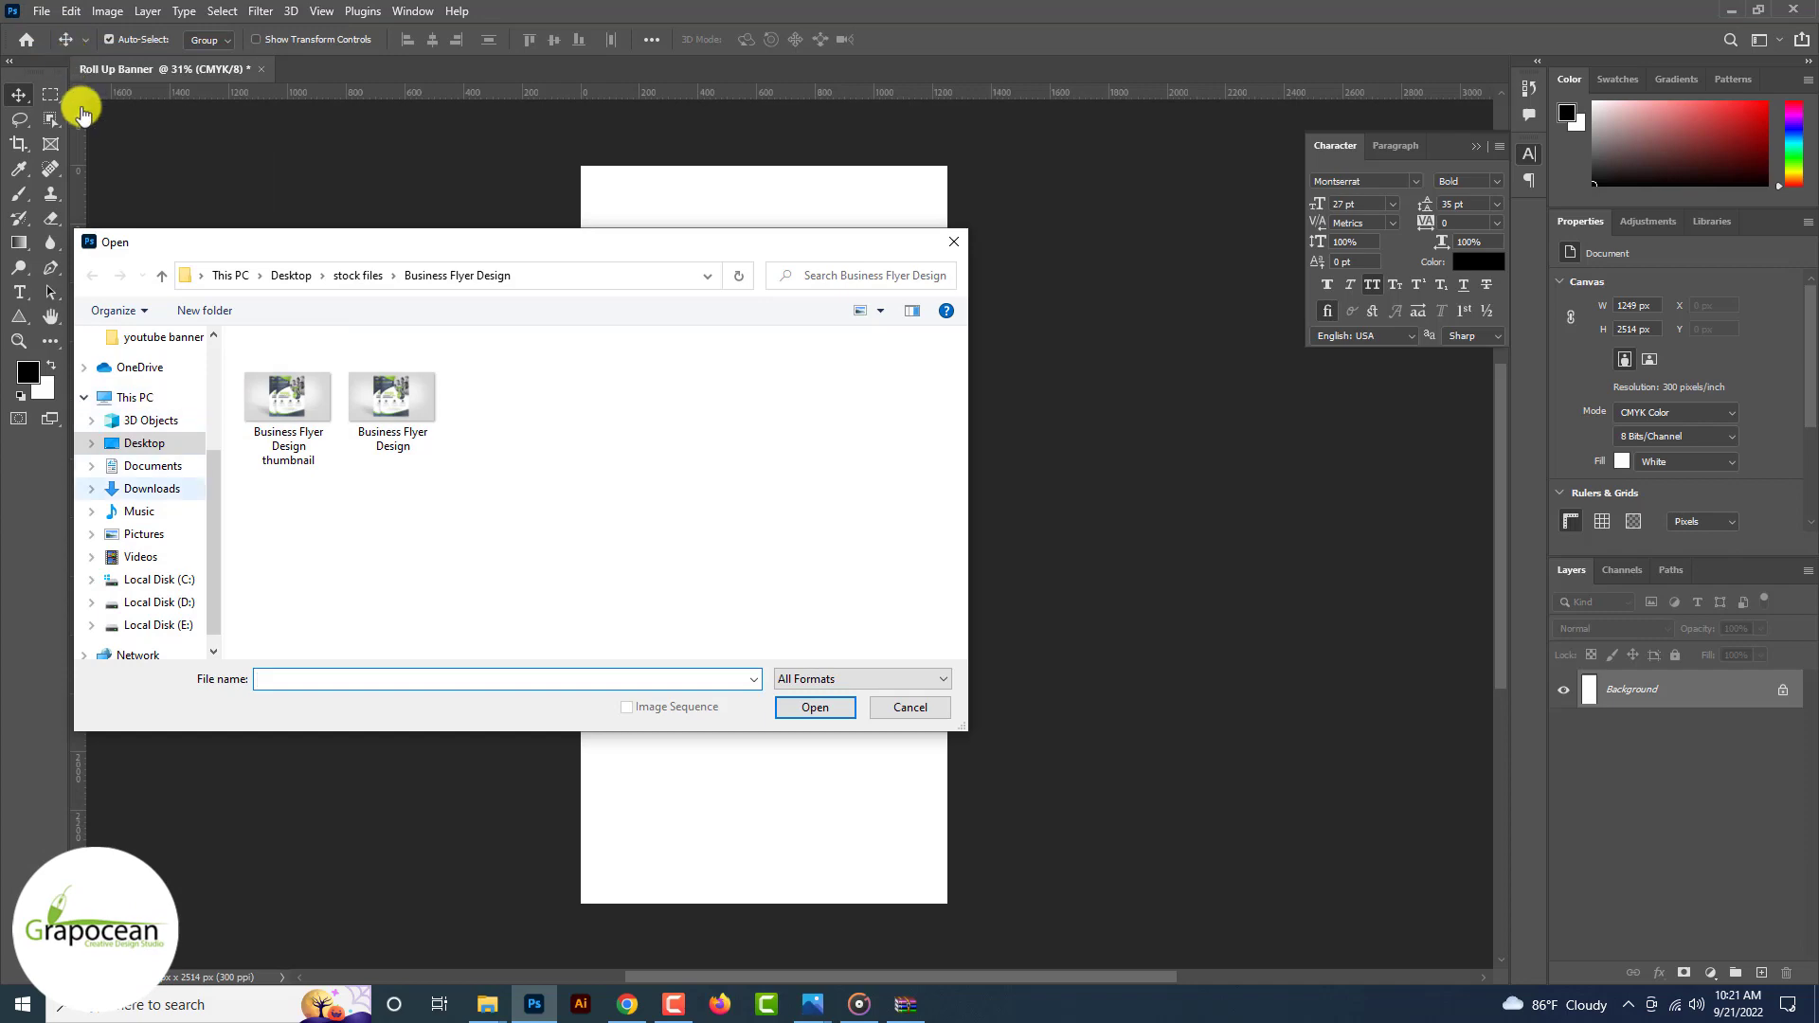
Step: Open the two skyscraper stock photos together from the Downloads folder
{"action": "left_click", "coordinate": [152, 488]}
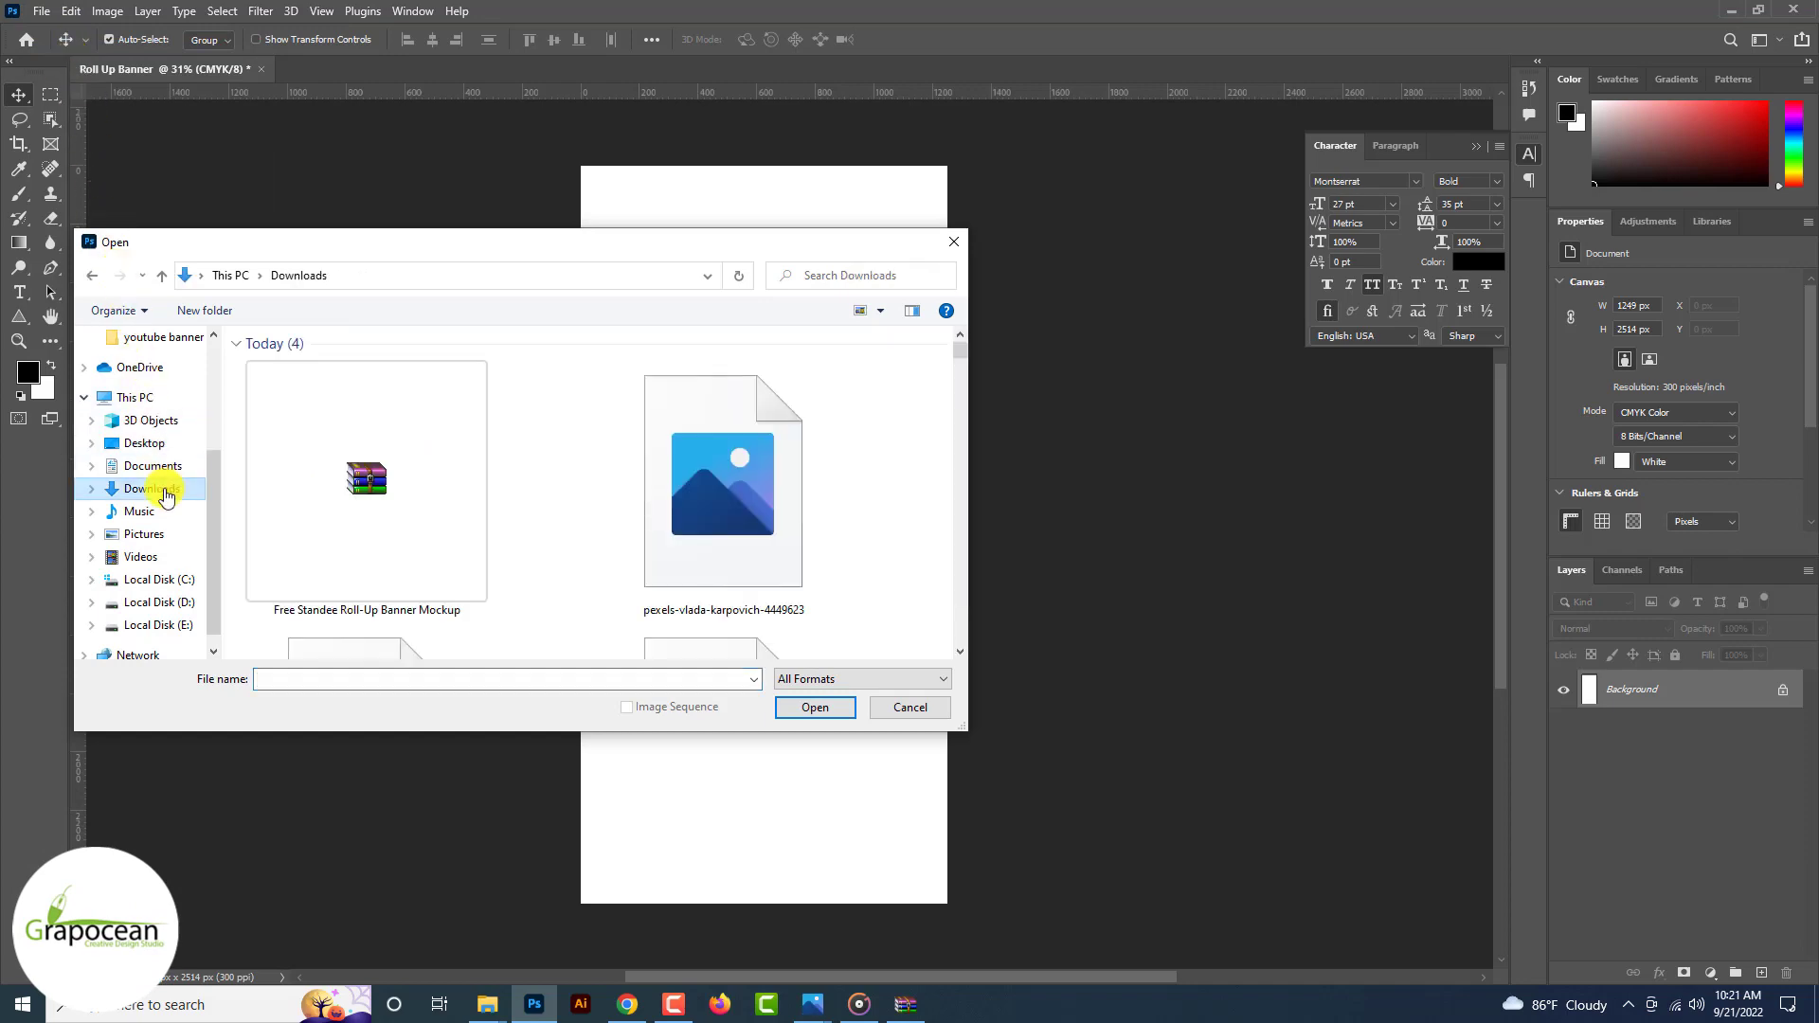
{"action": "left_click", "coordinate": [710, 467]}
{"action": "scroll", "coordinate": [572, 509], "scroll_direction": "down", "scroll_amount": 3}
{"action": "left_click", "coordinate": [407, 526], "text": "ctrl"}
{"action": "scroll", "coordinate": [568, 568], "scroll_direction": "up", "scroll_amount": 3}
{"action": "left_click", "coordinate": [809, 712]}
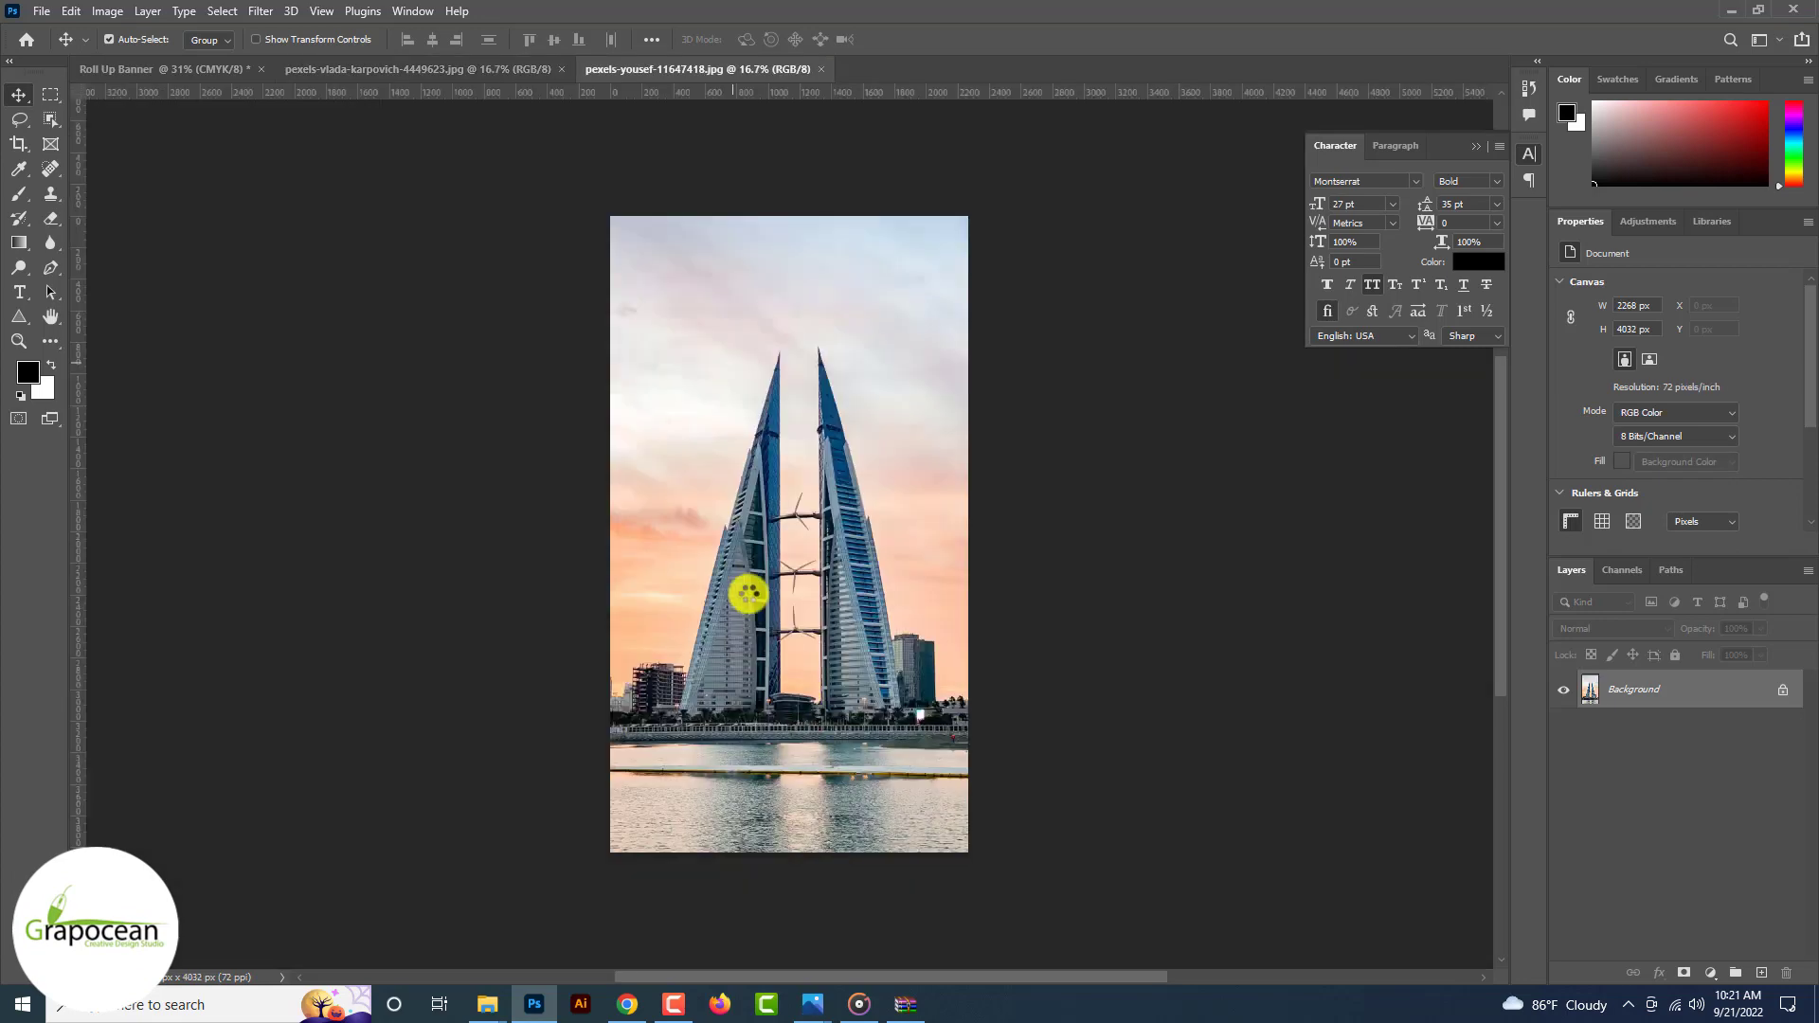
Step: Unlock the background layer of the blue-sky skyscraper photo and bring the photo into the Roll Up Banner document
{"action": "left_click", "coordinate": [483, 70]}
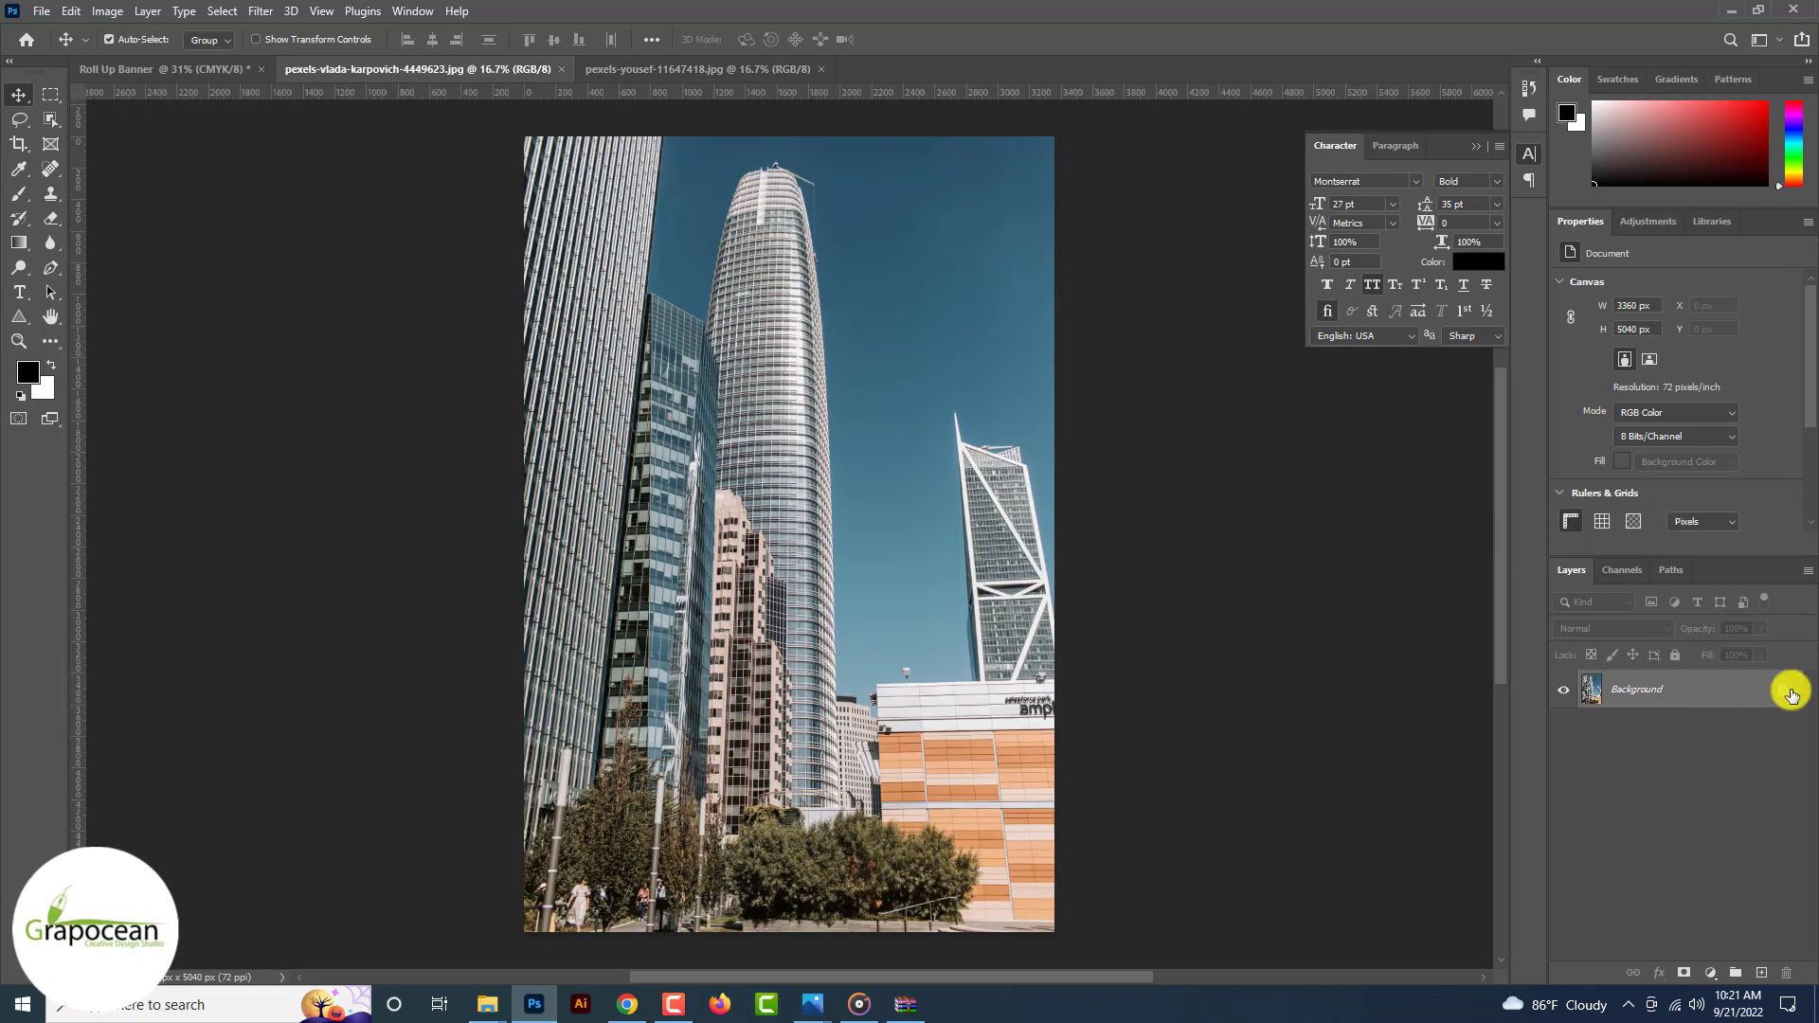
{"action": "left_click", "coordinate": [1786, 690]}
{"action": "left_click_drag", "start_coordinate": [772, 244], "coordinate": [769, 335]}
Step: Free-transform the skyscraper photo to 47.52% and position it over the upper part of the banner, leaving a strip at the bottom
{"action": "key", "text": "ctrl+t"}
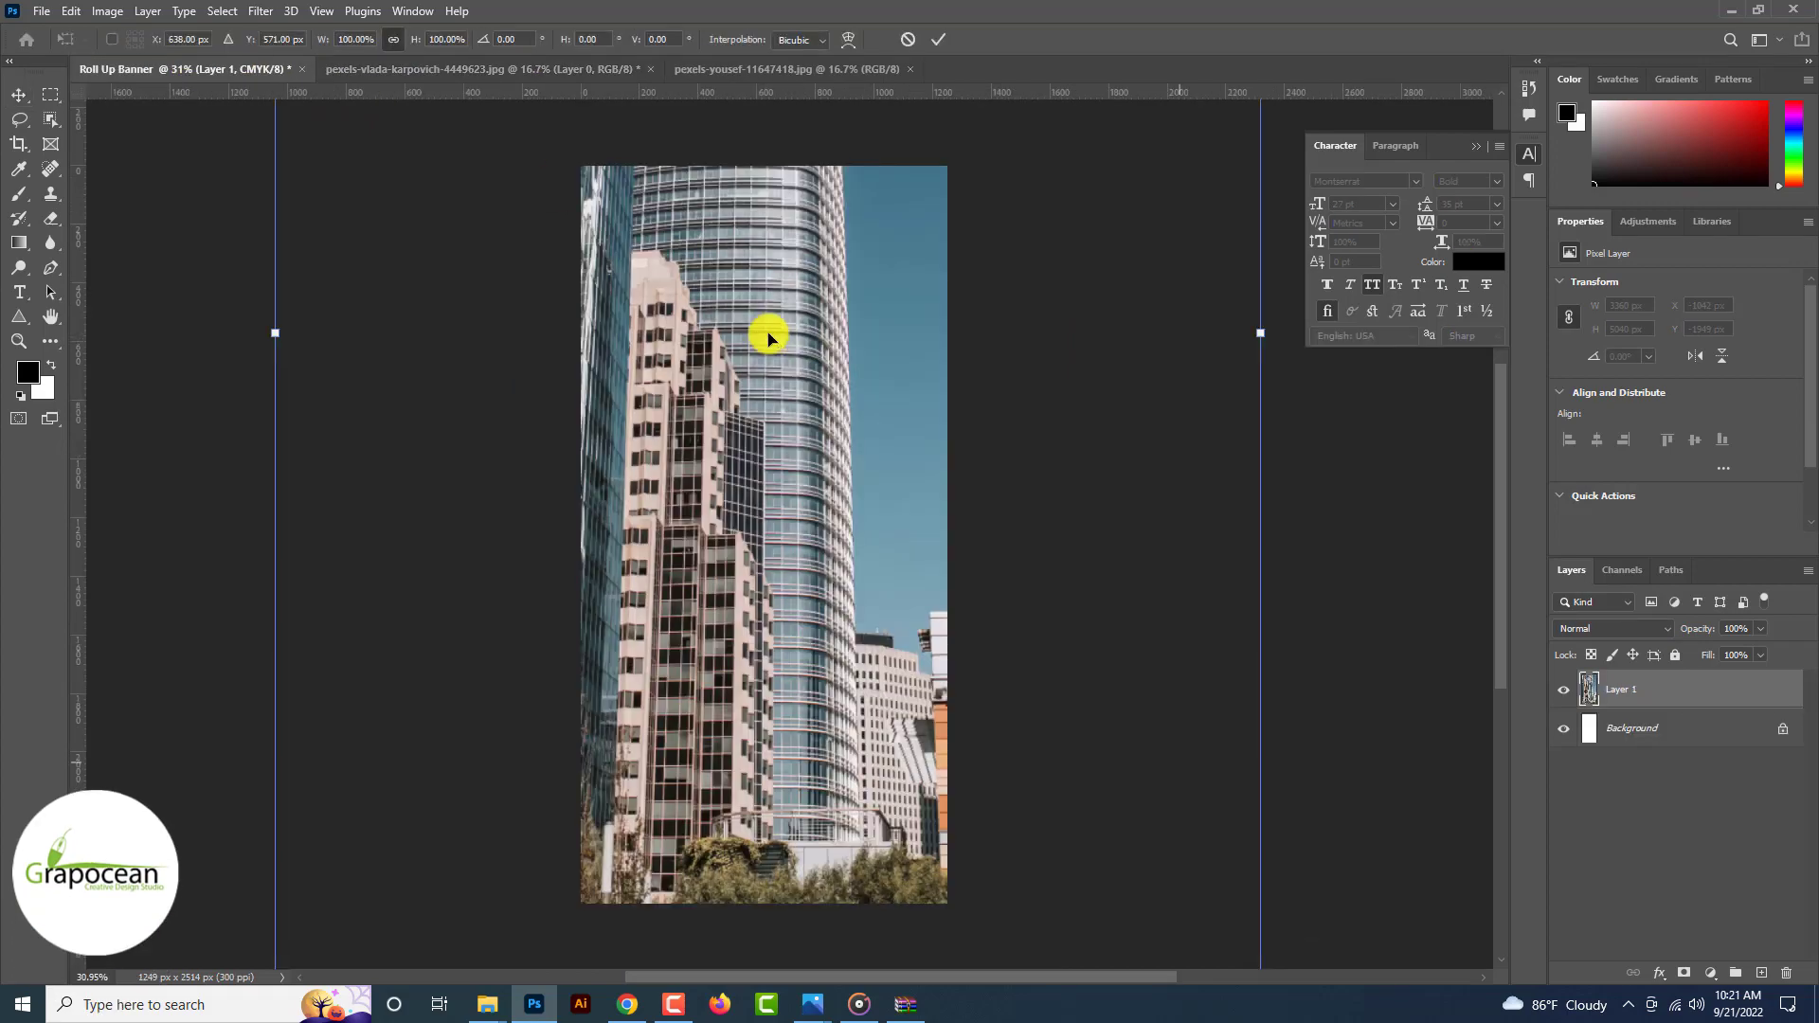
{"action": "key", "text": "ctrl+0"}
{"action": "left_click_drag", "start_coordinate": [1059, 848], "coordinate": [847, 561]}
{"action": "left_click_drag", "start_coordinate": [787, 477], "coordinate": [784, 504]}
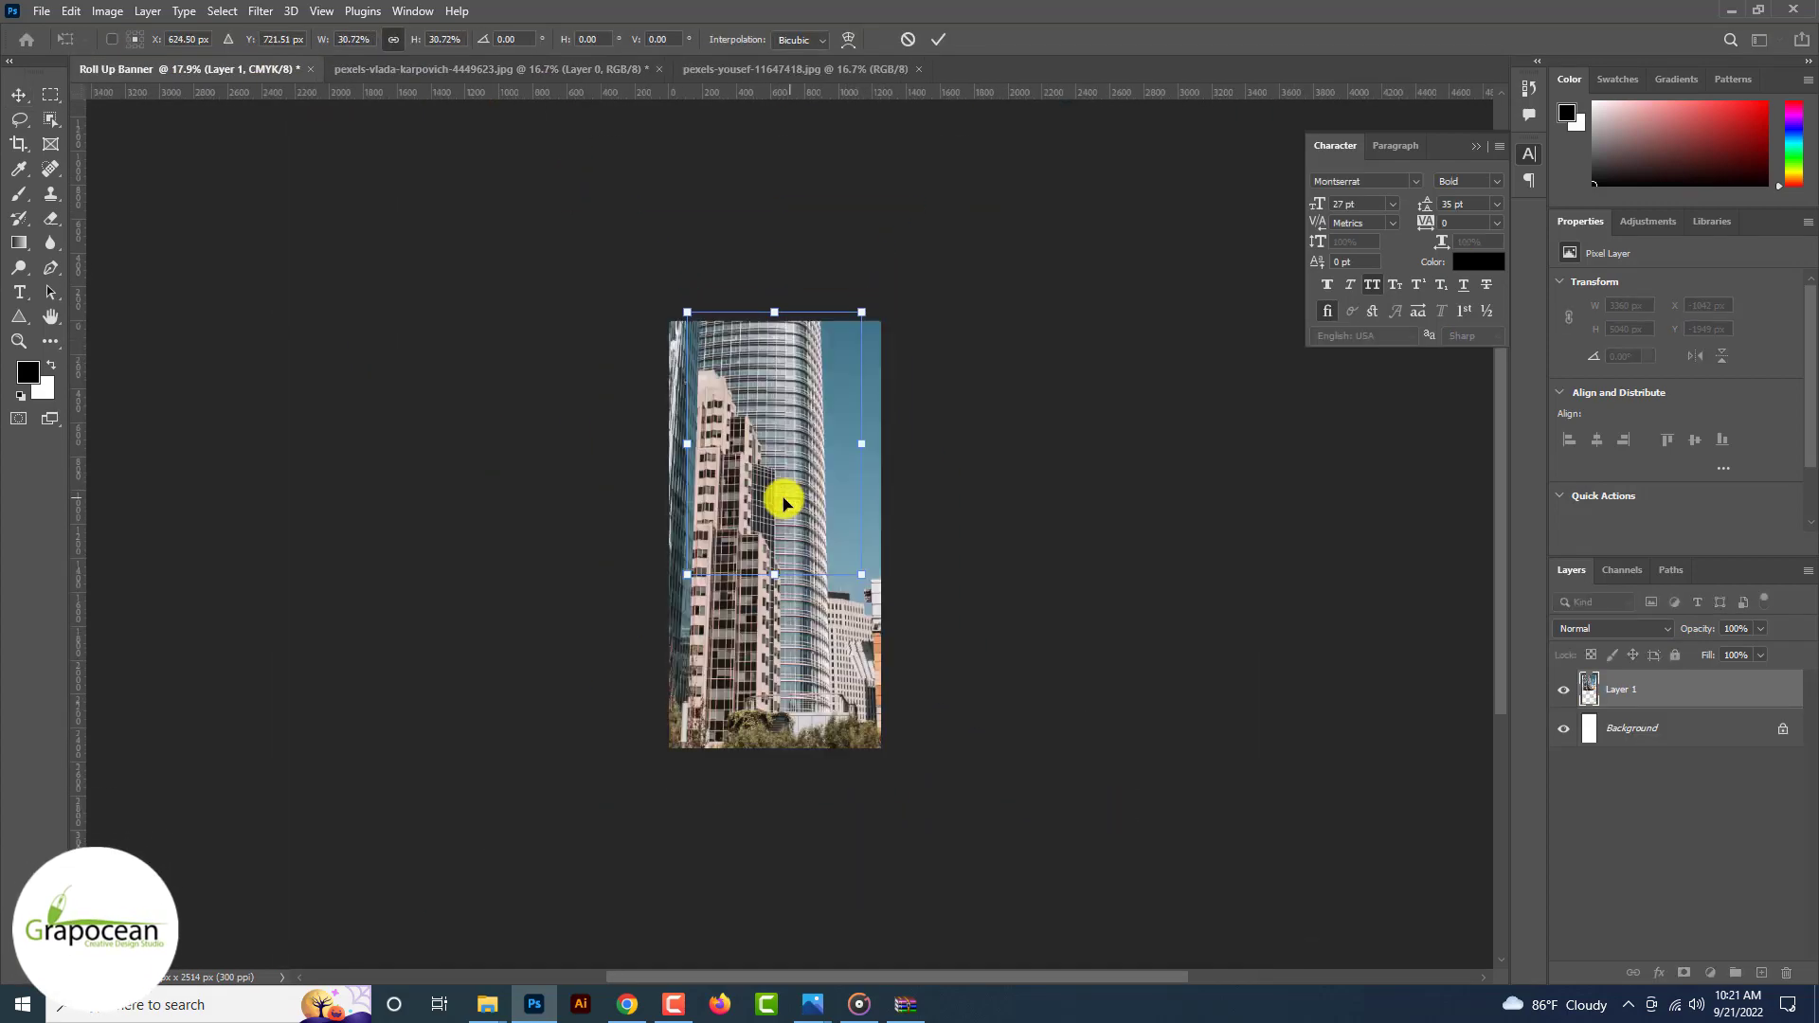
{"action": "left_click_drag", "start_coordinate": [868, 576], "coordinate": [927, 635]}
{"action": "left_click_drag", "start_coordinate": [810, 541], "coordinate": [823, 619]}
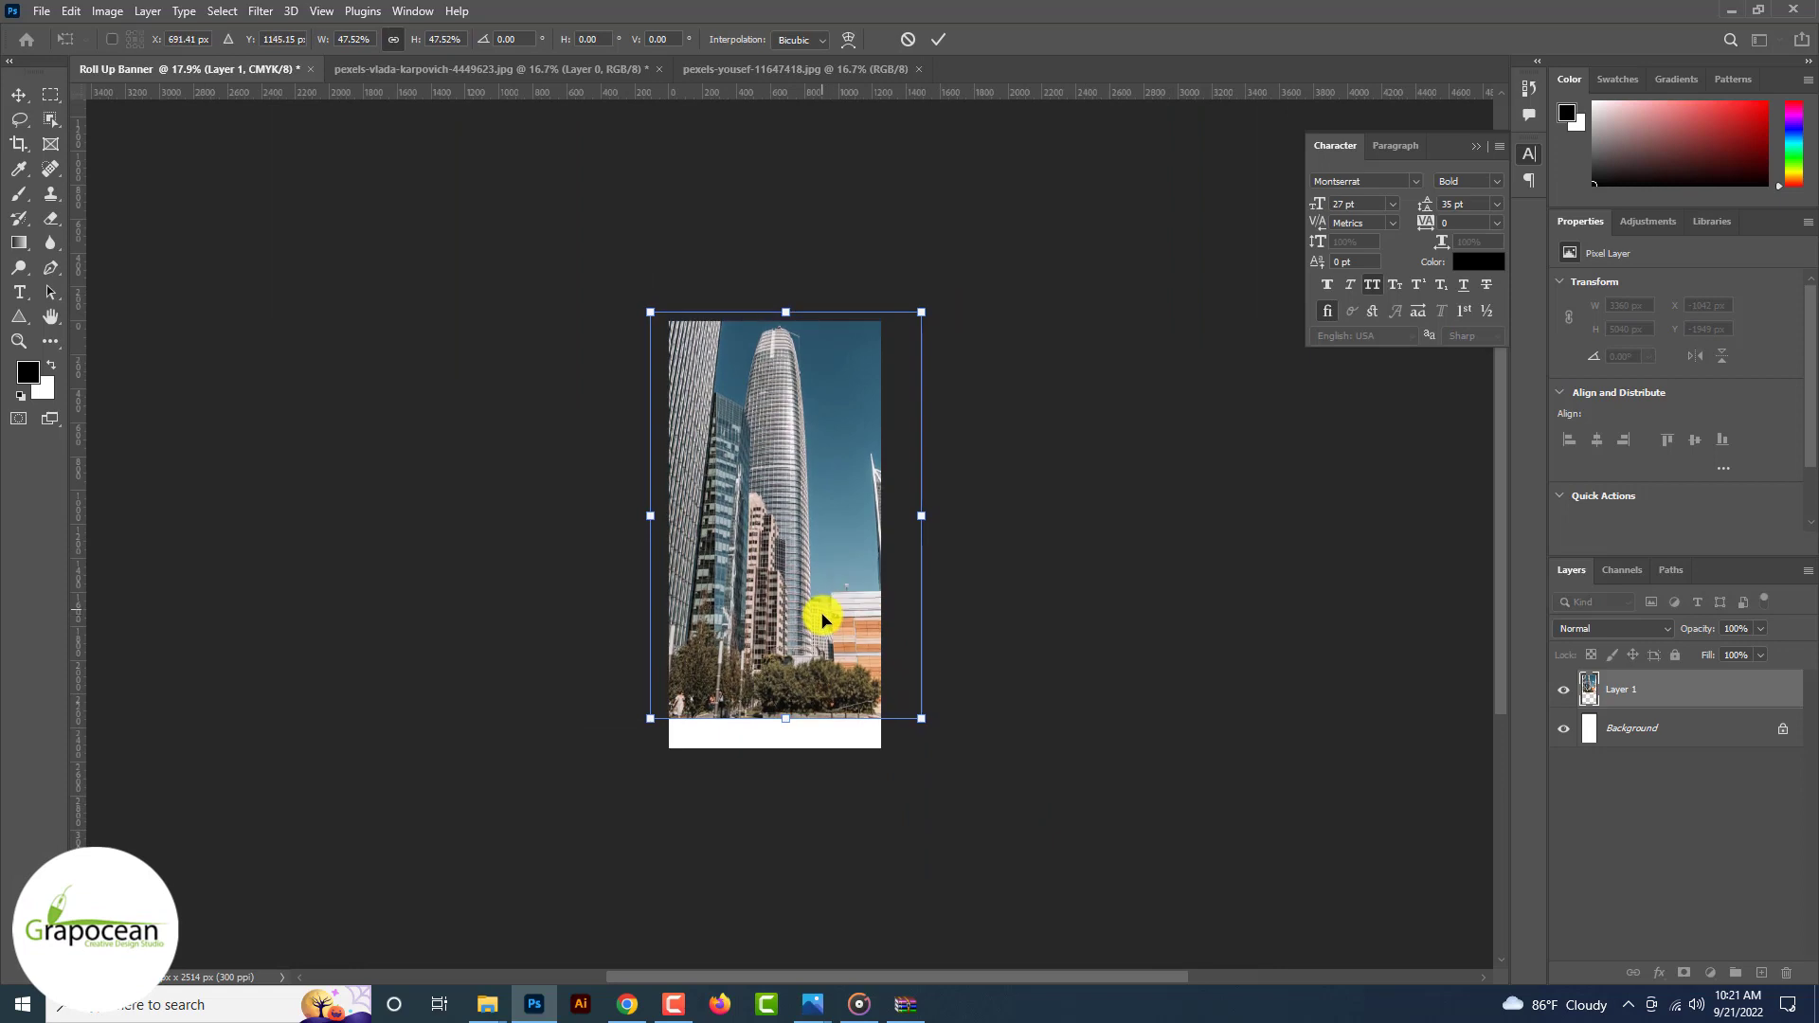
{"action": "left_click", "coordinate": [941, 38]}
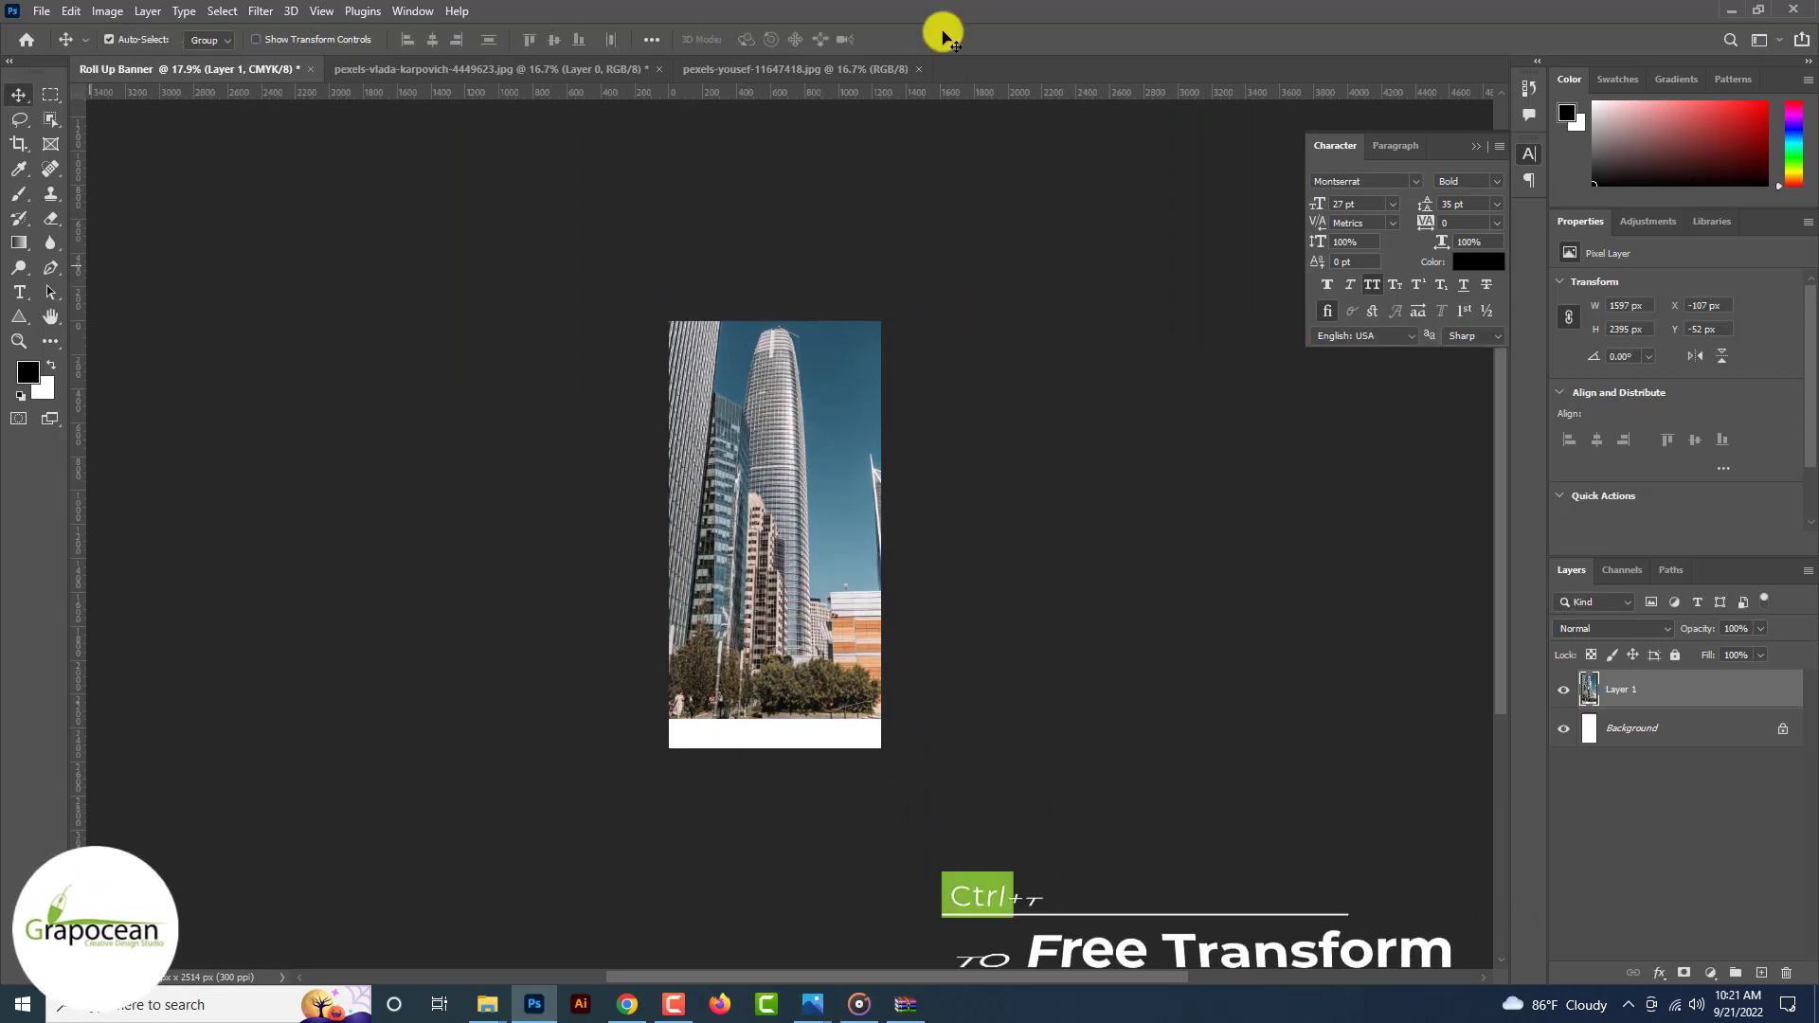
Step: Draw a circle about 2235 px wide over the banner's lower part, with no stroke and a light grey fill
{"action": "right_click", "coordinate": [16, 317]}
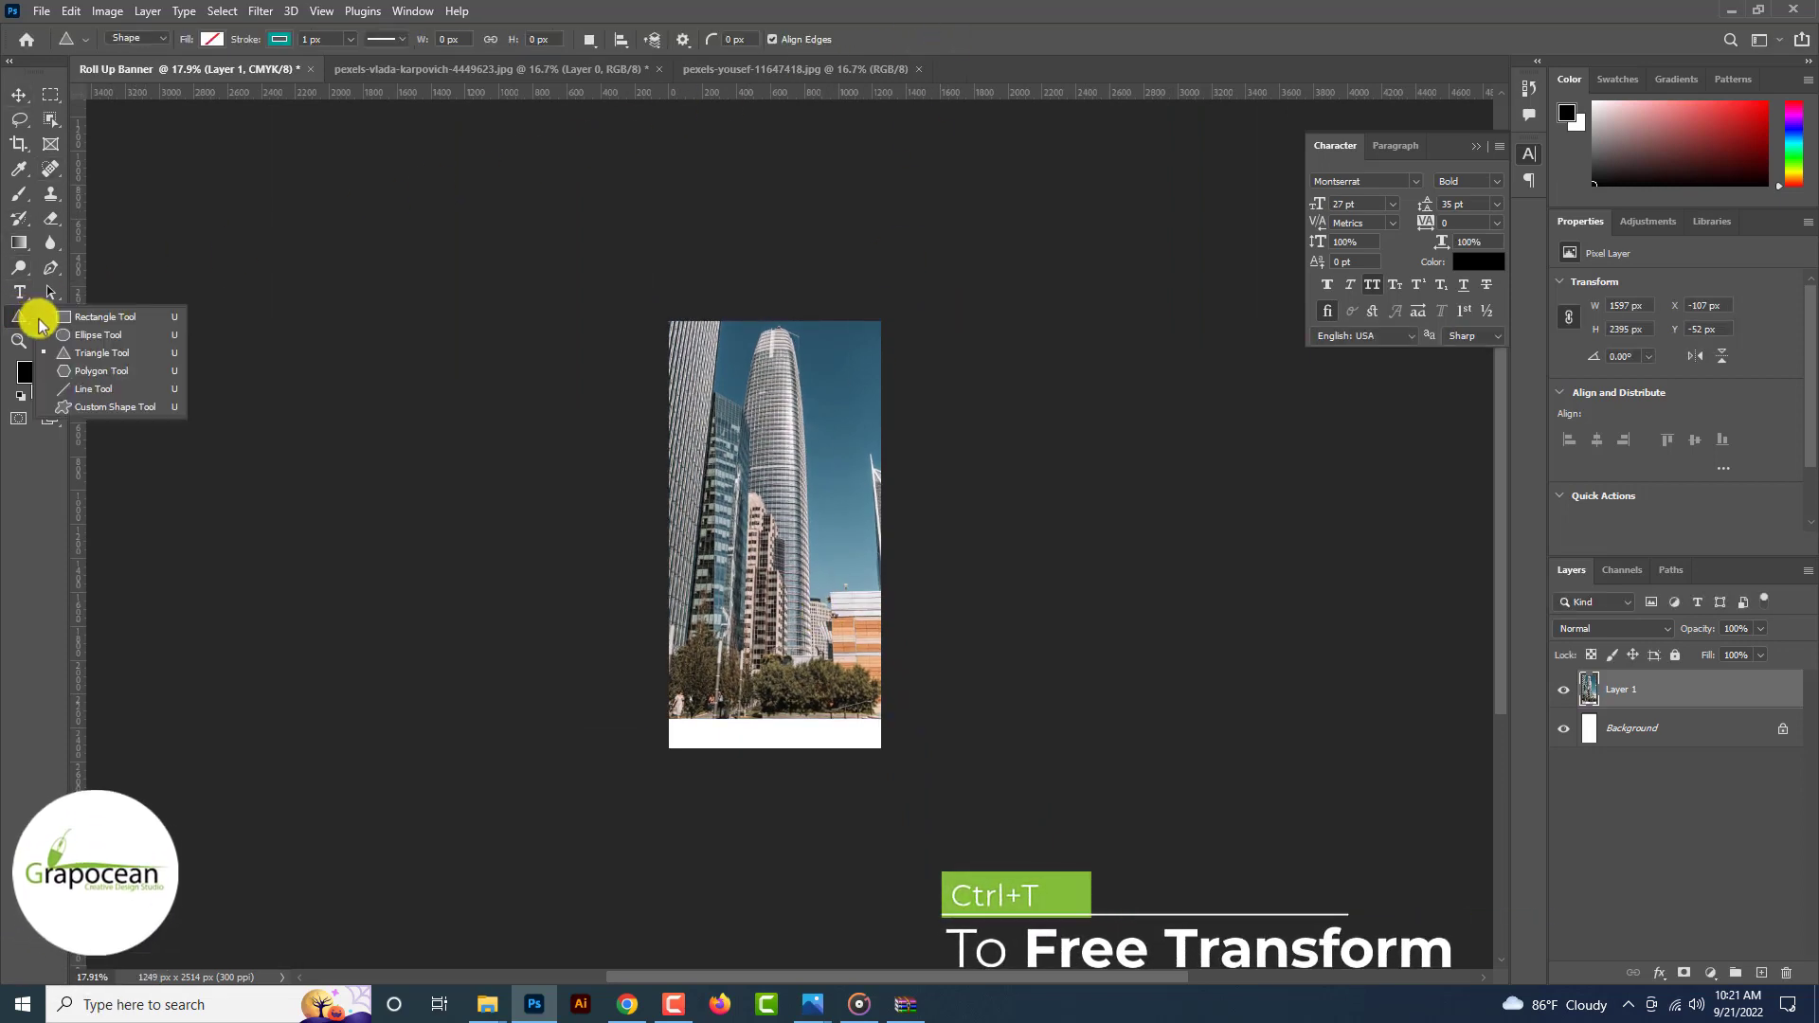
{"action": "left_click", "coordinate": [85, 336]}
{"action": "left_click_drag", "start_coordinate": [985, 858], "coordinate": [608, 482]}
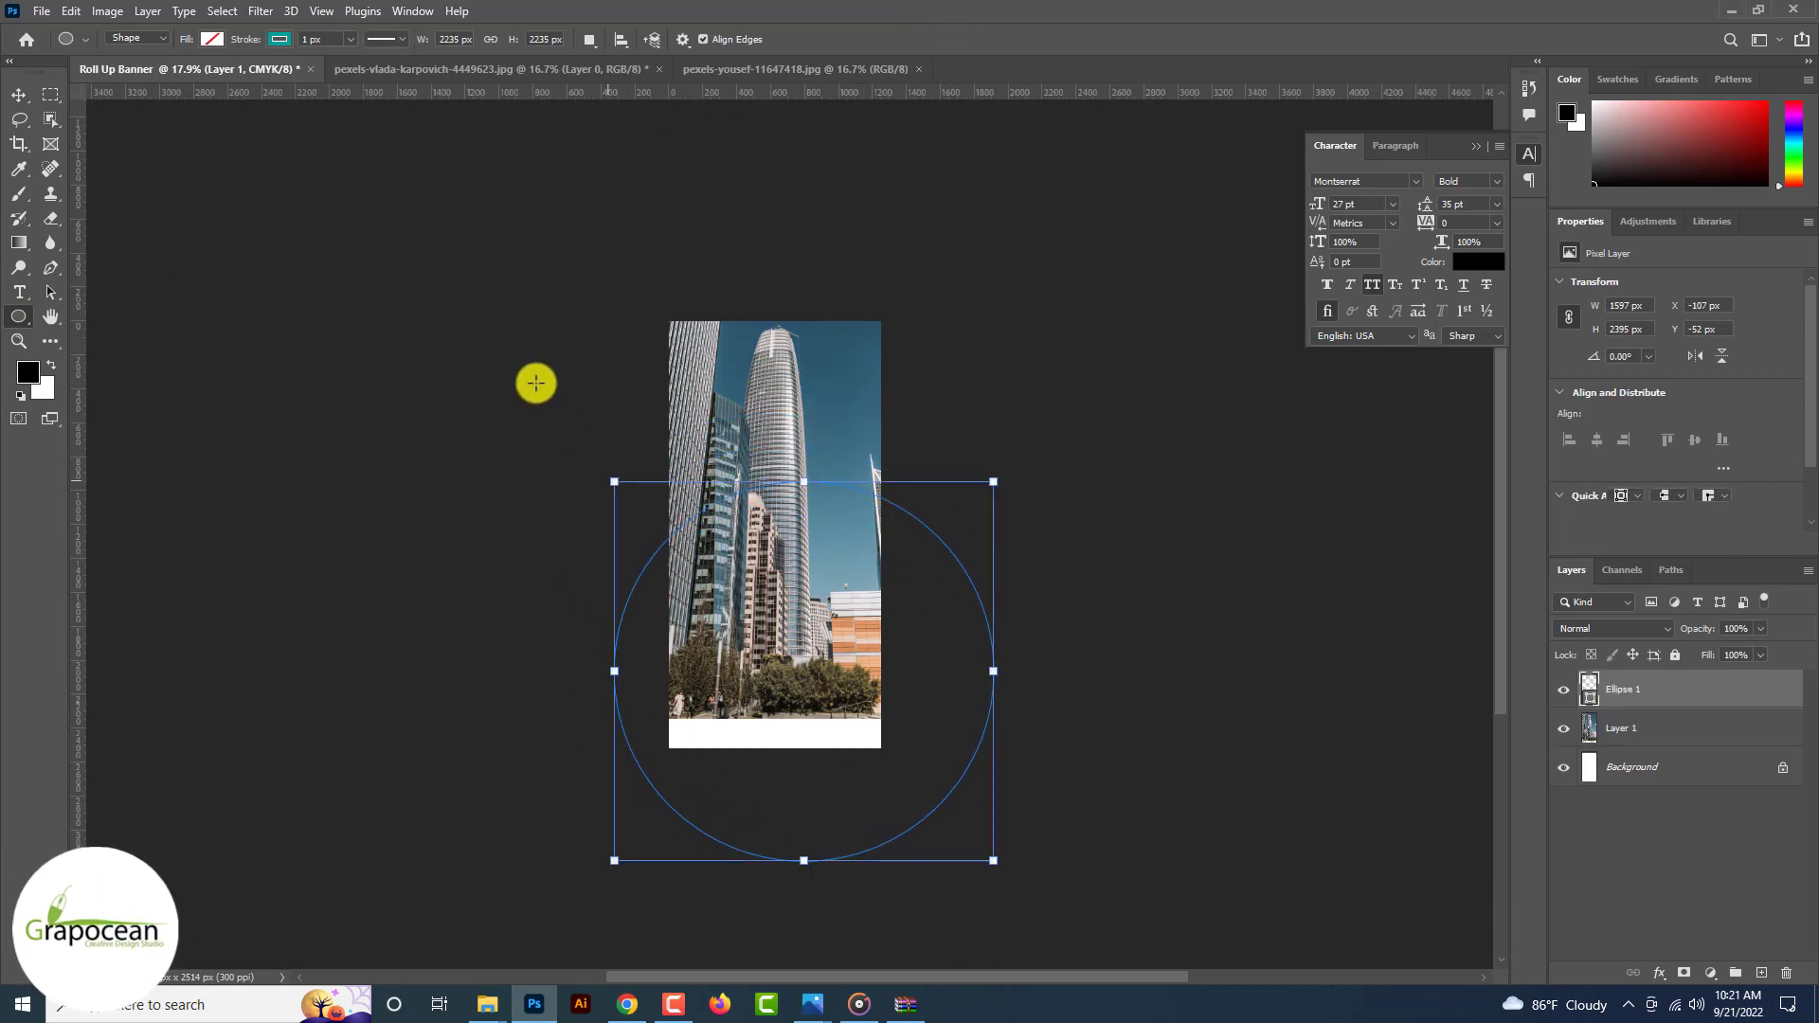
{"action": "left_click", "coordinate": [278, 39]}
{"action": "left_click", "coordinate": [164, 75]}
{"action": "left_click", "coordinate": [212, 40]}
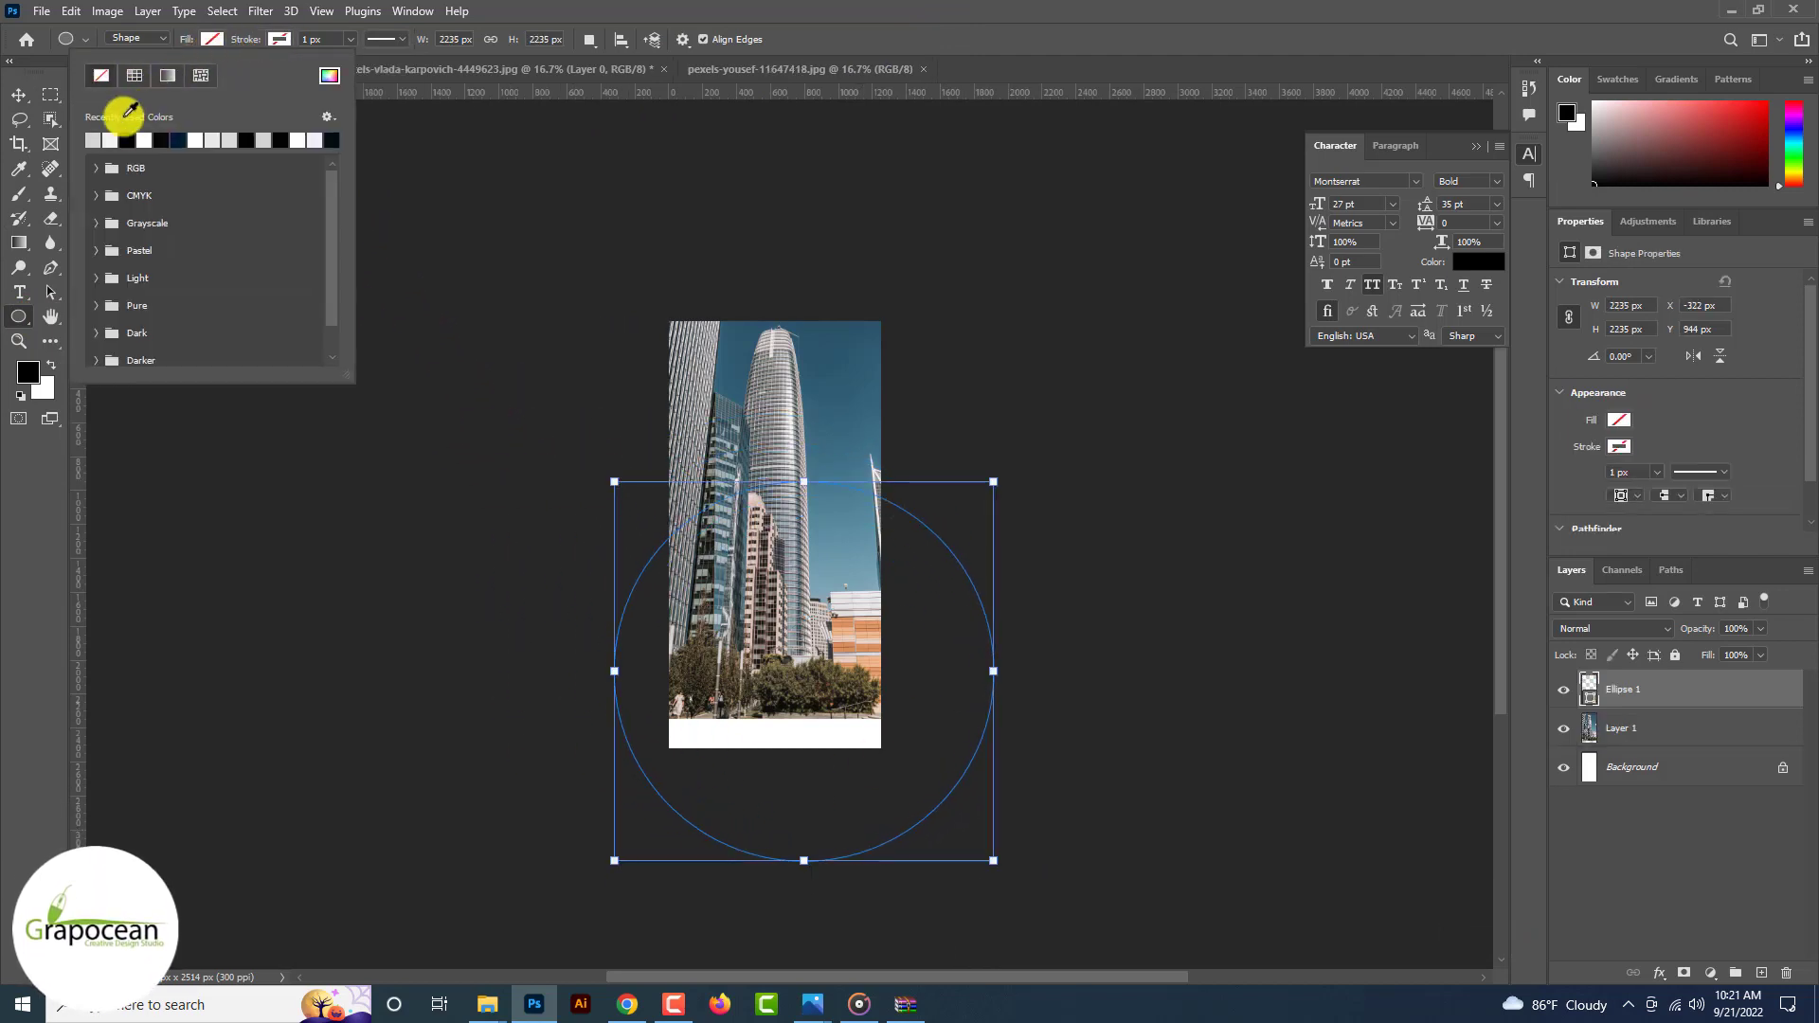
{"action": "left_click", "coordinate": [94, 139]}
{"action": "left_click", "coordinate": [21, 96]}
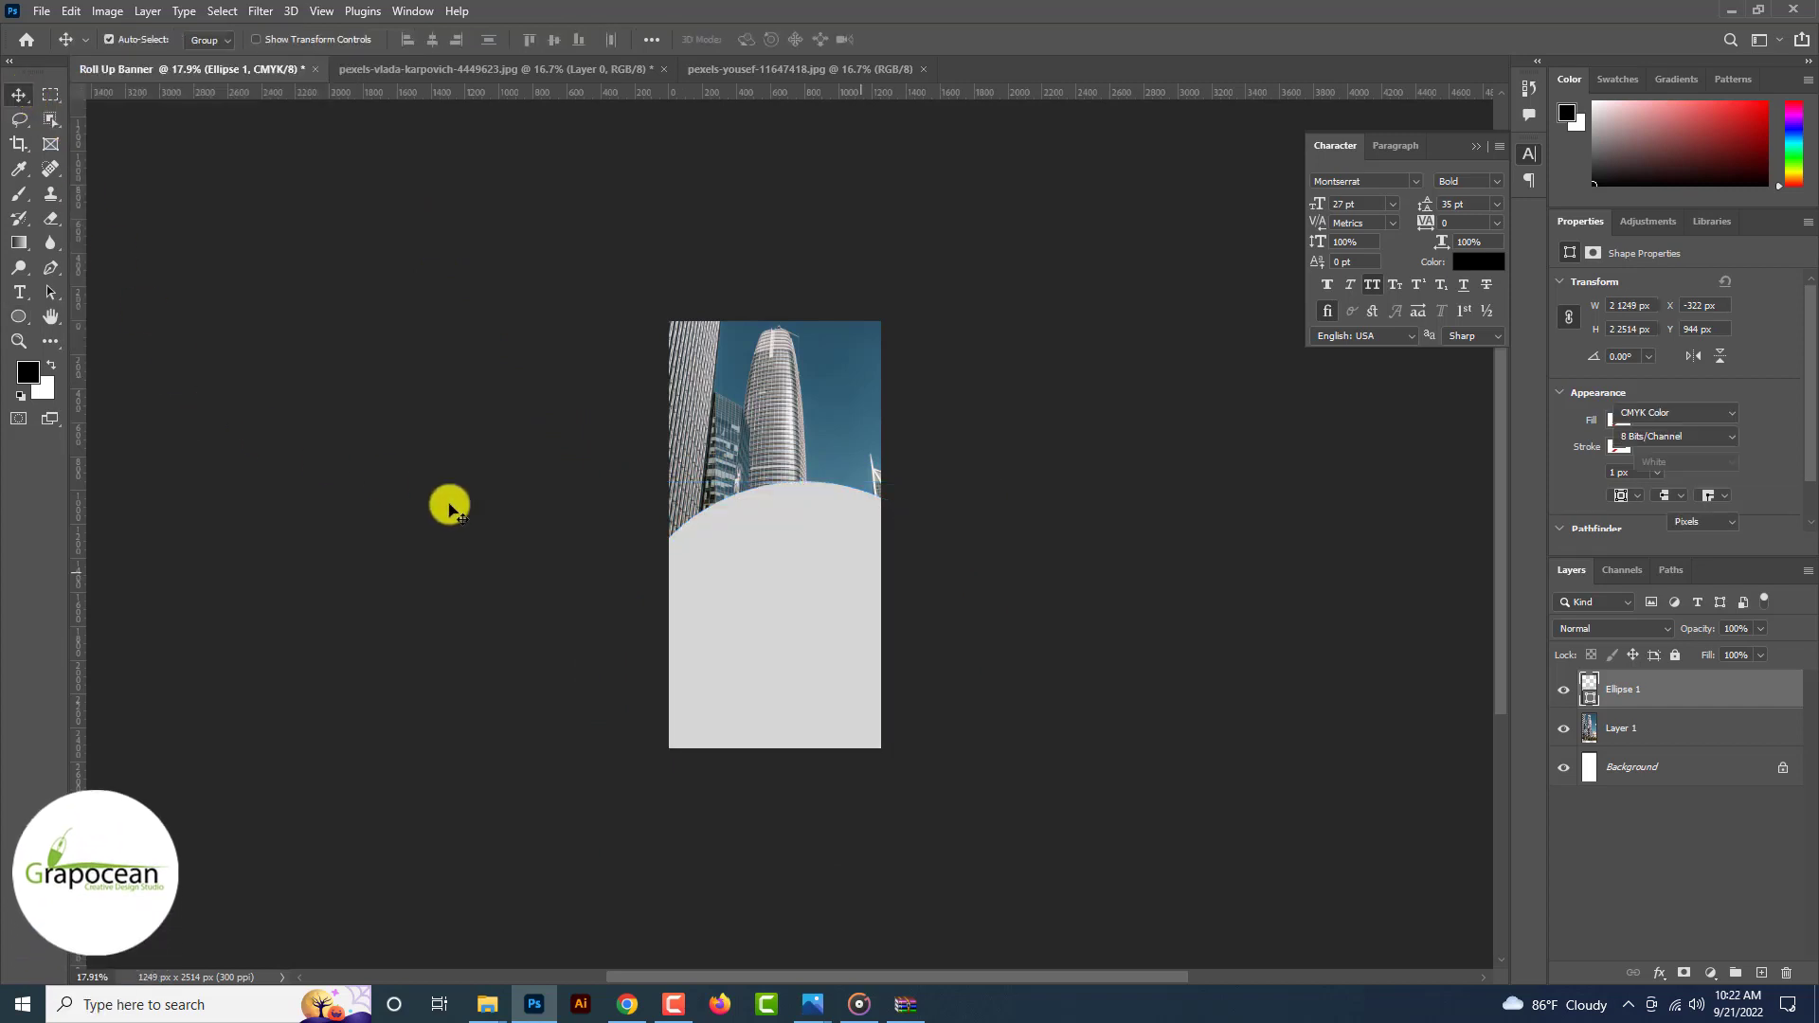
Step: Change the large circle's fill color to white, FFFFFF
{"action": "scroll", "coordinate": [823, 563], "scroll_direction": "up", "scroll_amount": 4}
{"action": "double_click", "coordinate": [1587, 683]}
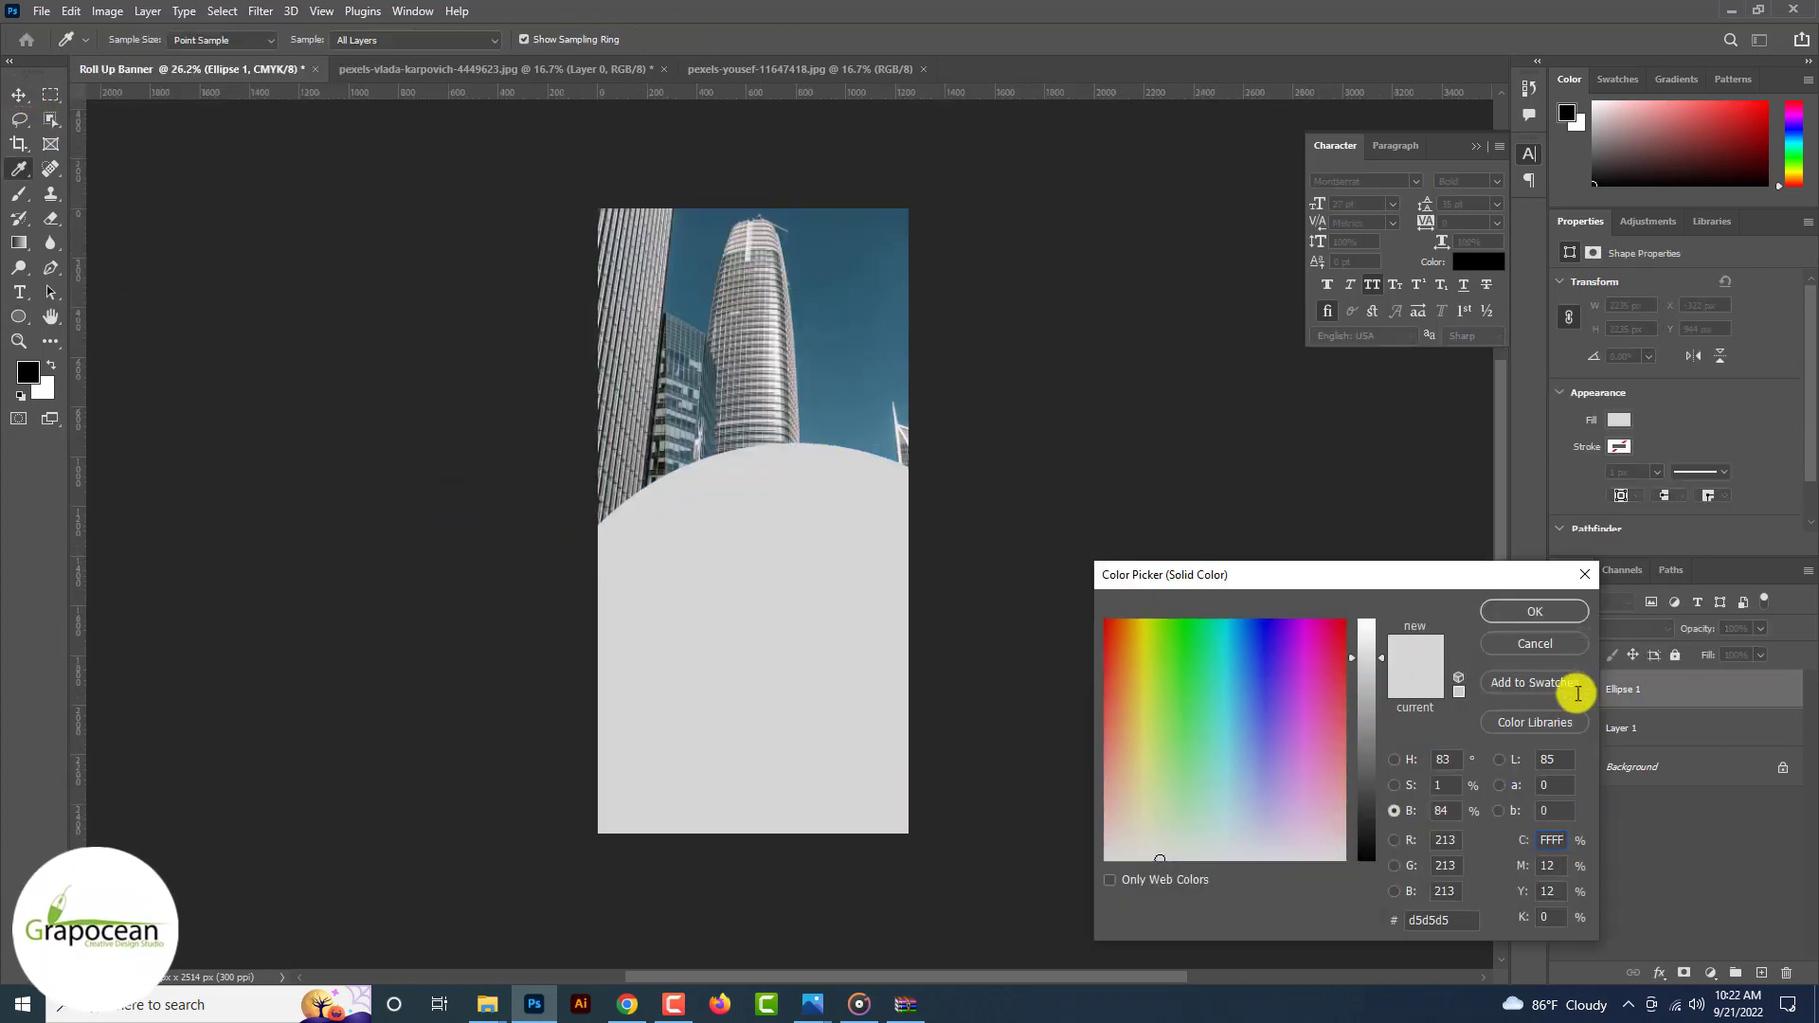
{"action": "left_click", "coordinate": [1440, 920]}
{"action": "type", "text": "FFFFFF"}
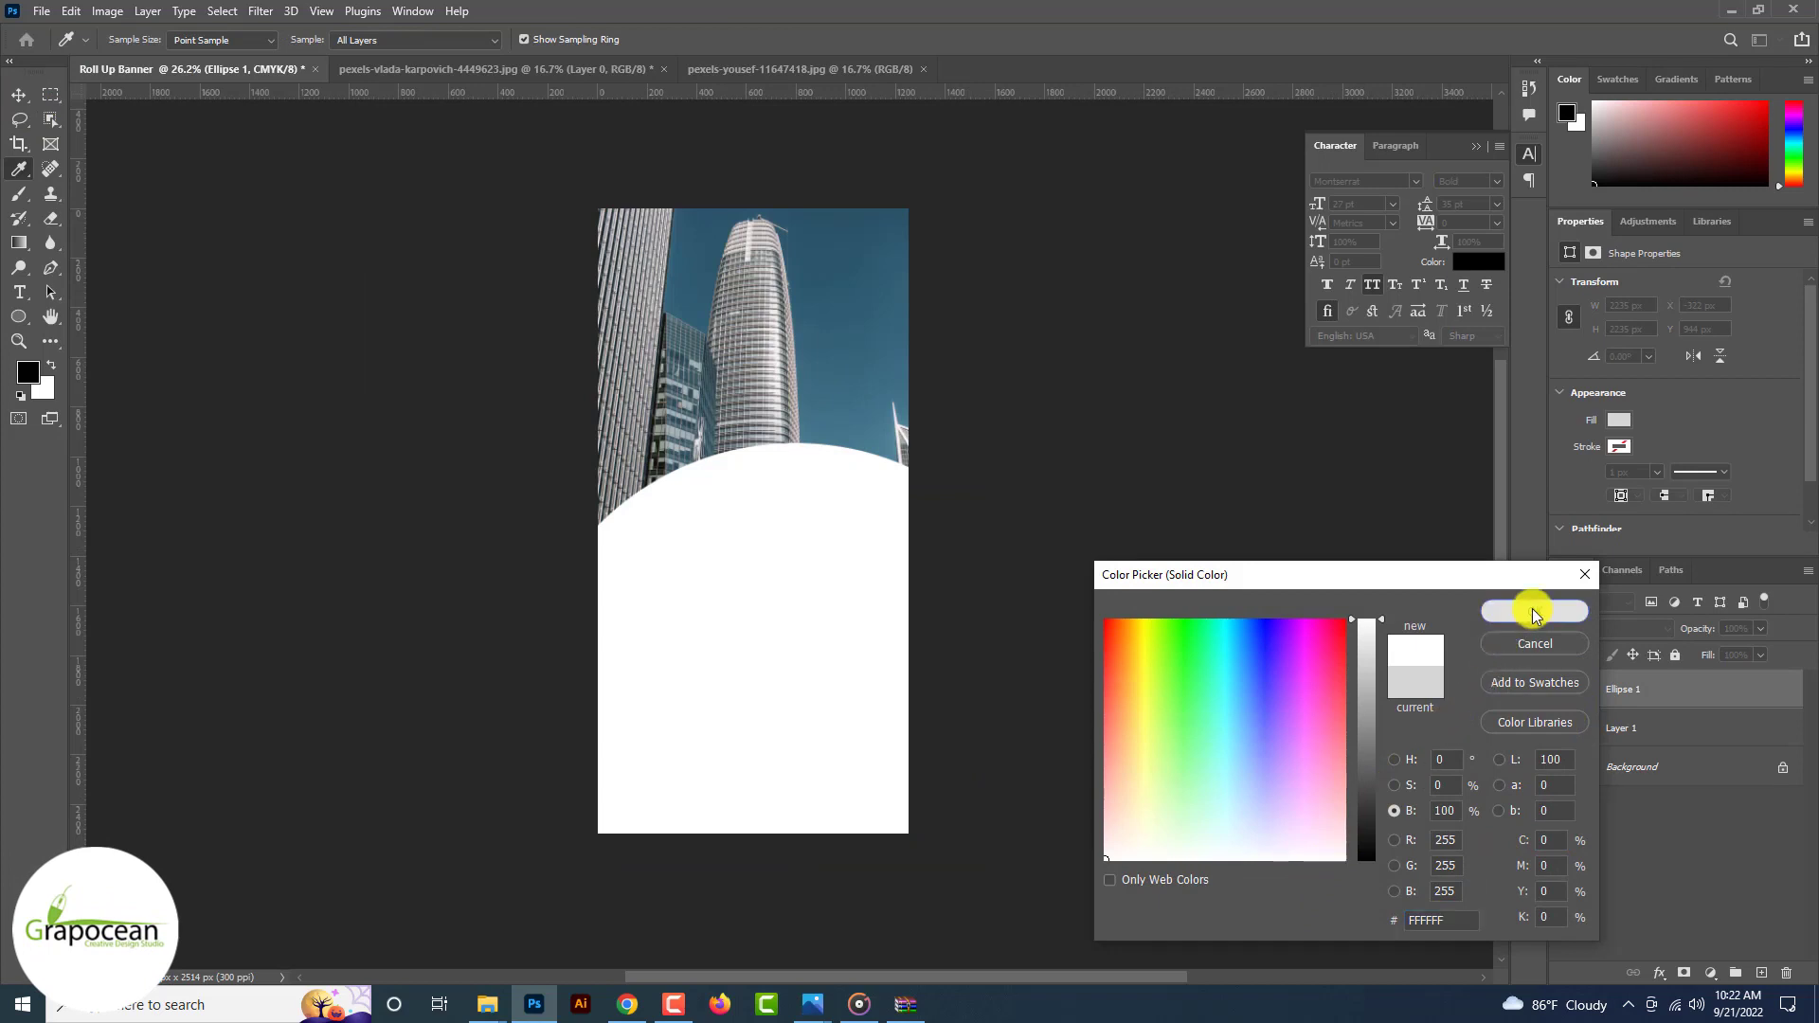
{"action": "left_click", "coordinate": [1535, 614]}
Step: Duplicate the white circle, scale the copy to 62.18%, and place it at 50% opacity slightly above the original's upper edge
{"action": "left_click_drag", "start_coordinate": [1623, 688], "coordinate": [1754, 986]}
{"action": "key", "text": "ctrl+t"}
{"action": "left_click_drag", "start_coordinate": [806, 674], "coordinate": [814, 557]}
{"action": "left_click_drag", "start_coordinate": [1083, 883], "coordinate": [933, 784]}
{"action": "left_click_drag", "start_coordinate": [804, 751], "coordinate": [804, 802]}
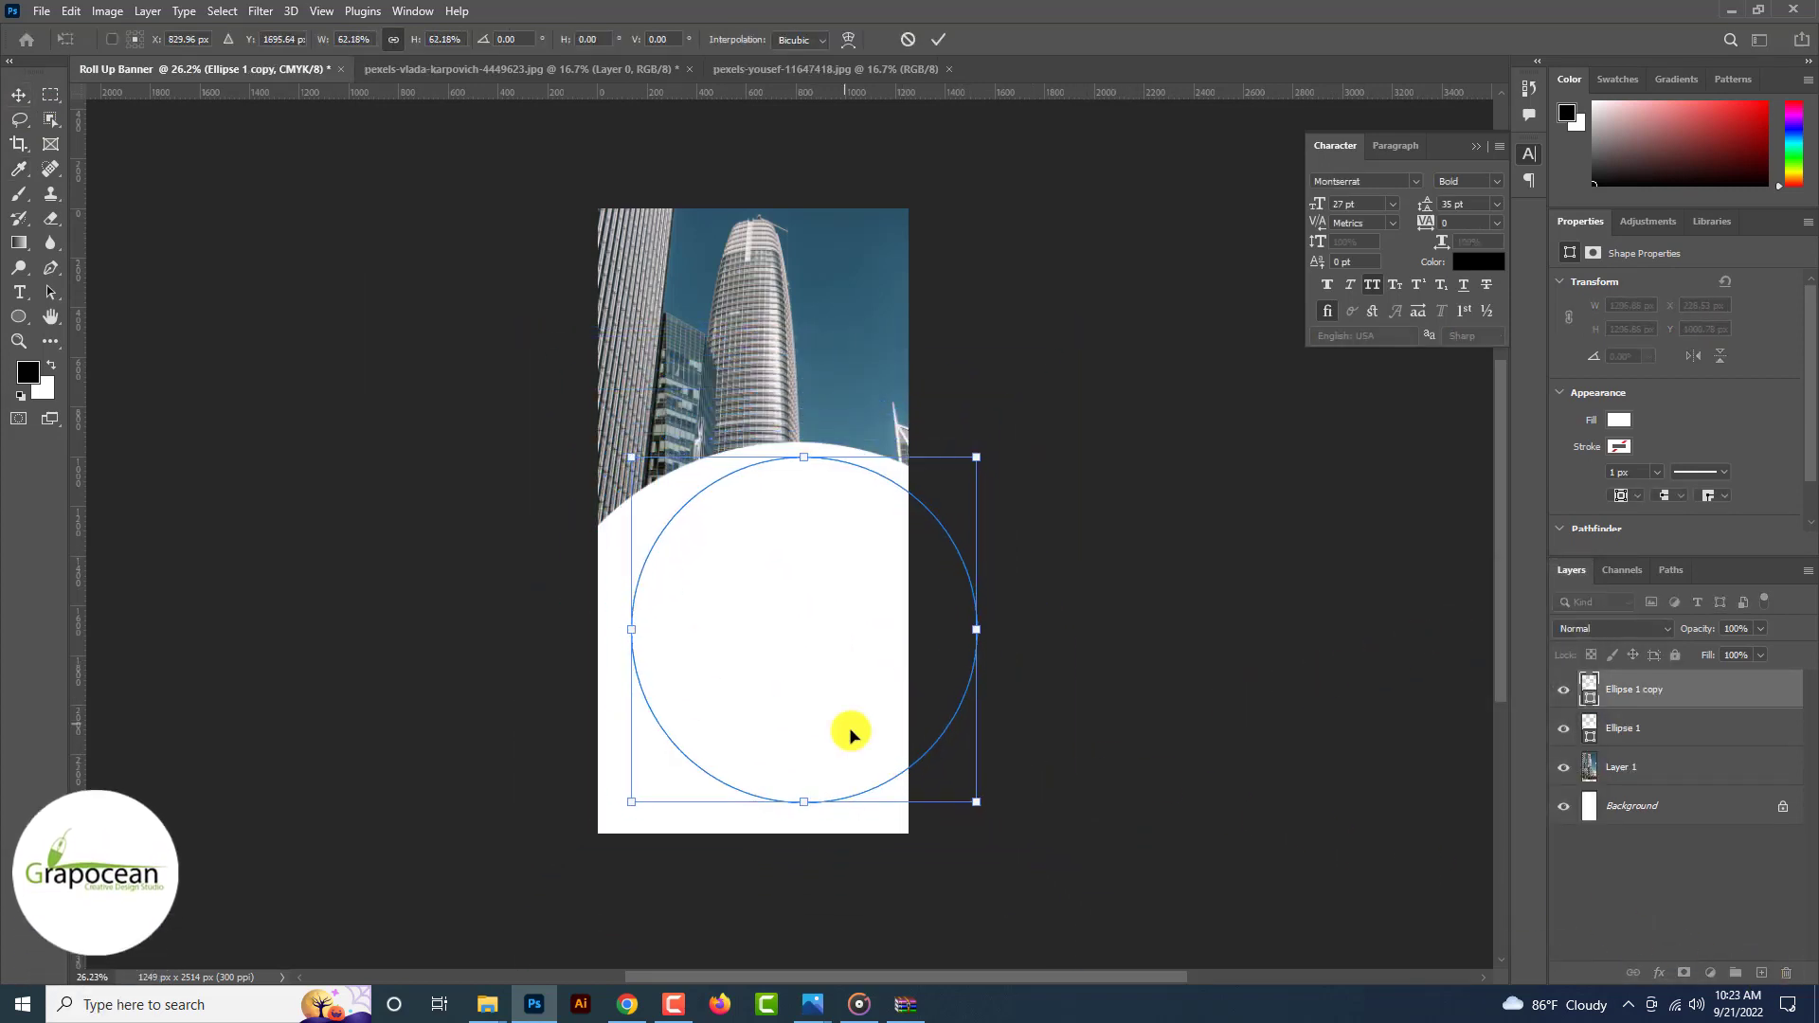
{"action": "left_click_drag", "start_coordinate": [850, 734], "coordinate": [771, 655]}
{"action": "left_click", "coordinate": [938, 39]}
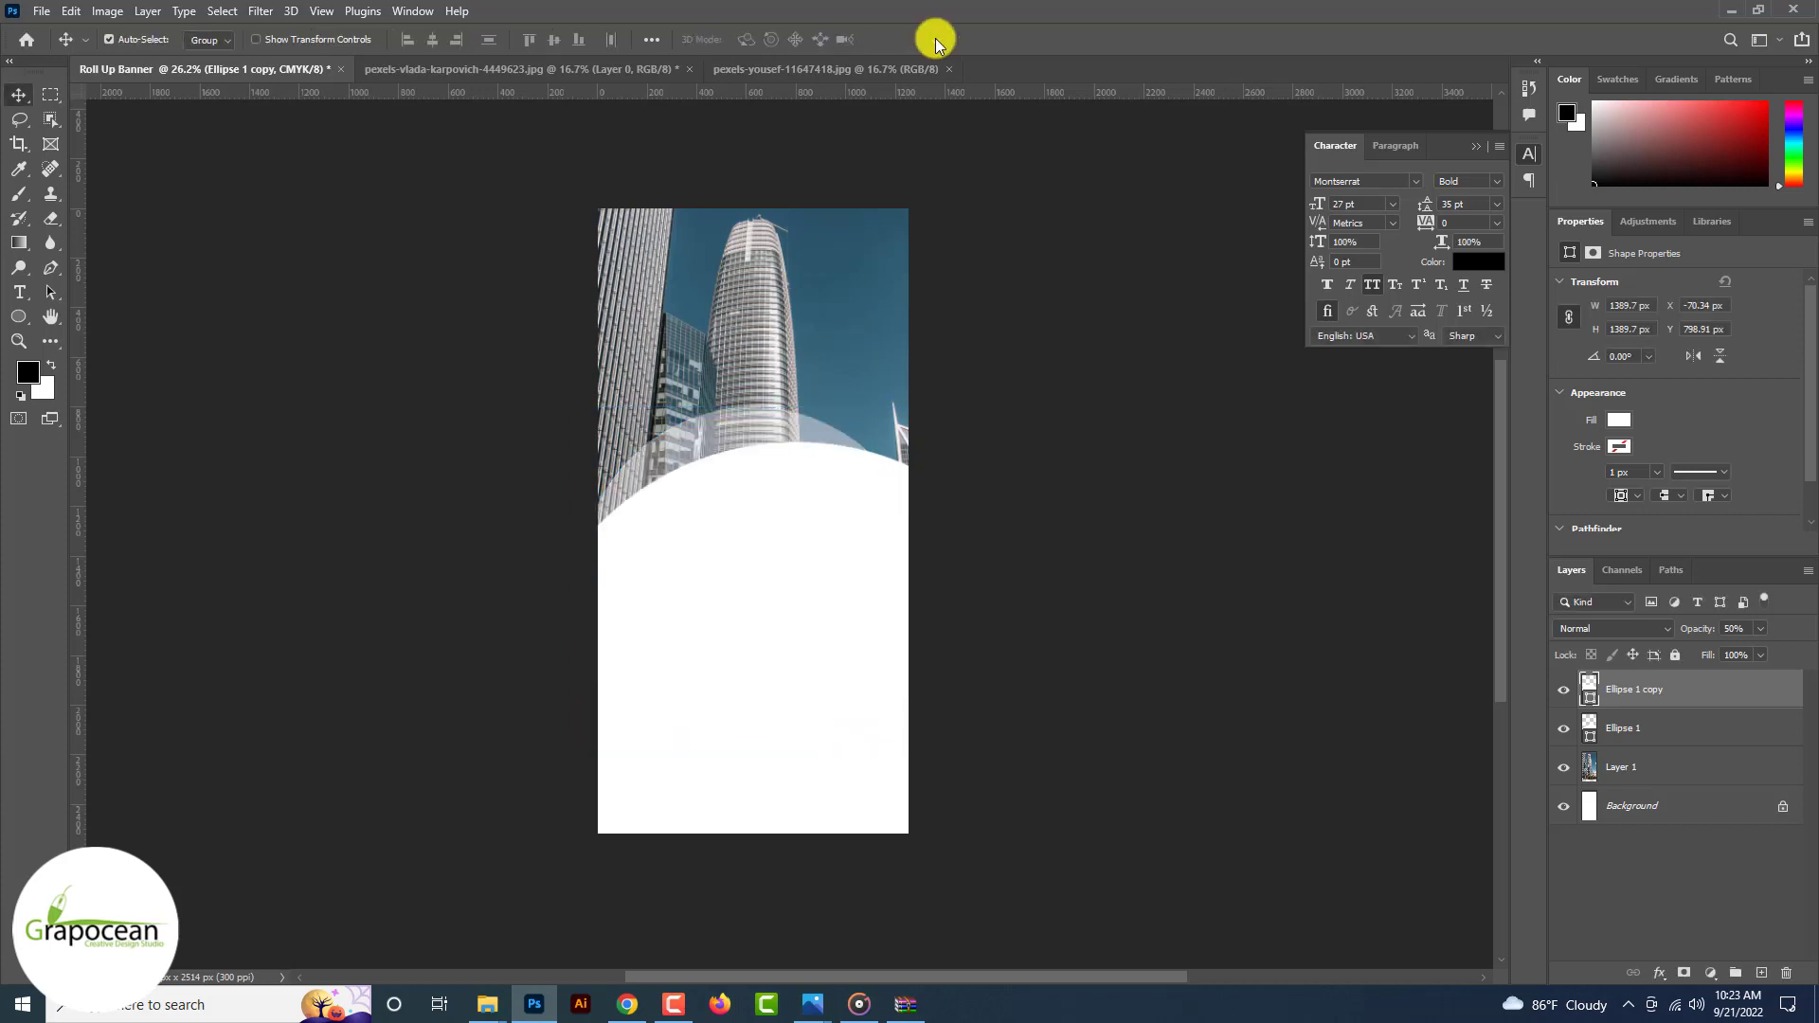
{"action": "left_click", "coordinate": [580, 403]}
{"action": "mouse_move", "coordinate": [725, 424]}
{"action": "left_mouse_down"}
{"action": "mouse_move", "coordinate": [779, 420]}
{"action": "mouse_move", "coordinate": [723, 426]}
{"action": "mouse_move", "coordinate": [776, 439]}
{"action": "mouse_move", "coordinate": [745, 451]}
{"action": "left_mouse_up"}
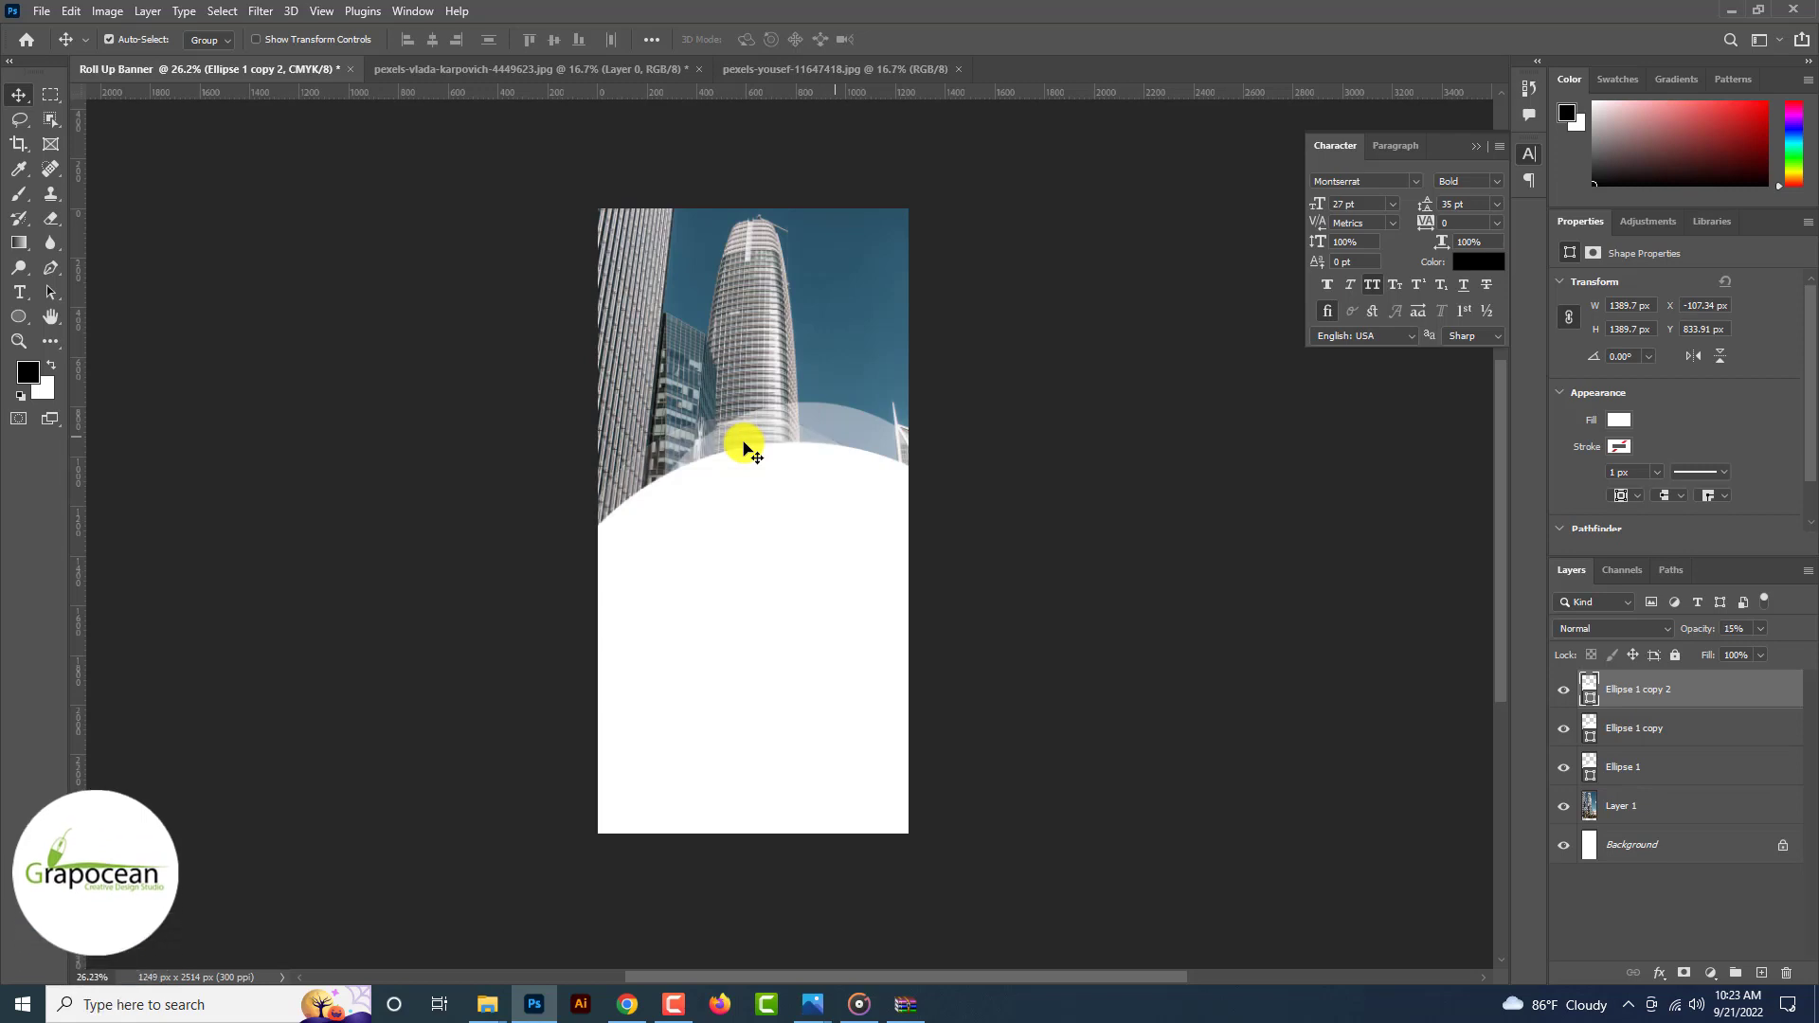
{"action": "key", "text": "Delete"}
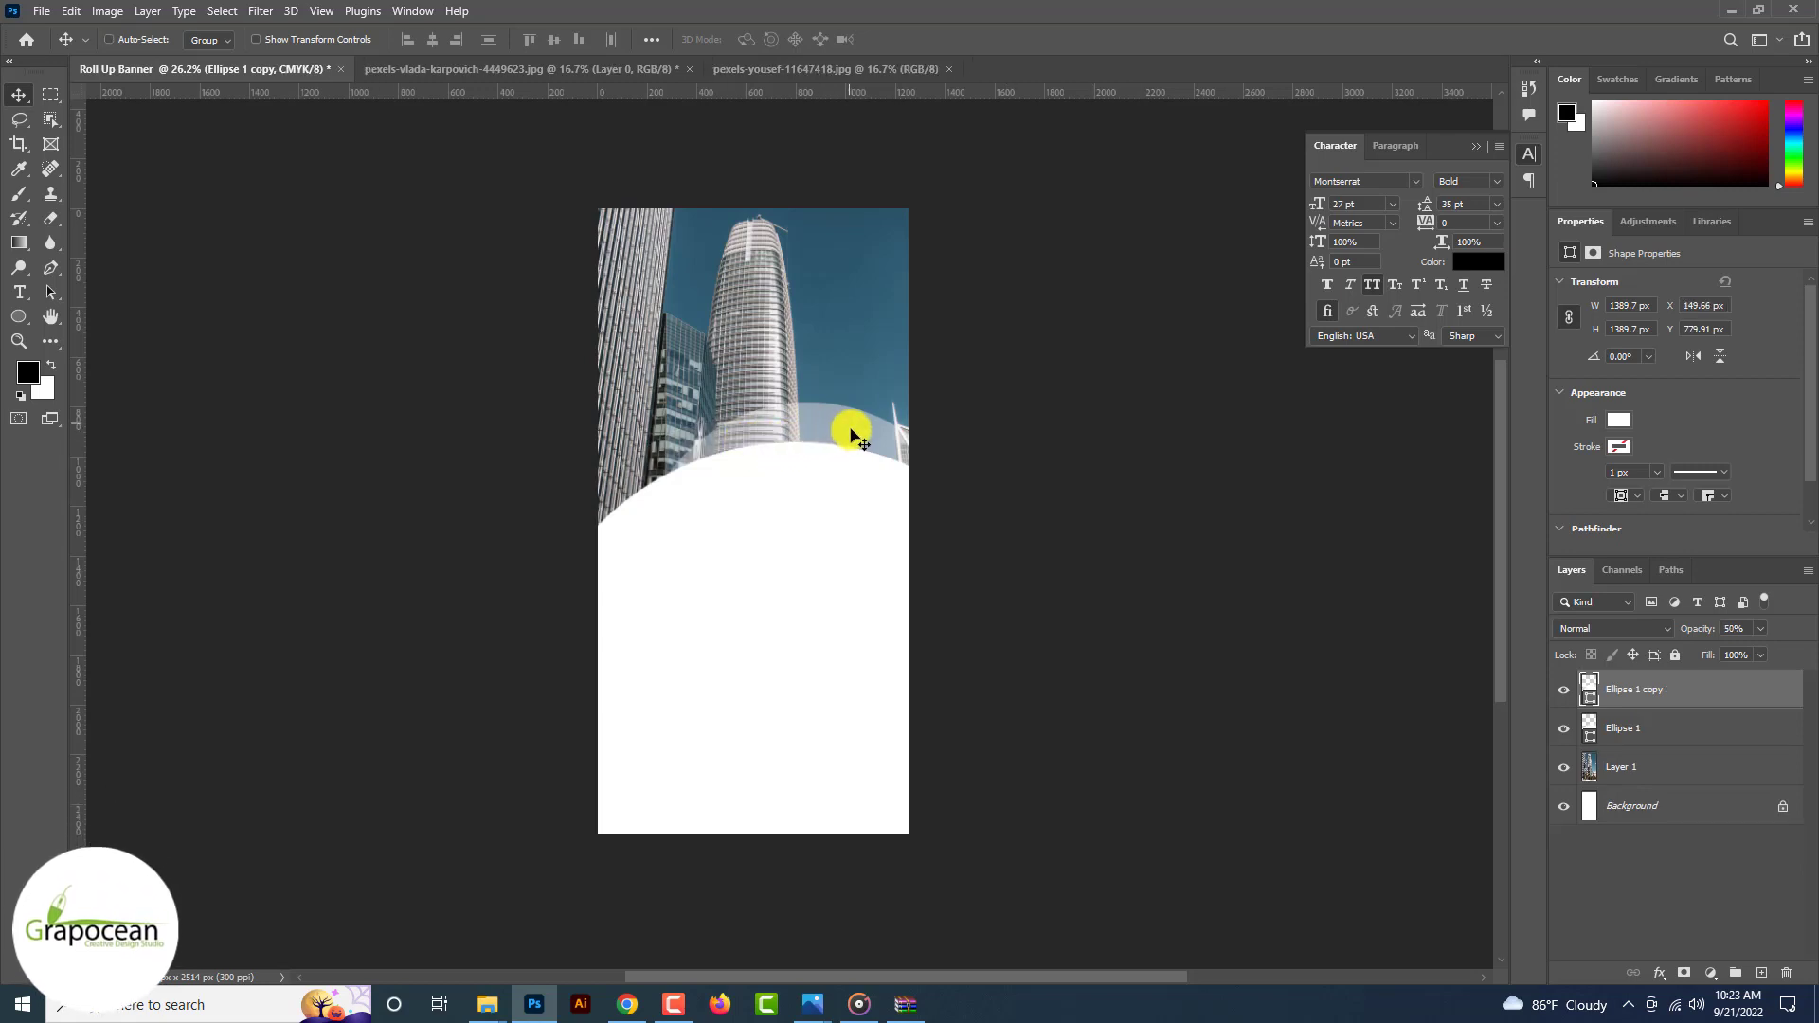
Step: Warp the semi-transparent circle copy so its upper edge forms a wider curved band above the white circle
{"action": "key", "text": "ctrl+t"}
{"action": "left_click", "coordinate": [846, 39]}
{"action": "left_click_drag", "start_coordinate": [804, 455], "coordinate": [801, 457]}
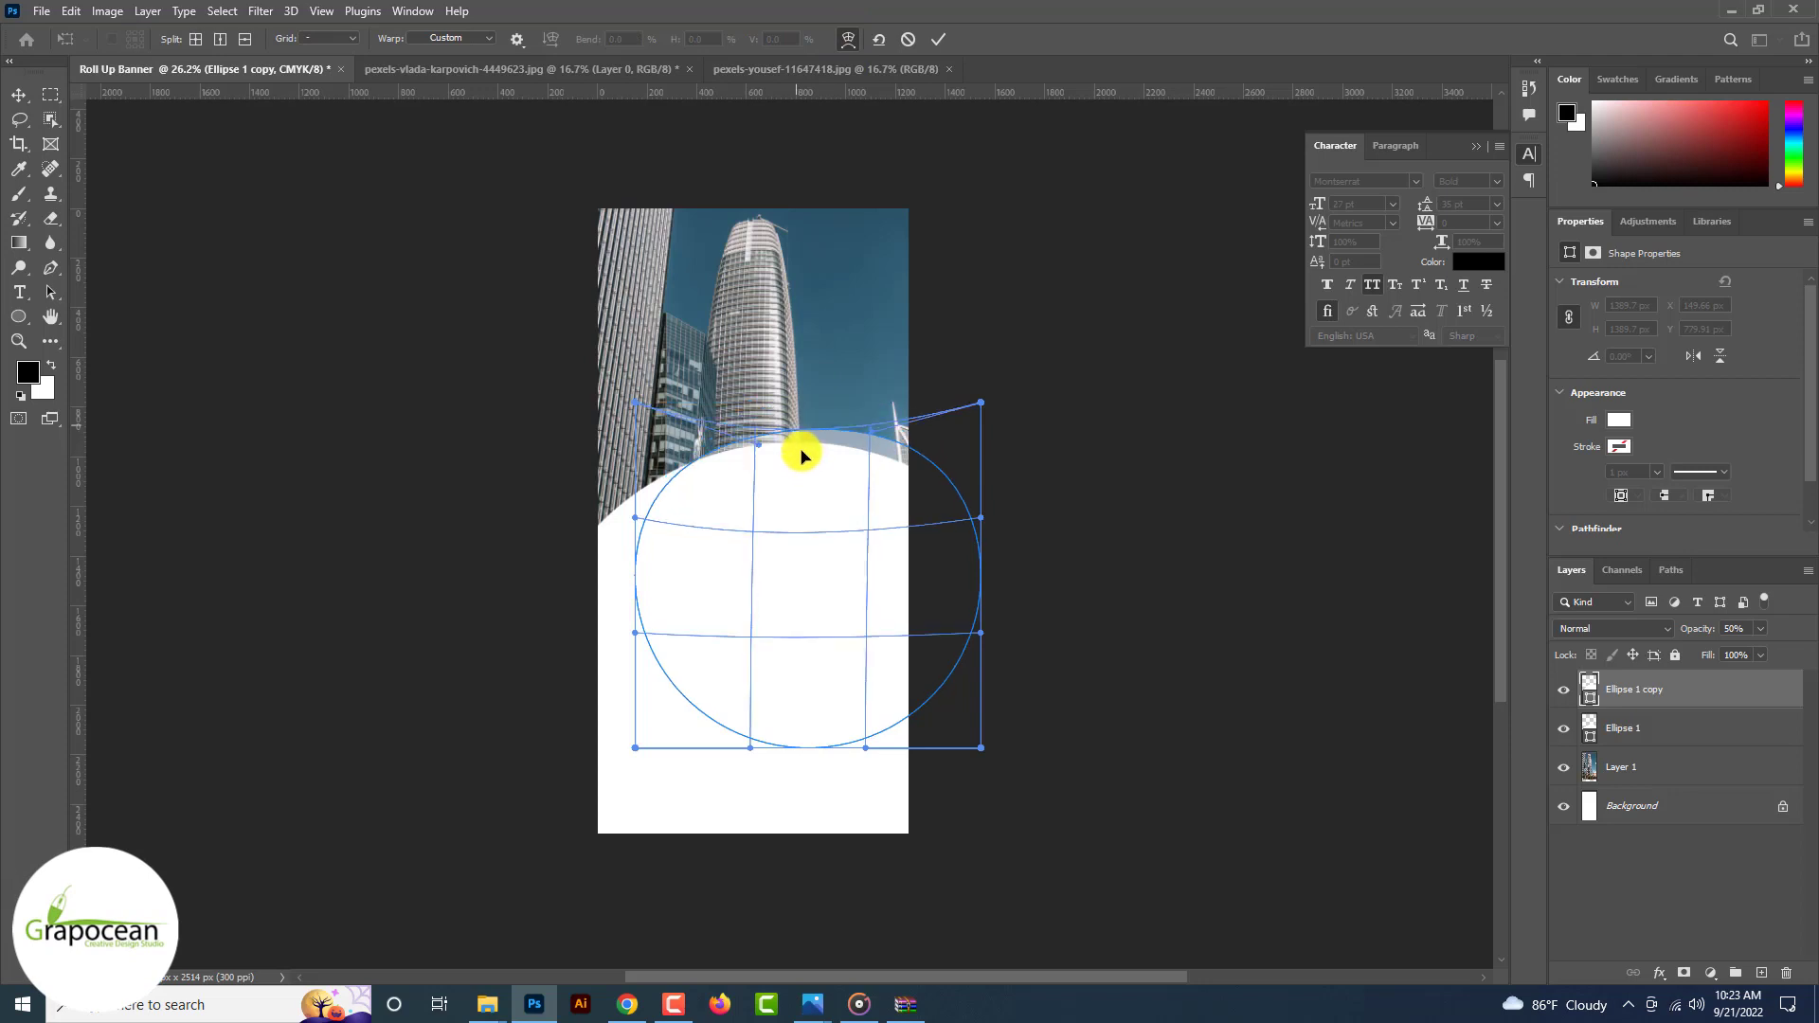
{"action": "left_click_drag", "start_coordinate": [650, 487], "coordinate": [623, 566]}
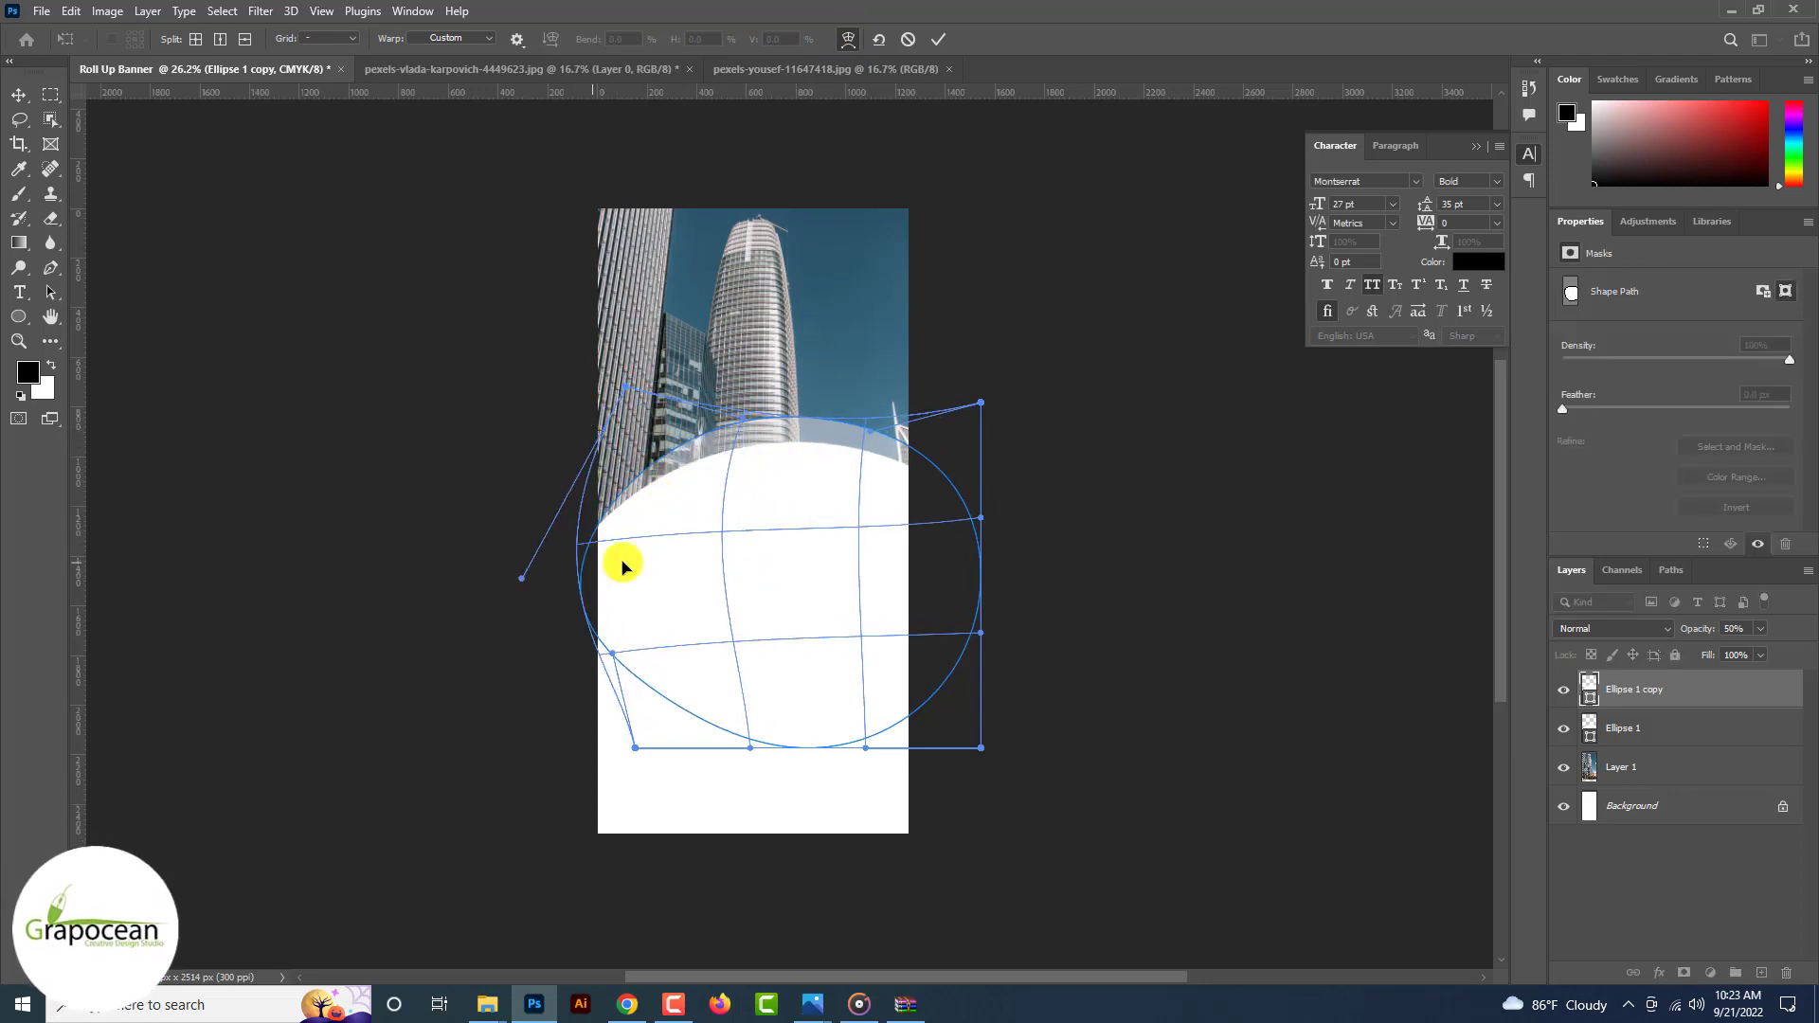
{"action": "left_click_drag", "start_coordinate": [909, 453], "coordinate": [918, 438]}
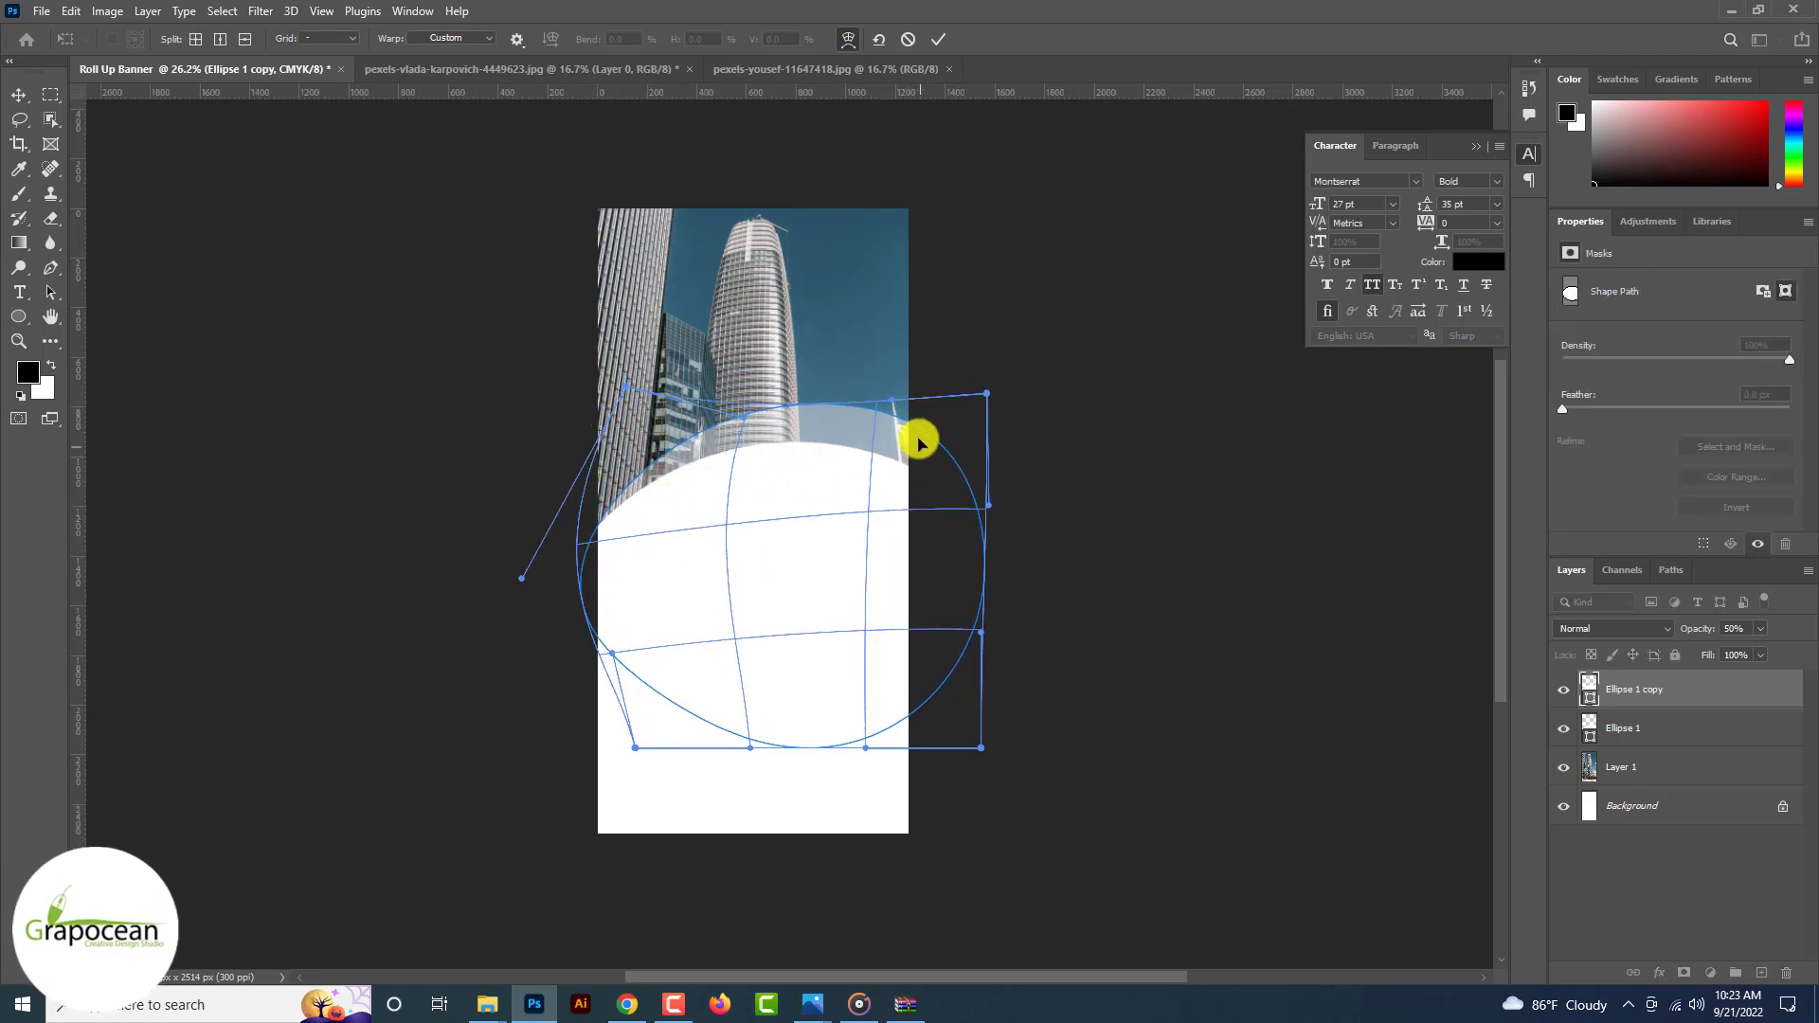
{"action": "left_click", "coordinate": [938, 39]}
Step: Duplicate the warped ellipse and warp the new copy's upper edge slightly lower to form a second translucent band
{"action": "left_click_drag", "start_coordinate": [1576, 690], "coordinate": [1760, 952]}
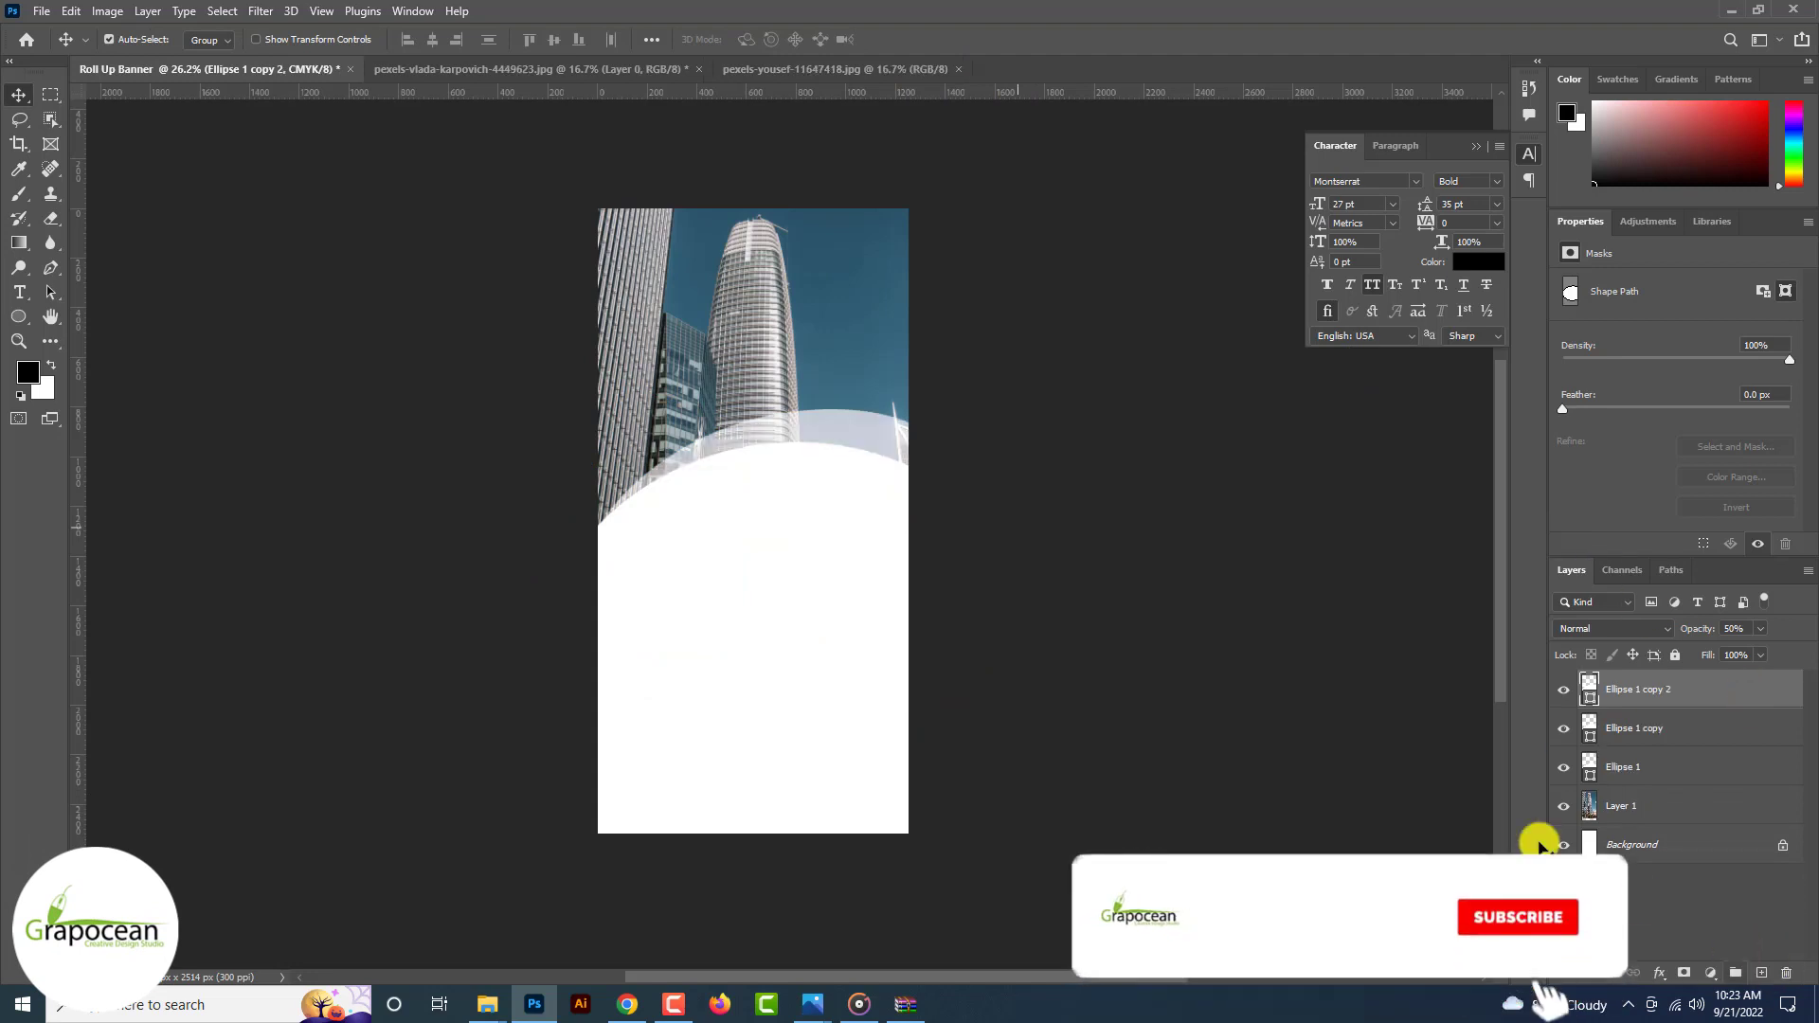
{"action": "key", "text": "ctrl+t"}
{"action": "left_click", "coordinate": [848, 40]}
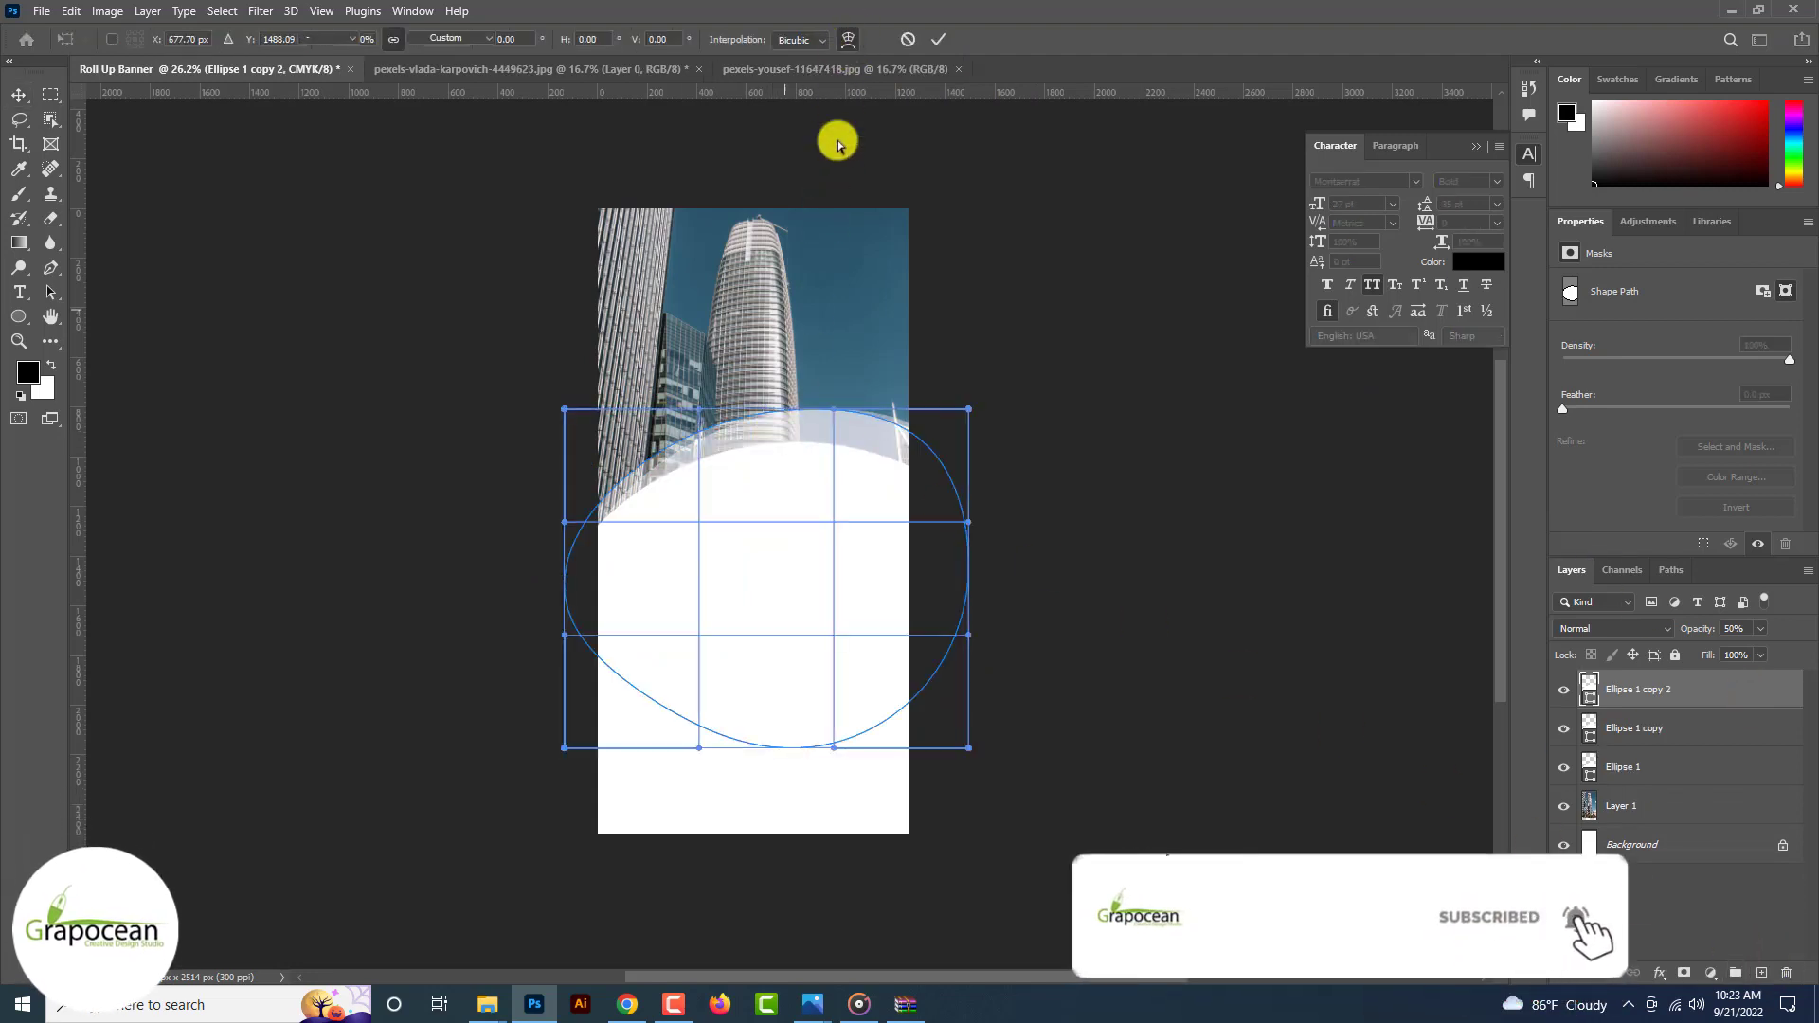
{"action": "left_click_drag", "start_coordinate": [858, 417], "coordinate": [857, 435]}
{"action": "left_click_drag", "start_coordinate": [691, 442], "coordinate": [684, 449]}
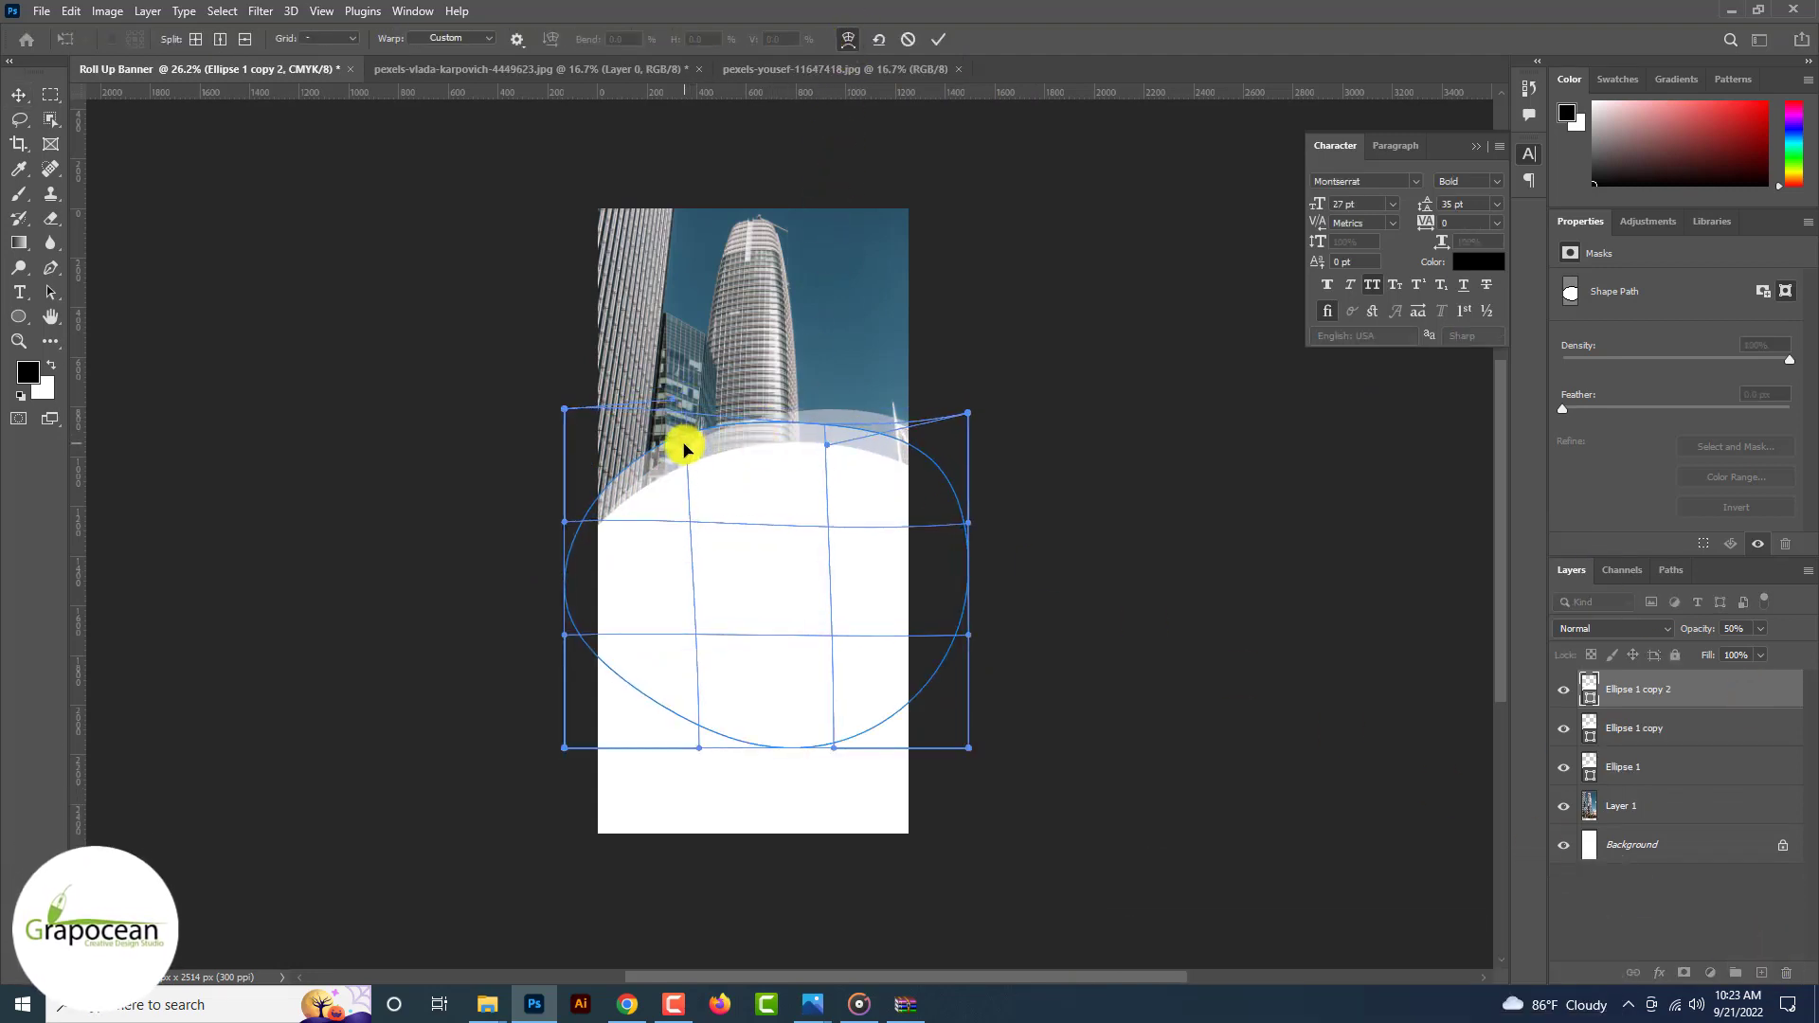
{"action": "mouse_move", "coordinate": [895, 450]}
{"action": "left_mouse_down"}
{"action": "mouse_move", "coordinate": [873, 446]}
{"action": "mouse_move", "coordinate": [889, 443]}
{"action": "left_mouse_up"}
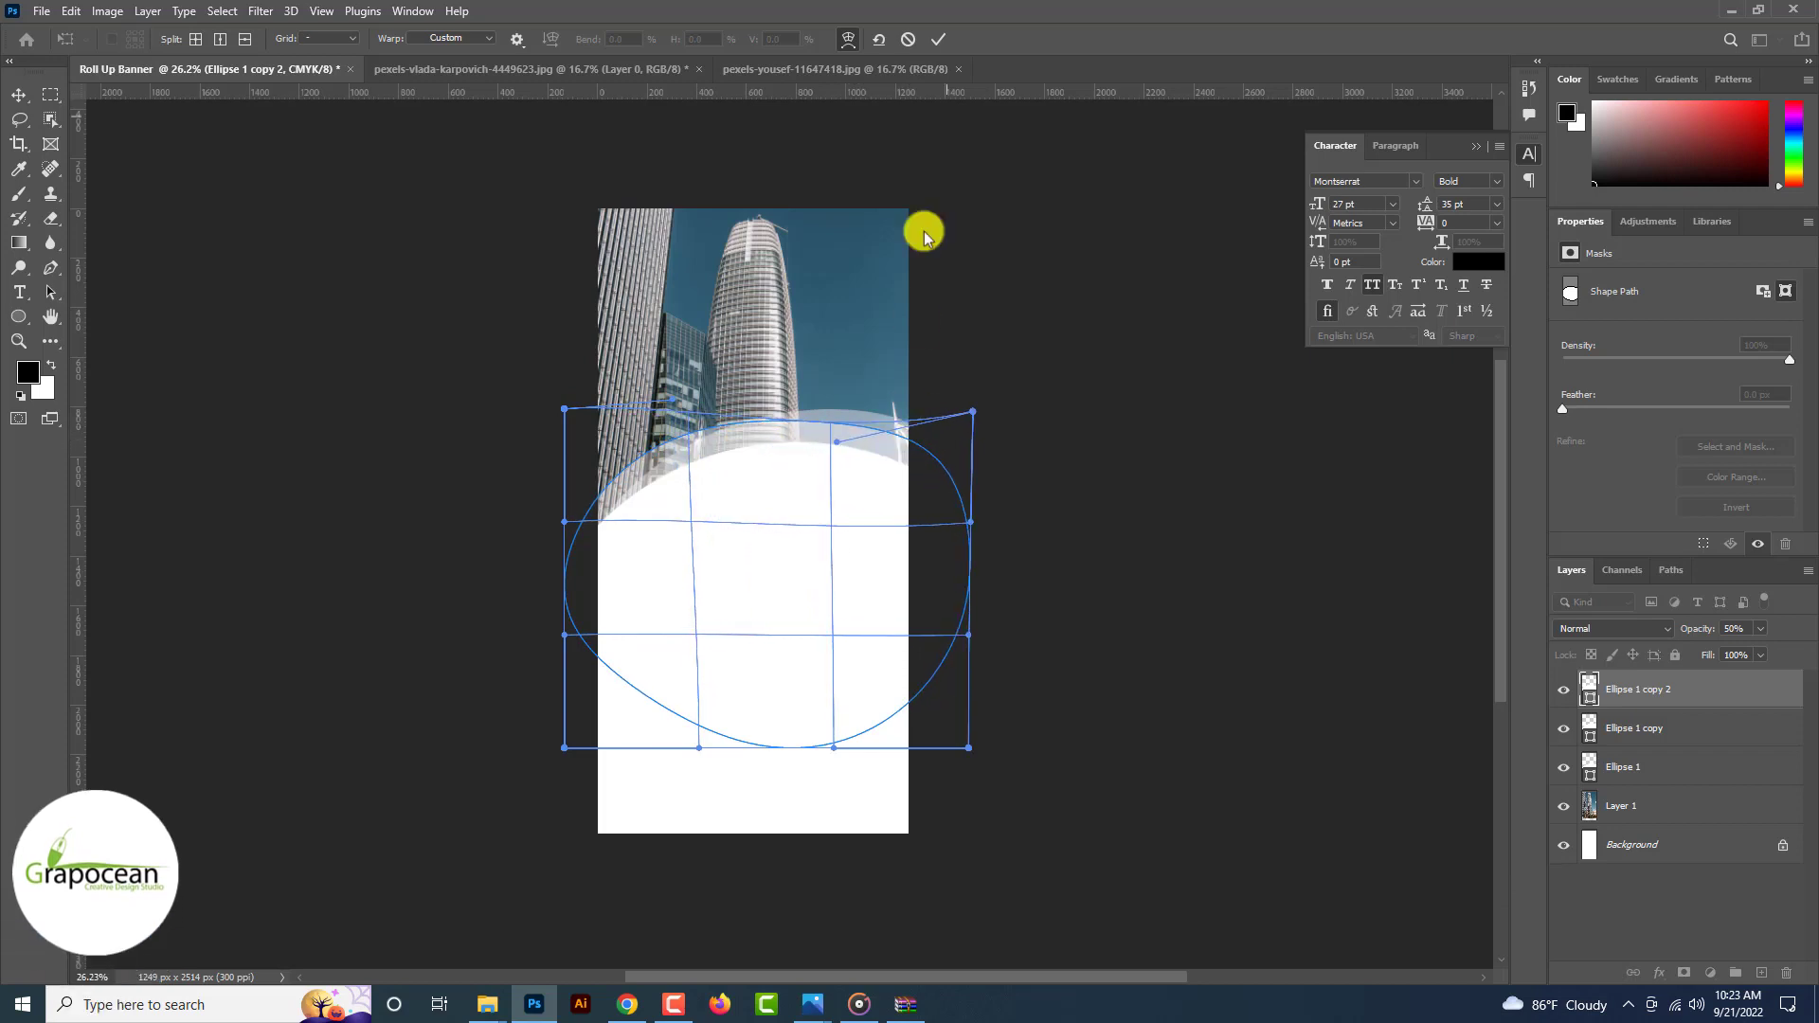
{"action": "key", "text": "Return"}
Step: Duplicate the second translucent ellipse, move the copy upward, and rotate it about 11° counter-clockwise
{"action": "left_click_drag", "start_coordinate": [1749, 696], "coordinate": [1762, 973]}
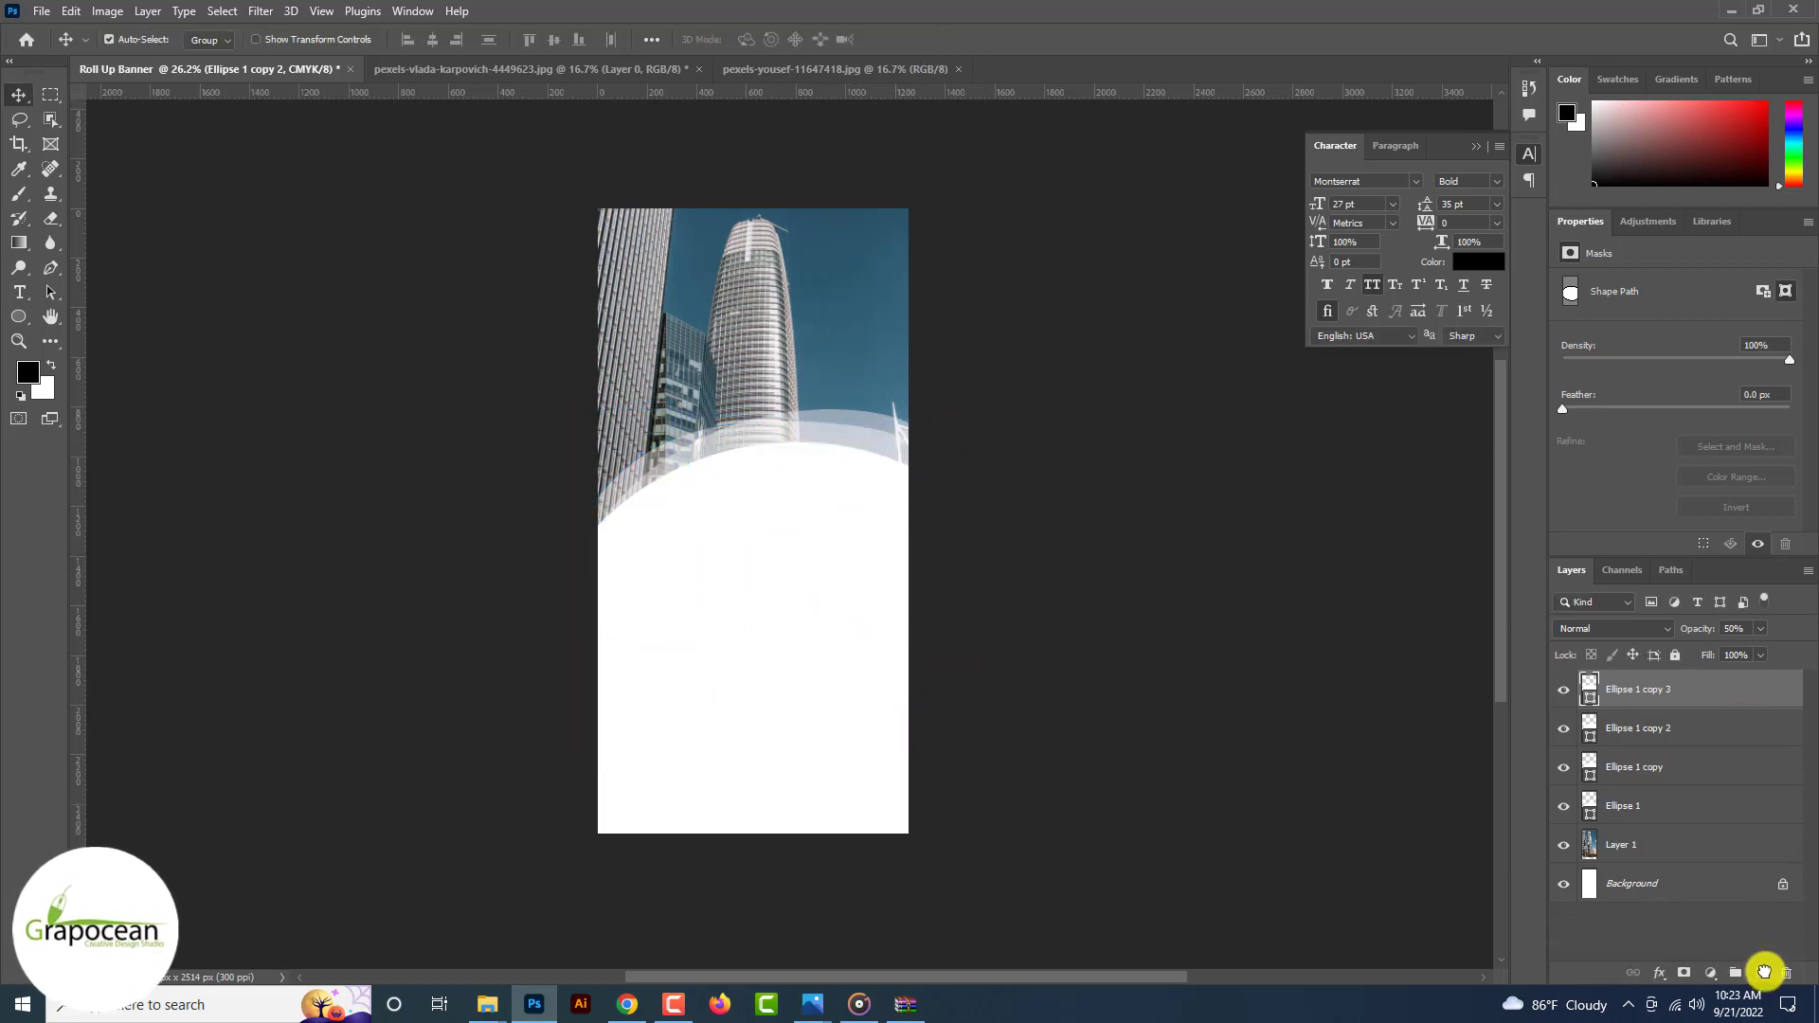
{"action": "key", "text": "ctrl+t"}
{"action": "left_click_drag", "start_coordinate": [865, 456], "coordinate": [862, 443]}
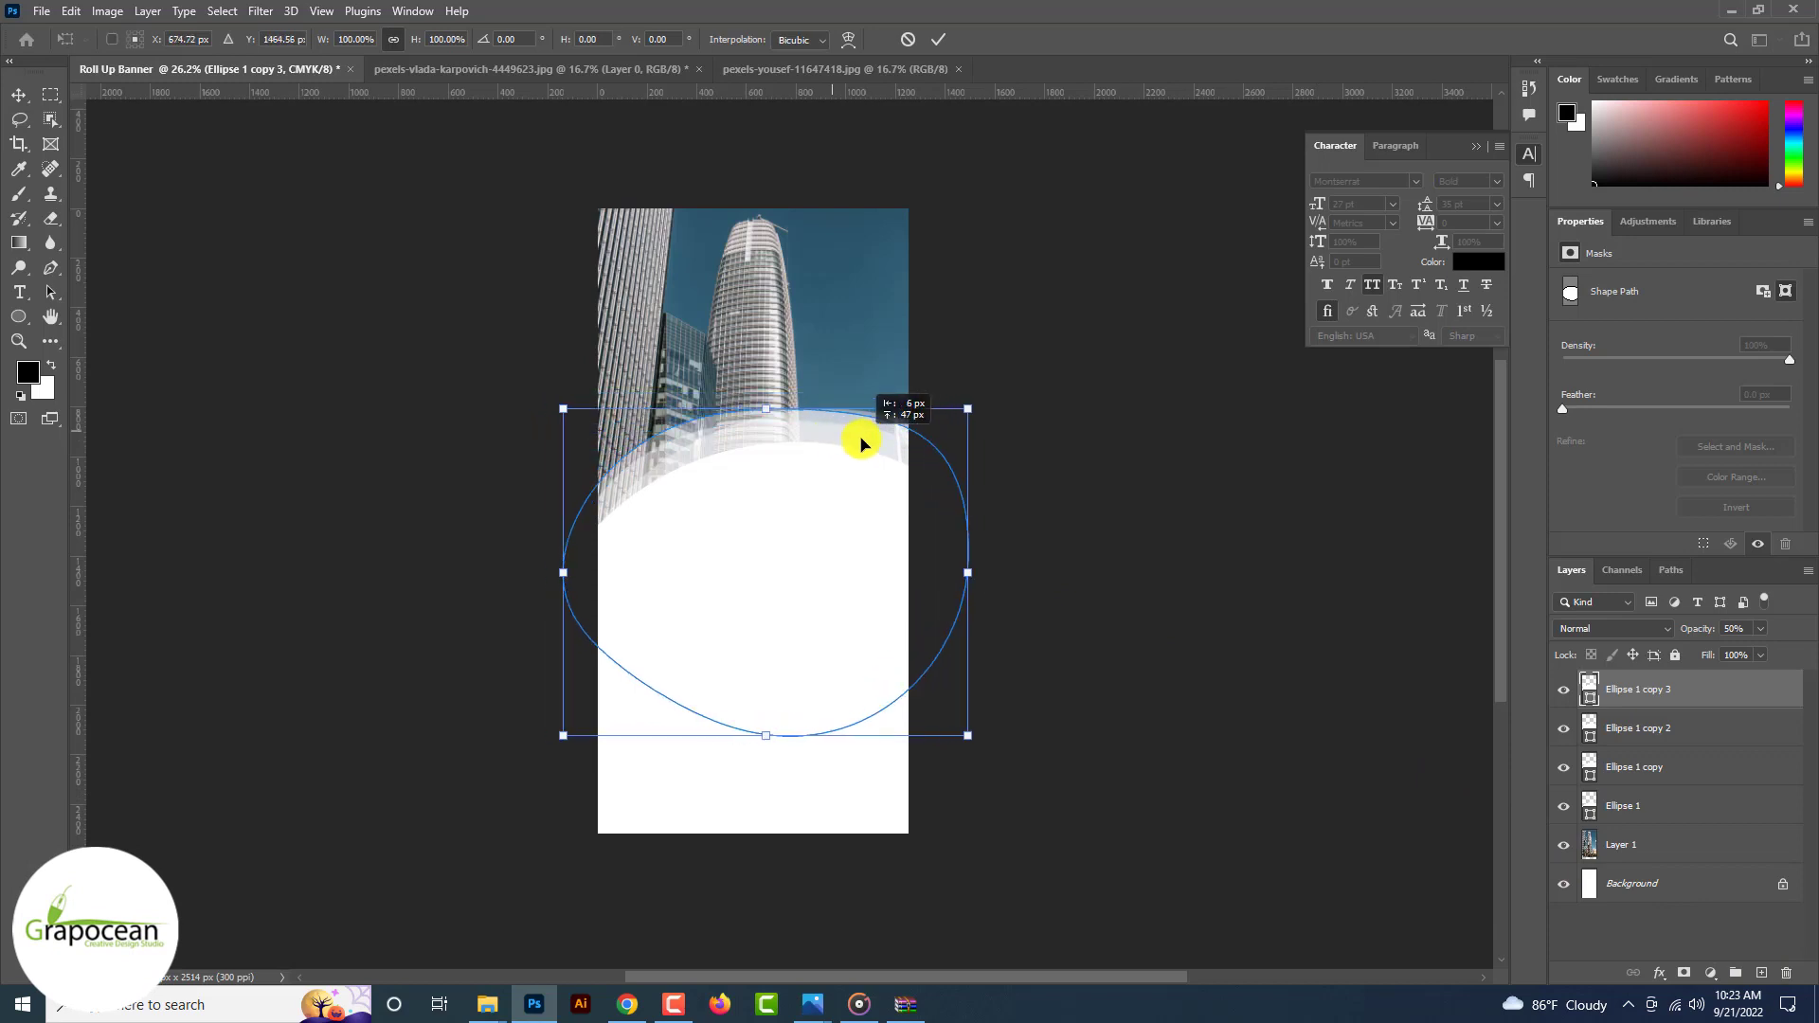
{"action": "left_click_drag", "start_coordinate": [1014, 781], "coordinate": [1024, 717]}
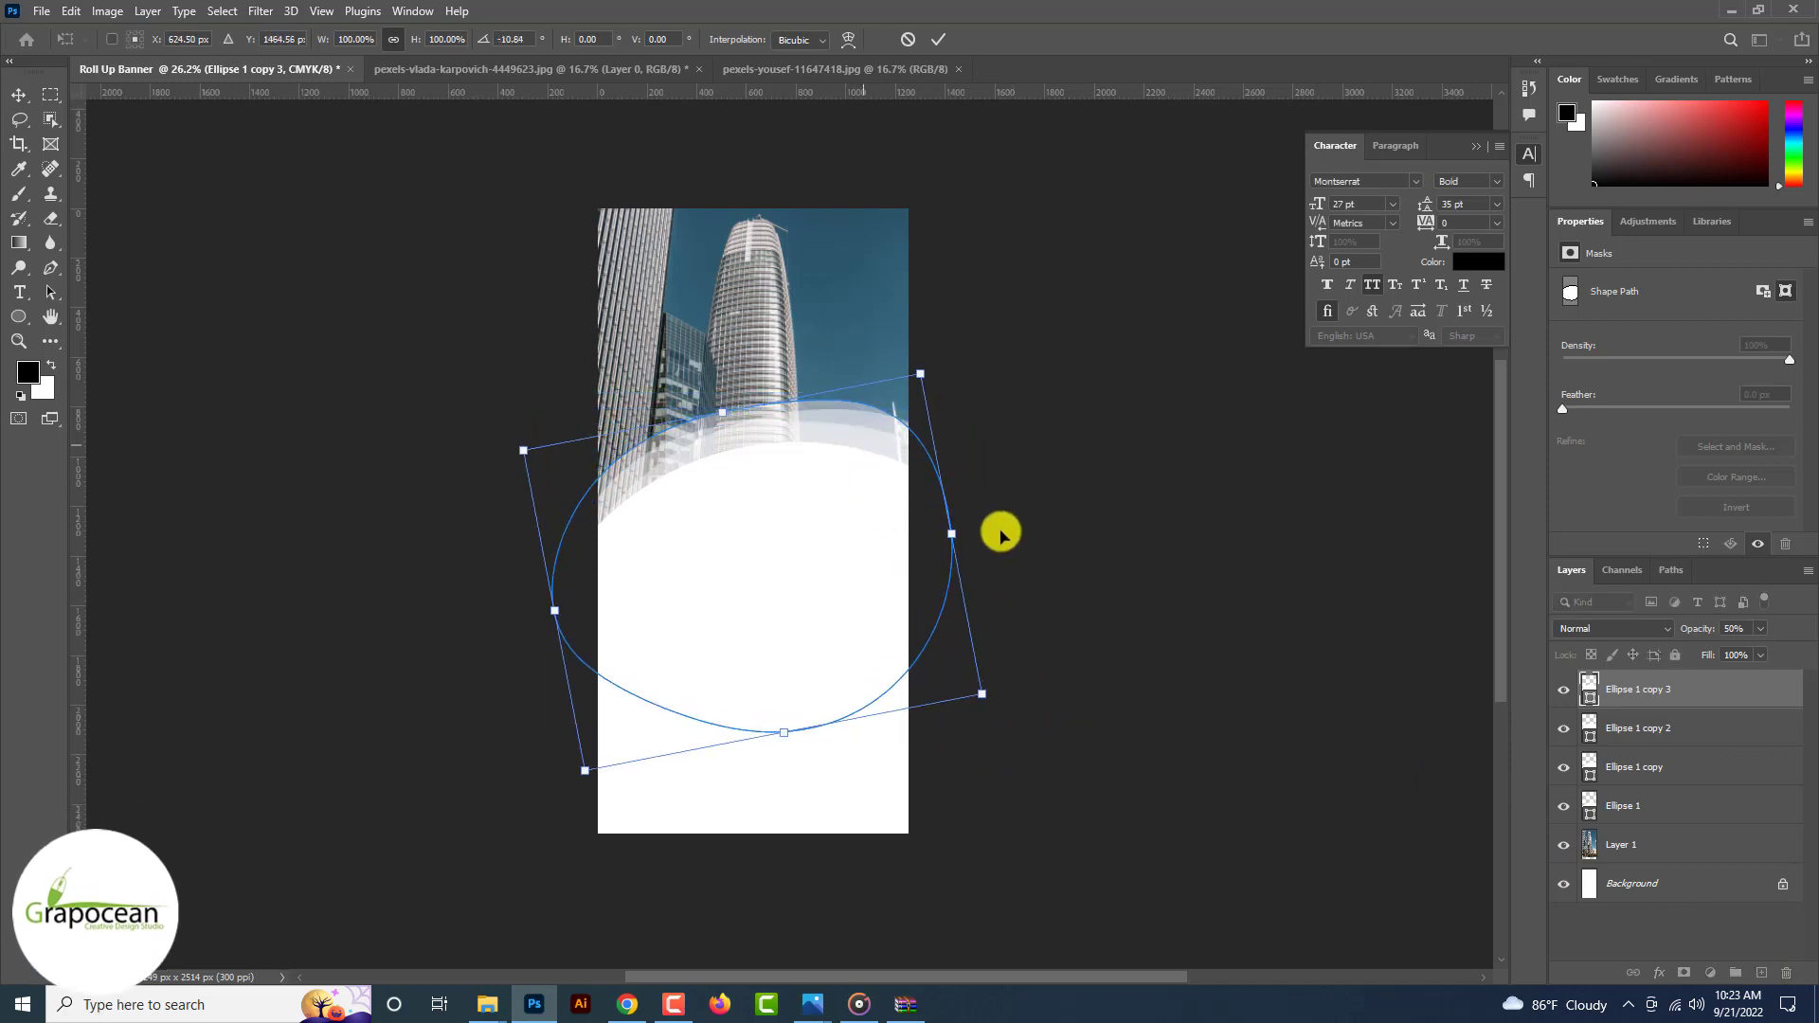
{"action": "left_click", "coordinate": [937, 42]}
Step: Enlarge the third translucent ellipse slightly and warp its upper edge into another curved band across the photo
{"action": "key", "text": "ctrl+t"}
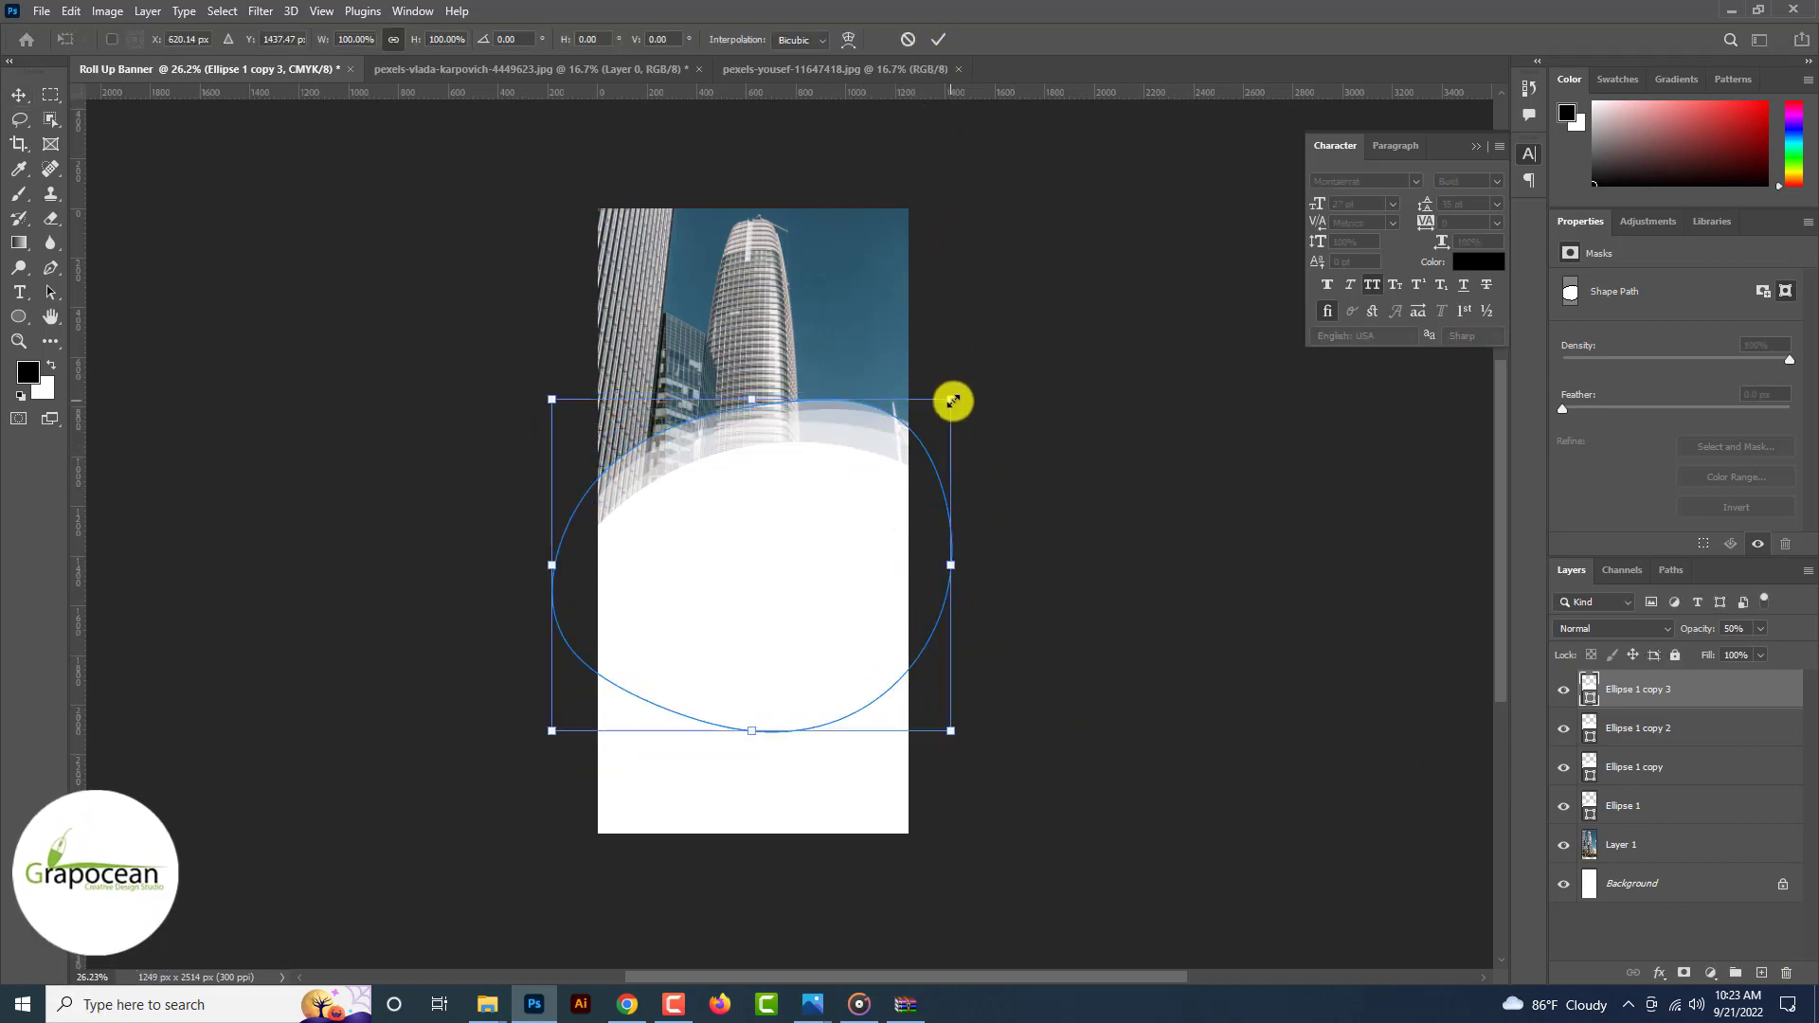
{"action": "left_click_drag", "start_coordinate": [952, 400], "coordinate": [649, 448]}
{"action": "left_click", "coordinate": [852, 42]}
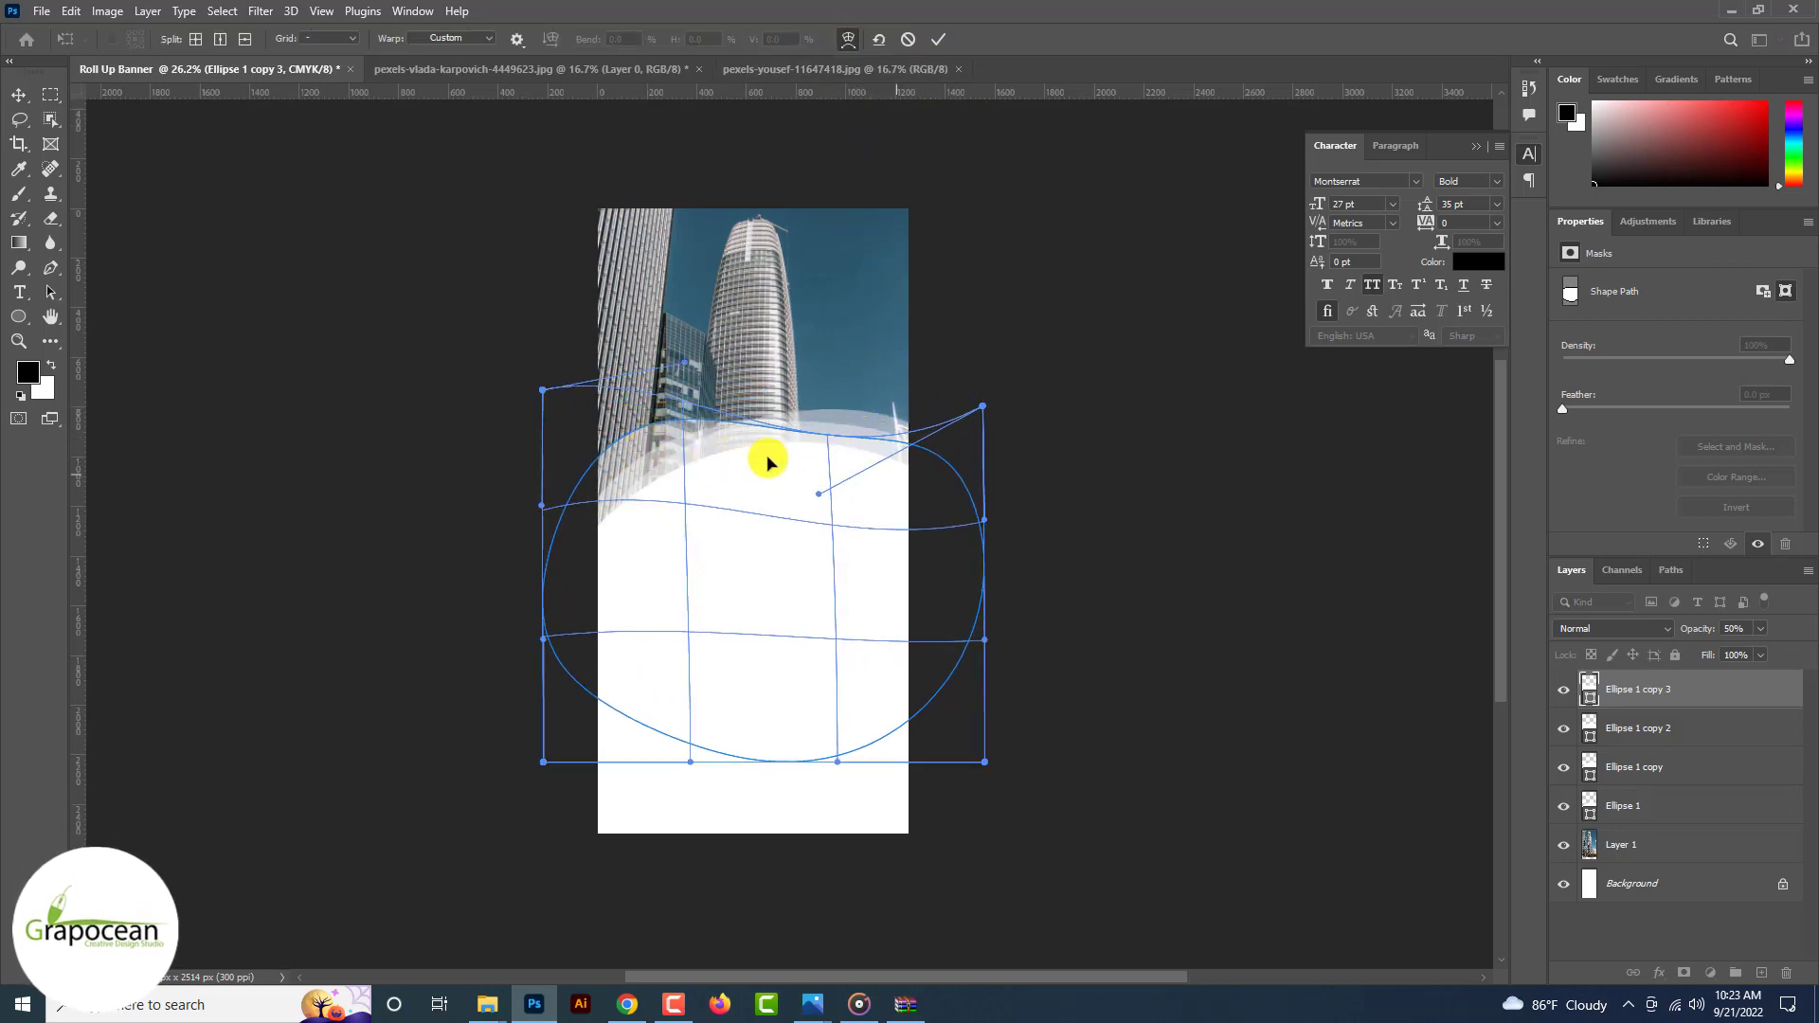
{"action": "left_click_drag", "start_coordinate": [936, 476], "coordinate": [945, 415]}
{"action": "mouse_move", "coordinate": [667, 428]}
{"action": "left_mouse_down"}
{"action": "mouse_move", "coordinate": [674, 465]}
{"action": "mouse_move", "coordinate": [658, 445]}
{"action": "left_mouse_up"}
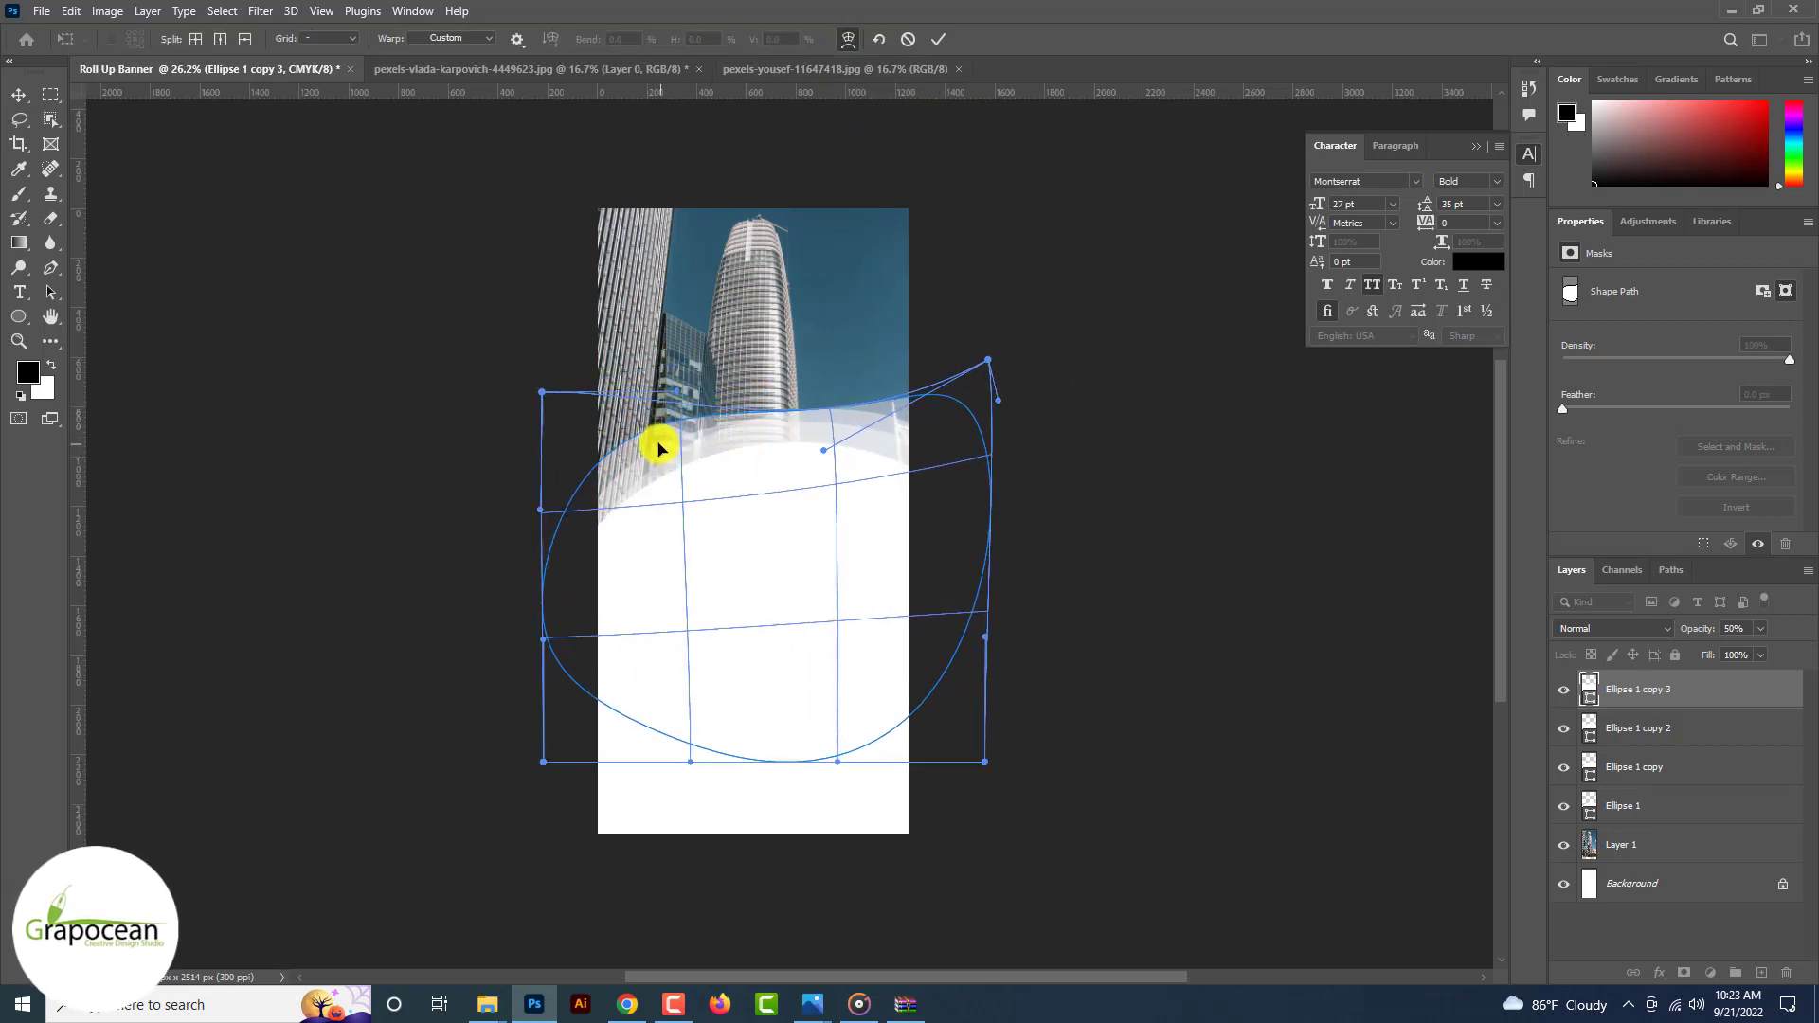
{"action": "mouse_move", "coordinate": [880, 434]}
{"action": "left_mouse_down"}
{"action": "mouse_move", "coordinate": [907, 437]}
{"action": "mouse_move", "coordinate": [792, 402]}
{"action": "mouse_move", "coordinate": [804, 447]}
{"action": "mouse_move", "coordinate": [796, 390]}
{"action": "mouse_move", "coordinate": [926, 455]}
{"action": "mouse_move", "coordinate": [898, 422]}
{"action": "left_mouse_up"}
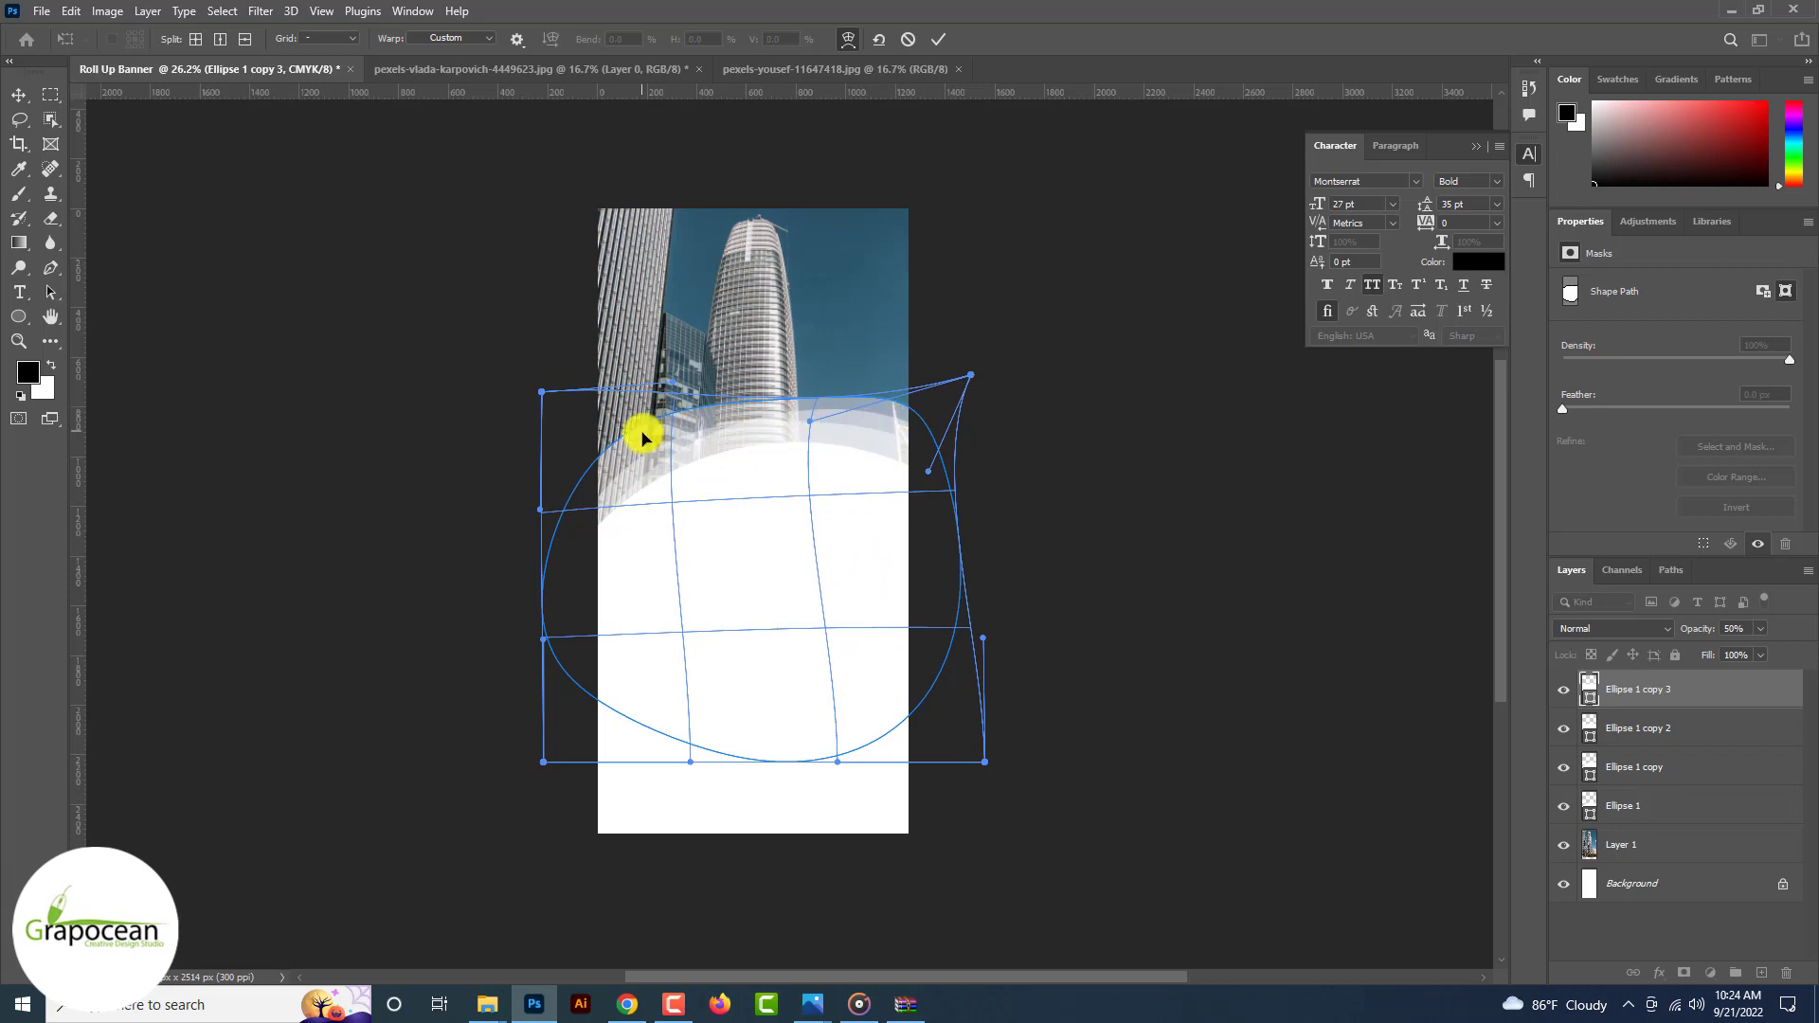
{"action": "left_click_drag", "start_coordinate": [643, 437], "coordinate": [586, 503]}
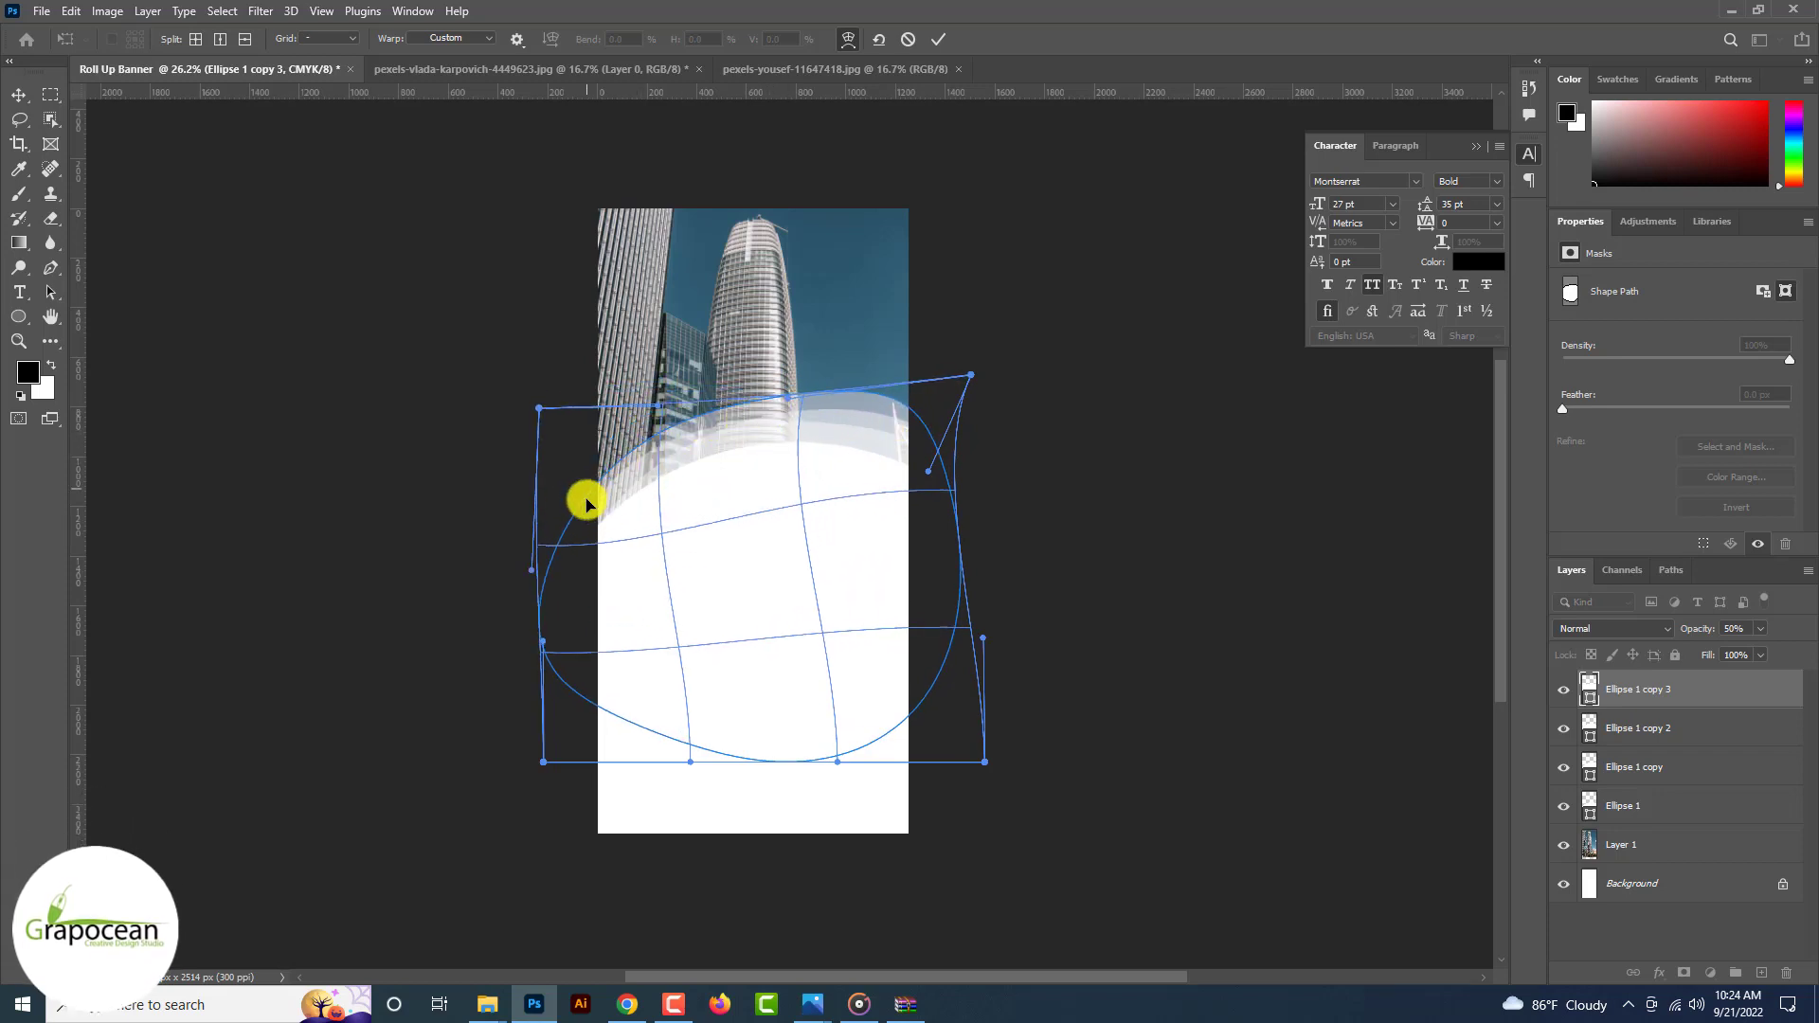
{"action": "left_click", "coordinate": [937, 40]}
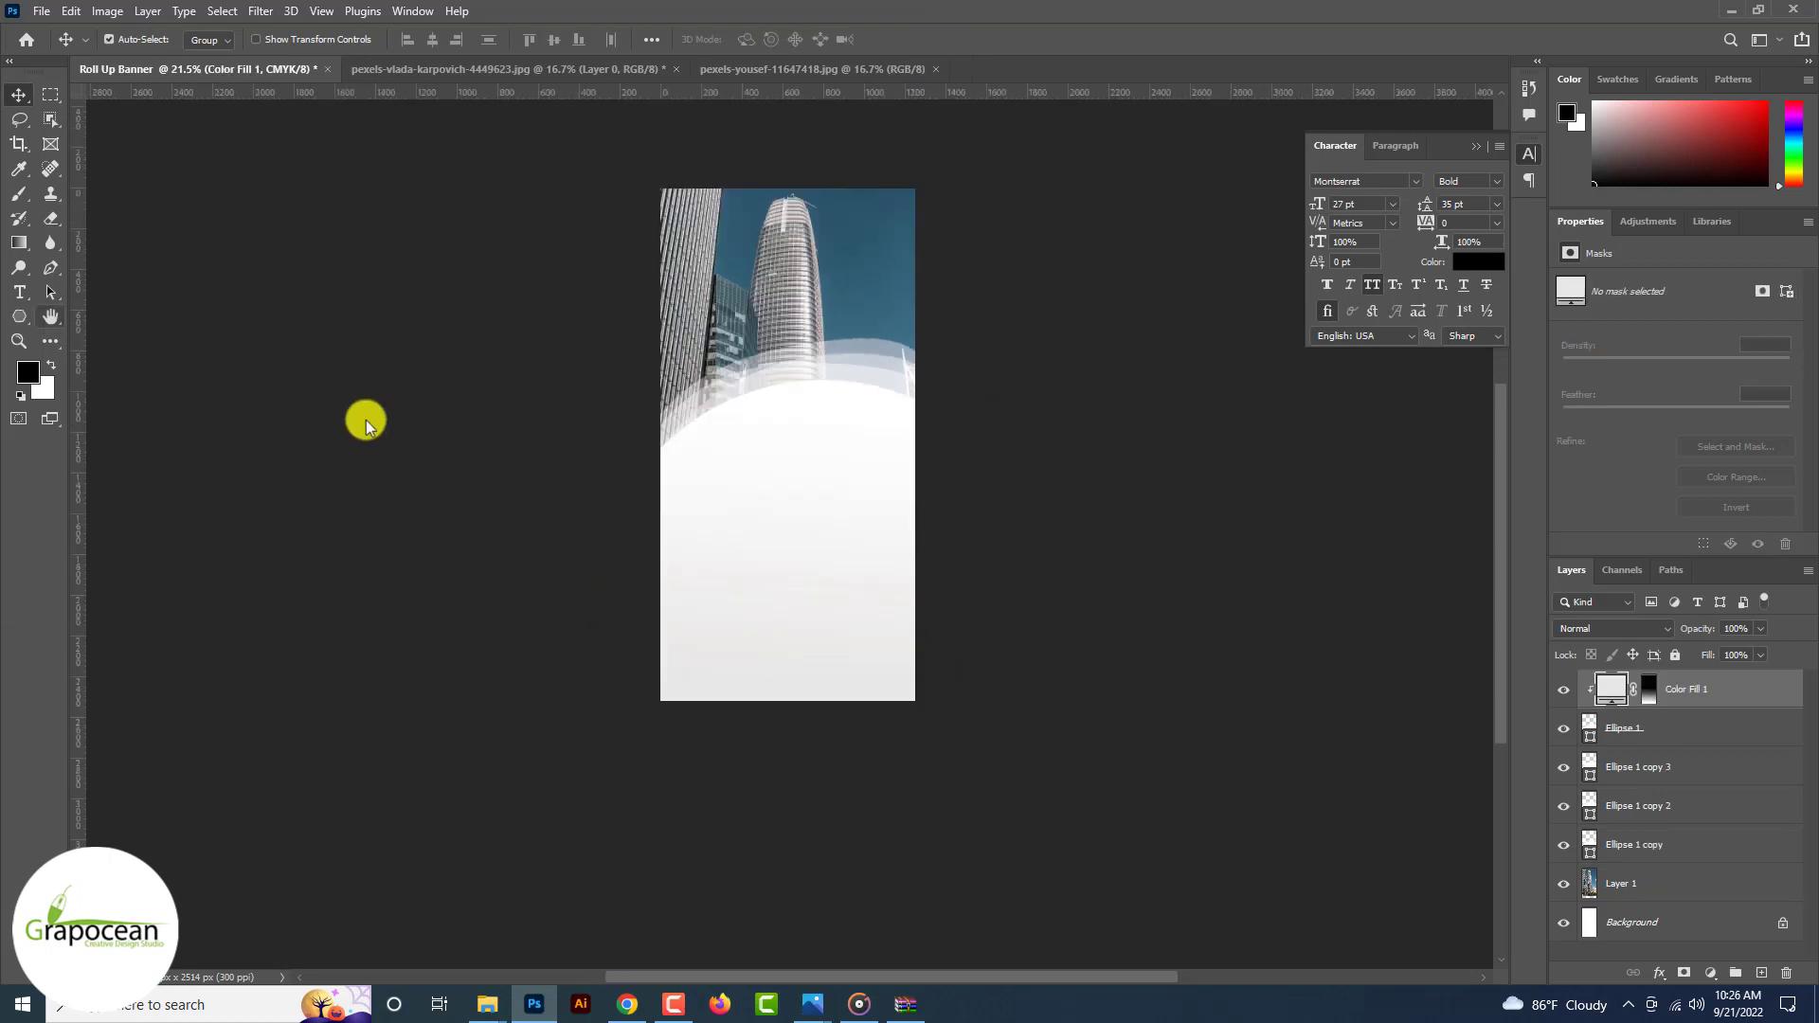
Step: Draw a six-sided polygon about 687 px wide and 595 px high on the white area below the curved bands
{"action": "left_click", "coordinate": [19, 316]}
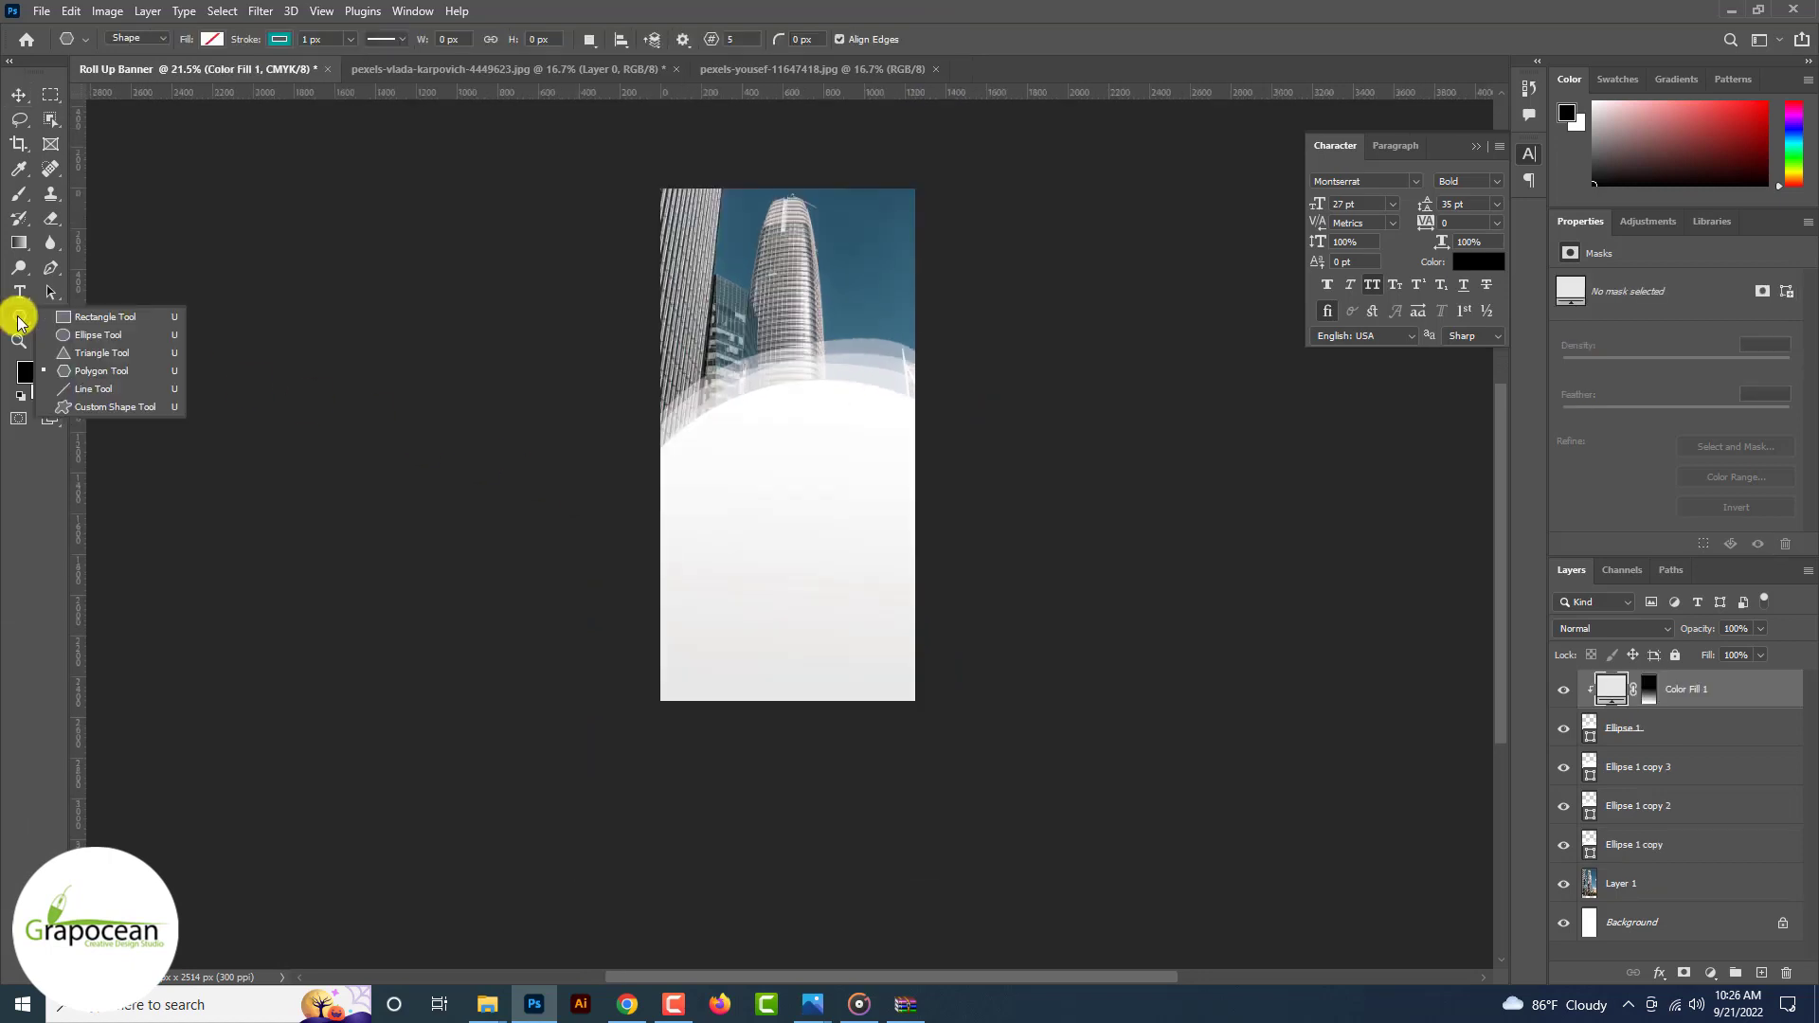
{"action": "left_click", "coordinate": [110, 372]}
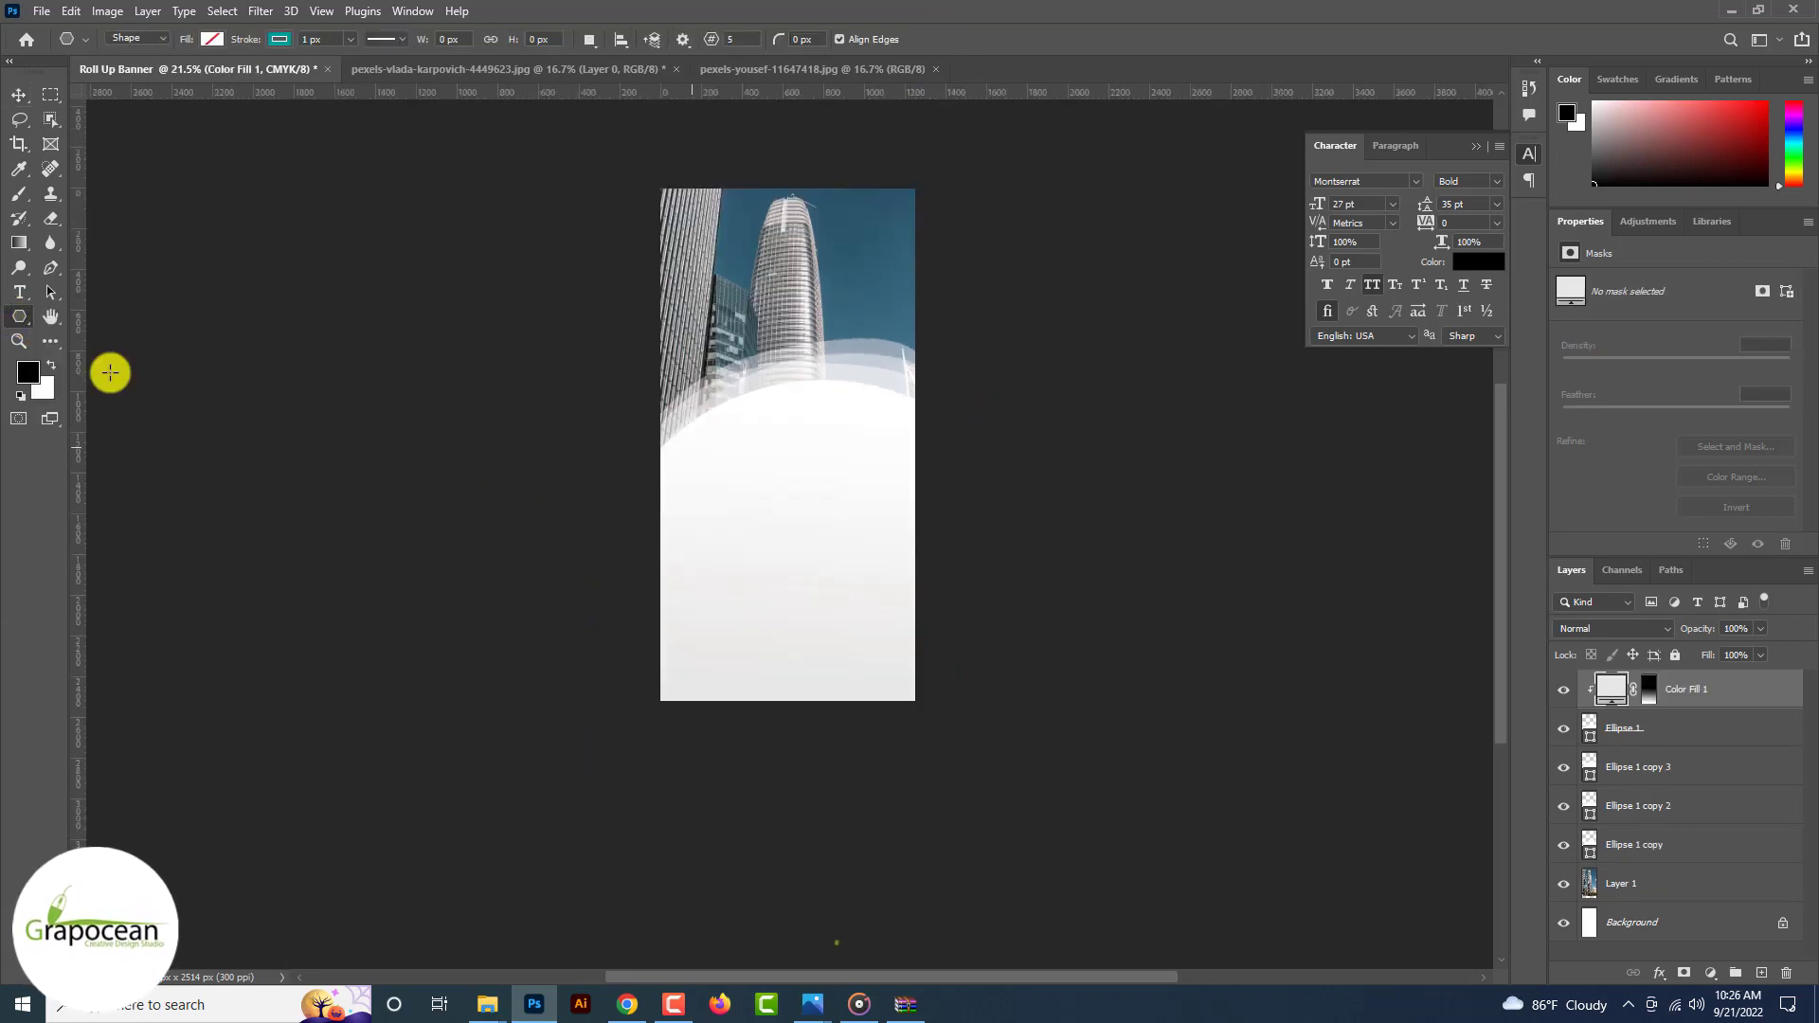
{"action": "left_click", "coordinate": [739, 39]}
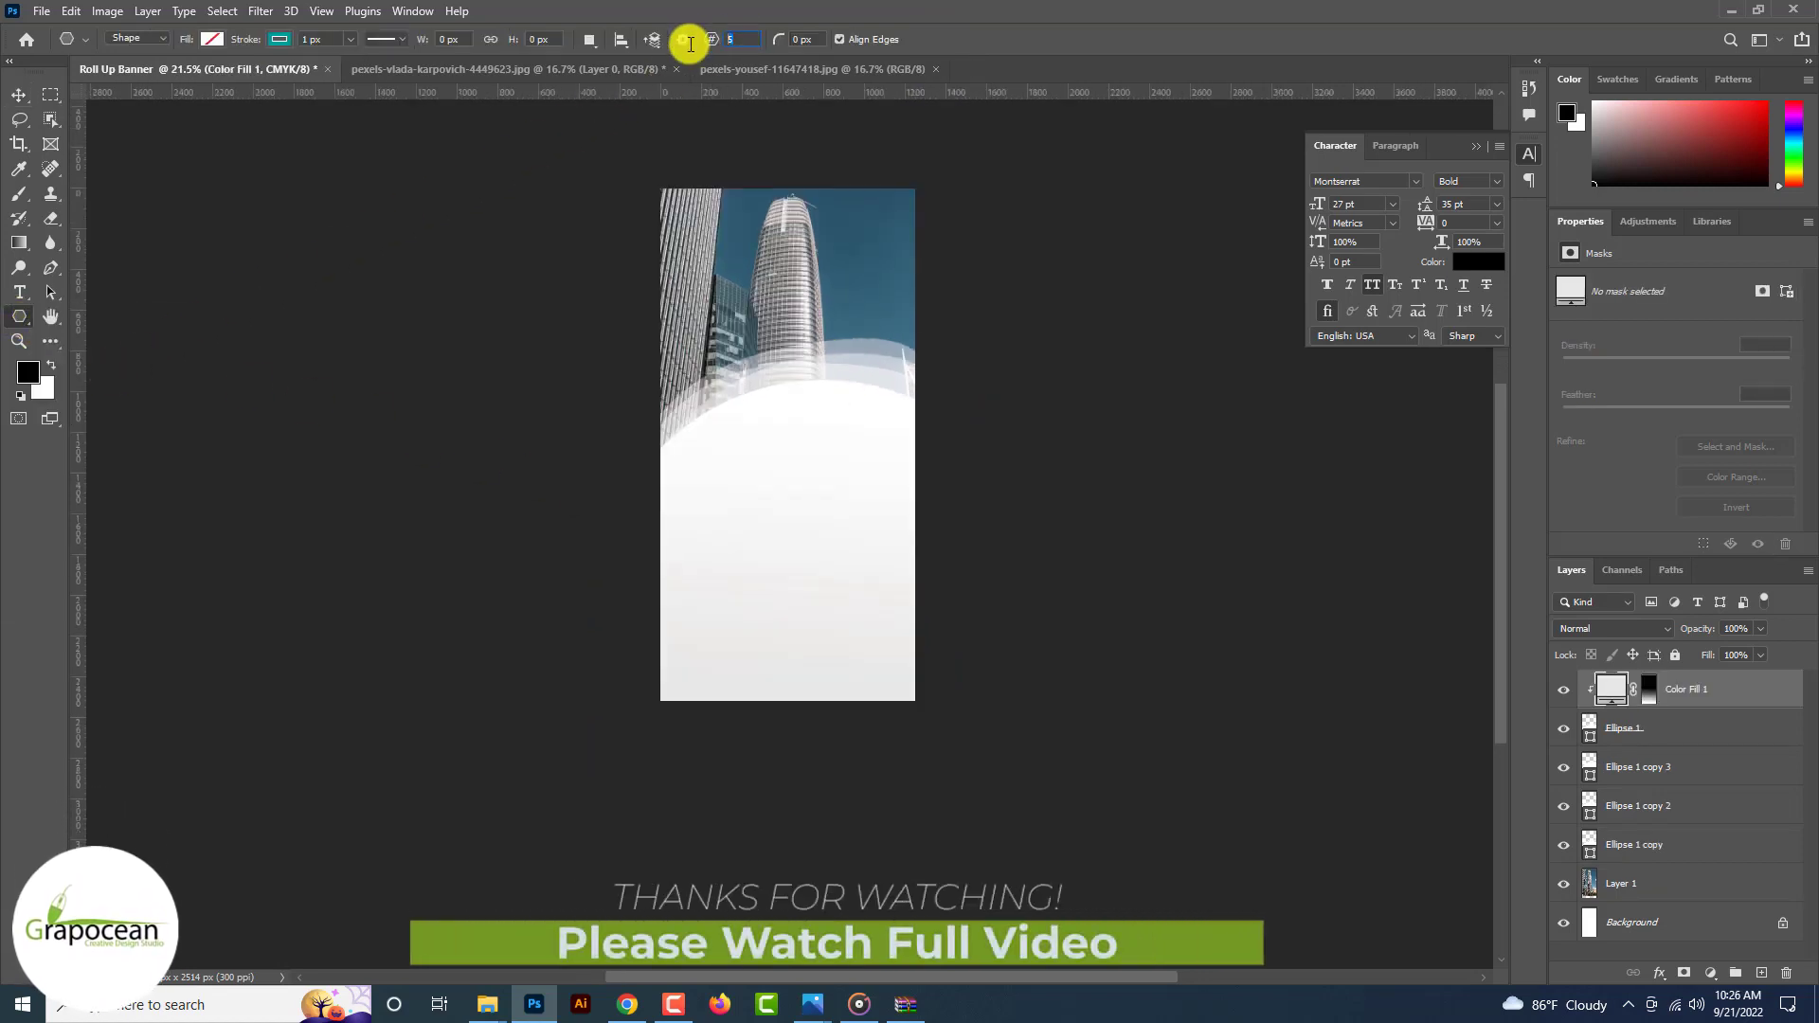
{"action": "left_click_drag", "start_coordinate": [835, 513], "coordinate": [872, 576]}
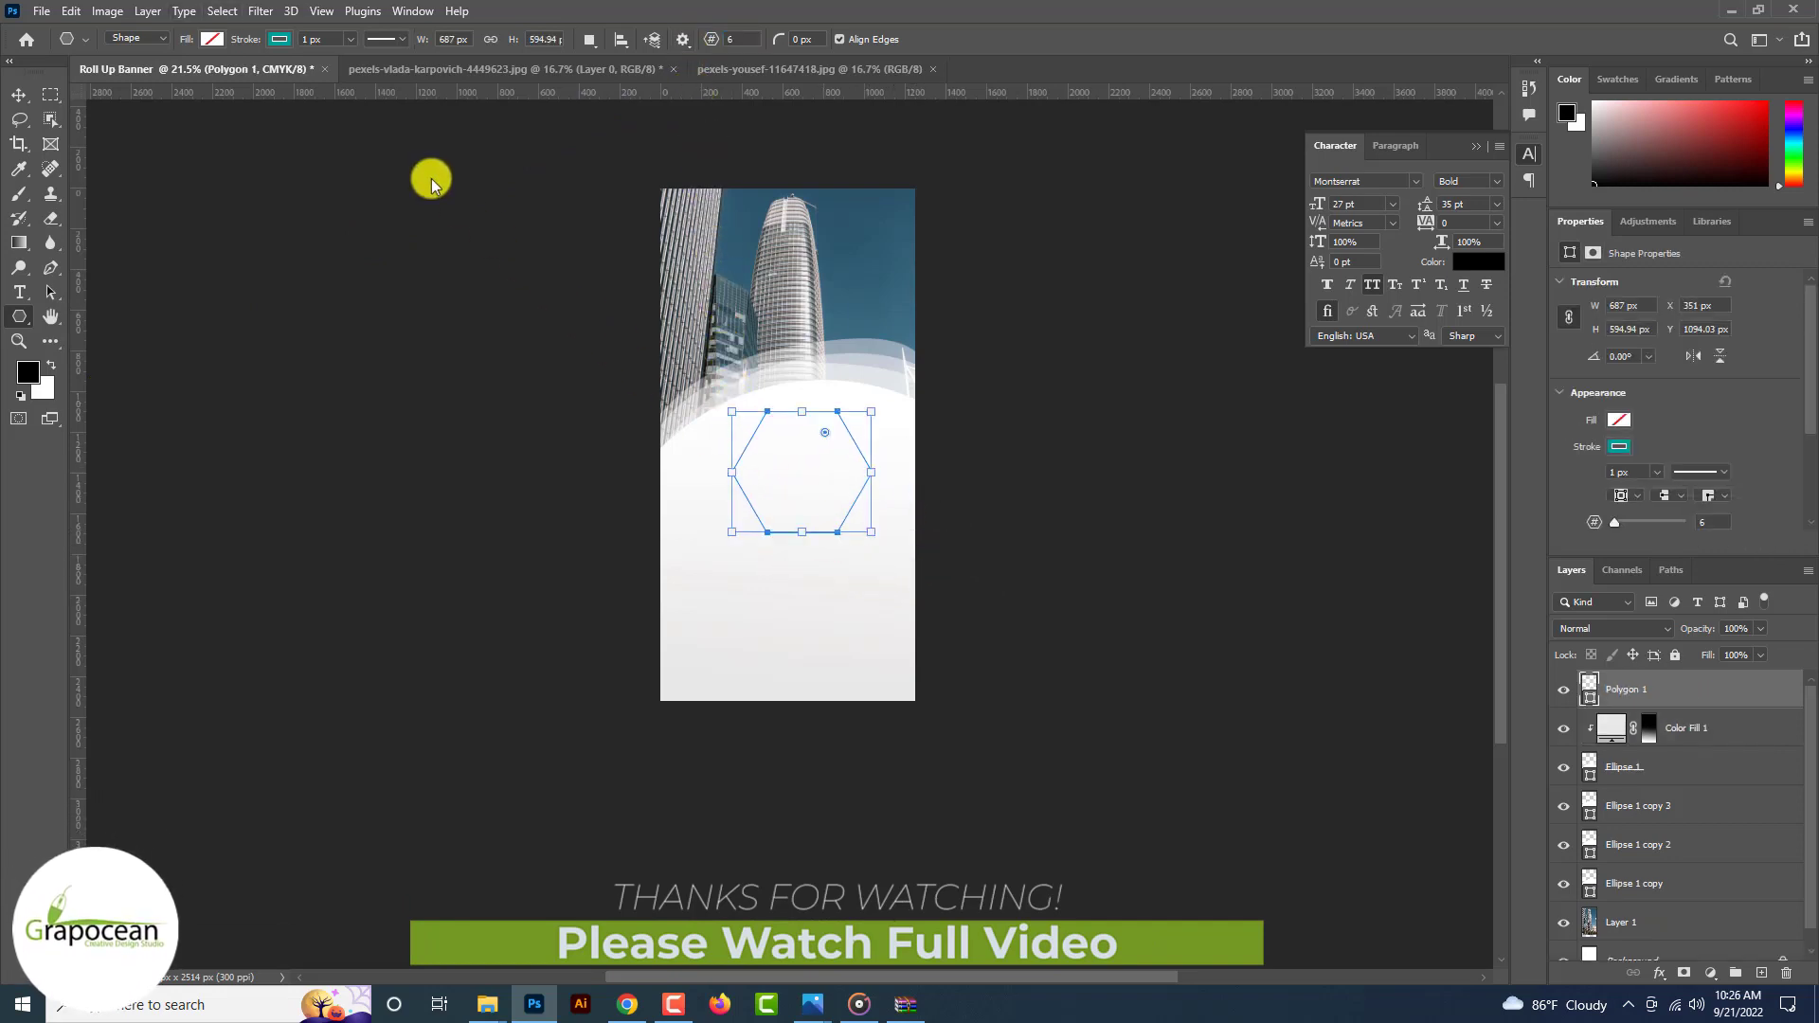
Step: Remove the hexagon's stroke and fill it with the recently used orange
{"action": "left_click", "coordinate": [280, 38]}
{"action": "left_click", "coordinate": [168, 74]}
{"action": "left_click", "coordinate": [213, 39]}
{"action": "left_click", "coordinate": [94, 139]}
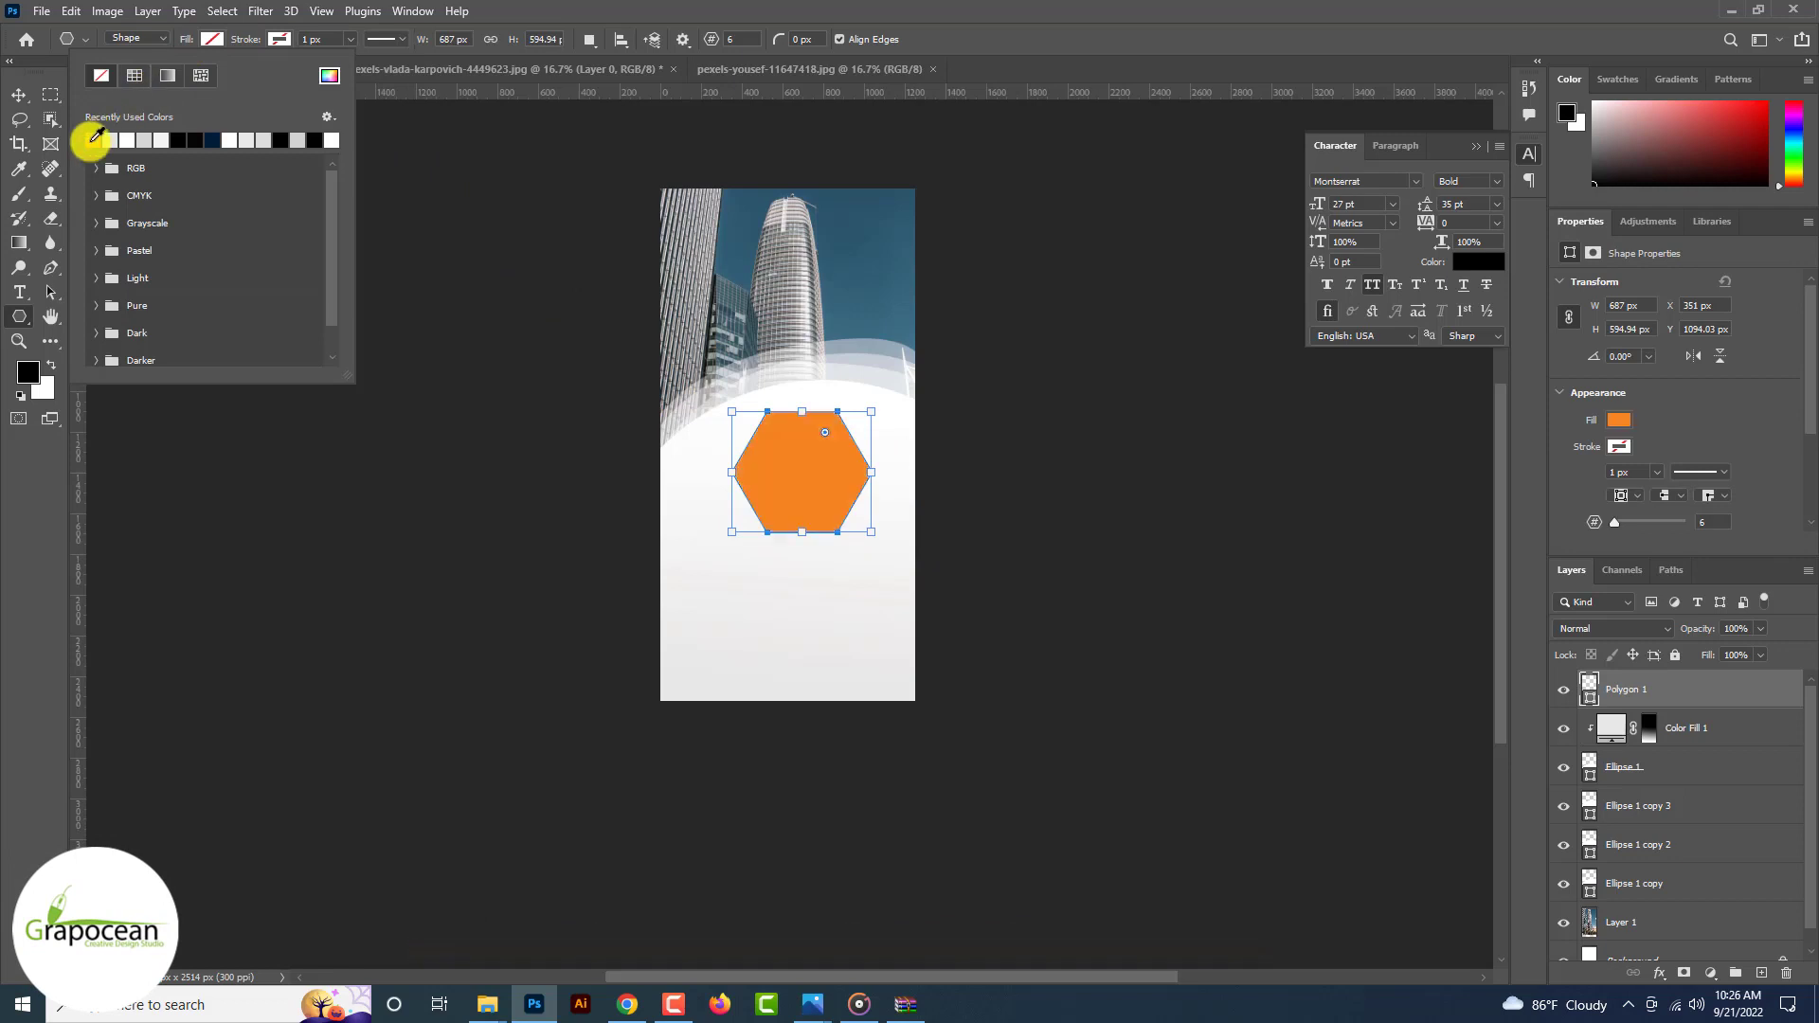
Step: Reposition the hexagon against the banner's right edge and enlarge it to about 922 by 799 px
{"action": "left_click", "coordinate": [19, 95]}
{"action": "left_click_drag", "start_coordinate": [805, 497], "coordinate": [864, 535]}
{"action": "key", "text": "ctrl+t"}
{"action": "left_click_drag", "start_coordinate": [759, 474], "coordinate": [843, 510]}
{"action": "left_click", "coordinate": [938, 45]}
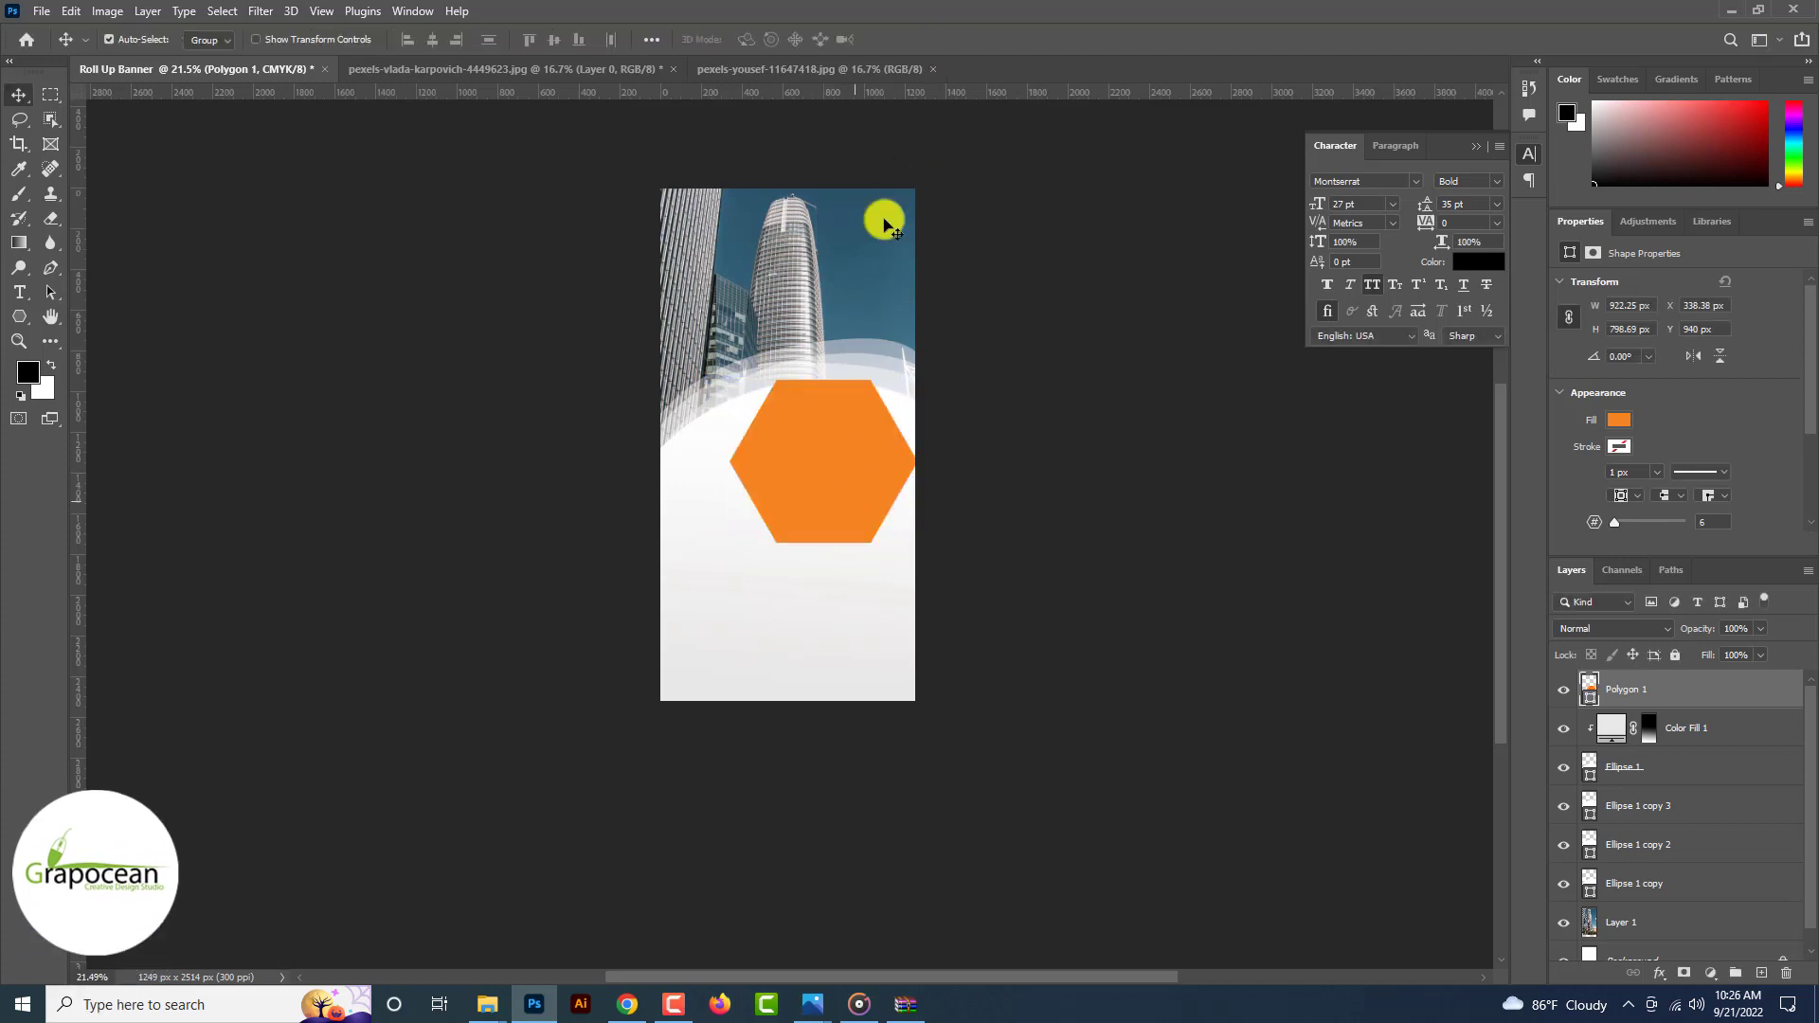
Step: Round the hexagon's corners to 124 px, and tilt and raise it over the curved edge of the photo
{"action": "scroll", "coordinate": [813, 475], "scroll_direction": "up", "scroll_amount": 2}
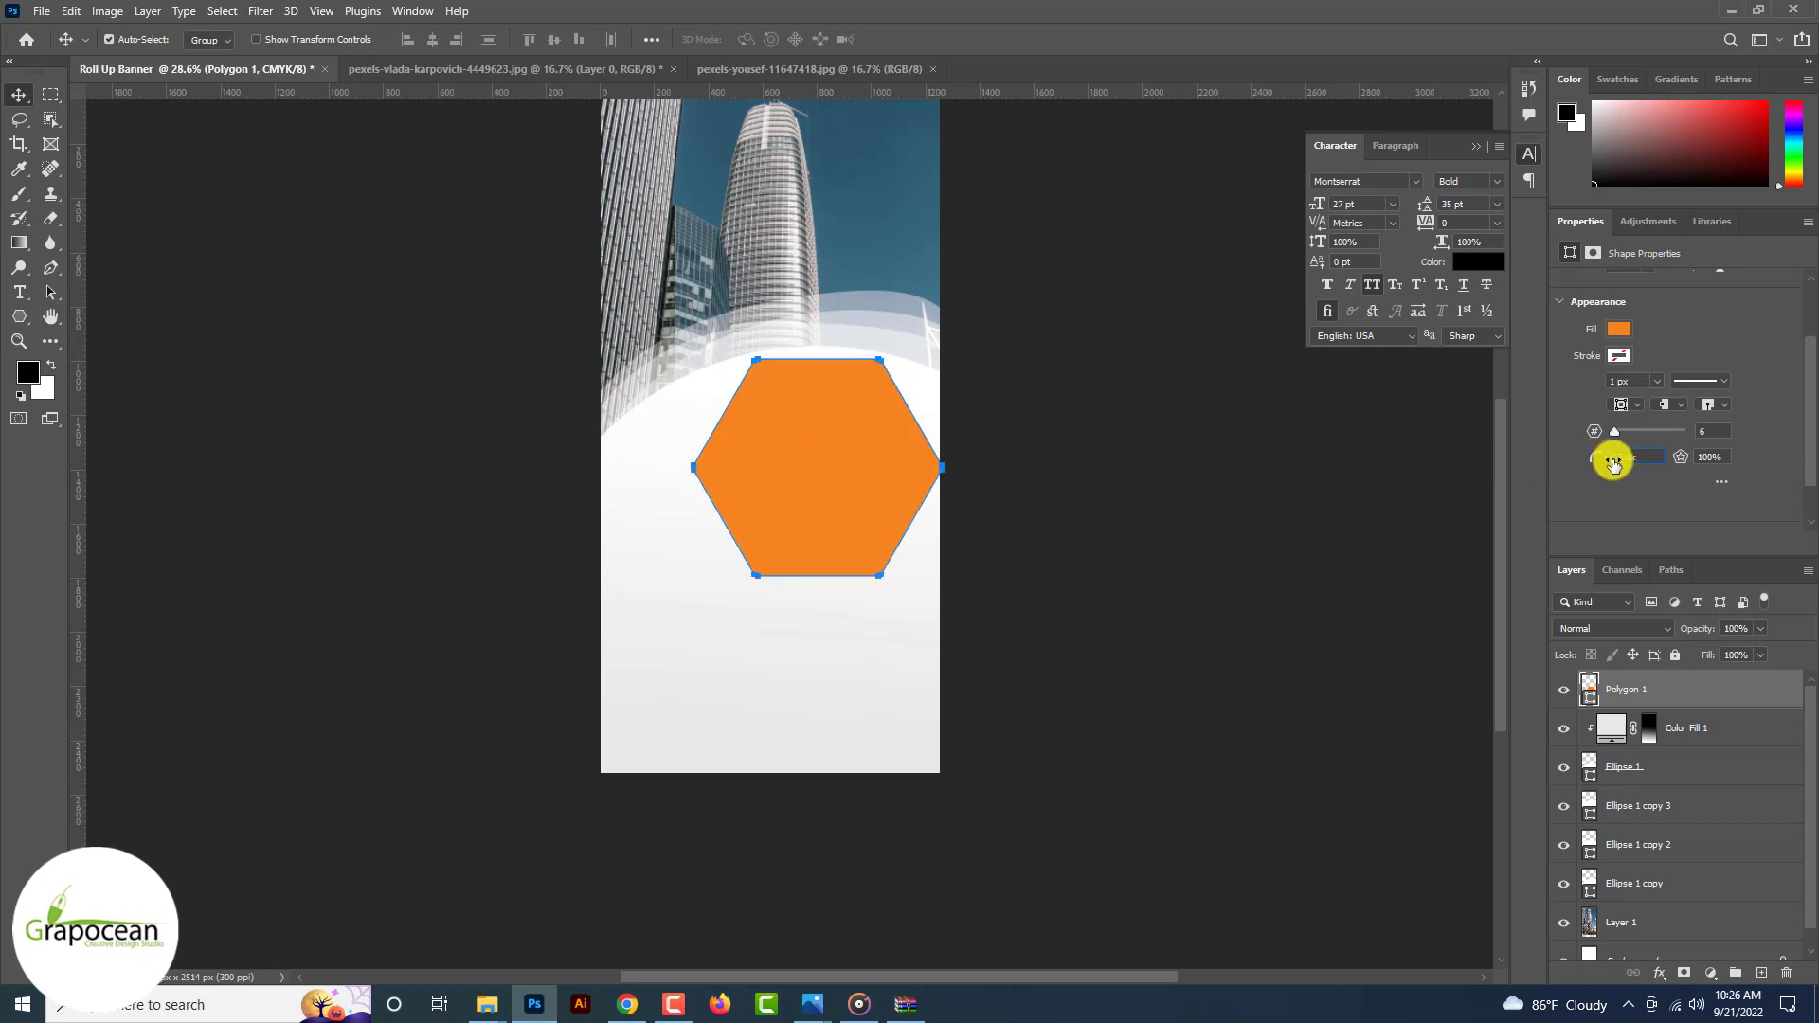
{"action": "left_click", "coordinate": [1711, 508]}
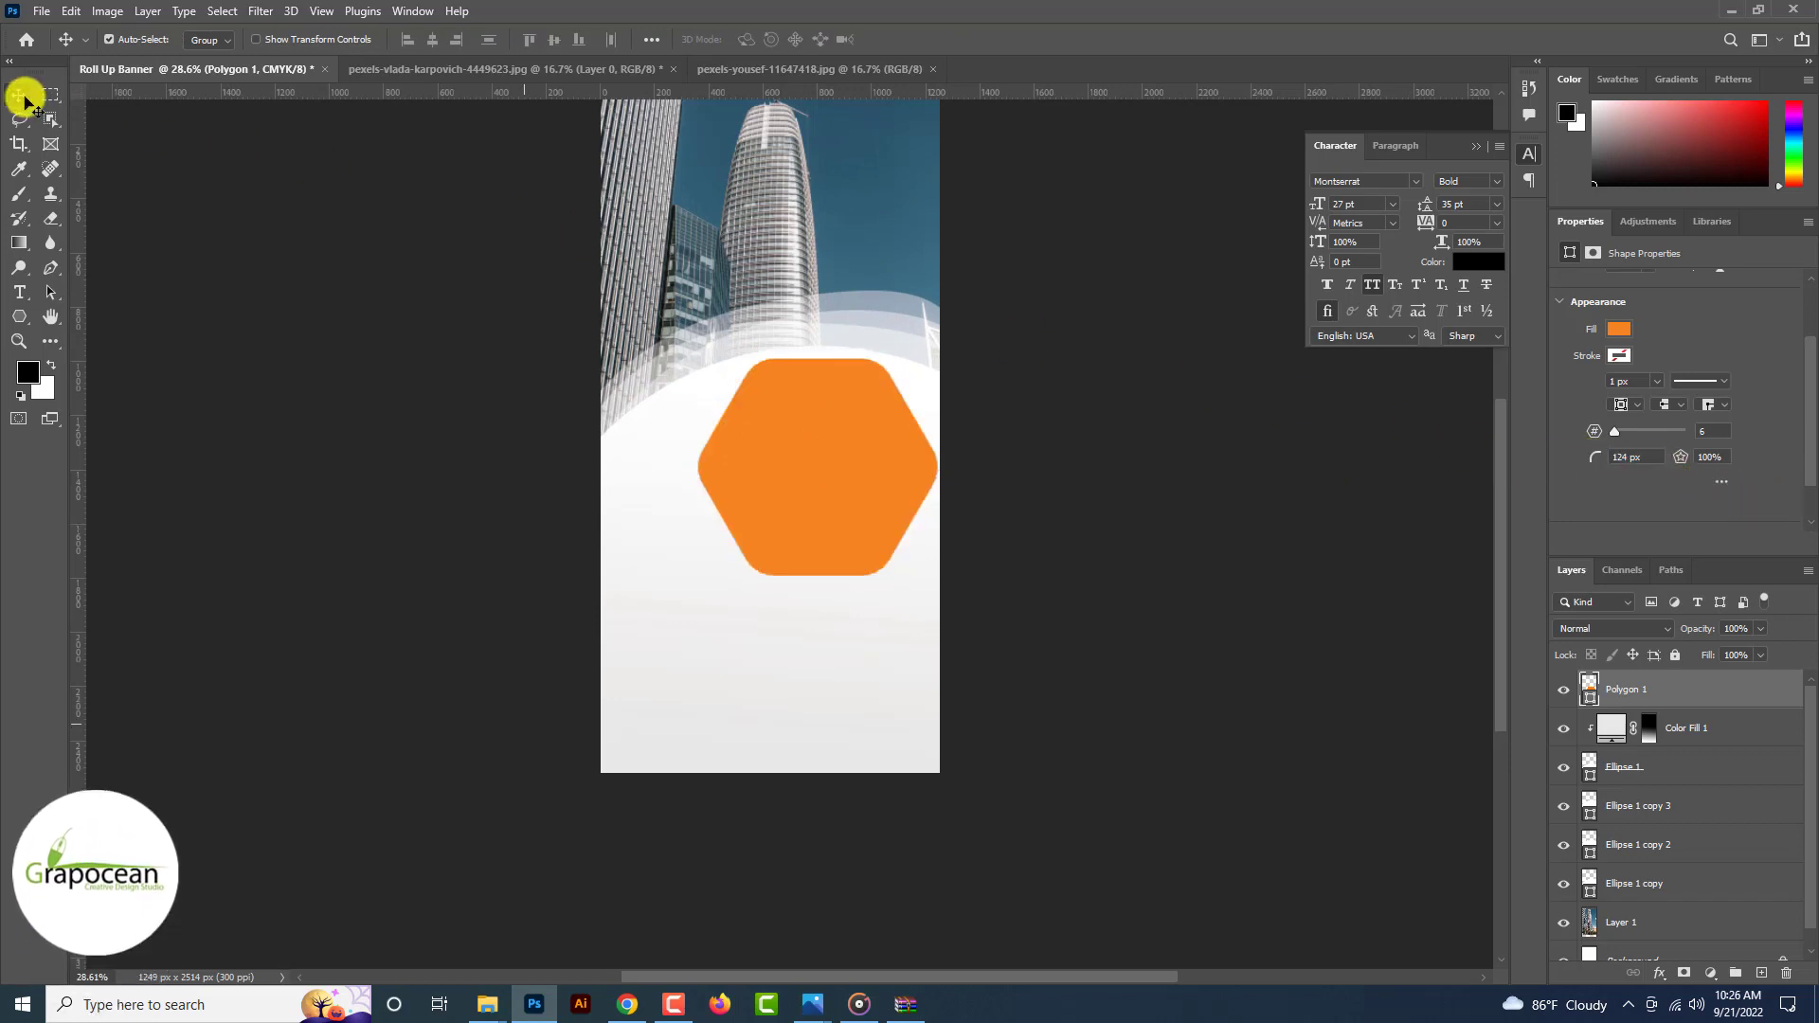
{"action": "scroll", "coordinate": [815, 631], "scroll_direction": "up", "scroll_amount": 3}
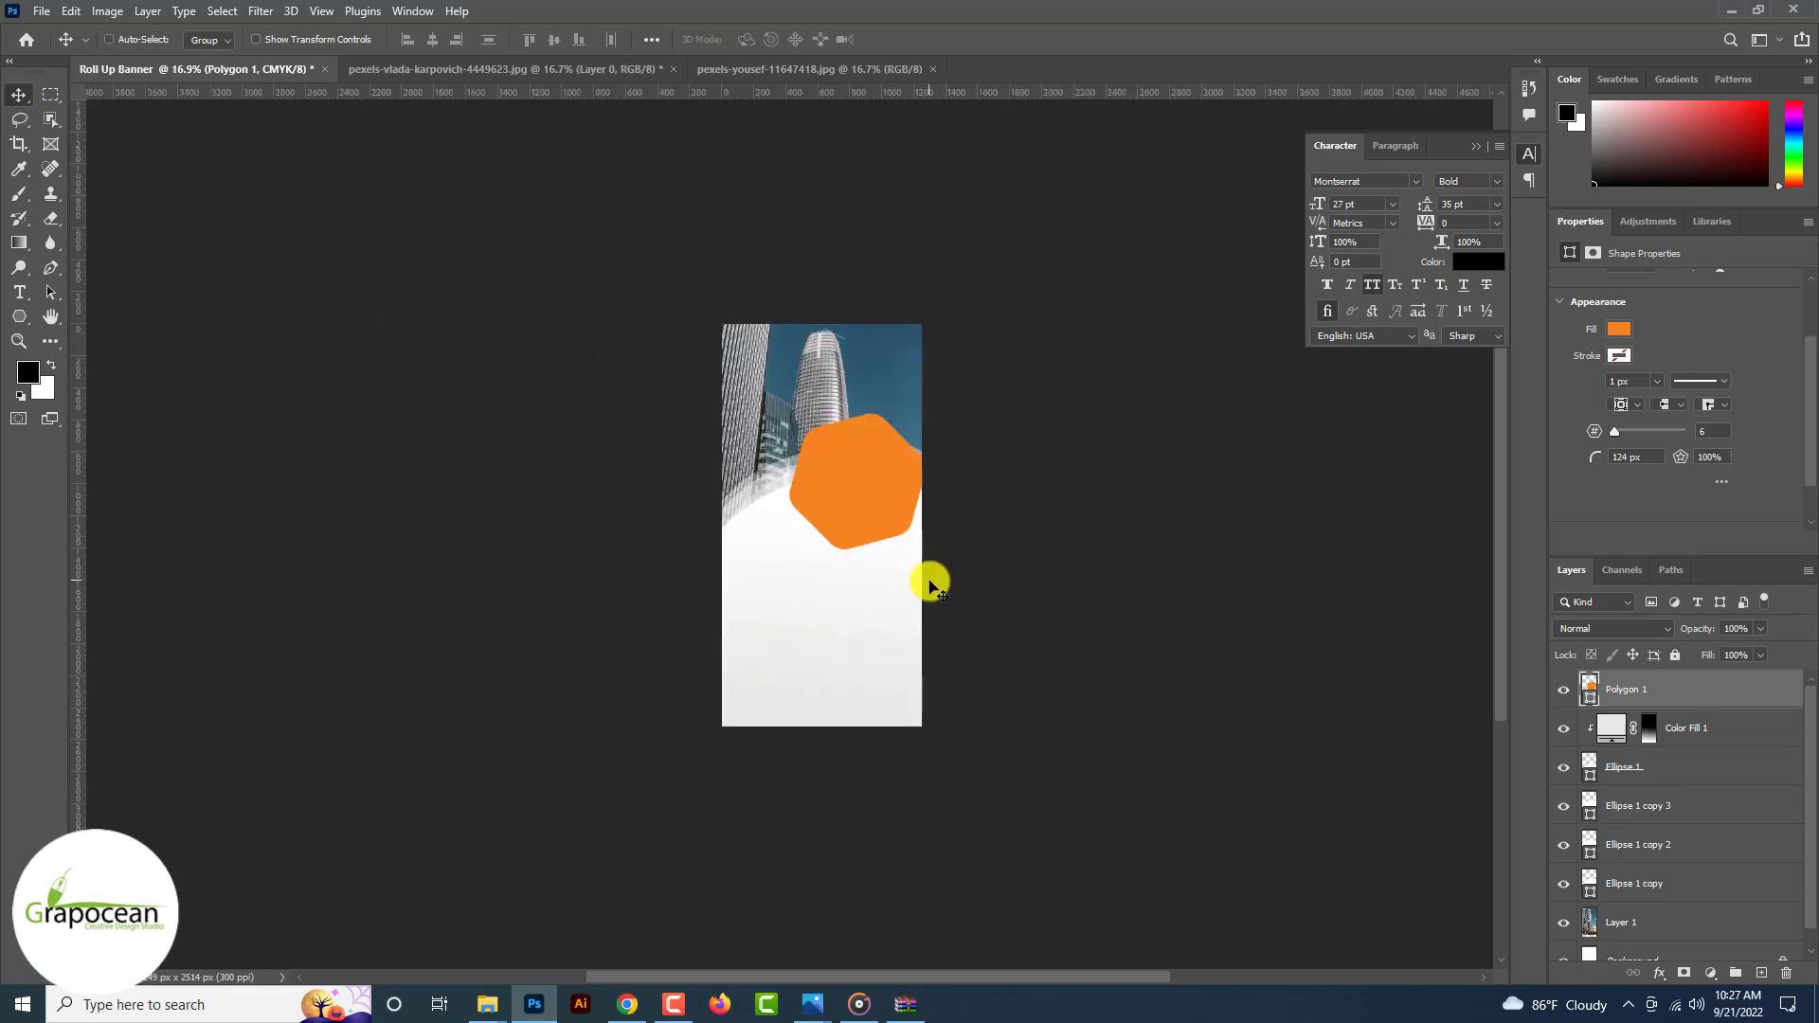
{"action": "scroll", "coordinate": [926, 581], "scroll_direction": "up", "scroll_amount": 3}
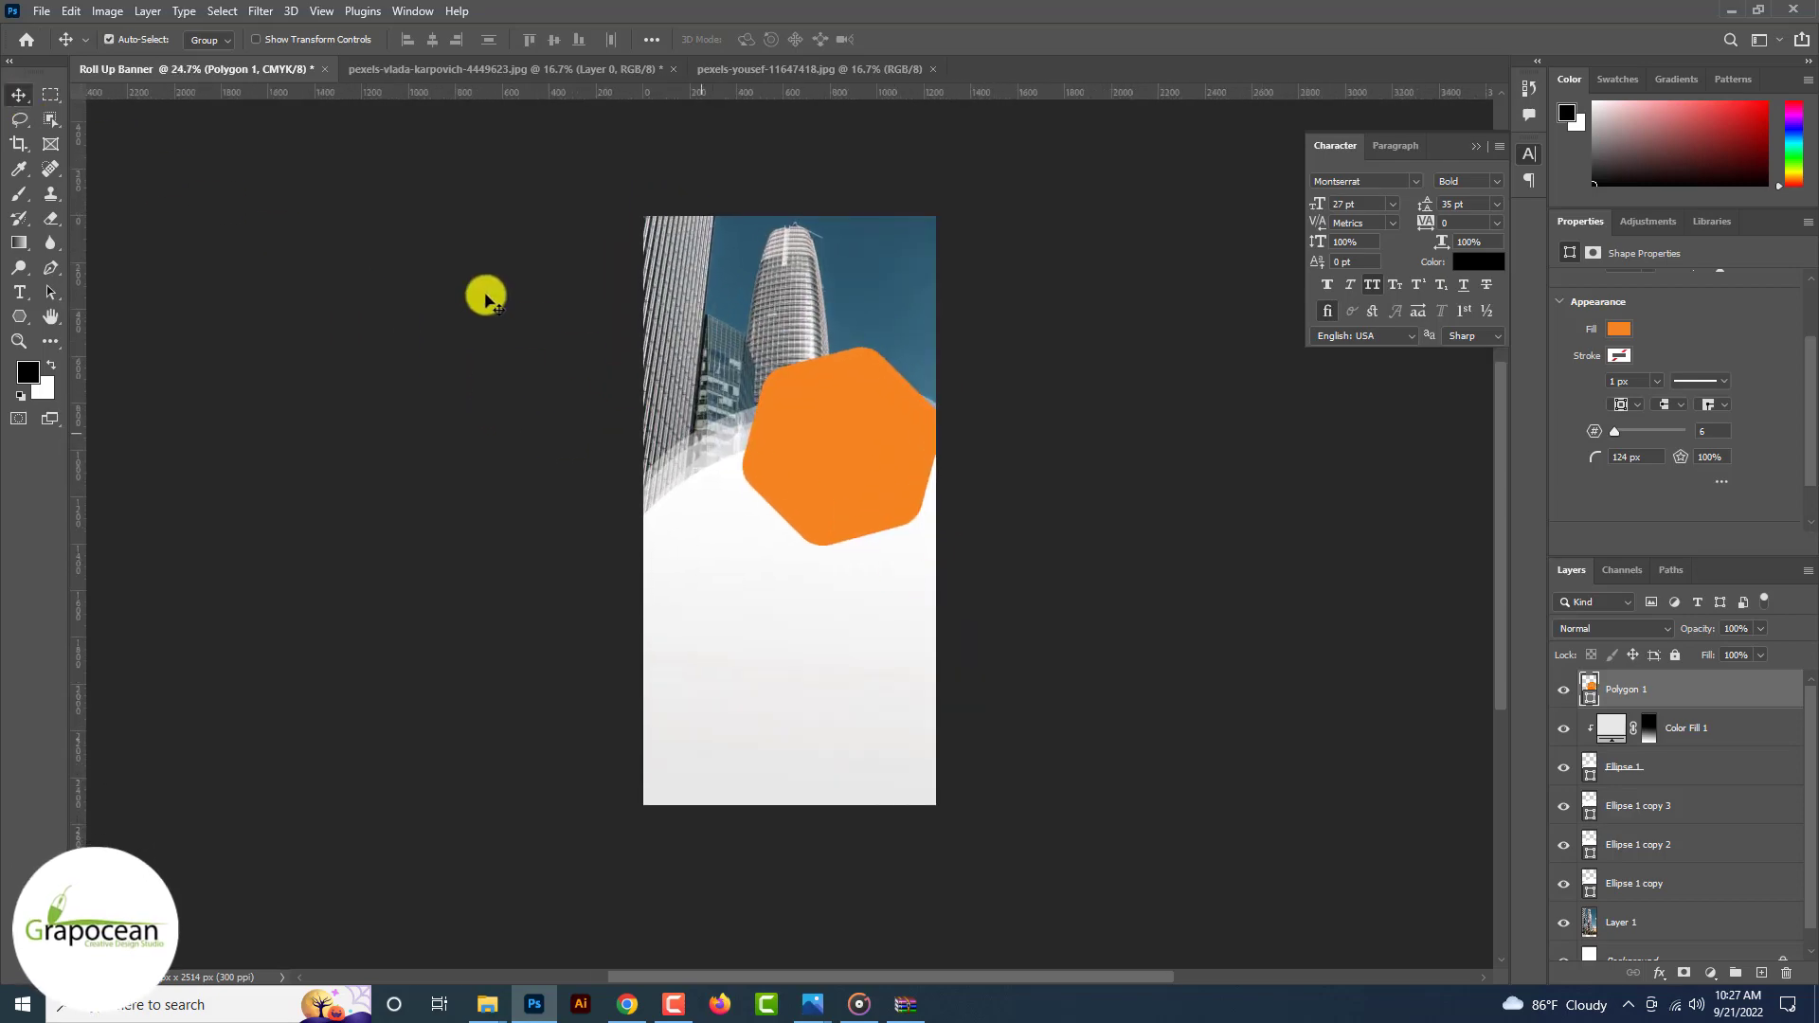
Step: Open the team photo pexels-fauxels-3182812 from the Downloads folder
{"action": "left_click", "coordinate": [42, 10]}
{"action": "left_click", "coordinate": [30, 52]}
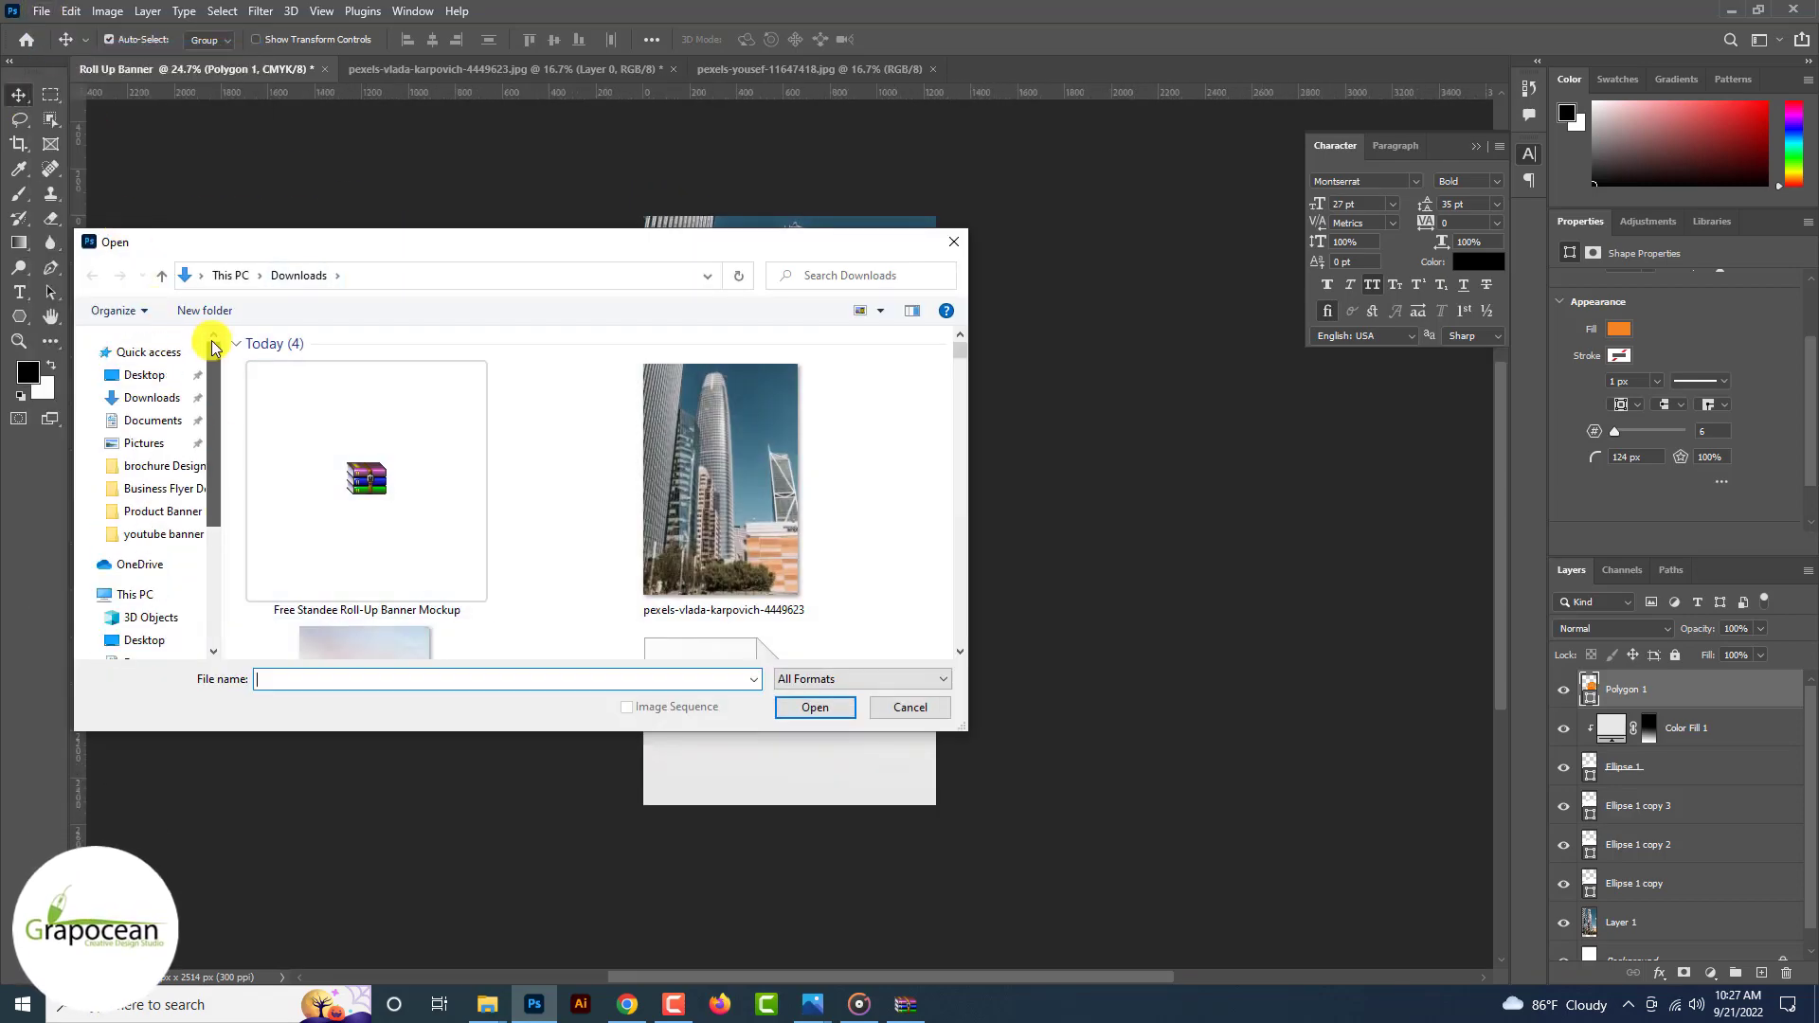
{"action": "left_click", "coordinate": [135, 379]}
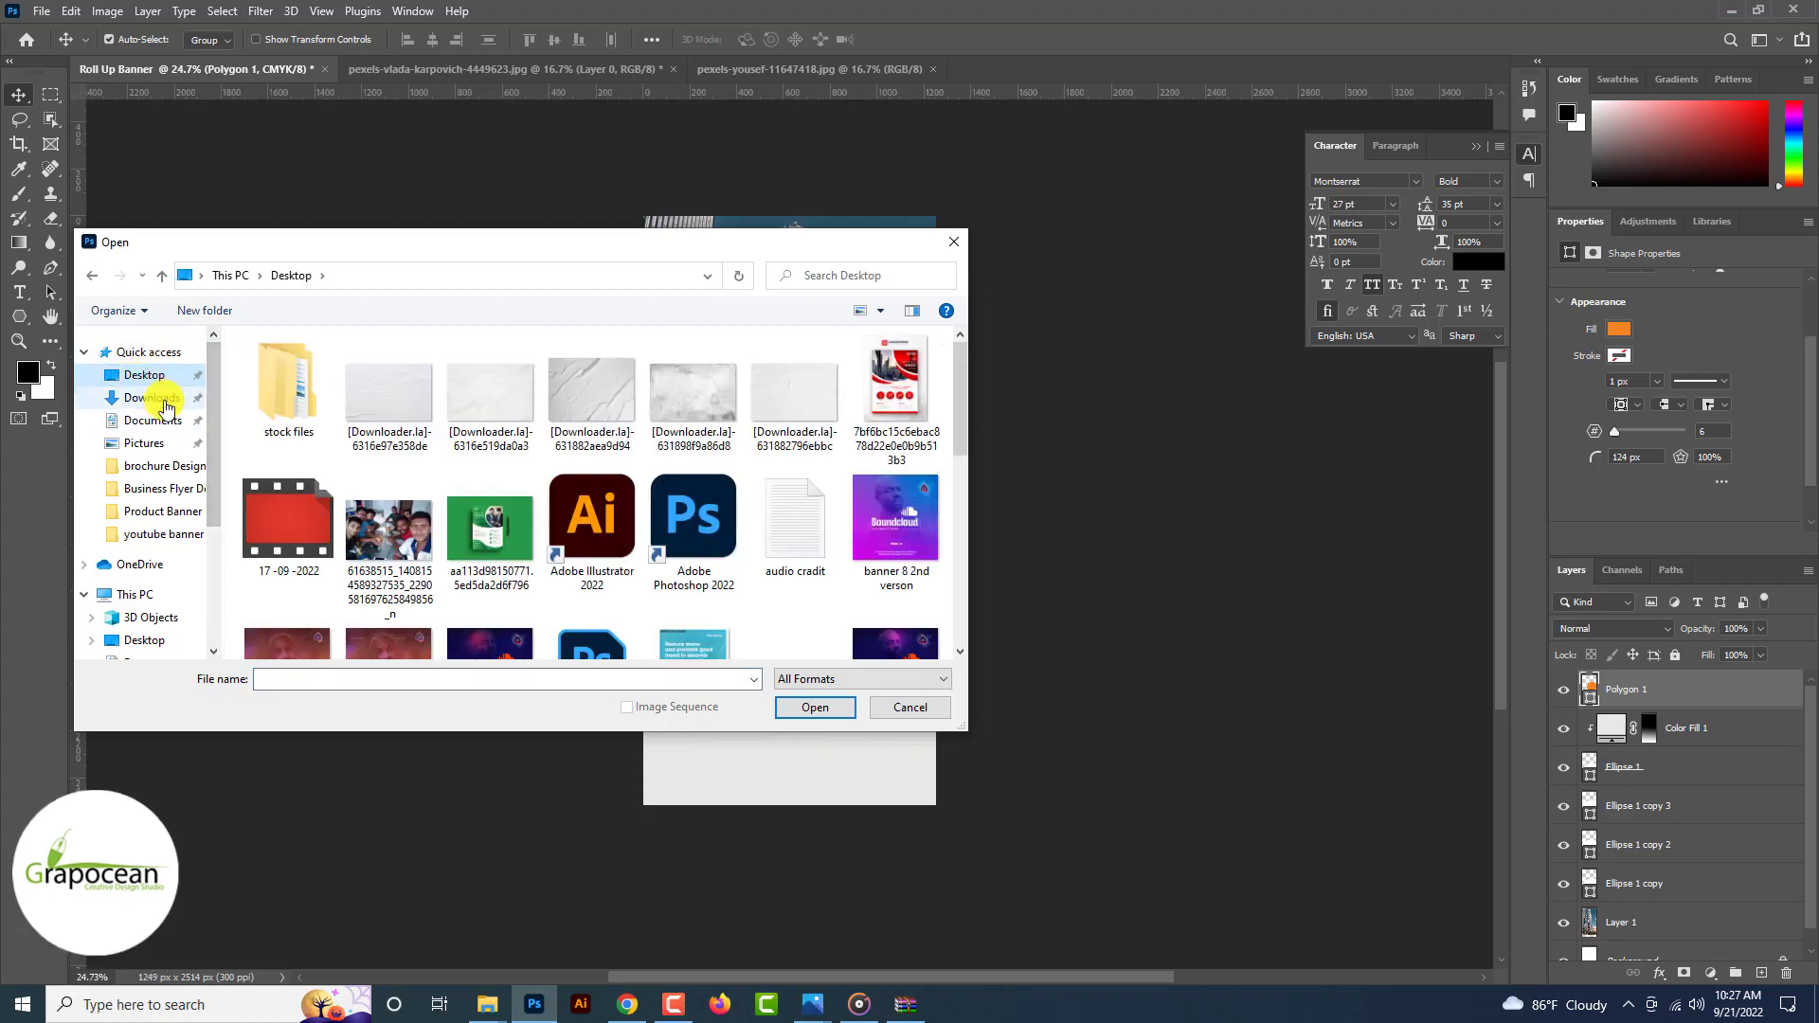
{"action": "left_click", "coordinate": [151, 397]}
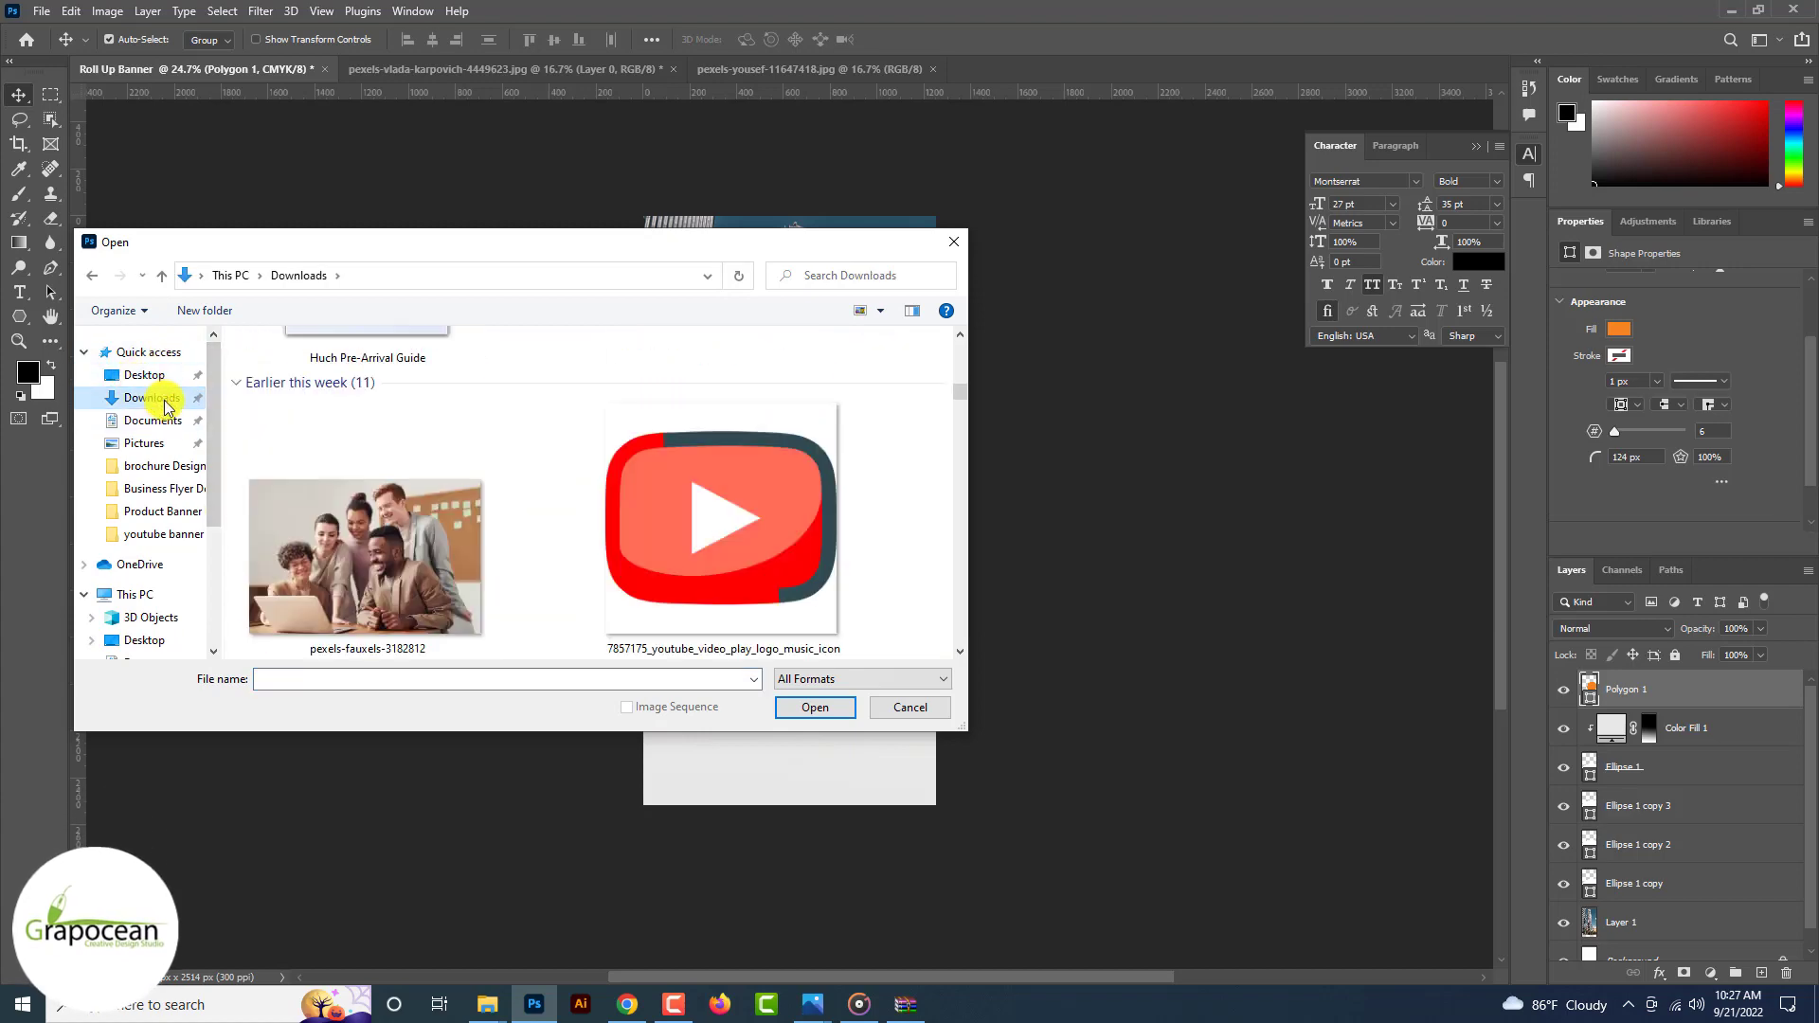
{"action": "scroll", "coordinate": [316, 471], "scroll_direction": "down", "scroll_amount": 3}
{"action": "scroll", "coordinate": [316, 471], "scroll_direction": "up", "scroll_amount": 2}
{"action": "left_click", "coordinate": [350, 464]}
{"action": "left_click", "coordinate": [815, 707]}
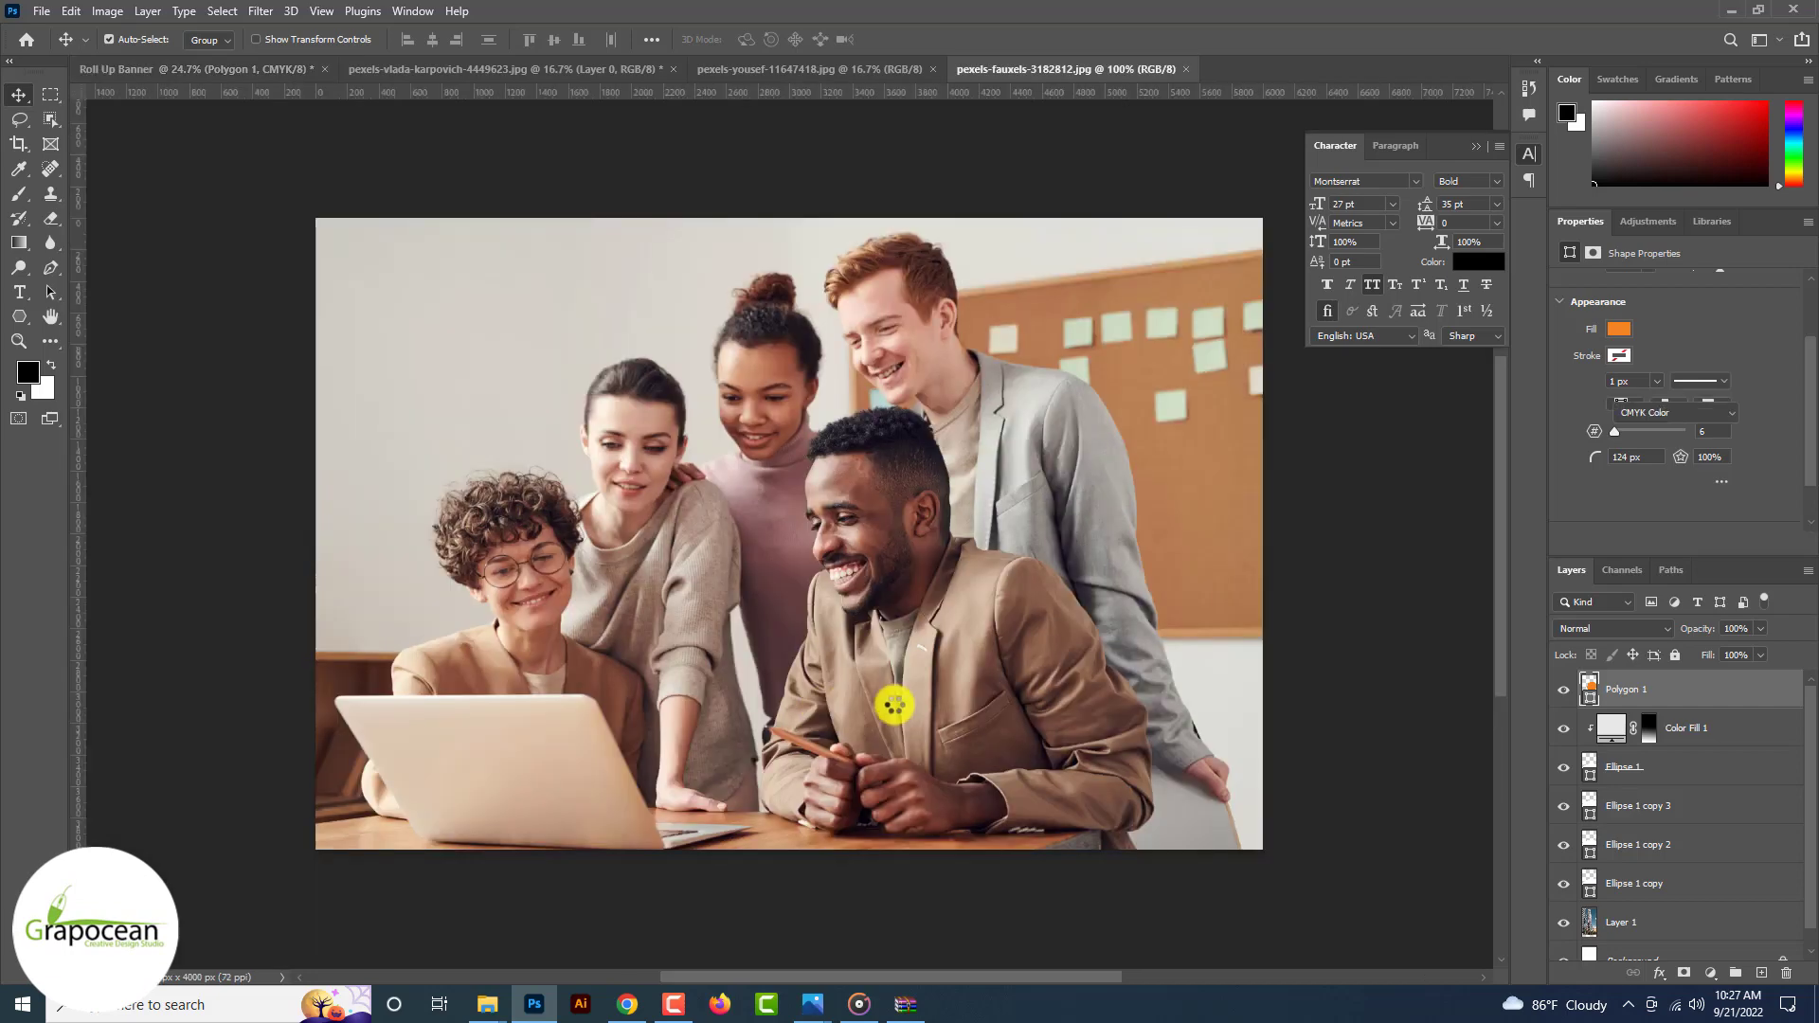
Step: Bring the team photo into the Roll Up Banner document above the hexagon and clip it to the hexagon
{"action": "left_click_drag", "start_coordinate": [1355, 528], "coordinate": [136, 71]}
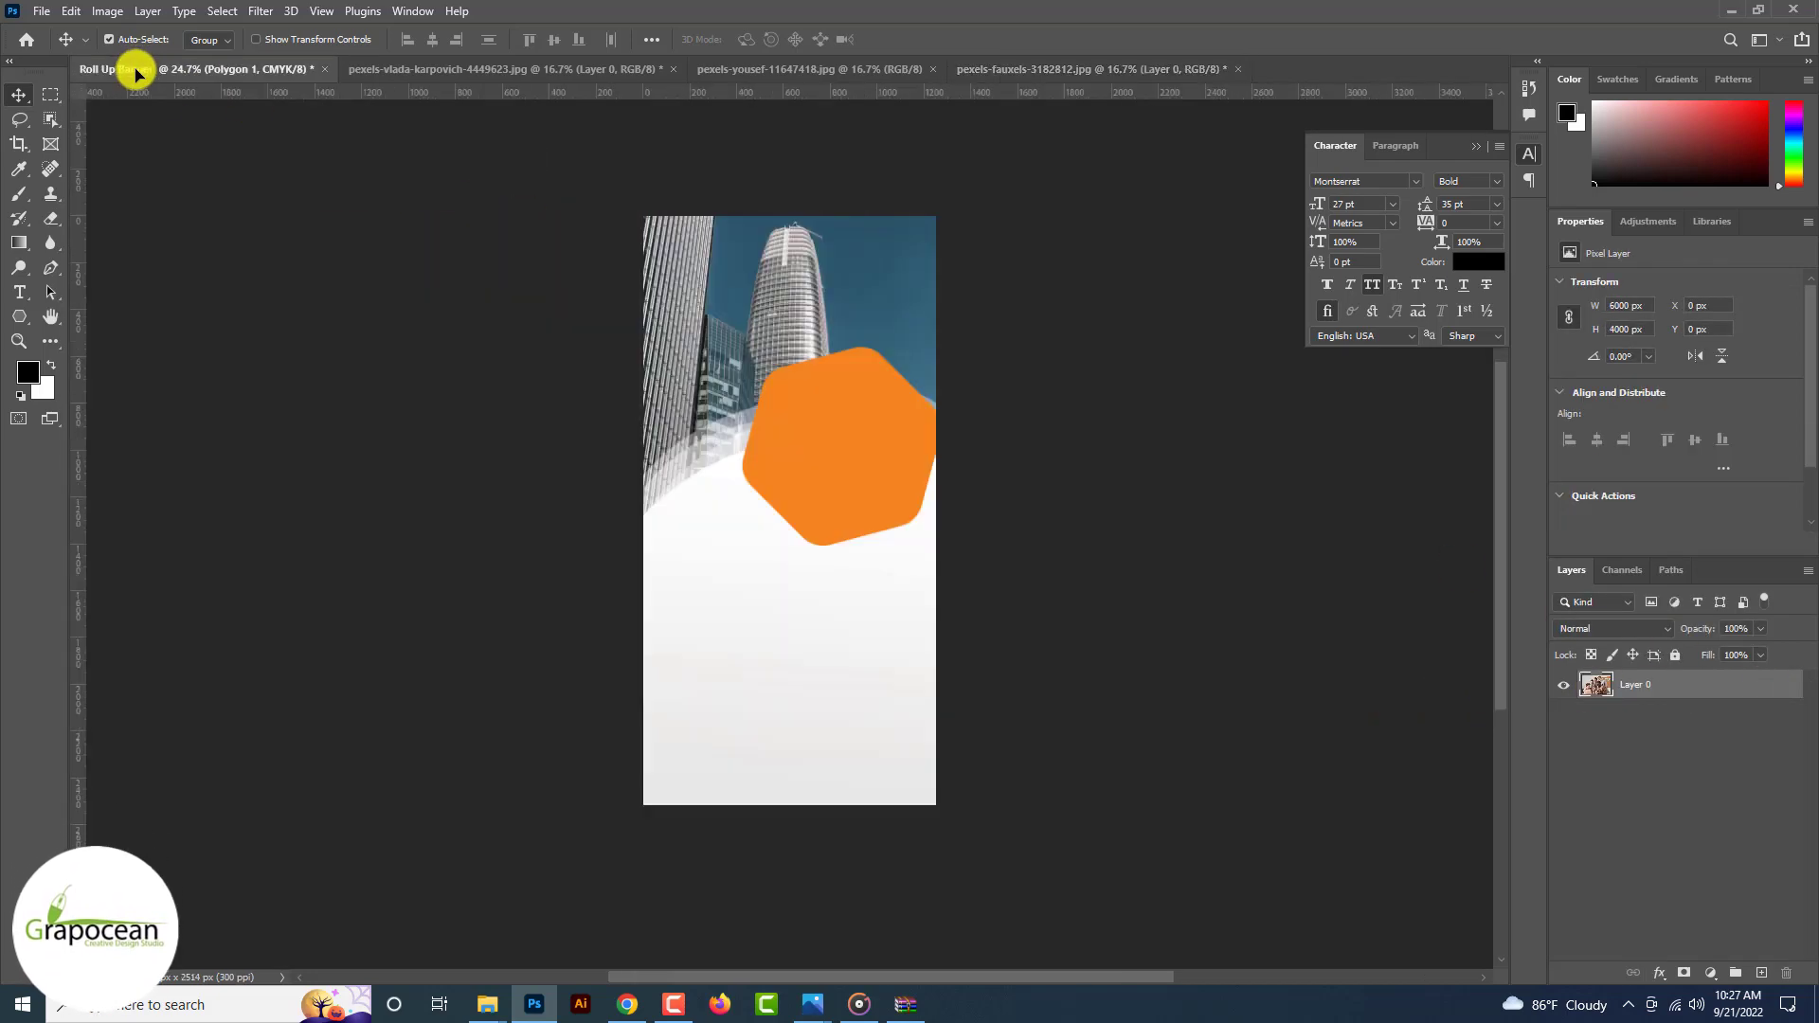
{"action": "left_click_drag", "start_coordinate": [856, 441], "coordinate": [857, 443]}
{"action": "right_click", "coordinate": [1676, 694]}
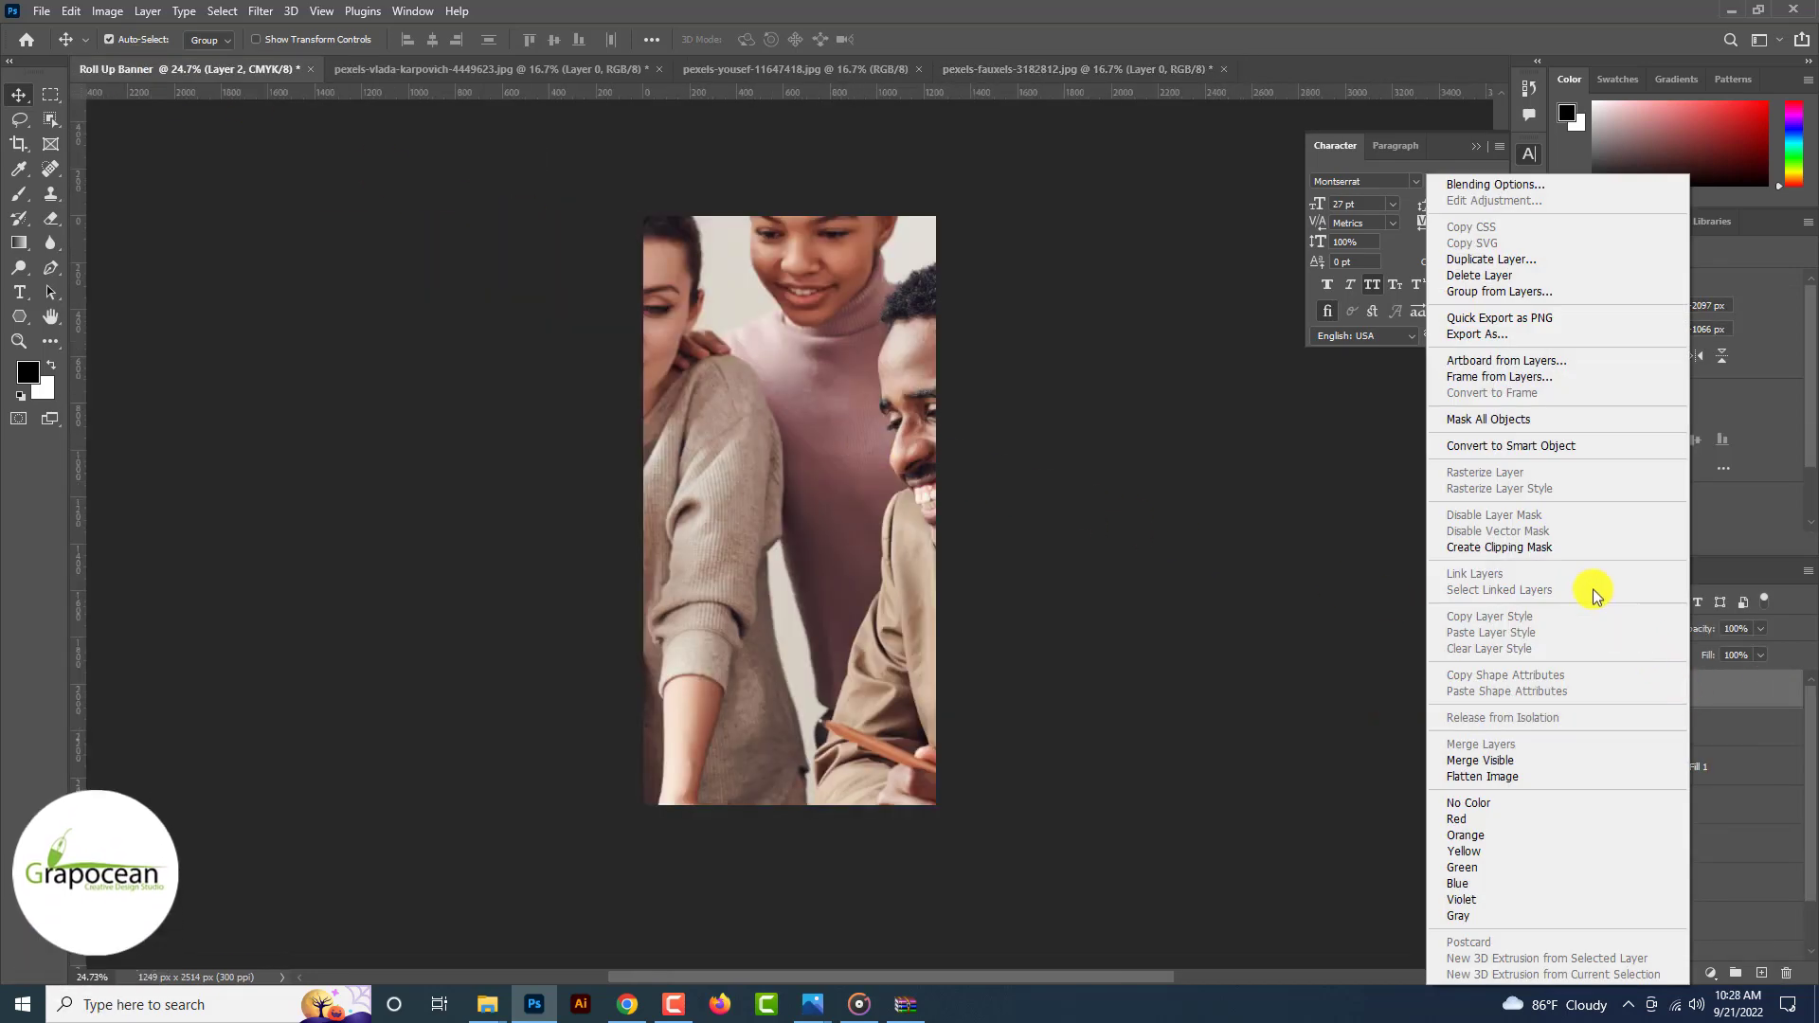
{"action": "left_click", "coordinate": [1550, 547]}
Step: Scale the clipped team photo to about 22% and position it so all four people fit inside the hexagon
{"action": "key", "text": "ctrl+t"}
{"action": "key", "text": "ctrl+0"}
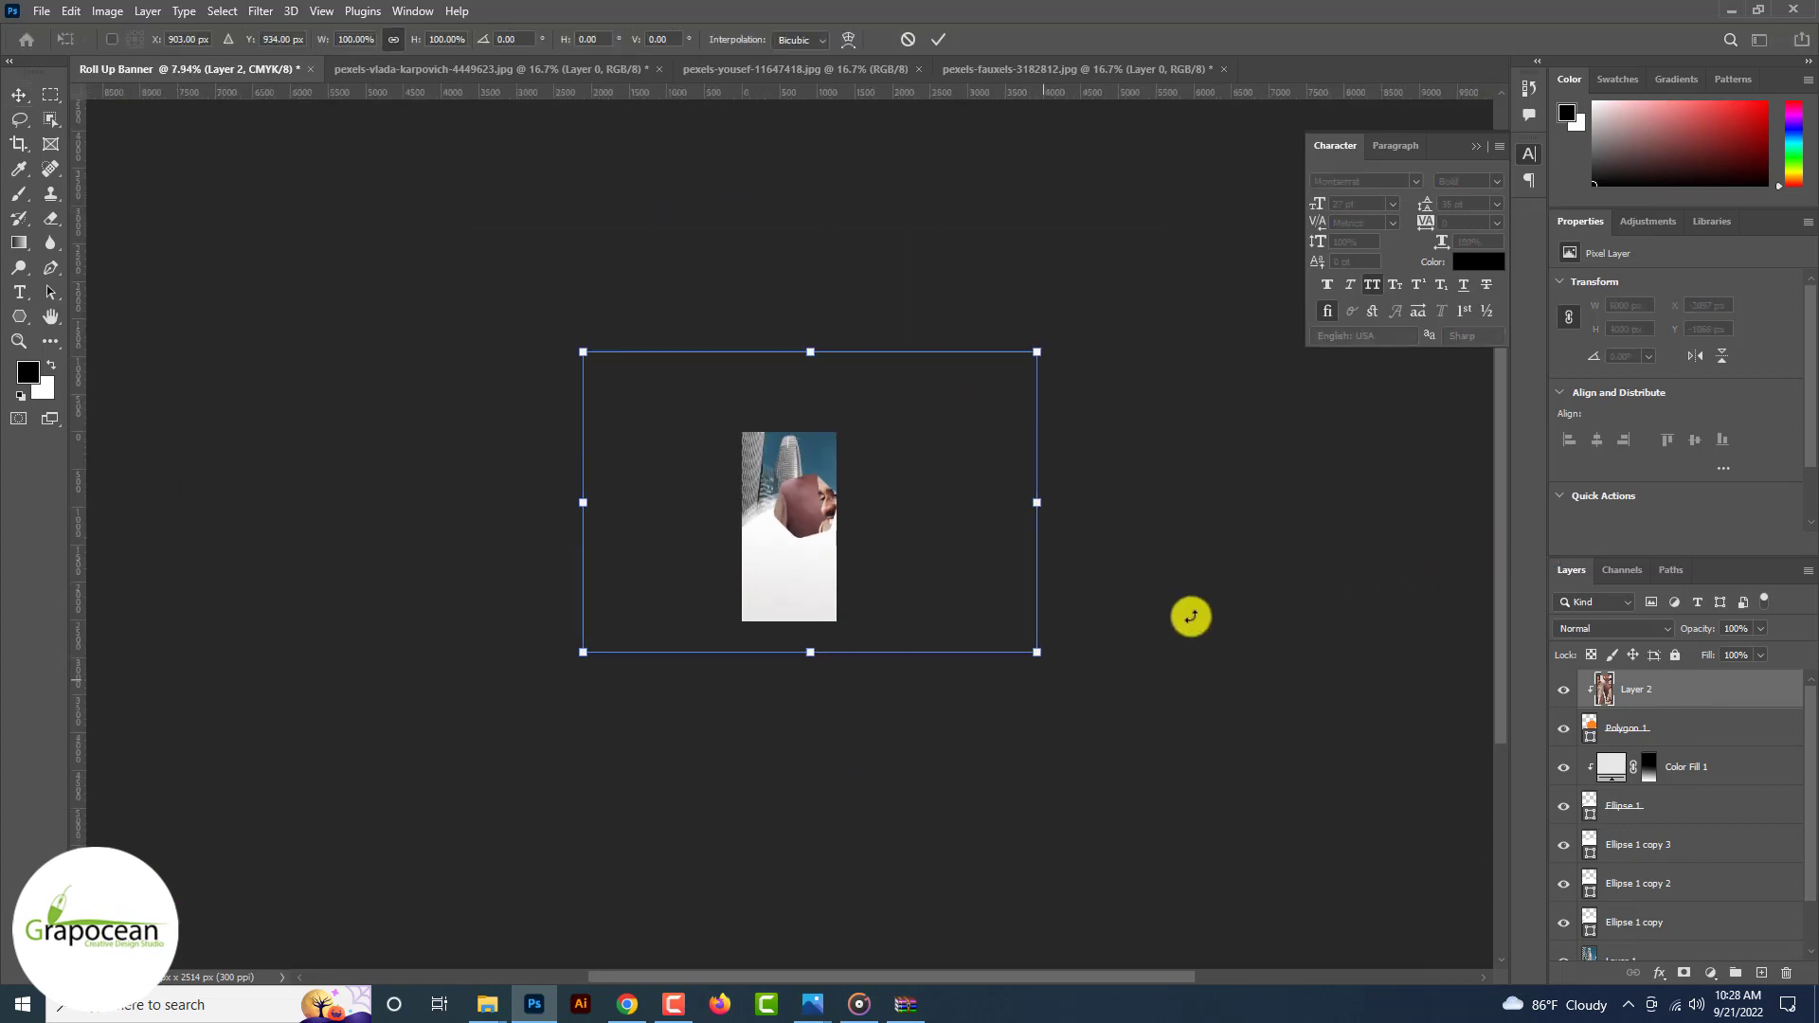
{"action": "left_click_drag", "start_coordinate": [1035, 646], "coordinate": [815, 619]}
{"action": "scroll", "coordinate": [817, 622], "scroll_direction": "up", "scroll_amount": 7}
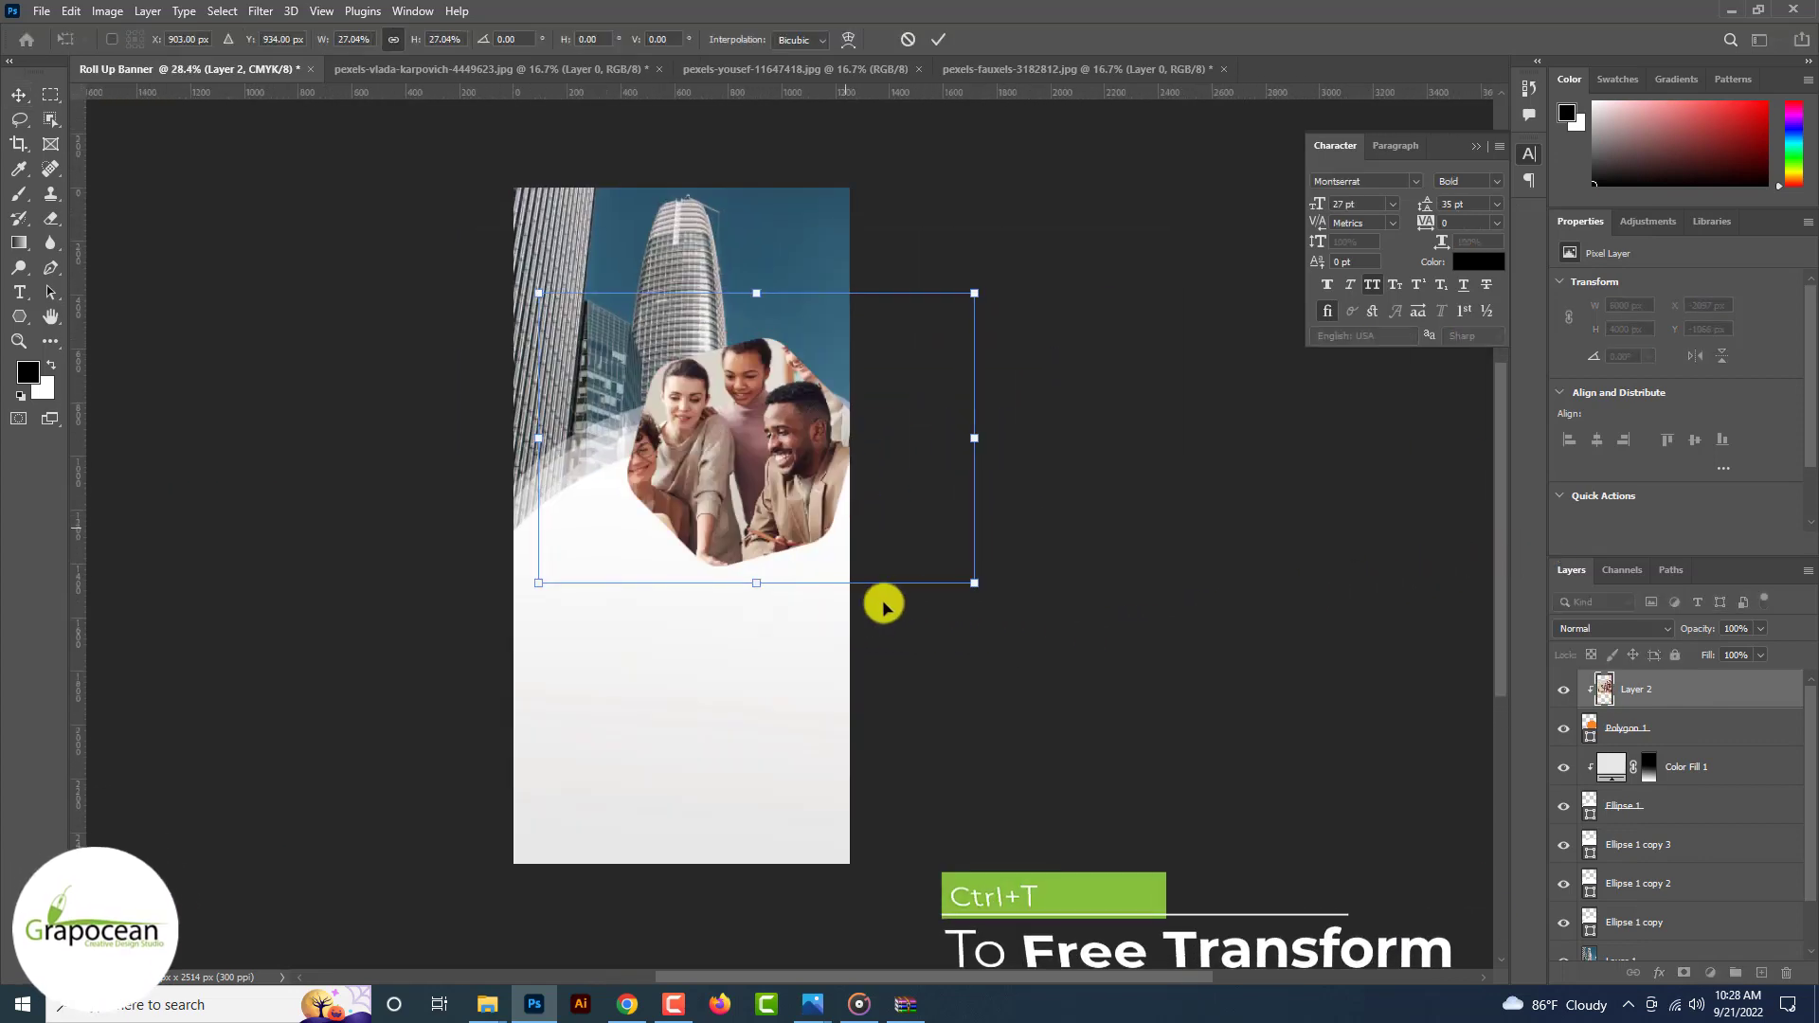
{"action": "left_click_drag", "start_coordinate": [976, 581], "coordinate": [935, 556]}
{"action": "left_click_drag", "start_coordinate": [801, 512], "coordinate": [799, 523]}
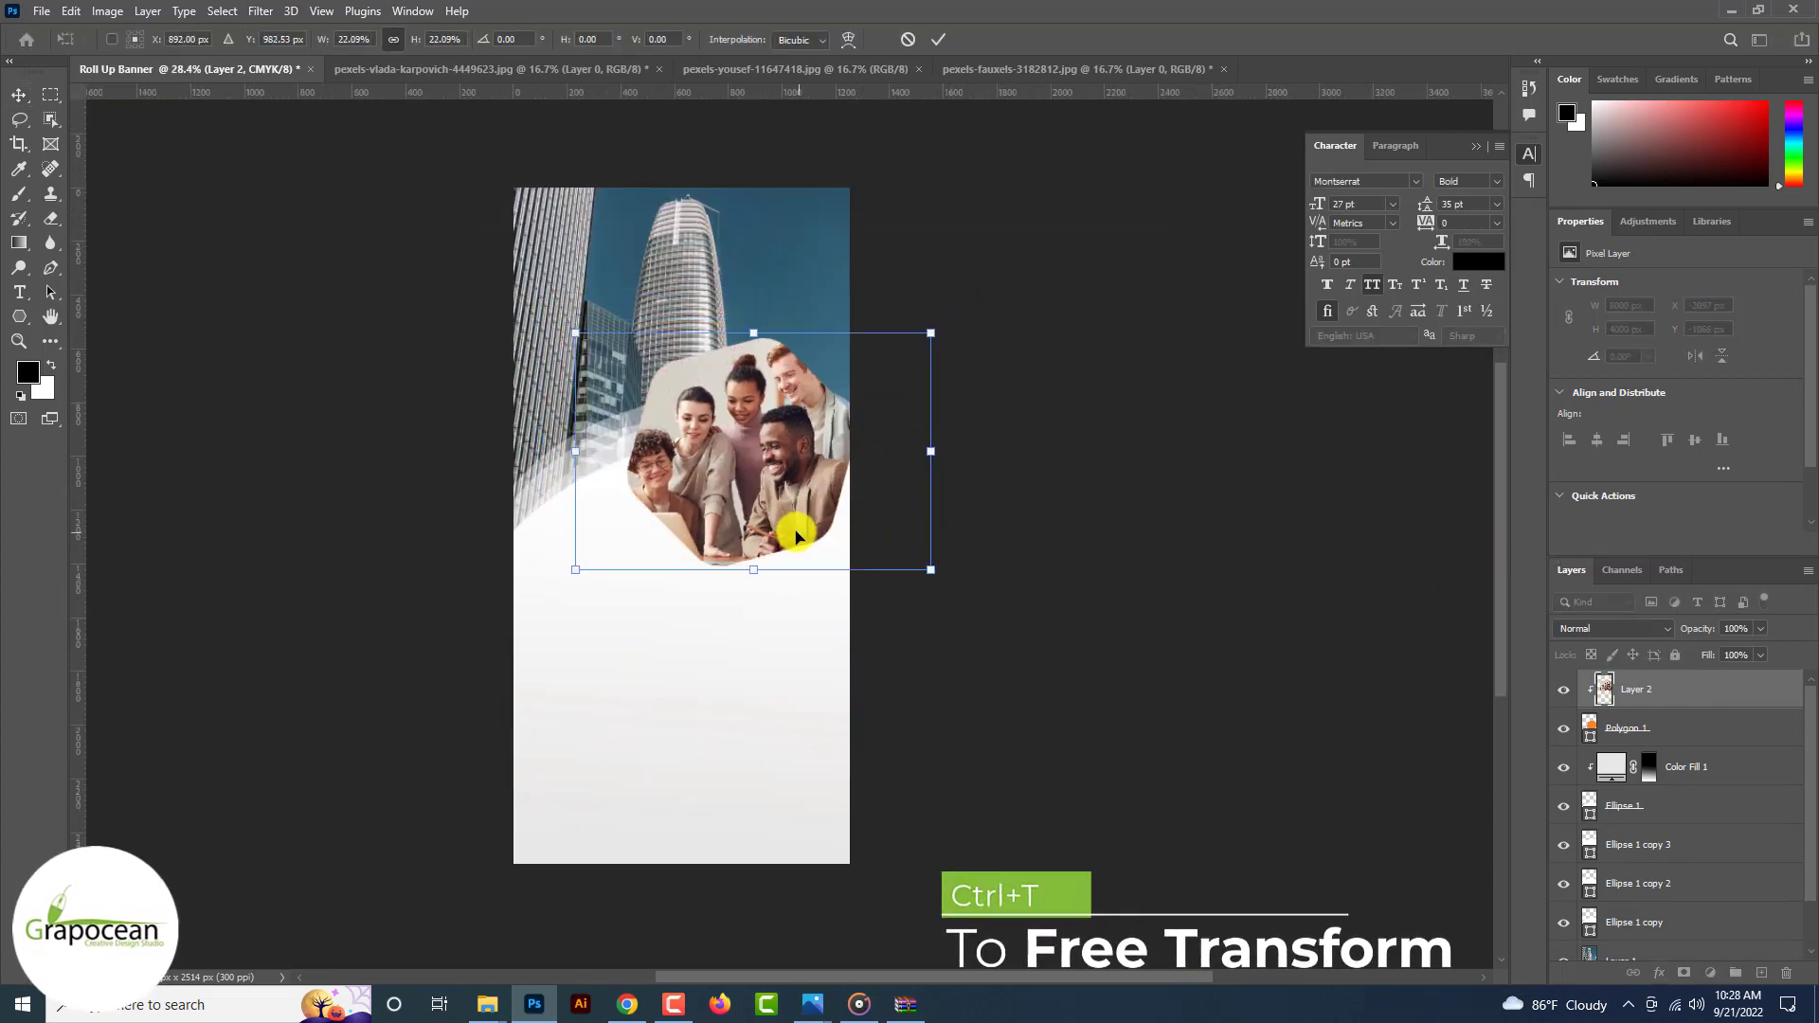
{"action": "left_click", "coordinate": [938, 41]}
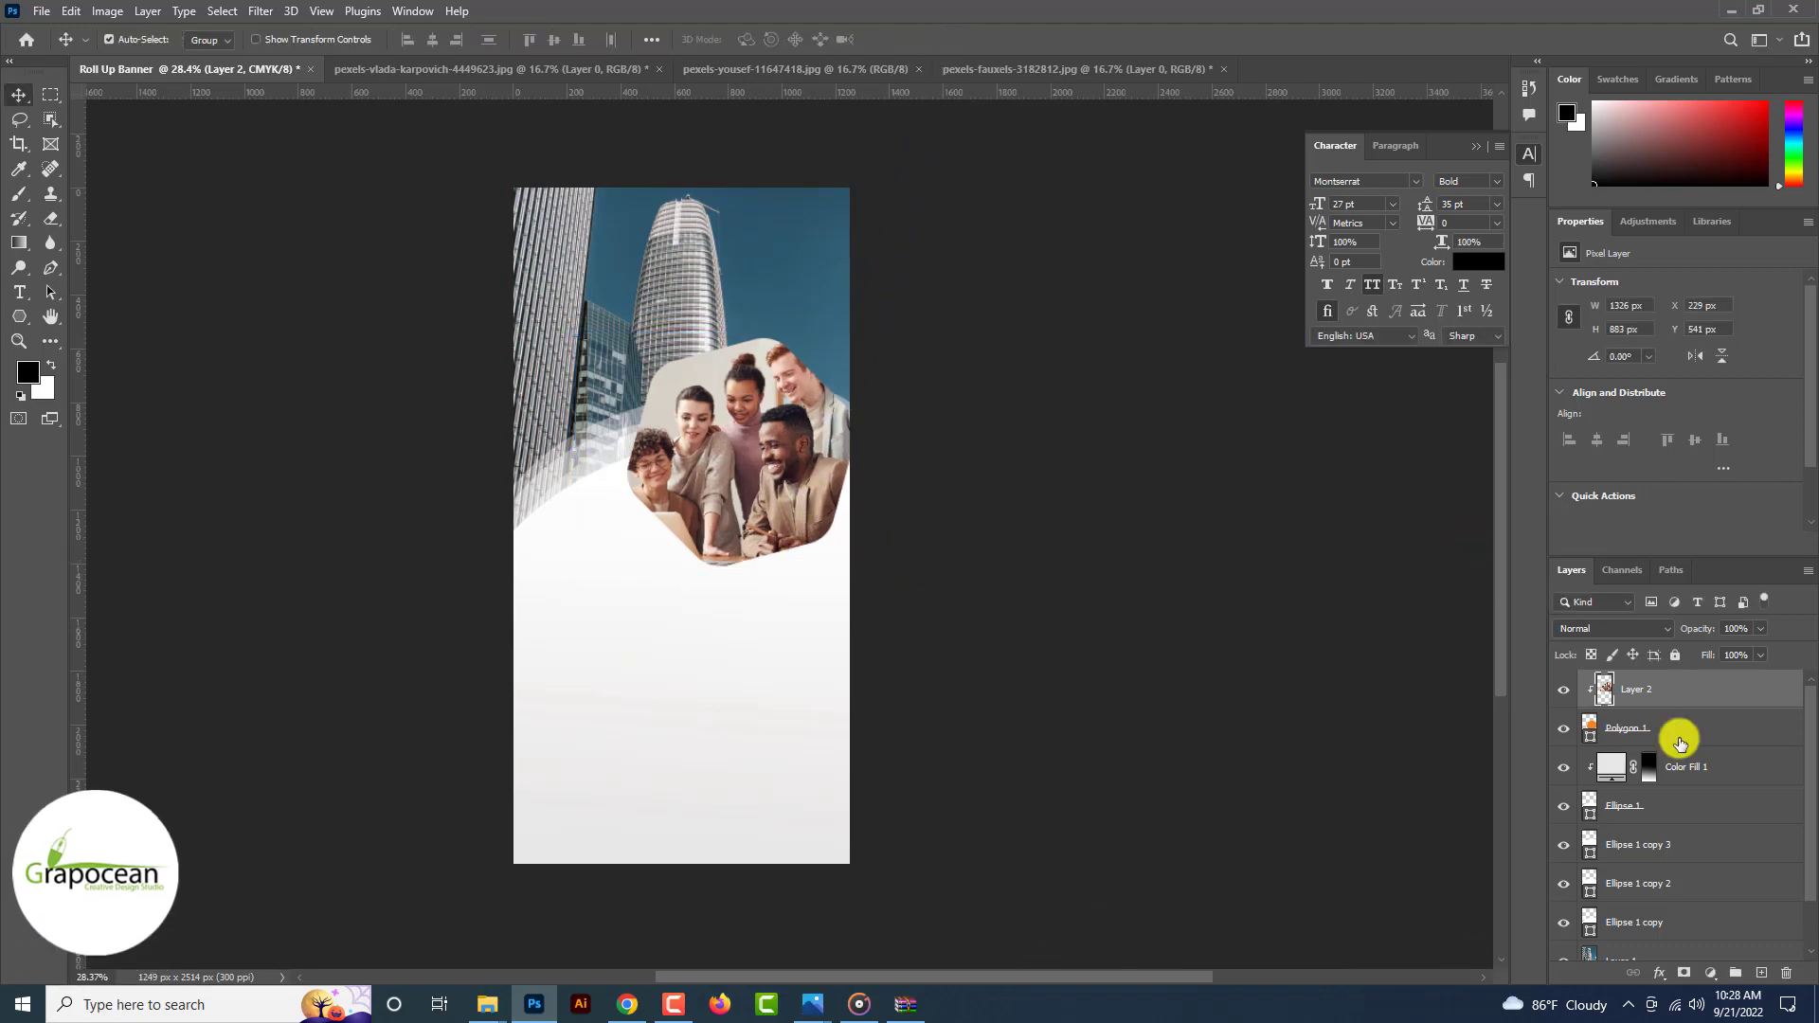
Step: Add a 32 px inside stroke in orange F88417 to the hexagon layer
{"action": "left_click", "coordinate": [1677, 729]}
{"action": "right_click", "coordinate": [1677, 730]}
{"action": "left_click", "coordinate": [1544, 183]}
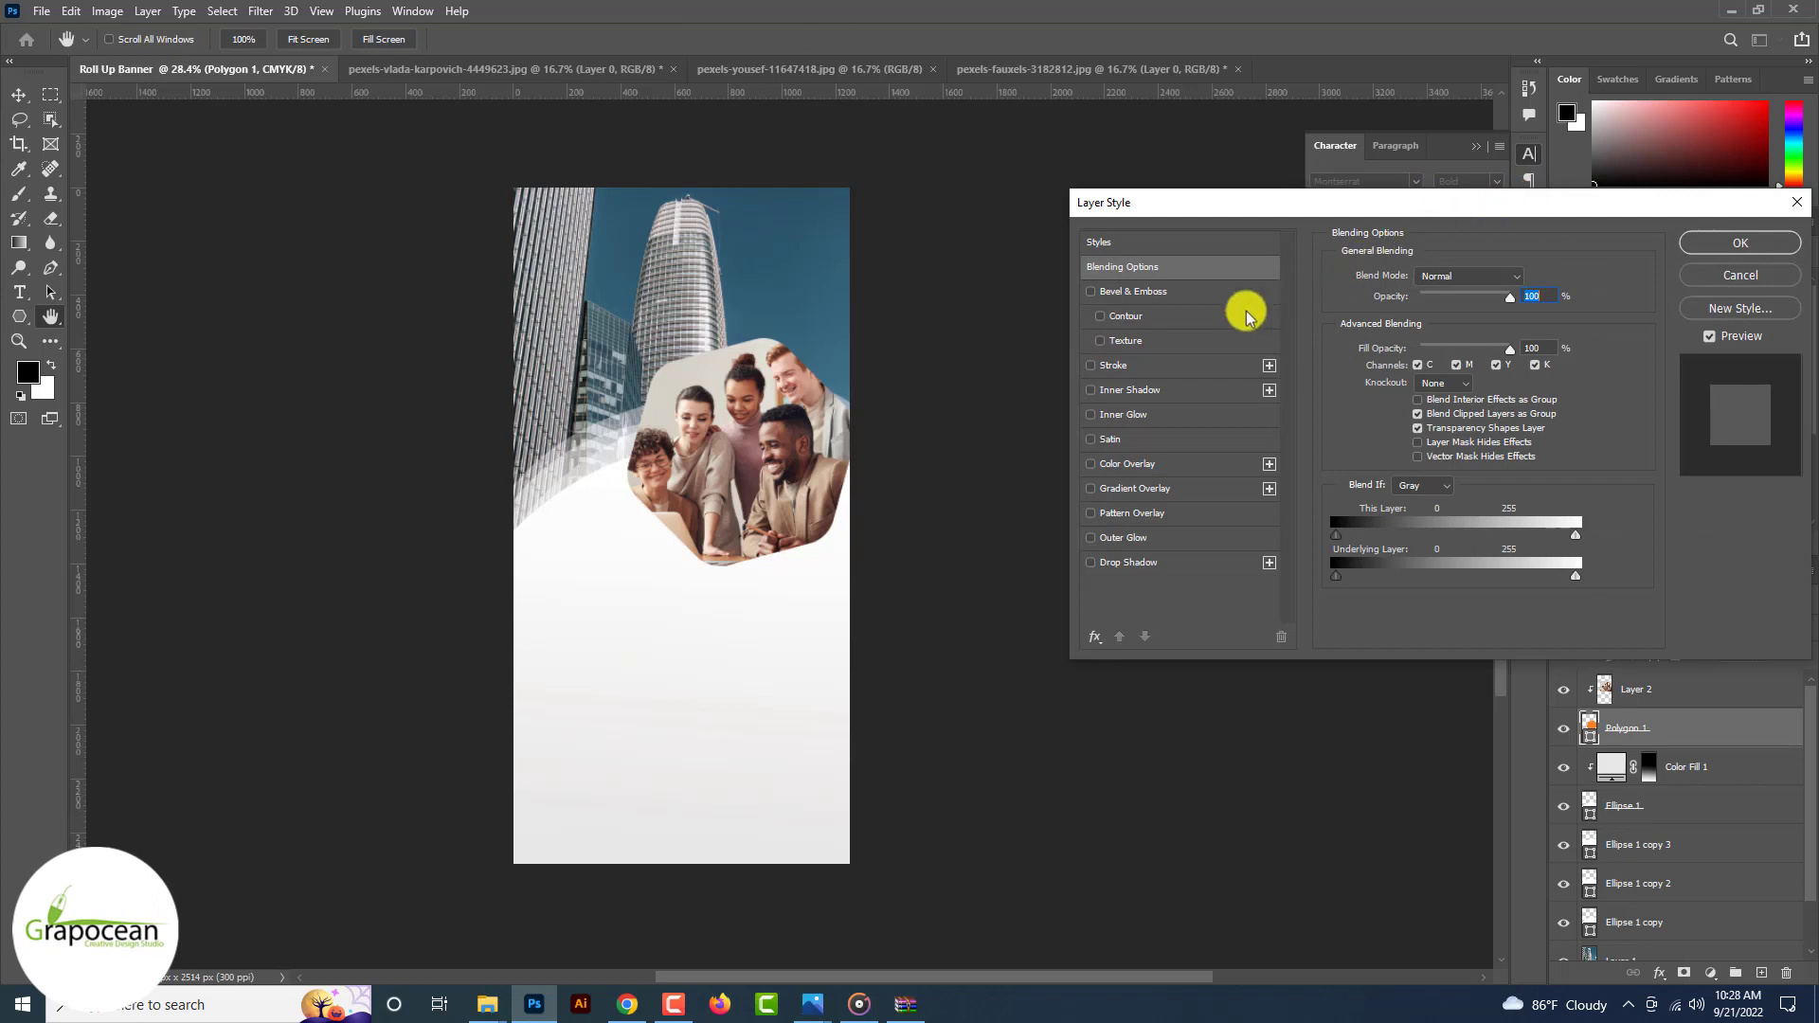
{"action": "left_click", "coordinate": [1116, 367]}
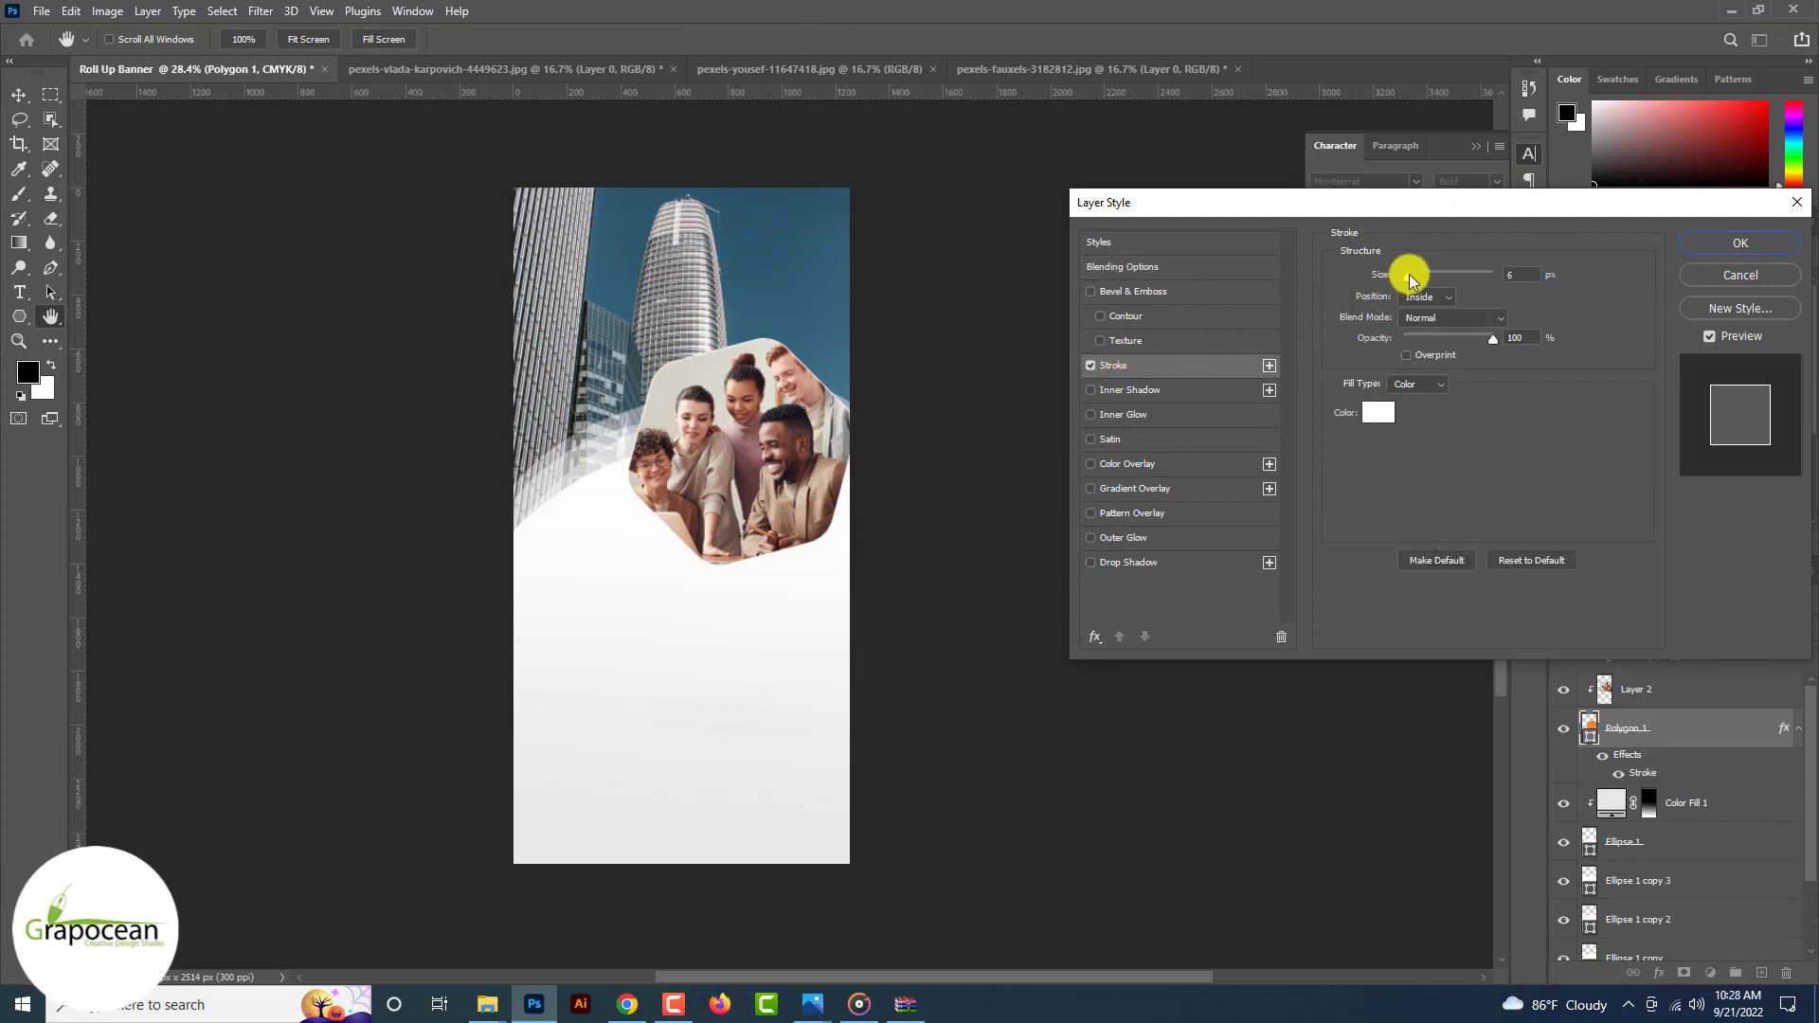
{"action": "left_click_drag", "start_coordinate": [1418, 273], "coordinate": [1419, 275]}
{"action": "left_click", "coordinate": [1379, 412]}
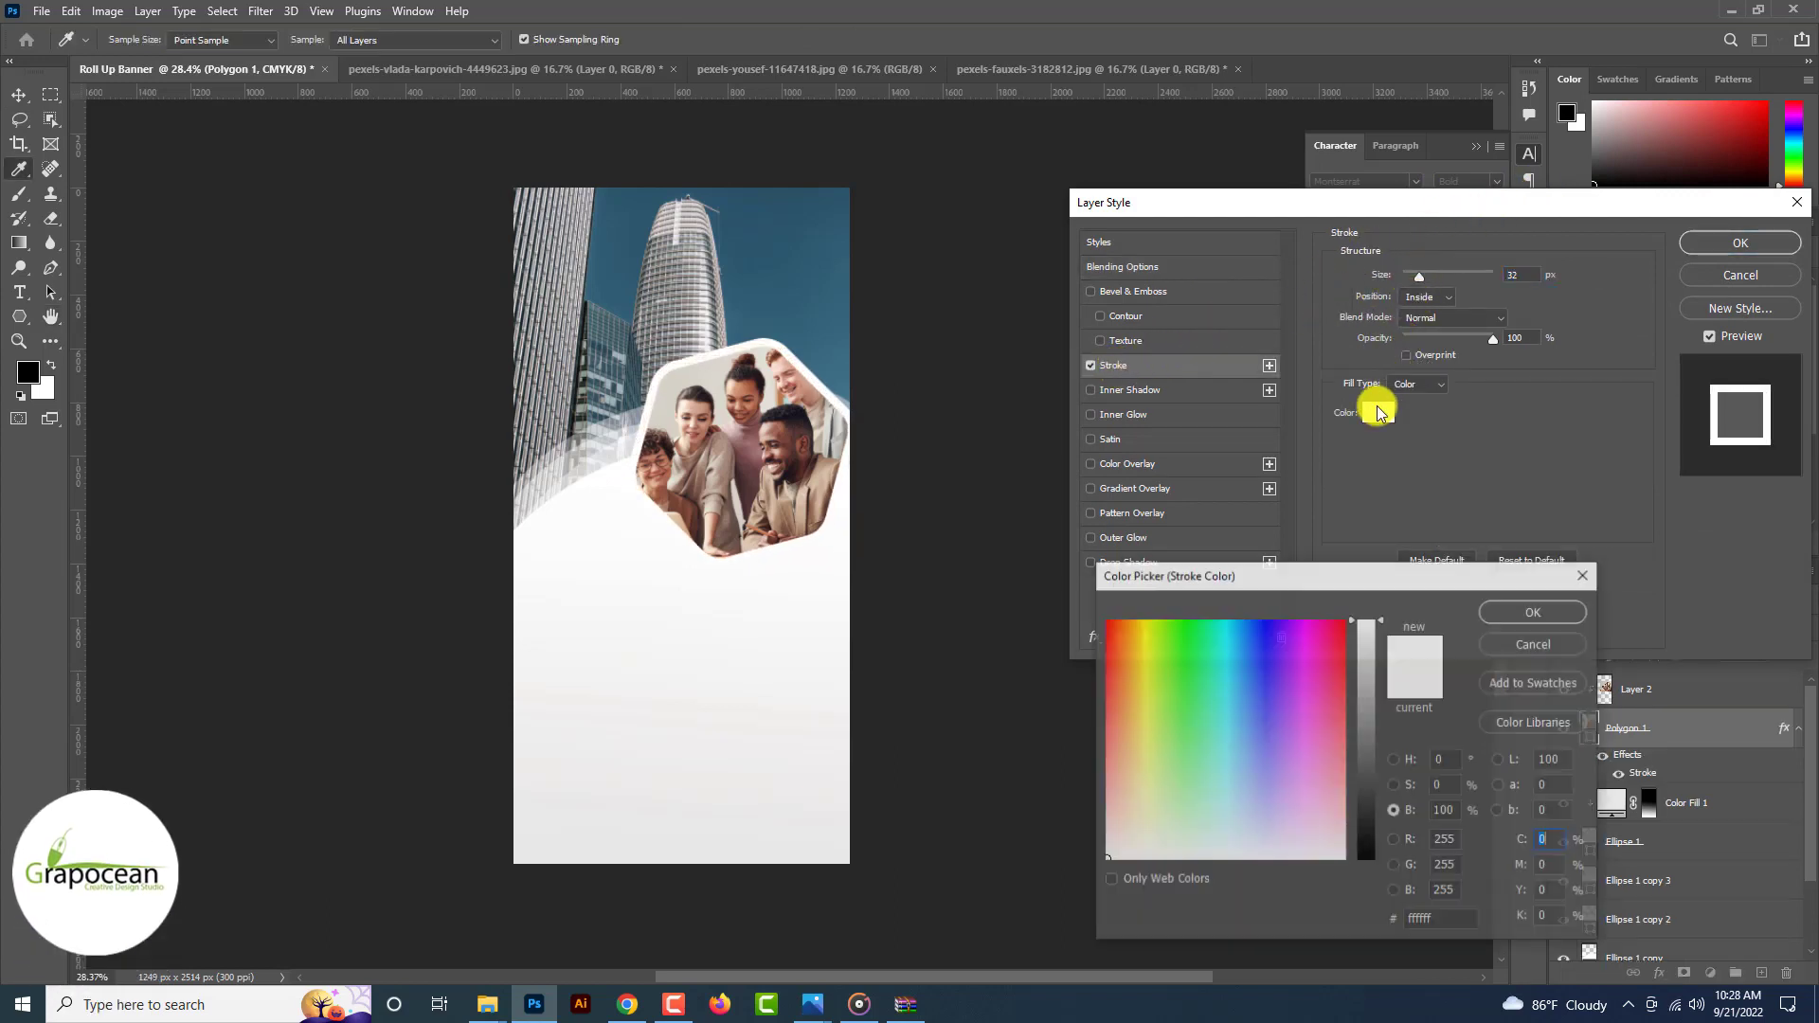
{"action": "key", "text": "ctrl+v"}
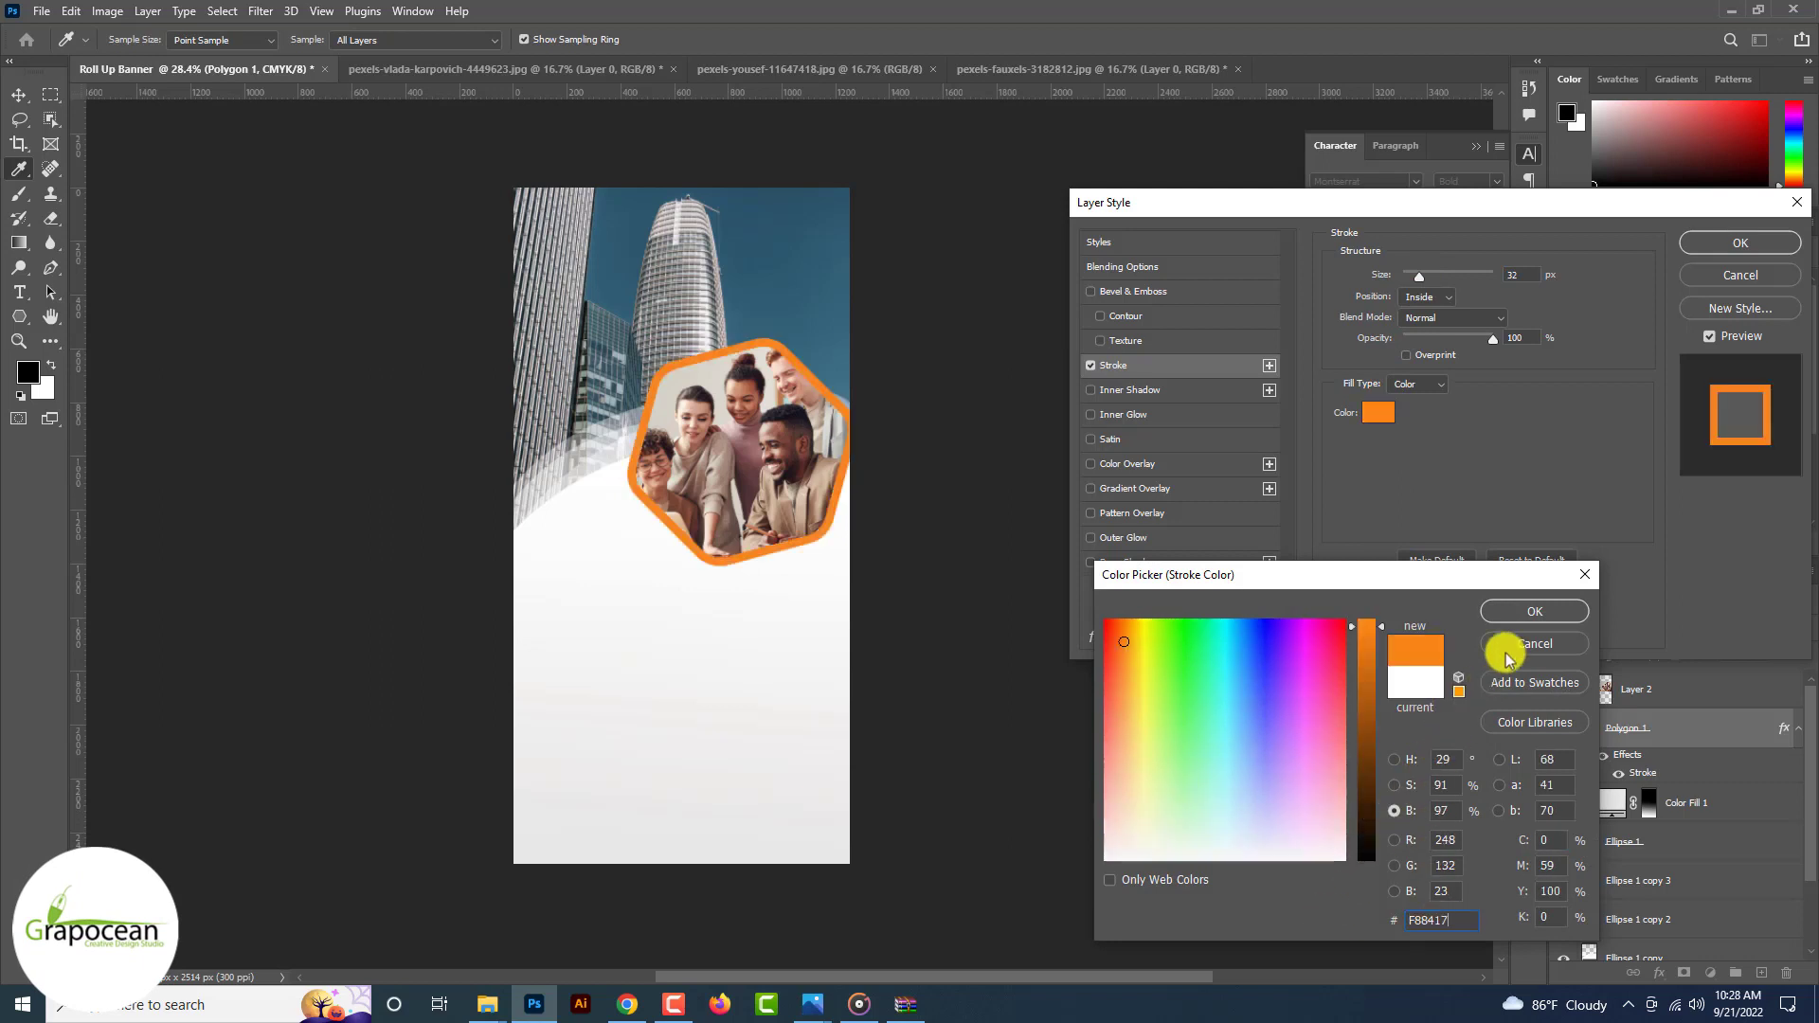
{"action": "left_click", "coordinate": [1538, 607]}
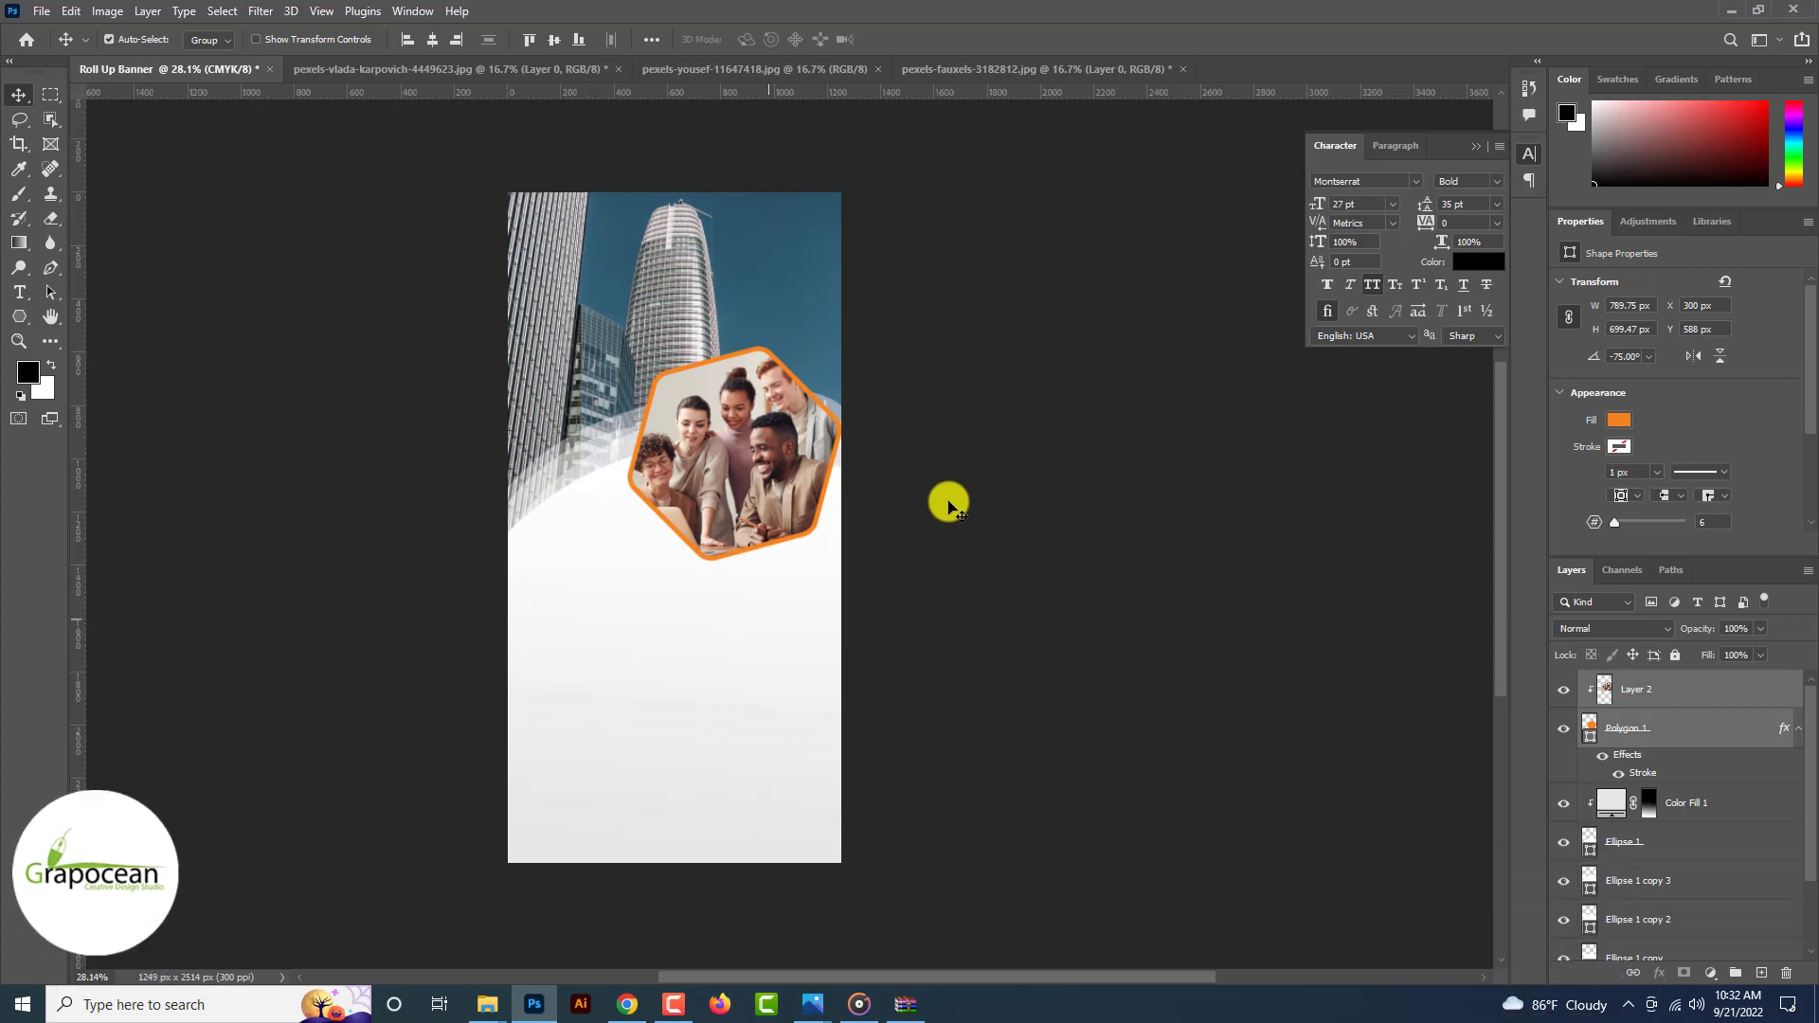
Step: Switch to Illustrator and create a new 2 by 2 in CMYK document at 300 ppi
{"action": "left_click", "coordinate": [587, 997]}
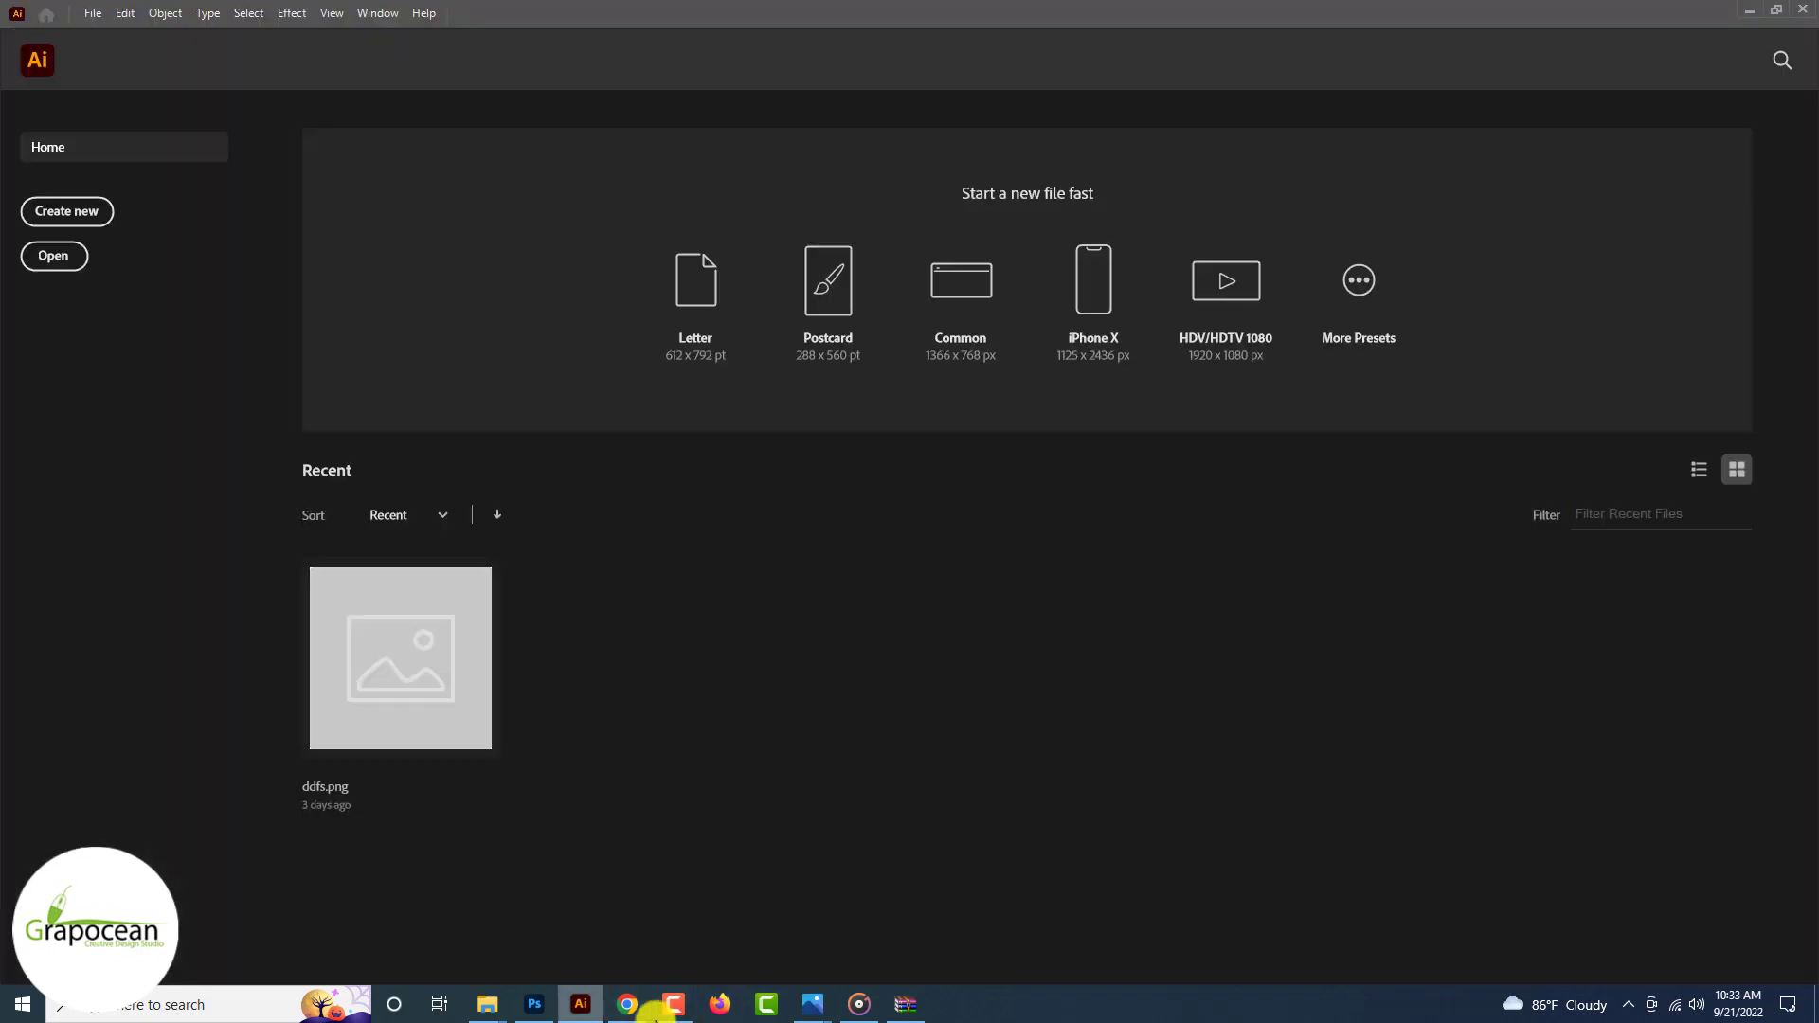
{"action": "left_click", "coordinate": [530, 1006]}
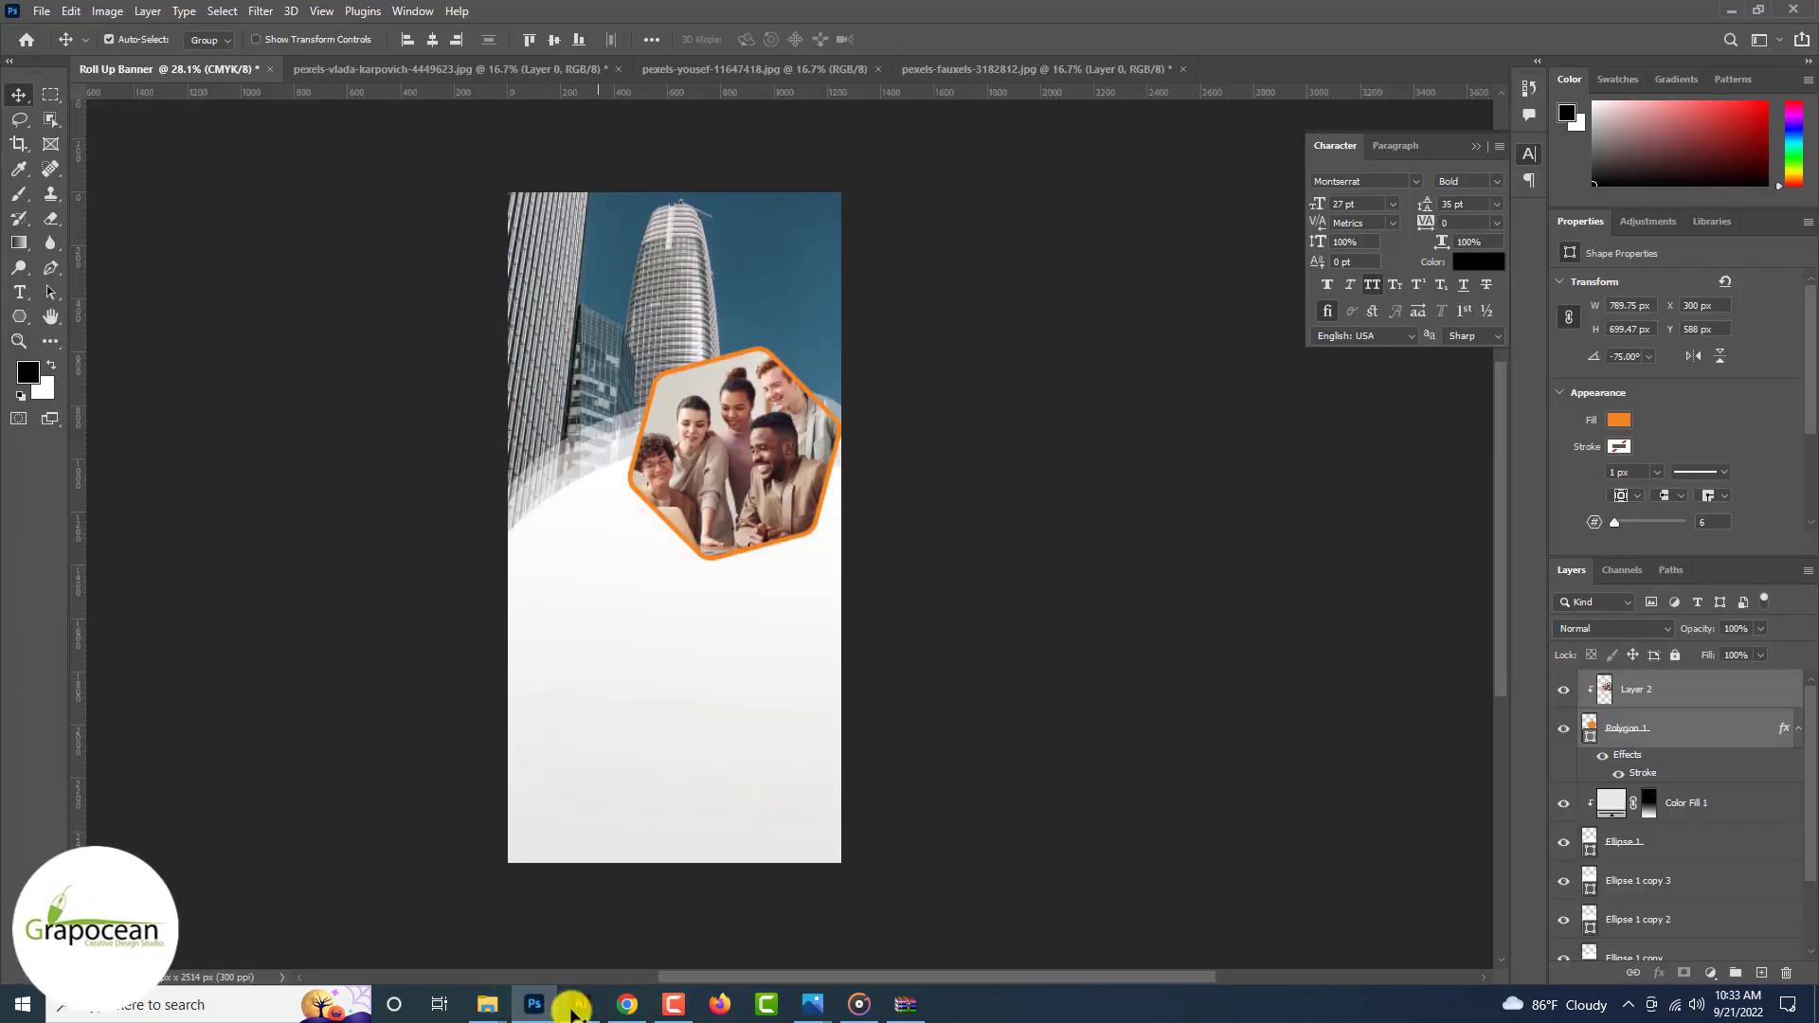
{"action": "left_click", "coordinate": [573, 1008]}
{"action": "left_click", "coordinate": [91, 214]}
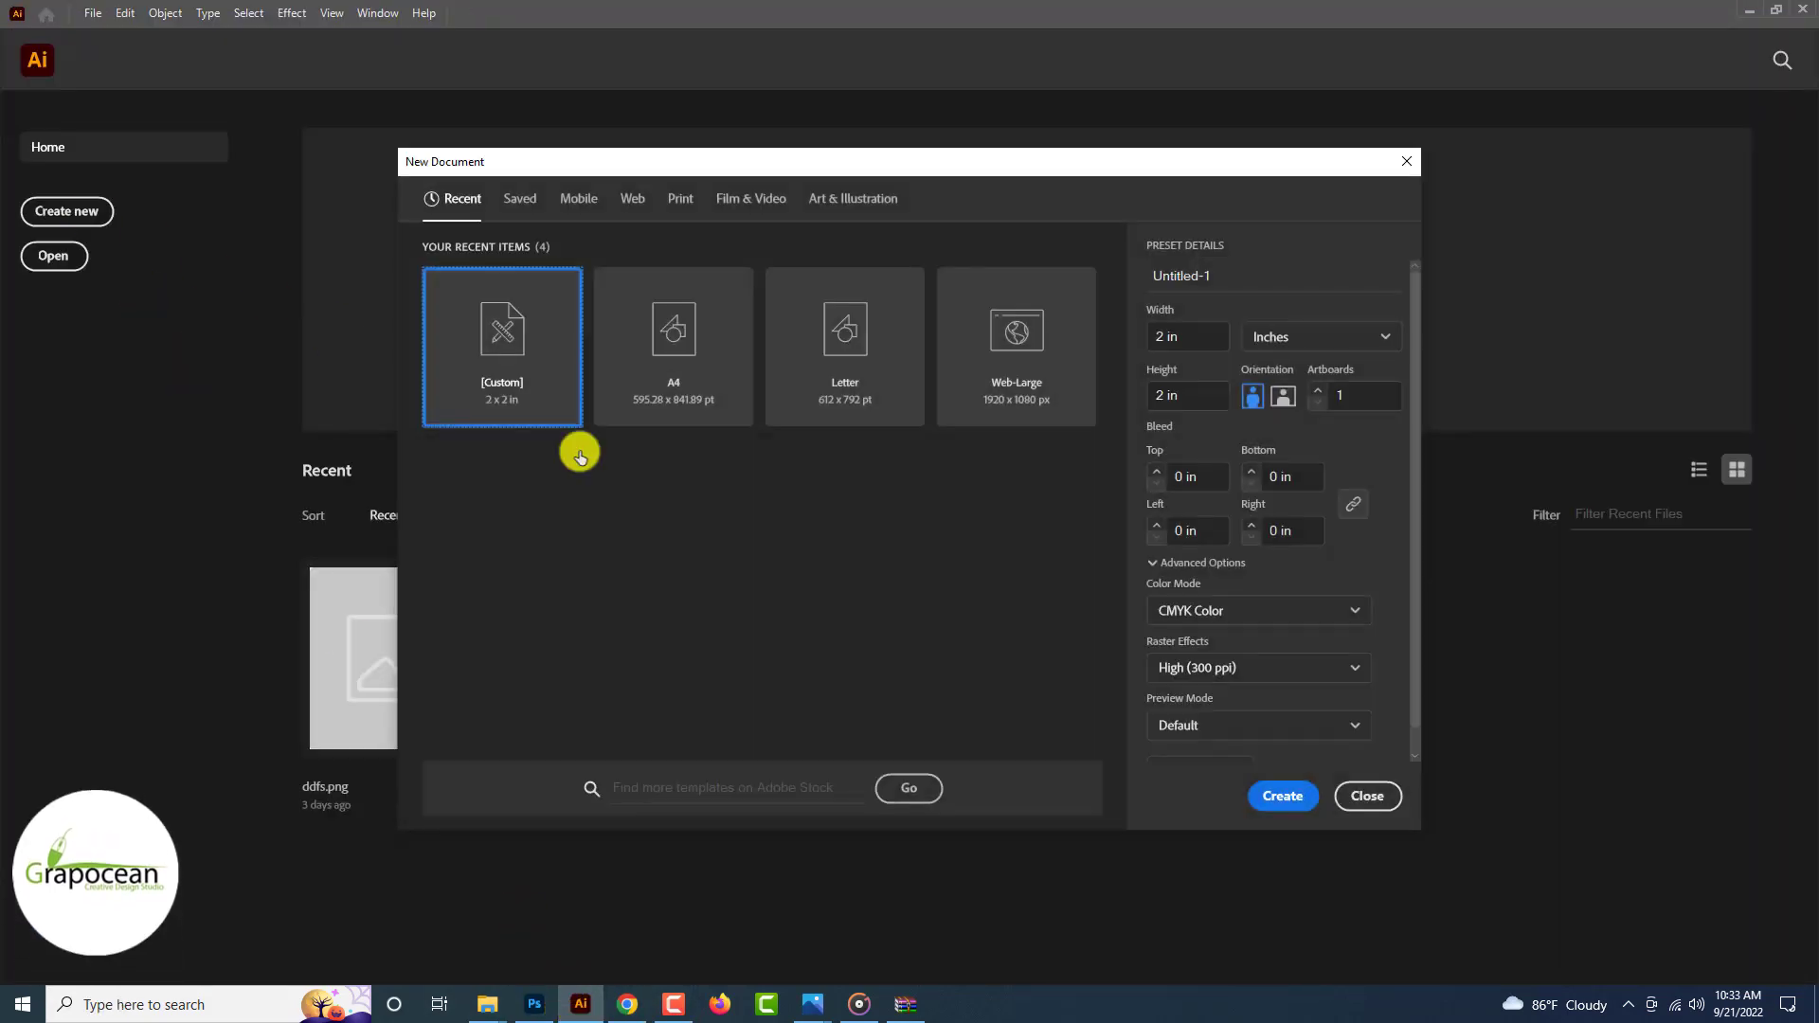
{"action": "left_click", "coordinate": [1278, 796]}
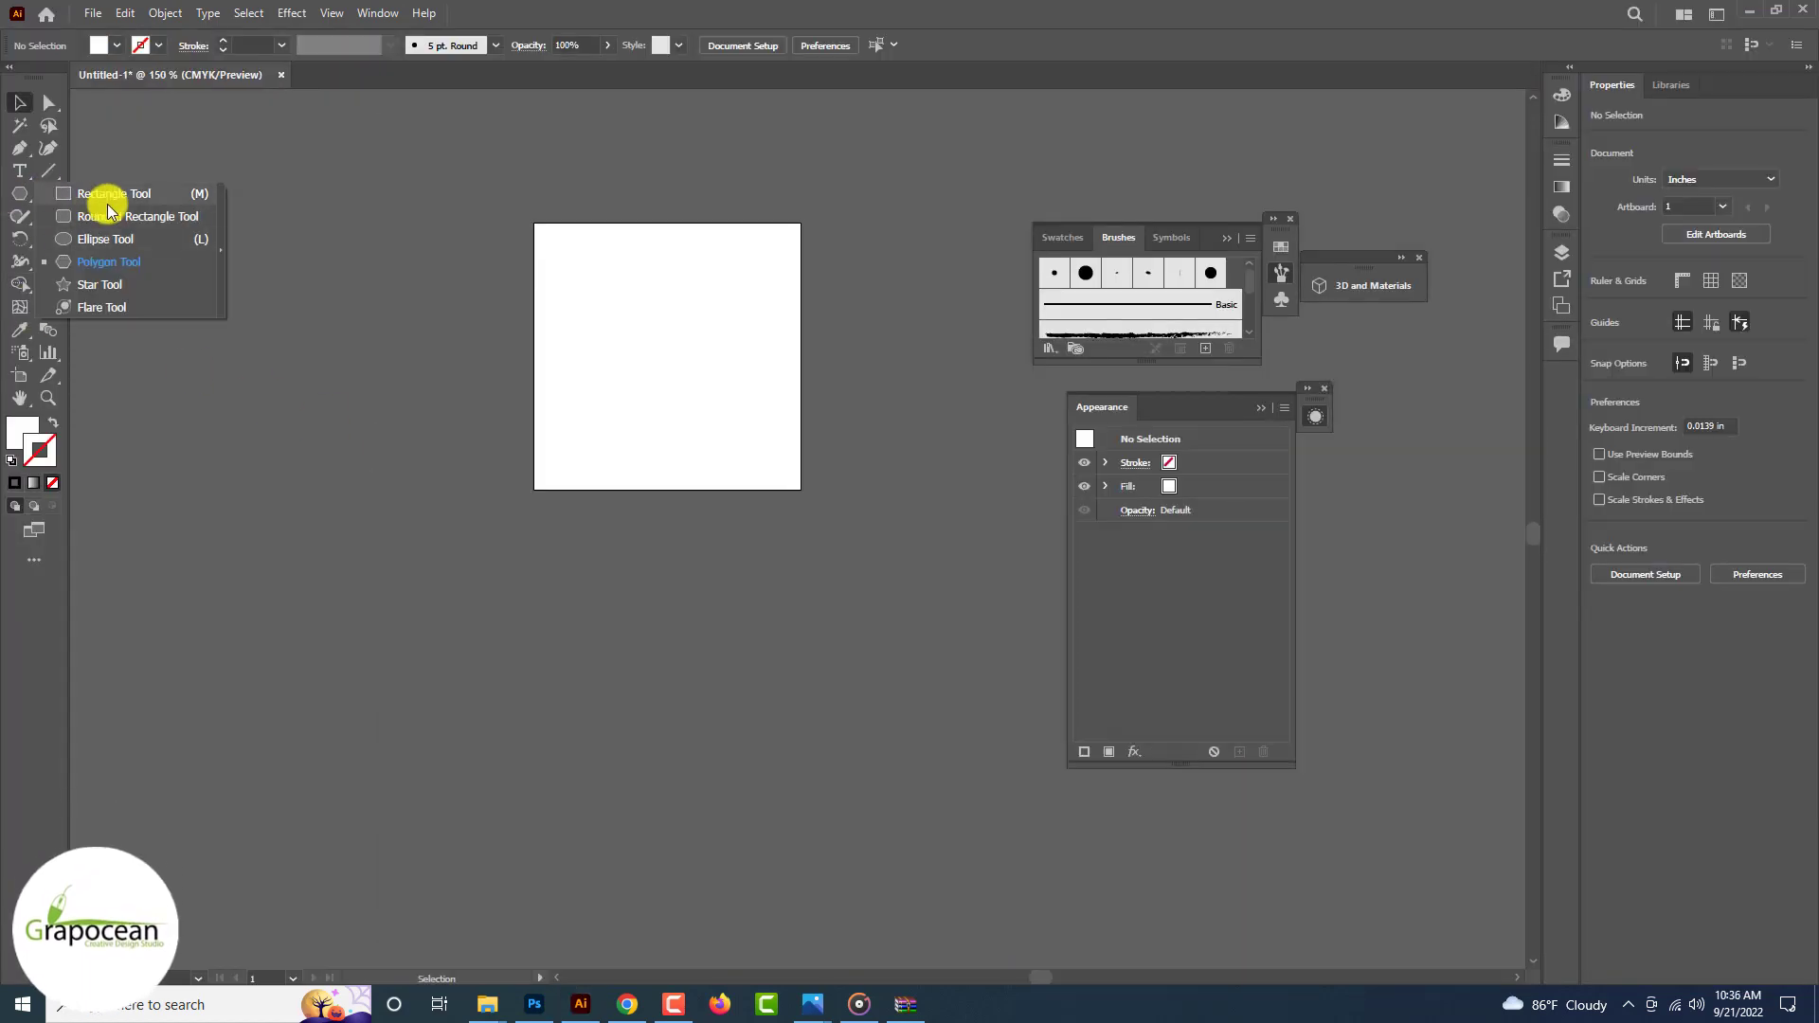
Step: Draw a square about 4.26 in wide, place it below and left of the artboard, and fill it with a white-to-black gradient
{"action": "left_click", "coordinate": [101, 190]}
{"action": "left_click_drag", "start_coordinate": [166, 168], "coordinate": [733, 521]}
{"action": "left_click", "coordinate": [20, 102]}
{"action": "scroll", "coordinate": [382, 347], "scroll_direction": "down", "scroll_amount": 1}
{"action": "mouse_move", "coordinate": [403, 366]}
{"action": "left_mouse_down"}
{"action": "mouse_move", "coordinate": [268, 544]}
{"action": "mouse_move", "coordinate": [257, 595]}
{"action": "left_mouse_up"}
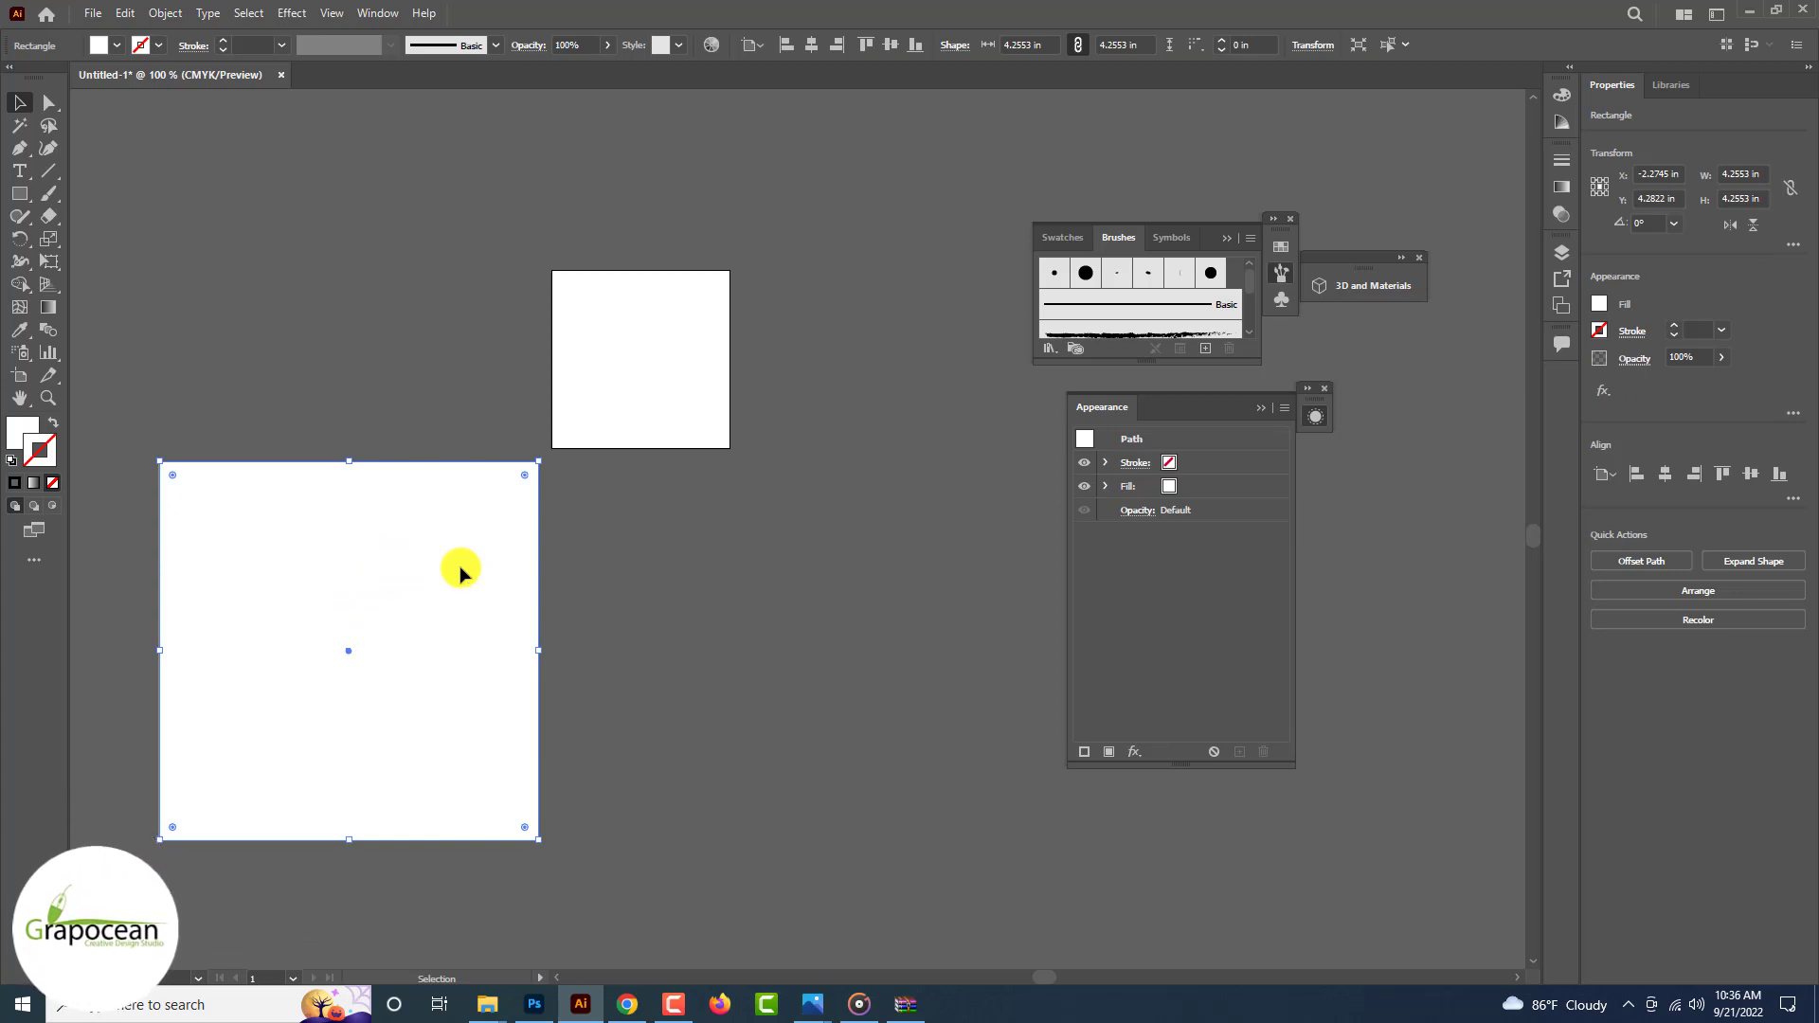
{"action": "left_click", "coordinate": [115, 44]}
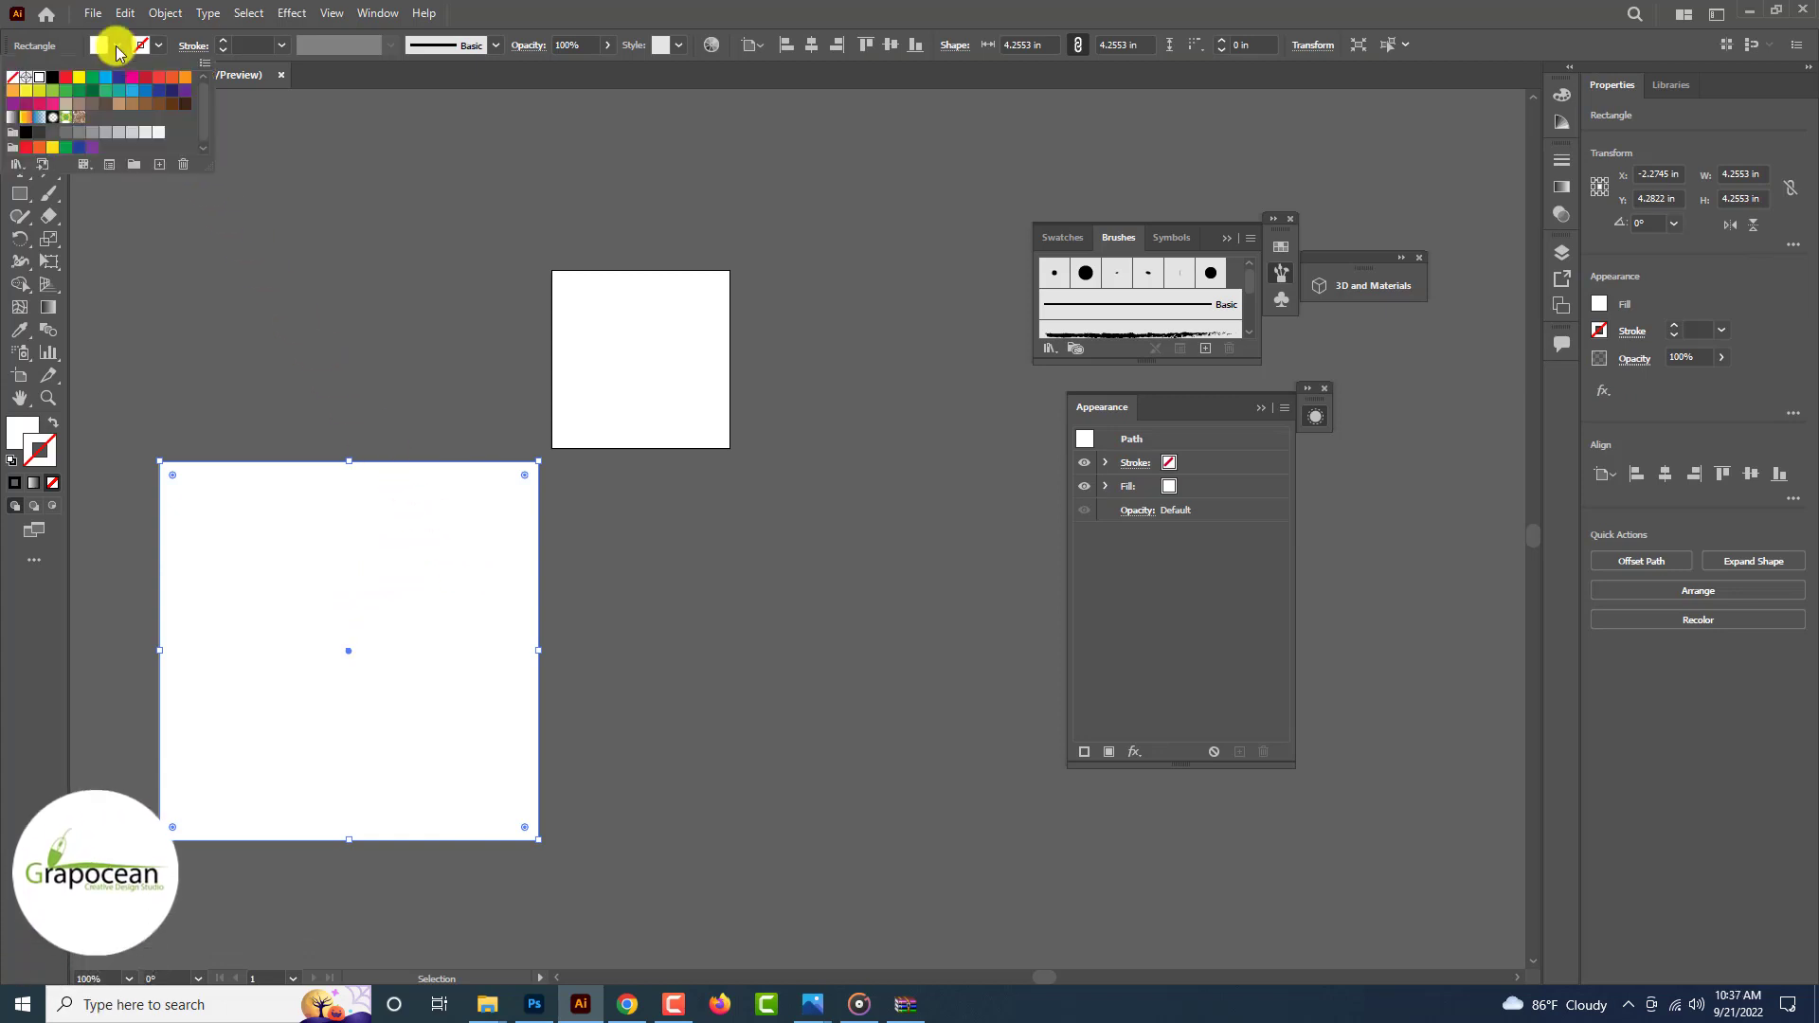
{"action": "left_click", "coordinate": [10, 122]}
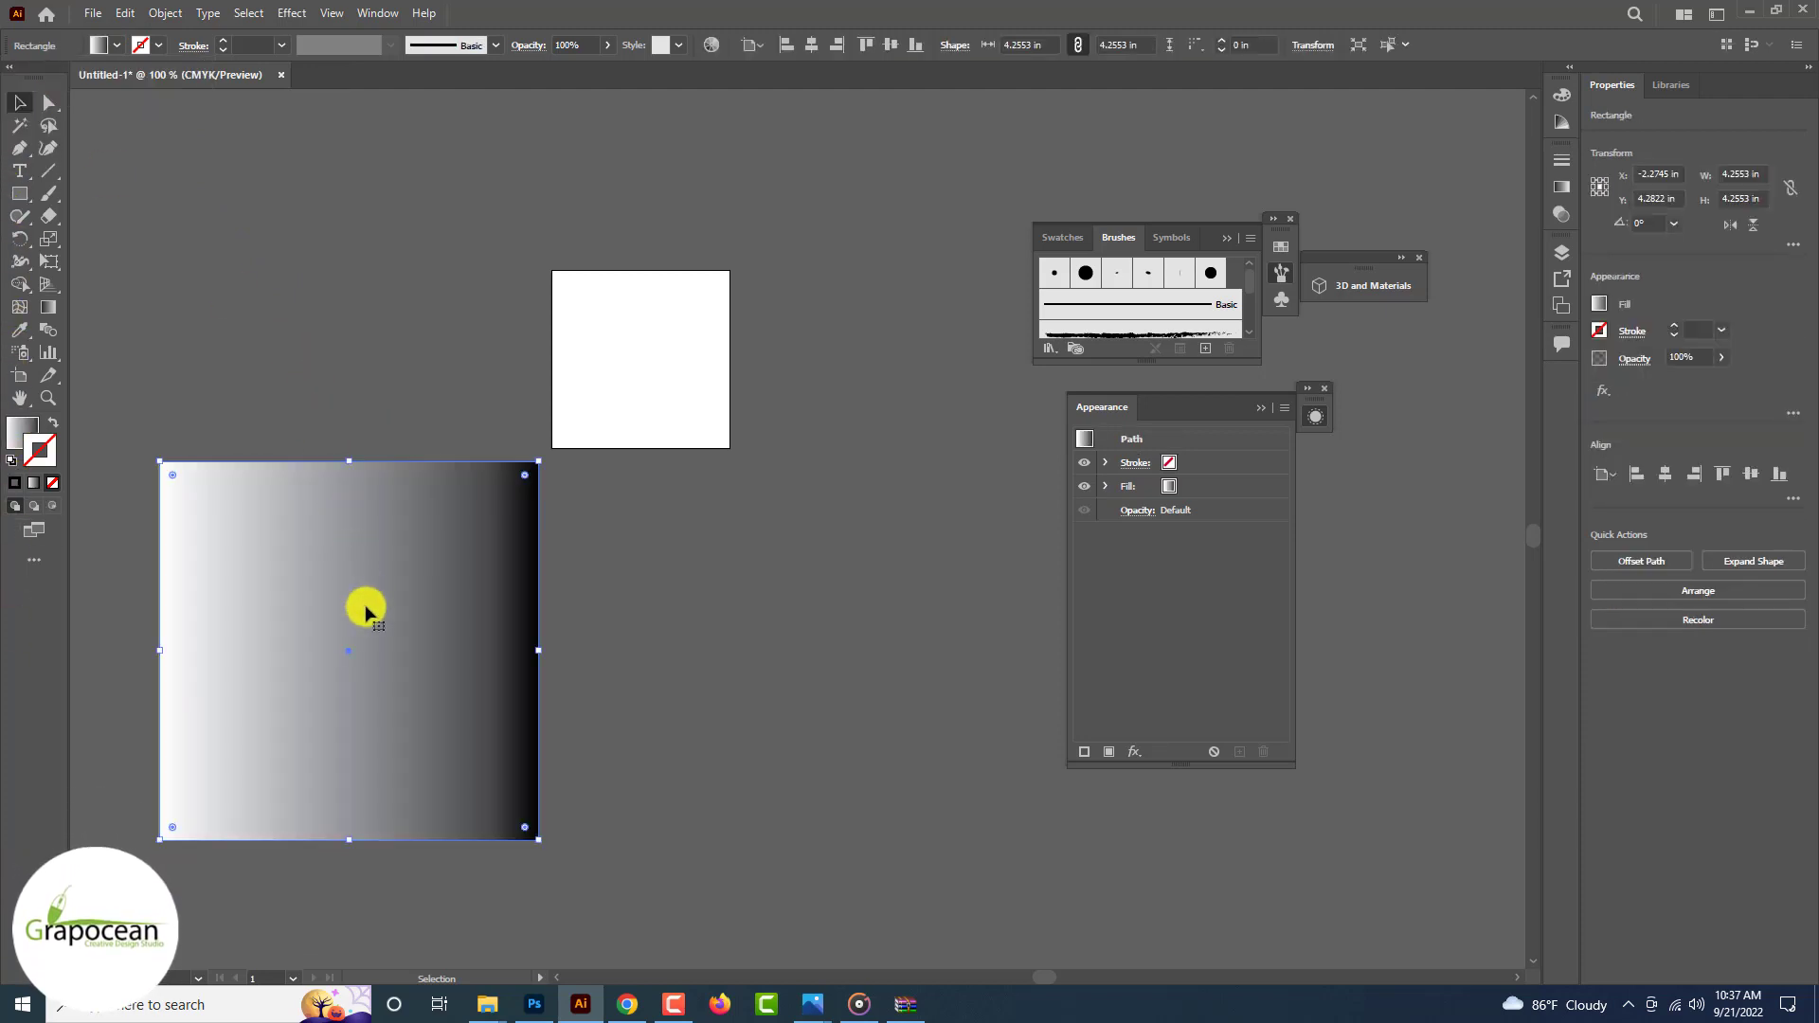
Step: Apply a Color Halftone effect to the gradient square with a maximum radius of 48 pixels and channel 3 lowered to 53 degrees
{"action": "left_click", "coordinate": [292, 15]}
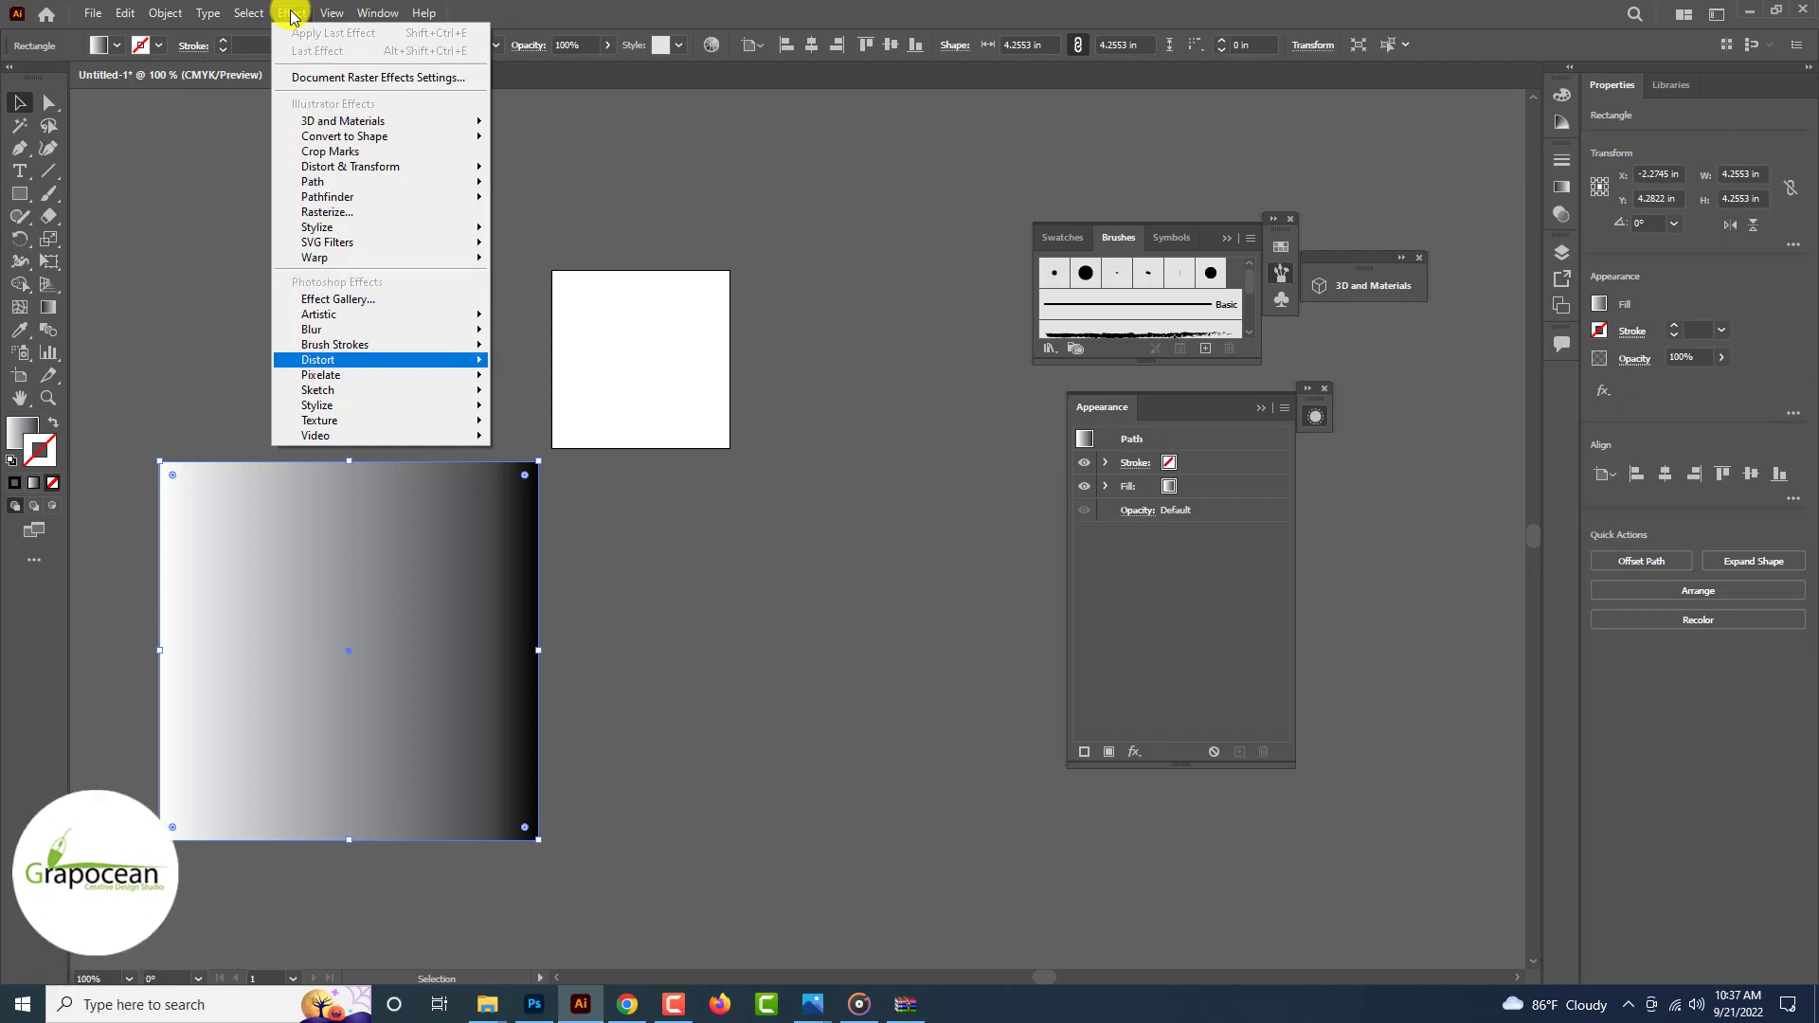
{"action": "mouse_move", "coordinate": [322, 375]}
{"action": "left_click", "coordinate": [592, 377]}
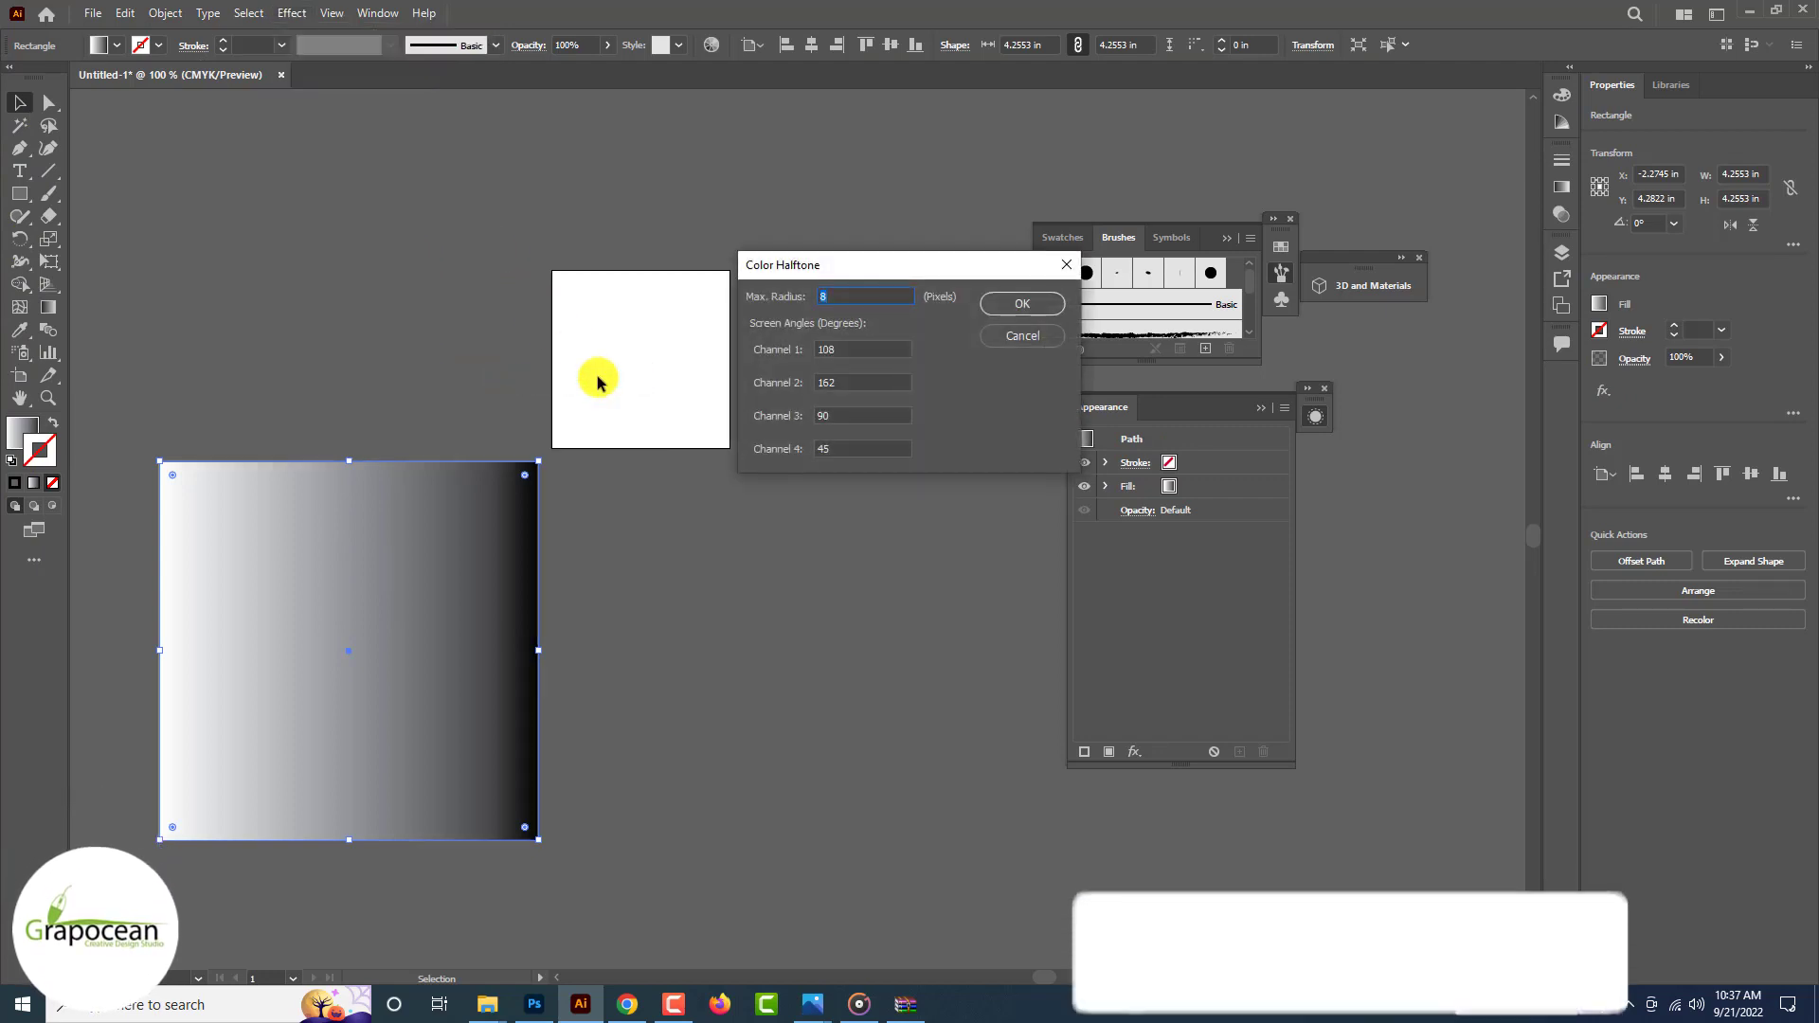
{"action": "left_click_drag", "start_coordinate": [844, 296], "coordinate": [686, 302]}
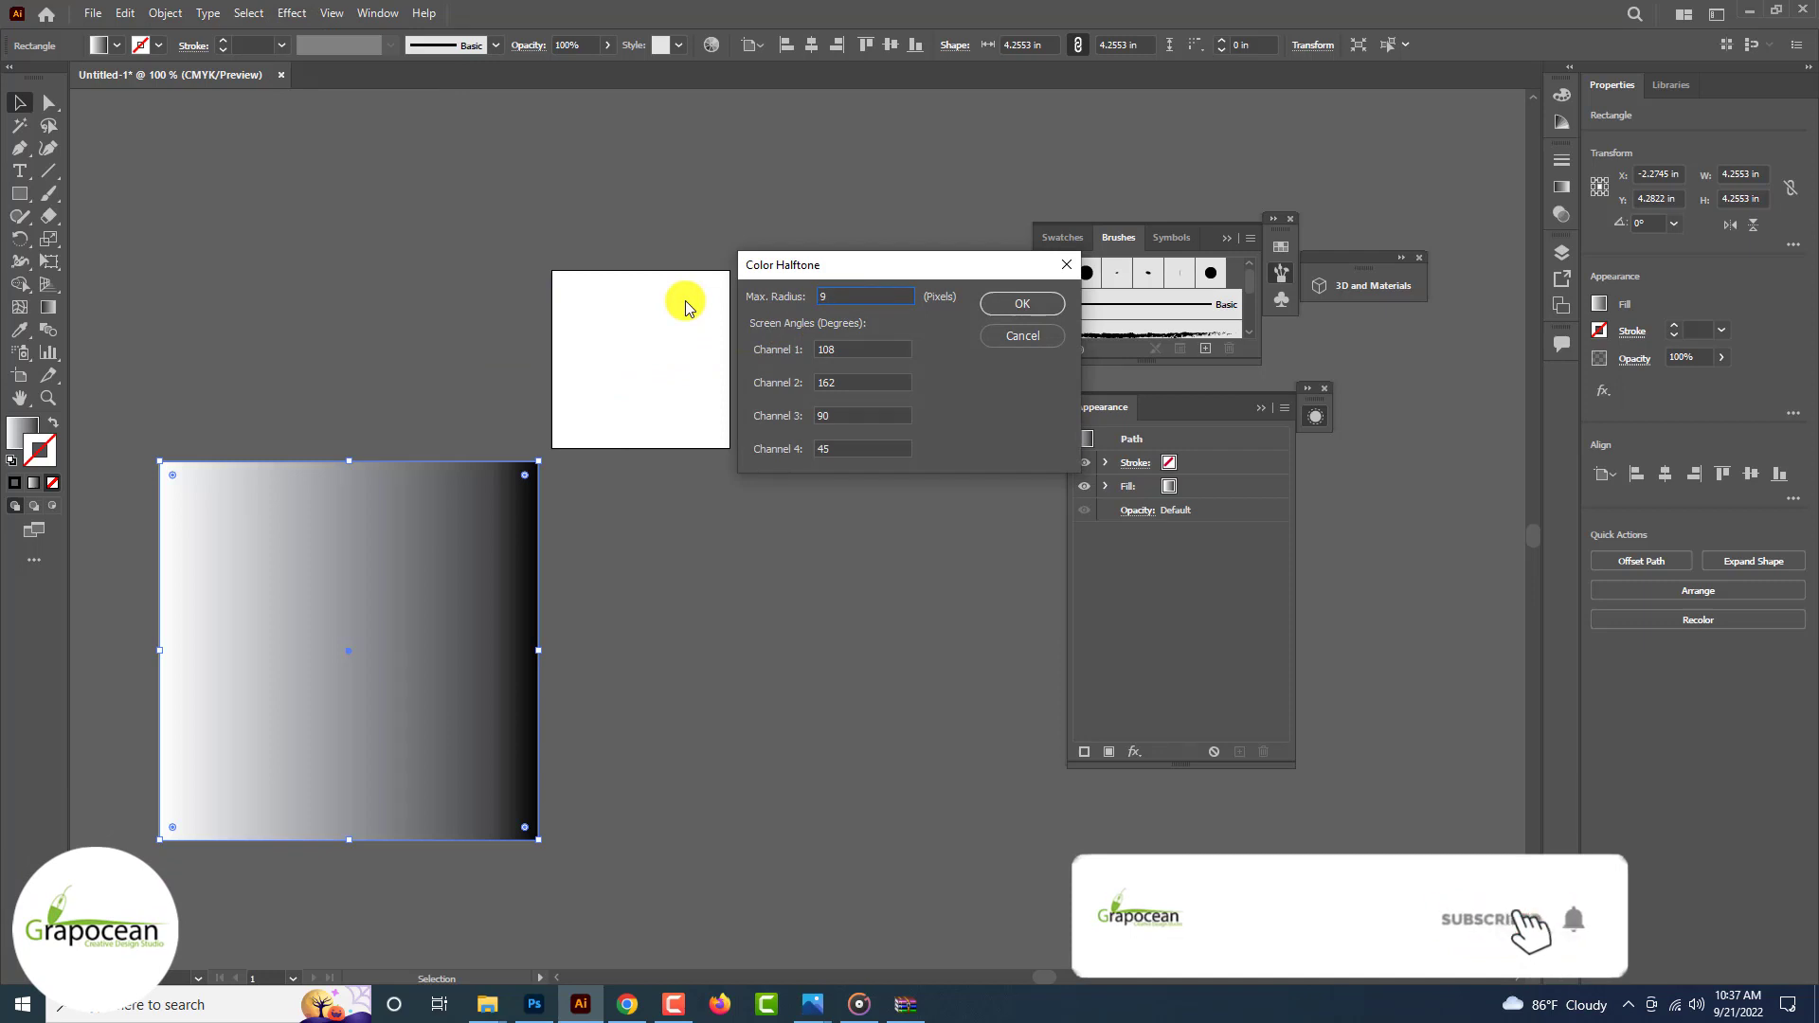
{"action": "key", "text": "Tab"}
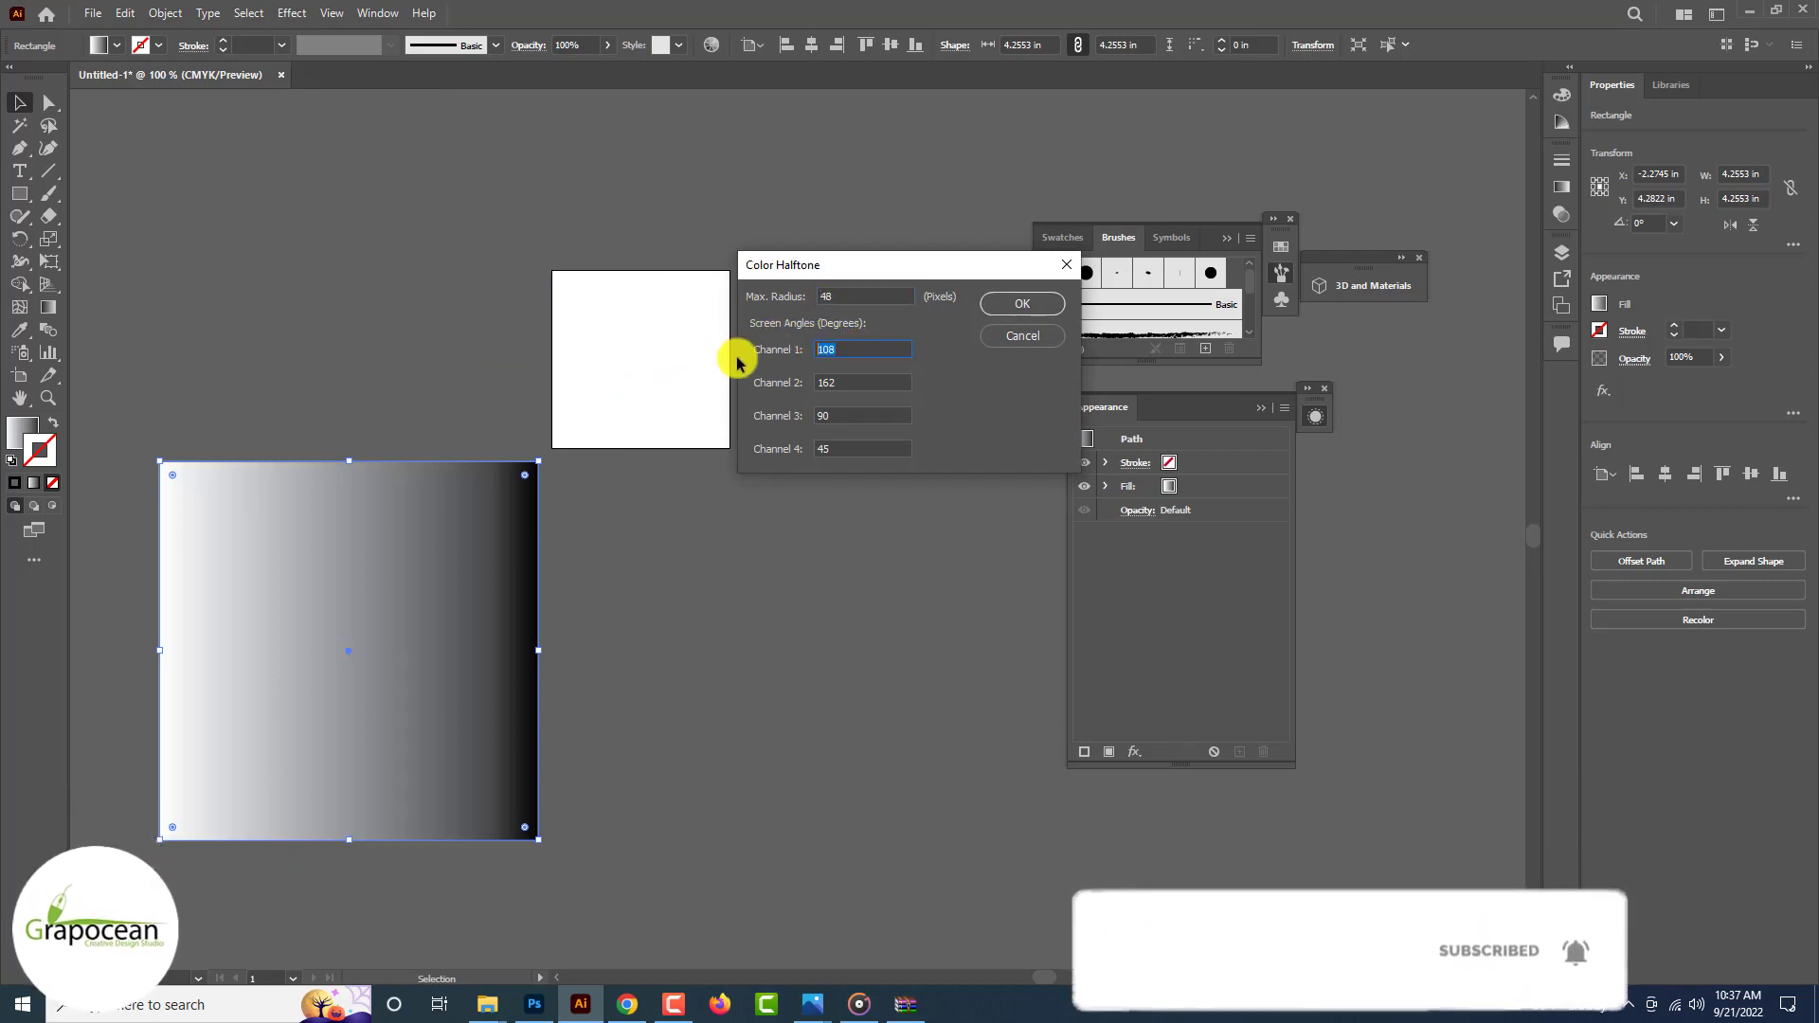
{"action": "key", "text": "Down"}
{"action": "key", "text": "Down"}
{"action": "key", "text": "Down"}
{"action": "key", "text": "Down"}
{"action": "key", "text": "Down"}
{"action": "key", "text": "Down"}
{"action": "key", "text": "Down"}
{"action": "key", "text": "Down"}
{"action": "key", "text": "Down"}
{"action": "key", "text": "Down"}
{"action": "key", "text": "Down"}
{"action": "key", "text": "Down"}
{"action": "key", "text": "Down"}
{"action": "key", "text": "Down"}
{"action": "key", "text": "Down"}
{"action": "key", "text": "Down"}
{"action": "key", "text": "Down"}
{"action": "key", "text": "Down"}
{"action": "key", "text": "Down"}
{"action": "key", "text": "Down"}
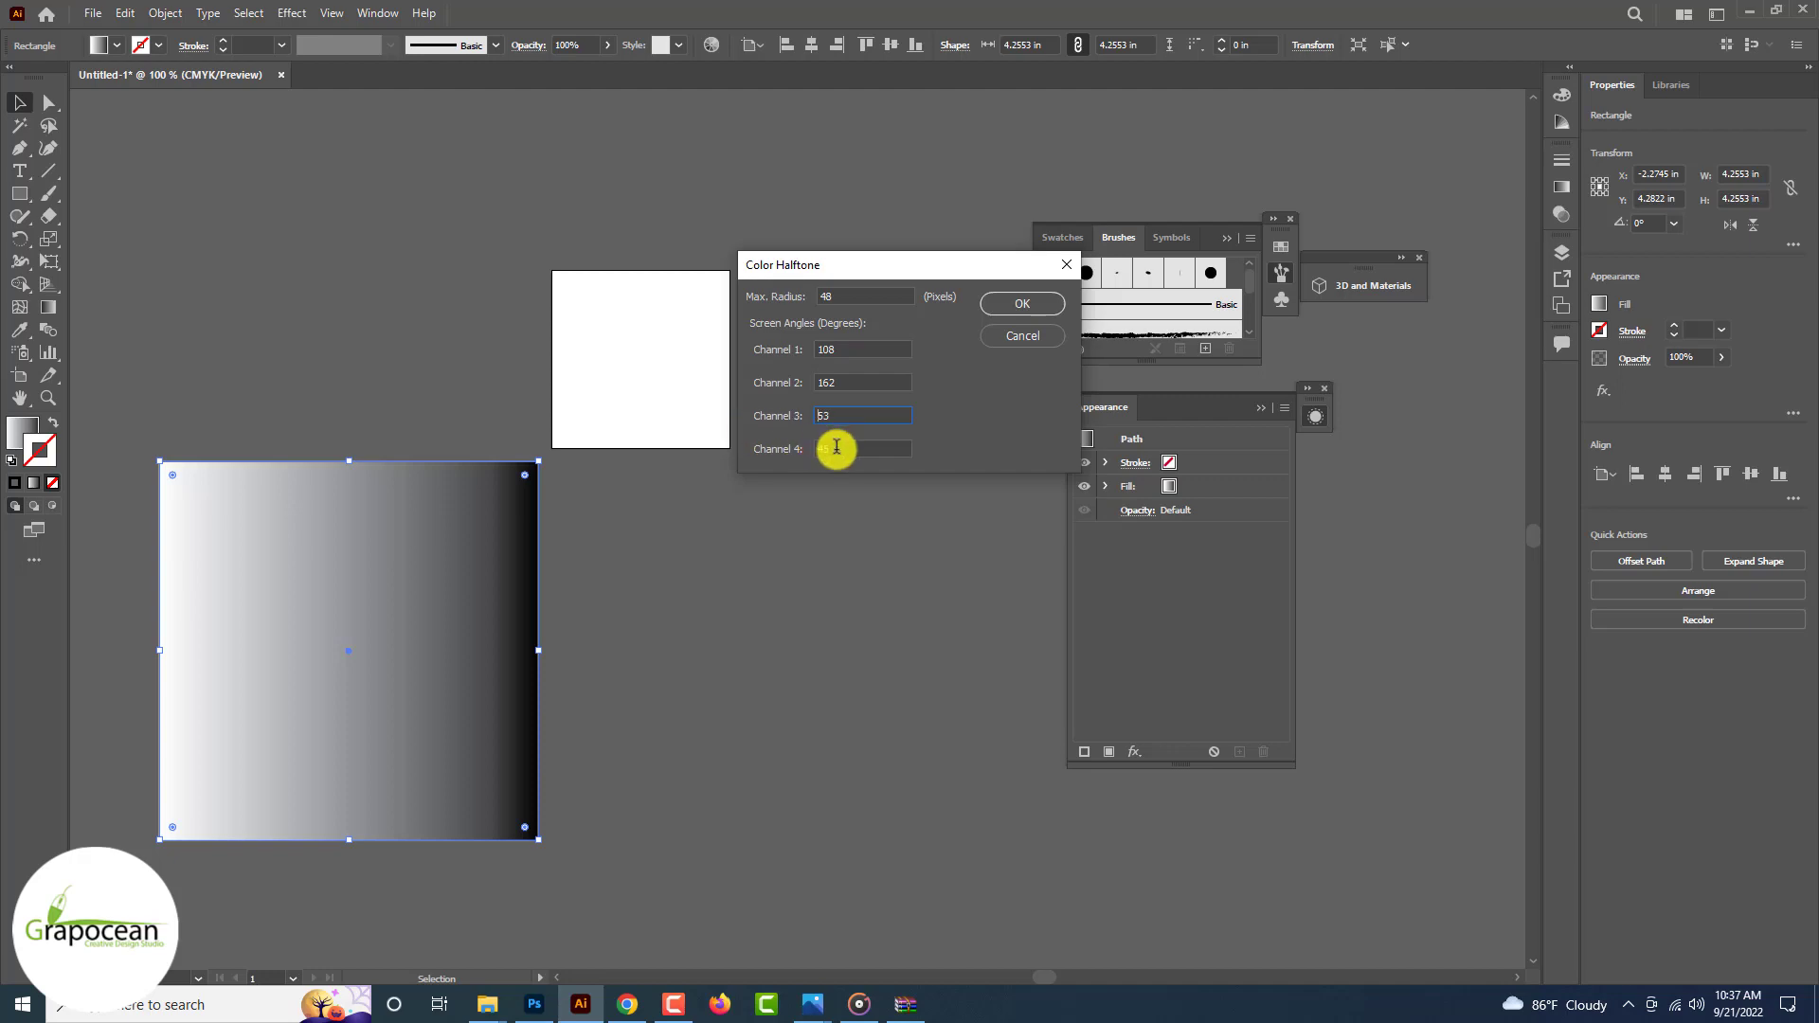
{"action": "left_click", "coordinate": [1042, 307]}
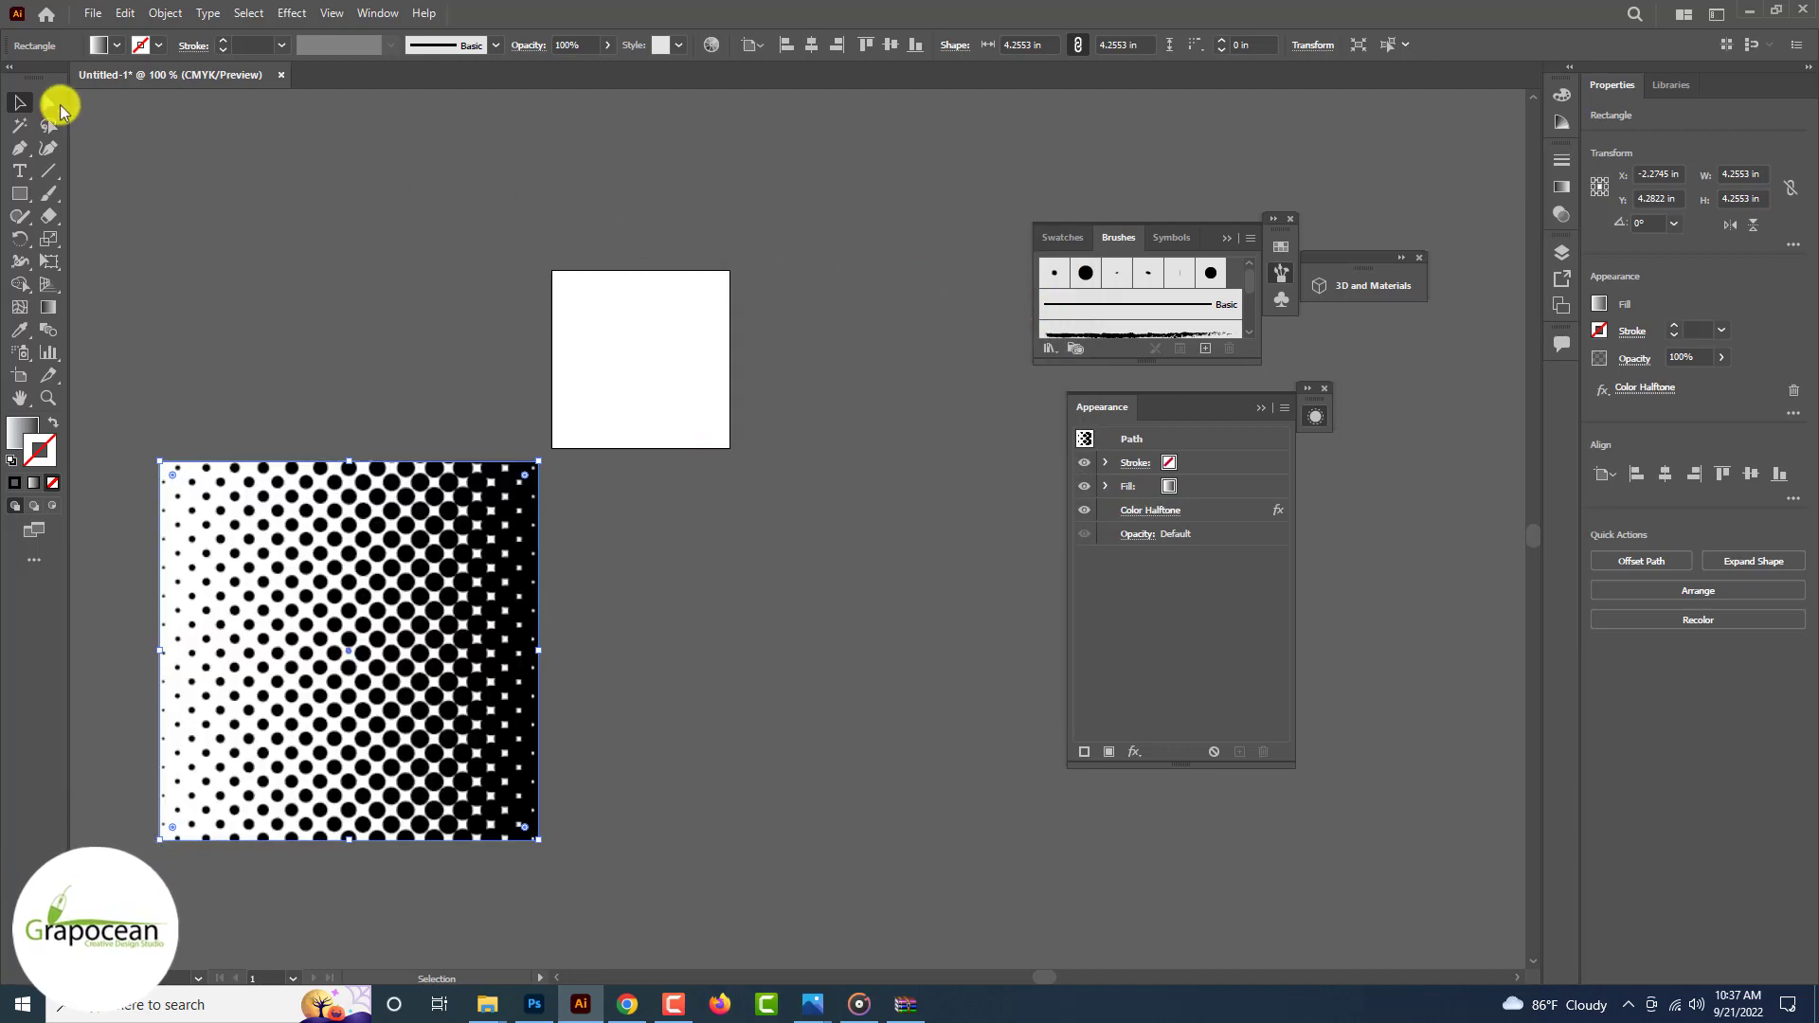
Step: Examine the halftone dot pattern on the square up close
{"action": "left_click", "coordinate": [317, 225]}
{"action": "scroll", "coordinate": [321, 229], "scroll_direction": "down", "scroll_amount": 2}
{"action": "left_click", "coordinate": [645, 568]}
{"action": "scroll", "coordinate": [644, 568], "scroll_direction": "up", "scroll_amount": 2}
{"action": "scroll", "coordinate": [644, 568], "scroll_direction": "up", "scroll_amount": 2}
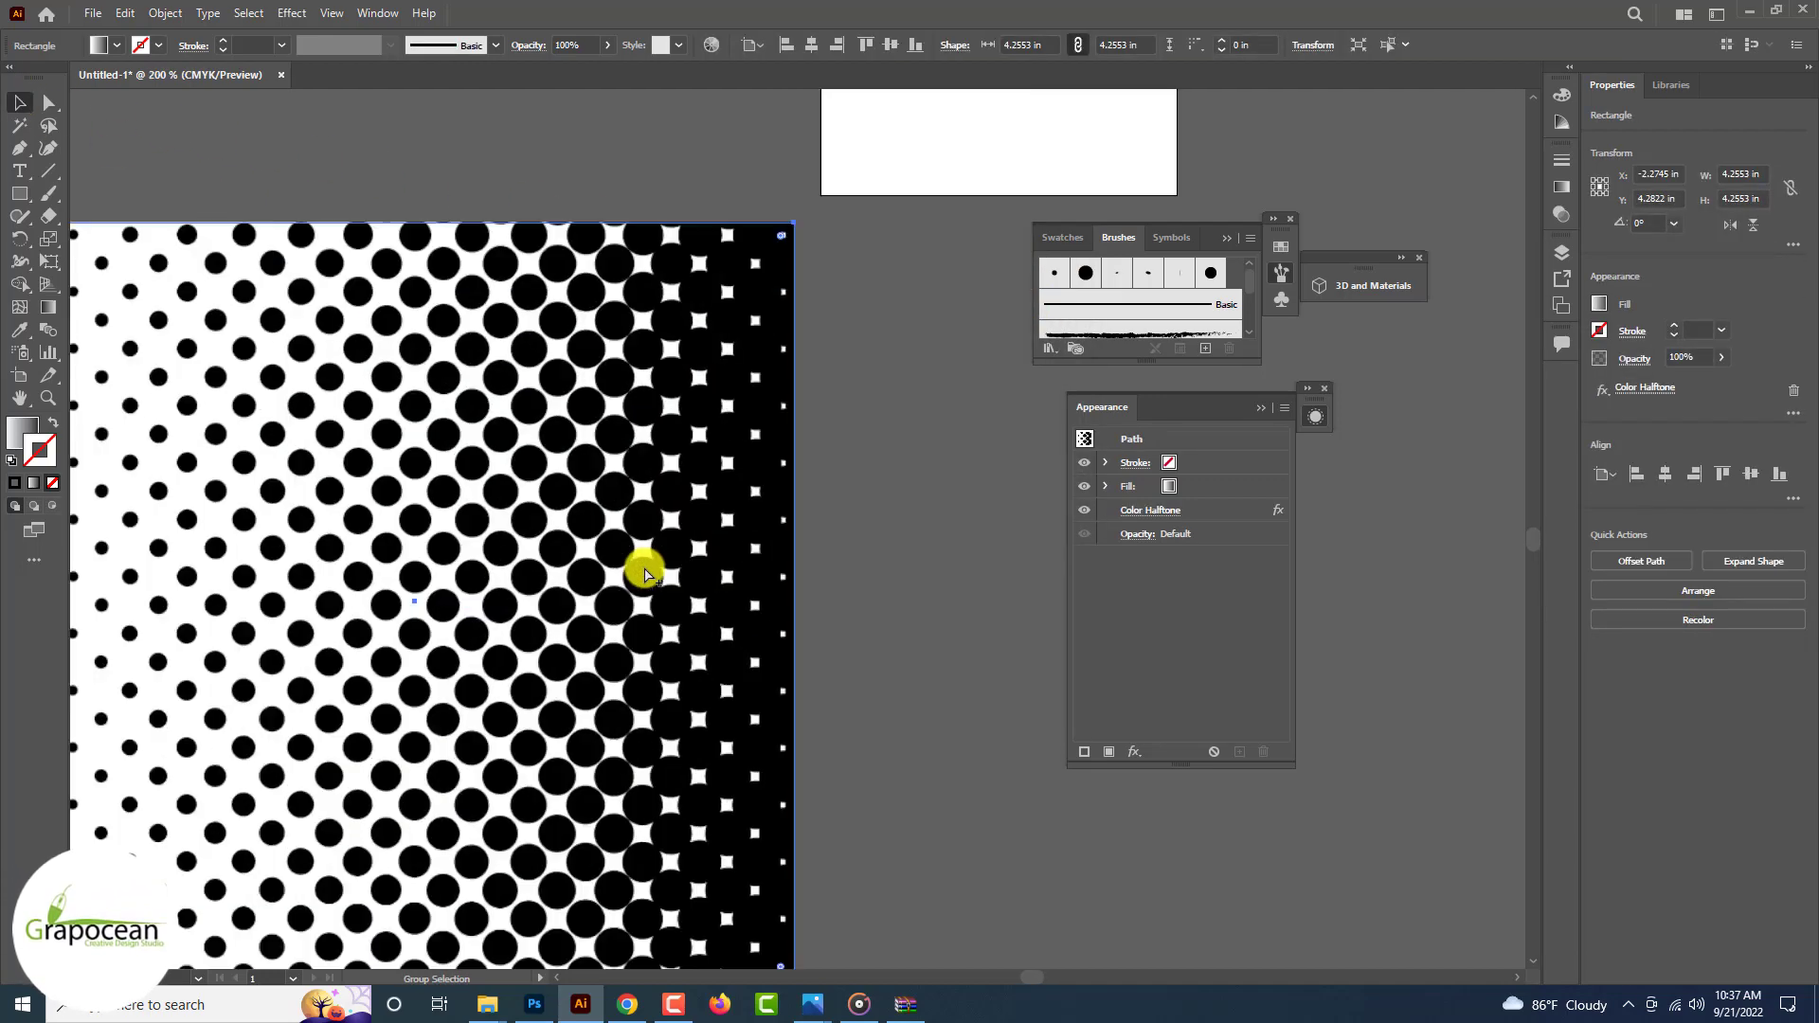
{"action": "scroll", "coordinate": [644, 569], "scroll_direction": "down", "scroll_amount": 2}
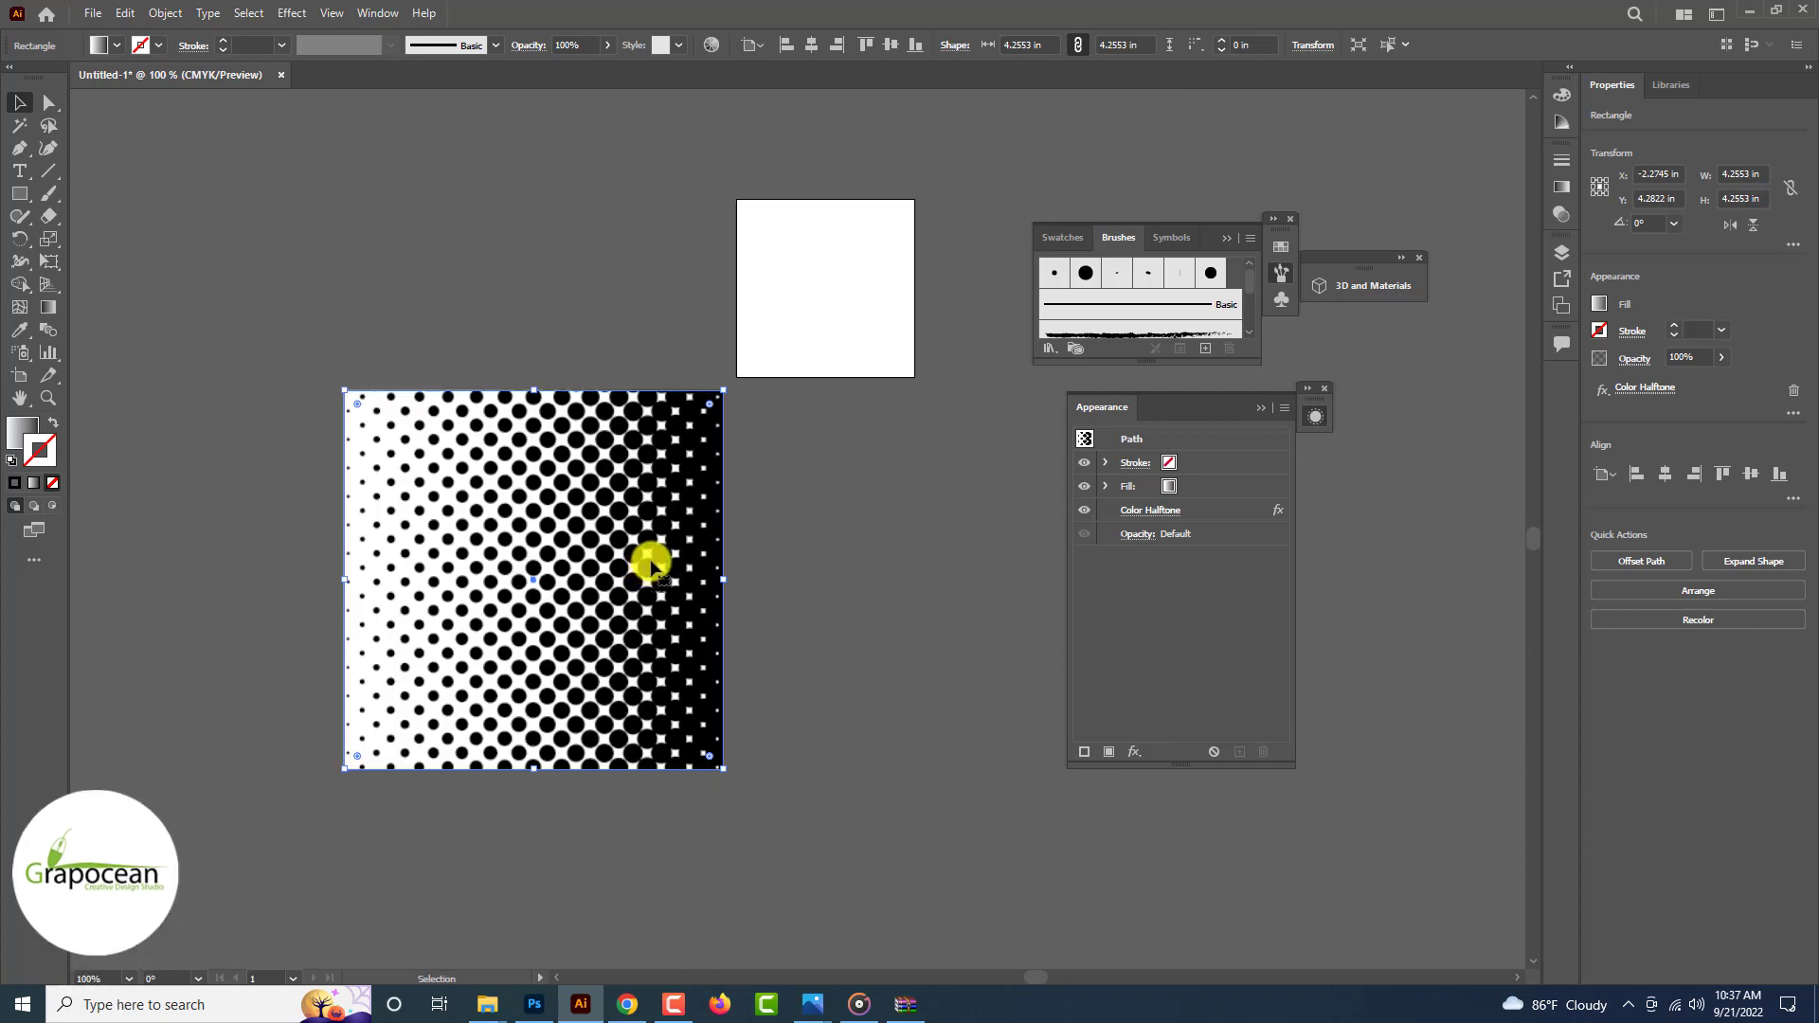
{"action": "right_click", "coordinate": [650, 565]}
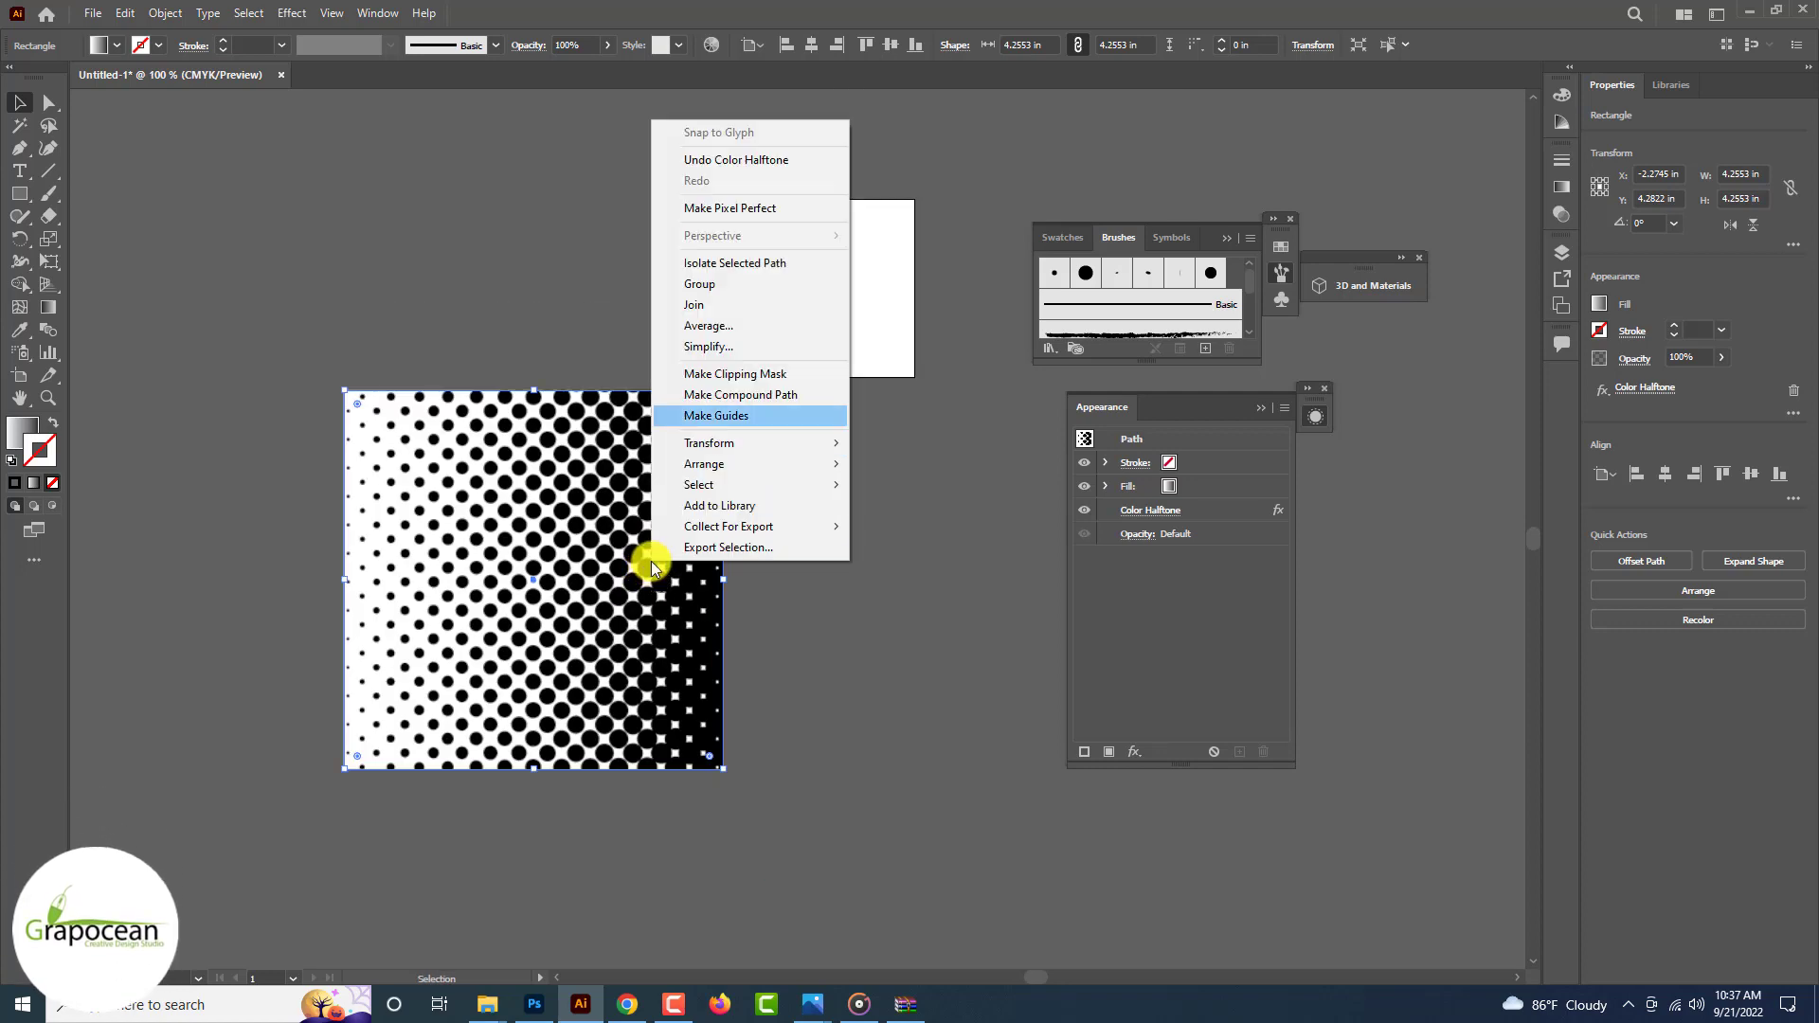
{"action": "left_click", "coordinate": [524, 520]}
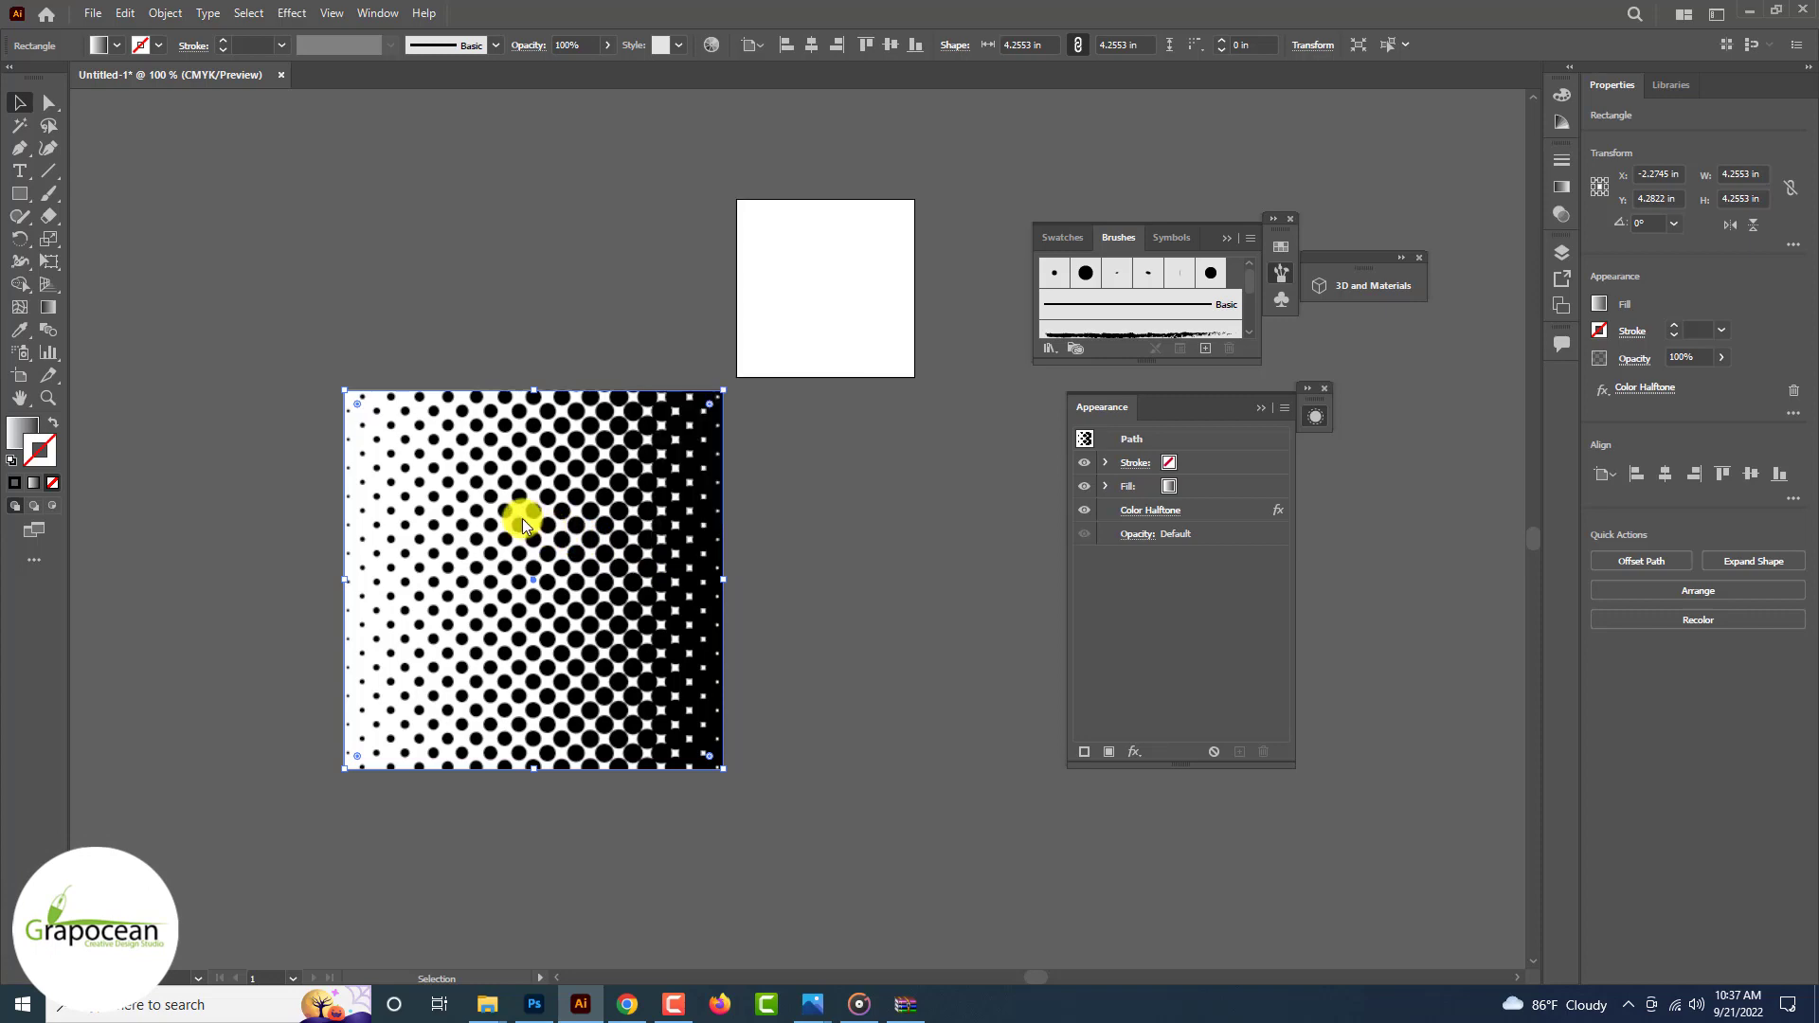
Step: Move the halftone square up and to the left, and expand its appearance into an image
{"action": "left_click_drag", "start_coordinate": [616, 540], "coordinate": [432, 333]}
{"action": "right_click", "coordinate": [432, 333]}
{"action": "left_click", "coordinate": [398, 313]}
{"action": "left_click", "coordinate": [164, 12]}
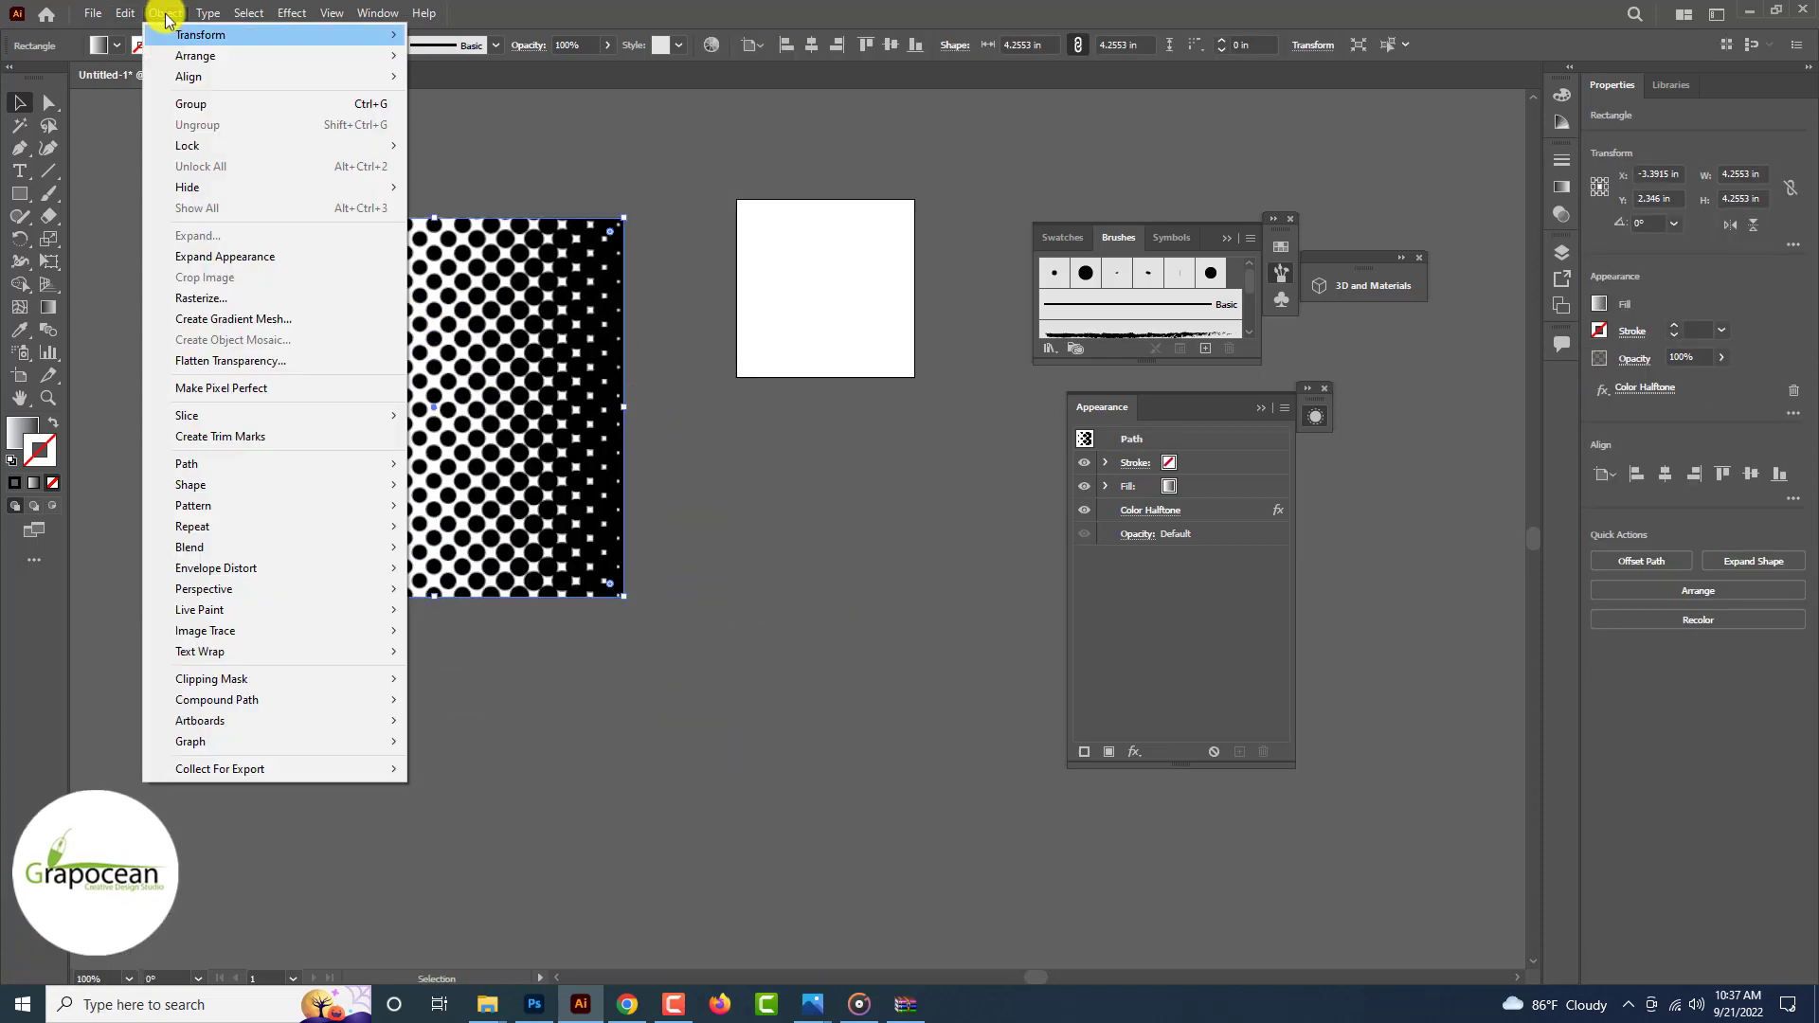
{"action": "left_click", "coordinate": [258, 261]}
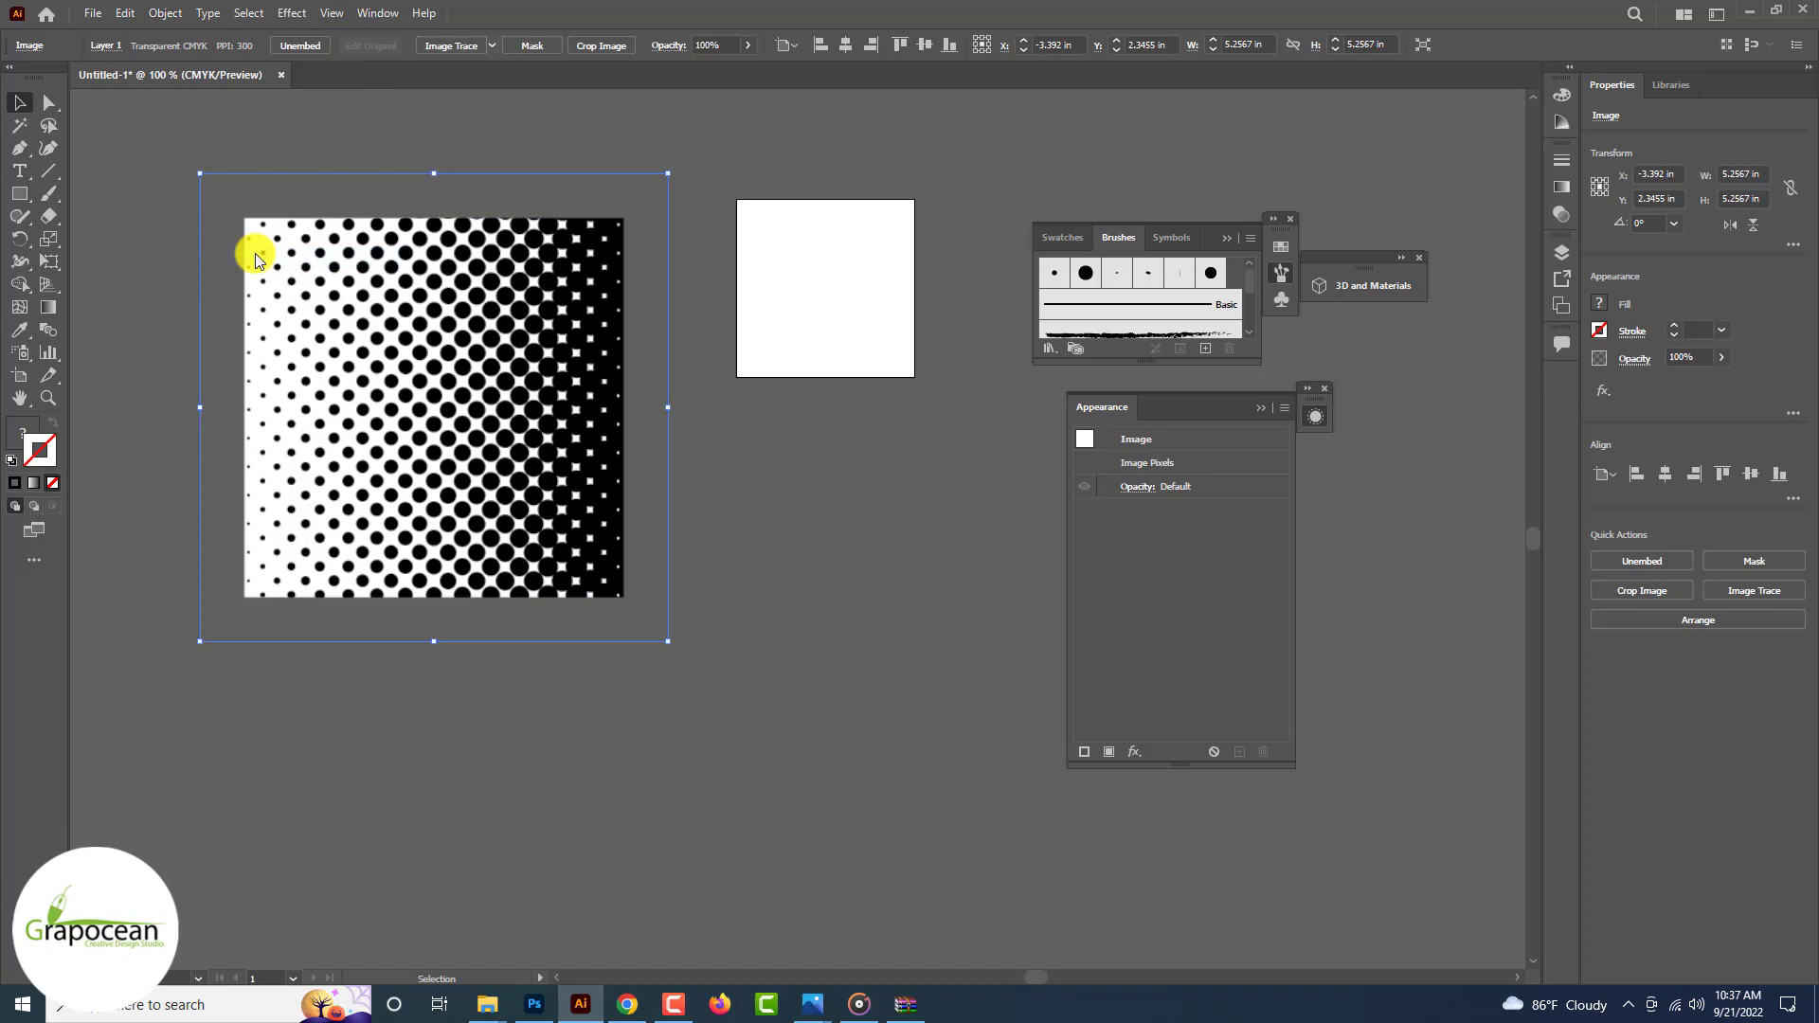
Step: Image-trace the halftone with the 16 Colors preset and expand the tracing into editable paths
{"action": "left_click", "coordinate": [492, 46]}
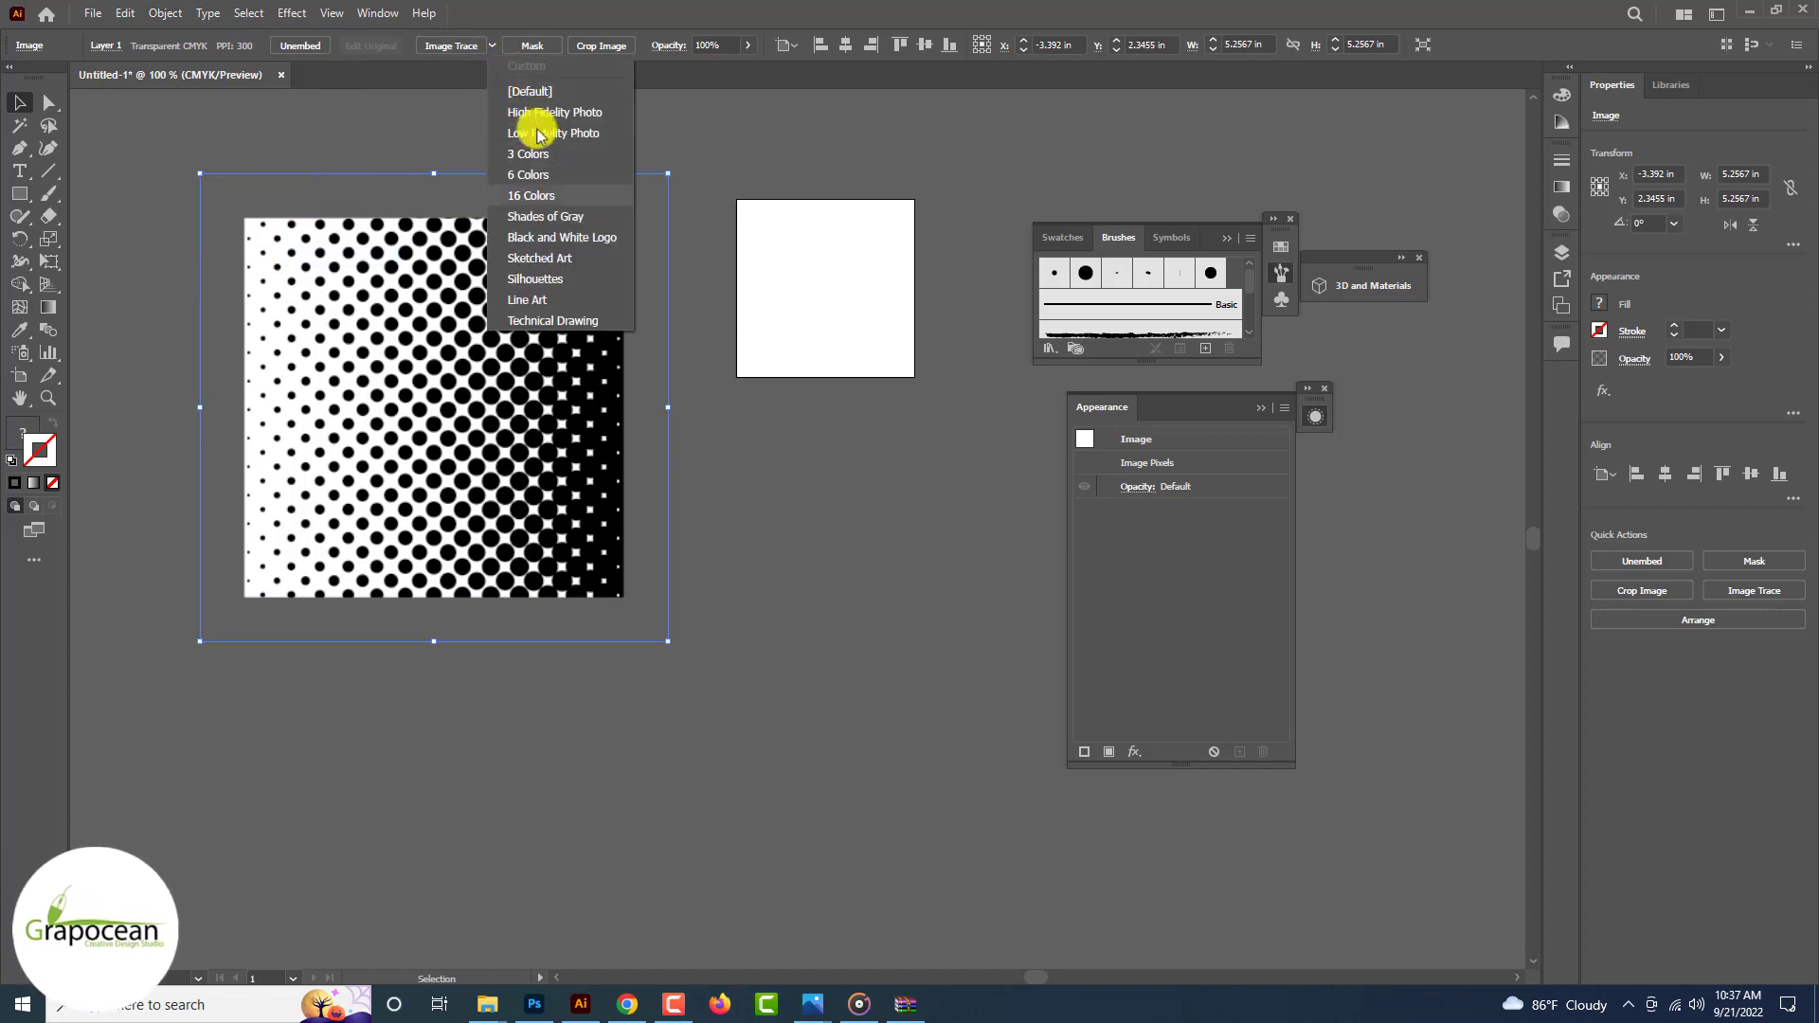
{"action": "left_click", "coordinate": [574, 200]}
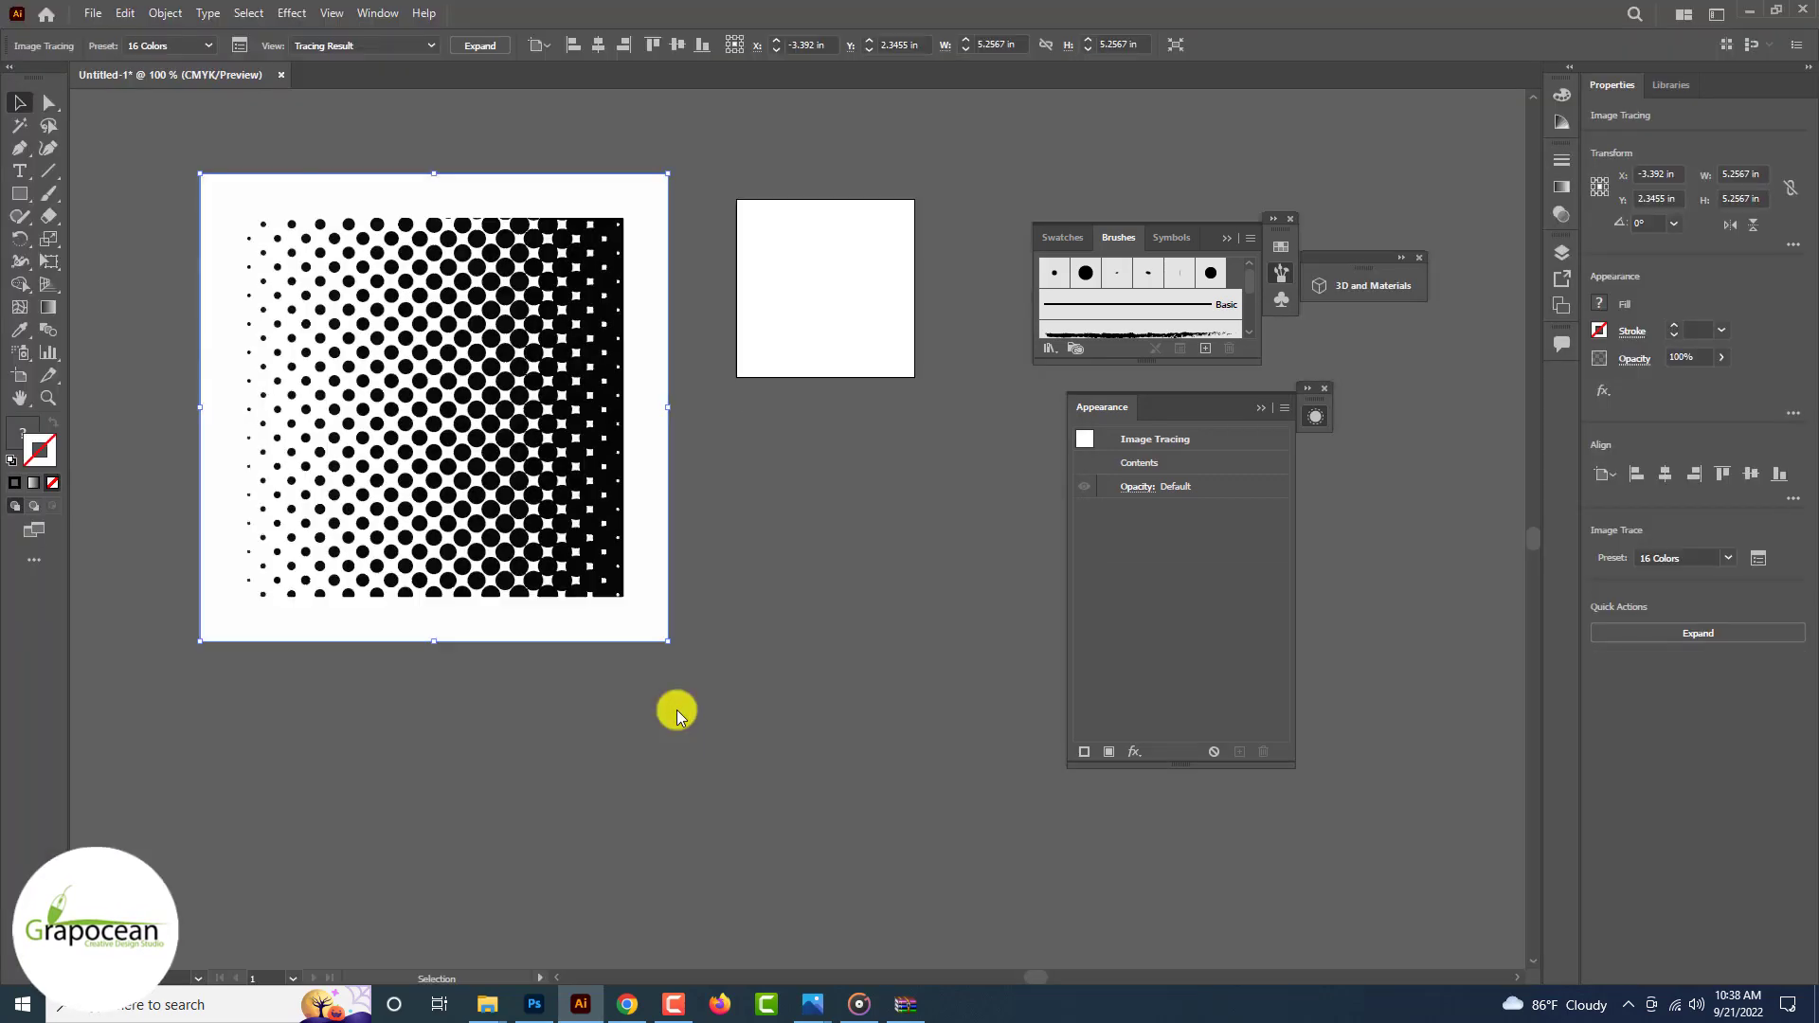
{"action": "mouse_move", "coordinate": [648, 502]}
{"action": "left_mouse_down"}
{"action": "mouse_move", "coordinate": [850, 650]}
{"action": "mouse_move", "coordinate": [442, 406]}
{"action": "left_mouse_up"}
{"action": "right_click", "coordinate": [442, 405]}
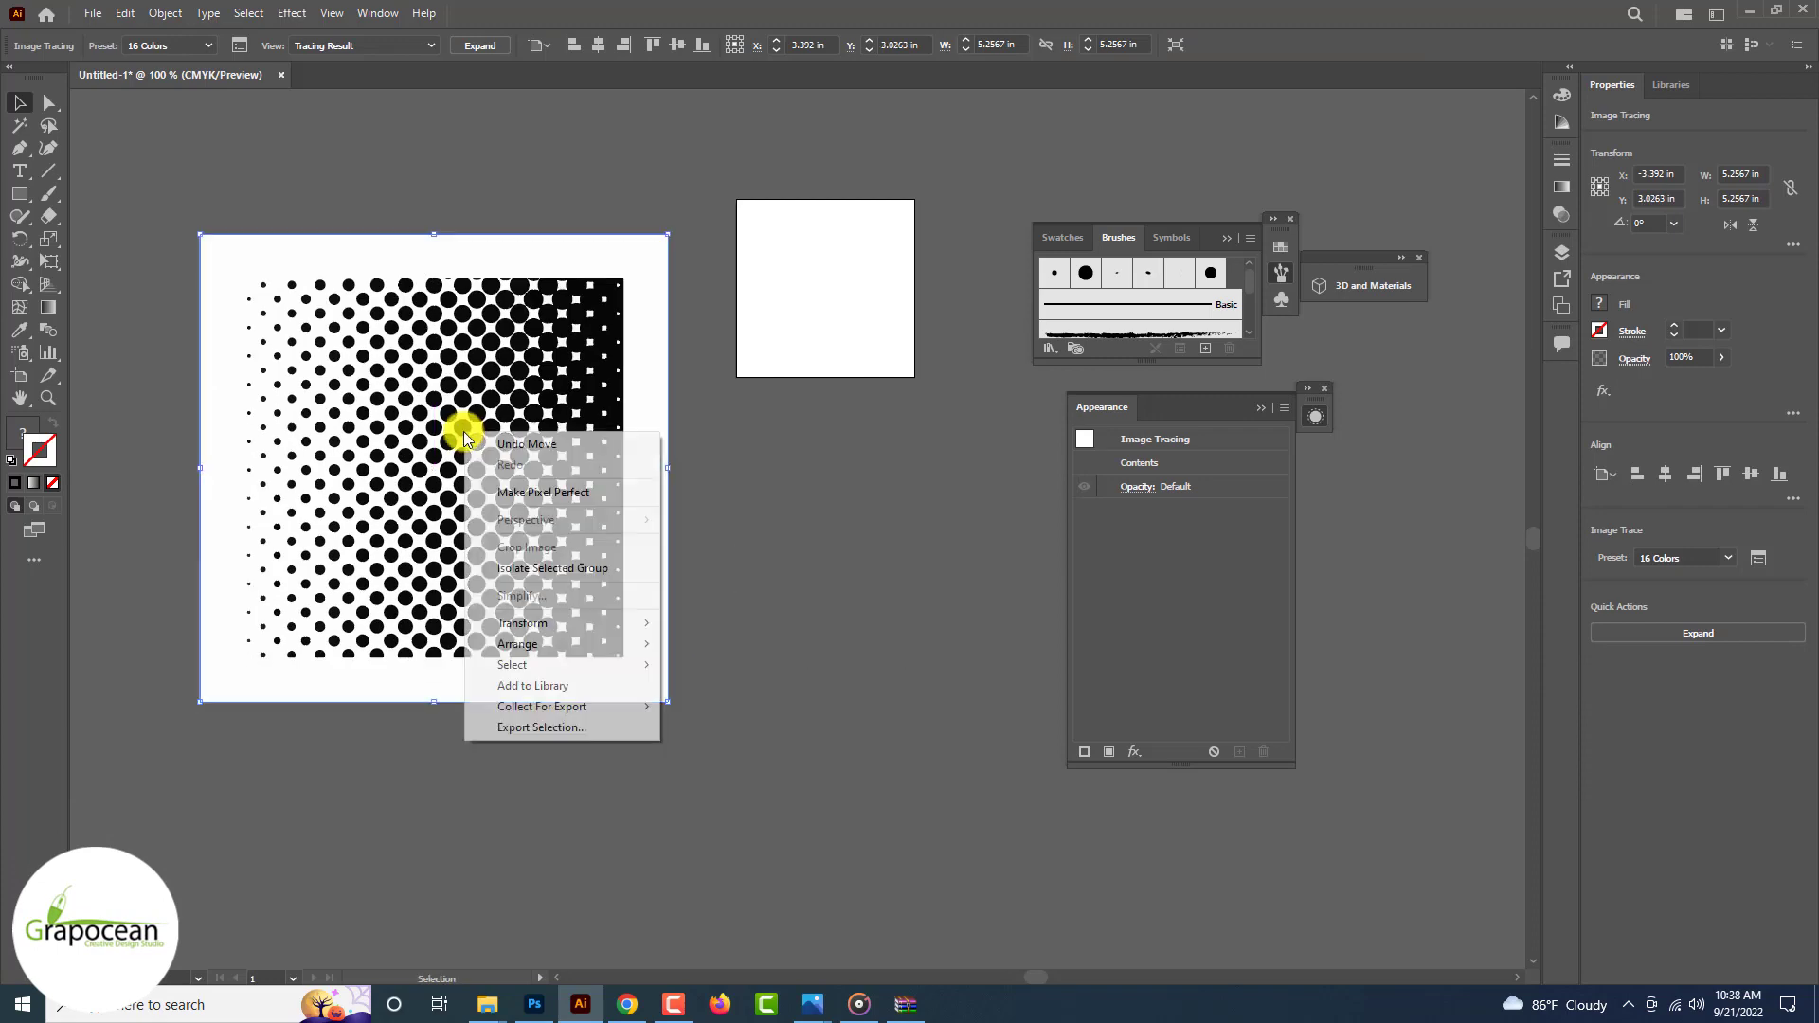
{"action": "left_click", "coordinate": [357, 179]}
{"action": "left_click", "coordinate": [292, 13]}
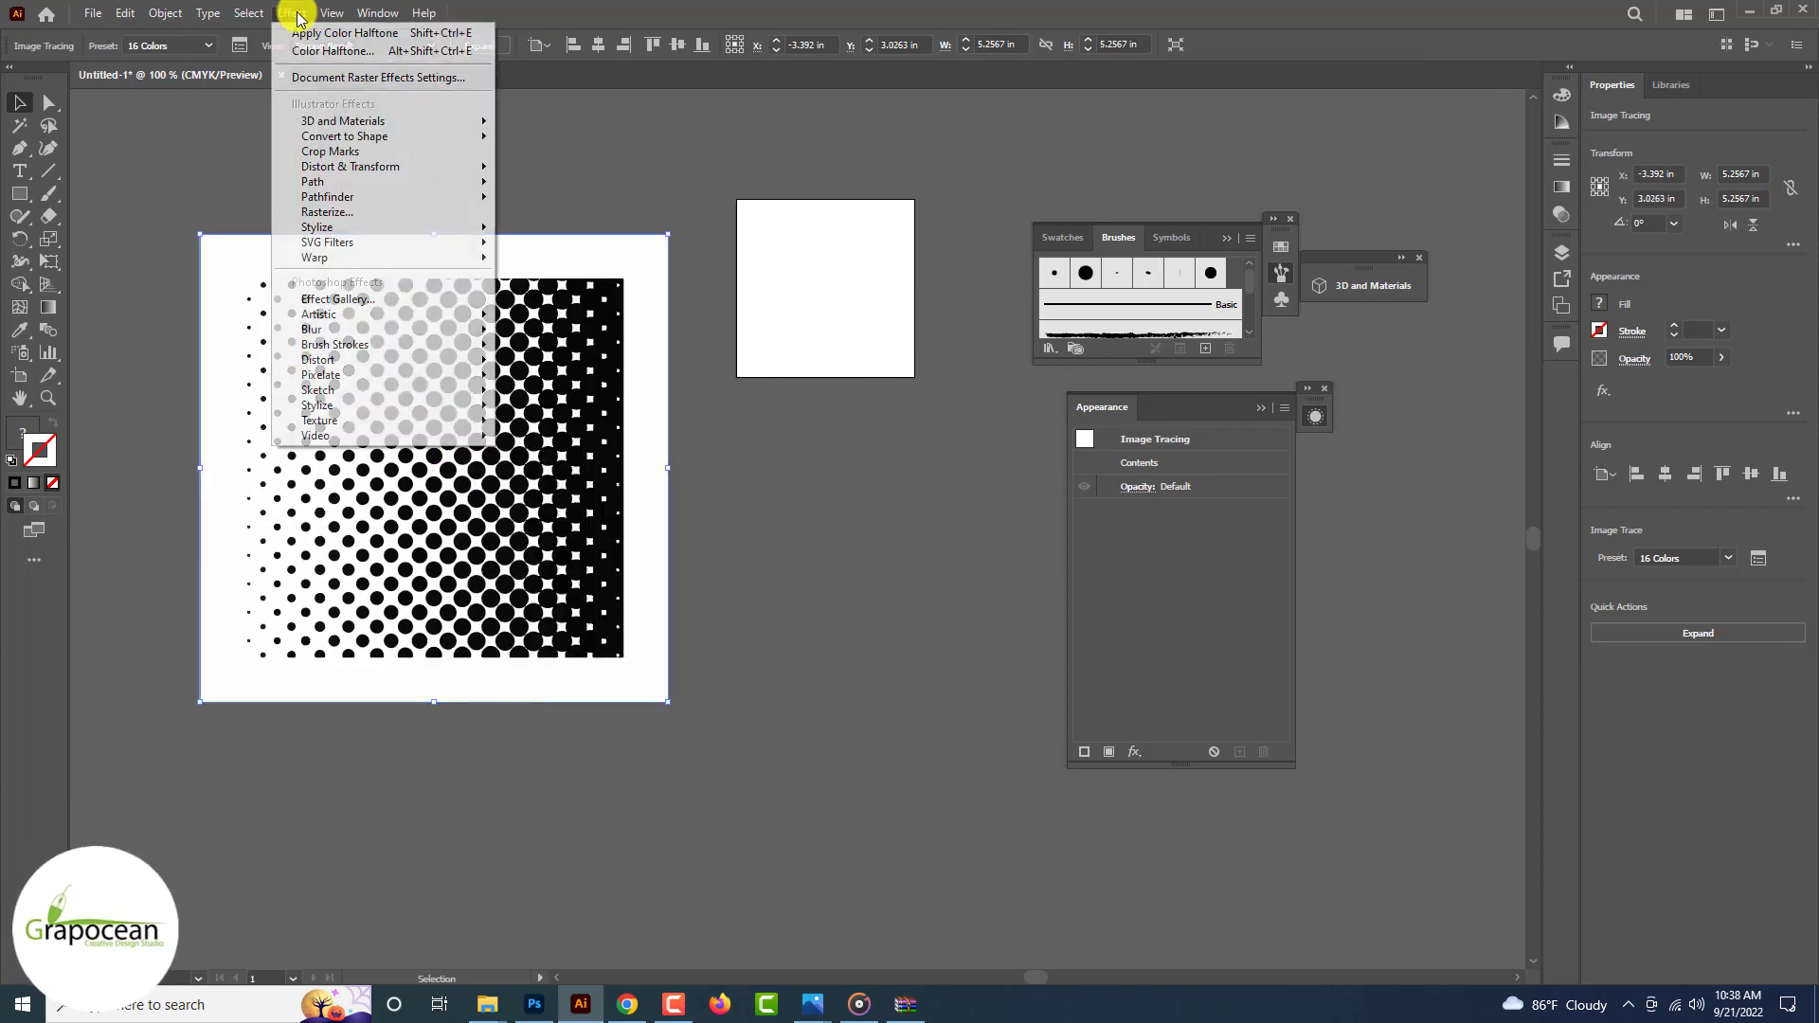
{"action": "mouse_move", "coordinate": [545, 479]}
{"action": "left_mouse_down"}
{"action": "mouse_move", "coordinate": [580, 491]}
{"action": "mouse_move", "coordinate": [550, 486]}
{"action": "left_mouse_up"}
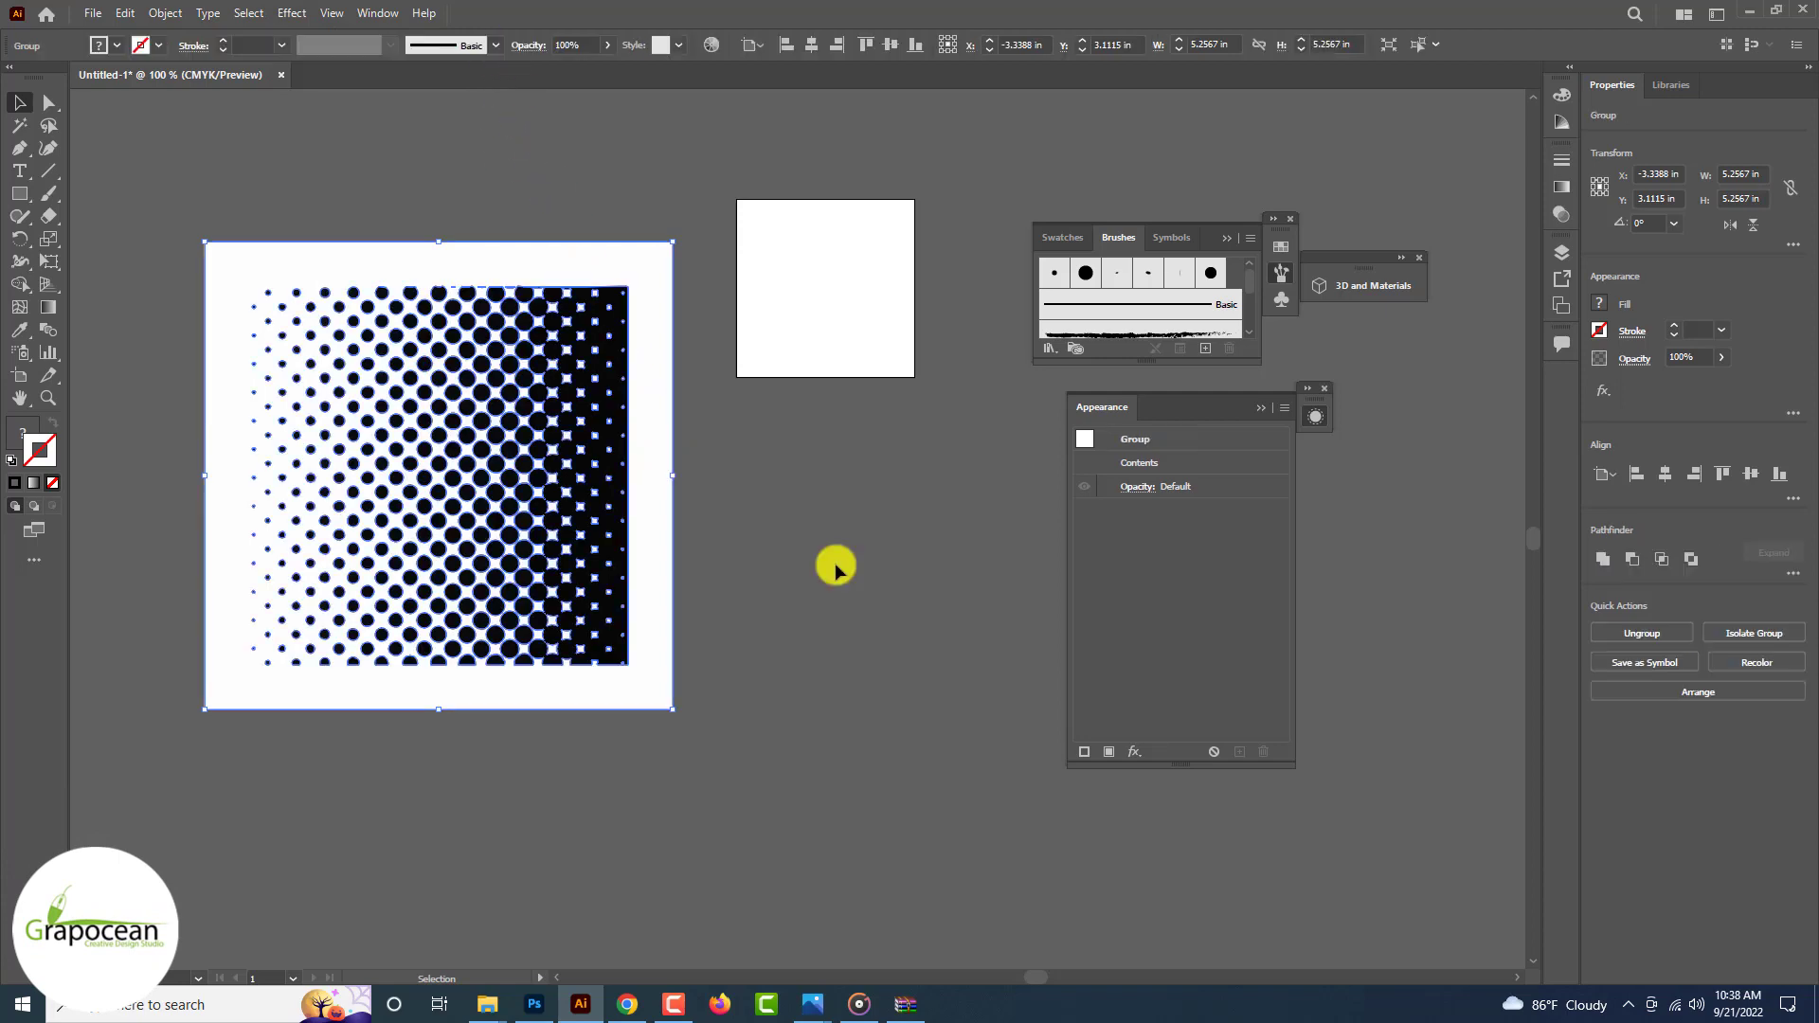
Step: Ungroup the expanded halftone and delete the white background compound path behind the dots
{"action": "mouse_move", "coordinate": [650, 552]}
{"action": "left_mouse_down"}
{"action": "mouse_move", "coordinate": [658, 502]}
{"action": "mouse_move", "coordinate": [771, 532]}
{"action": "left_mouse_up"}
{"action": "right_click", "coordinate": [604, 467]}
{"action": "left_click", "coordinate": [722, 623]}
{"action": "left_click", "coordinate": [900, 616]}
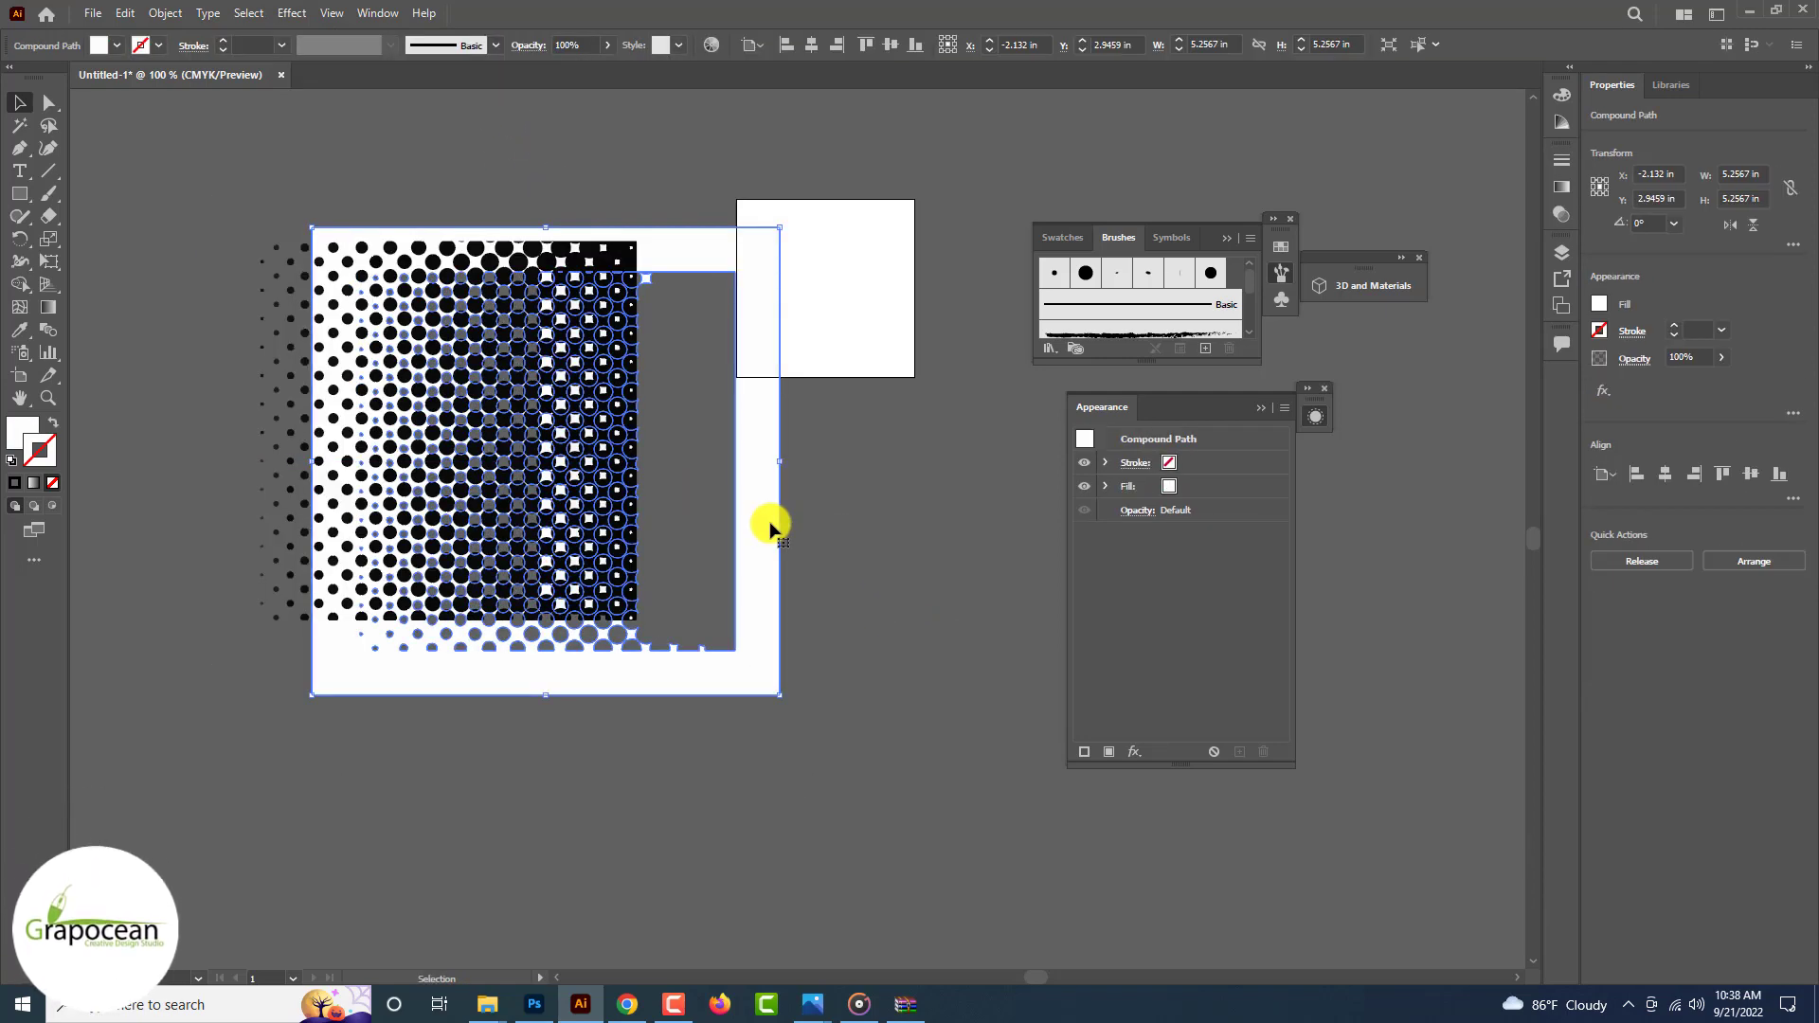
{"action": "key", "text": "Delete"}
Step: Select the remaining white shapes in the dark part of the pattern with the Magic Wand and delete them
{"action": "left_click", "coordinate": [20, 126]}
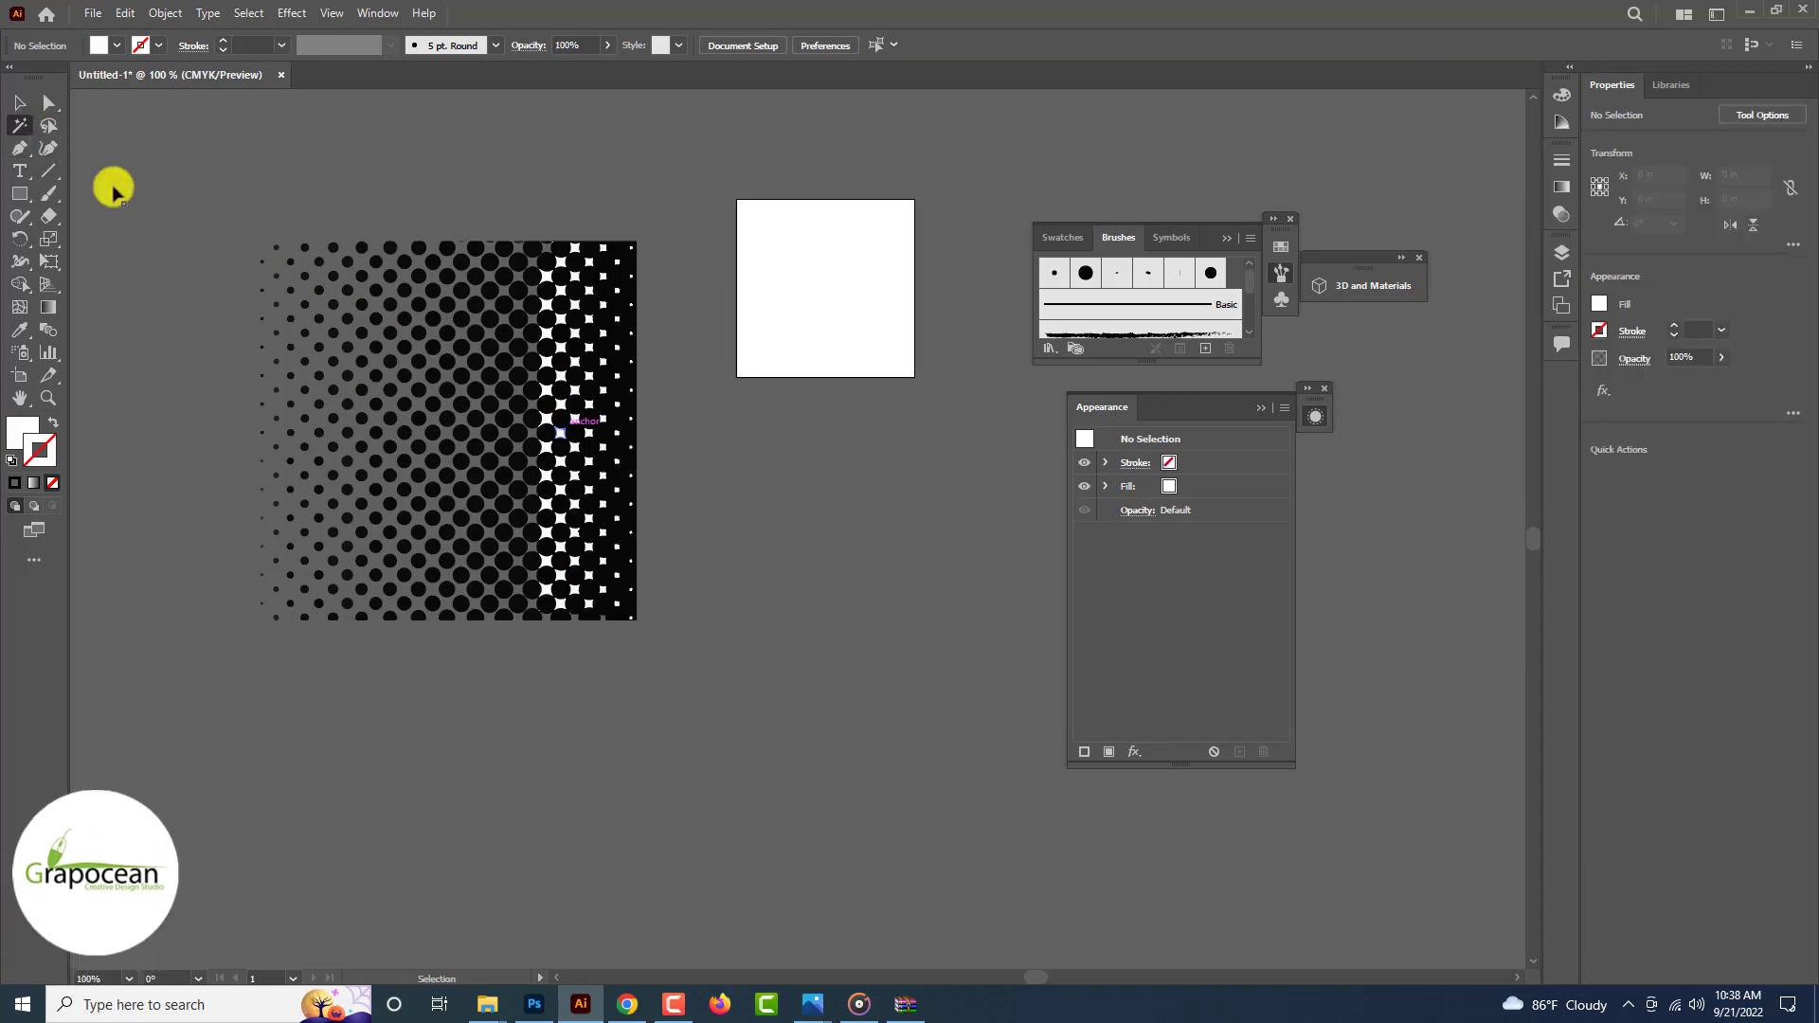
{"action": "scroll", "coordinate": [569, 426], "scroll_direction": "up", "scroll_amount": 3}
{"action": "left_click", "coordinate": [508, 489]}
{"action": "key", "text": "Delete"}
{"action": "key", "text": "ctrl+minus"}
{"action": "key", "text": "ctrl+minus"}
{"action": "key", "text": "ctrl+minus"}
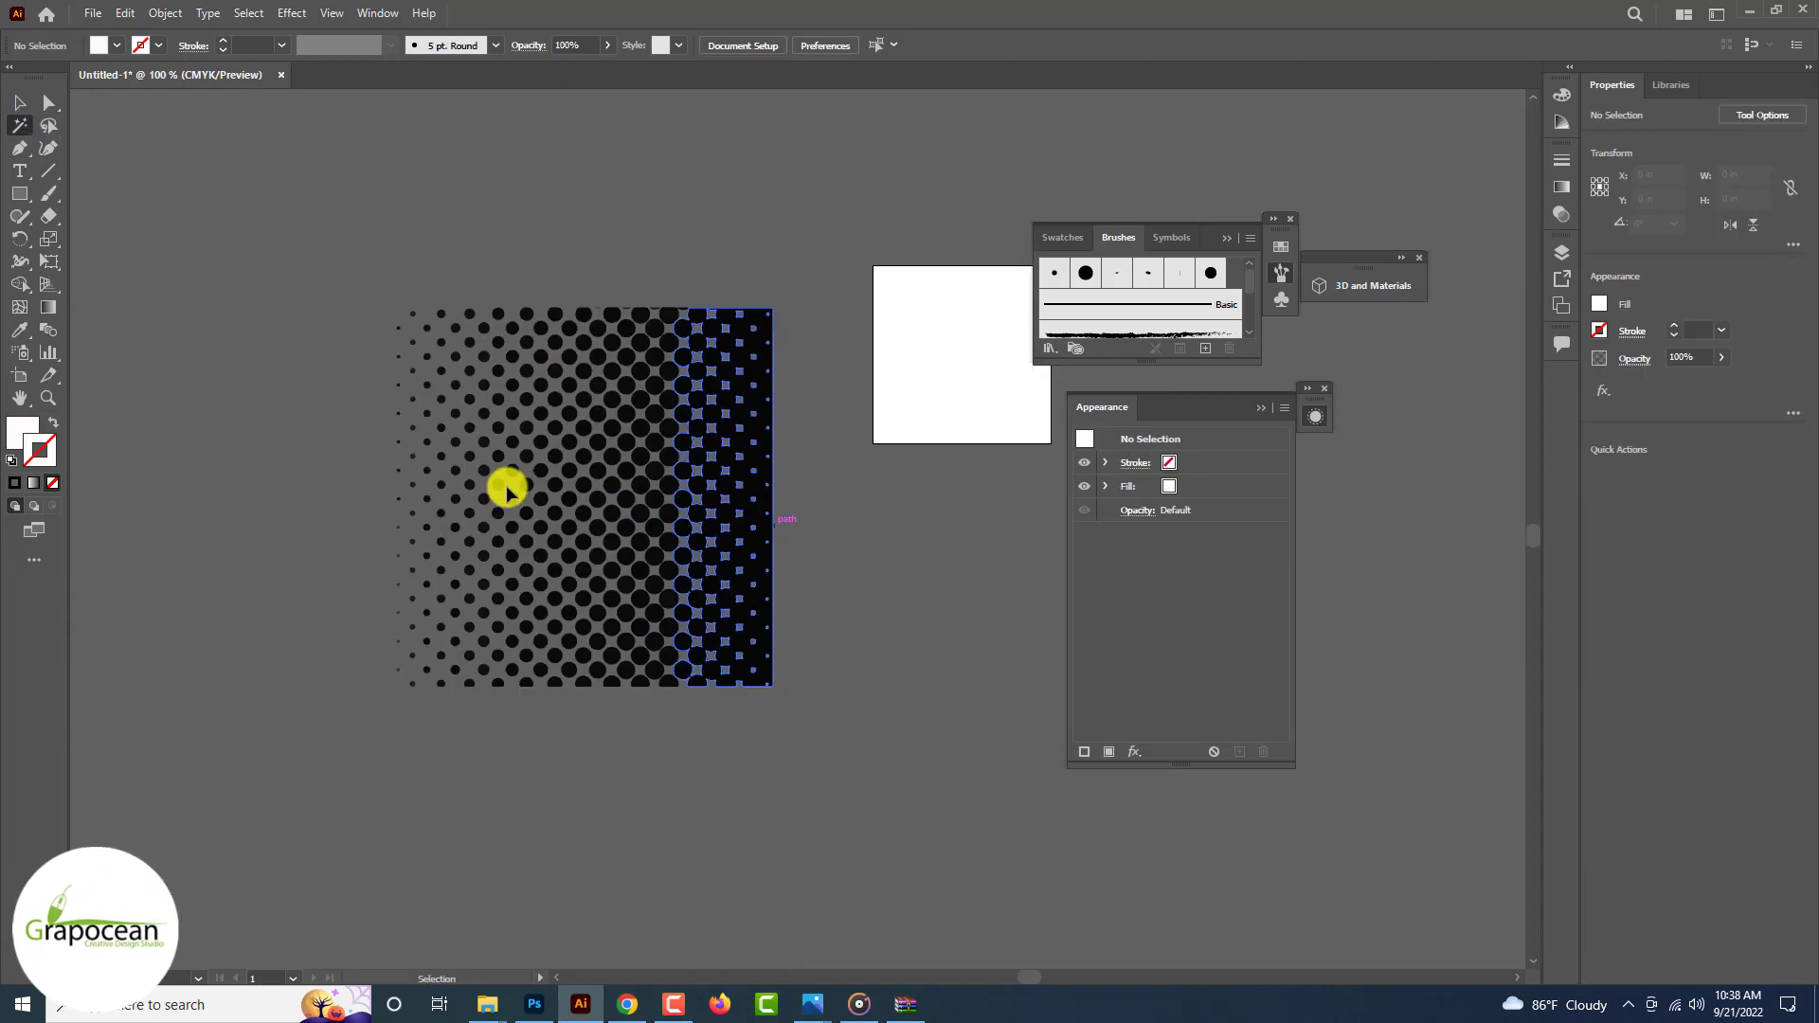
Step: Separate the merged black compound path at the halftone's right side from the round dots and delete it
{"action": "left_click", "coordinate": [748, 454]}
{"action": "left_click", "coordinate": [49, 102]}
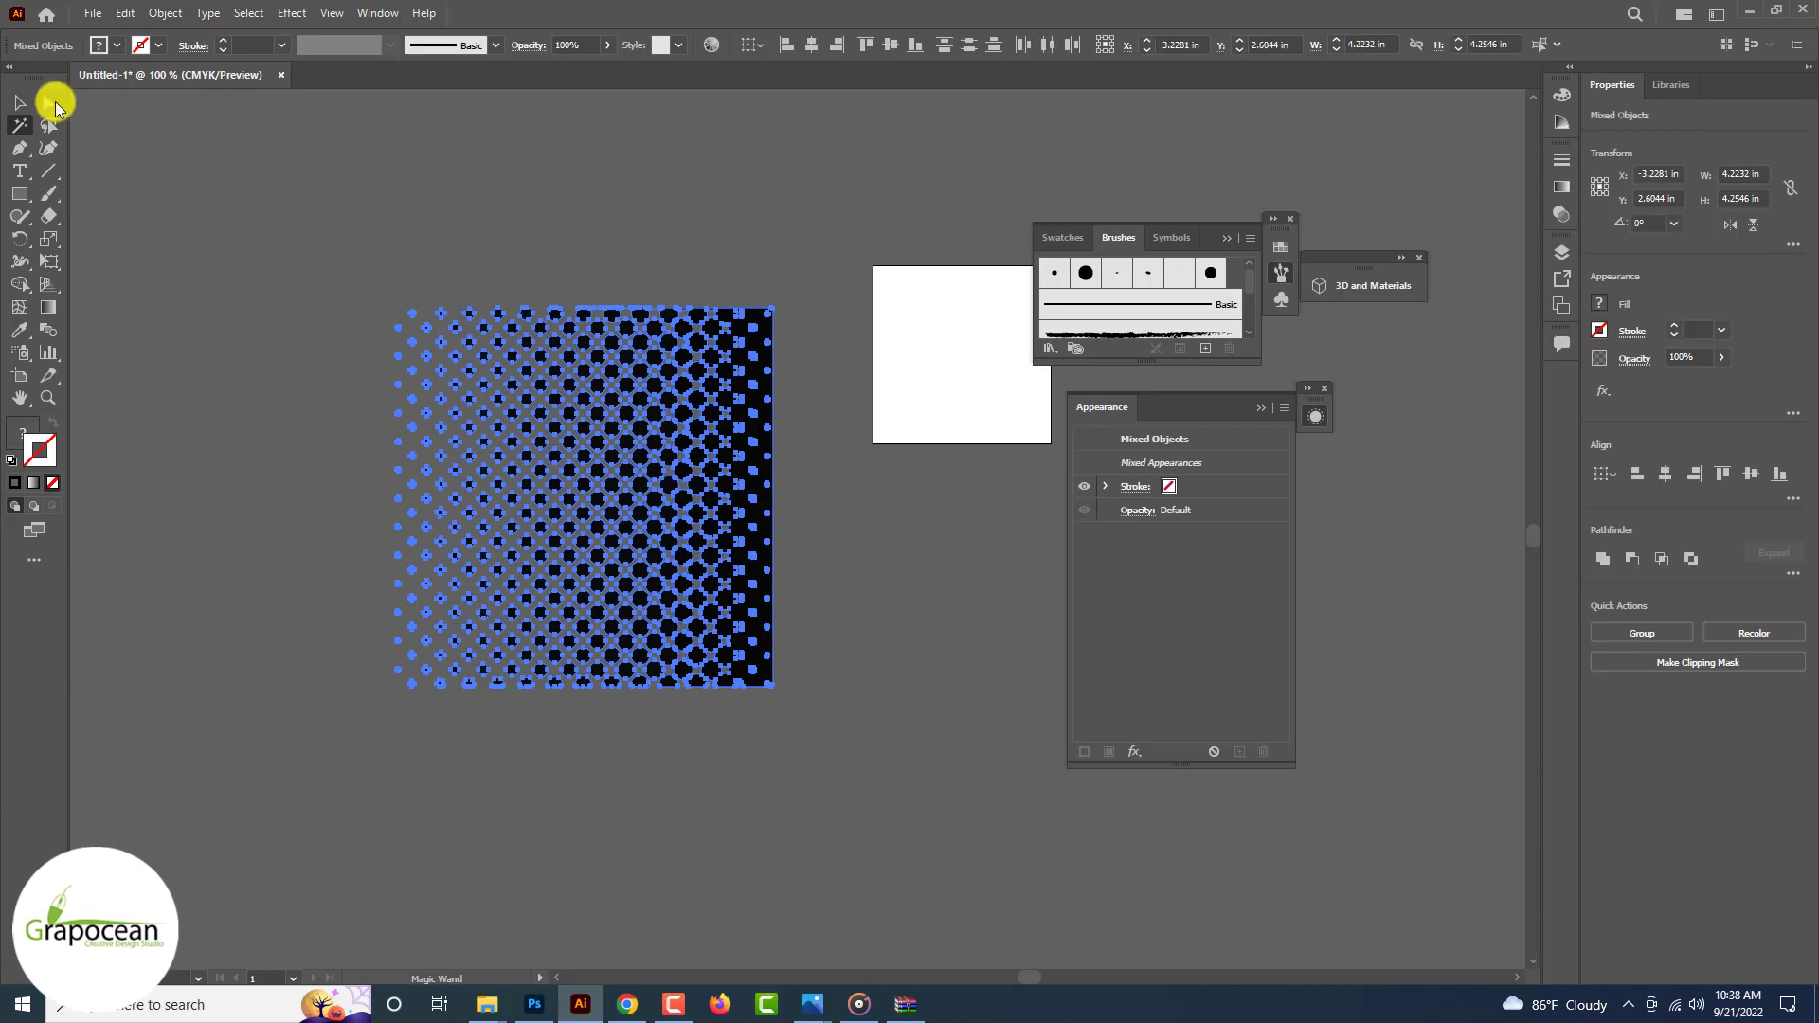
{"action": "left_click", "coordinate": [435, 345]}
{"action": "left_click", "coordinate": [744, 435]}
{"action": "left_click_drag", "start_coordinate": [744, 435], "coordinate": [862, 525]}
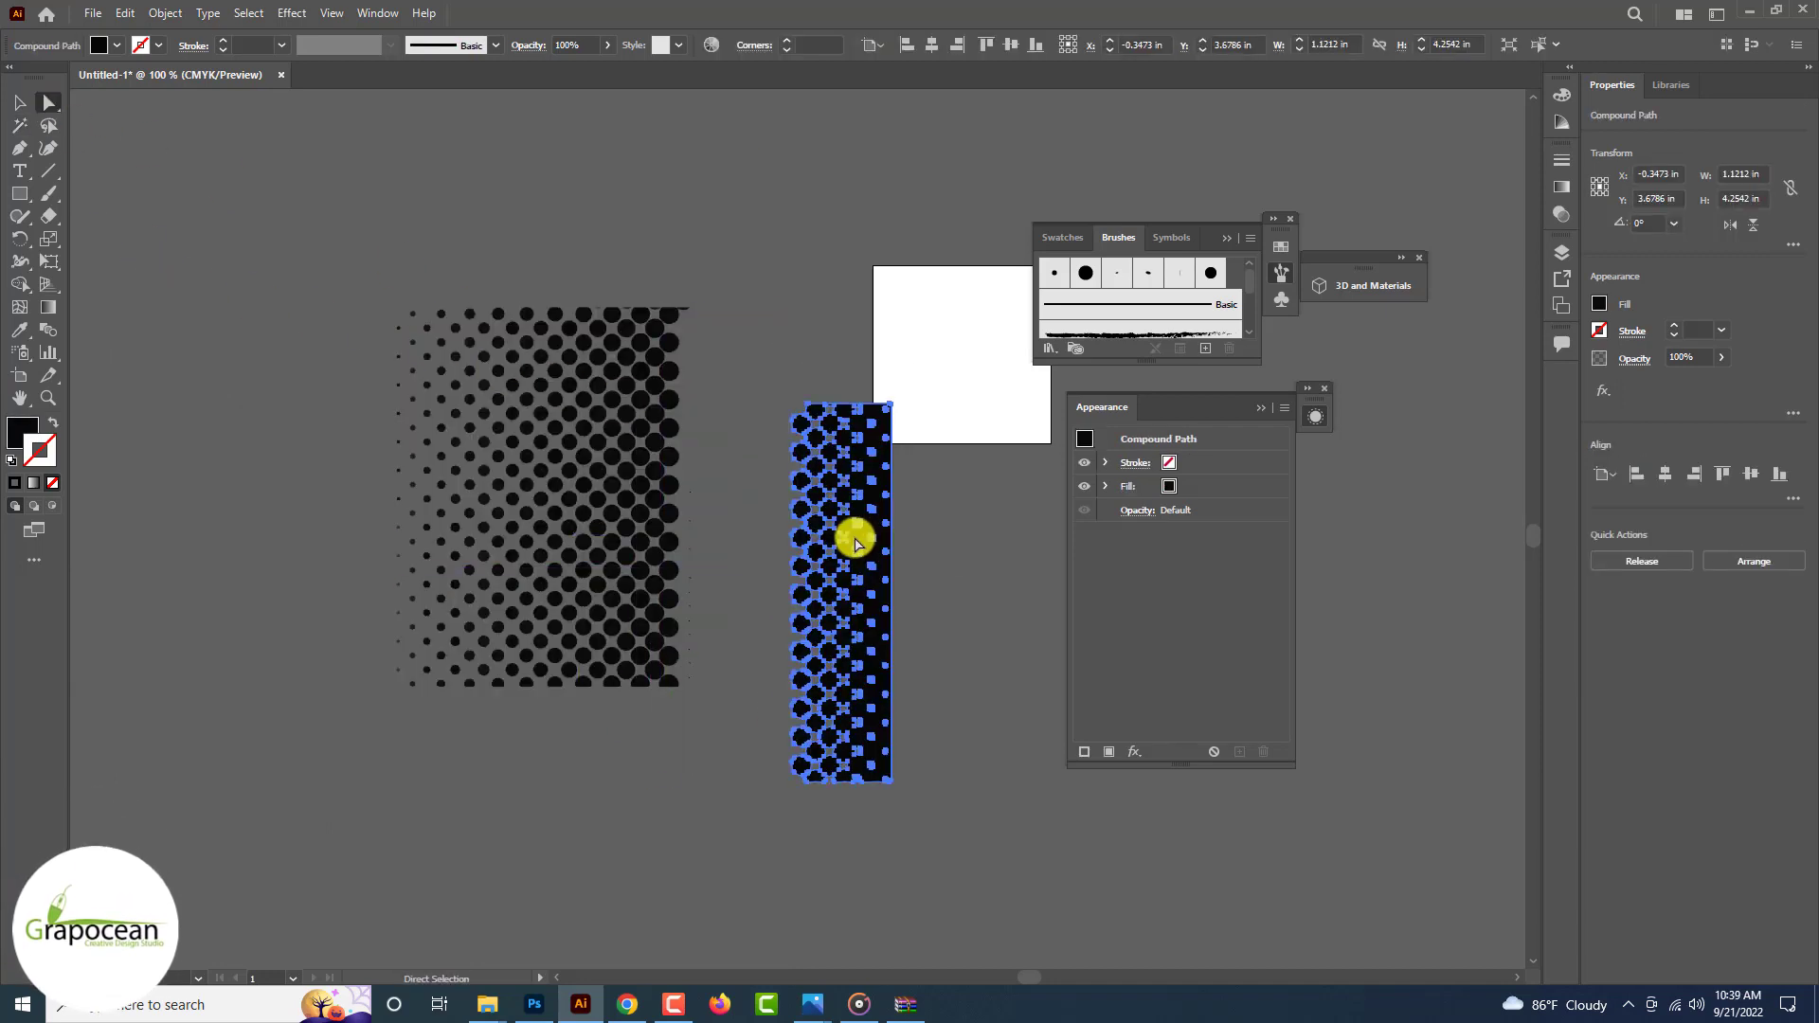
{"action": "key", "text": "Delete"}
Step: Delete the small leftover slivers between the dots along the halftone's upper edge with the Direct Selection tool
{"action": "scroll", "coordinate": [711, 419], "scroll_direction": "up", "scroll_amount": 4}
{"action": "left_click", "coordinate": [616, 335]}
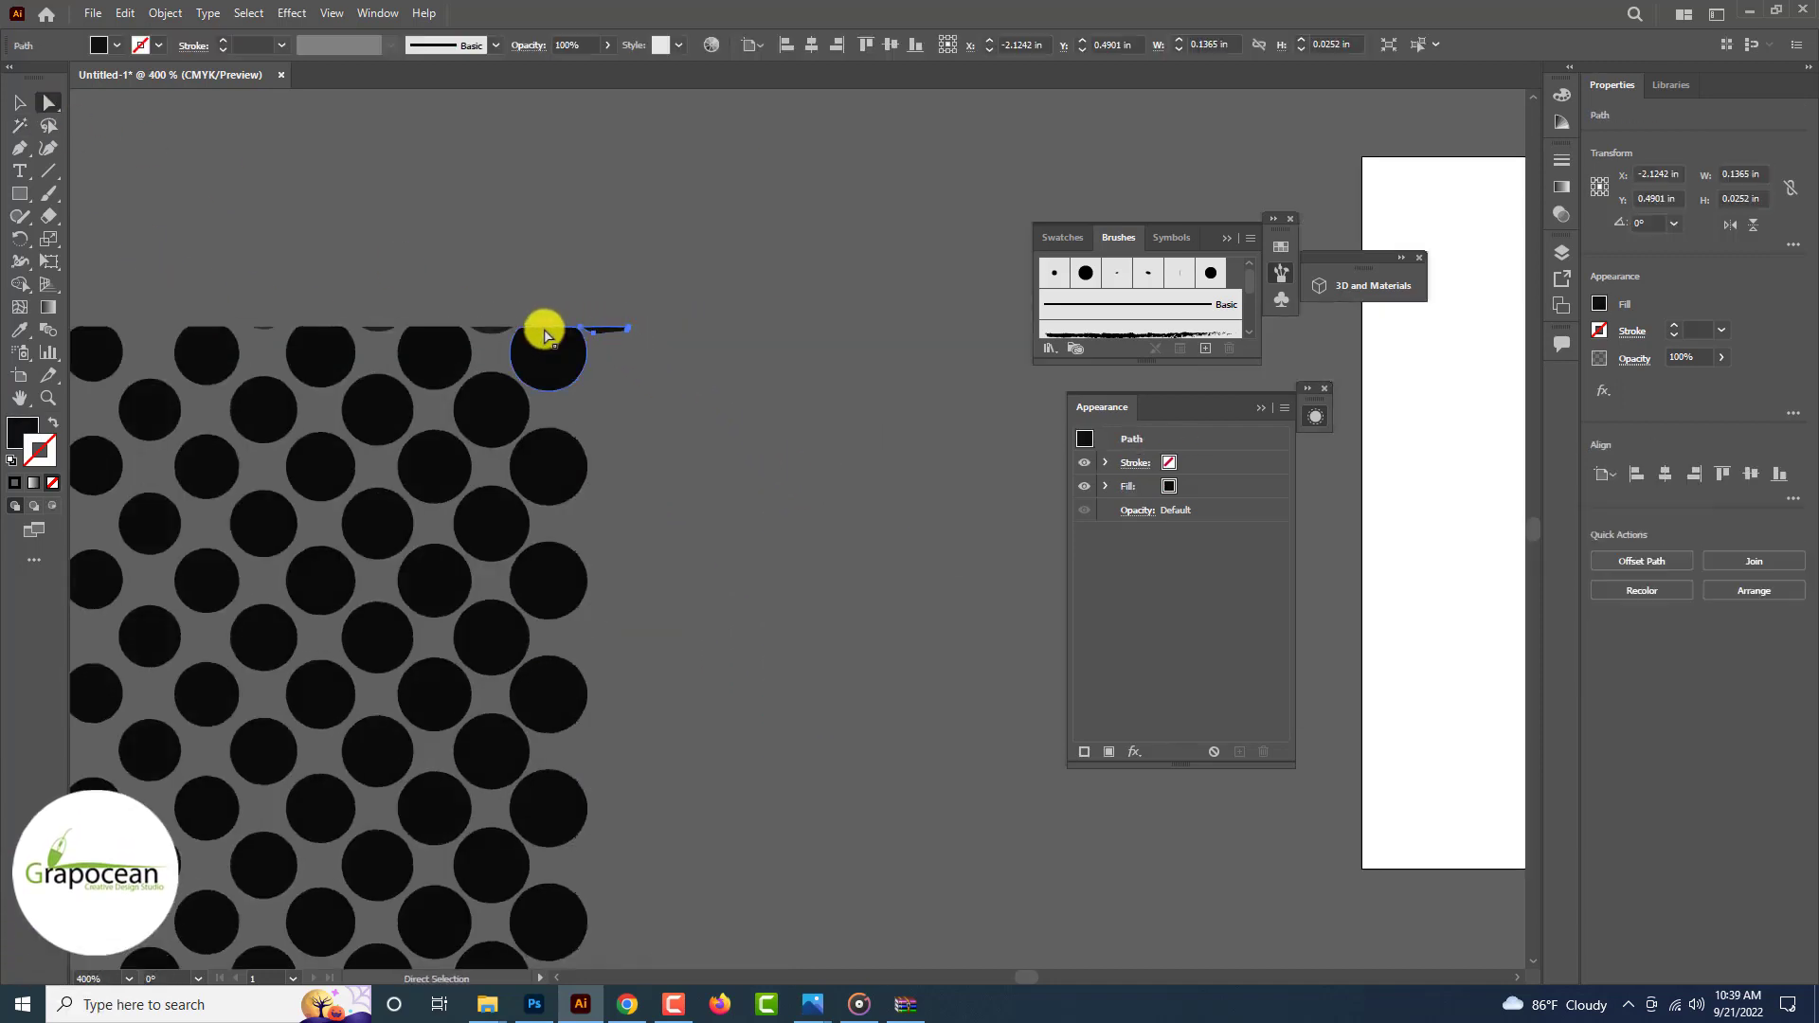
{"action": "left_click", "coordinate": [499, 330]}
{"action": "left_click_drag", "start_coordinate": [658, 350], "coordinate": [617, 291]}
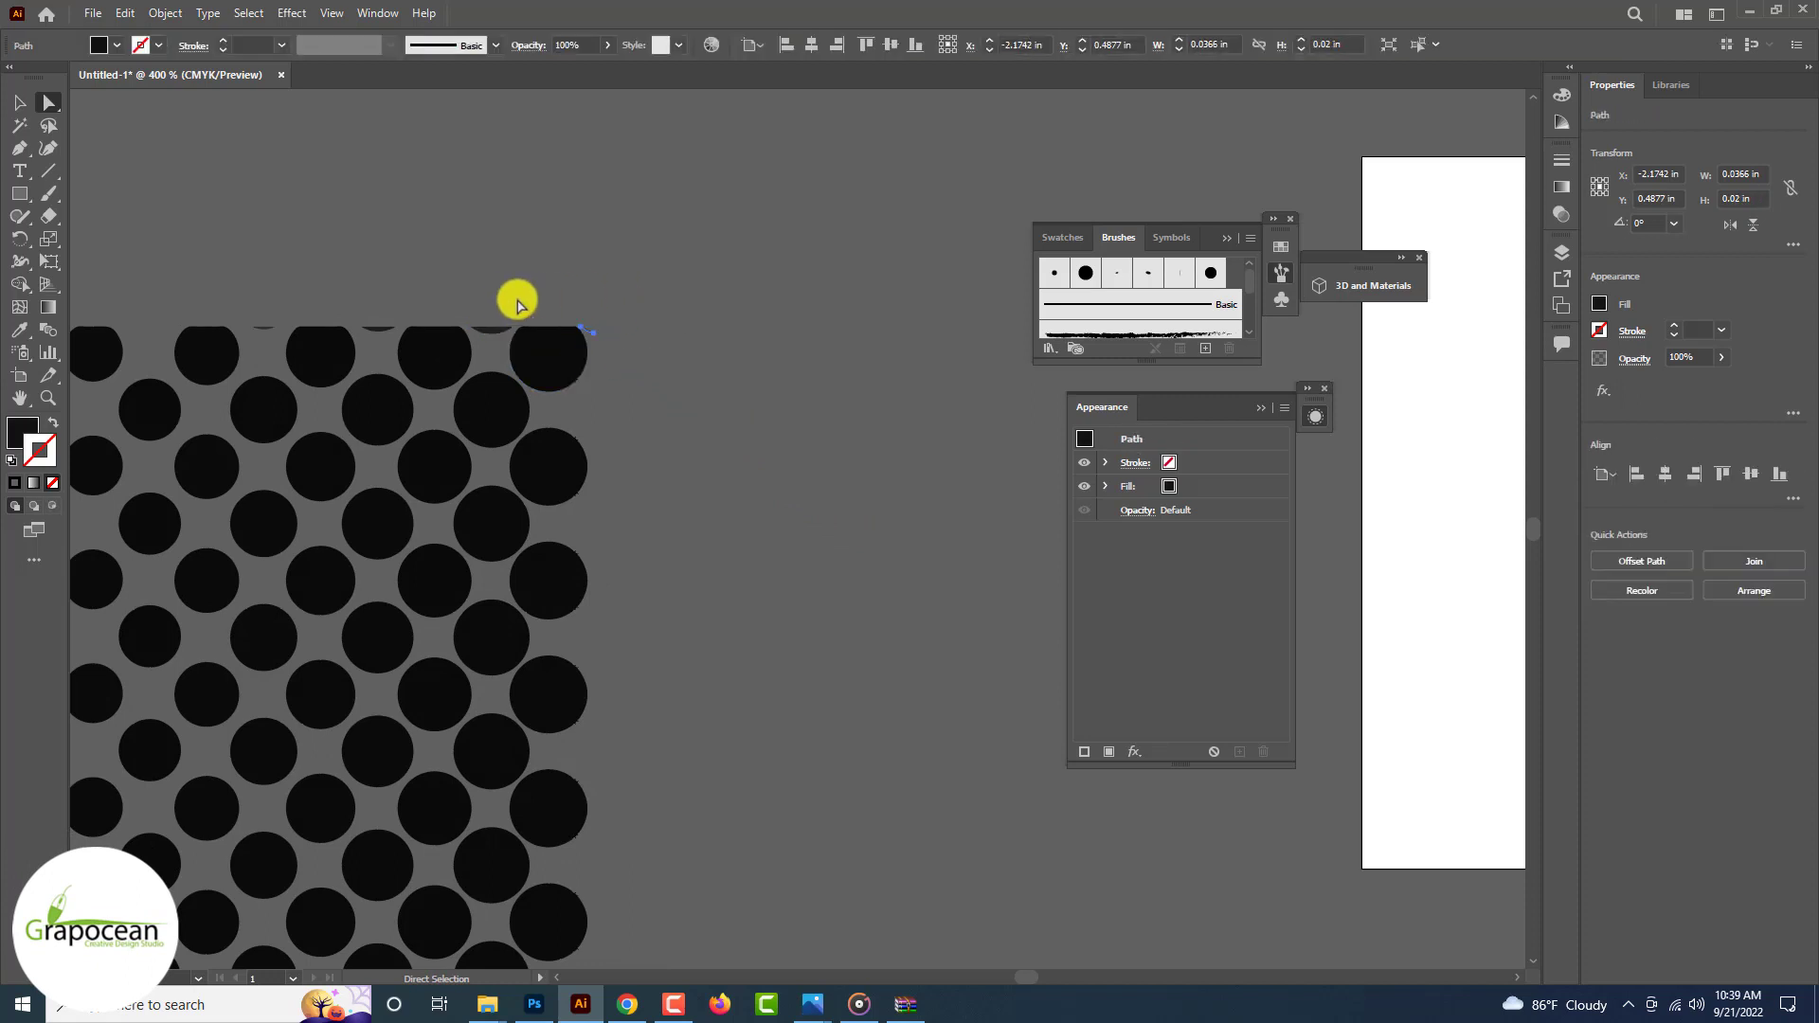
{"action": "left_click_drag", "start_coordinate": [374, 293], "coordinate": [383, 353]}
{"action": "key", "text": "Delete"}
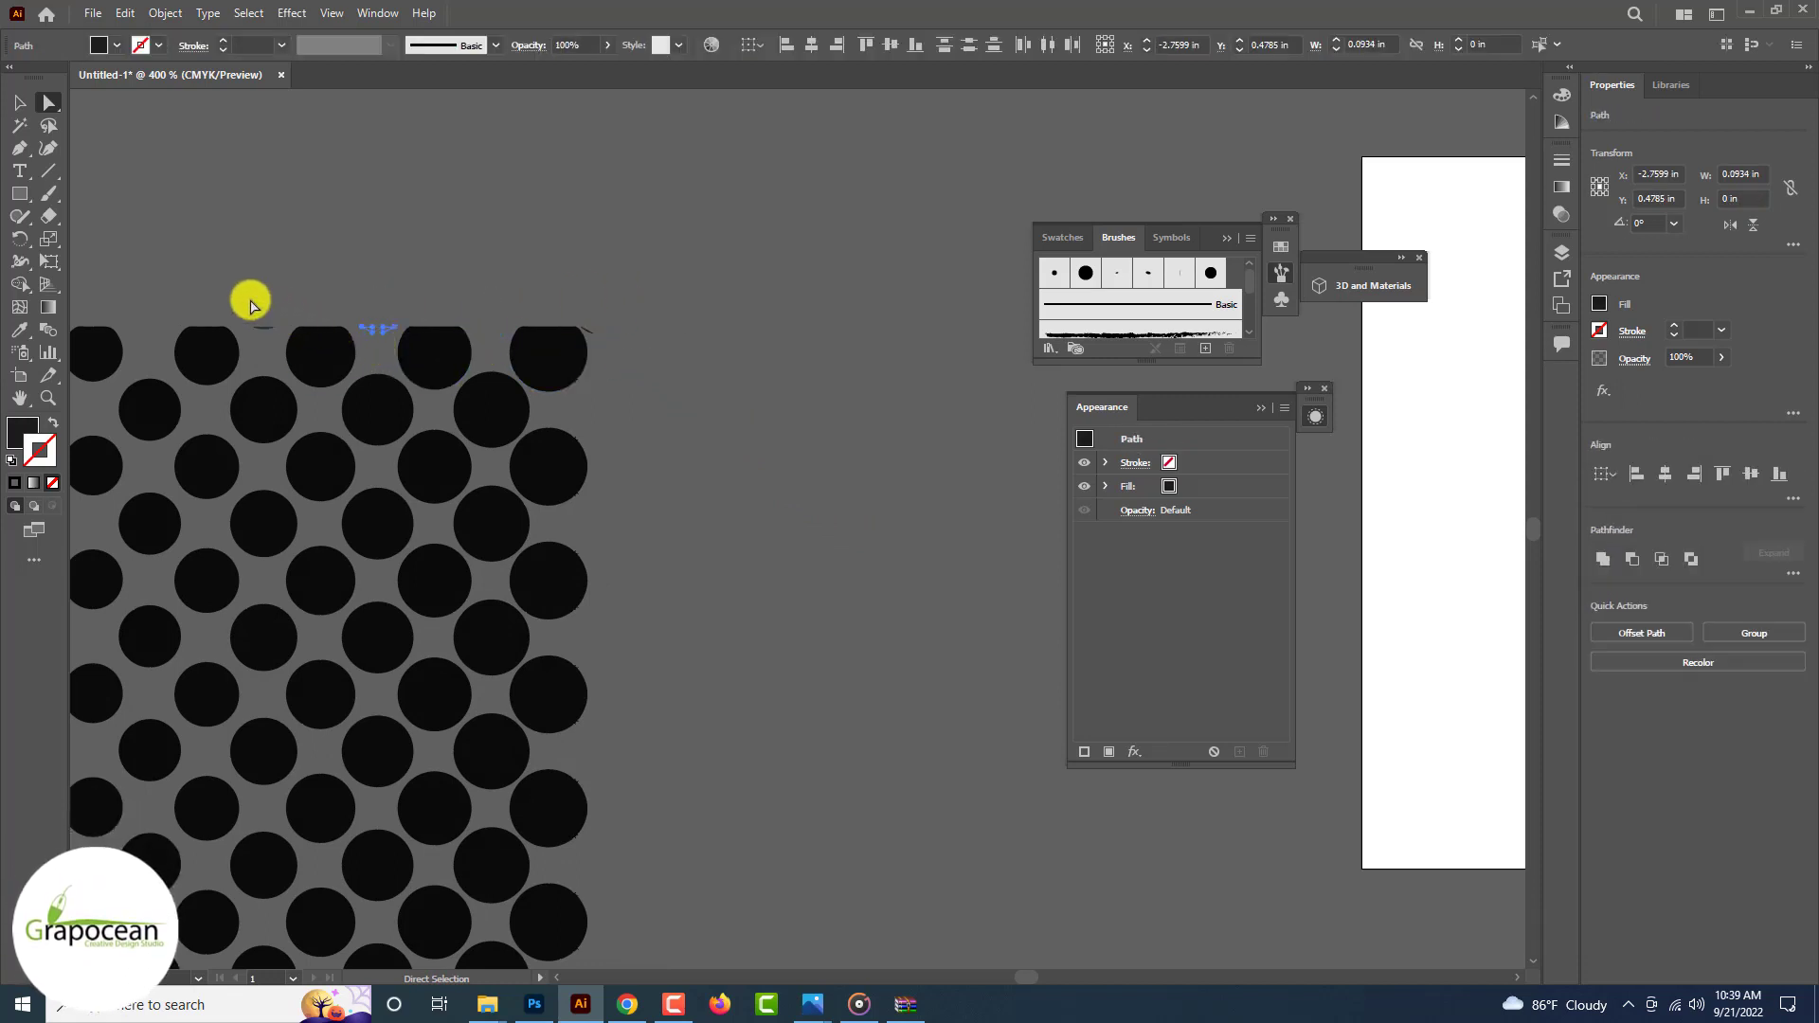
{"action": "left_click_drag", "start_coordinate": [250, 300], "coordinate": [265, 344]}
{"action": "key", "text": "Delete"}
{"action": "left_click", "coordinate": [629, 353]}
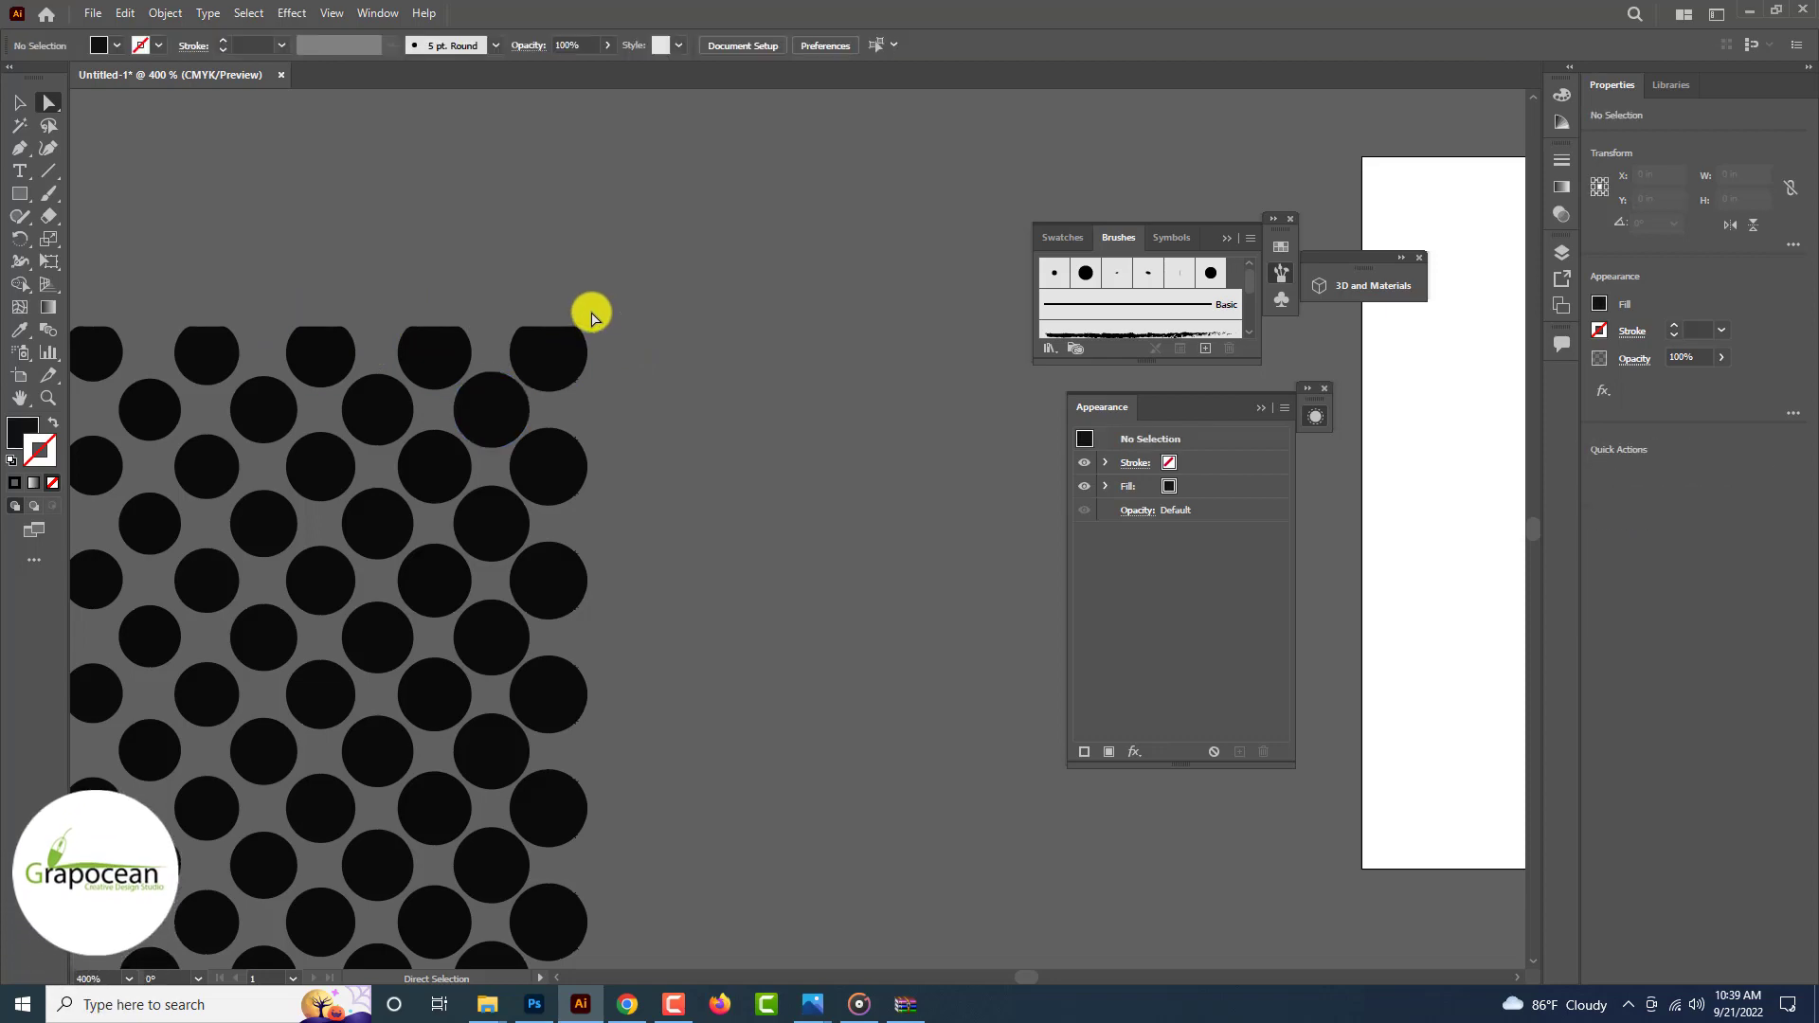
Step: Select all the remaining halftone dots and group them into one object
{"action": "key", "text": "ctrl+plus"}
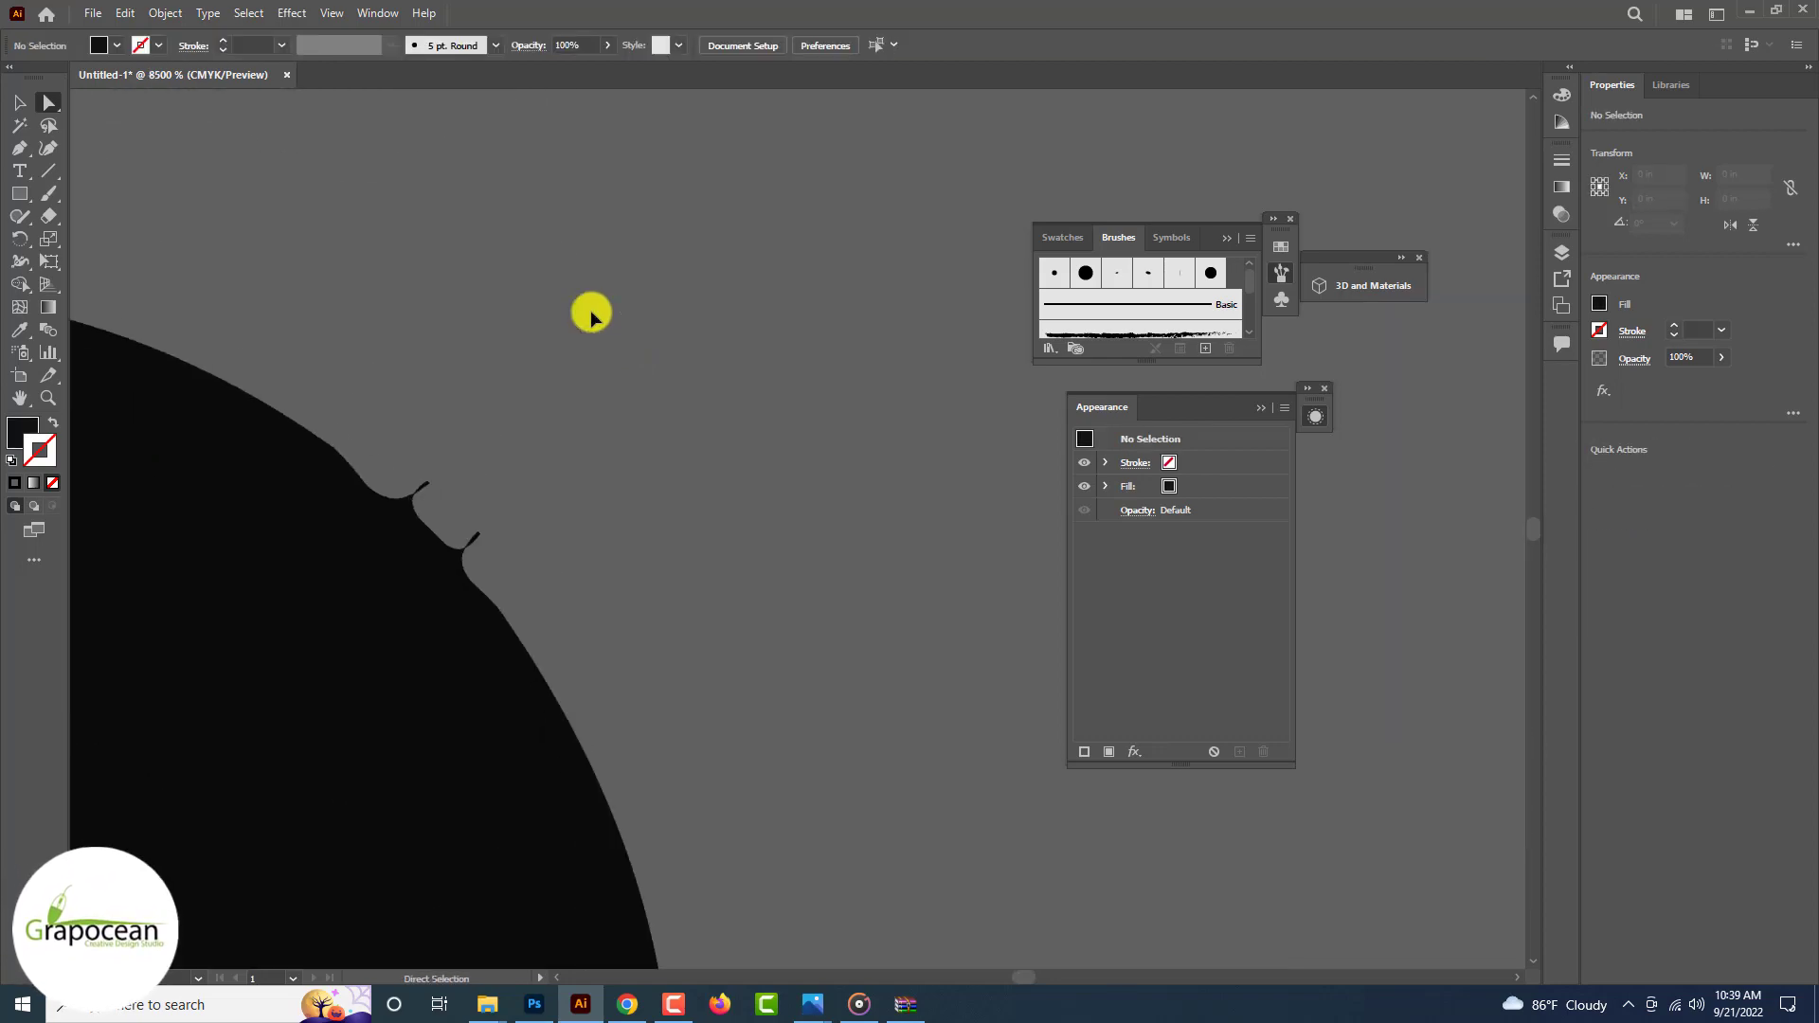
{"action": "key", "text": "ctrl+minus"}
{"action": "key", "text": "ctrl+minus"}
{"action": "key", "text": "ctrl+minus"}
{"action": "key", "text": "ctrl+minus"}
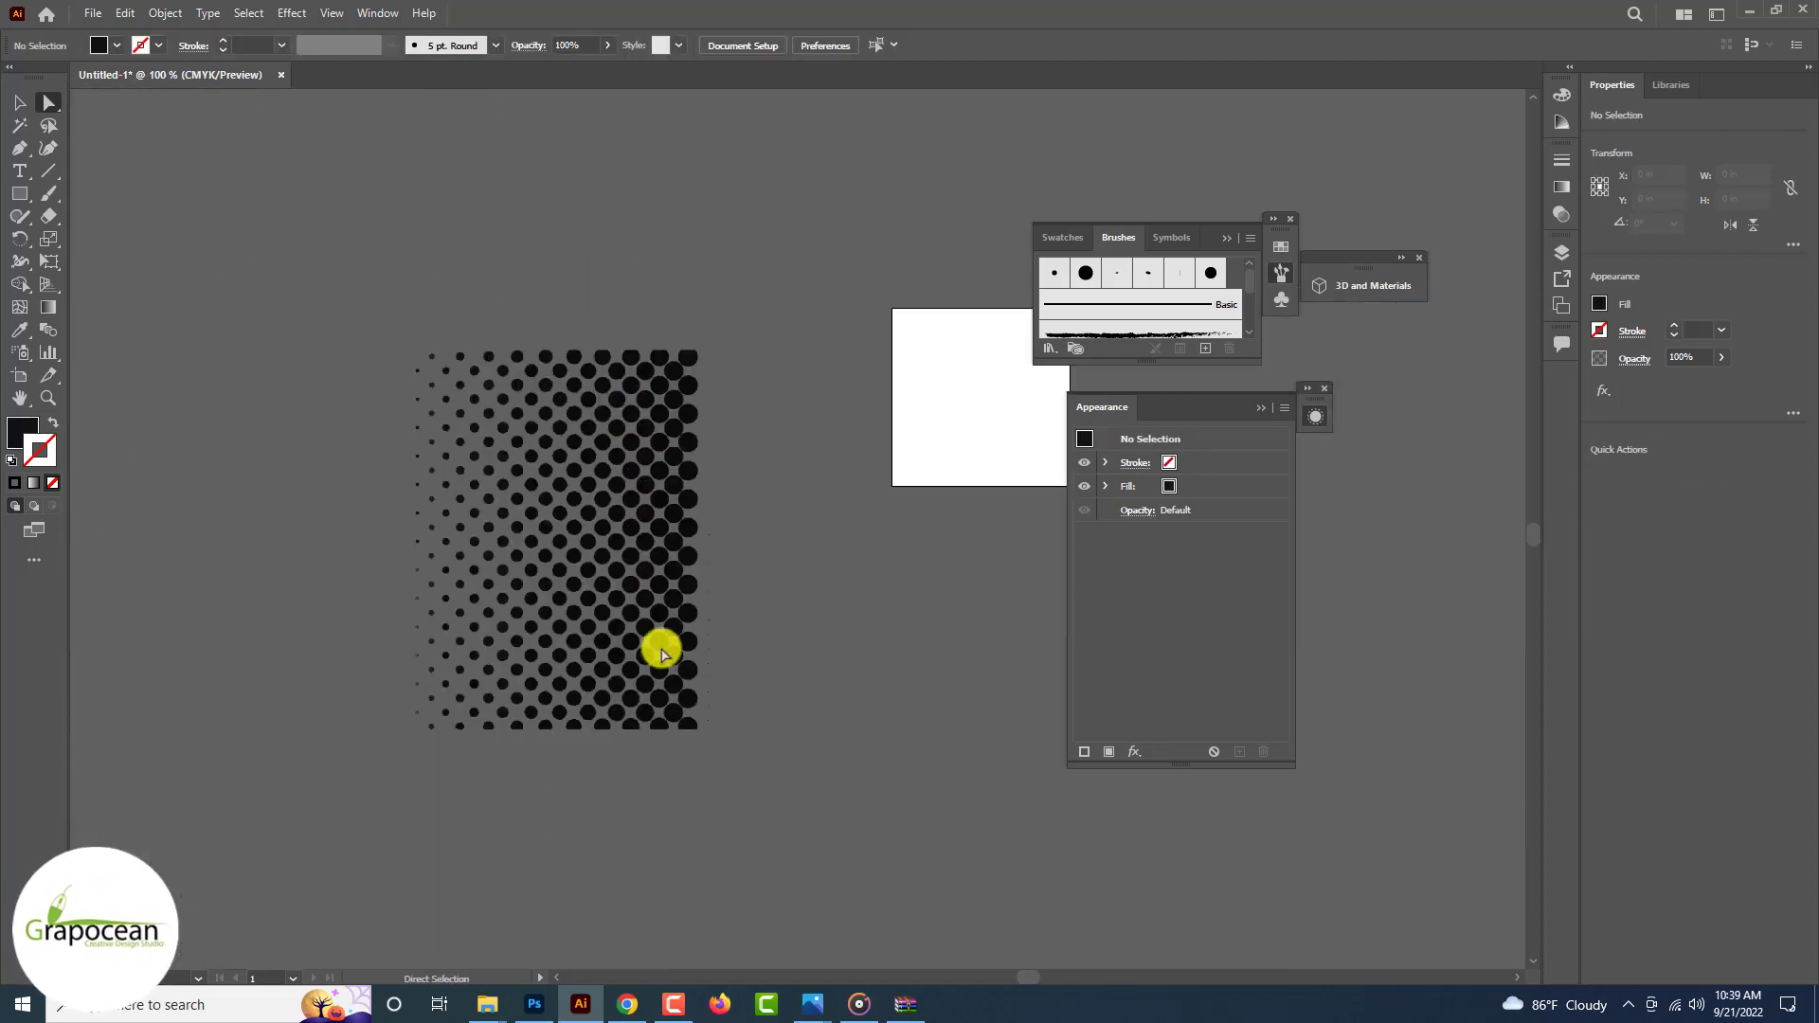
{"action": "key", "text": "ctrl+a"}
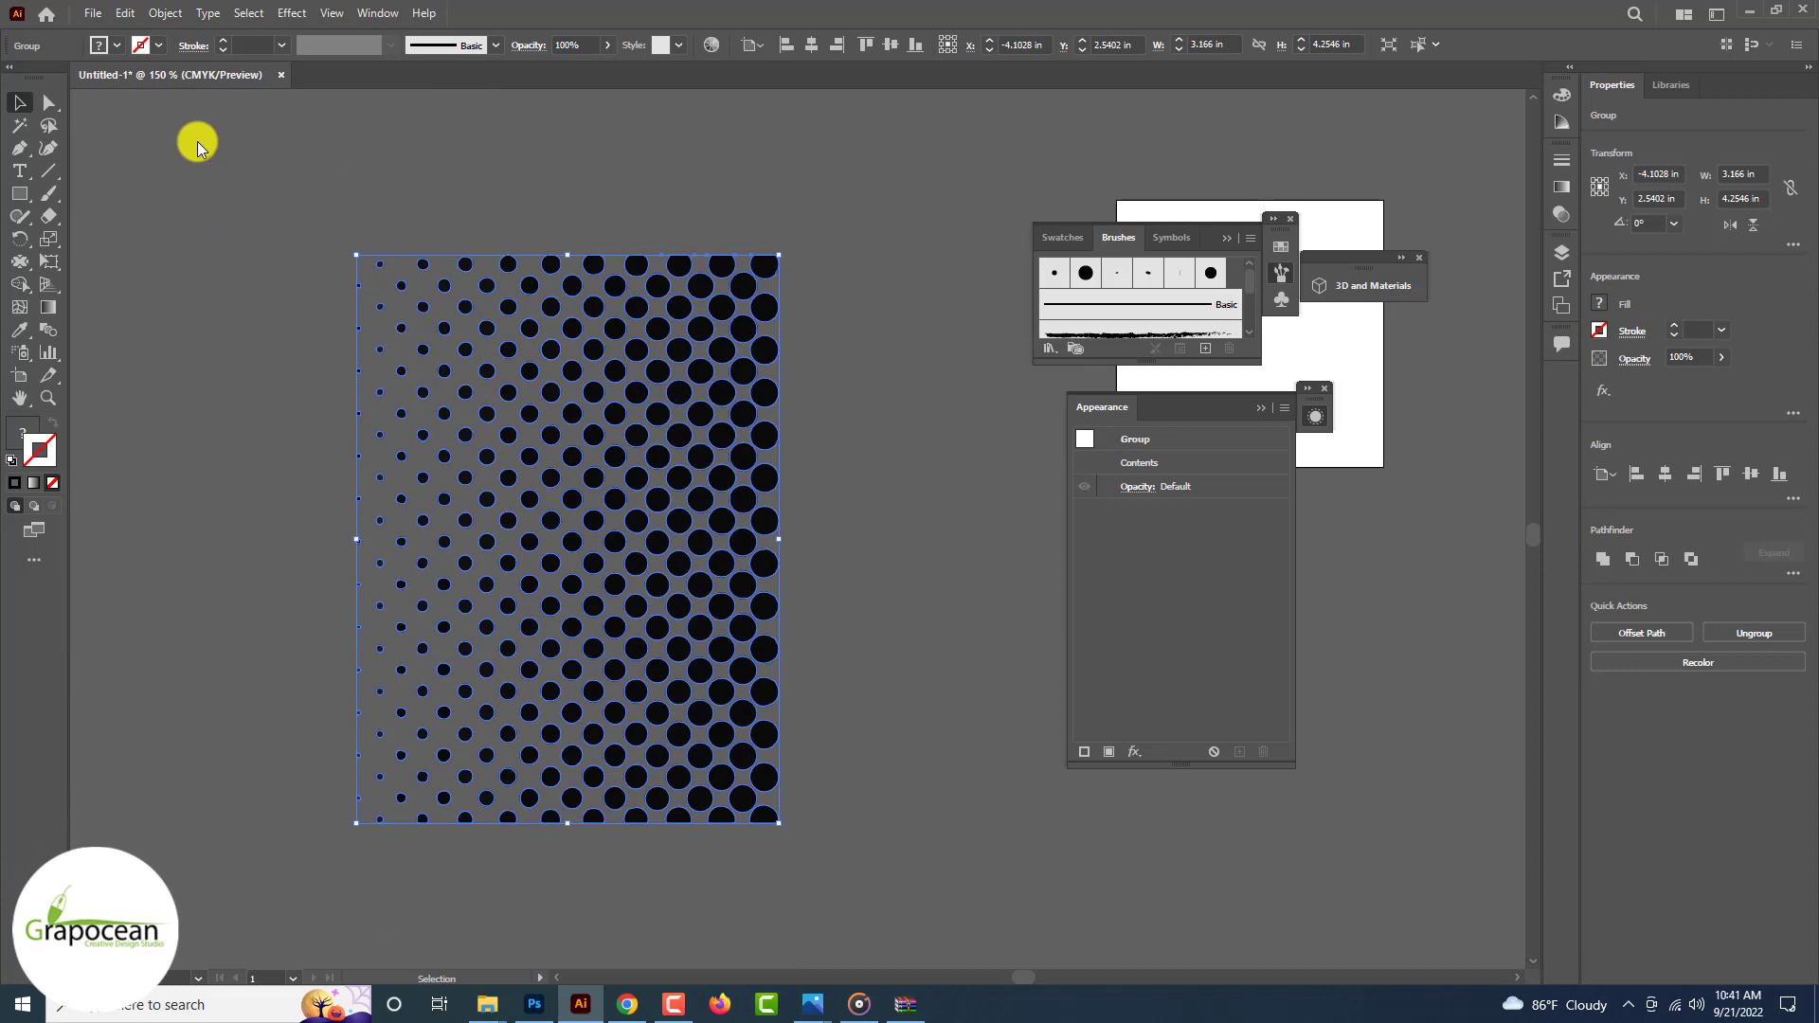
{"action": "left_click", "coordinate": [130, 268]}
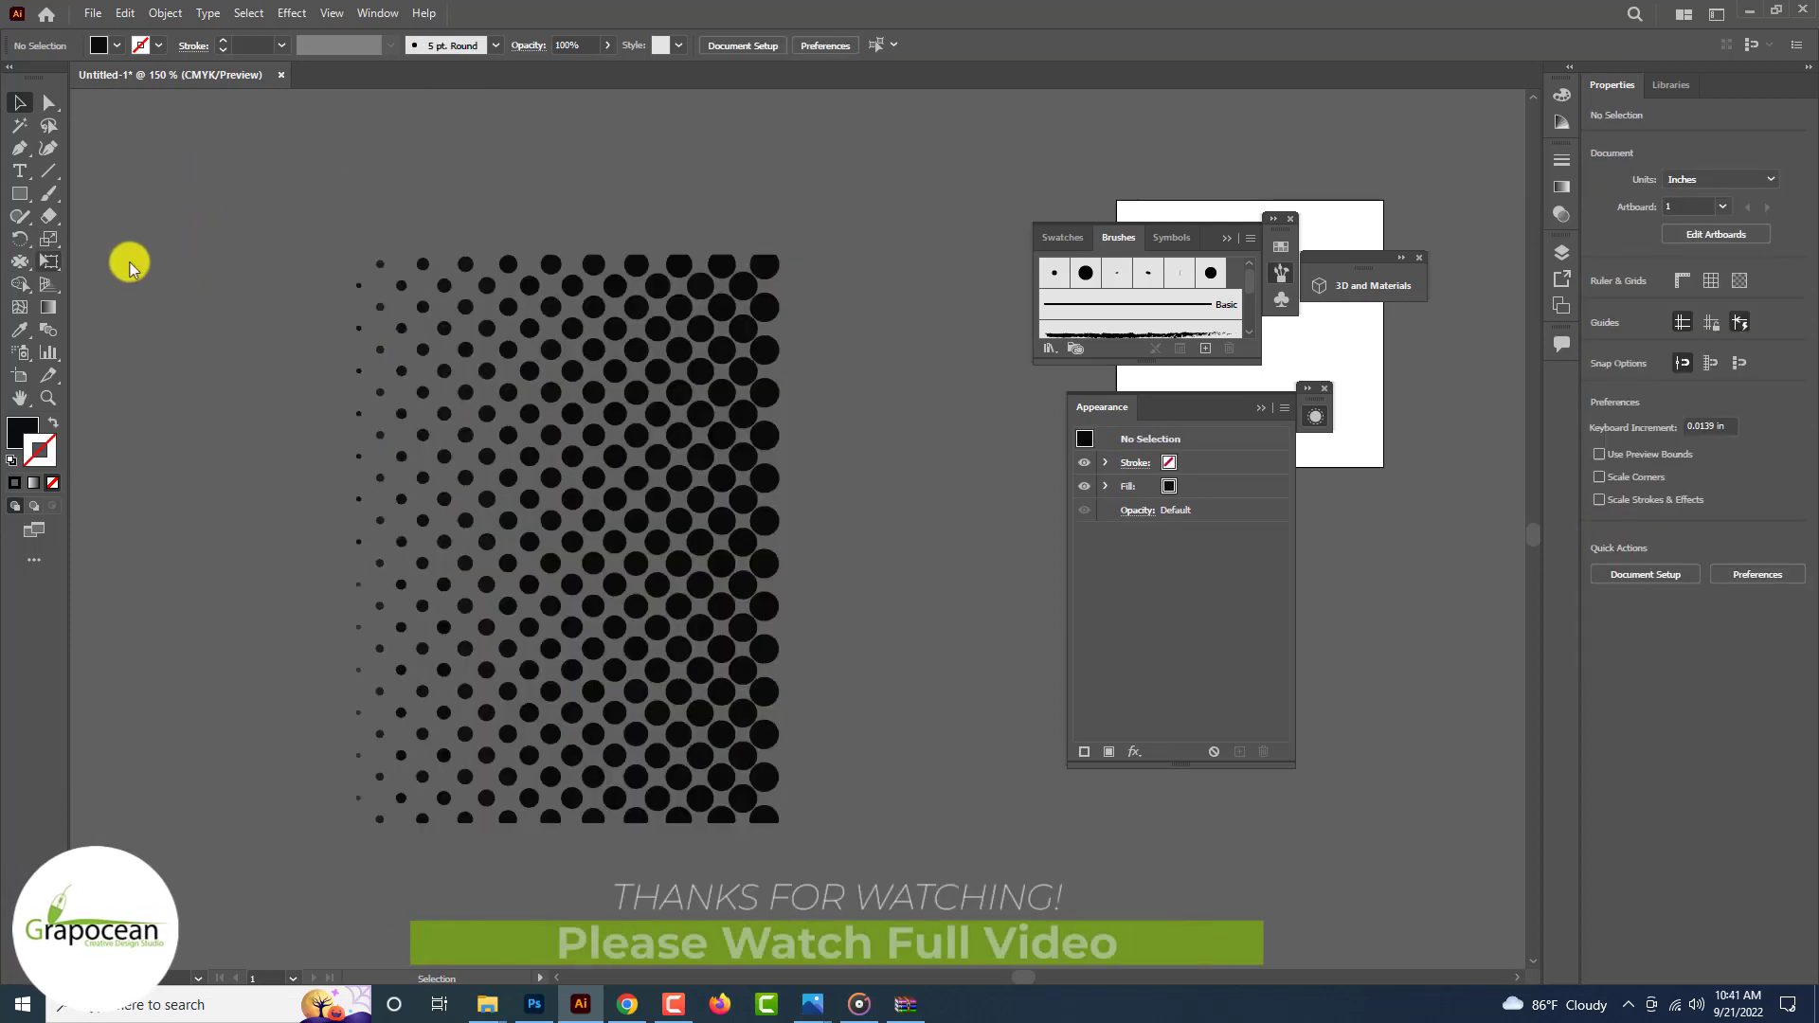
Step: Draw a black four-pointed star about 0.69 in wide above and left of the halftone pattern
{"action": "left_click", "coordinate": [18, 194]}
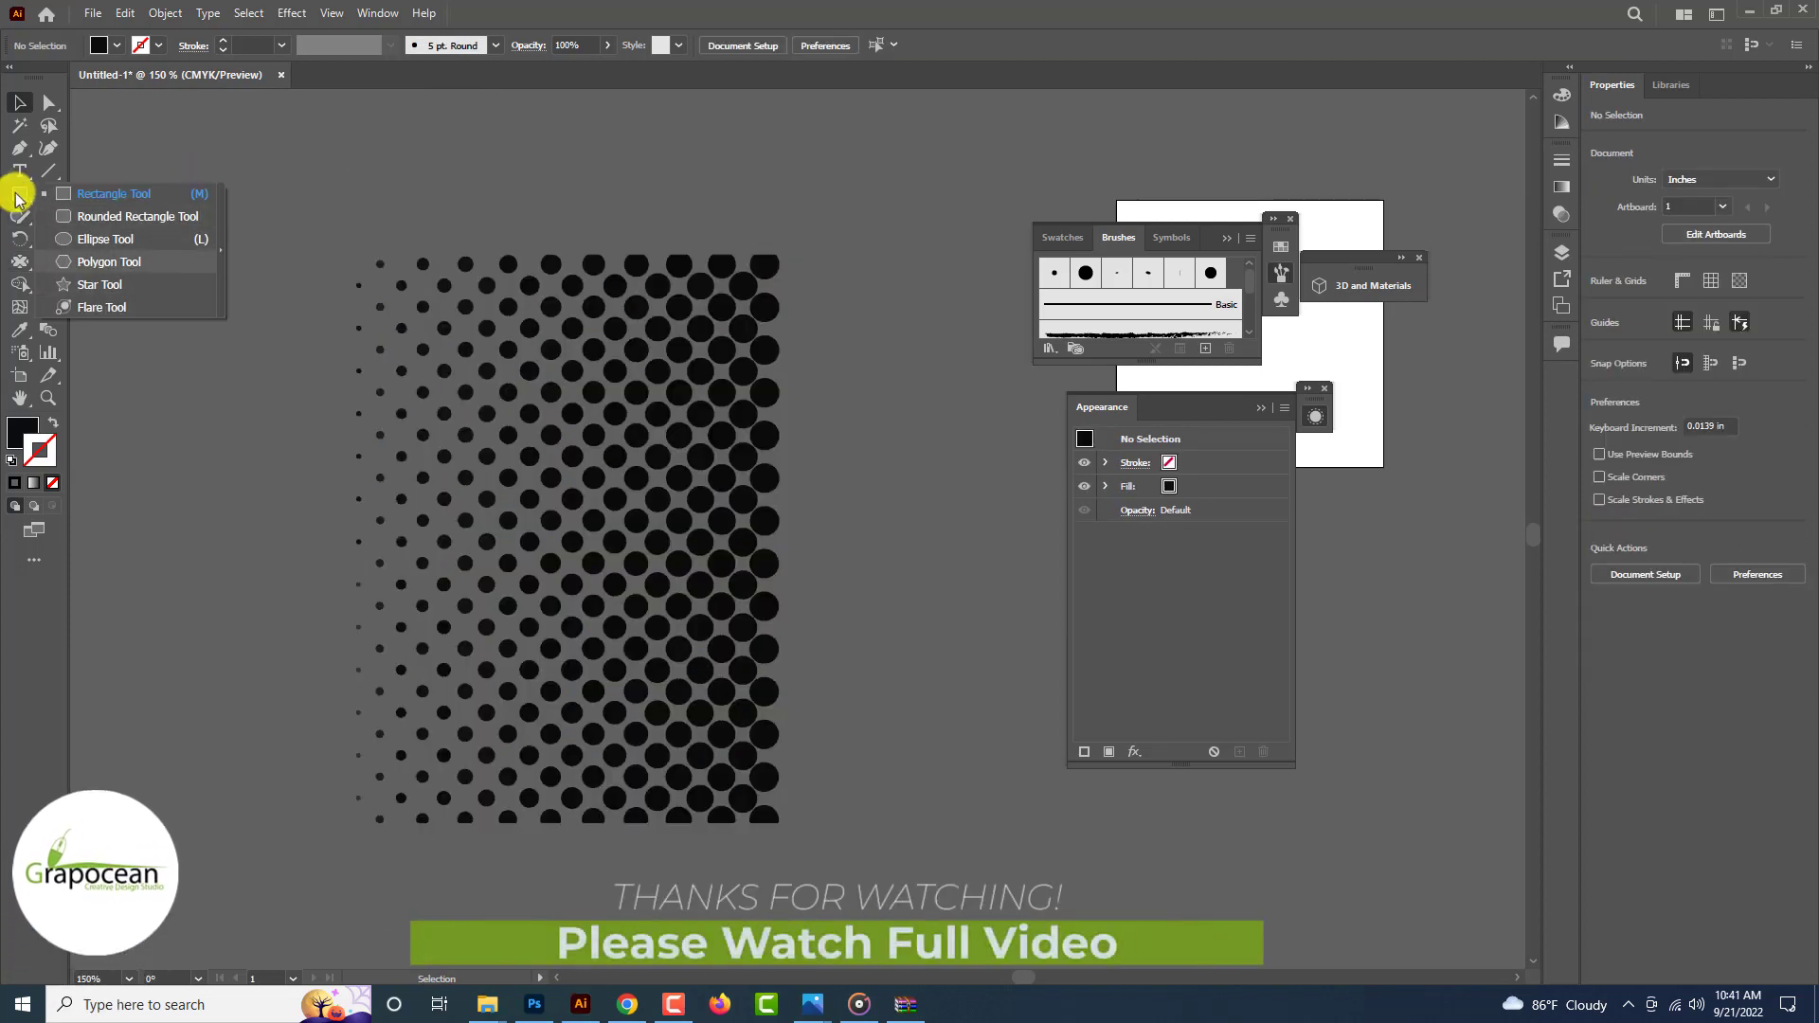
{"action": "left_click", "coordinate": [85, 285]}
{"action": "mouse_move", "coordinate": [150, 185]}
{"action": "left_mouse_down"}
{"action": "mouse_move", "coordinate": [180, 231]}
{"action": "mouse_move", "coordinate": [180, 216]}
{"action": "left_mouse_up"}
{"action": "key", "text": "Down"}
{"action": "key", "text": "v"}
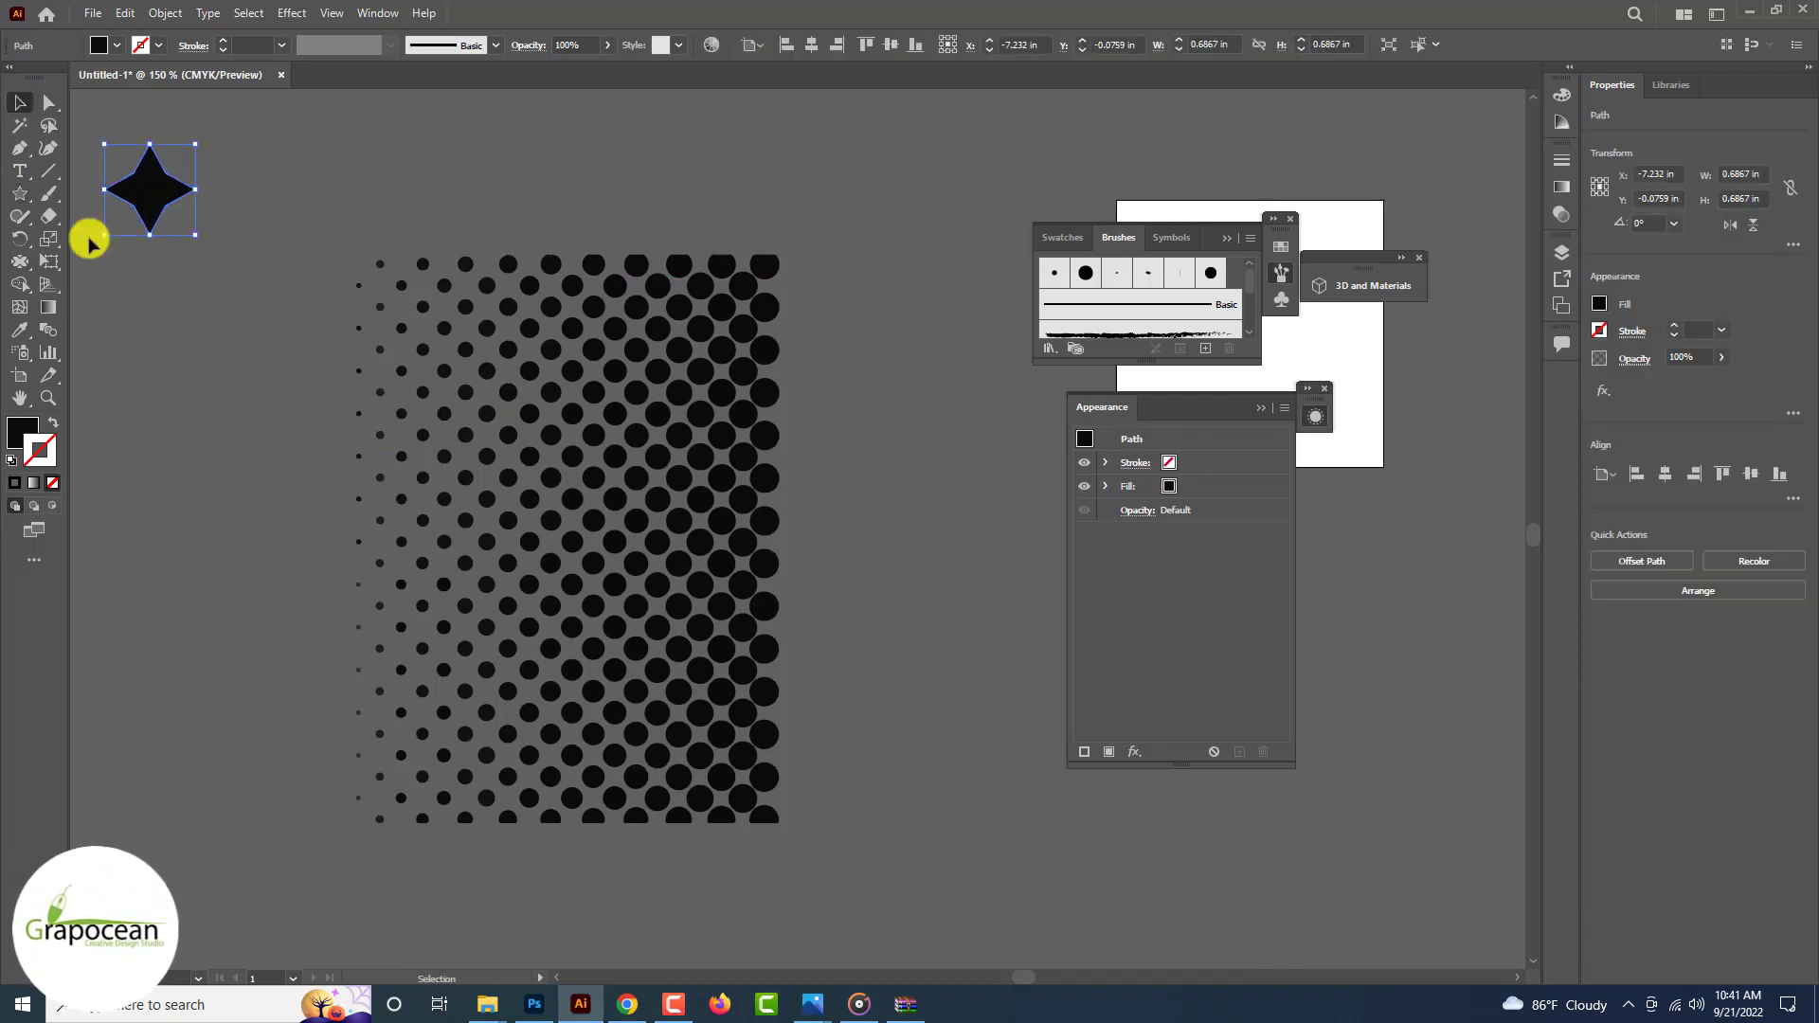
{"action": "left_click", "coordinate": [89, 241]}
{"action": "left_click", "coordinate": [135, 184]}
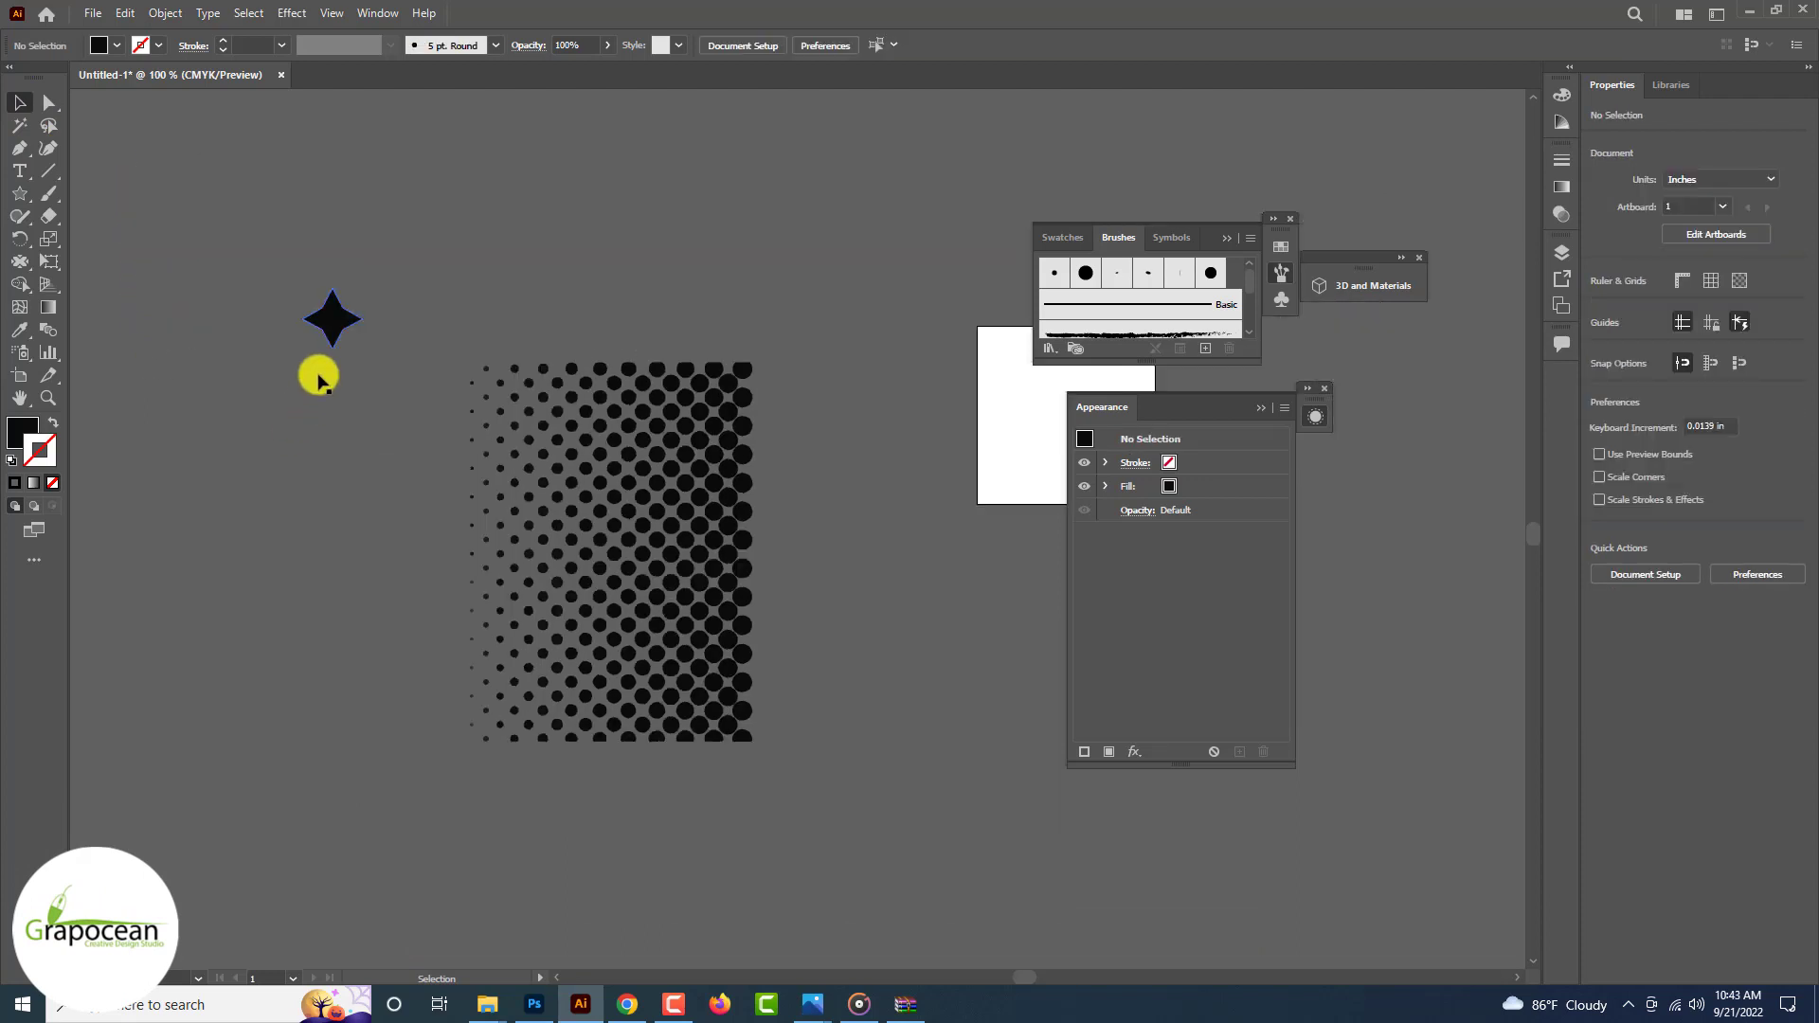
Step: Copy the four-pointed star to the clipboard
{"action": "left_click", "coordinate": [341, 318]}
{"action": "key", "text": "ctrl+c"}
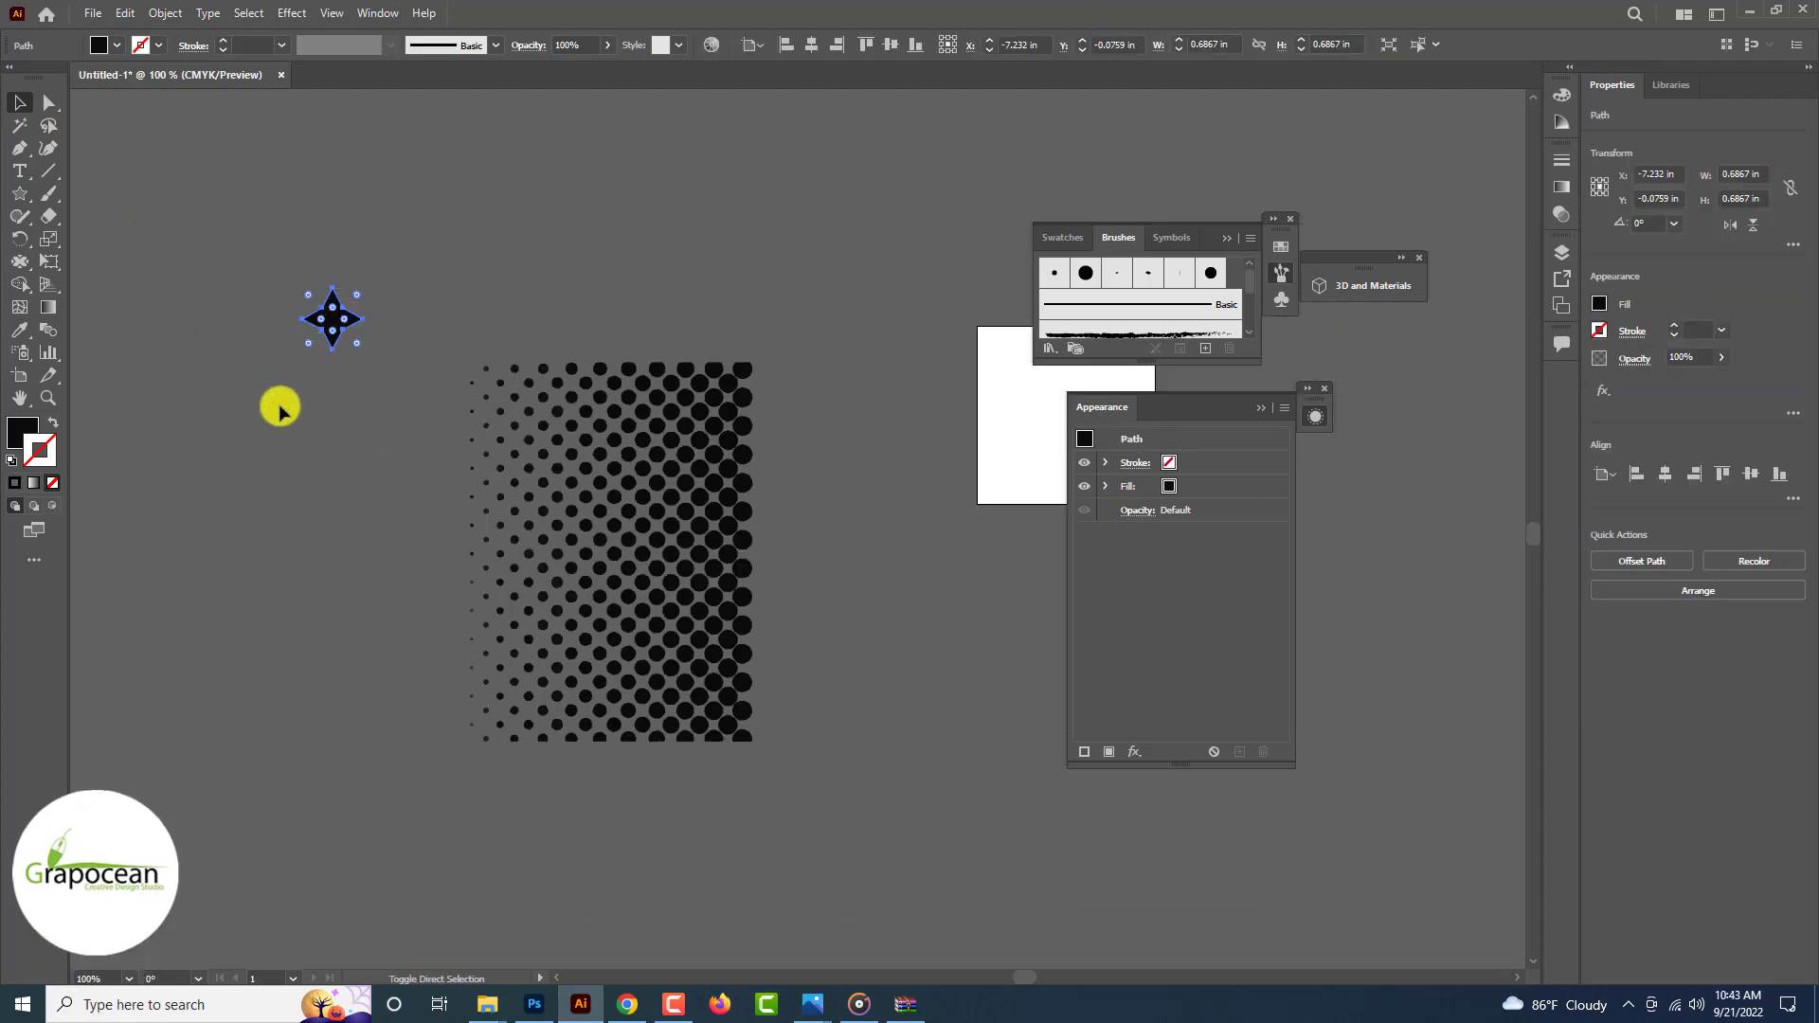
{"action": "left_click", "coordinate": [203, 518]}
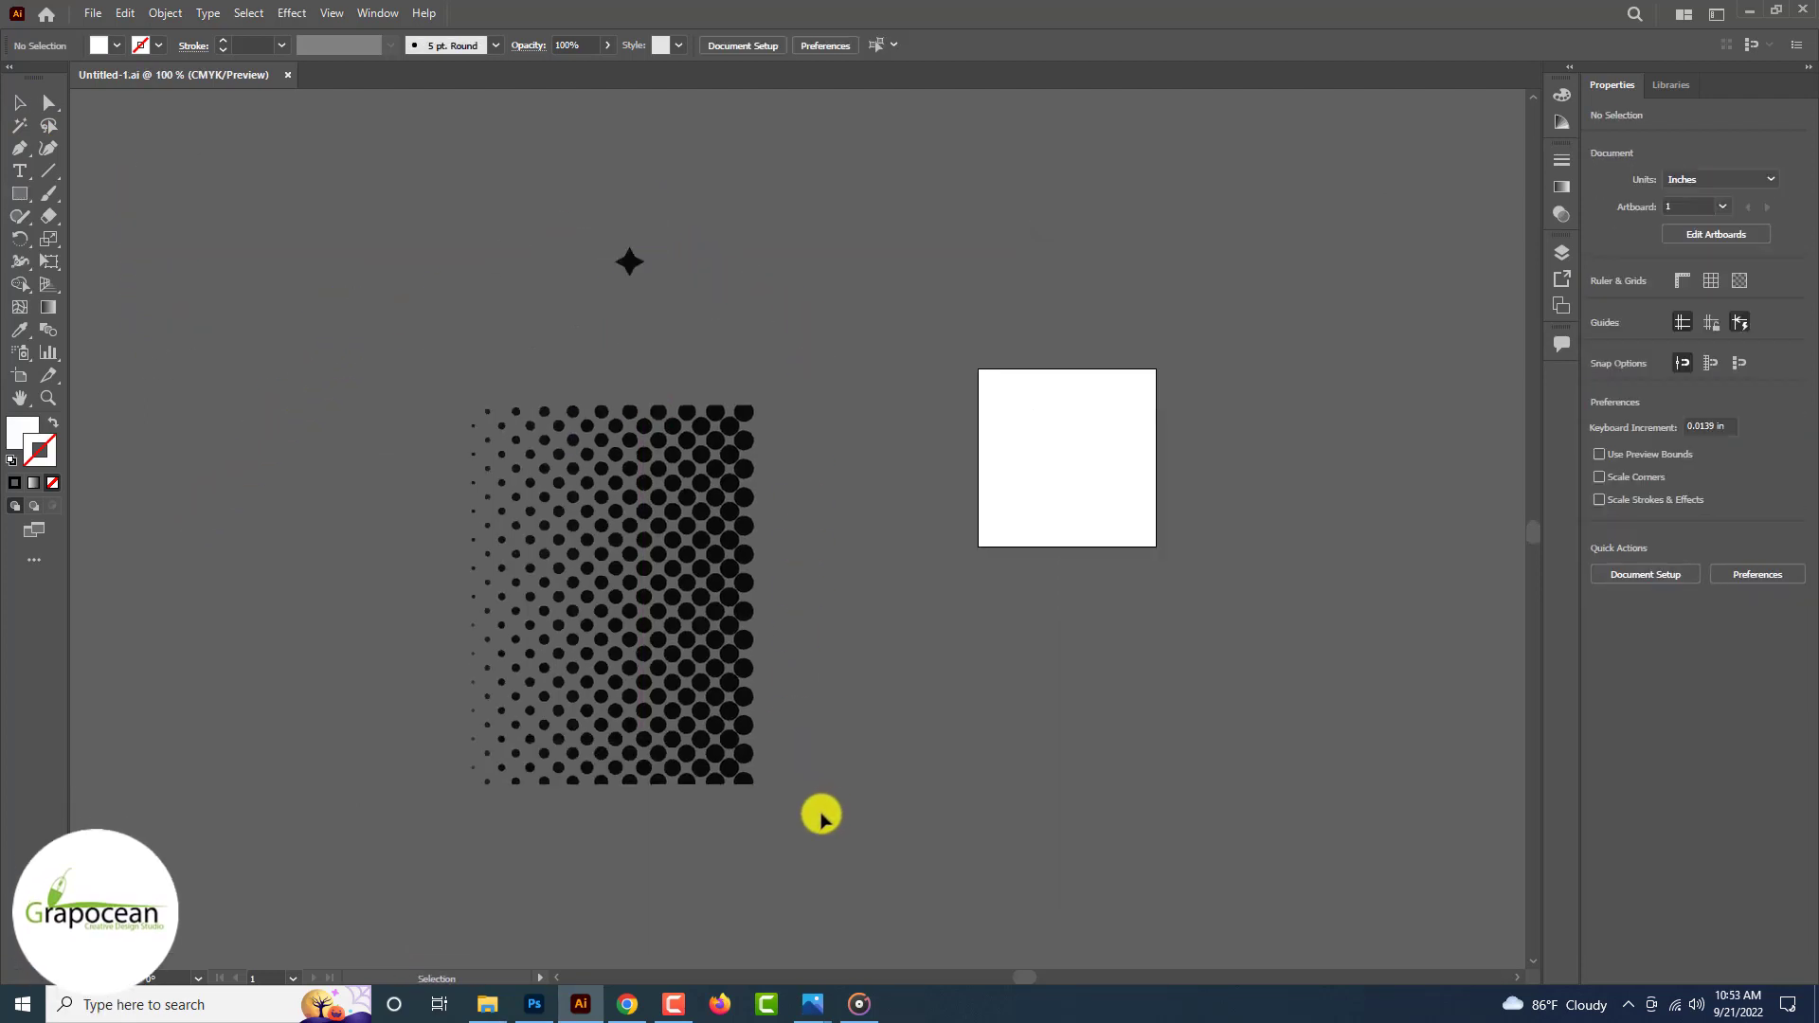
Step: Replace all the halftone dots with the four-pointed star using the replaceItems script, with Top object and Fit to element size
{"action": "left_click_drag", "start_coordinate": [821, 816], "coordinate": [410, 349]}
{"action": "left_click", "coordinate": [626, 268], "text": "shift"}
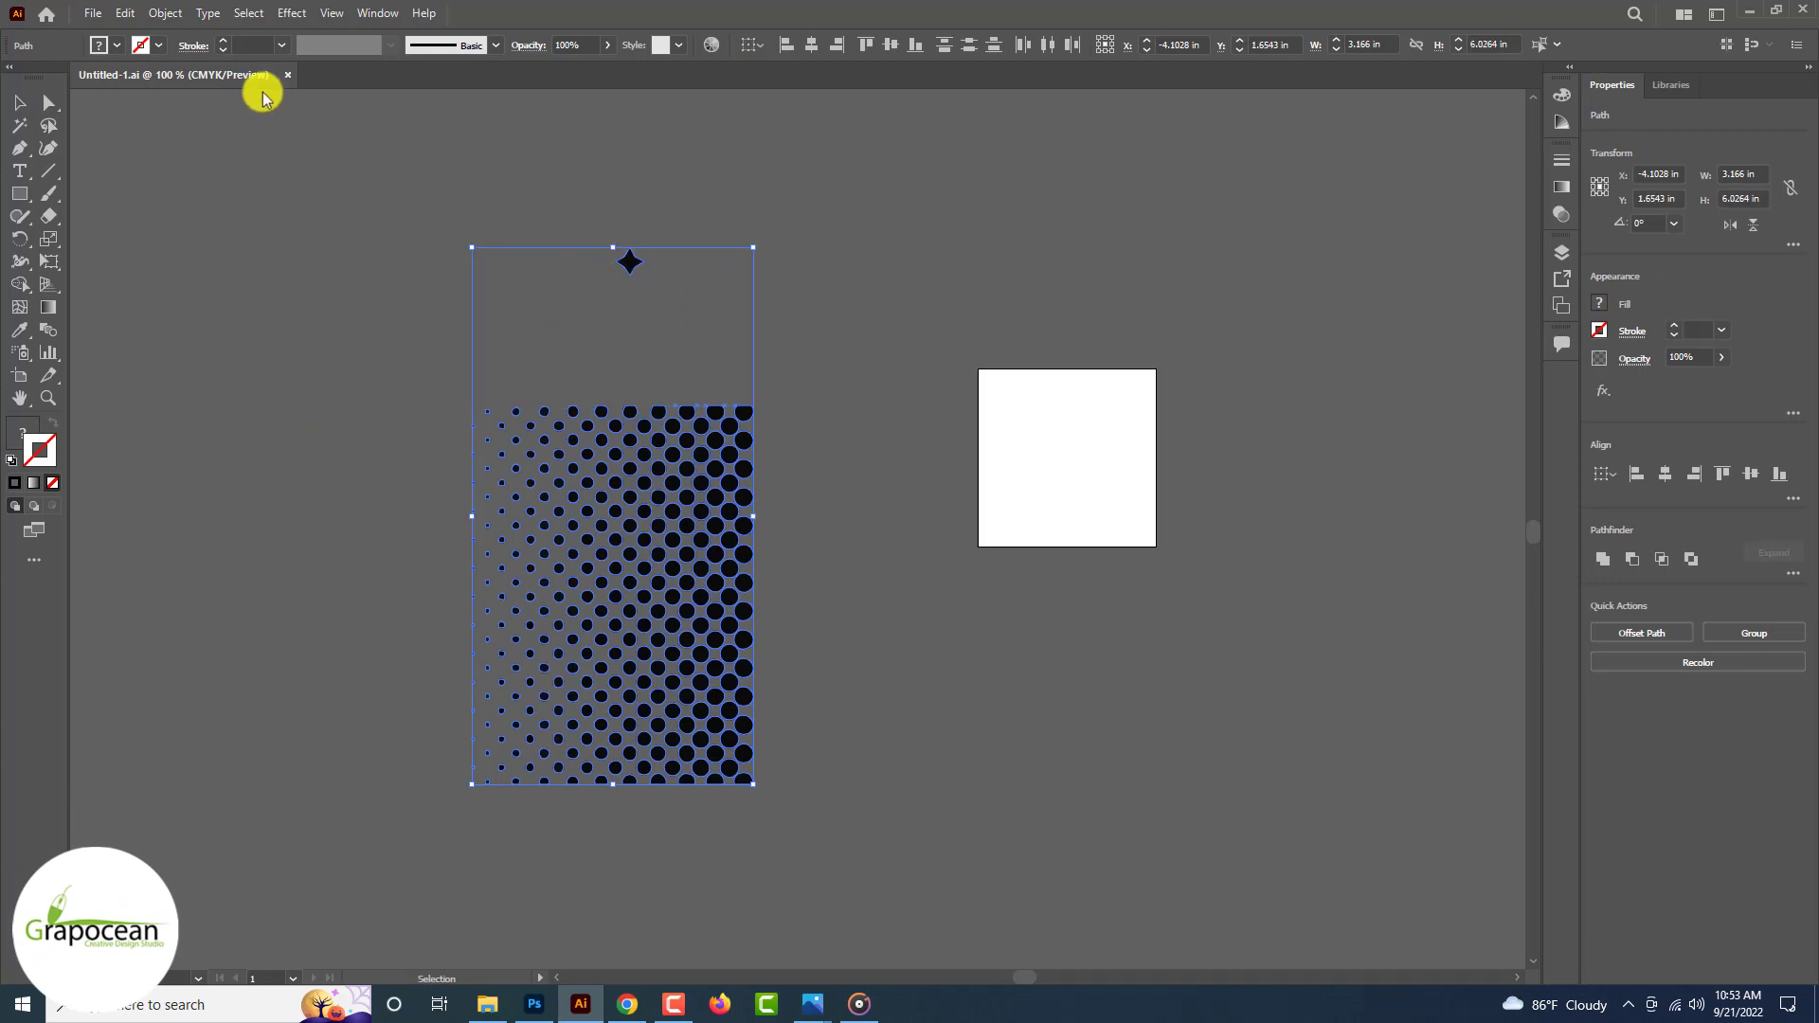
{"action": "left_click", "coordinate": [93, 15]}
{"action": "mouse_move", "coordinate": [190, 451]}
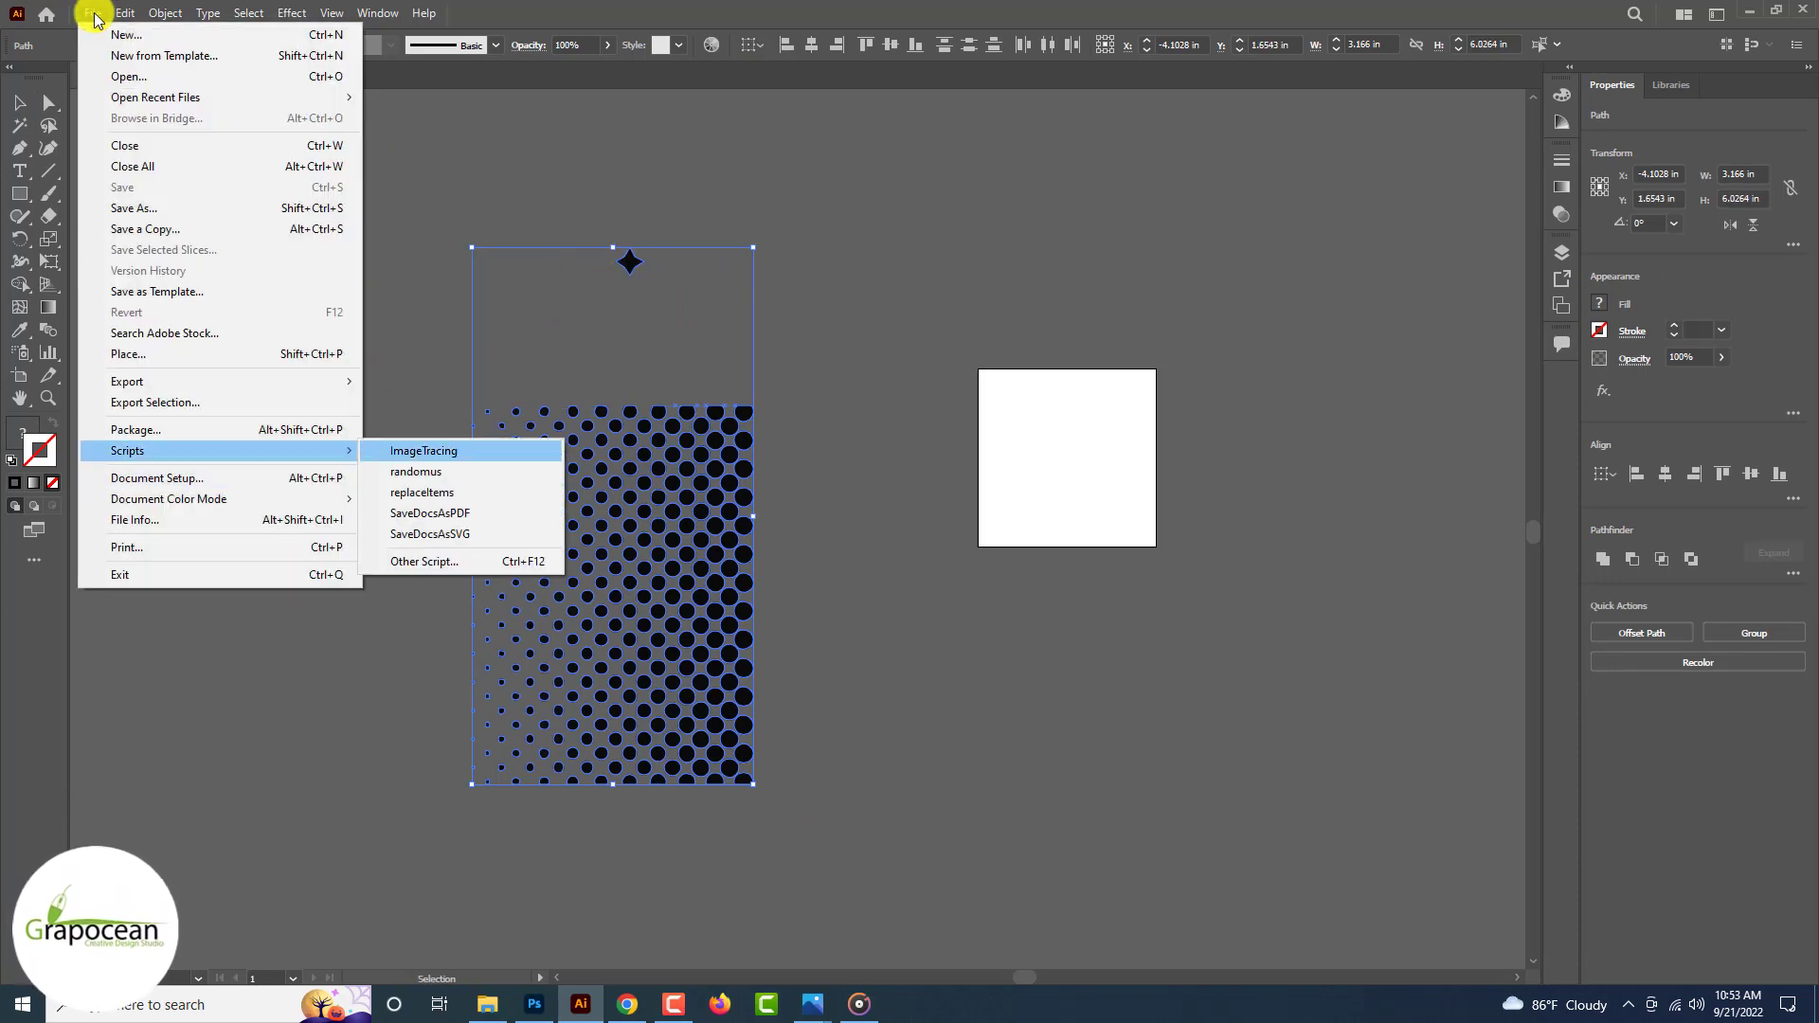
{"action": "left_click", "coordinate": [478, 494]}
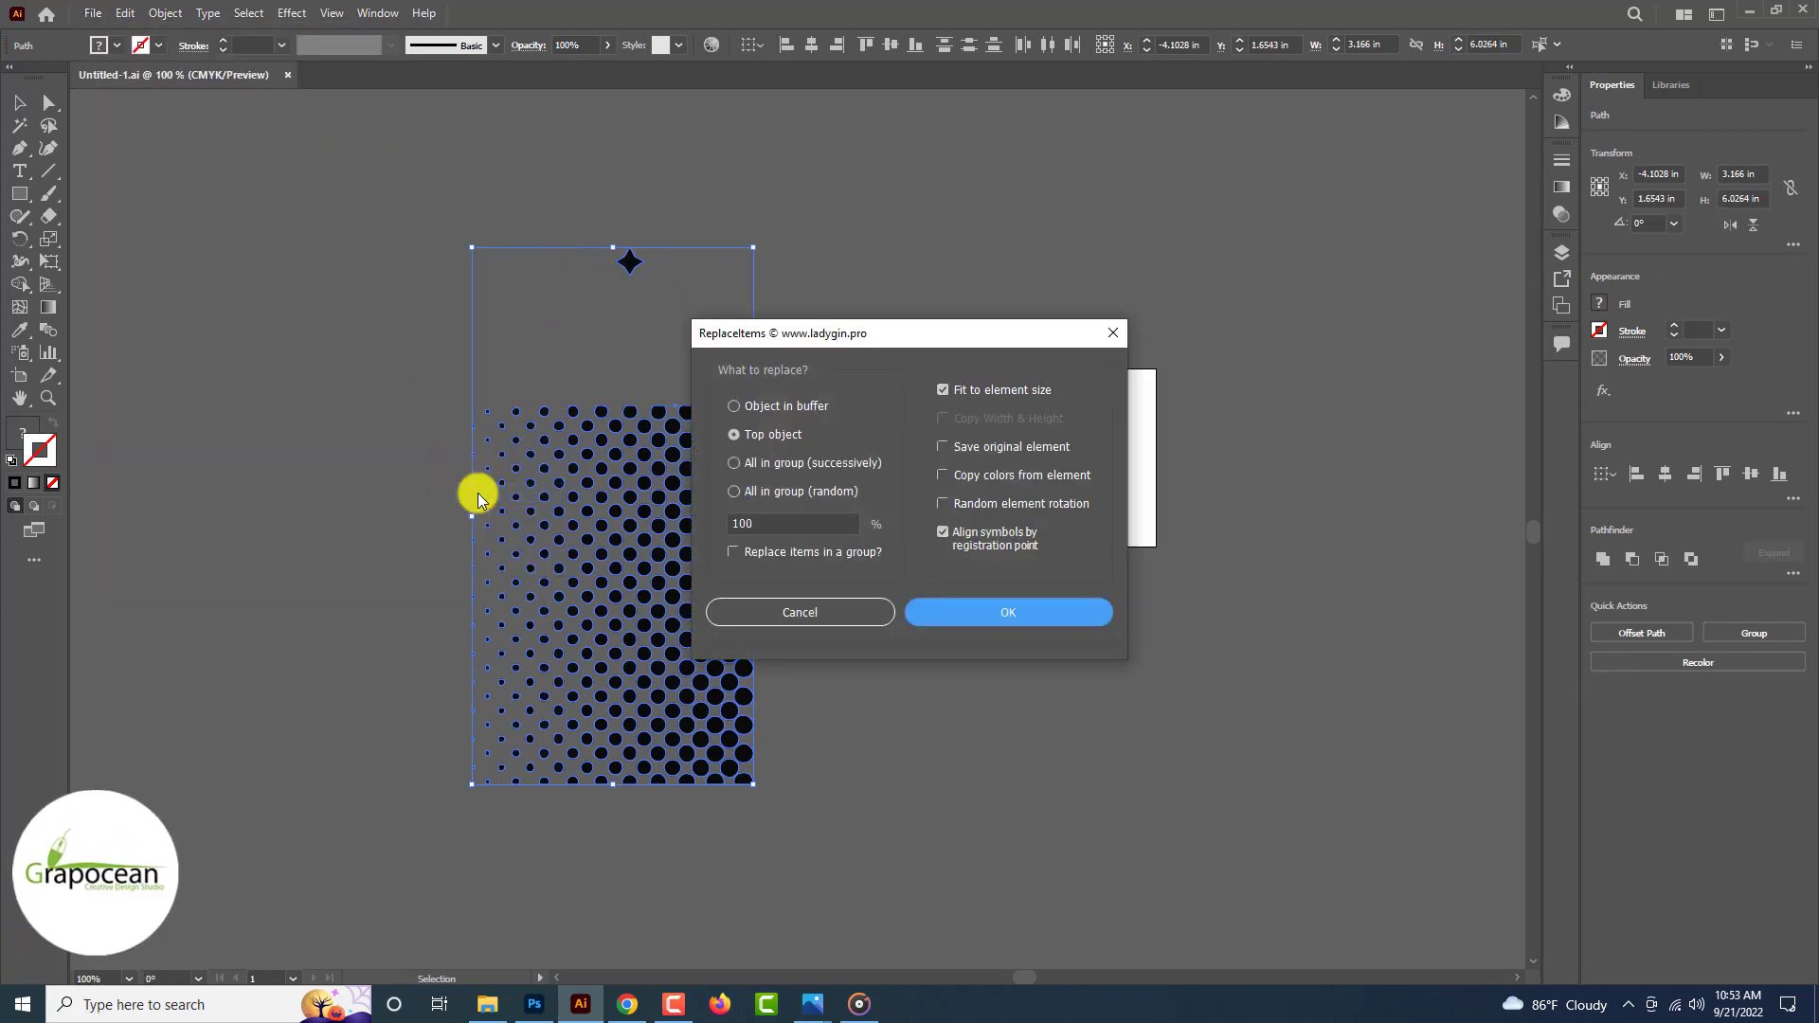
{"action": "left_click", "coordinate": [957, 613]}
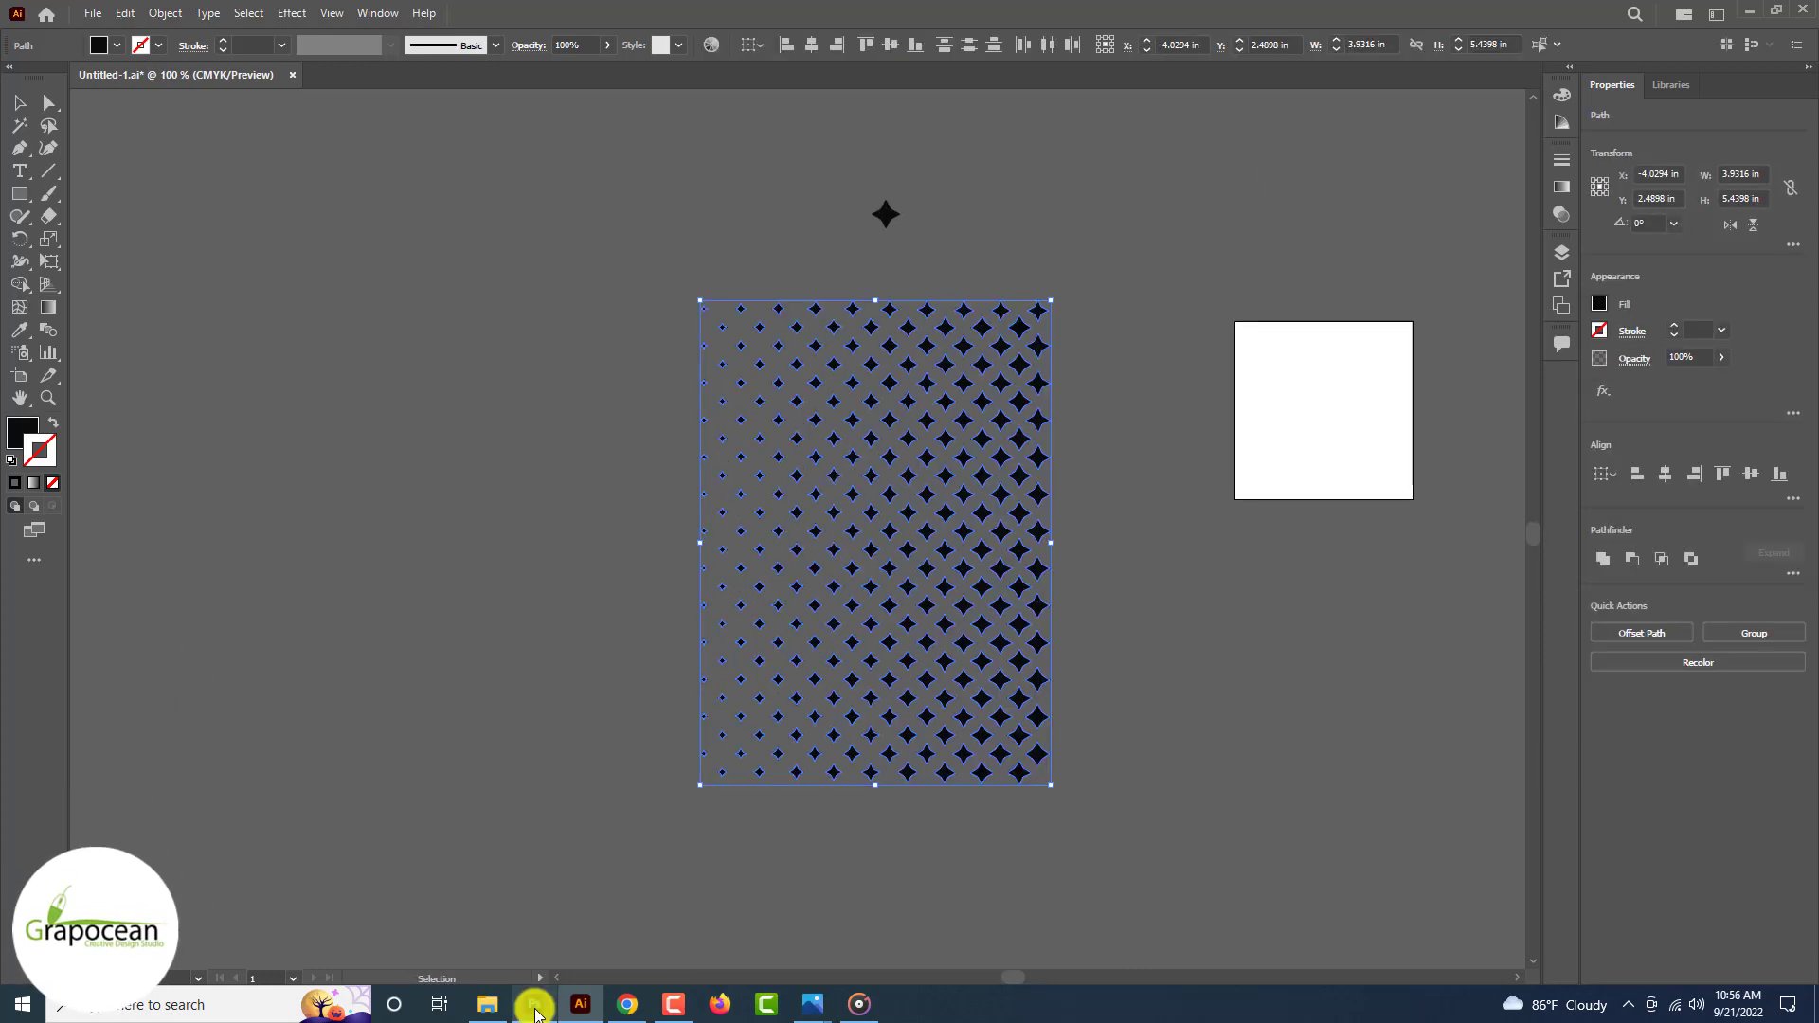
Step: Switch to Photoshop and draw a hexagon about 1193 × 1033 px overlapping the lower part of the team photo on the banner
{"action": "left_click", "coordinate": [535, 1009]}
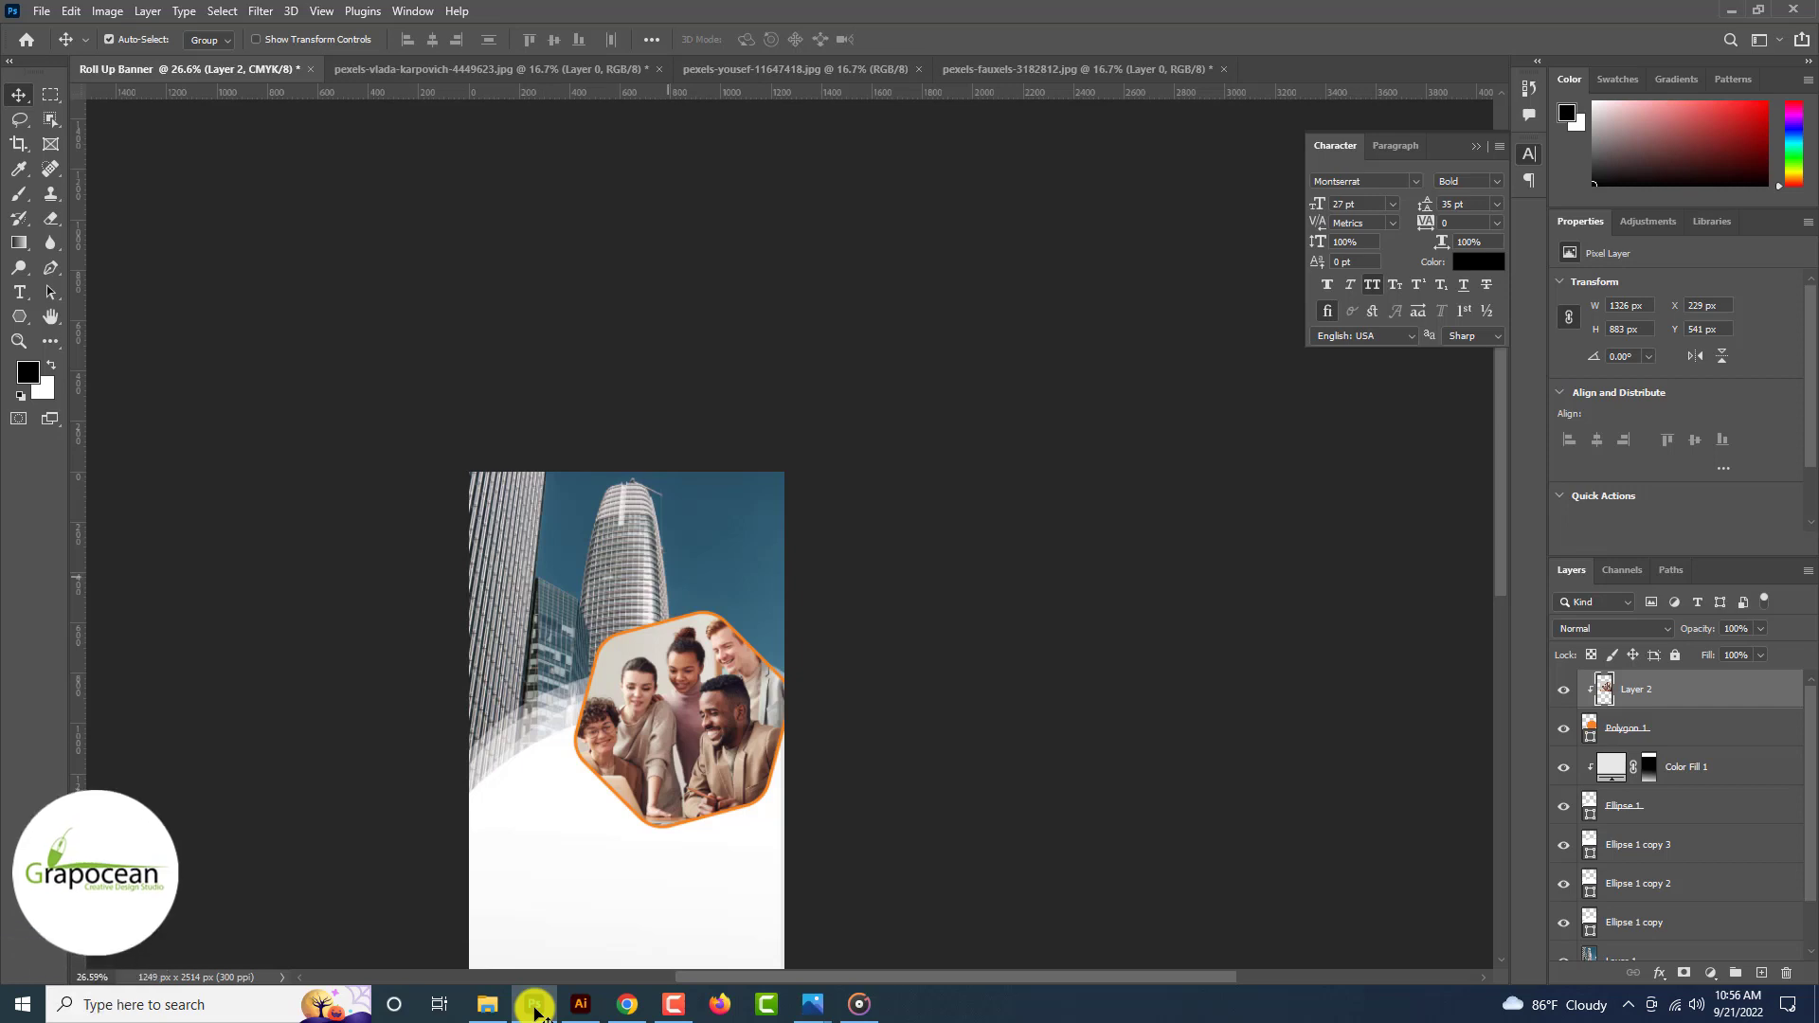
{"action": "scroll", "coordinate": [402, 807], "scroll_direction": "down", "scroll_amount": 2}
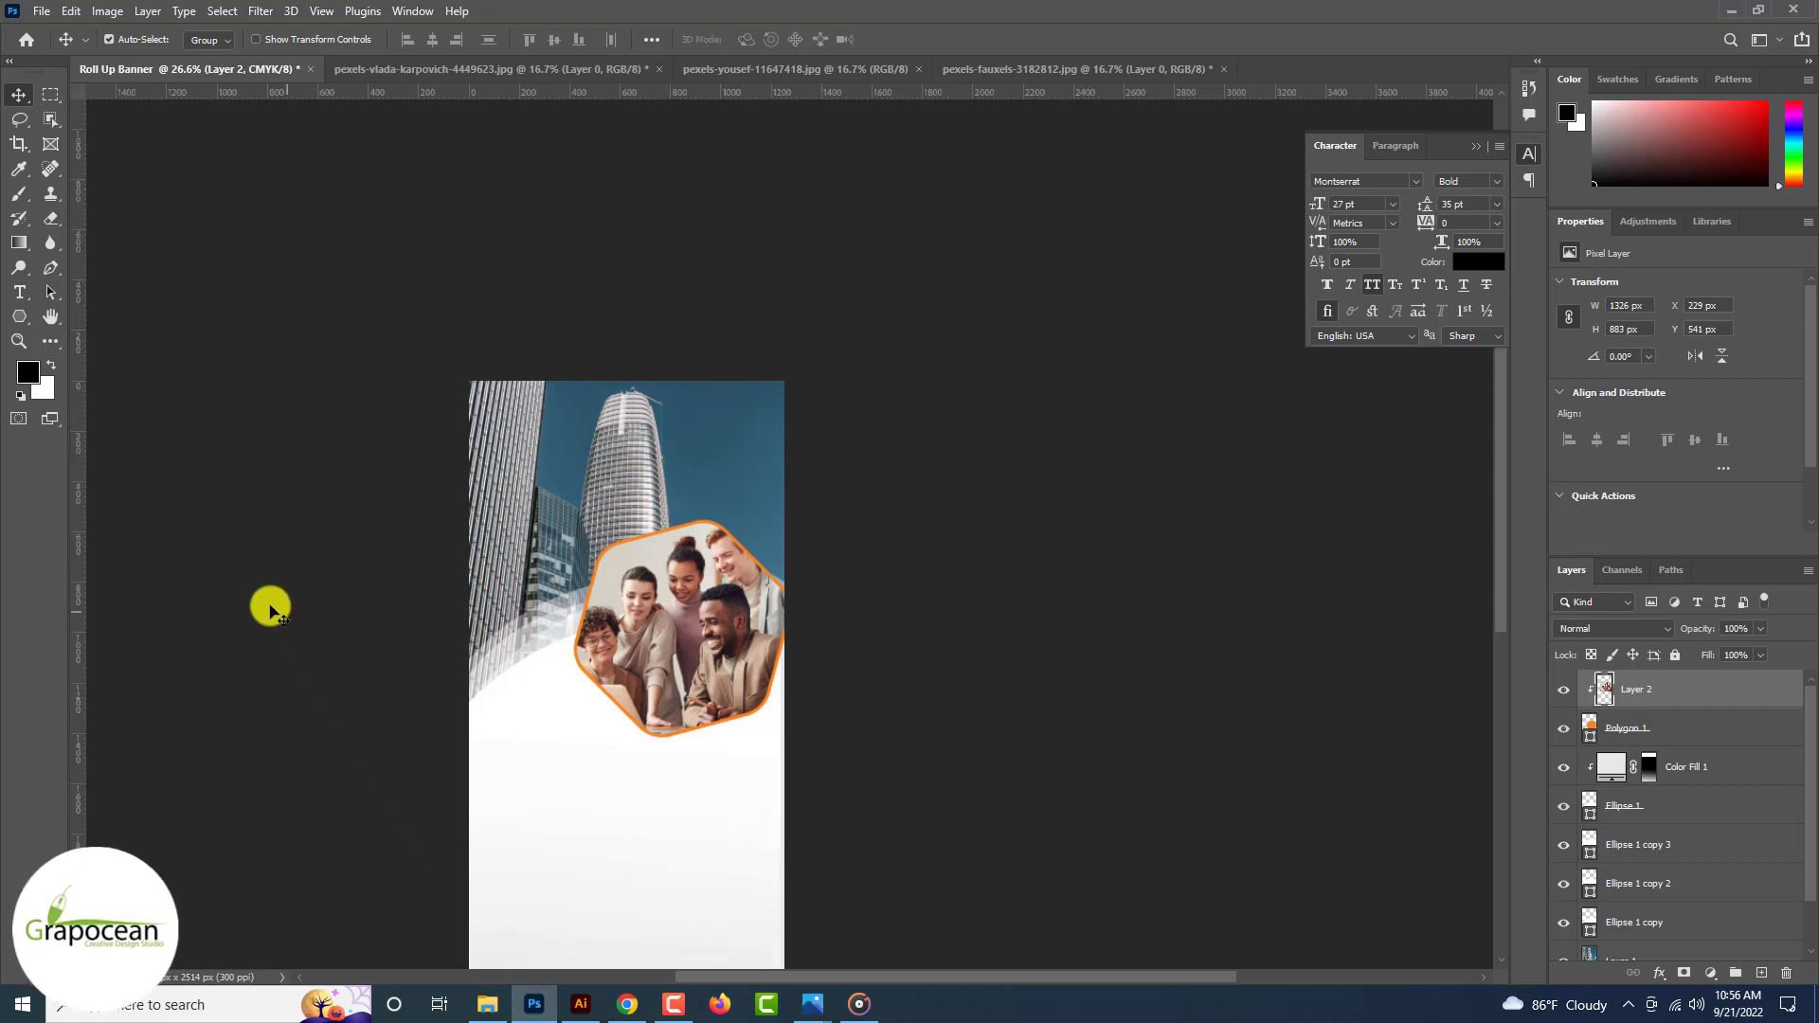
{"action": "left_click", "coordinate": [19, 317]}
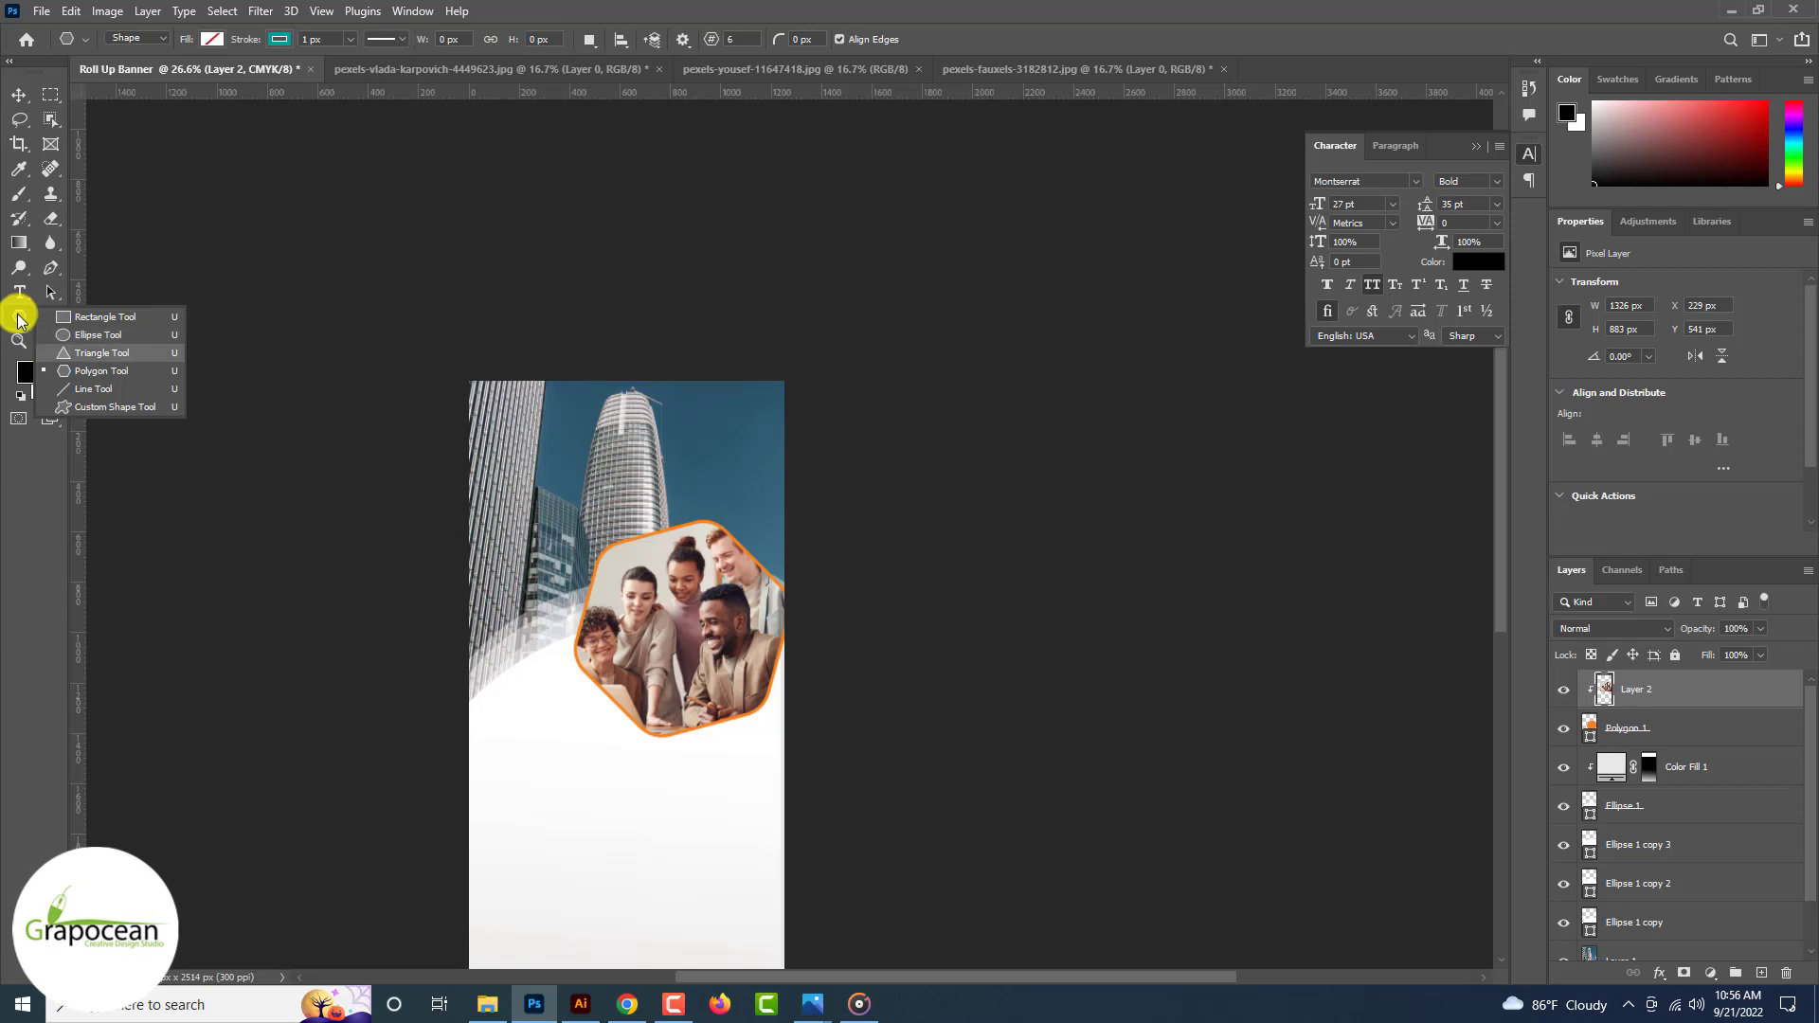
{"action": "left_click_drag", "start_coordinate": [512, 583], "coordinate": [812, 842]}
Step: Remove the new hexagon's stroke and fill it with near-black using the copied hex colour code
{"action": "left_click", "coordinate": [278, 39]}
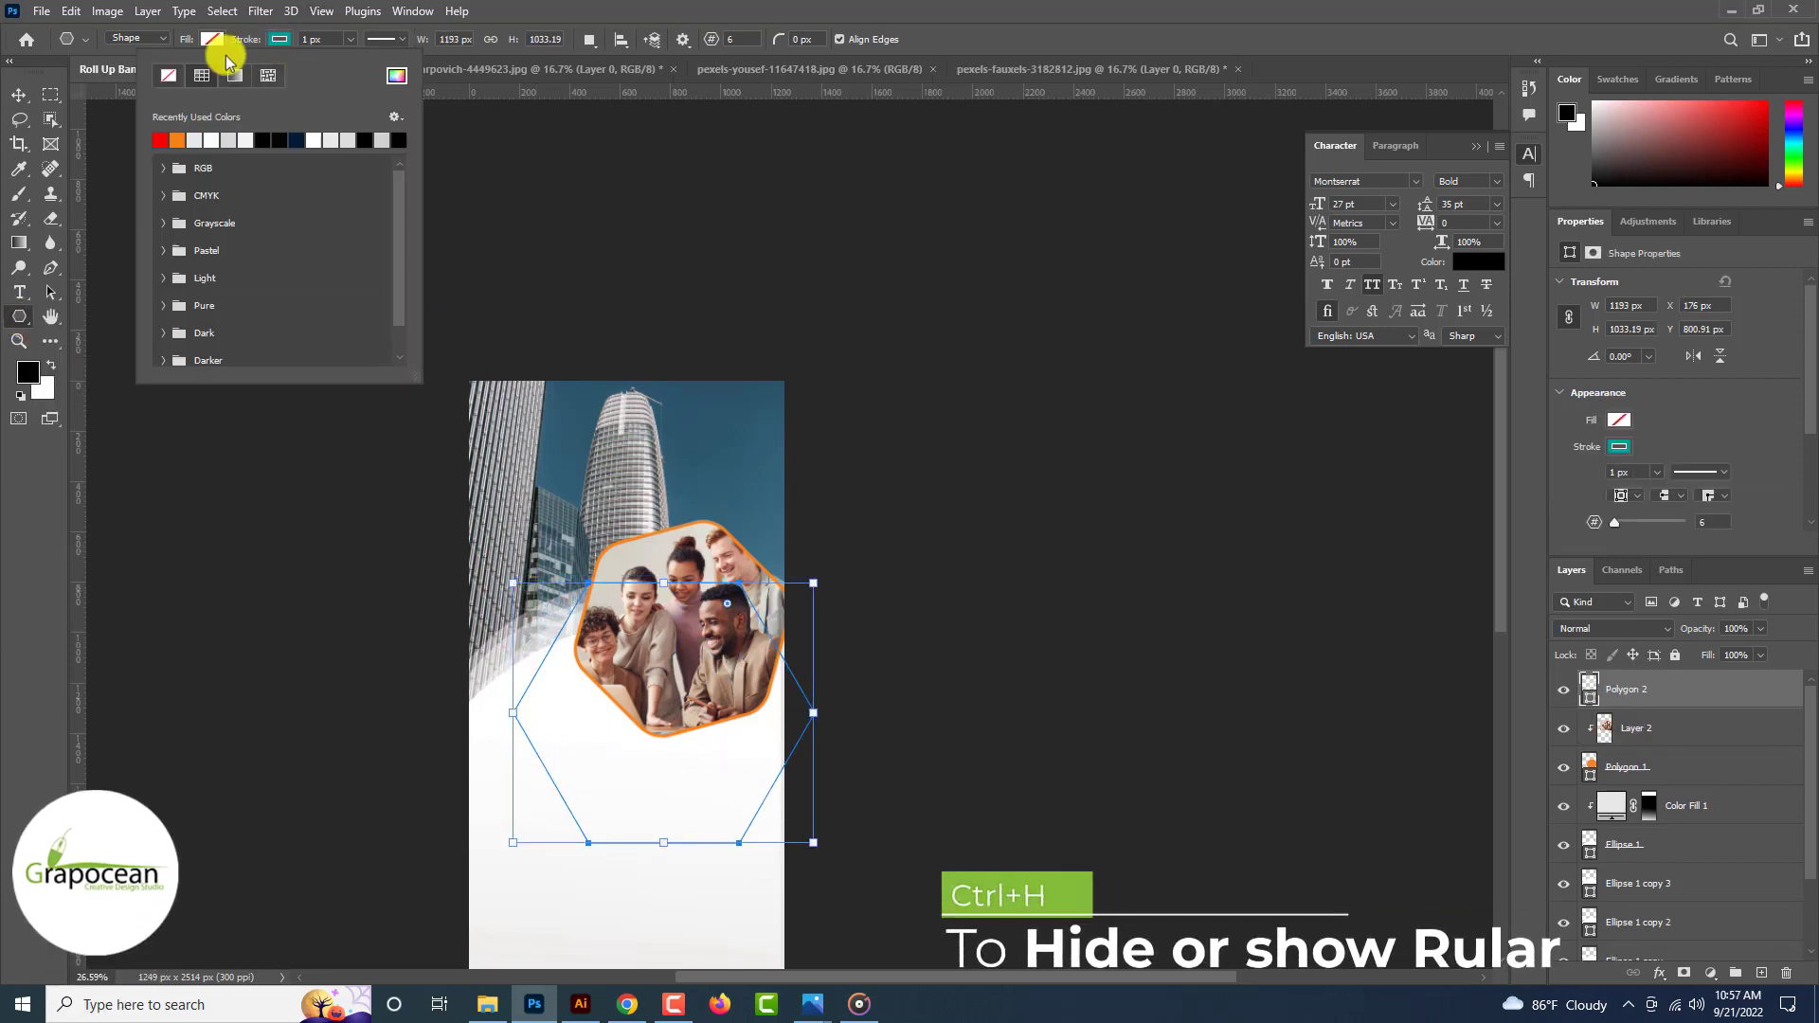
{"action": "left_click", "coordinate": [168, 75]}
{"action": "left_click", "coordinate": [211, 40]}
{"action": "left_click", "coordinate": [328, 76]}
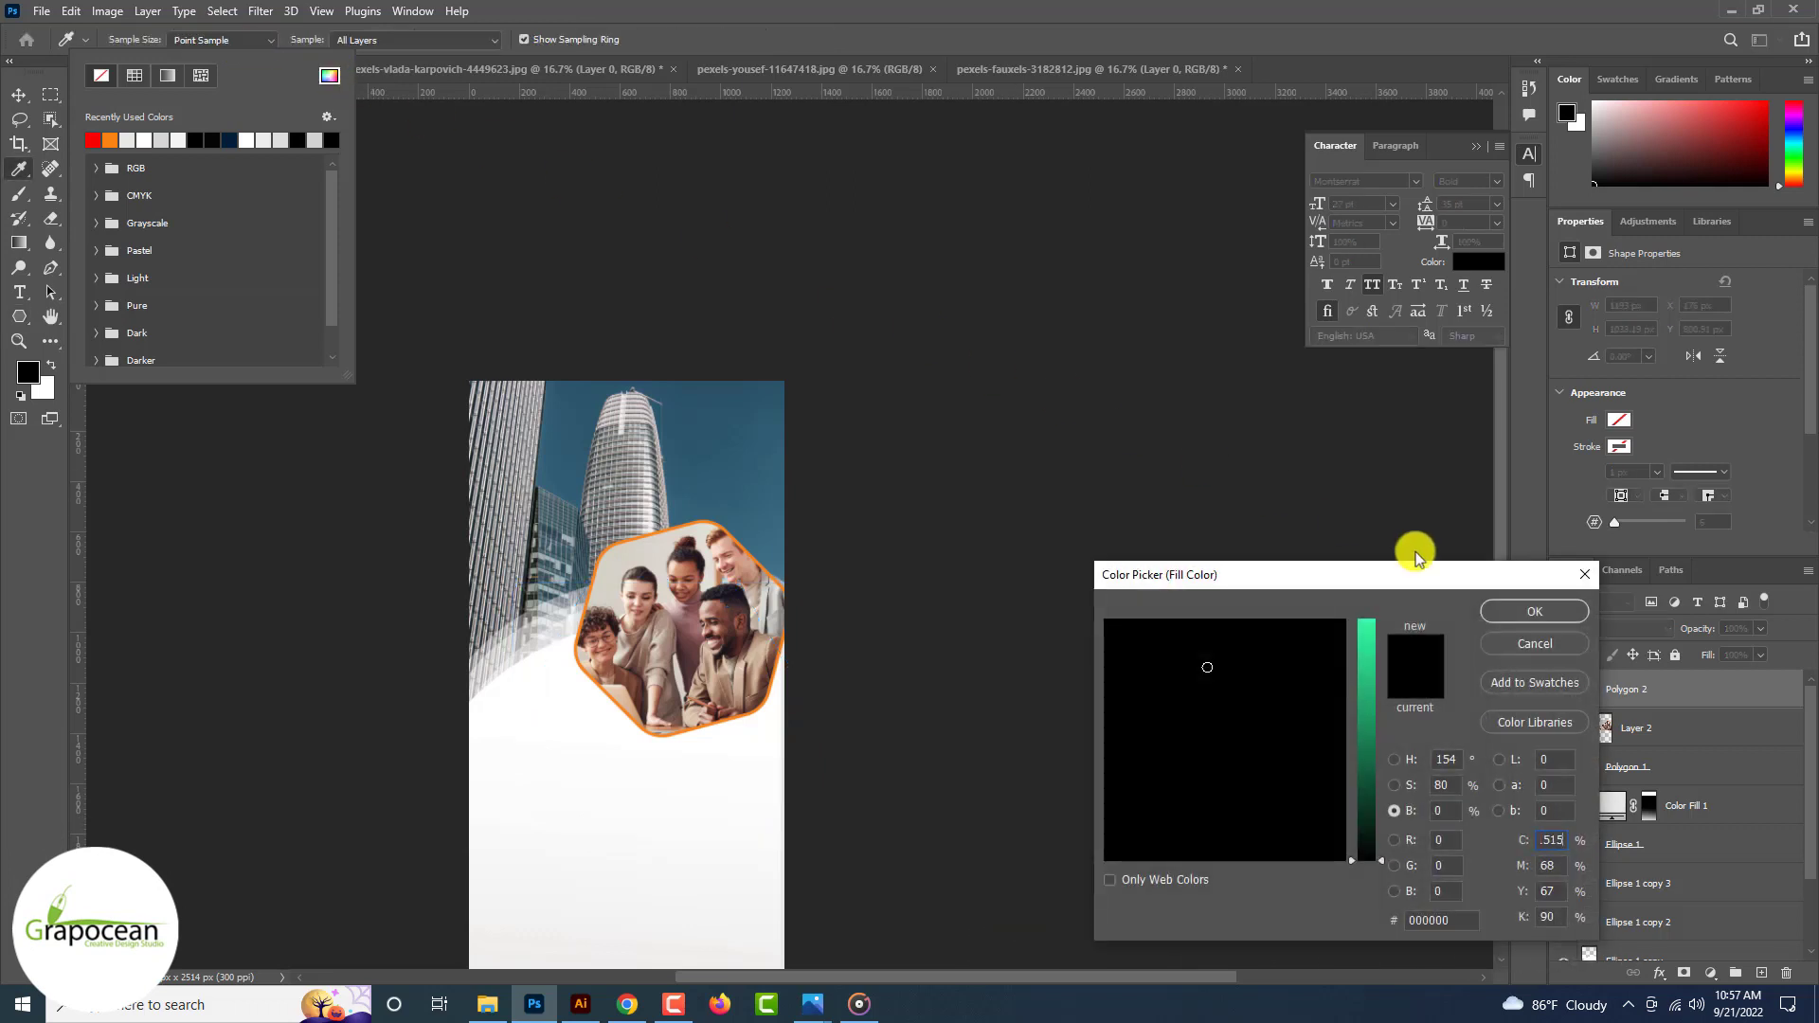
{"action": "key", "text": "ctrl+v"}
{"action": "left_click", "coordinate": [885, 375]}
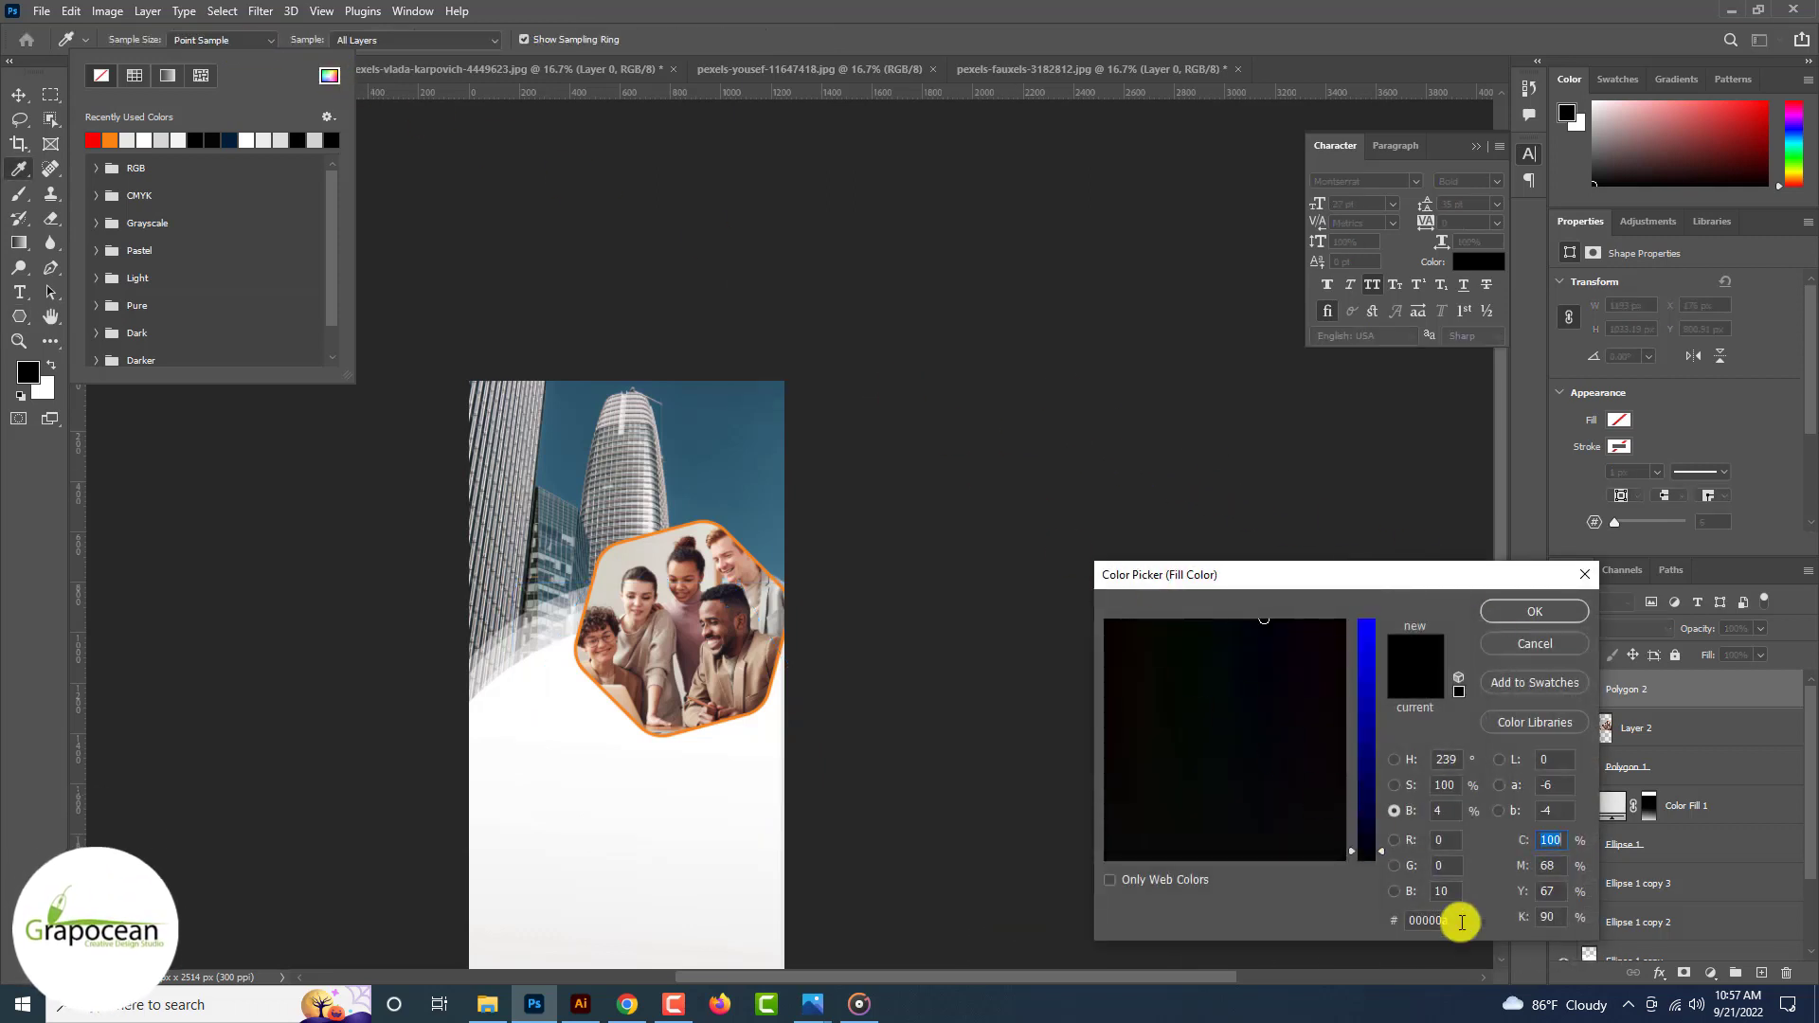
{"action": "double_click", "coordinate": [1462, 922]}
{"action": "key", "text": "ctrl+v"}
{"action": "left_click", "coordinate": [1548, 611]}
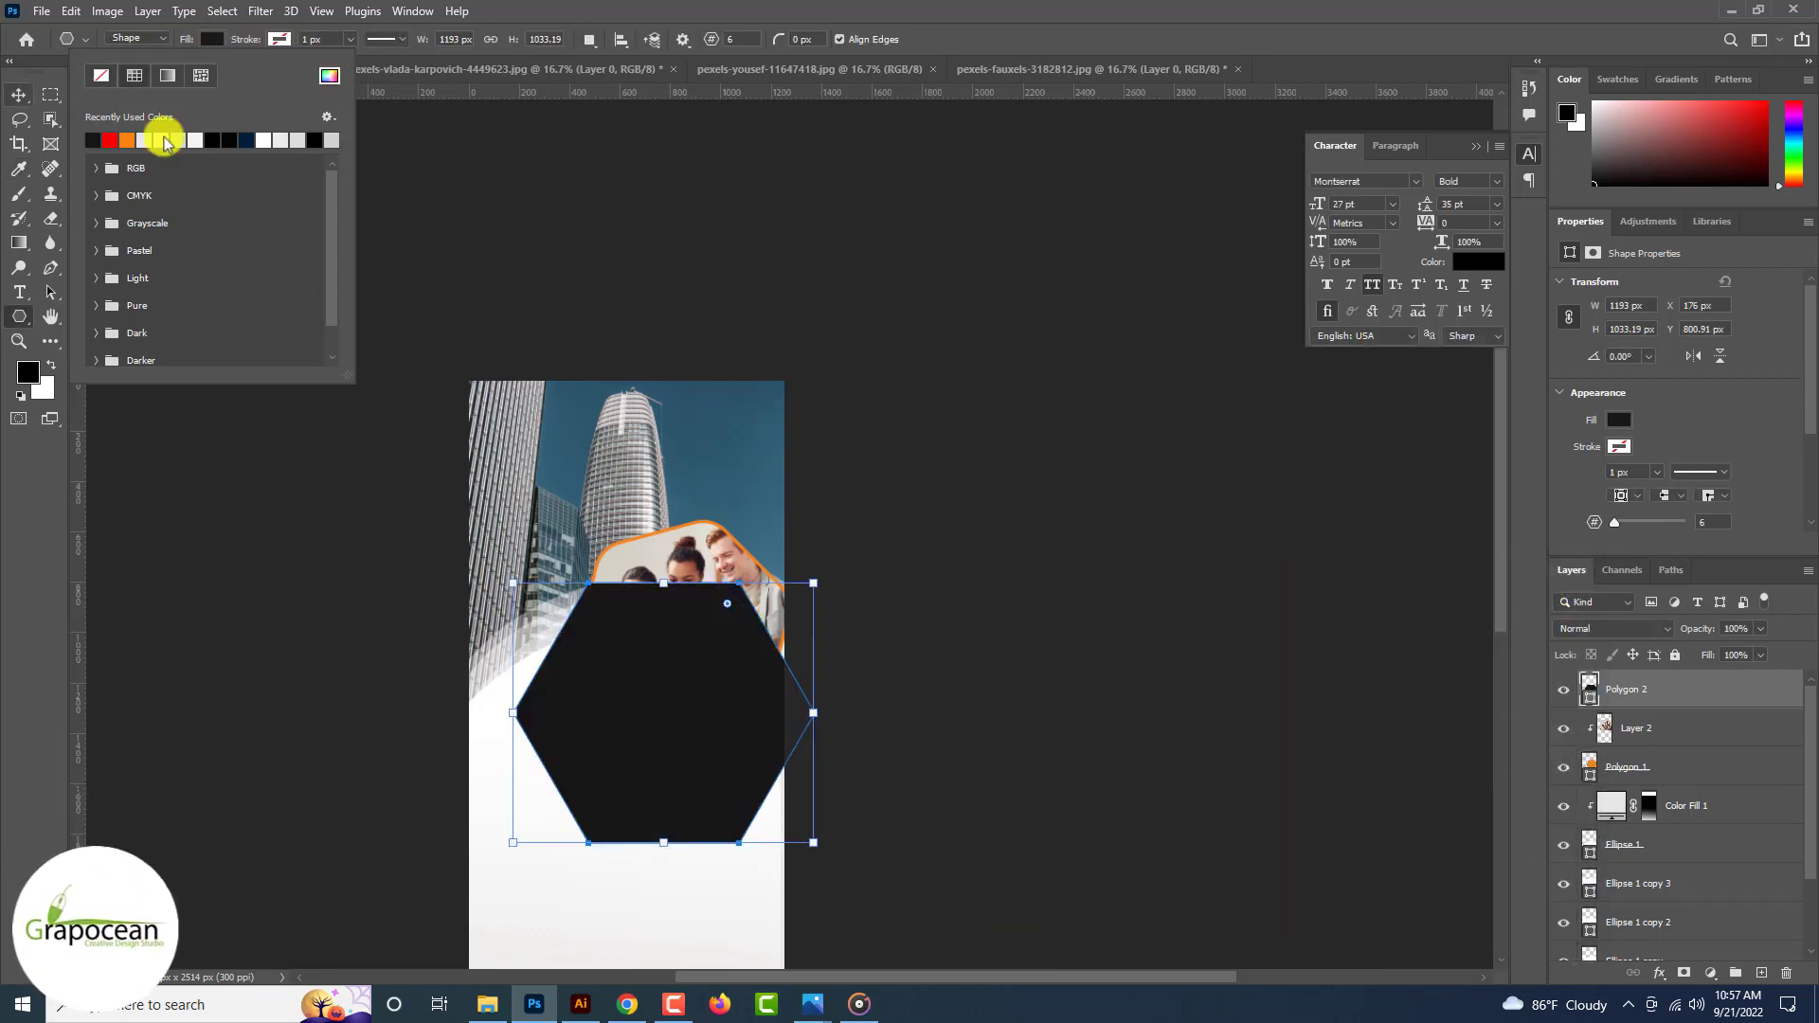
Step: Place the dark hexagon's layer beneath the framed team photo and move the hexagon to the banner's upper right corner
{"action": "left_click", "coordinate": [16, 92]}
{"action": "mouse_move", "coordinate": [1660, 788]}
{"action": "left_mouse_down"}
{"action": "mouse_move", "coordinate": [1676, 836]}
{"action": "mouse_move", "coordinate": [1681, 794]}
{"action": "left_mouse_up"}
{"action": "left_click_drag", "start_coordinate": [611, 620], "coordinate": [770, 603]}
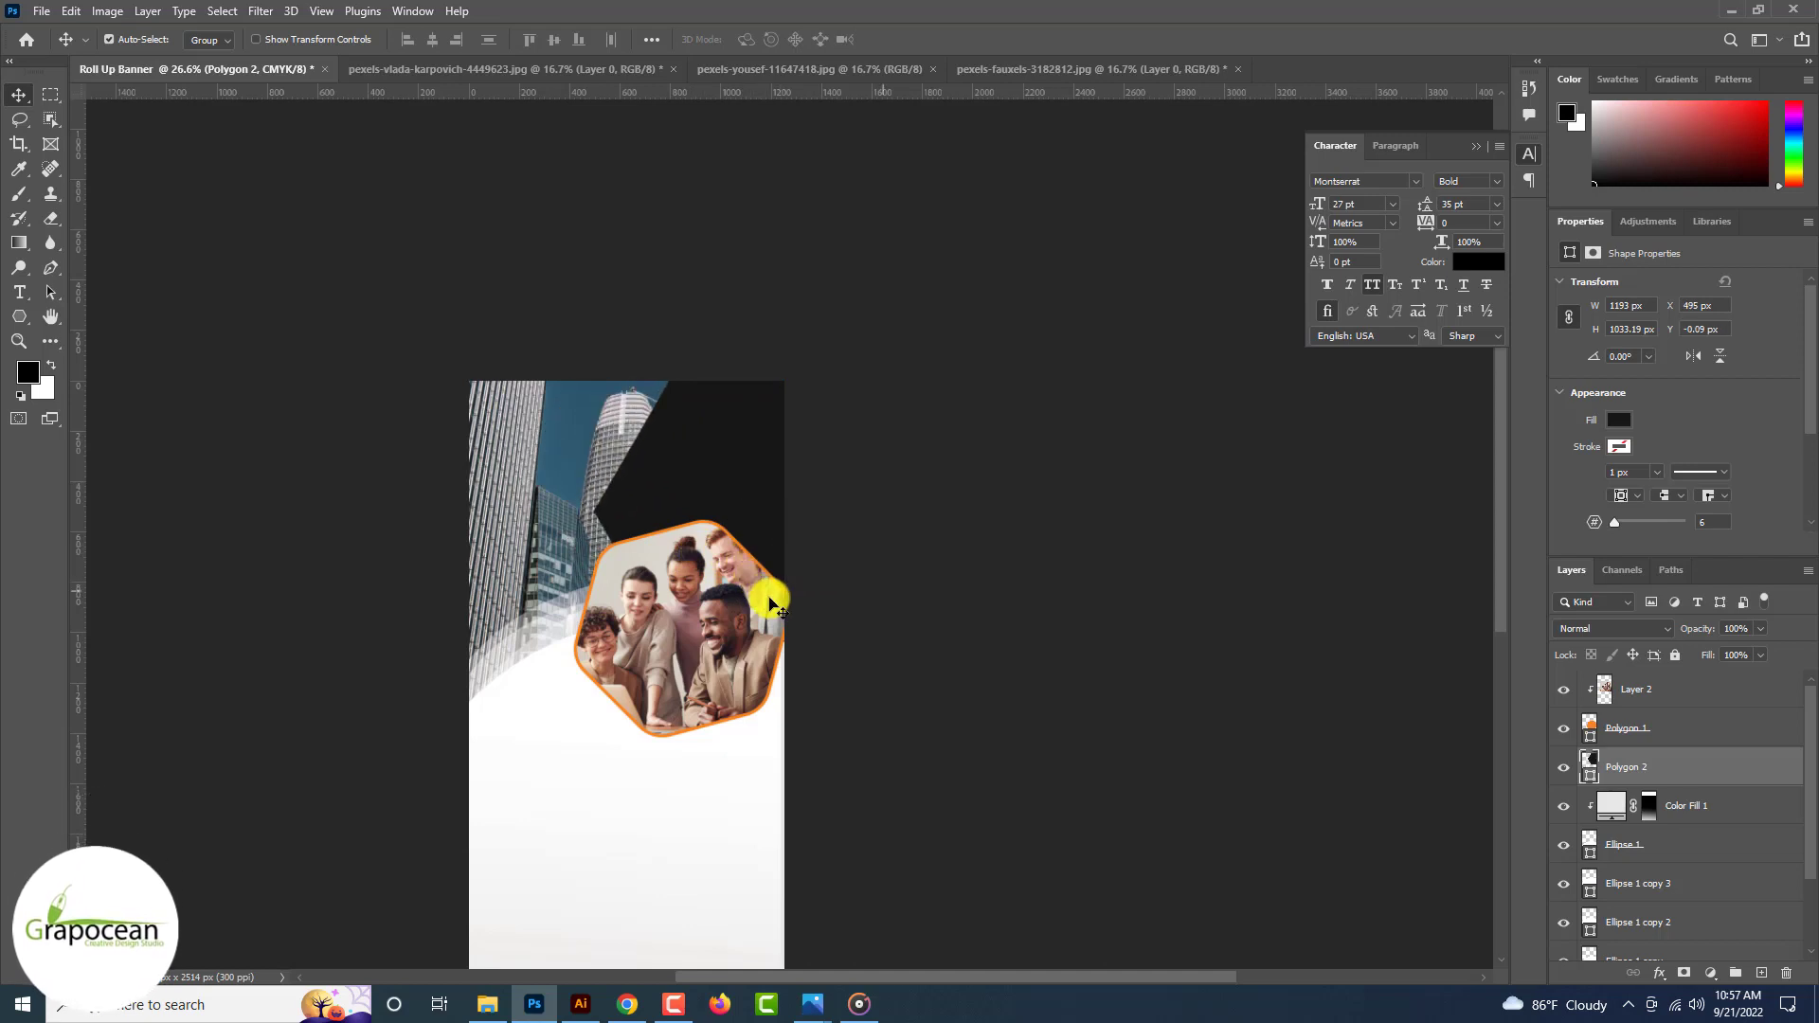
{"action": "key", "text": "5"}
{"action": "left_click_drag", "start_coordinate": [763, 723], "coordinate": [773, 849]}
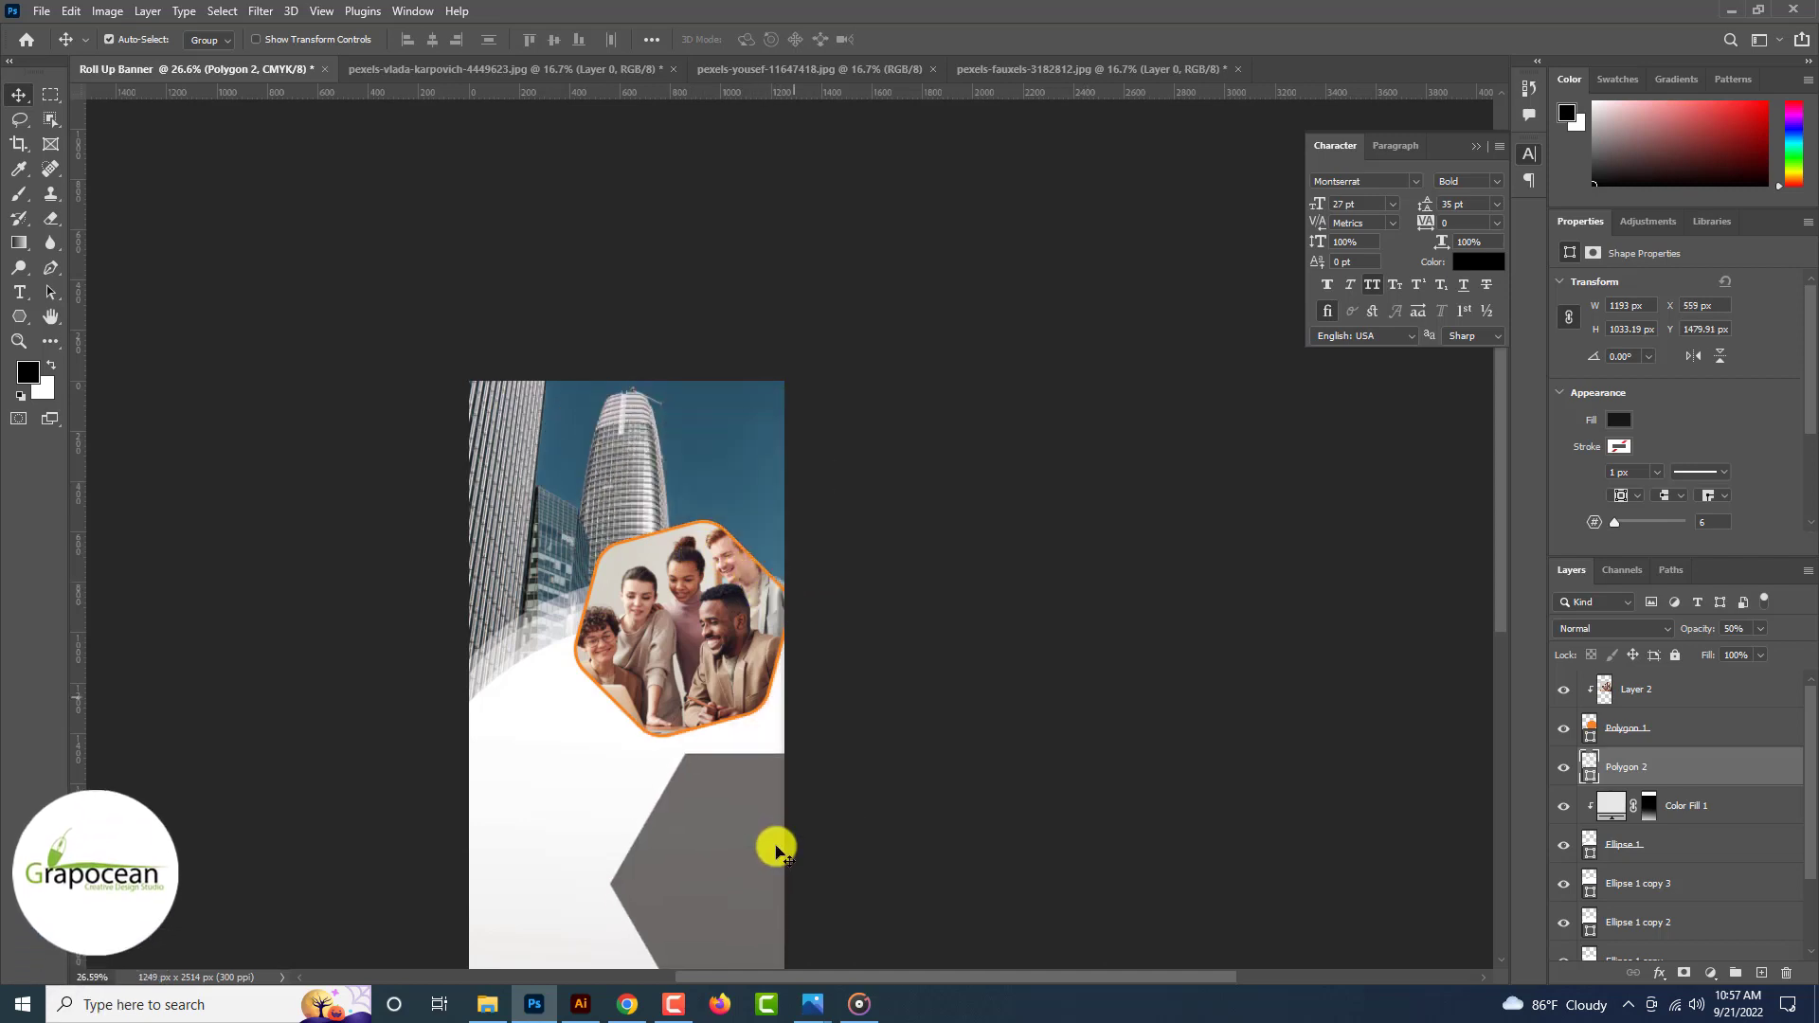
{"action": "scroll", "coordinate": [774, 851], "scroll_direction": "down", "scroll_amount": 1}
{"action": "key", "text": "ctrl+z"}
{"action": "key", "text": "ctrl+z"}
Step: Move the dark hexagon down behind the team photo and round its corners to 107 px
{"action": "left_click_drag", "start_coordinate": [696, 437], "coordinate": [694, 678]}
{"action": "scroll", "coordinate": [703, 660], "scroll_direction": "up", "scroll_amount": 2}
{"action": "scroll", "coordinate": [1648, 455], "scroll_direction": "down", "scroll_amount": 4}
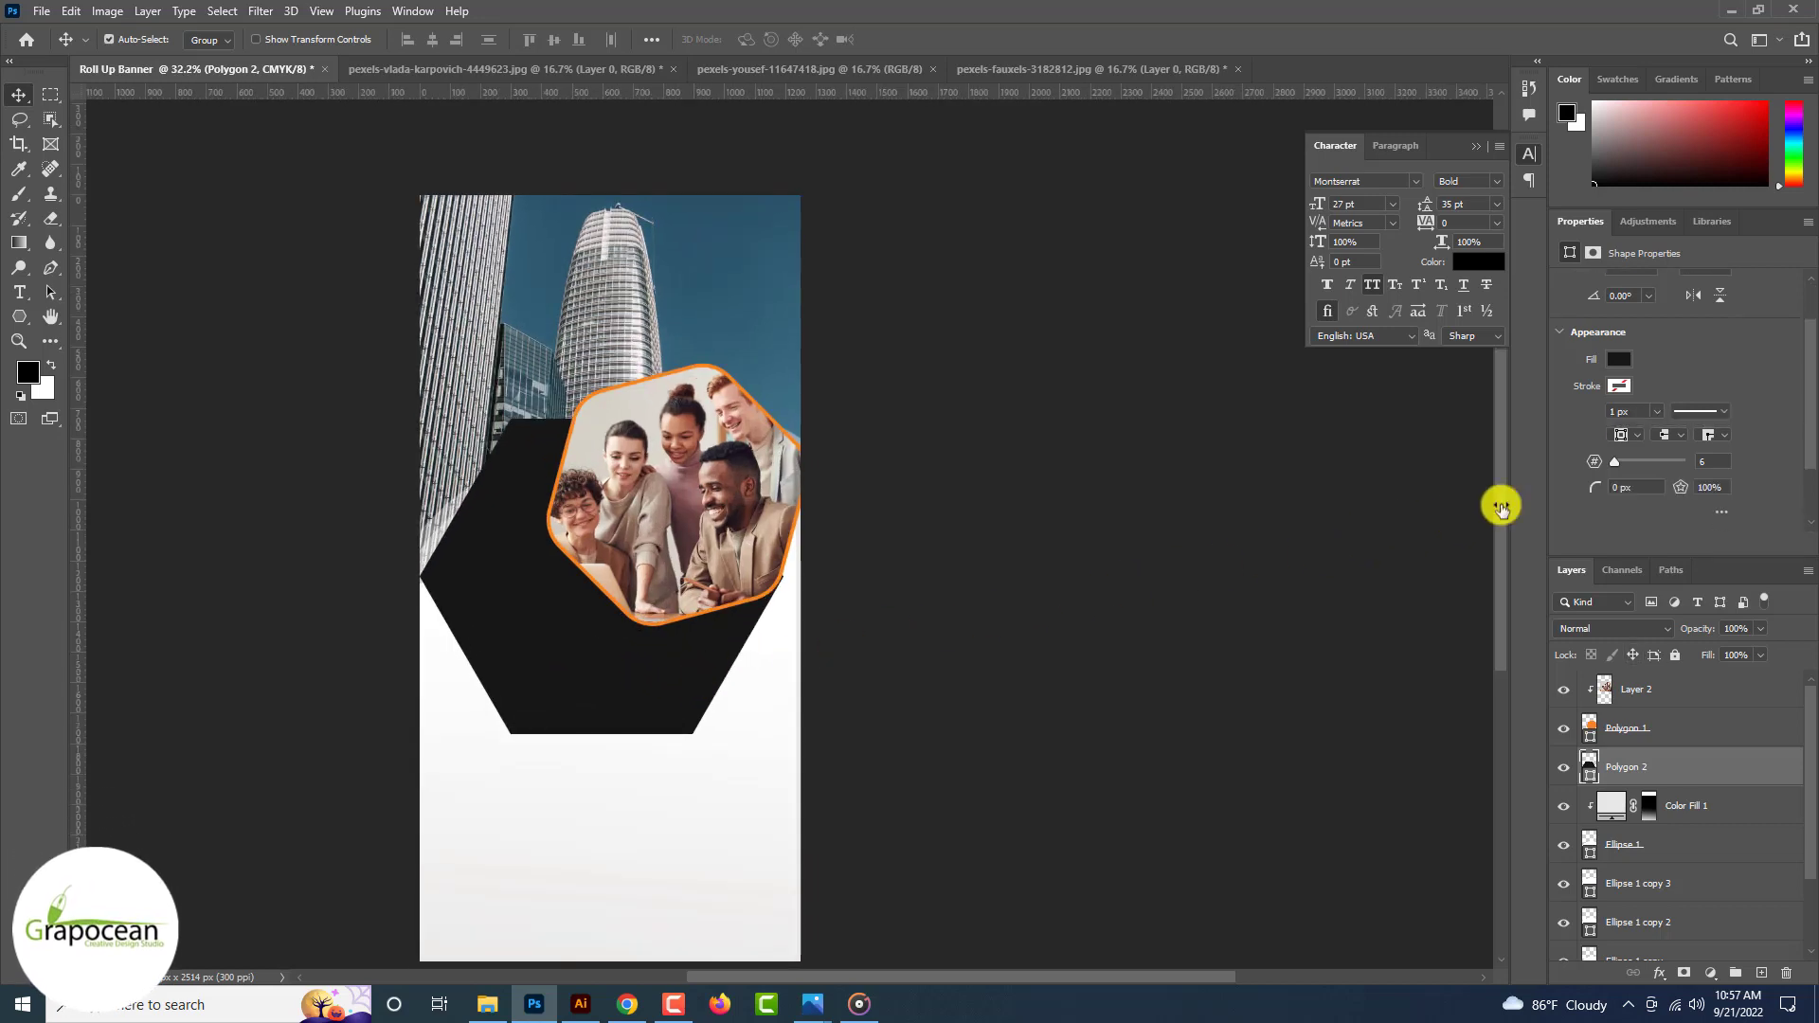
{"action": "left_click_drag", "start_coordinate": [1595, 485], "coordinate": [1640, 494]}
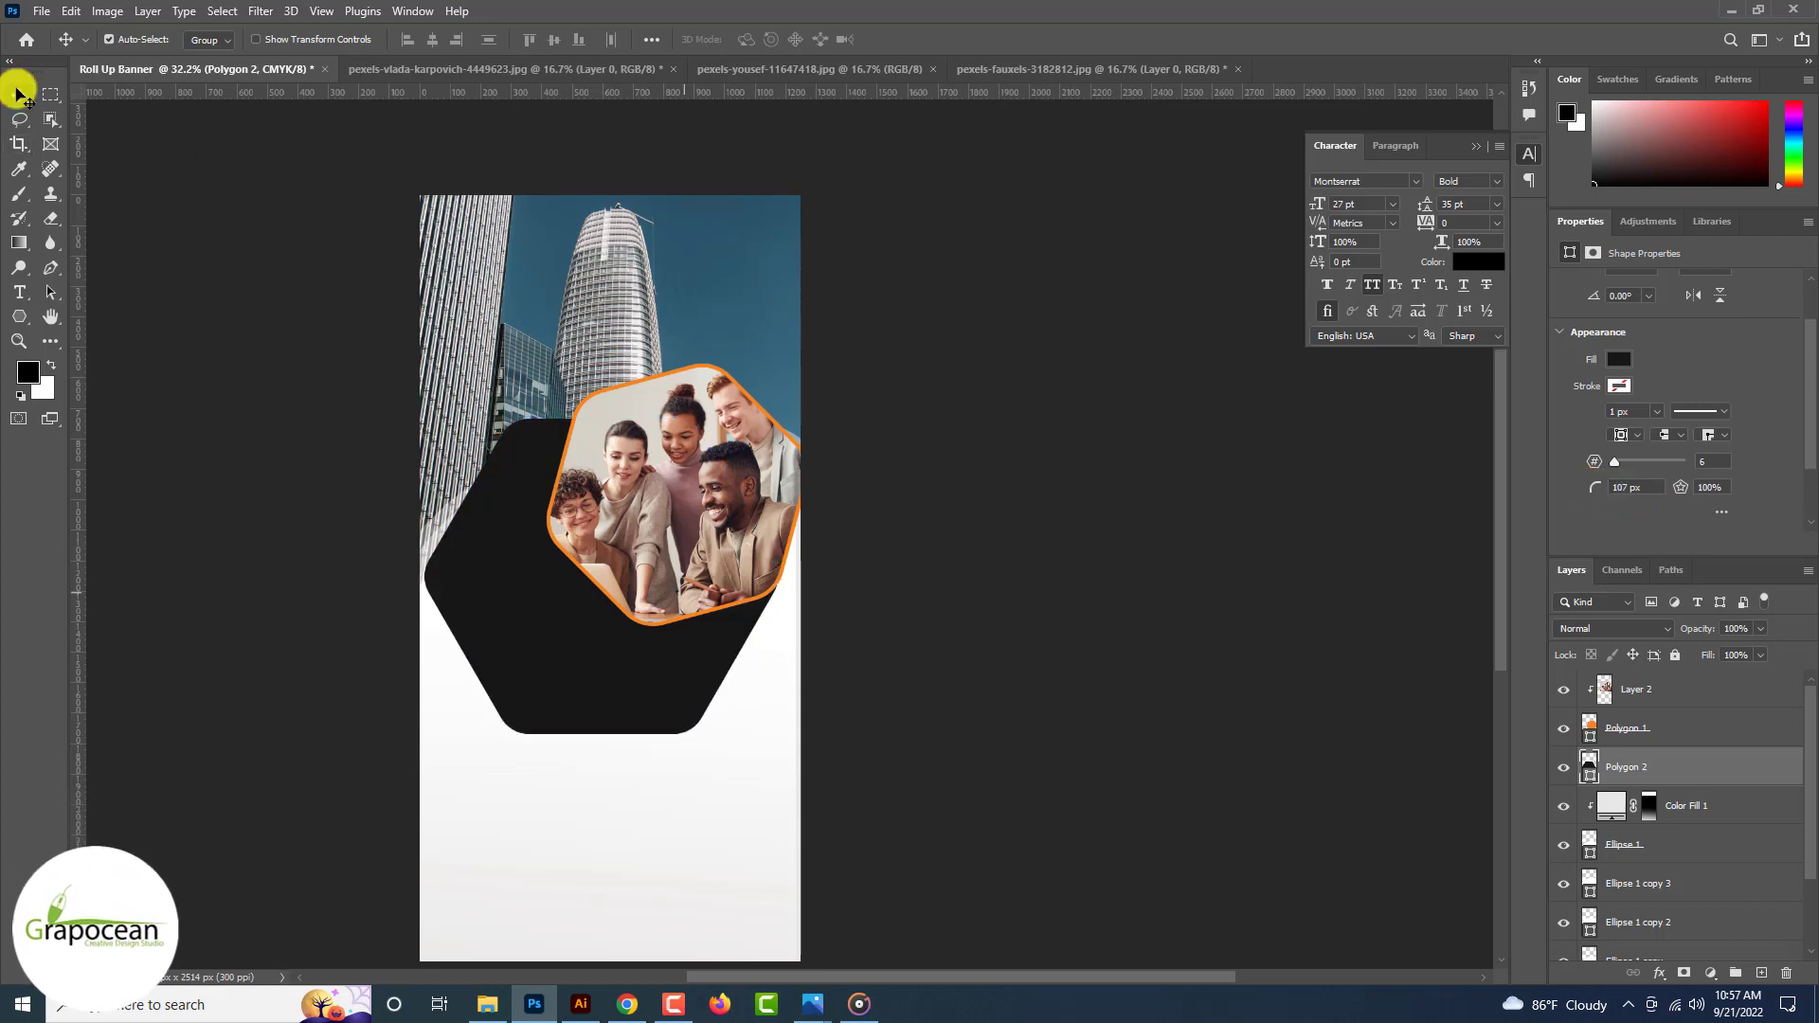
Step: Scale the dark hexagon down to about 981 × 878 px and position it toward the lower left of the team photo
{"action": "key", "text": "ctrl+t"}
{"action": "left_click_drag", "start_coordinate": [777, 733], "coordinate": [738, 722]}
{"action": "left_click_drag", "start_coordinate": [635, 673], "coordinate": [587, 646]}
{"action": "left_click", "coordinate": [936, 40]}
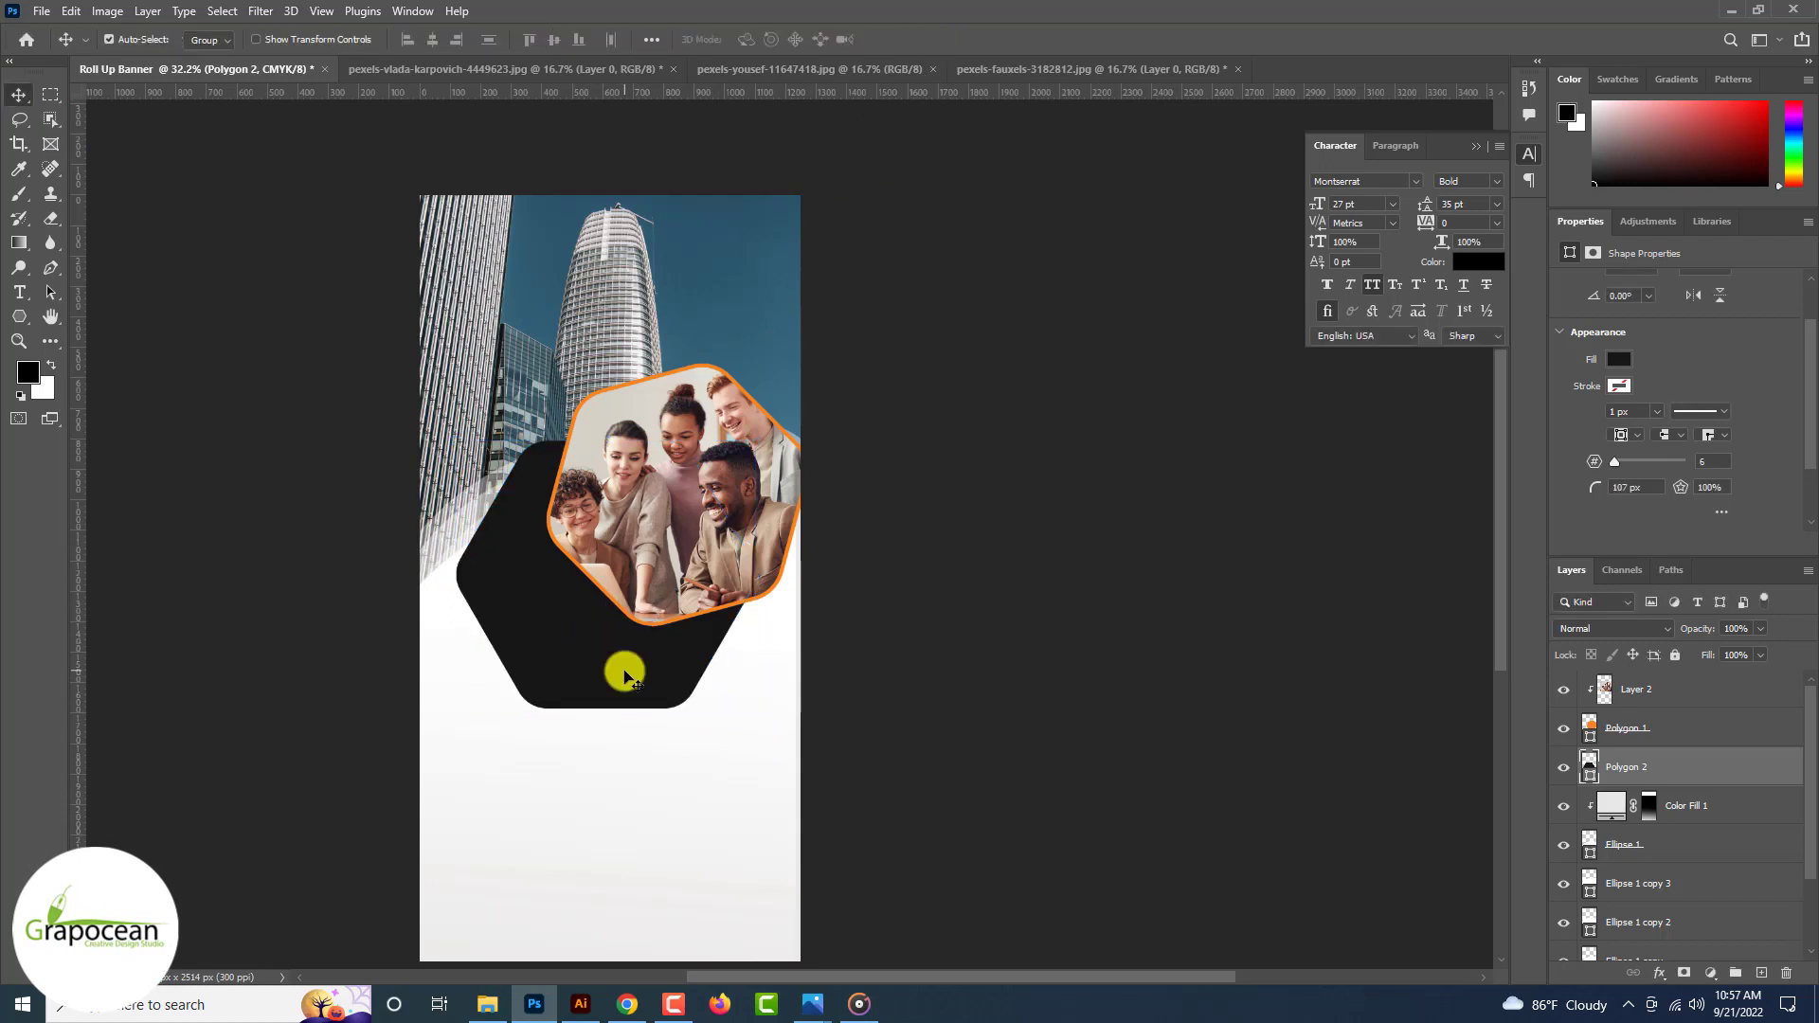
Step: Recolour the dark hexagon orange (f5841f) by sampling the colour of the team photo's frame
{"action": "double_click", "coordinate": [1590, 768]}
{"action": "left_click", "coordinate": [599, 586]}
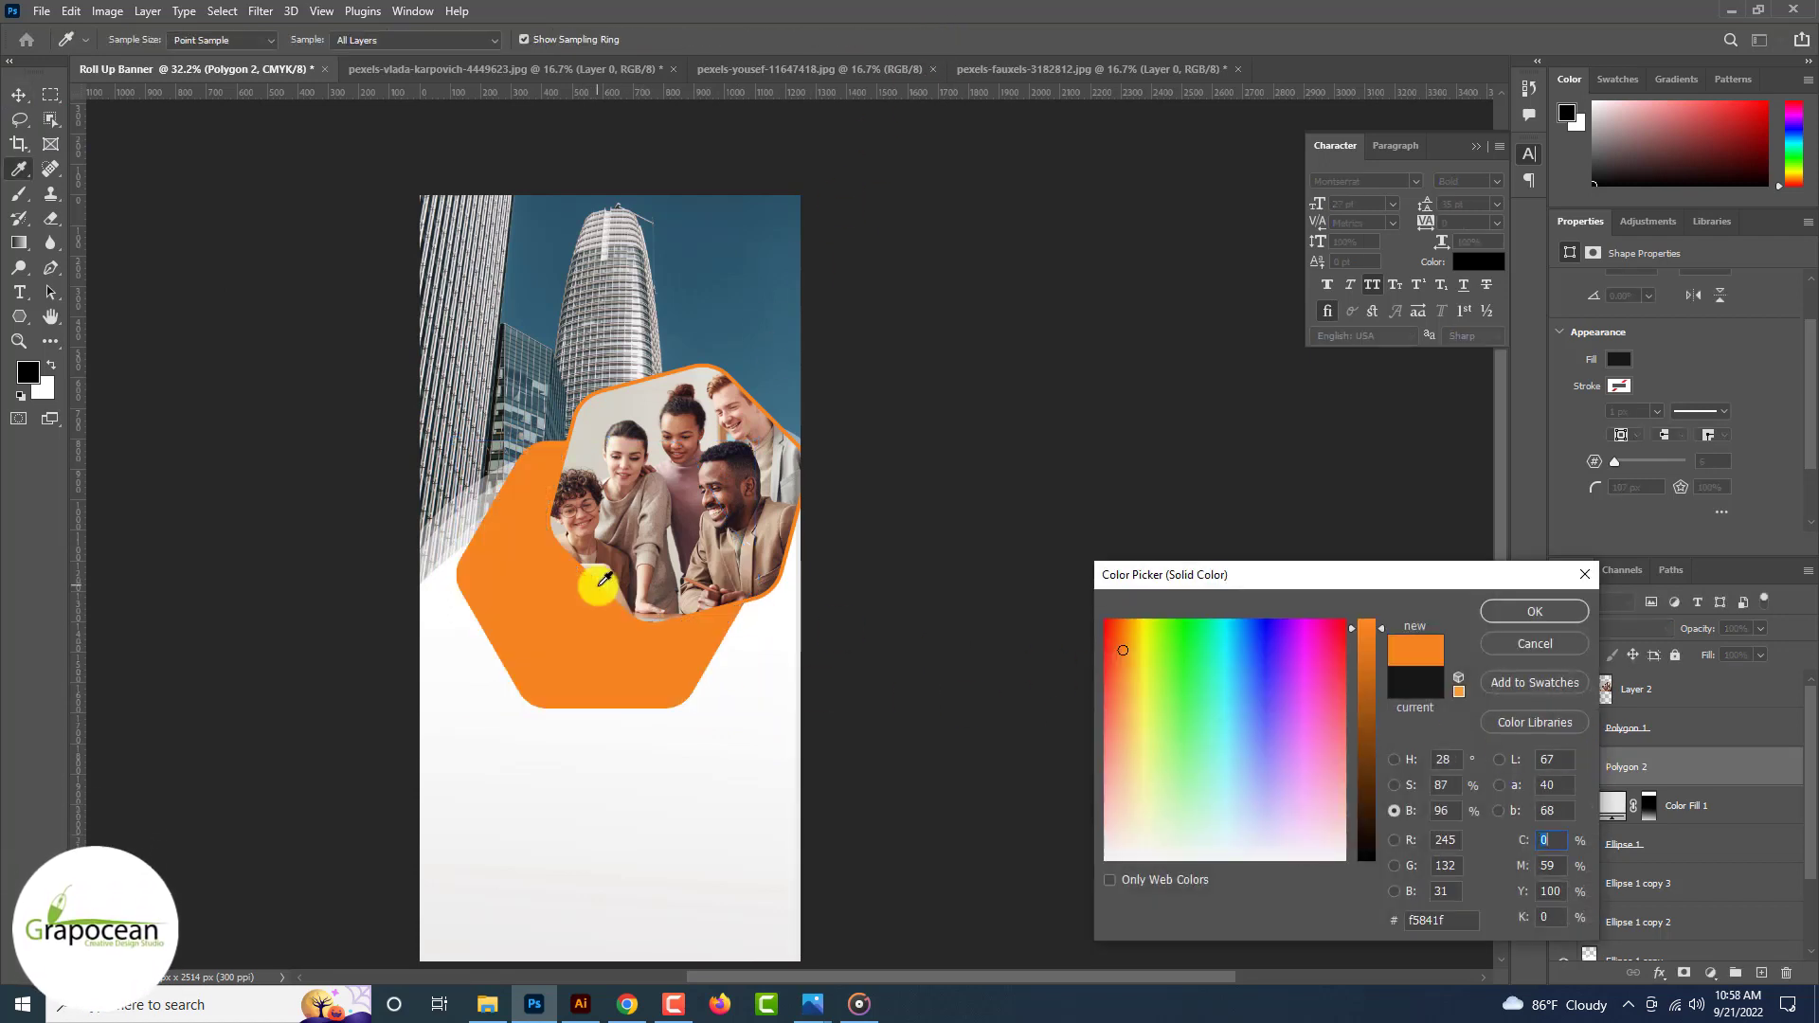
{"action": "left_click", "coordinate": [1535, 612]}
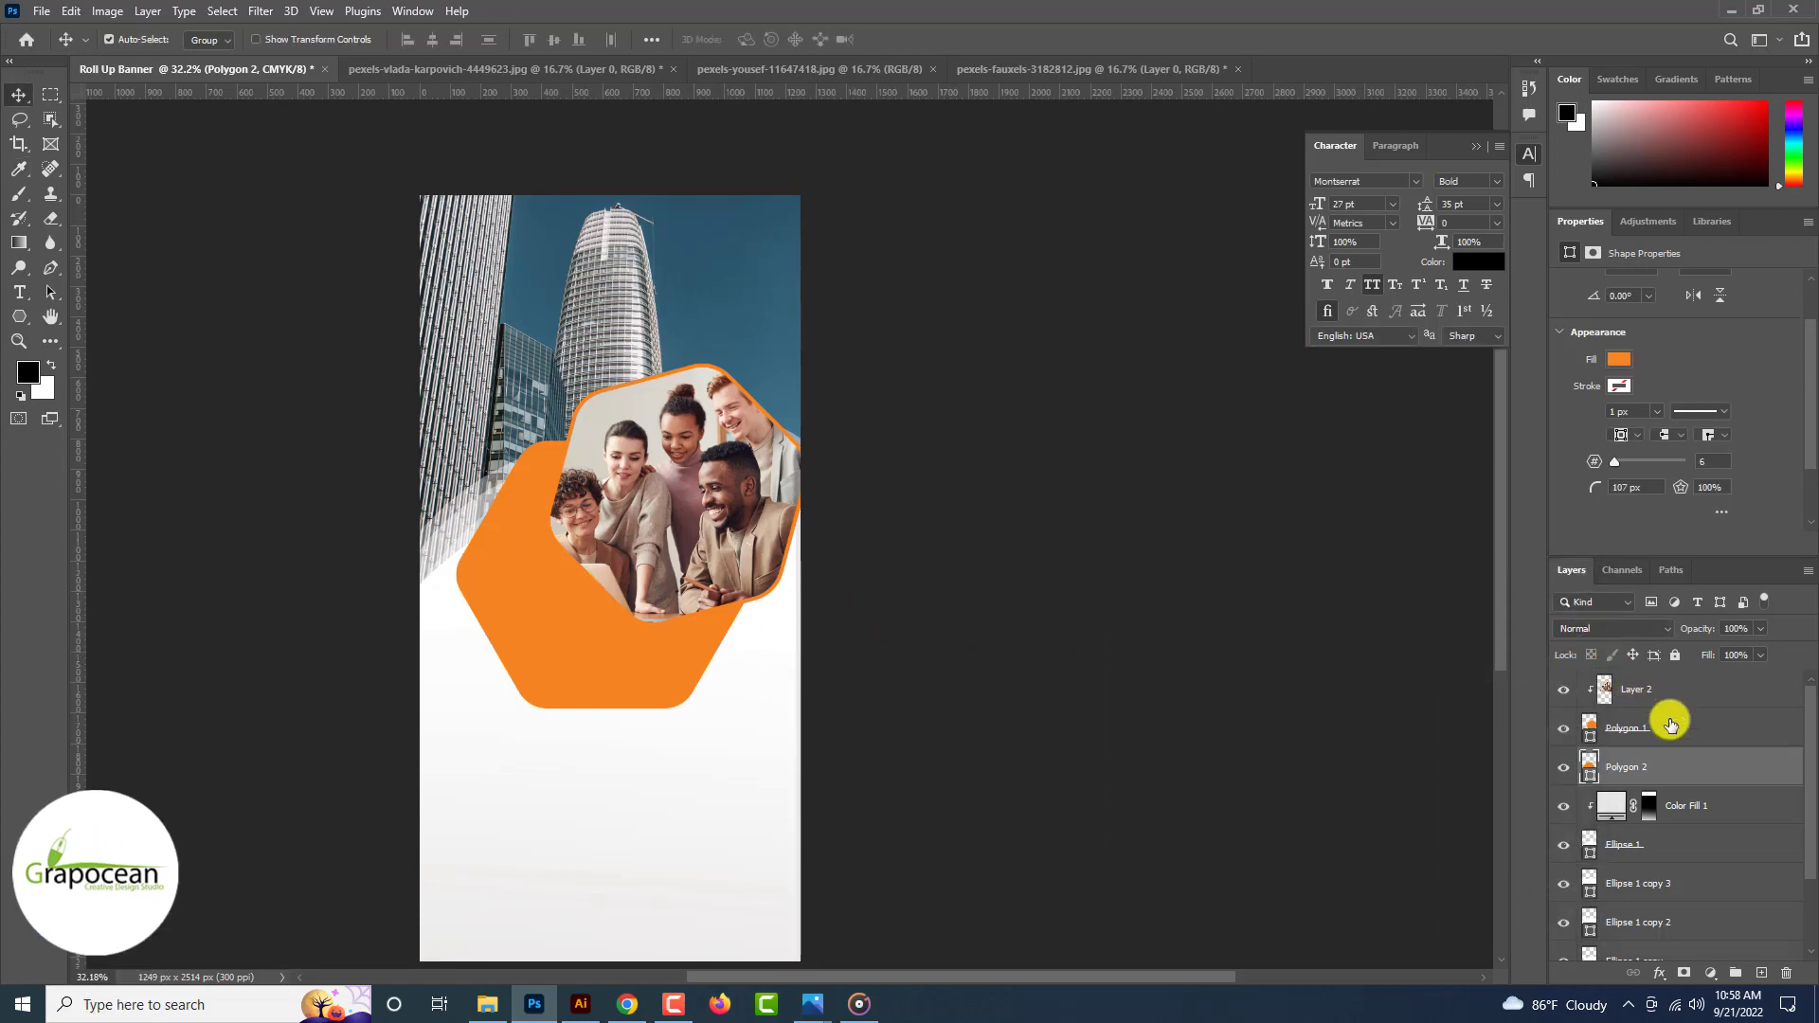
Step: Add a Multiply drop shadow to the photo's hexagon frame with 18% opacity, 90° angle, 65 px distance, 0% spread and 1 px size
{"action": "right_click", "coordinate": [1665, 728]}
{"action": "left_click", "coordinate": [1515, 183]}
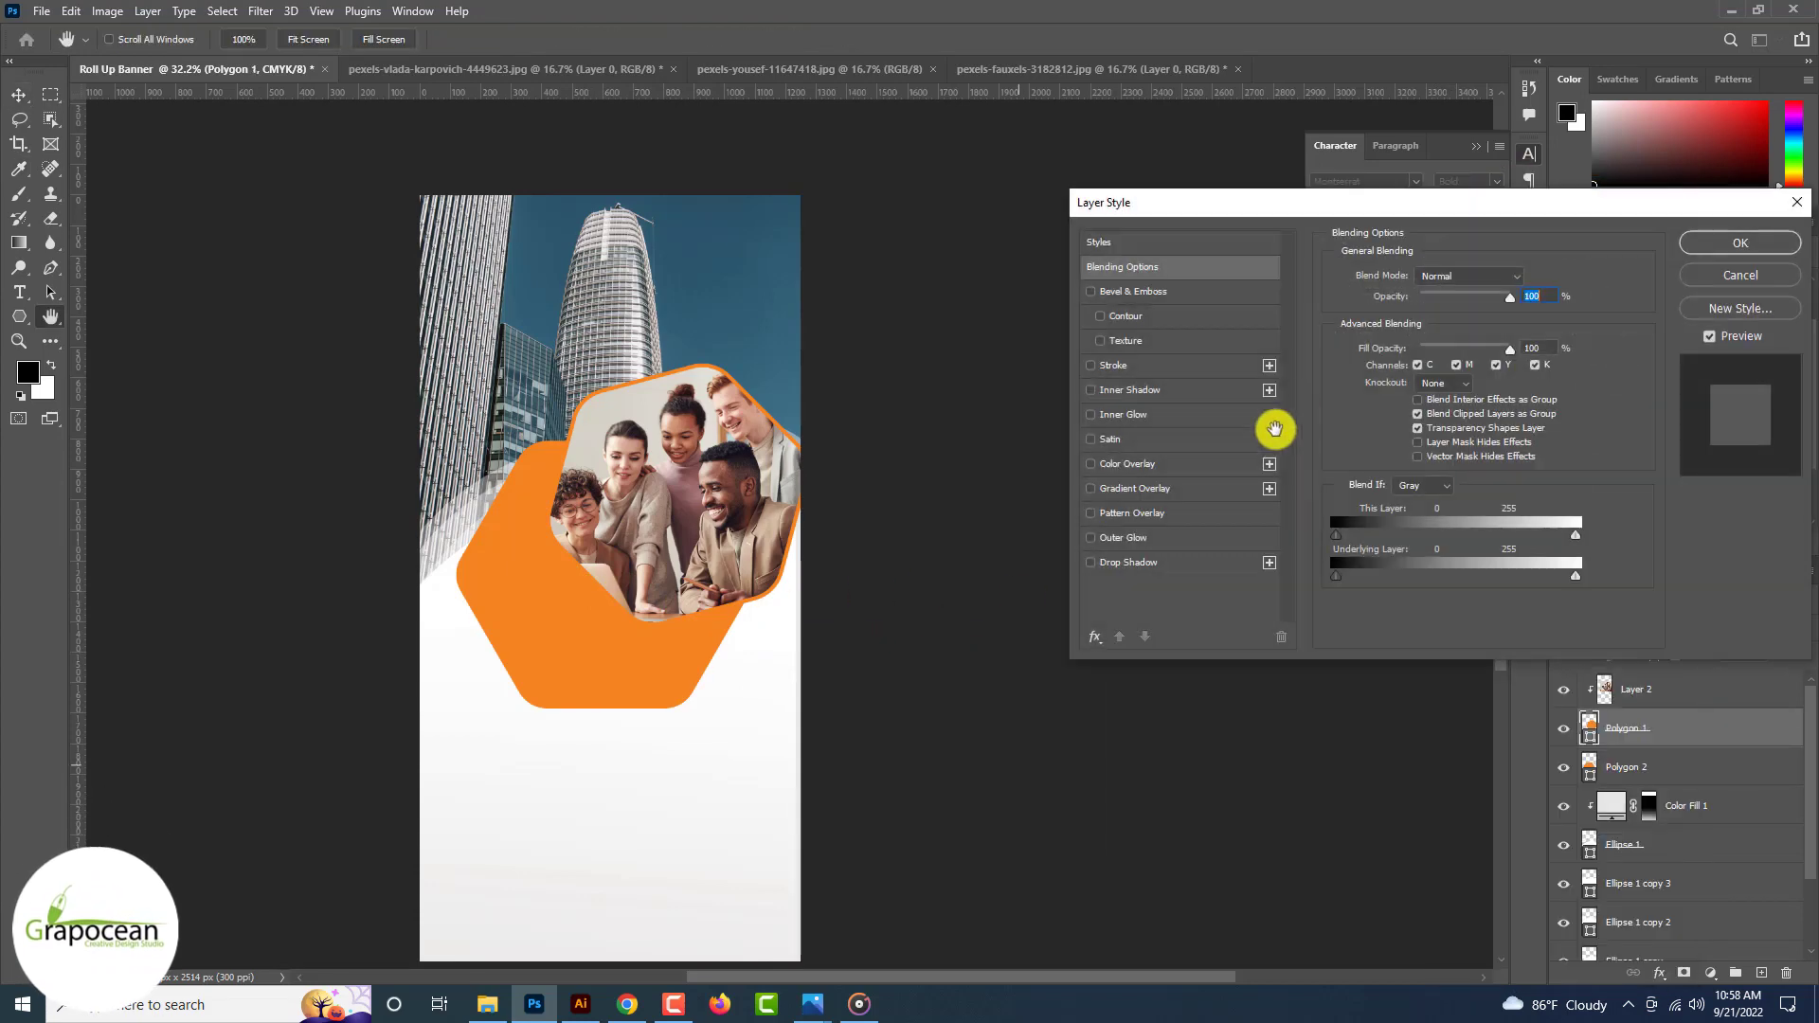
{"action": "left_click", "coordinate": [1137, 563]}
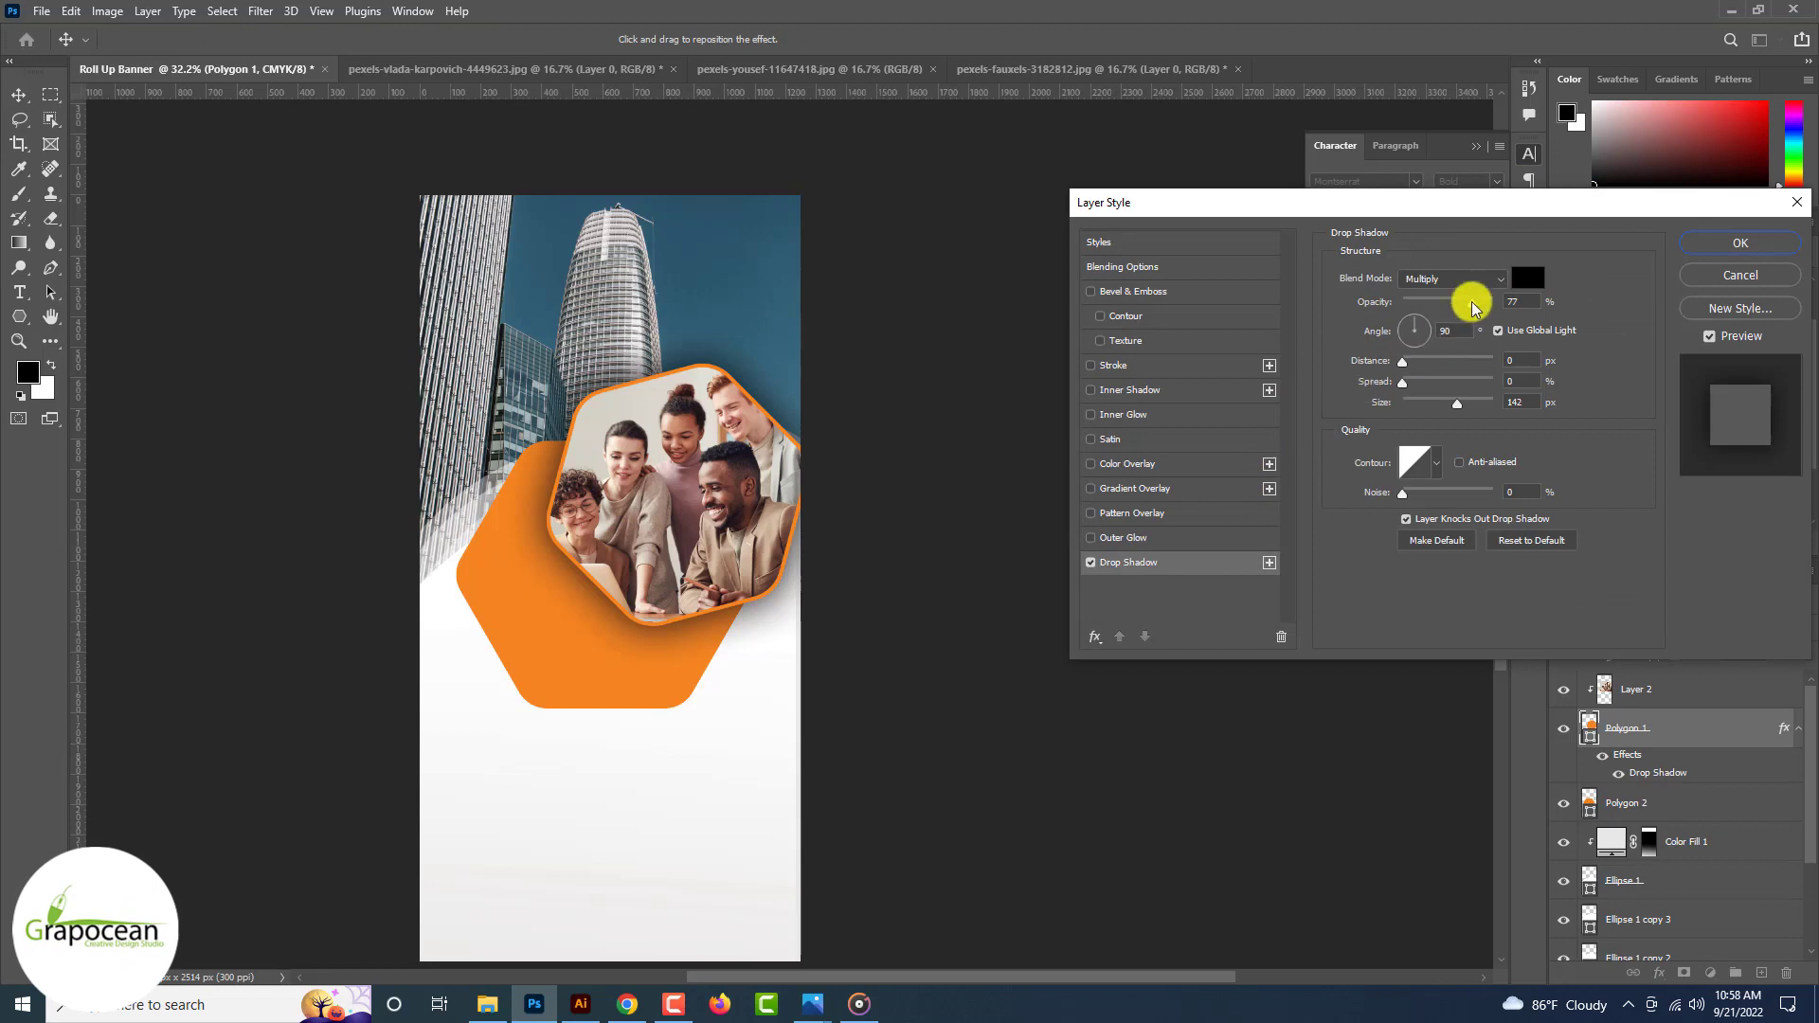
{"action": "left_click_drag", "start_coordinate": [1471, 303], "coordinate": [1416, 305]}
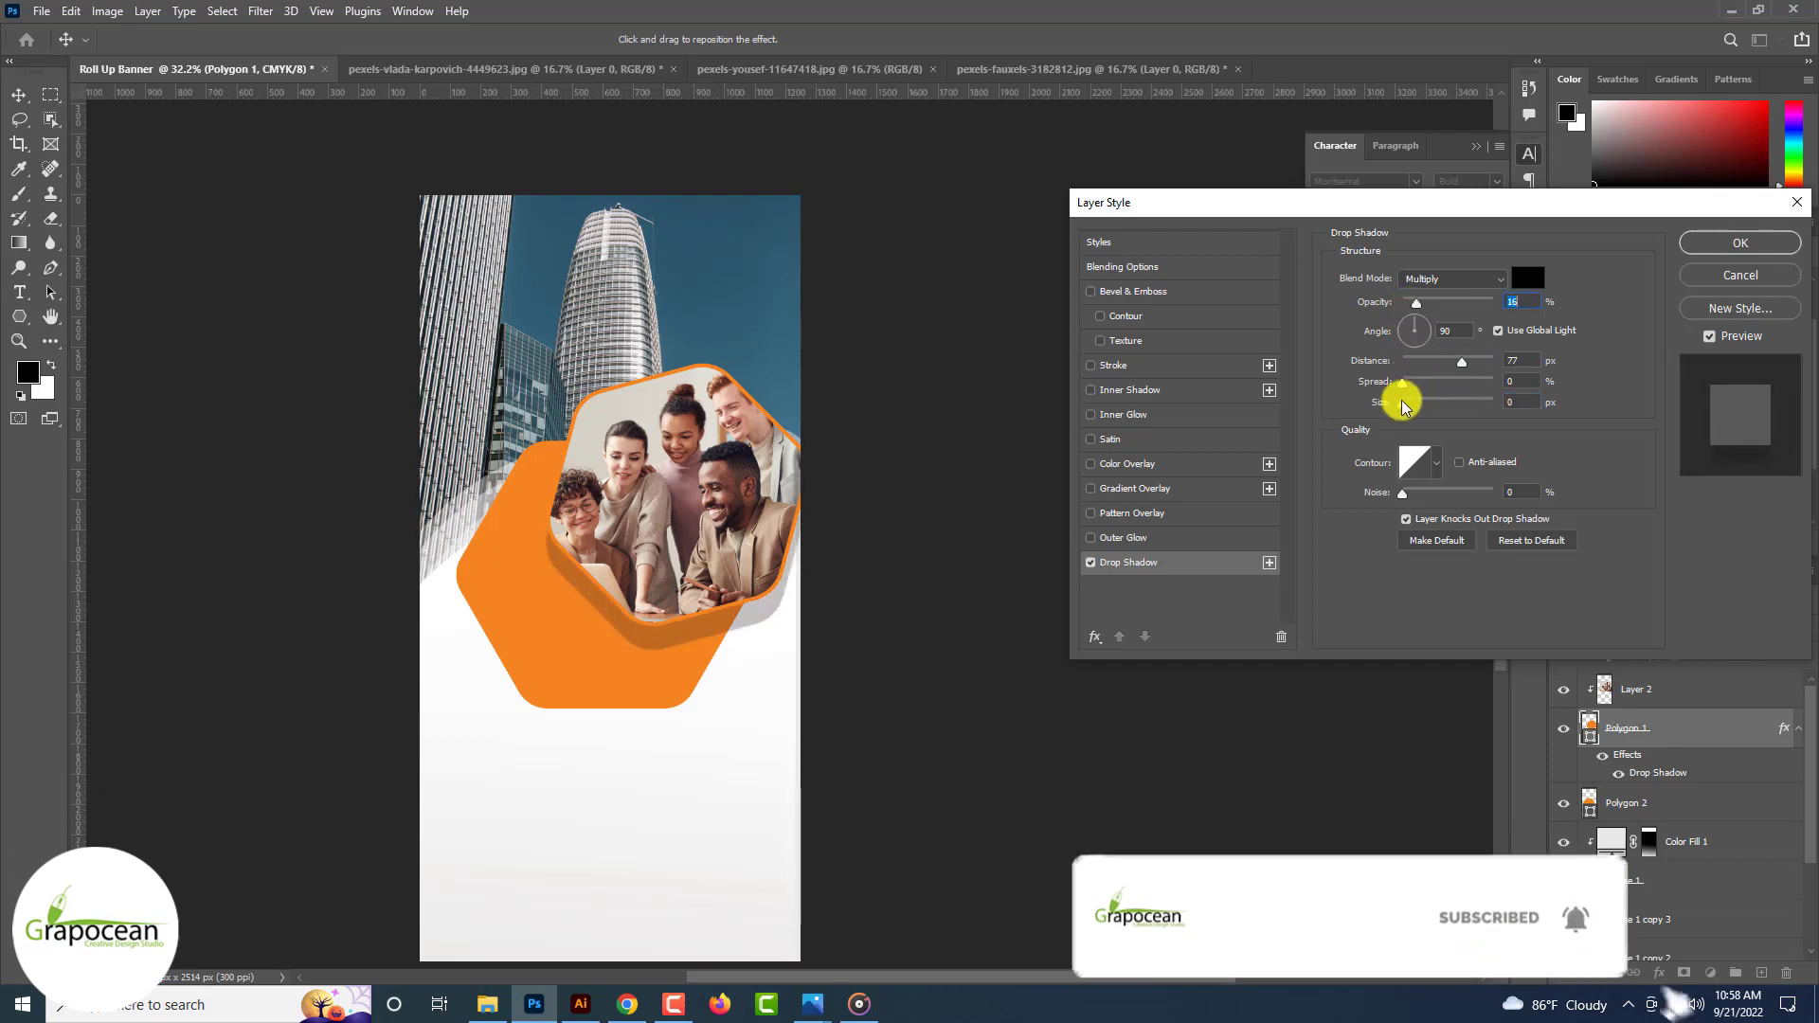
{"action": "left_click_drag", "start_coordinate": [1403, 406], "coordinate": [1418, 304]}
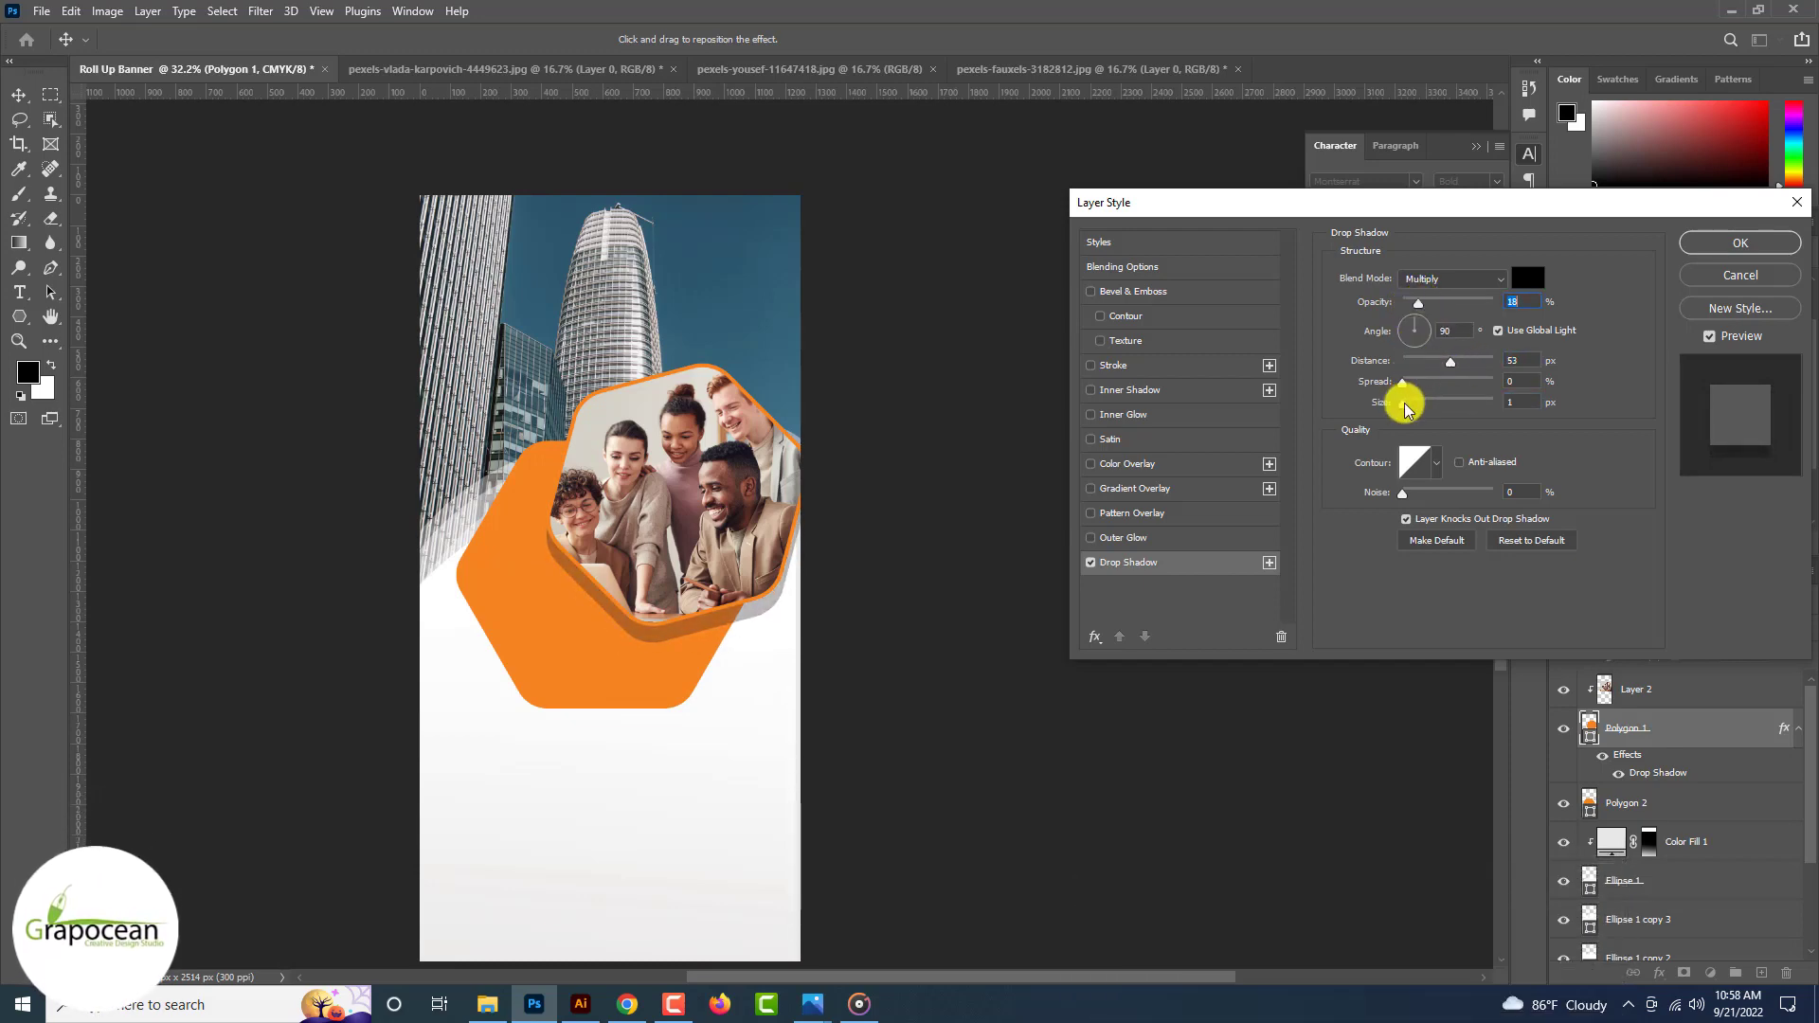
{"action": "left_click_drag", "start_coordinate": [1468, 378], "coordinate": [1460, 378]}
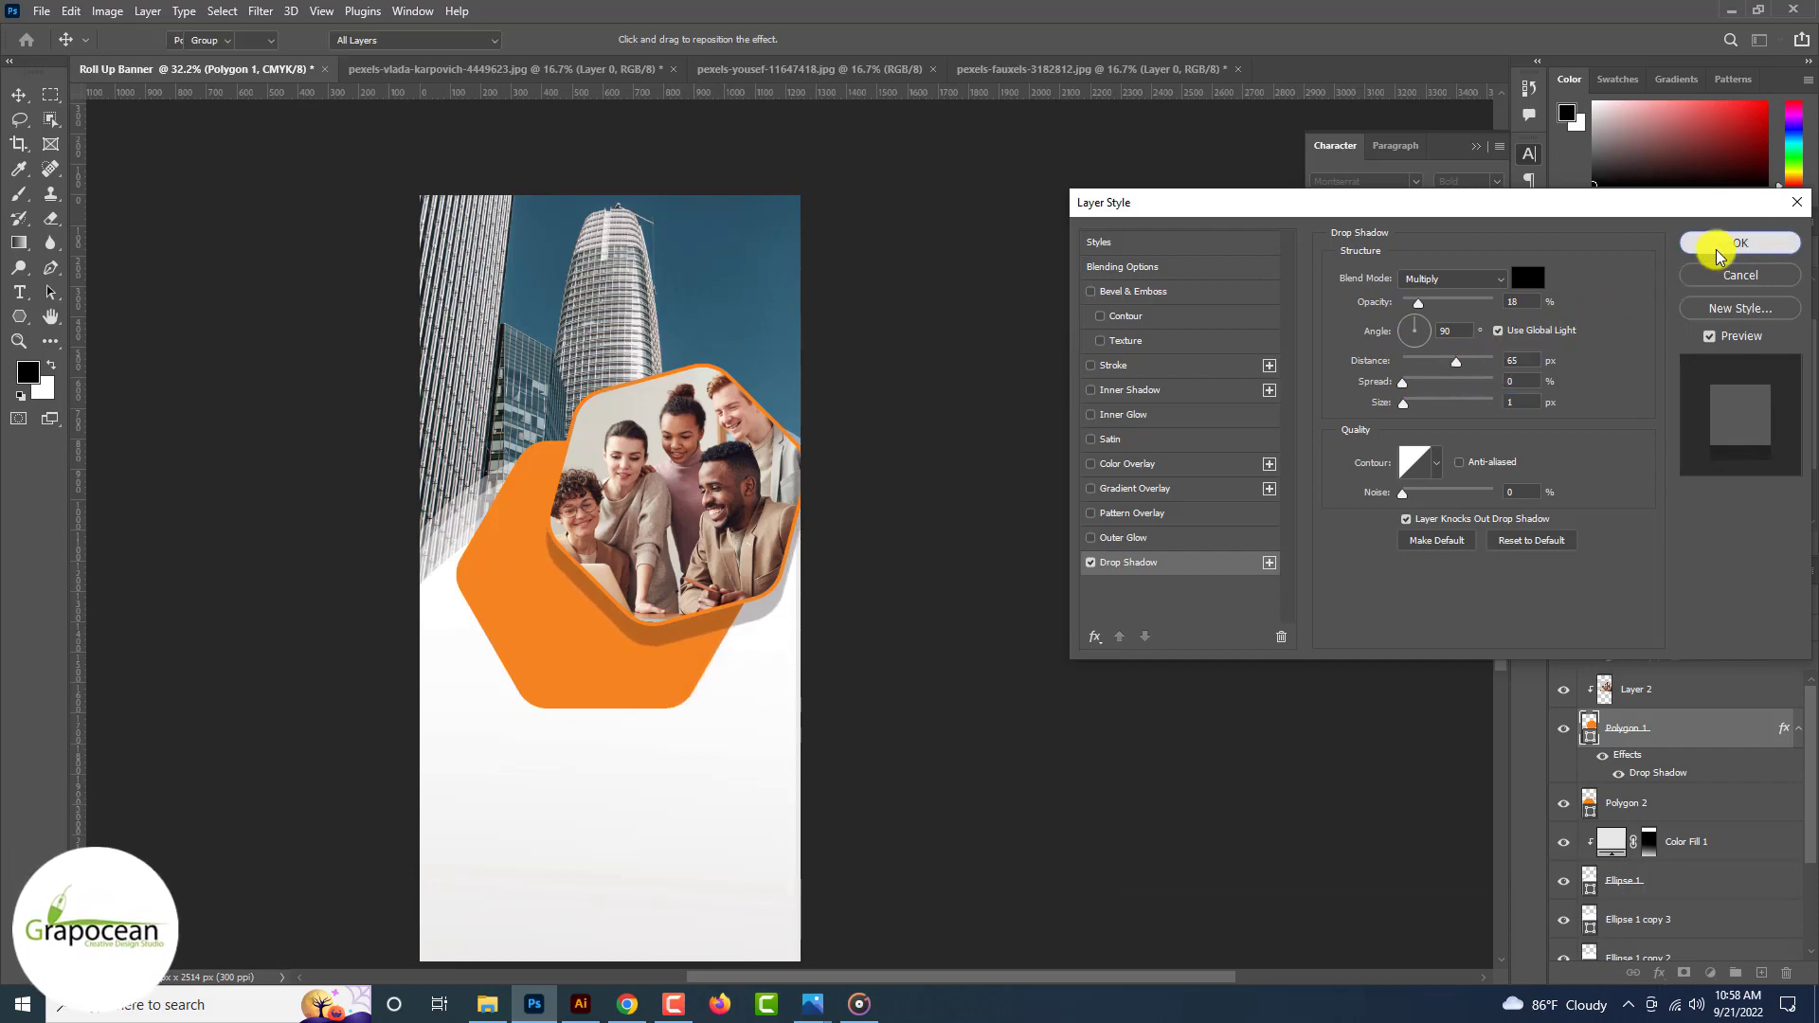
{"action": "left_click", "coordinate": [1739, 243]}
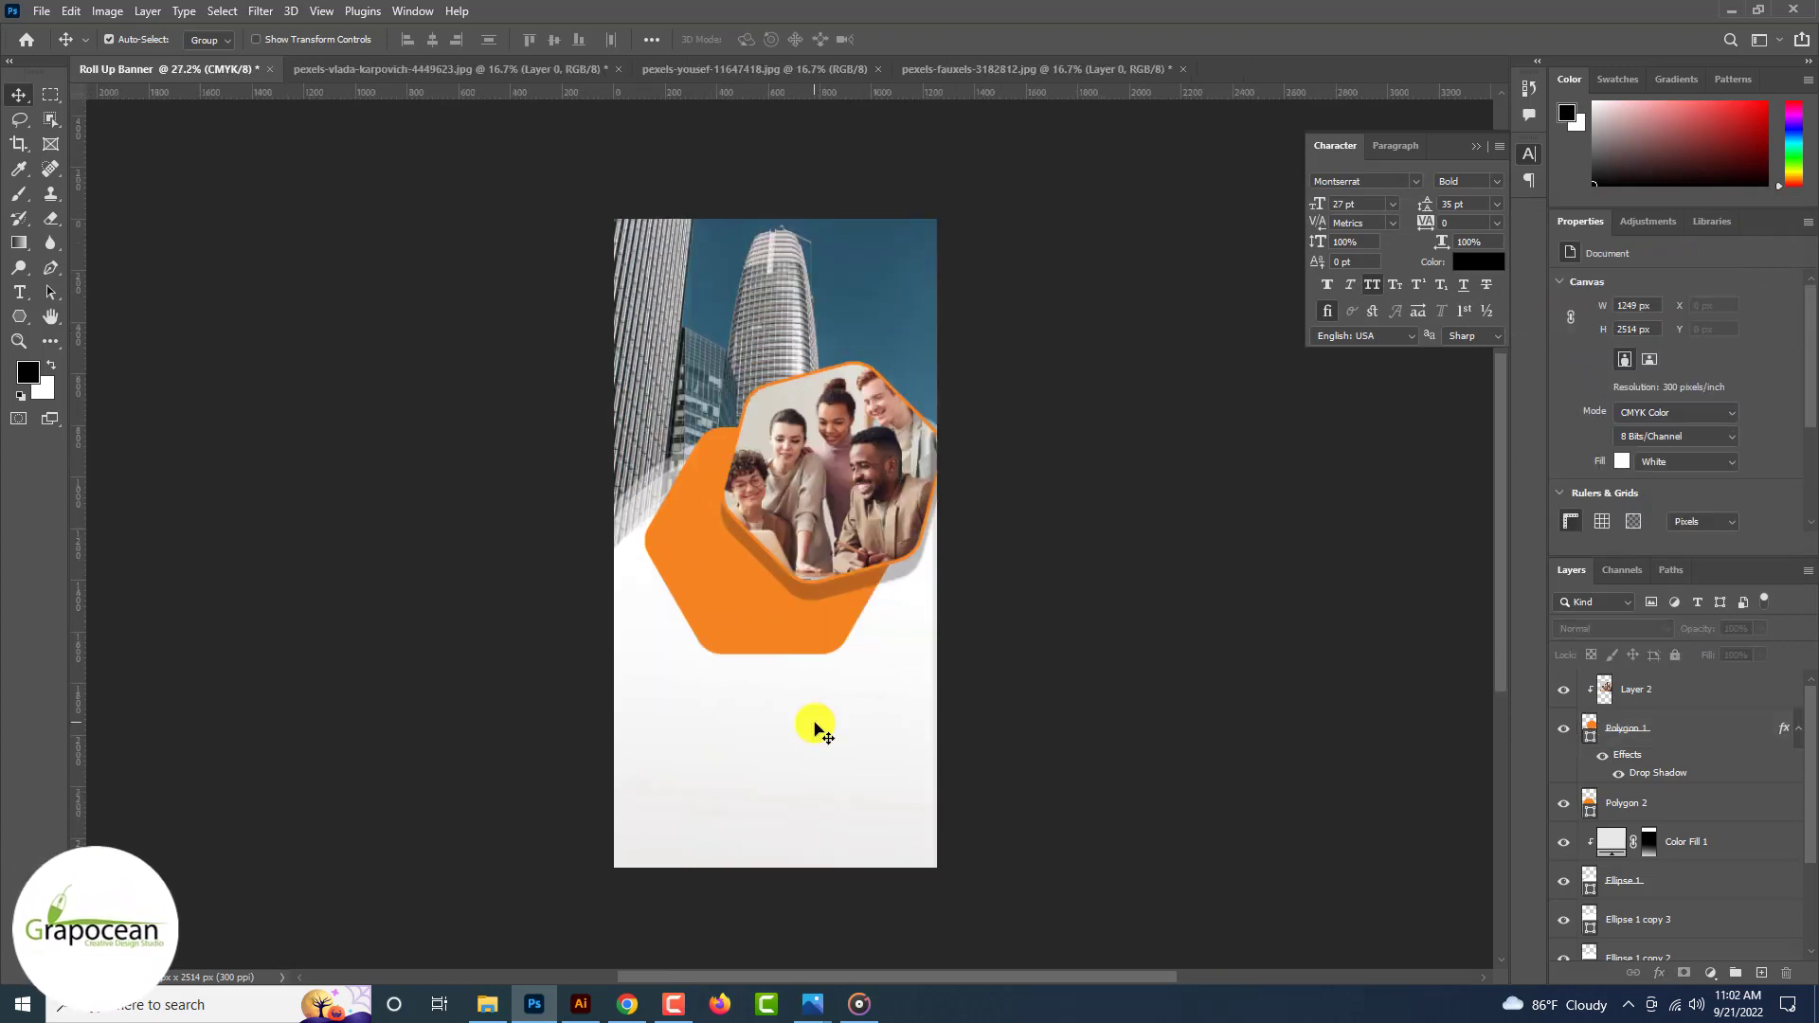
Step: Duplicate the orange hexagon, fill the copy with 151515, and move it behind the team photo at the banner's right edge
{"action": "left_click_drag", "start_coordinate": [747, 616], "coordinate": [648, 427]}
{"action": "double_click", "coordinate": [1587, 800]}
{"action": "left_click_drag", "start_coordinate": [1381, 627], "coordinate": [1387, 841]}
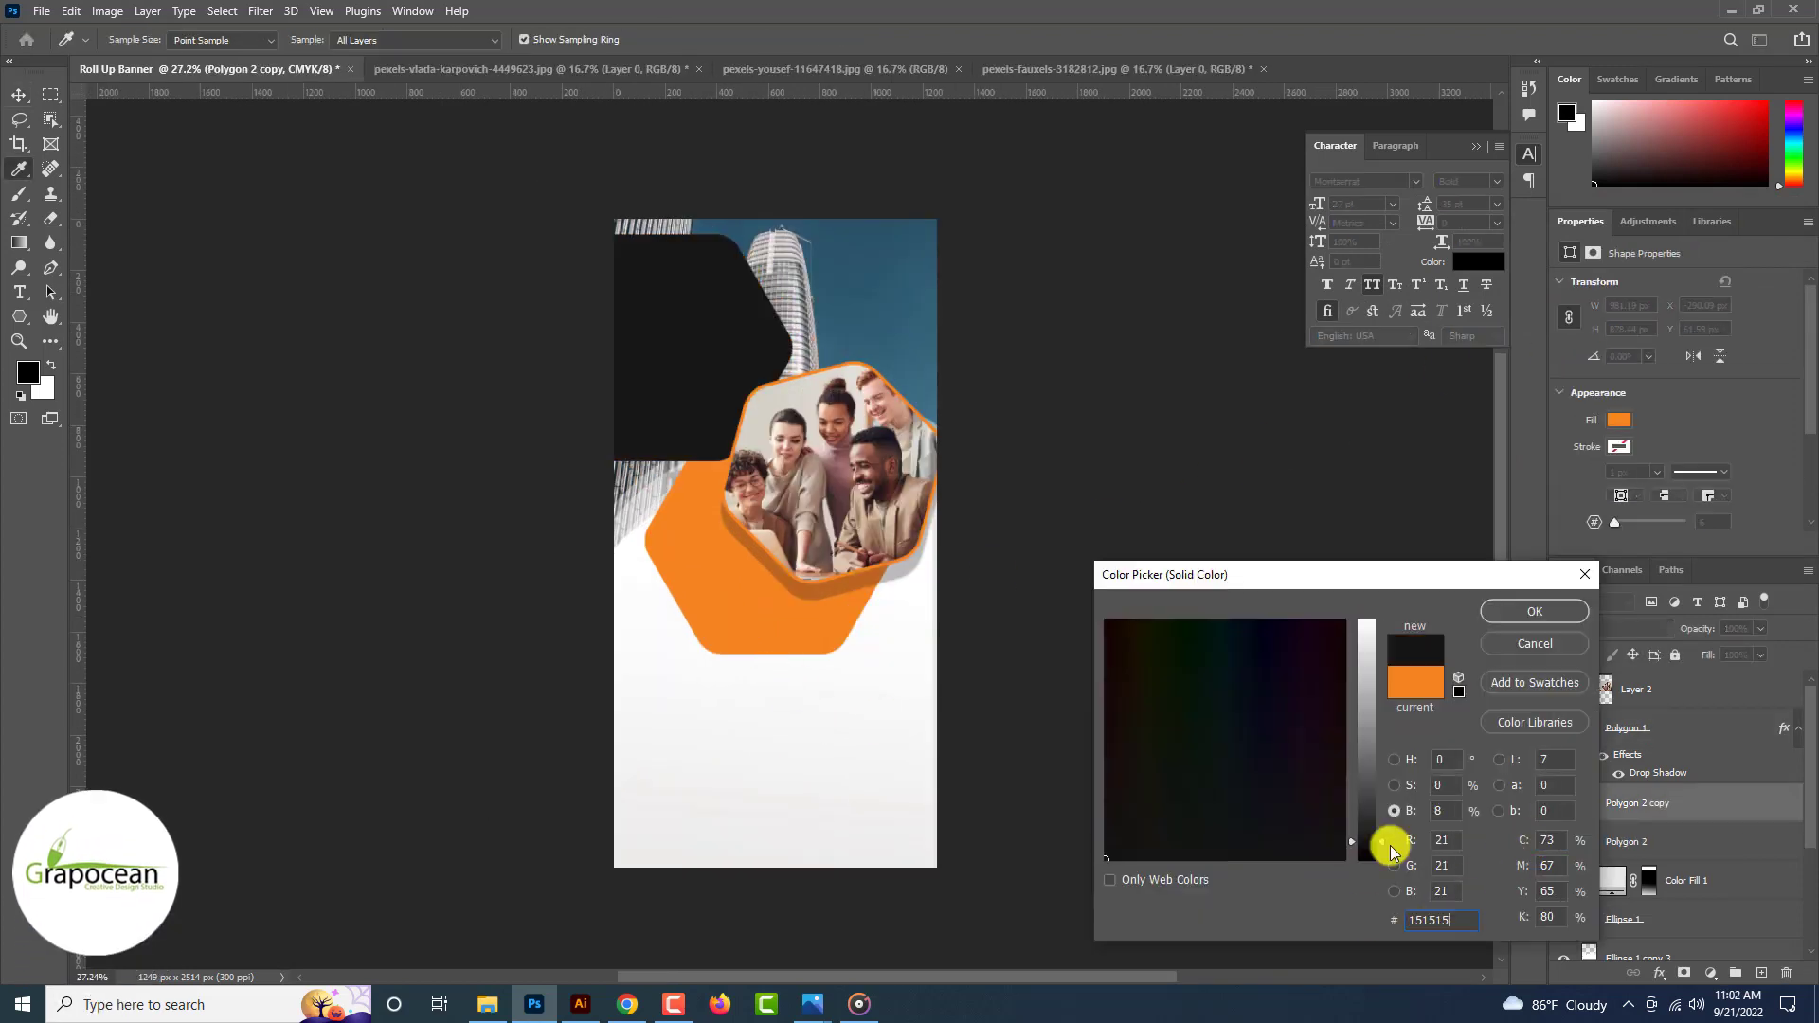
{"action": "left_click", "coordinate": [1535, 613]}
{"action": "left_click_drag", "start_coordinate": [635, 400], "coordinate": [881, 650]}
Step: Enlarge the dark hexagon copy to about 1929 × 1699 px and rotate it to -1.97°
{"action": "key", "text": "ctrl+t"}
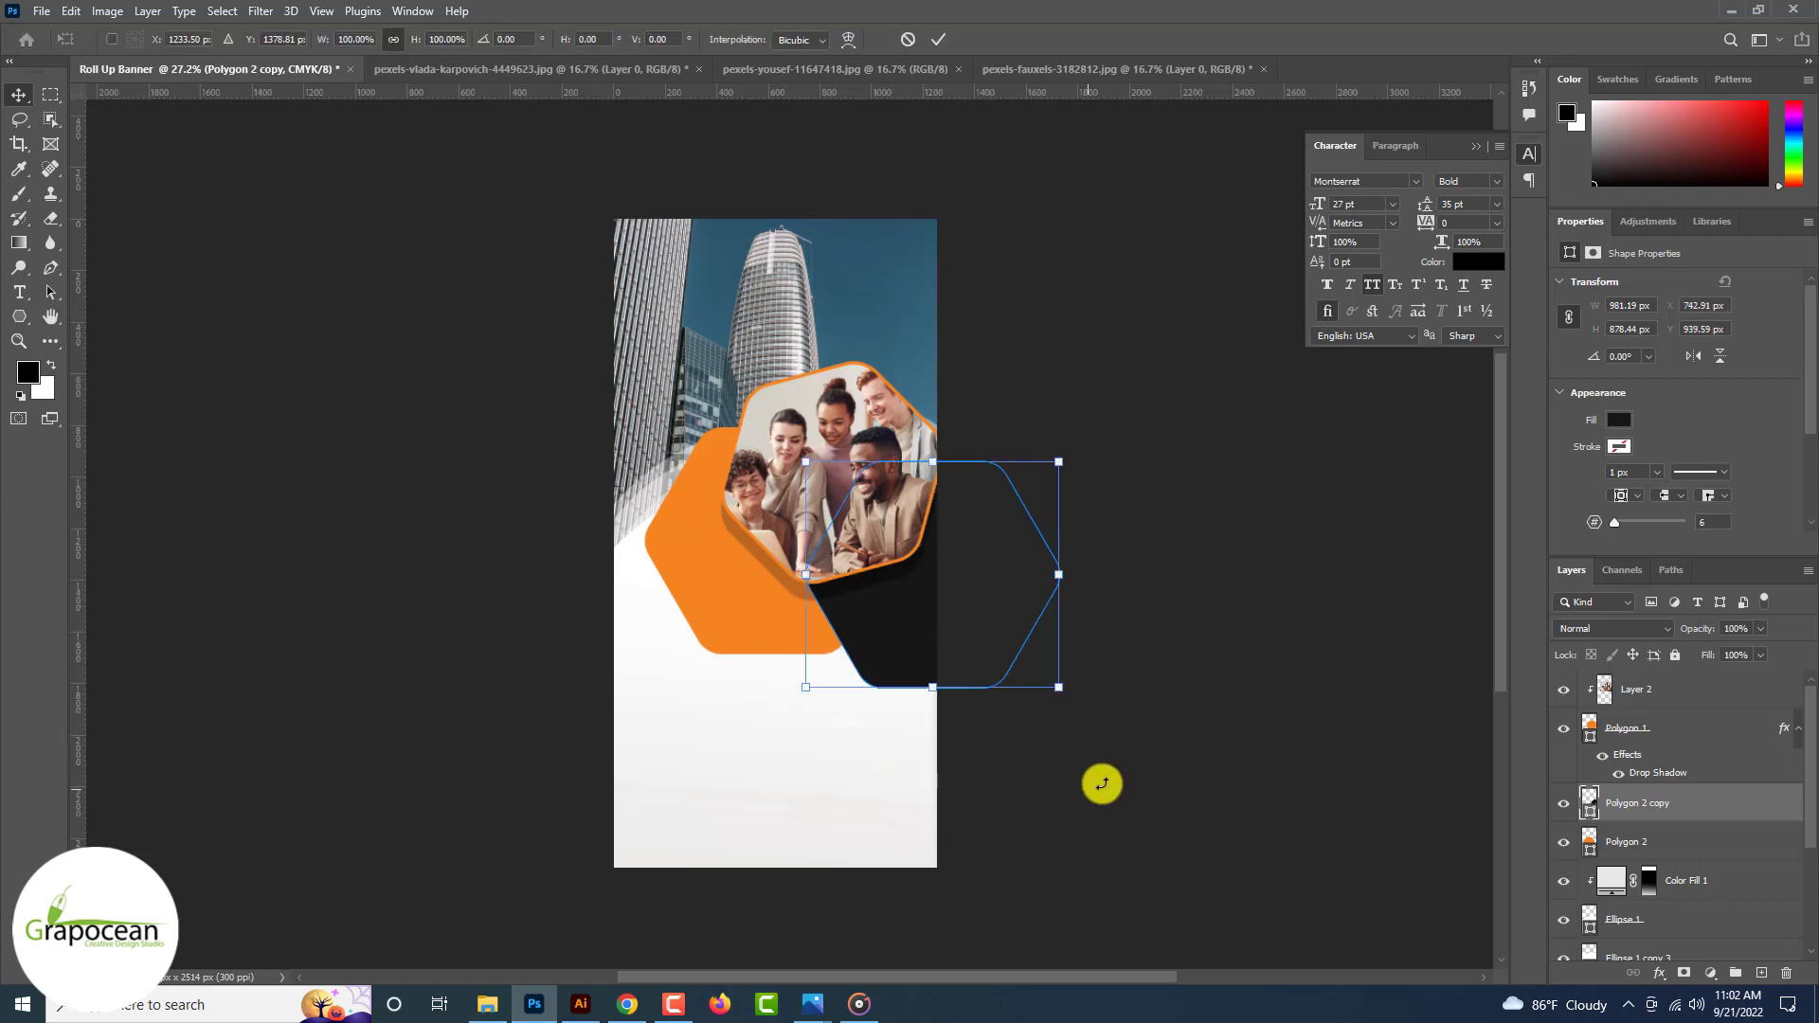
{"action": "mouse_move", "coordinate": [1100, 780]}
{"action": "left_mouse_down"}
{"action": "mouse_move", "coordinate": [888, 723]}
{"action": "mouse_move", "coordinate": [979, 642]}
{"action": "mouse_move", "coordinate": [1212, 691]}
{"action": "mouse_move", "coordinate": [1096, 735]}
{"action": "mouse_move", "coordinate": [1117, 771]}
{"action": "left_mouse_up"}
{"action": "left_click", "coordinate": [938, 38]}
{"action": "key", "text": "ctrl+minus"}
{"action": "key", "text": "ctrl+plus"}
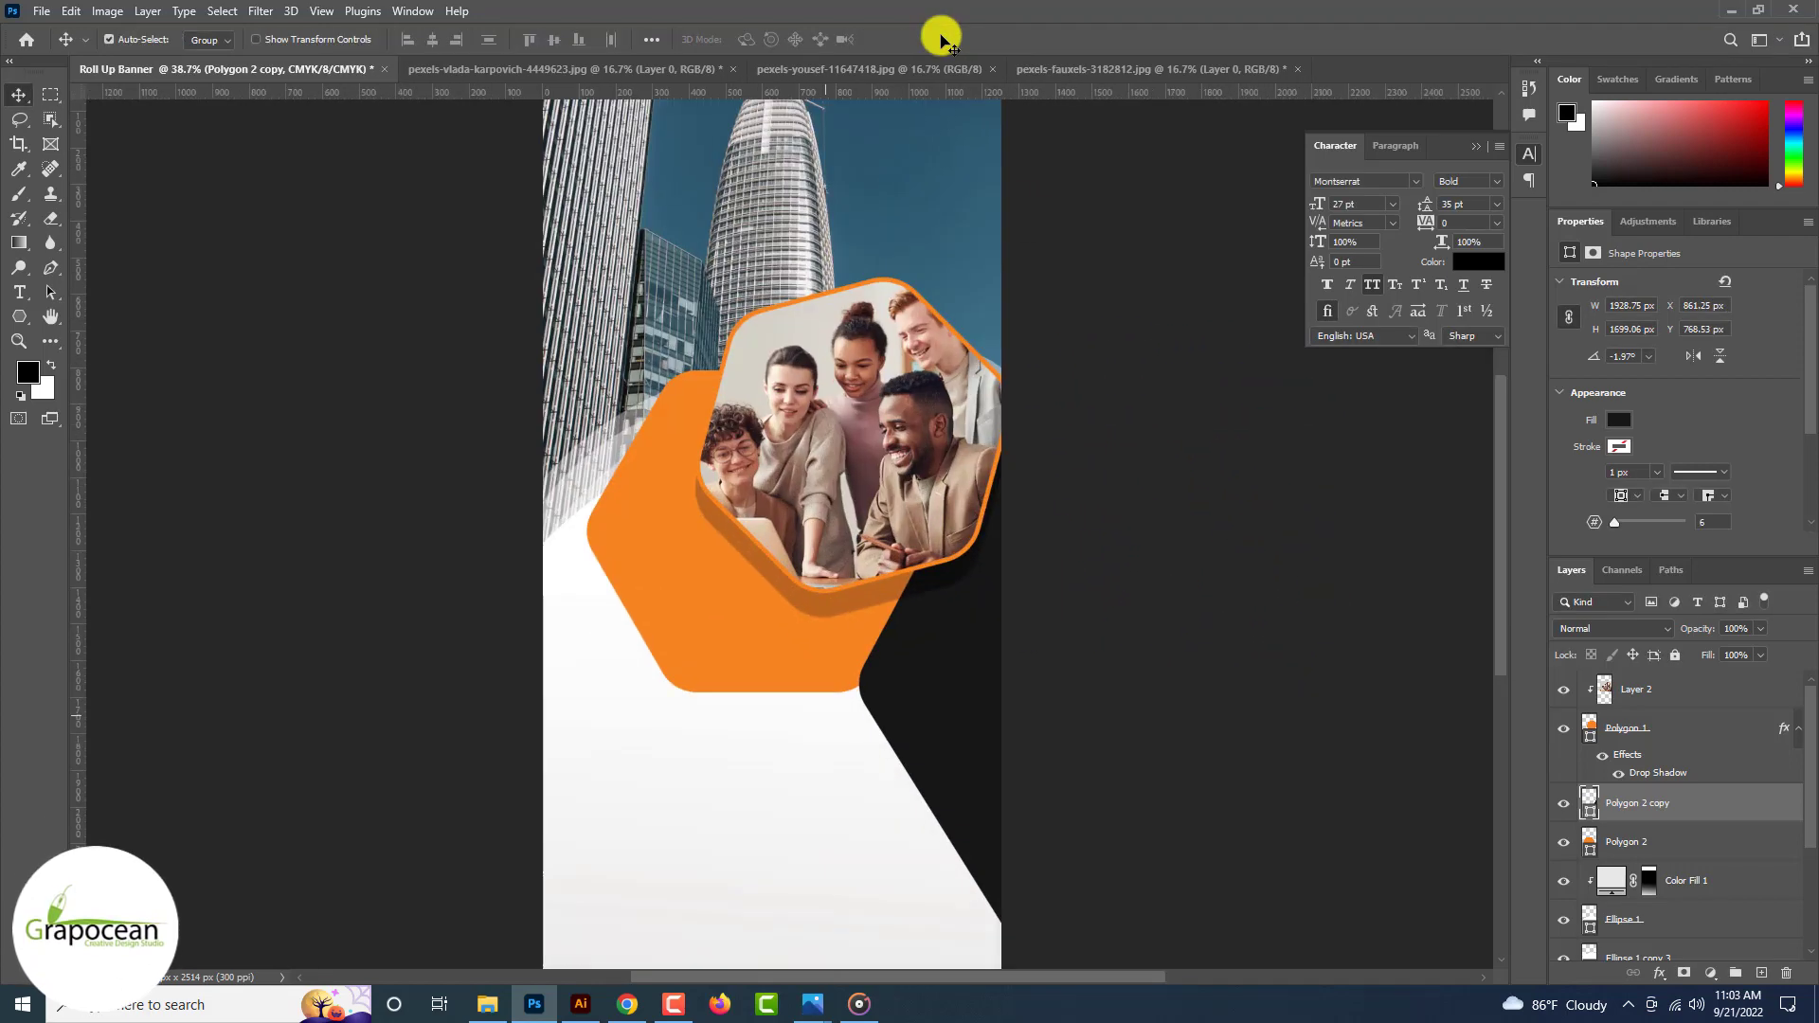
Step: Scale the dark hexagon down to about 1374 × 1219 px and move it up and left behind the team photo
{"action": "scroll", "coordinate": [976, 786], "scroll_direction": "down", "scroll_amount": 4}
{"action": "key", "text": "ctrl+t"}
{"action": "left_click_drag", "start_coordinate": [1288, 894], "coordinate": [1218, 867]}
{"action": "left_click_drag", "start_coordinate": [1115, 798], "coordinate": [964, 621]}
{"action": "key", "text": "Return"}
{"action": "scroll", "coordinate": [987, 753], "scroll_direction": "up", "scroll_amount": 3}
{"action": "scroll", "coordinate": [1072, 742], "scroll_direction": "down", "scroll_amount": 3}
{"action": "scroll", "coordinate": [957, 626], "scroll_direction": "up", "scroll_amount": 2}
Step: Duplicate the dark hexagon and offset the copy toward the banner's right edge, slightly lower than the first one
{"action": "left_click_drag", "start_coordinate": [1020, 677], "coordinate": [898, 770]}
{"action": "scroll", "coordinate": [900, 758], "scroll_direction": "down", "scroll_amount": 3}
{"action": "left_click", "coordinate": [1169, 796]}
{"action": "scroll", "coordinate": [880, 735], "scroll_direction": "up", "scroll_amount": 3}
{"action": "left_click_drag", "start_coordinate": [881, 631], "coordinate": [957, 576]}
{"action": "scroll", "coordinate": [915, 532], "scroll_direction": "up", "scroll_amount": 2}
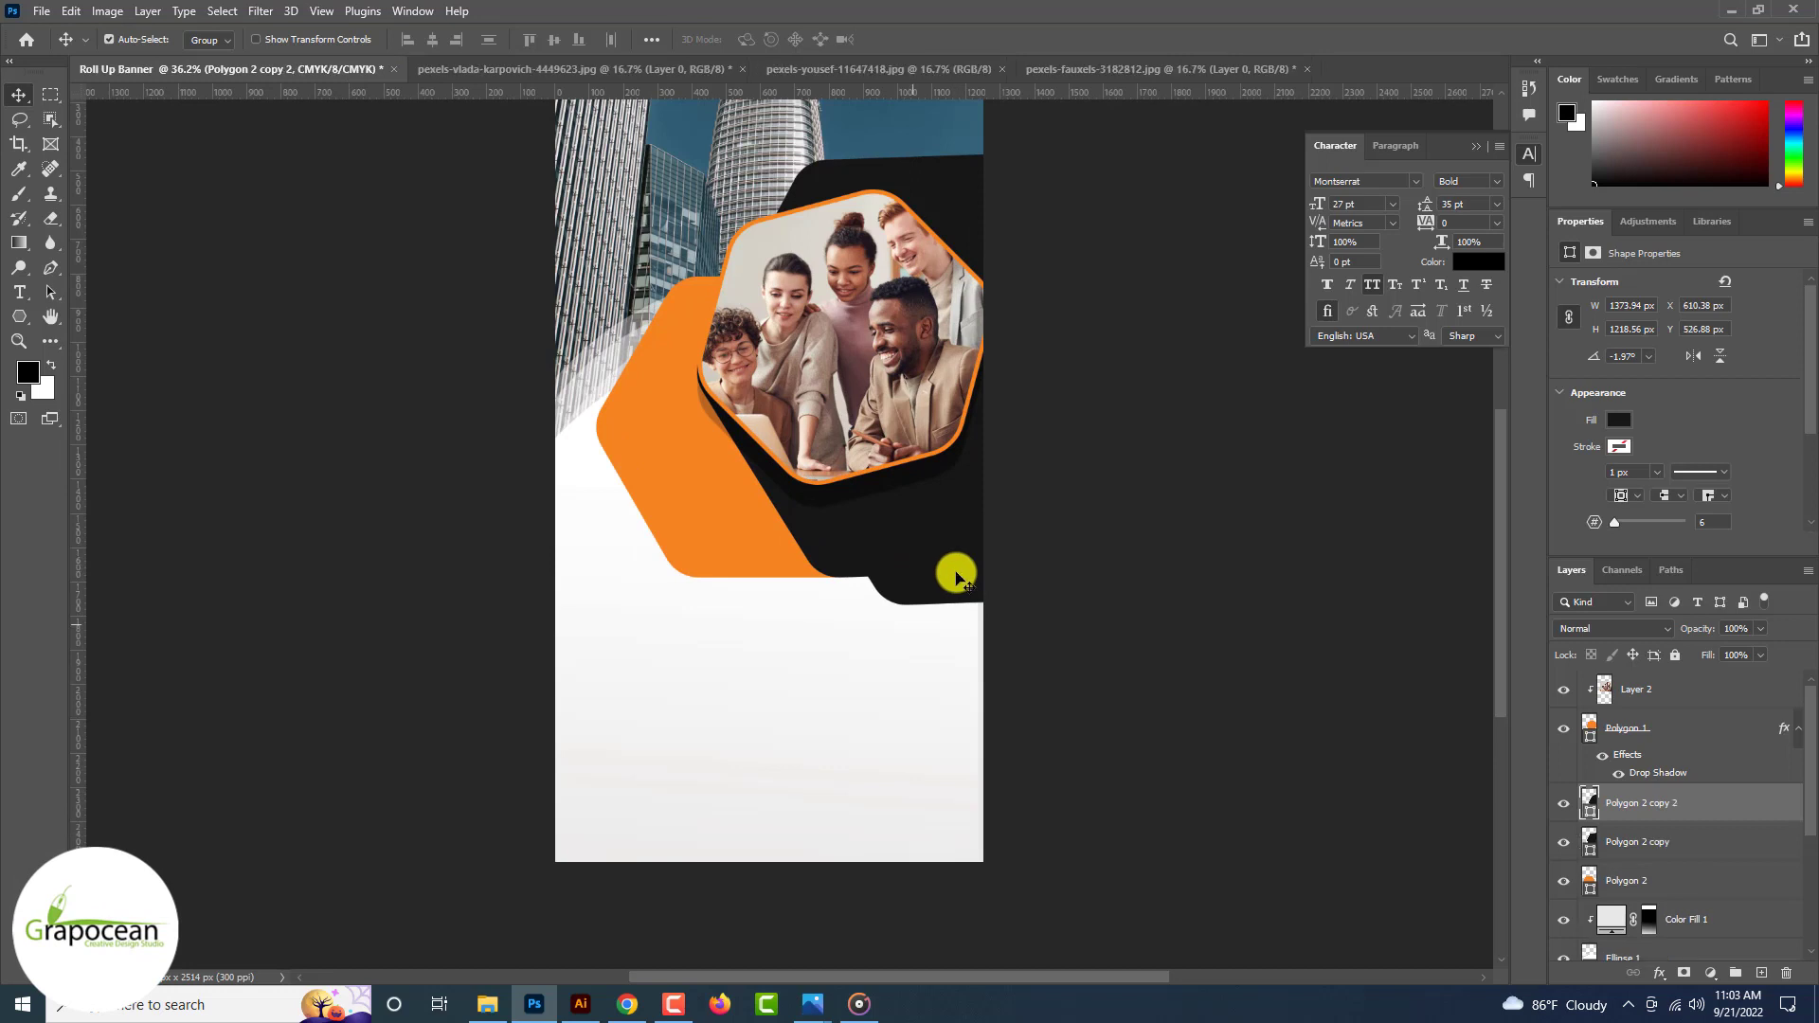
Step: Set the opacity of the rear dark hexagon, Polygon 2 copy, to 60%
{"action": "left_click", "coordinate": [836, 559]}
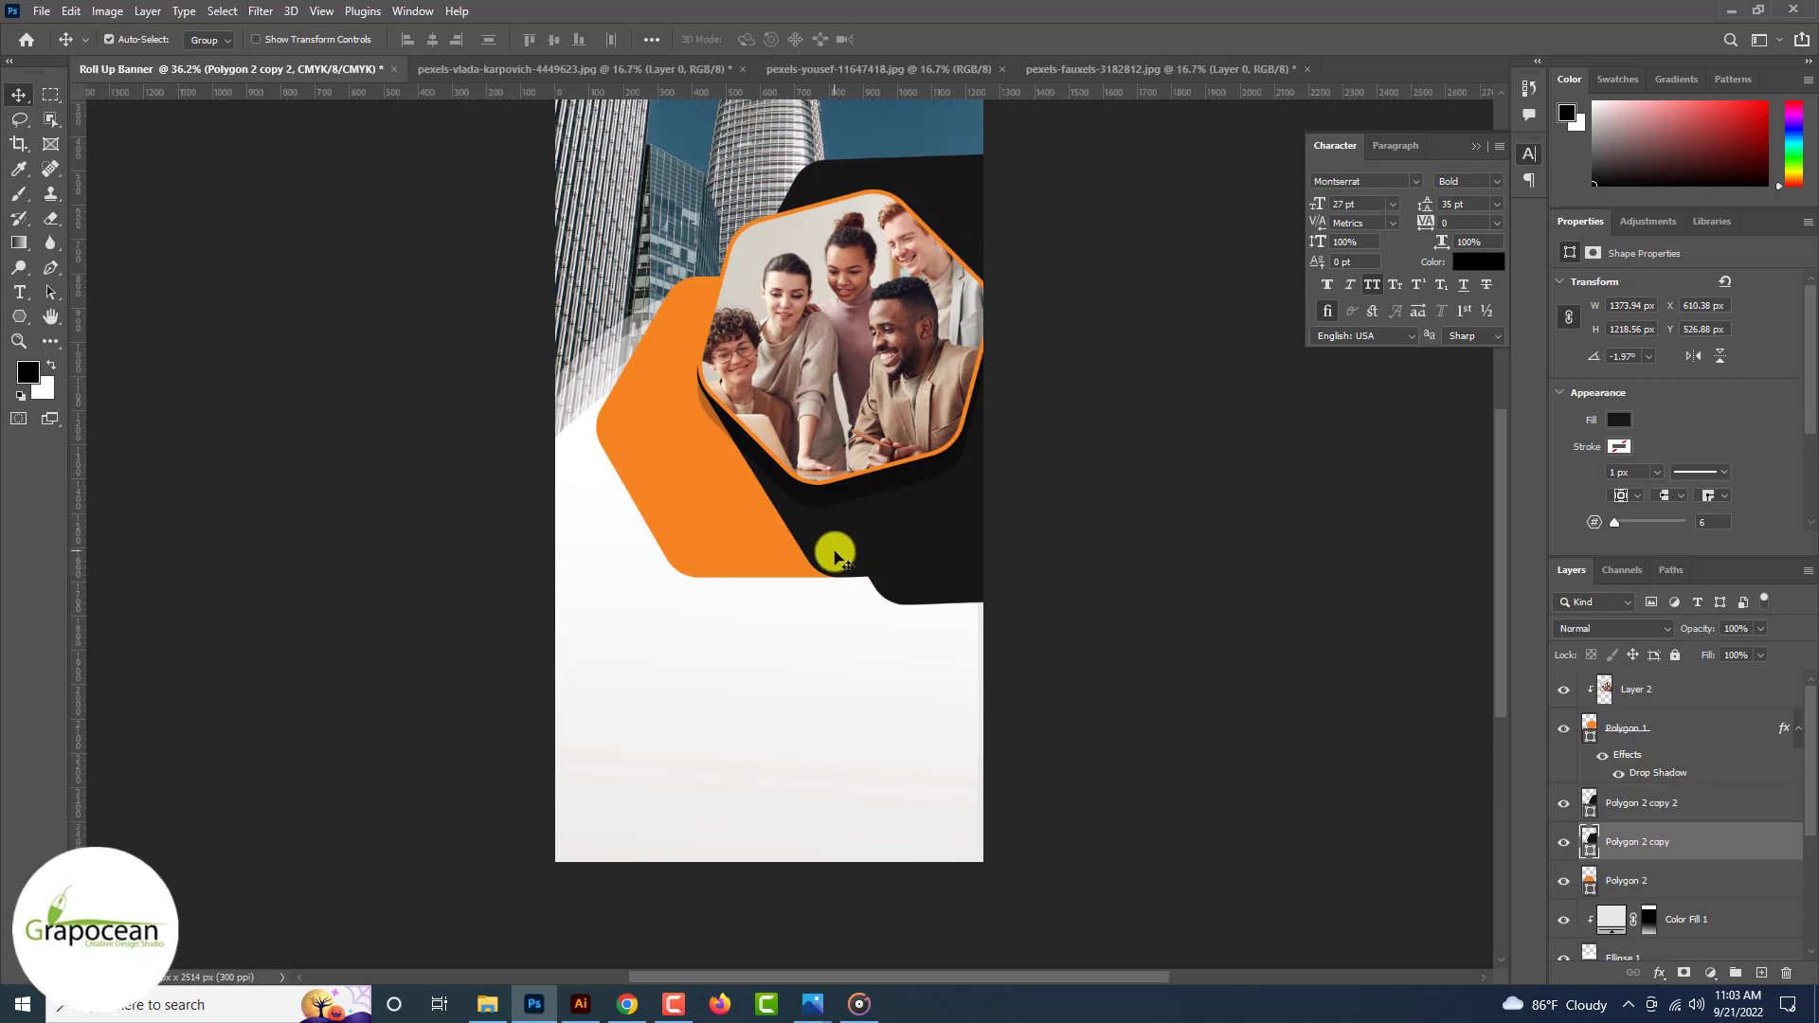
{"action": "key", "text": "6"}
{"action": "left_click", "coordinate": [913, 580]}
{"action": "scroll", "coordinate": [914, 581], "scroll_direction": "down", "scroll_amount": 2}
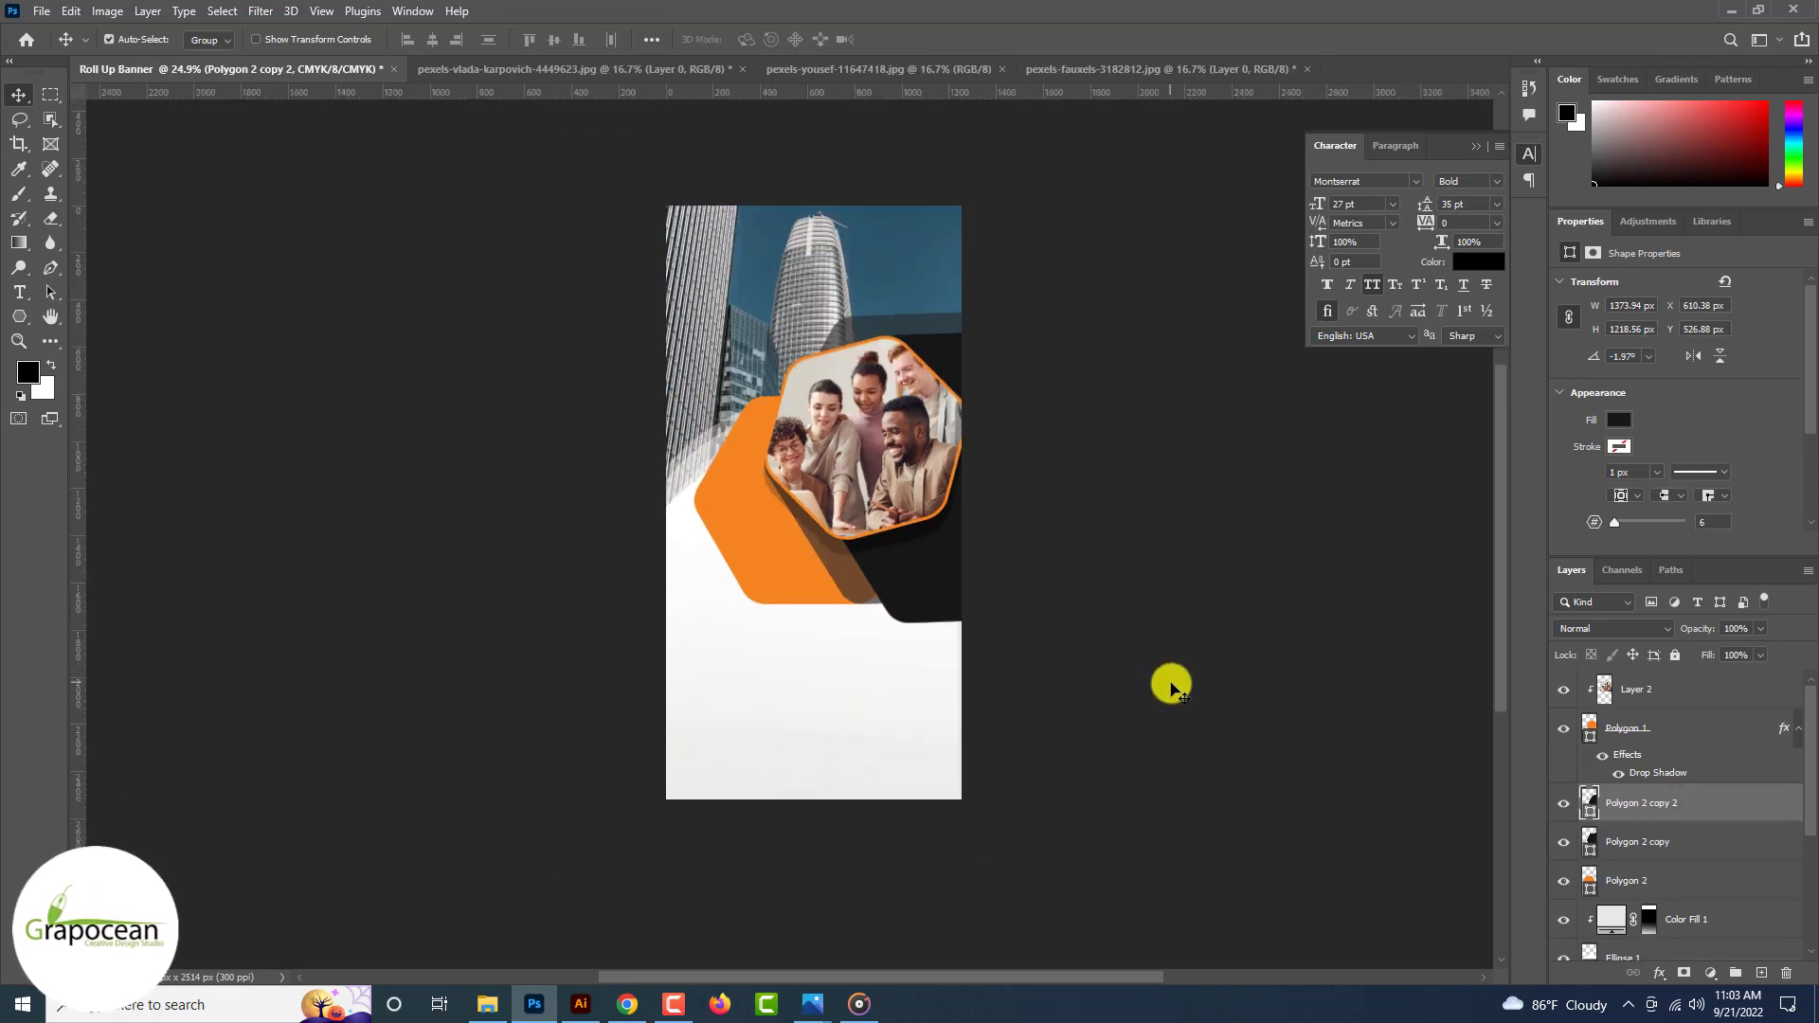
{"action": "left_click", "coordinate": [1171, 684]}
{"action": "scroll", "coordinate": [836, 537], "scroll_direction": "up", "scroll_amount": 2}
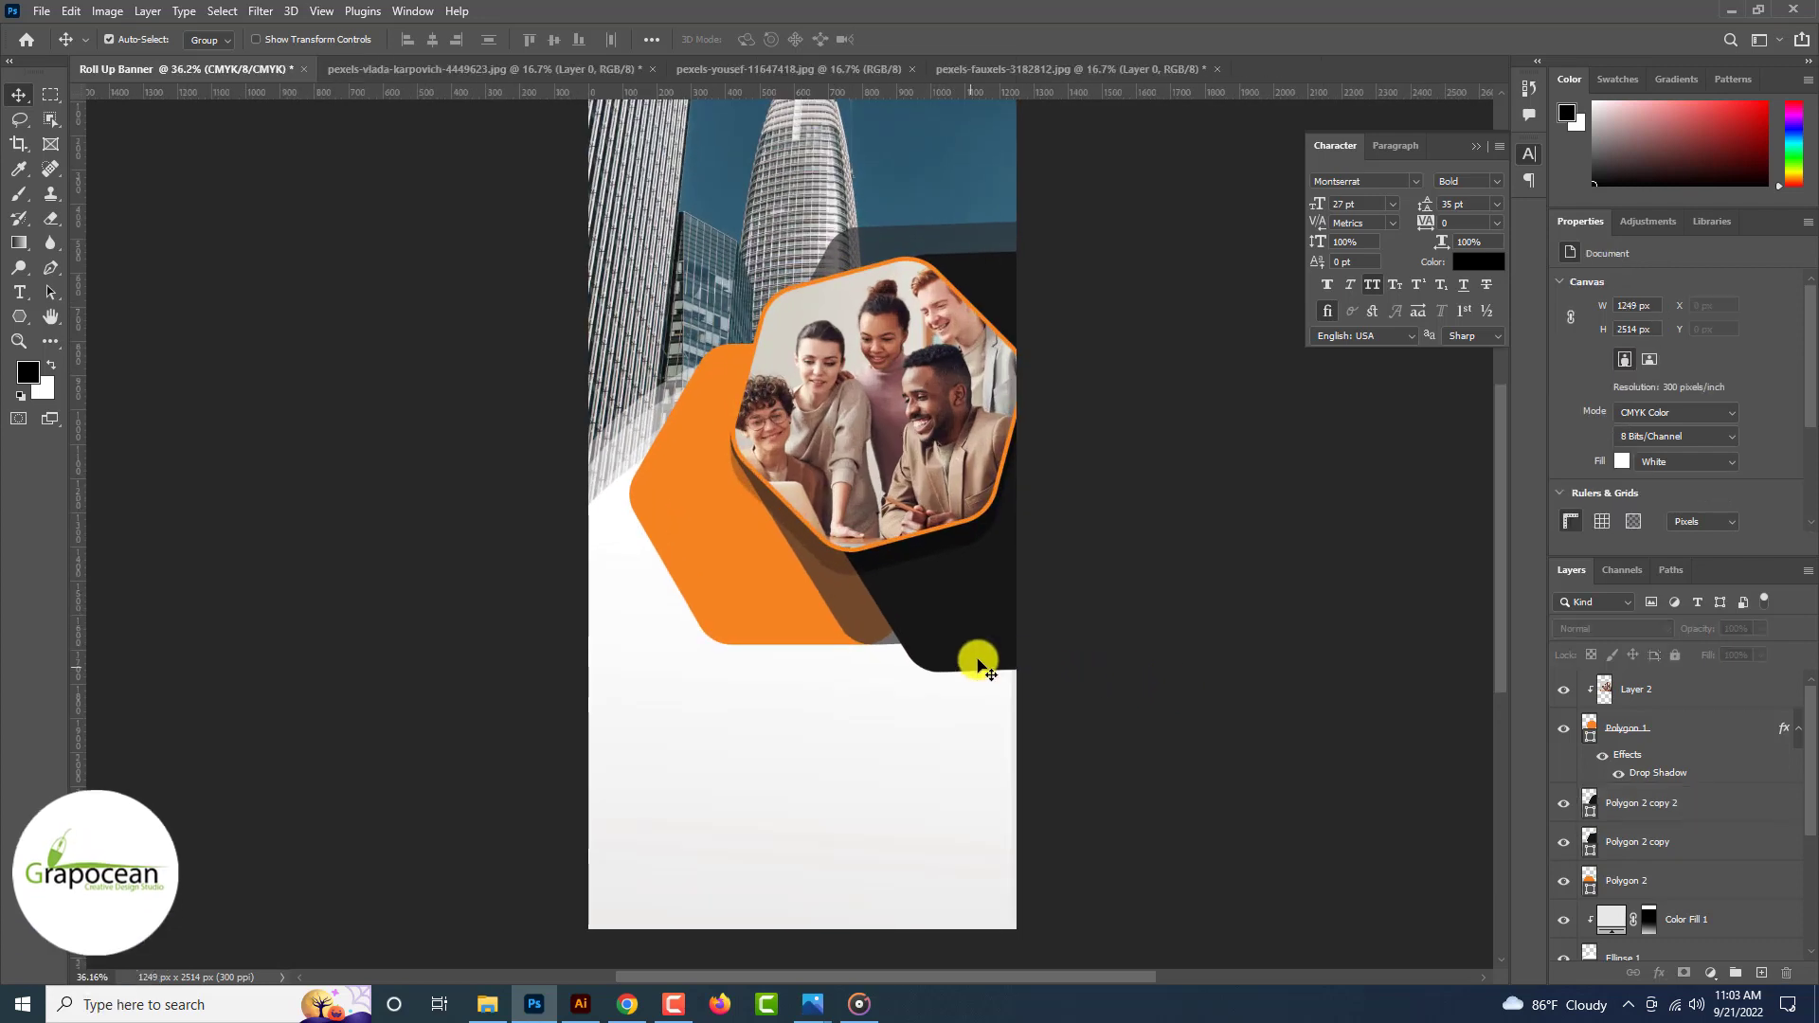
Step: Move the front dark hexagon up until its lower edge lines up with the orange hexagon's, and lower its opacity
{"action": "mouse_move", "coordinate": [979, 660]}
{"action": "left_mouse_down"}
{"action": "mouse_move", "coordinate": [995, 609]}
{"action": "mouse_move", "coordinate": [986, 637]}
{"action": "left_mouse_up"}
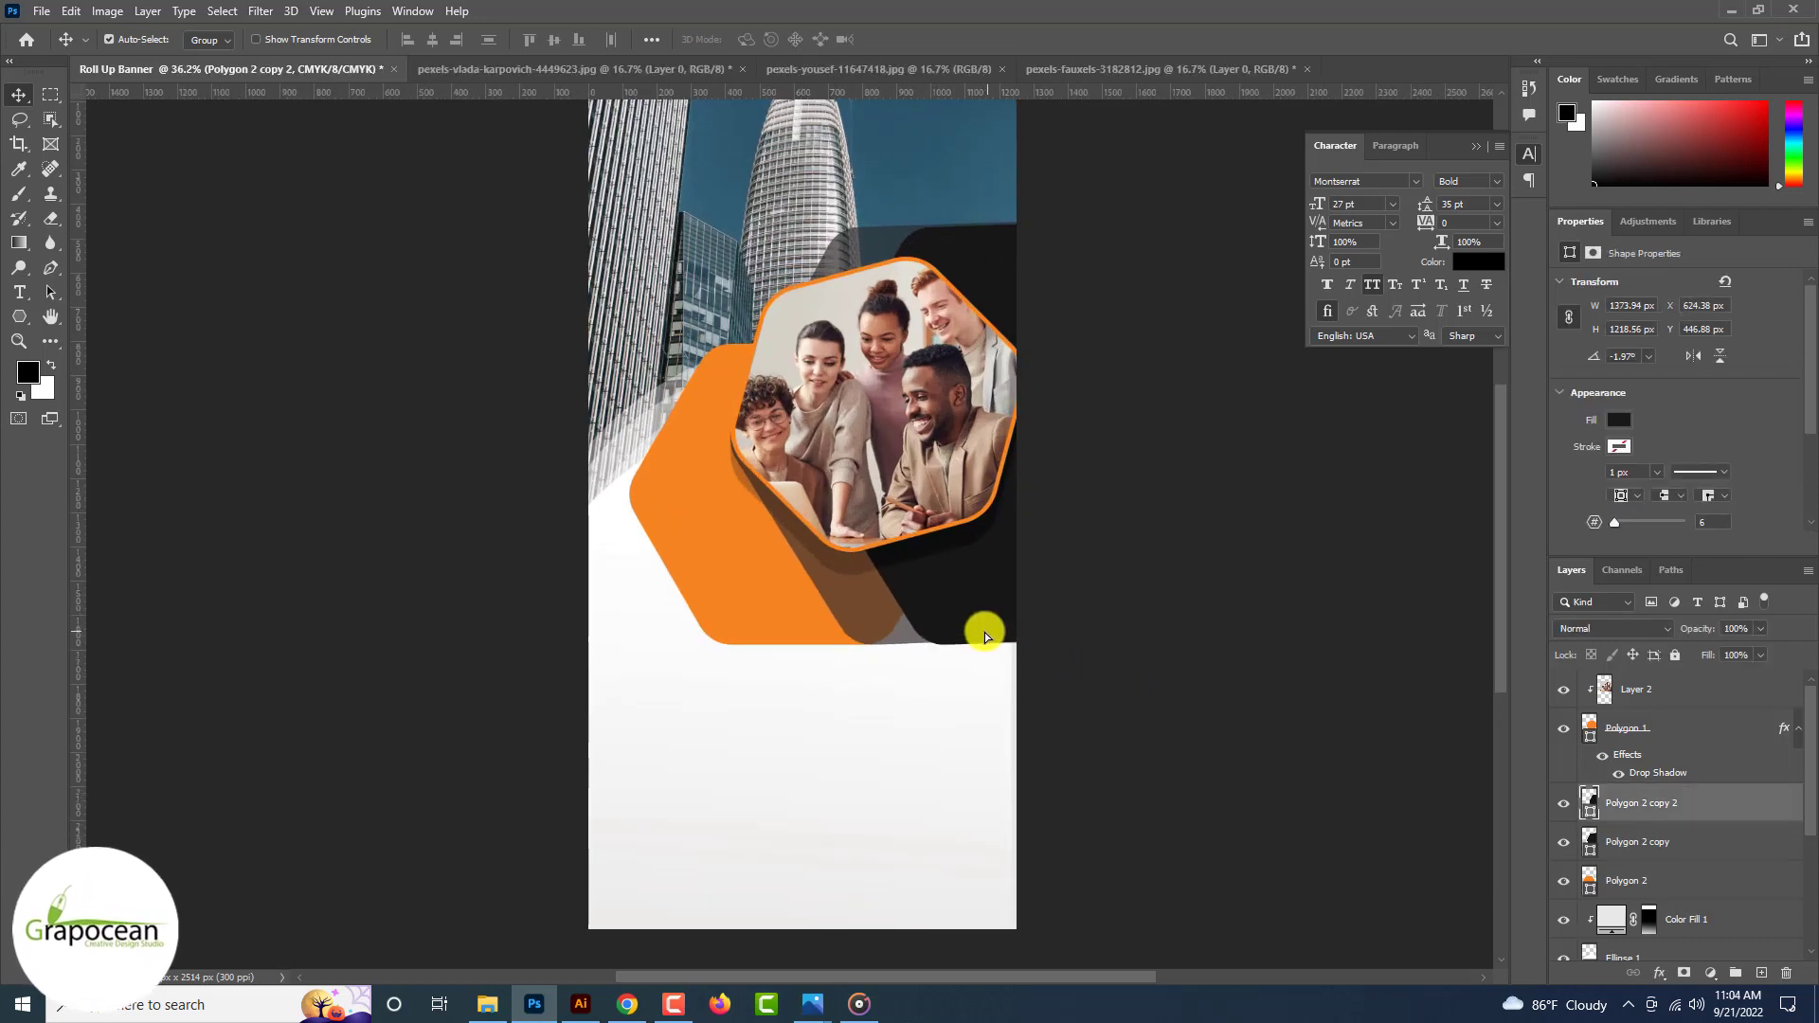
{"action": "key", "text": "5"}
{"action": "key", "text": "1"}
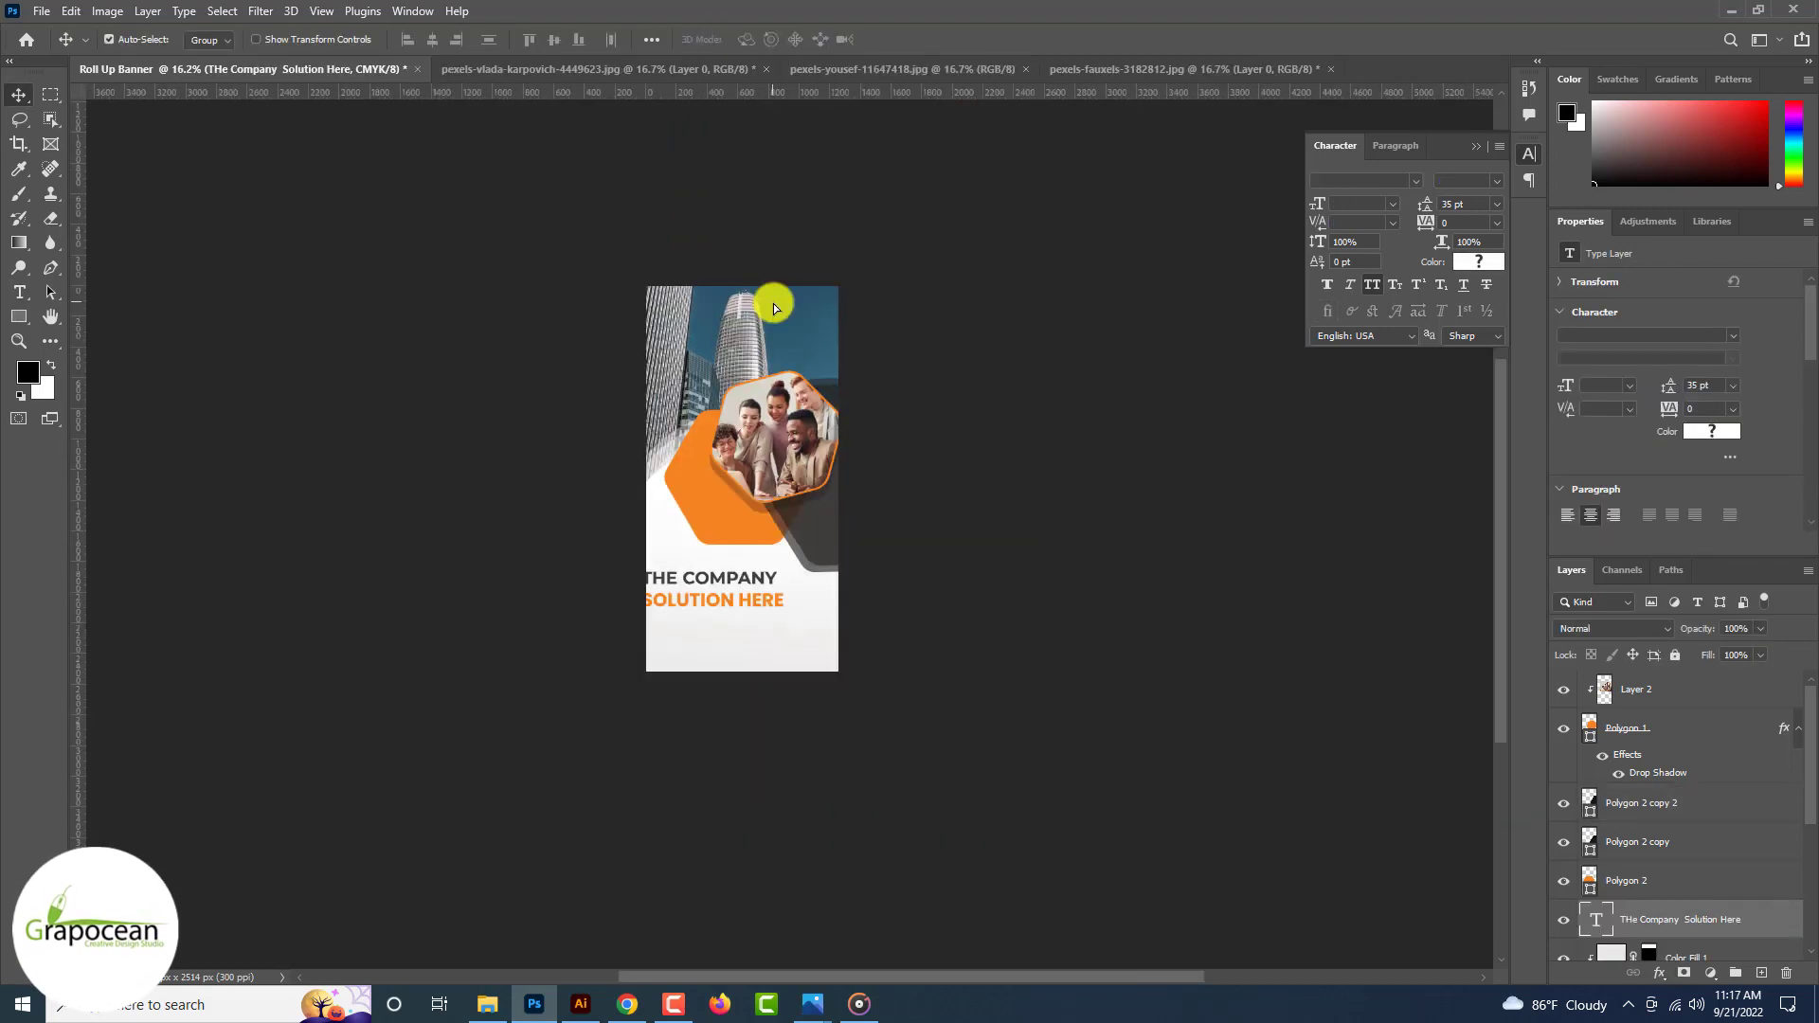
Step: Add a layer mask to the skyscraper photo and fade out the photo's top with a short vertical linear gradient
{"action": "left_click", "coordinate": [773, 302]}
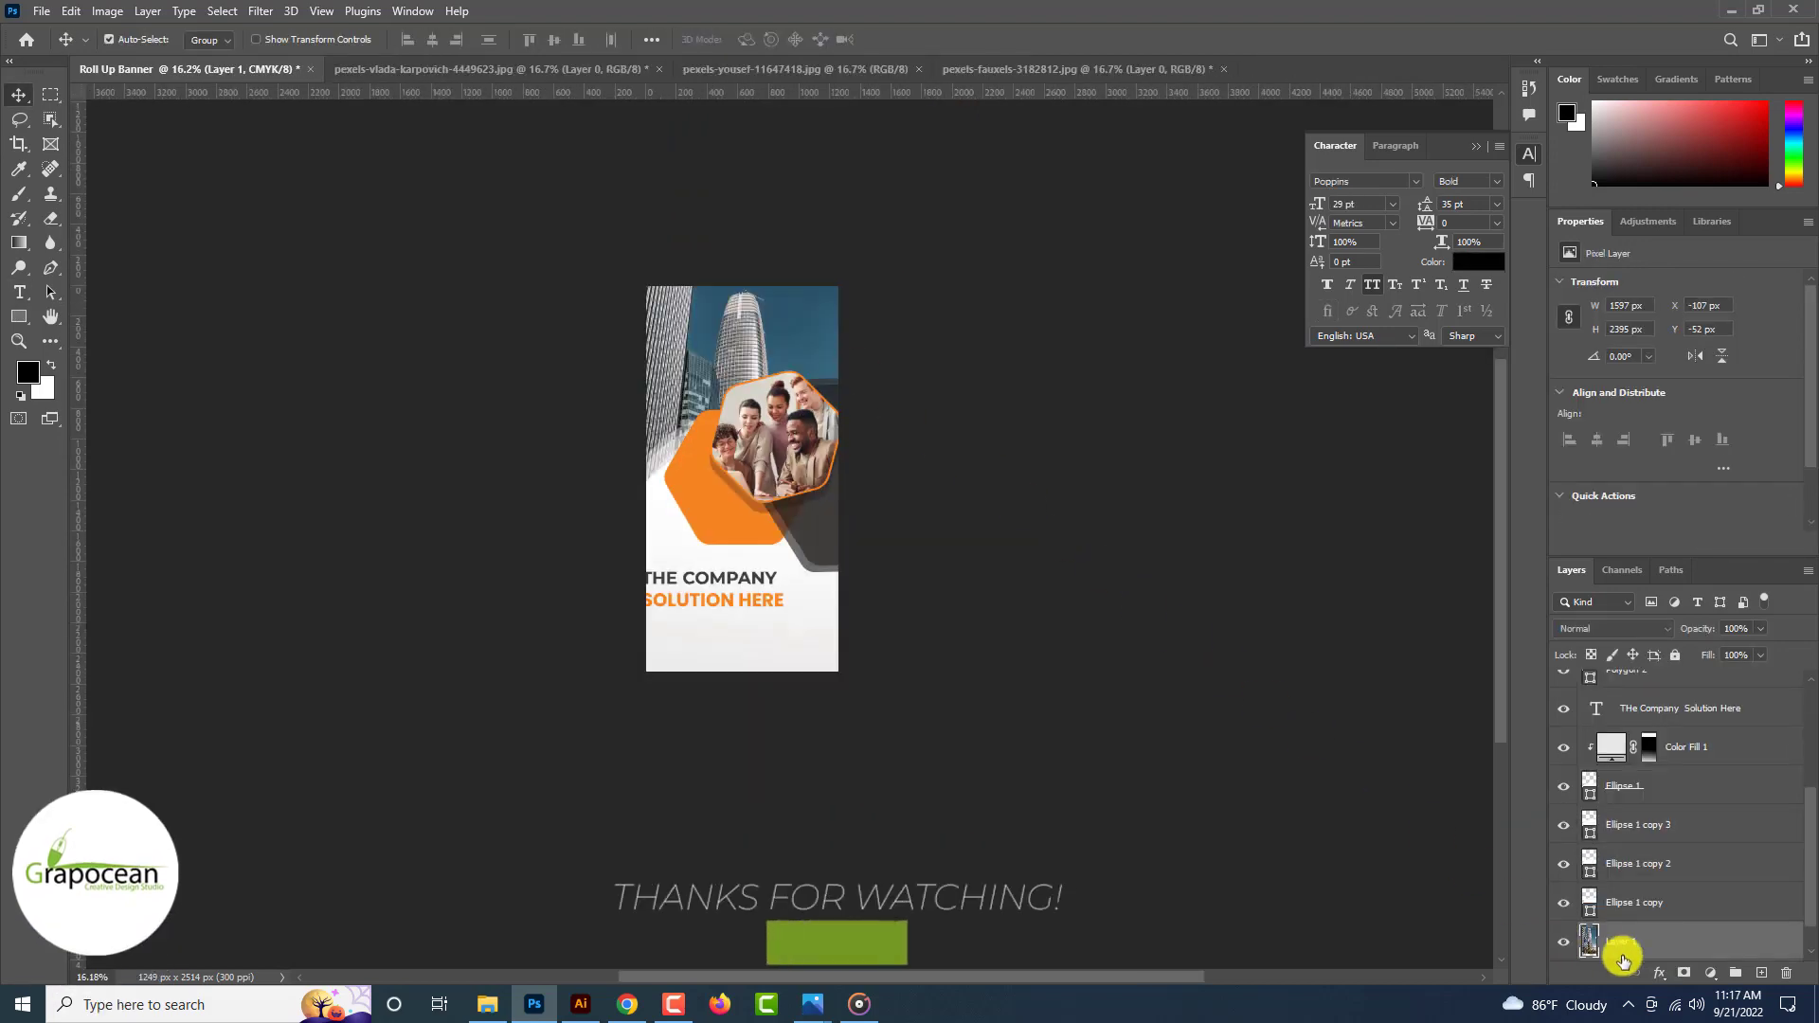
{"action": "left_click", "coordinate": [1684, 973]}
{"action": "left_click", "coordinate": [19, 243]}
{"action": "left_click_drag", "start_coordinate": [754, 317], "coordinate": [750, 347]}
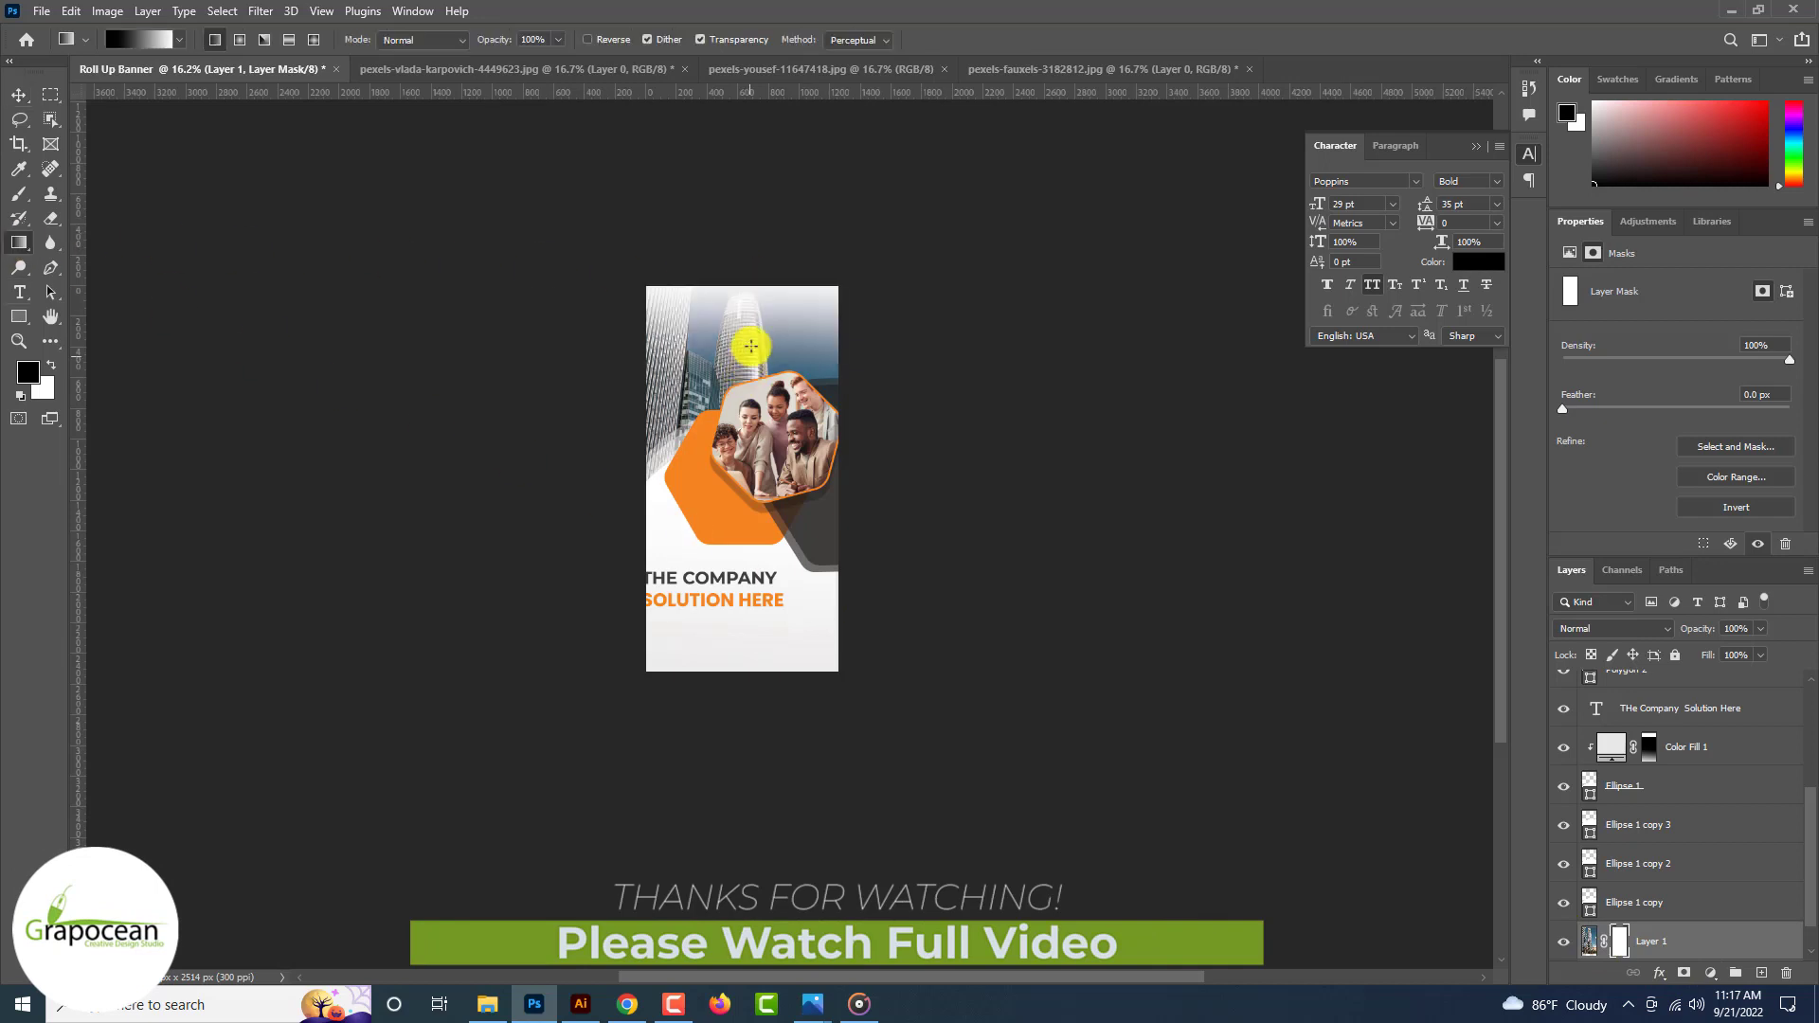
Step: Try a longer vertical gradient on the skyscraper photo's layer mask and undo the mask's gradient fades
{"action": "left_click_drag", "start_coordinate": [763, 240], "coordinate": [763, 722]}
{"action": "key", "text": "ctrl+z"}
{"action": "key", "text": "ctrl+z"}
{"action": "key", "text": "ctrl+z"}
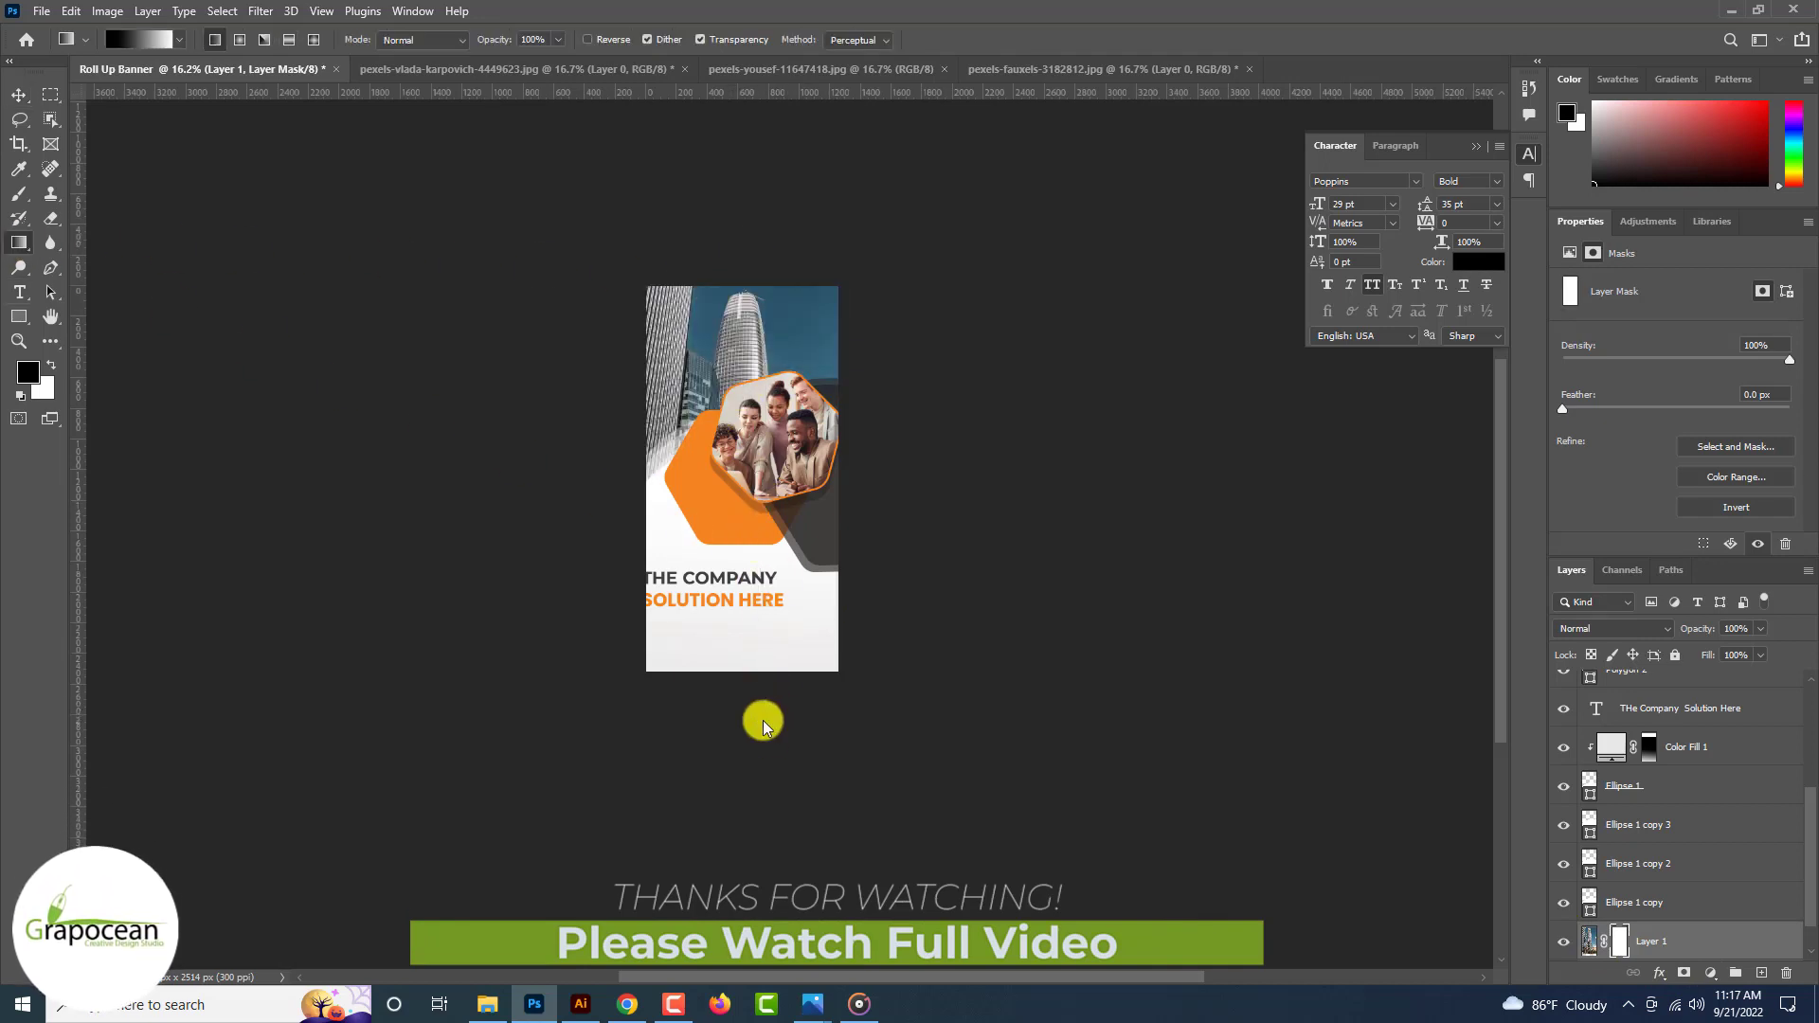
Step: Lower the Gradient tool's opacity to 37% and fade the skyscraper photo with long vertical gradients on its layer mask
{"action": "left_click", "coordinate": [558, 41]}
{"action": "left_click", "coordinate": [505, 61]}
{"action": "left_click_drag", "start_coordinate": [745, 210], "coordinate": [763, 444]}
{"action": "left_click_drag", "start_coordinate": [766, 658], "coordinate": [766, 673]}
{"action": "left_click_drag", "start_coordinate": [733, 234], "coordinate": [727, 695]}
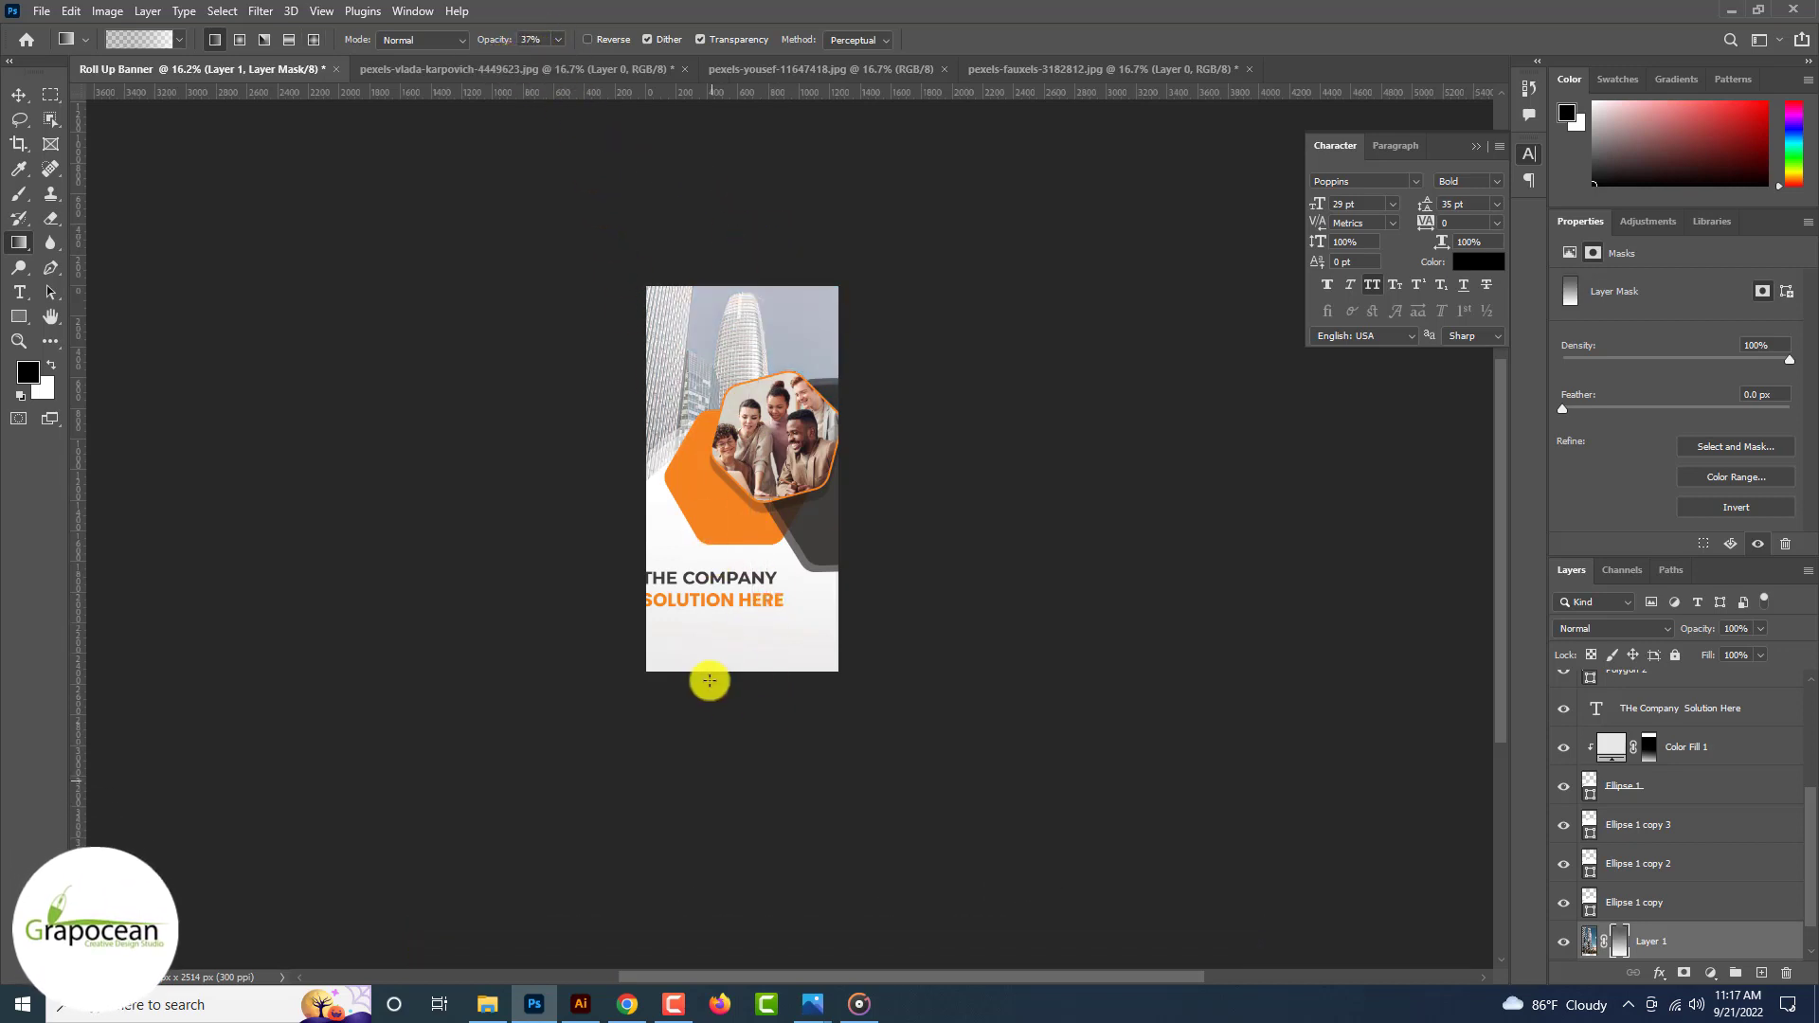
Step: Move the headline up over the skyscraper photo, above the hexagon team photo
{"action": "left_click", "coordinate": [25, 93]}
{"action": "left_click_drag", "start_coordinate": [782, 481], "coordinate": [755, 333]}
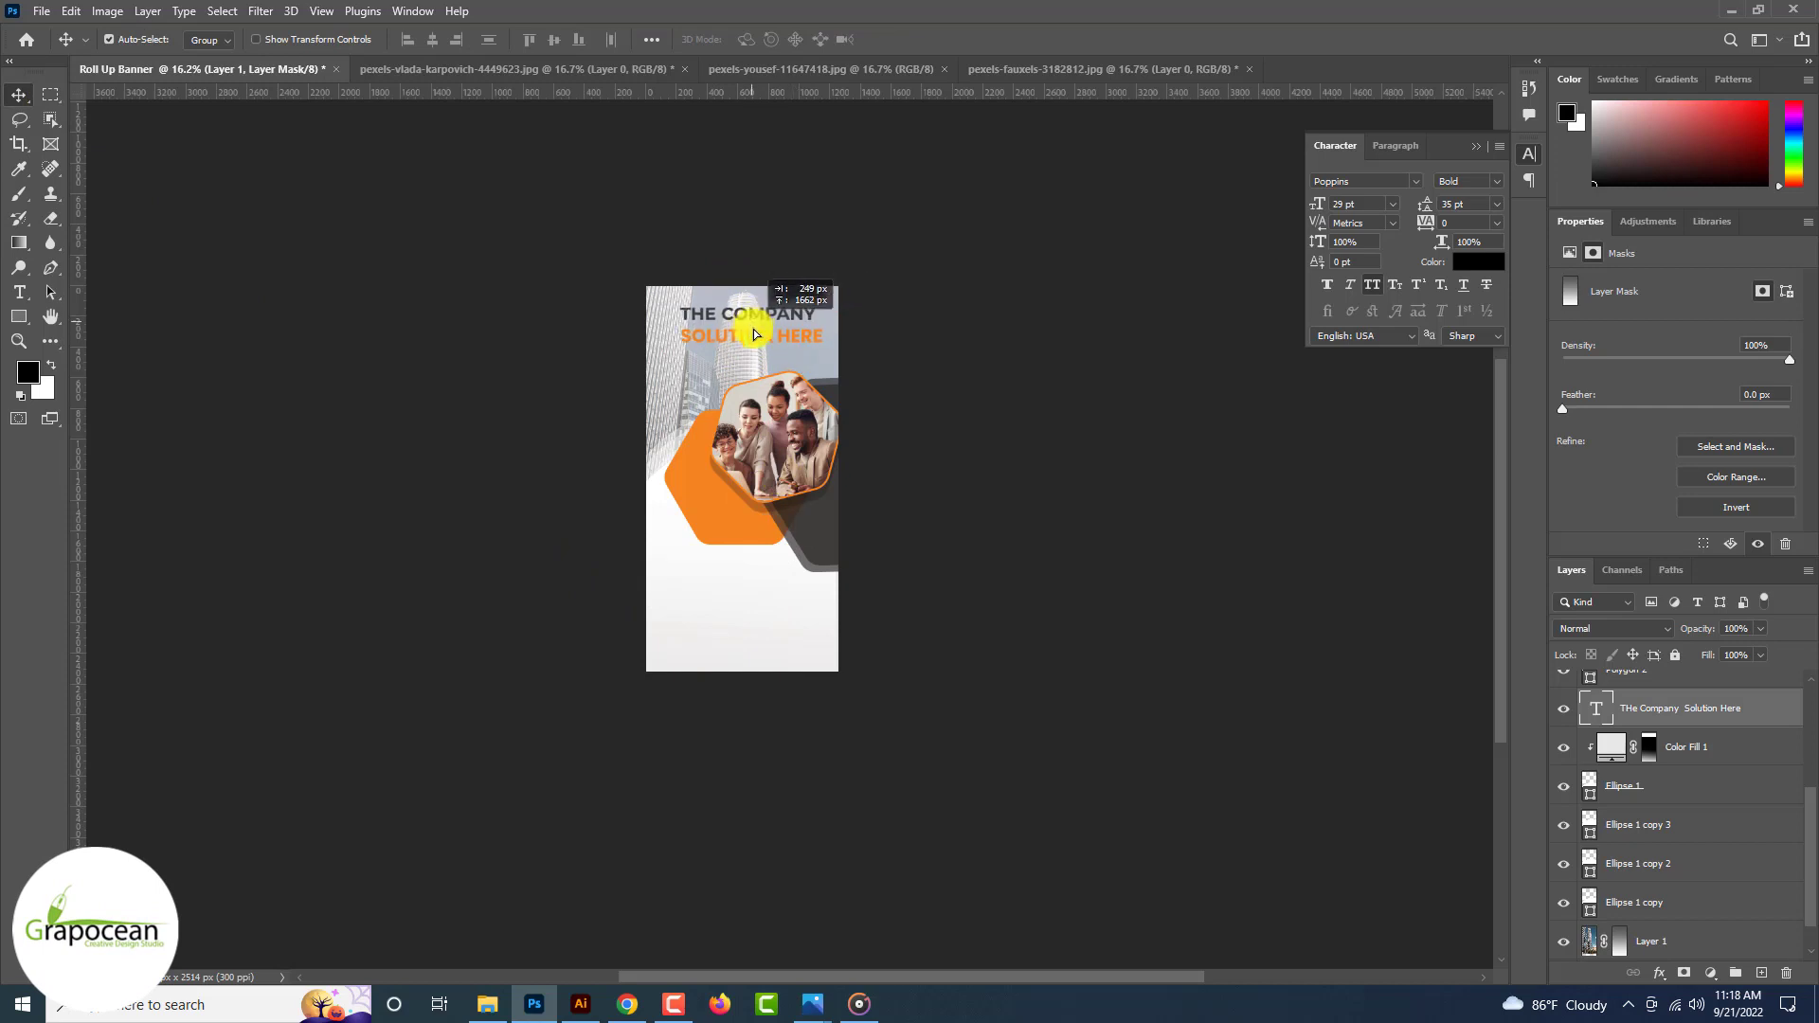
Step: Recolor the headline's SOLUTION HERE line to red, #ff0909
{"action": "scroll", "coordinate": [755, 334], "scroll_direction": "up", "scroll_amount": 4}
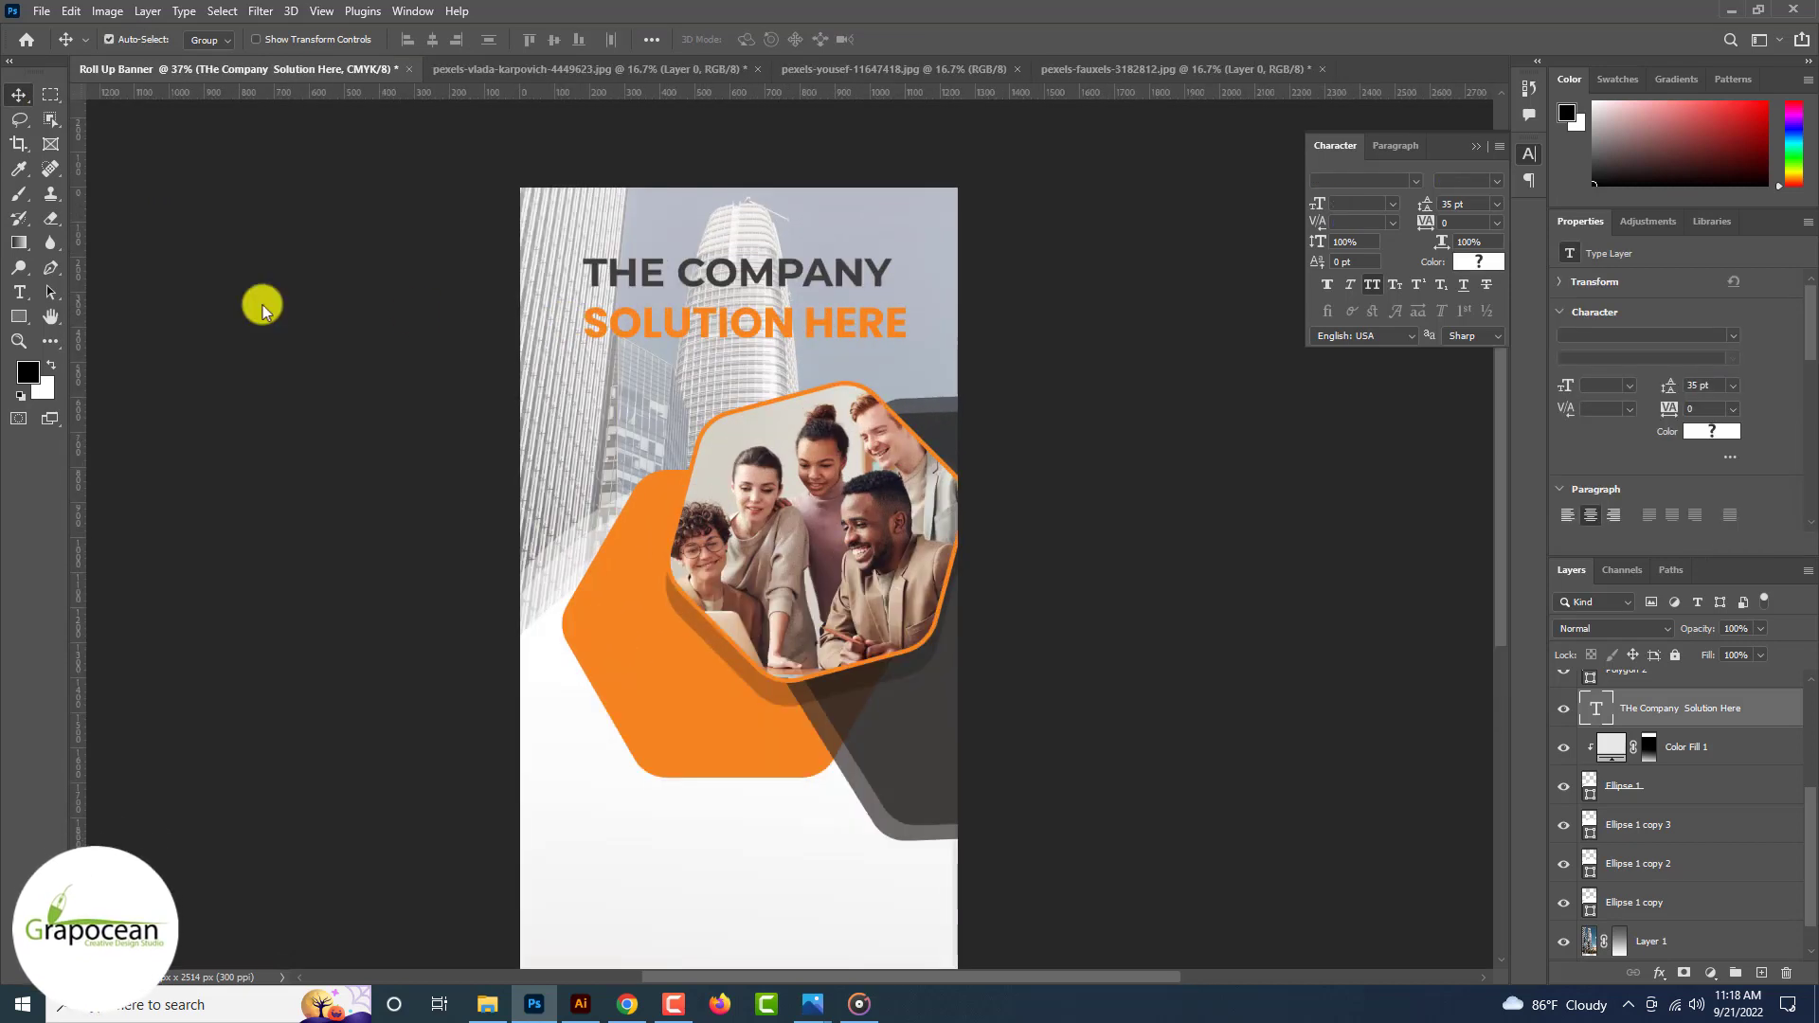
{"action": "left_click", "coordinate": [18, 293]}
{"action": "left_click_drag", "start_coordinate": [582, 324], "coordinate": [1062, 337]}
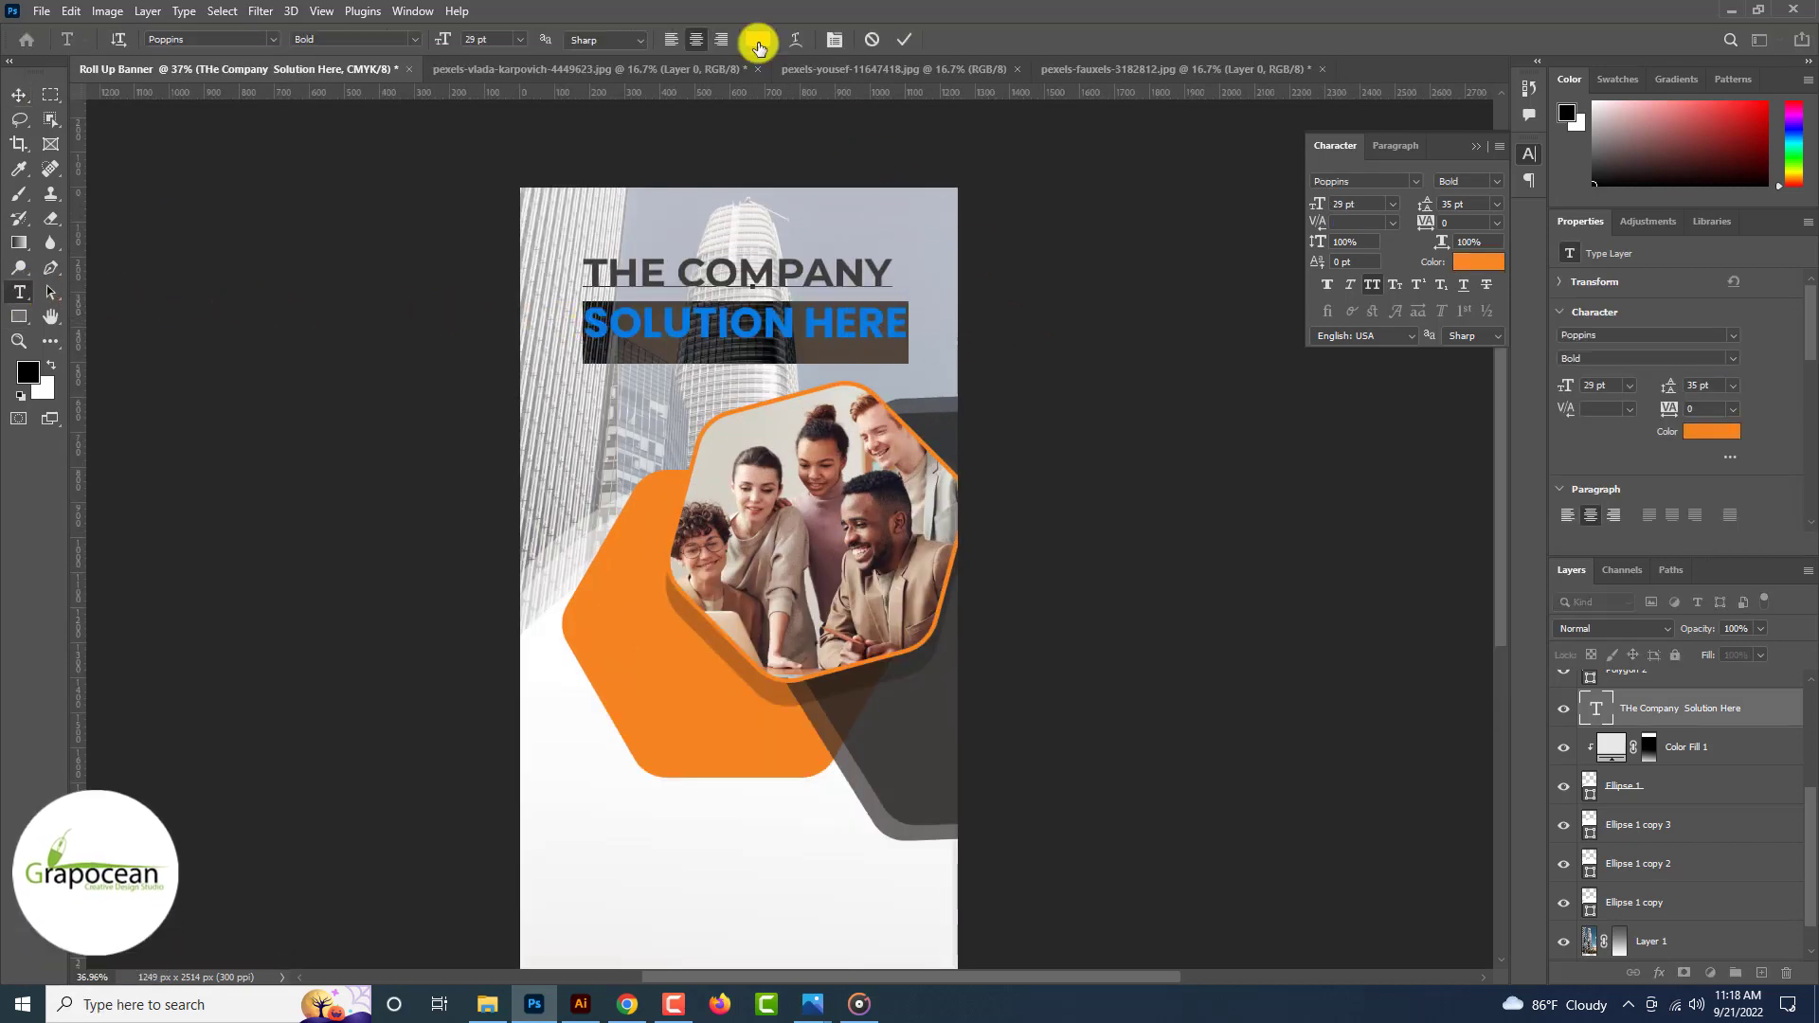
{"action": "left_click", "coordinate": [757, 39]}
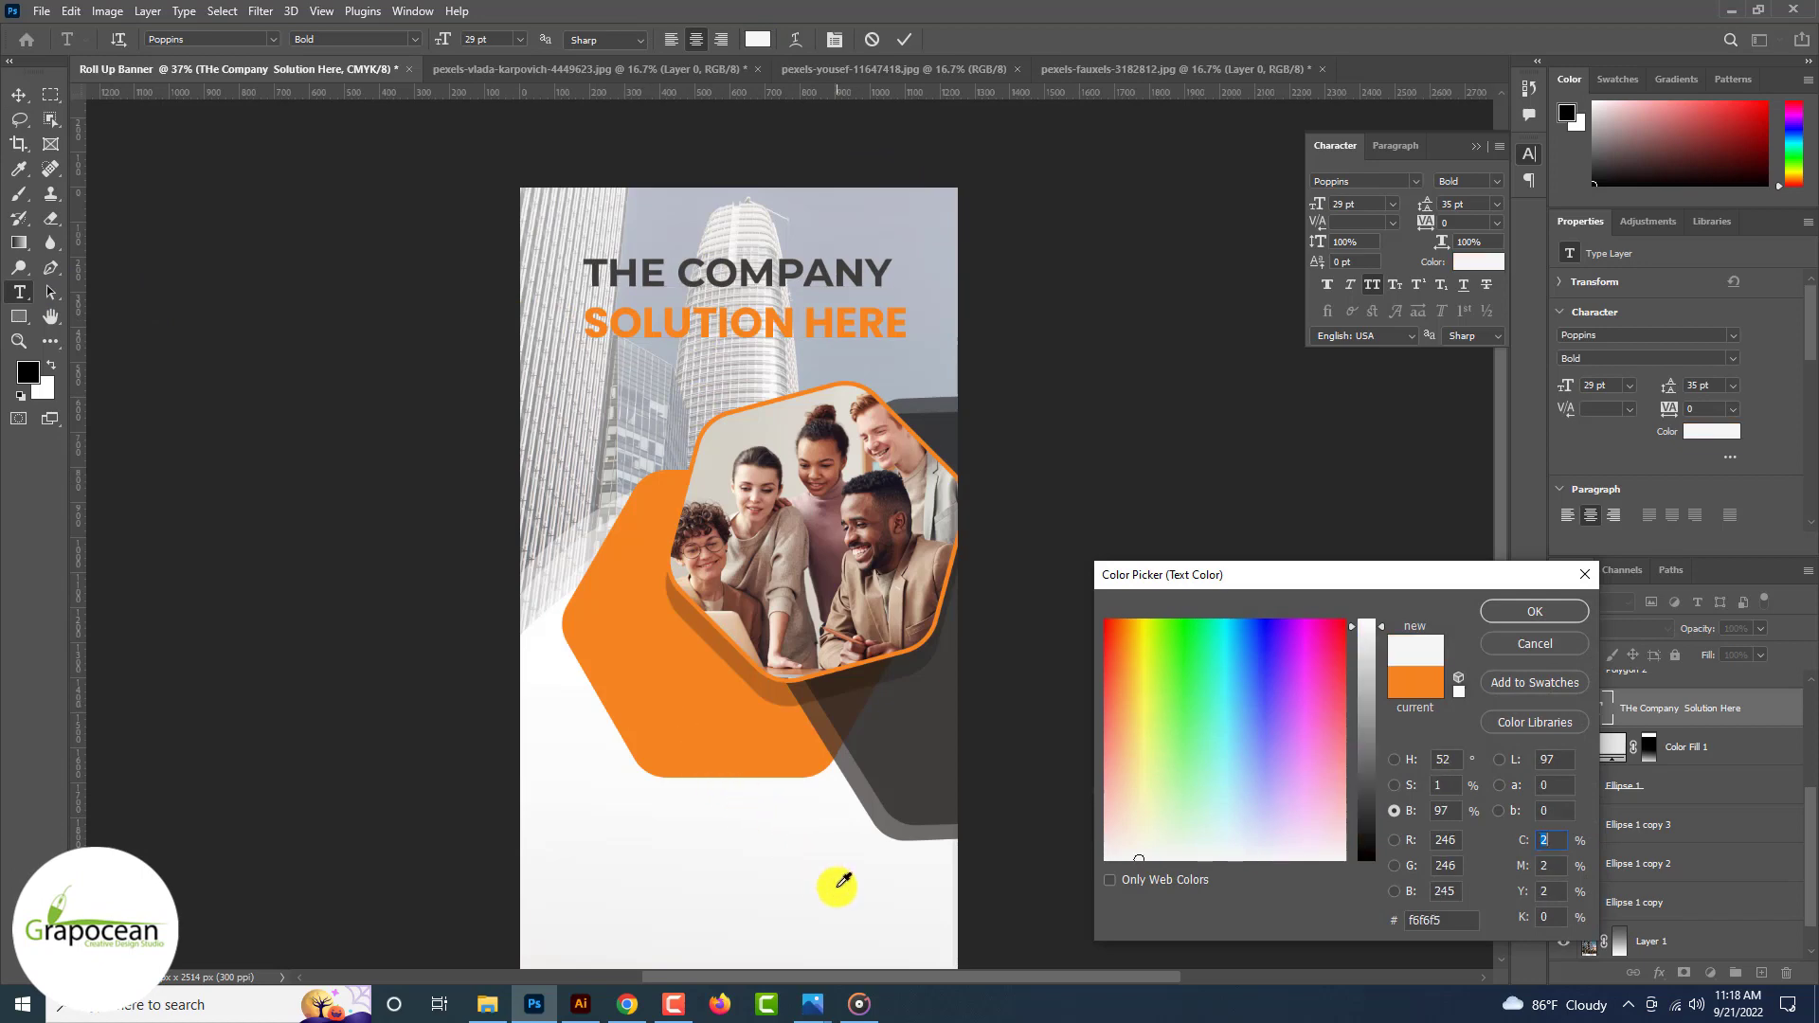
{"action": "left_click_drag", "start_coordinate": [1365, 637], "coordinate": [1368, 608]}
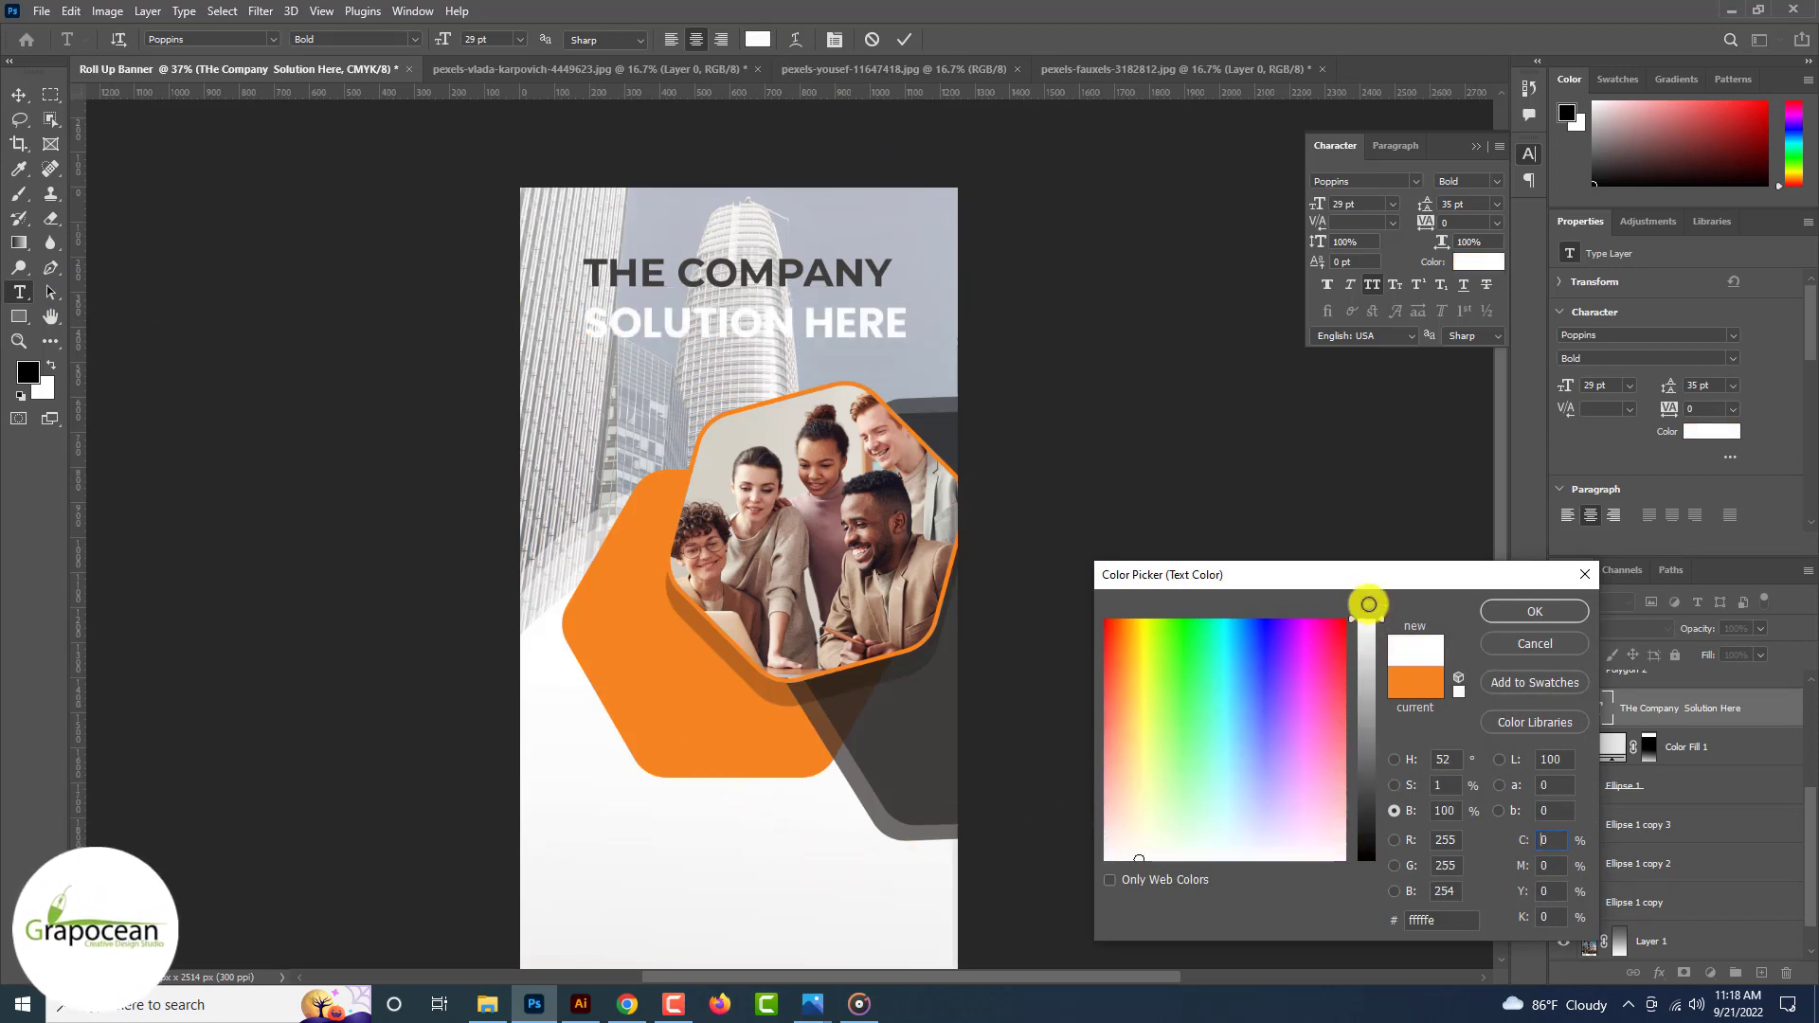
{"action": "left_click_drag", "start_coordinate": [938, 431], "coordinate": [644, 599]}
{"action": "left_click_drag", "start_coordinate": [1369, 656], "coordinate": [1363, 586]}
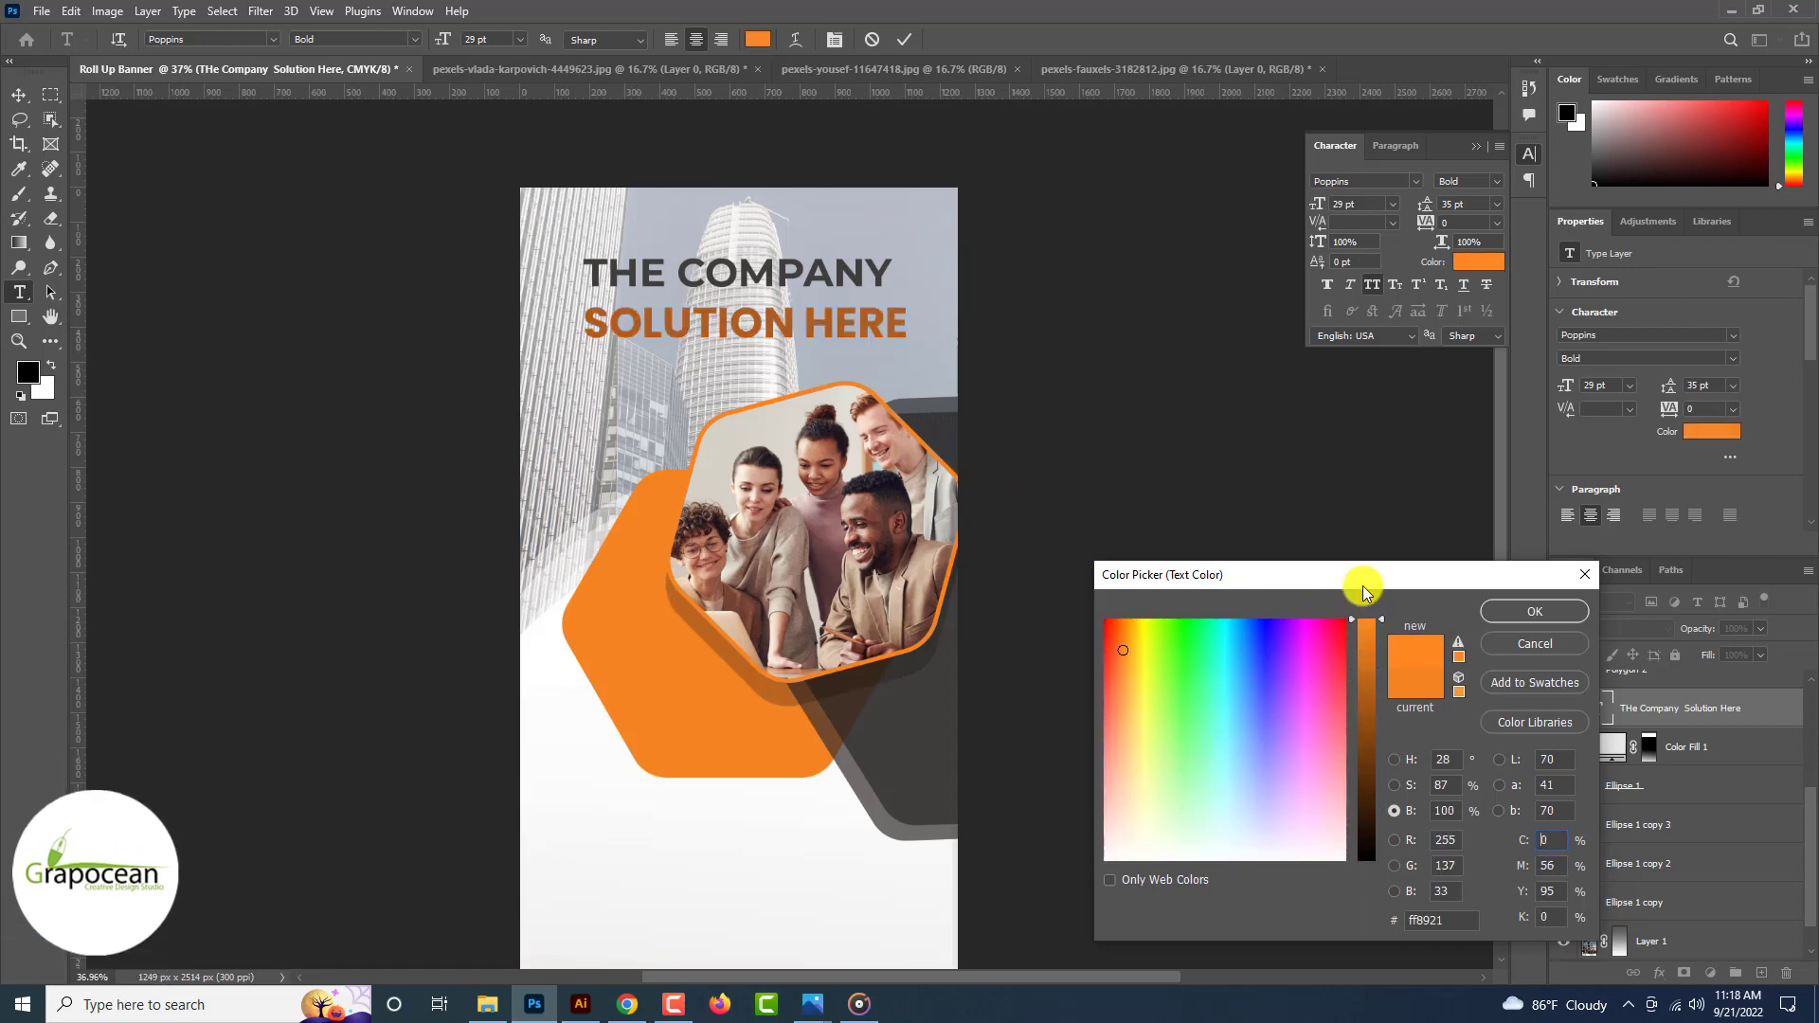
{"action": "left_click_drag", "start_coordinate": [1123, 651], "coordinate": [1092, 627]}
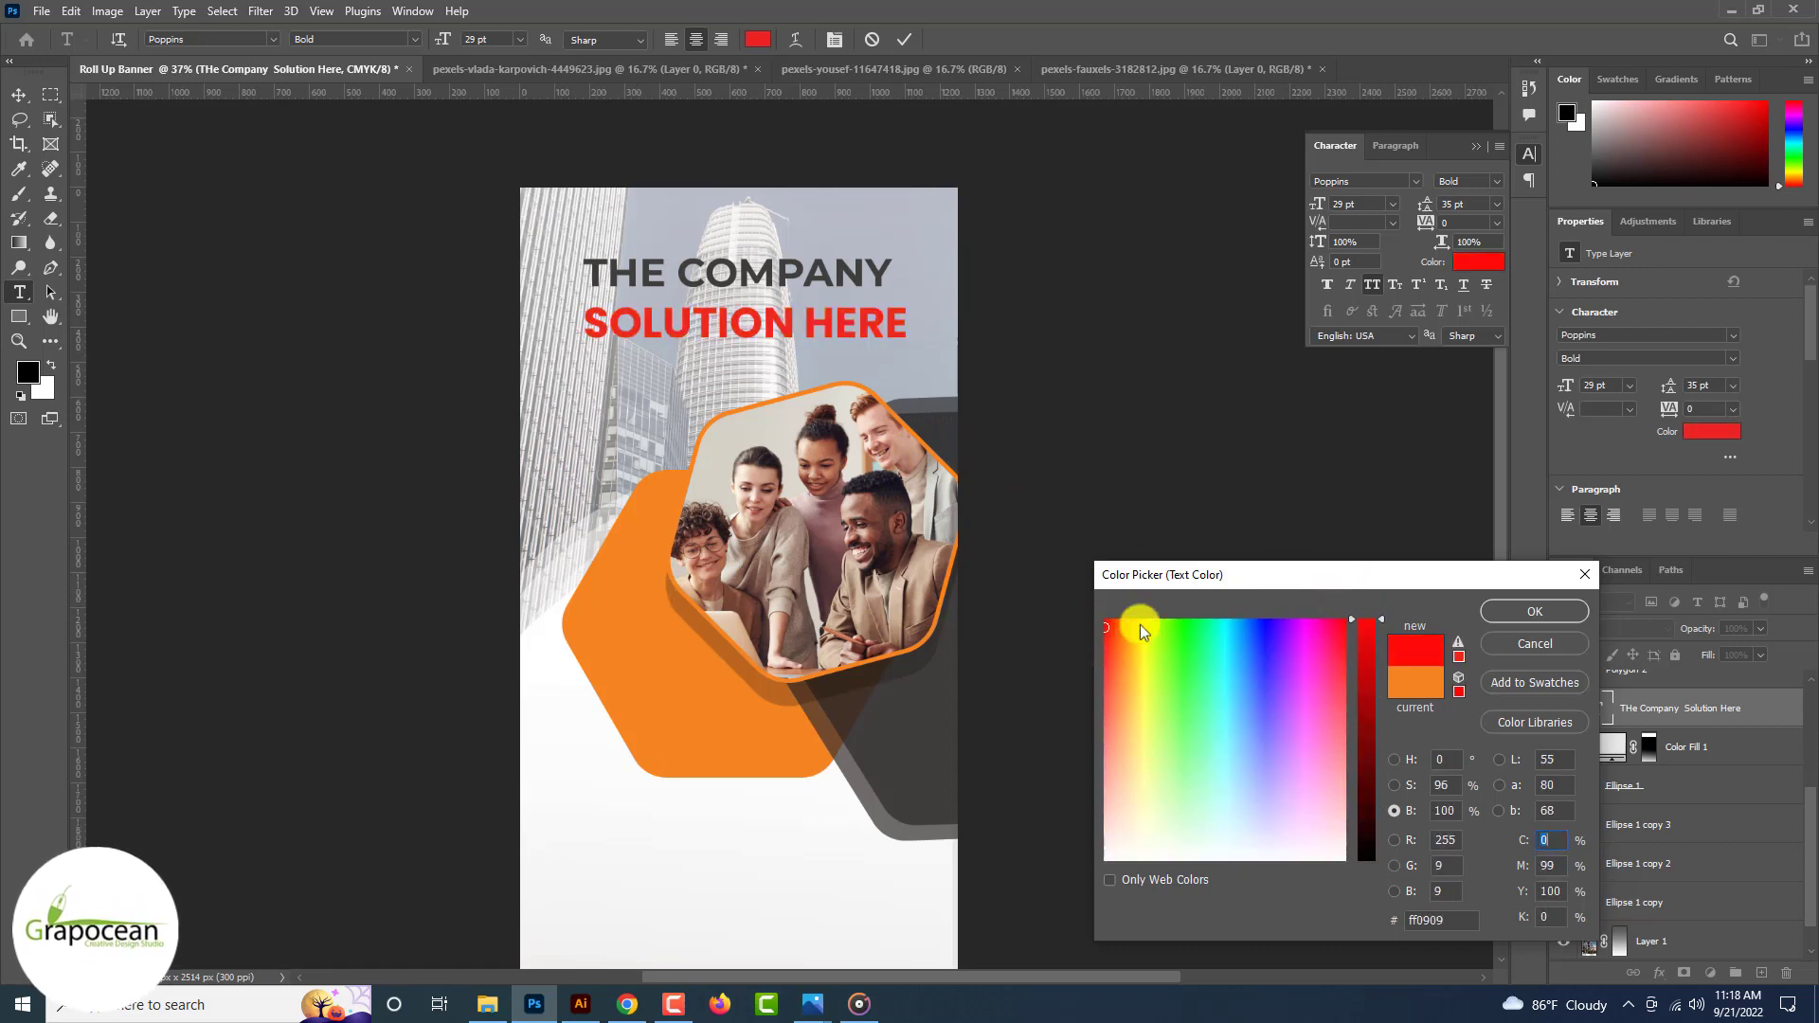
{"action": "left_click", "coordinate": [1534, 611]}
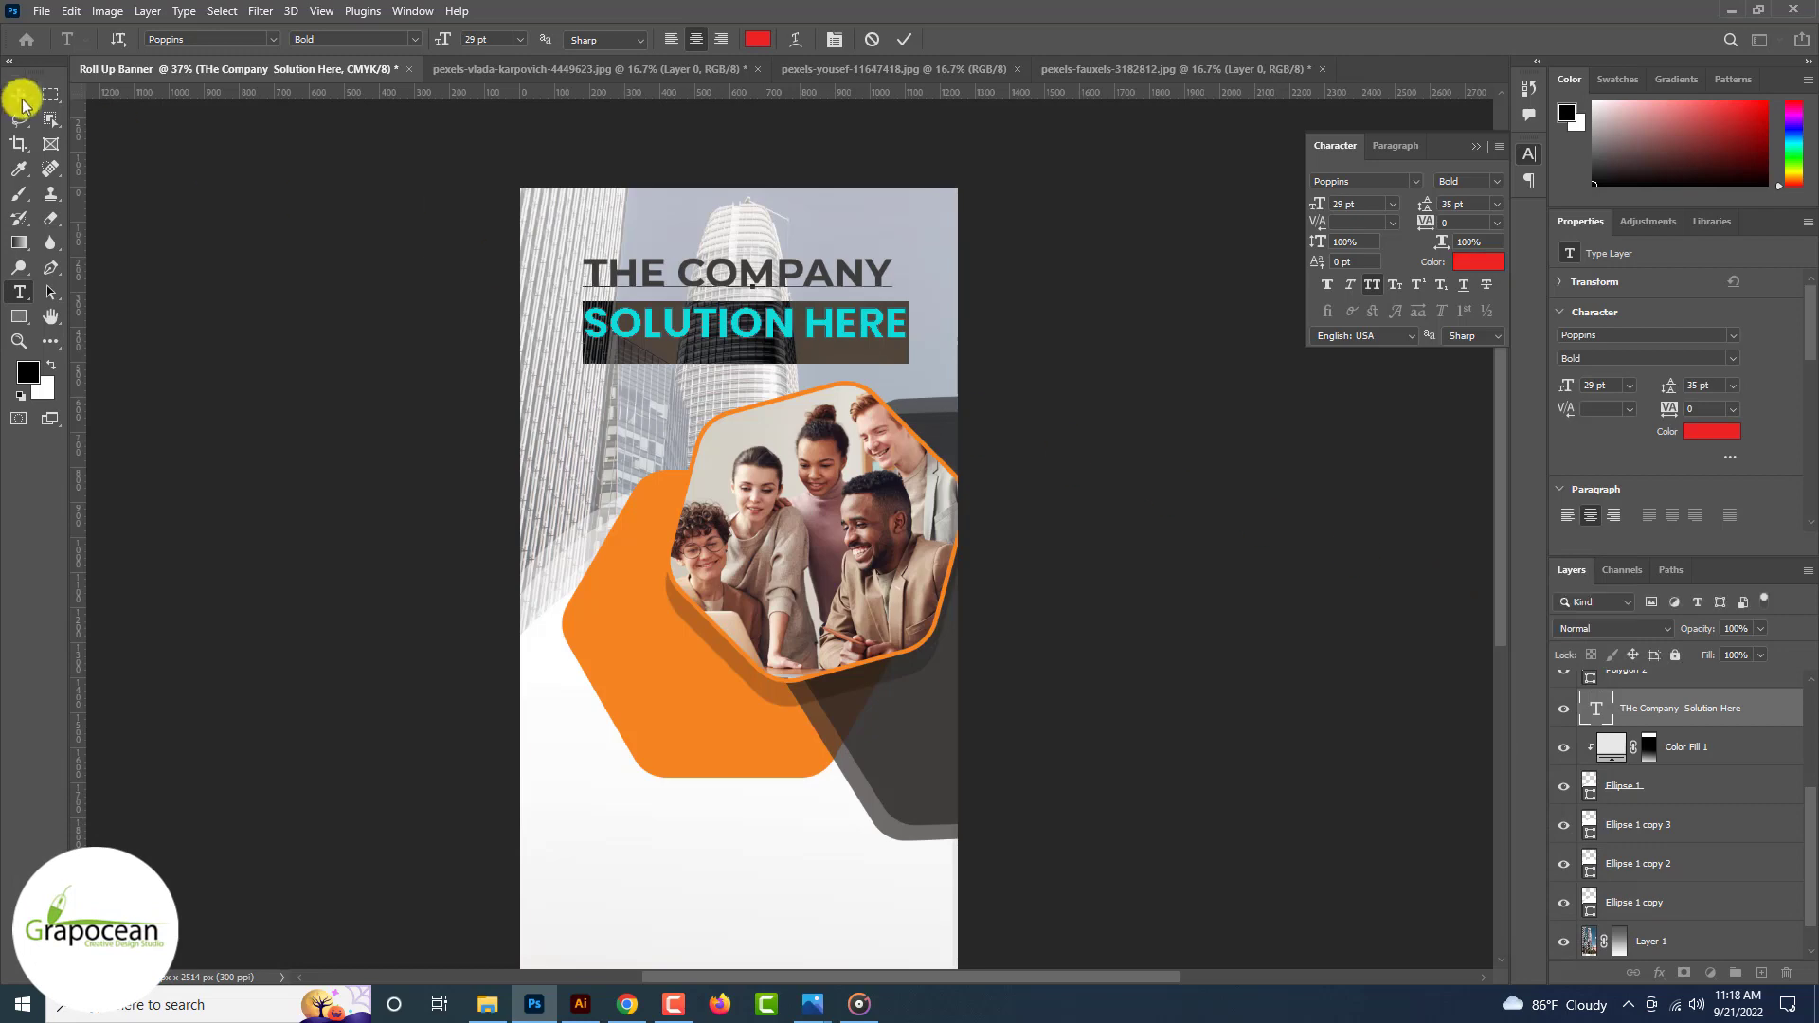
{"action": "left_click", "coordinate": [19, 96]}
{"action": "scroll", "coordinate": [14, 99], "scroll_direction": "down", "scroll_amount": 6}
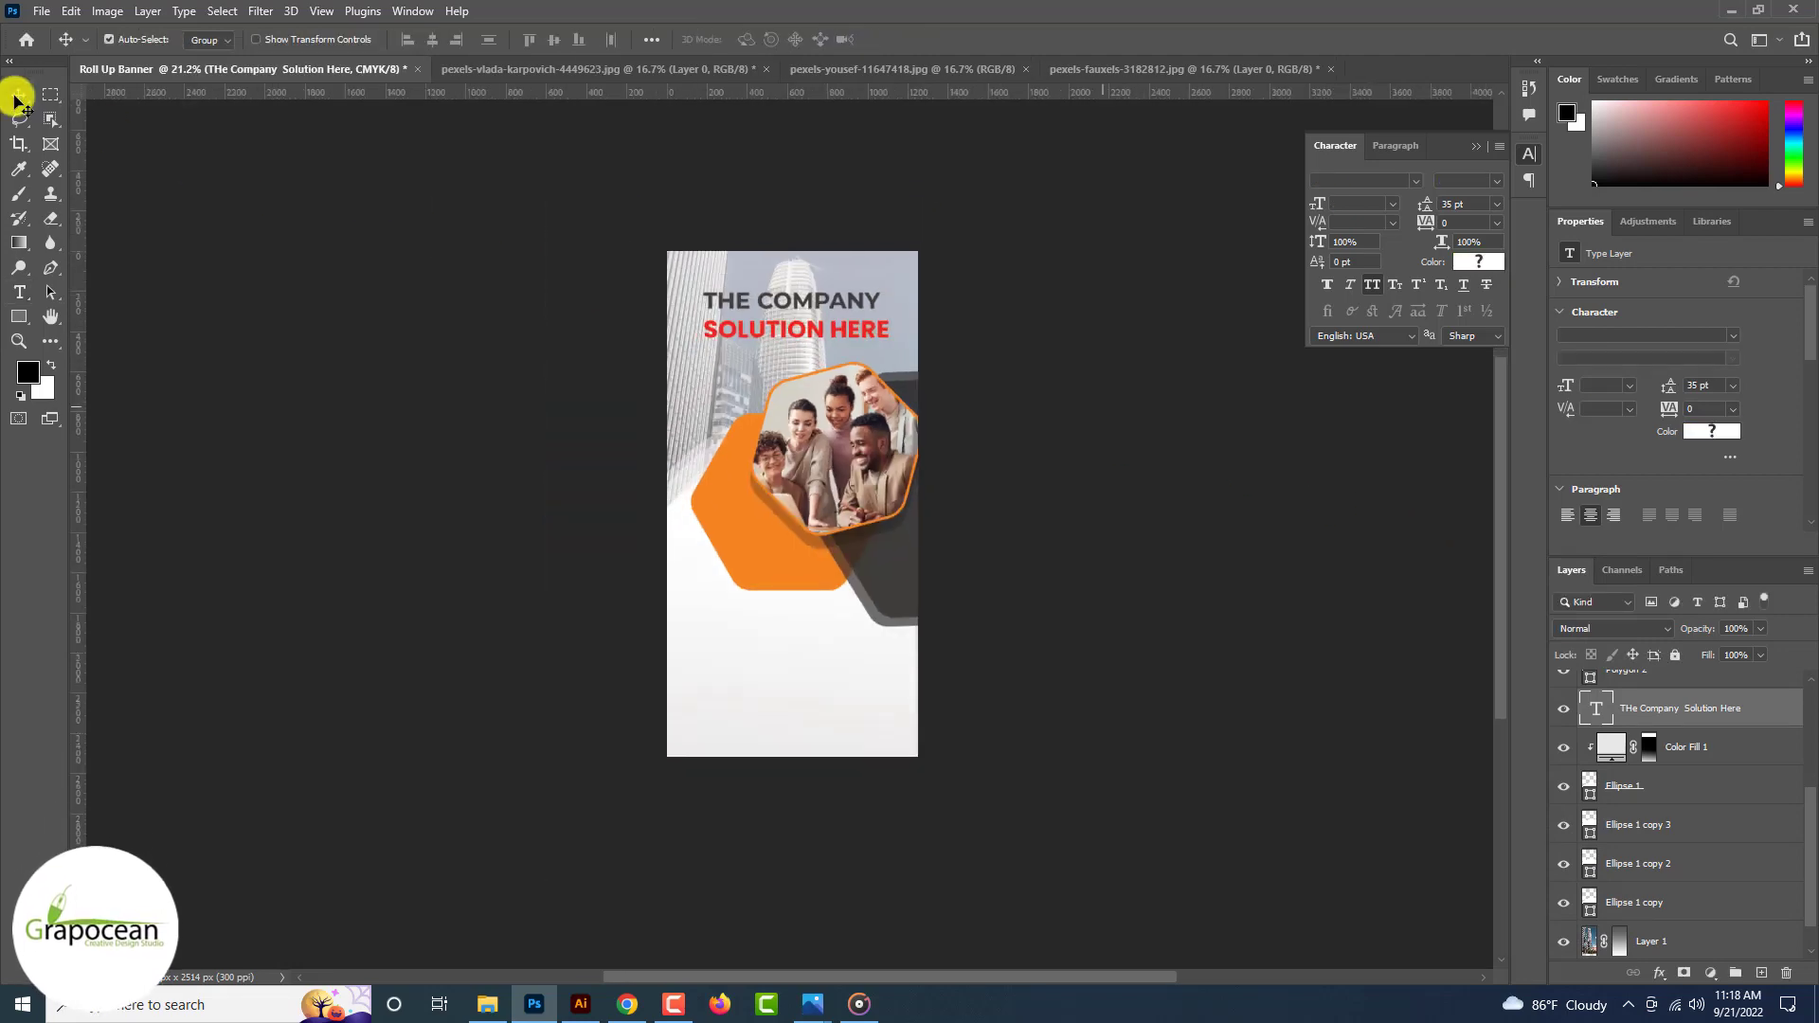
Step: Set the headline's THE COMPANY line to 10 pt and turn off its all caps
{"action": "scroll", "coordinate": [16, 102], "scroll_direction": "up", "scroll_amount": 5}
{"action": "left_click", "coordinate": [21, 275]}
{"action": "scroll", "coordinate": [22, 275], "scroll_direction": "up", "scroll_amount": 3}
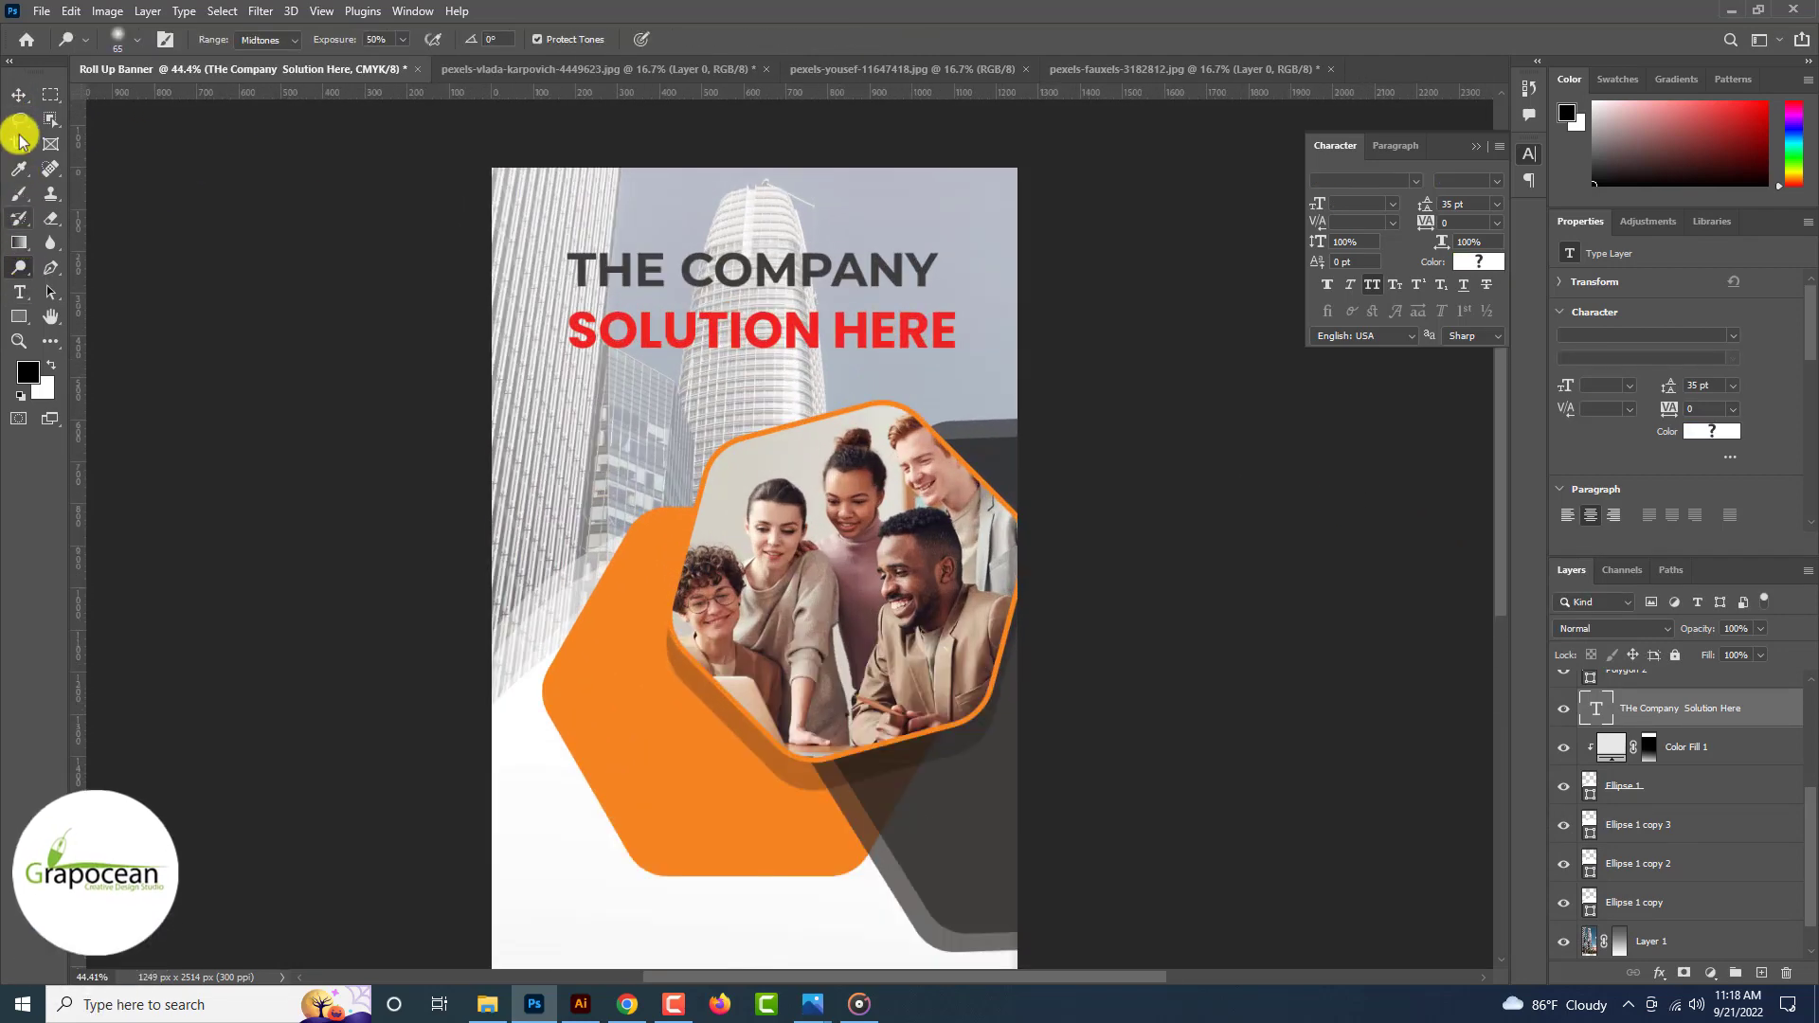
{"action": "left_click", "coordinate": [19, 97]}
{"action": "left_click", "coordinate": [19, 271]}
{"action": "left_click", "coordinate": [20, 293]}
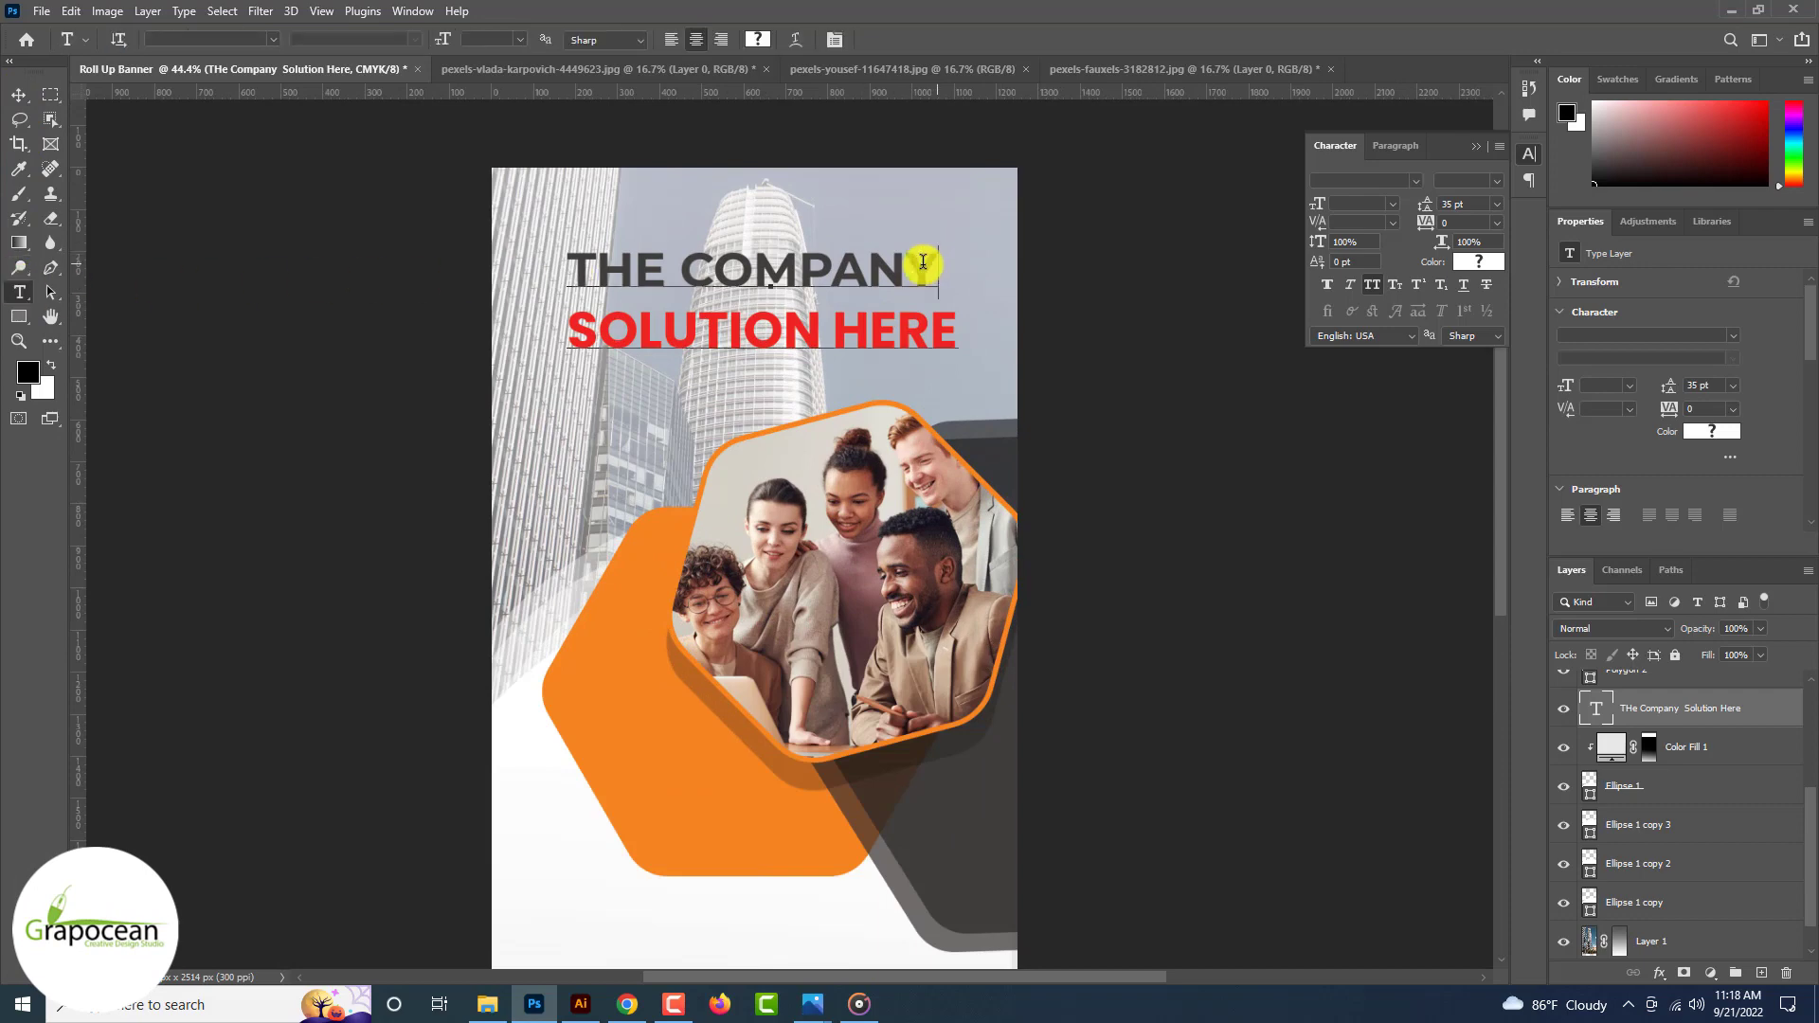
{"action": "left_click_drag", "start_coordinate": [923, 262], "coordinate": [520, 190]}
{"action": "left_click_drag", "start_coordinate": [439, 37], "coordinate": [432, 43]}
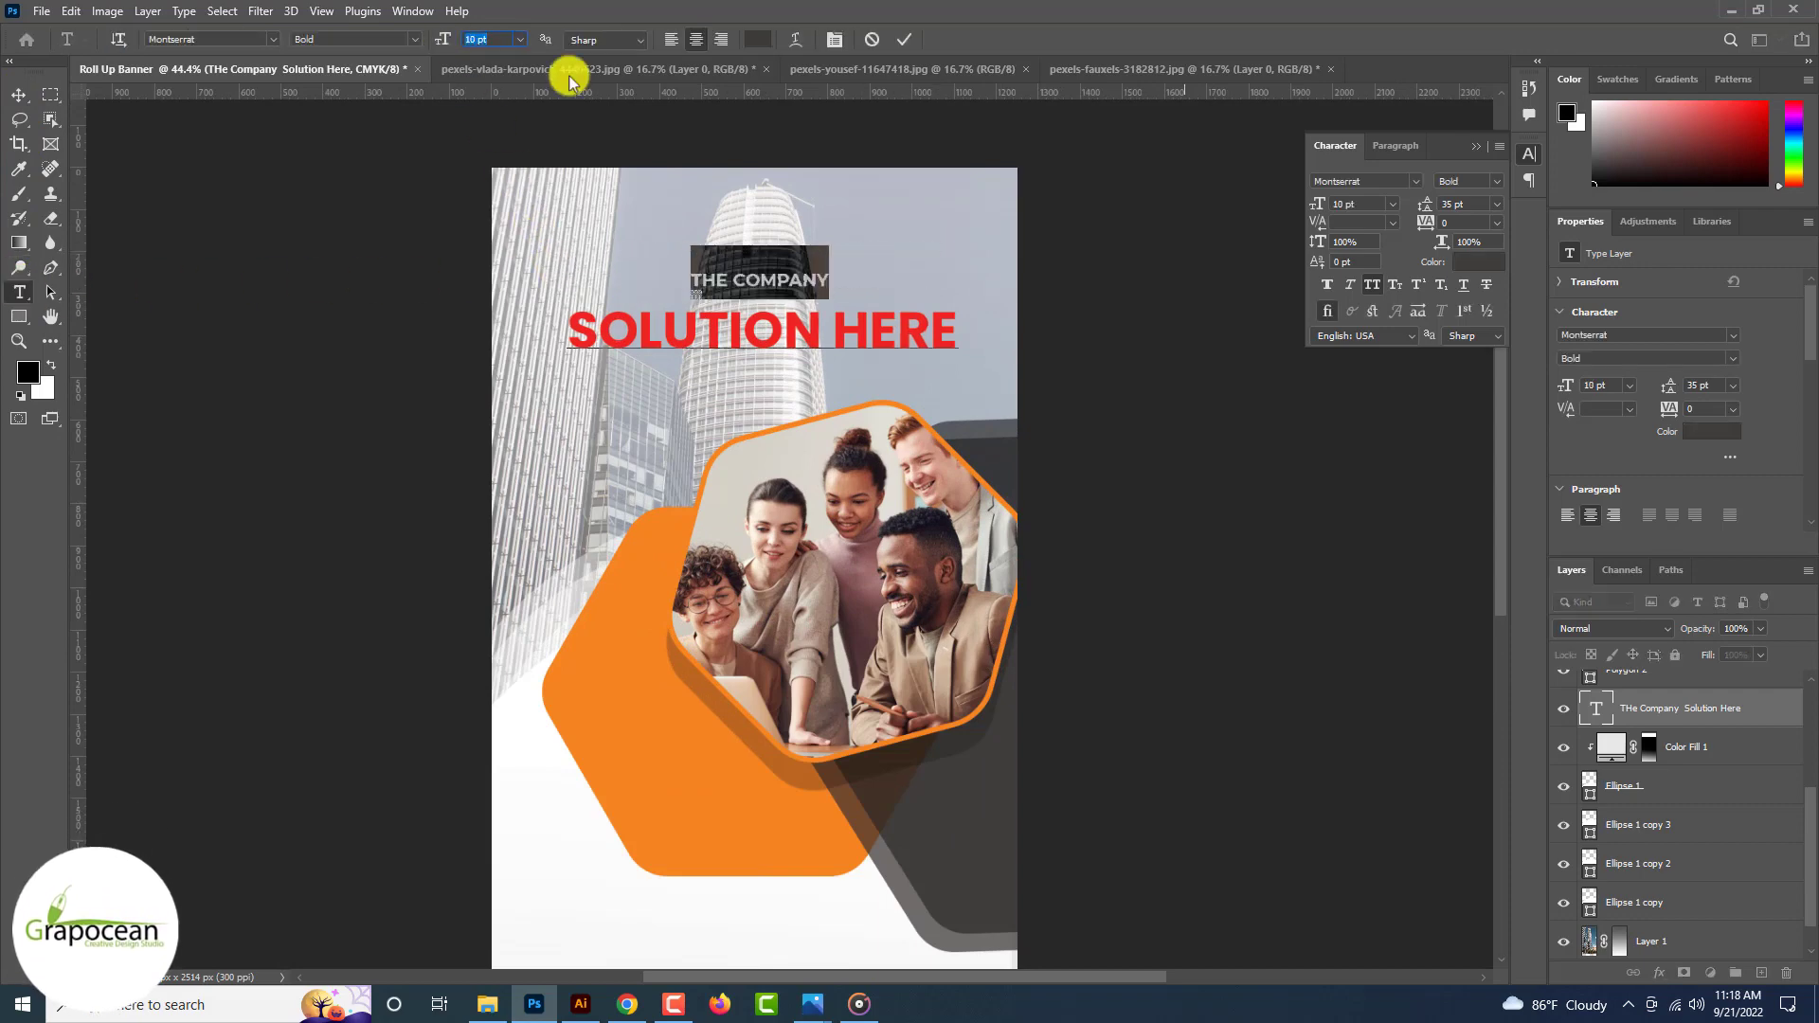
Step: Break SOLUTION HERE onto two lines and give the THe Company line a lighter, non-bold font style
{"action": "left_click", "coordinate": [833, 330]}
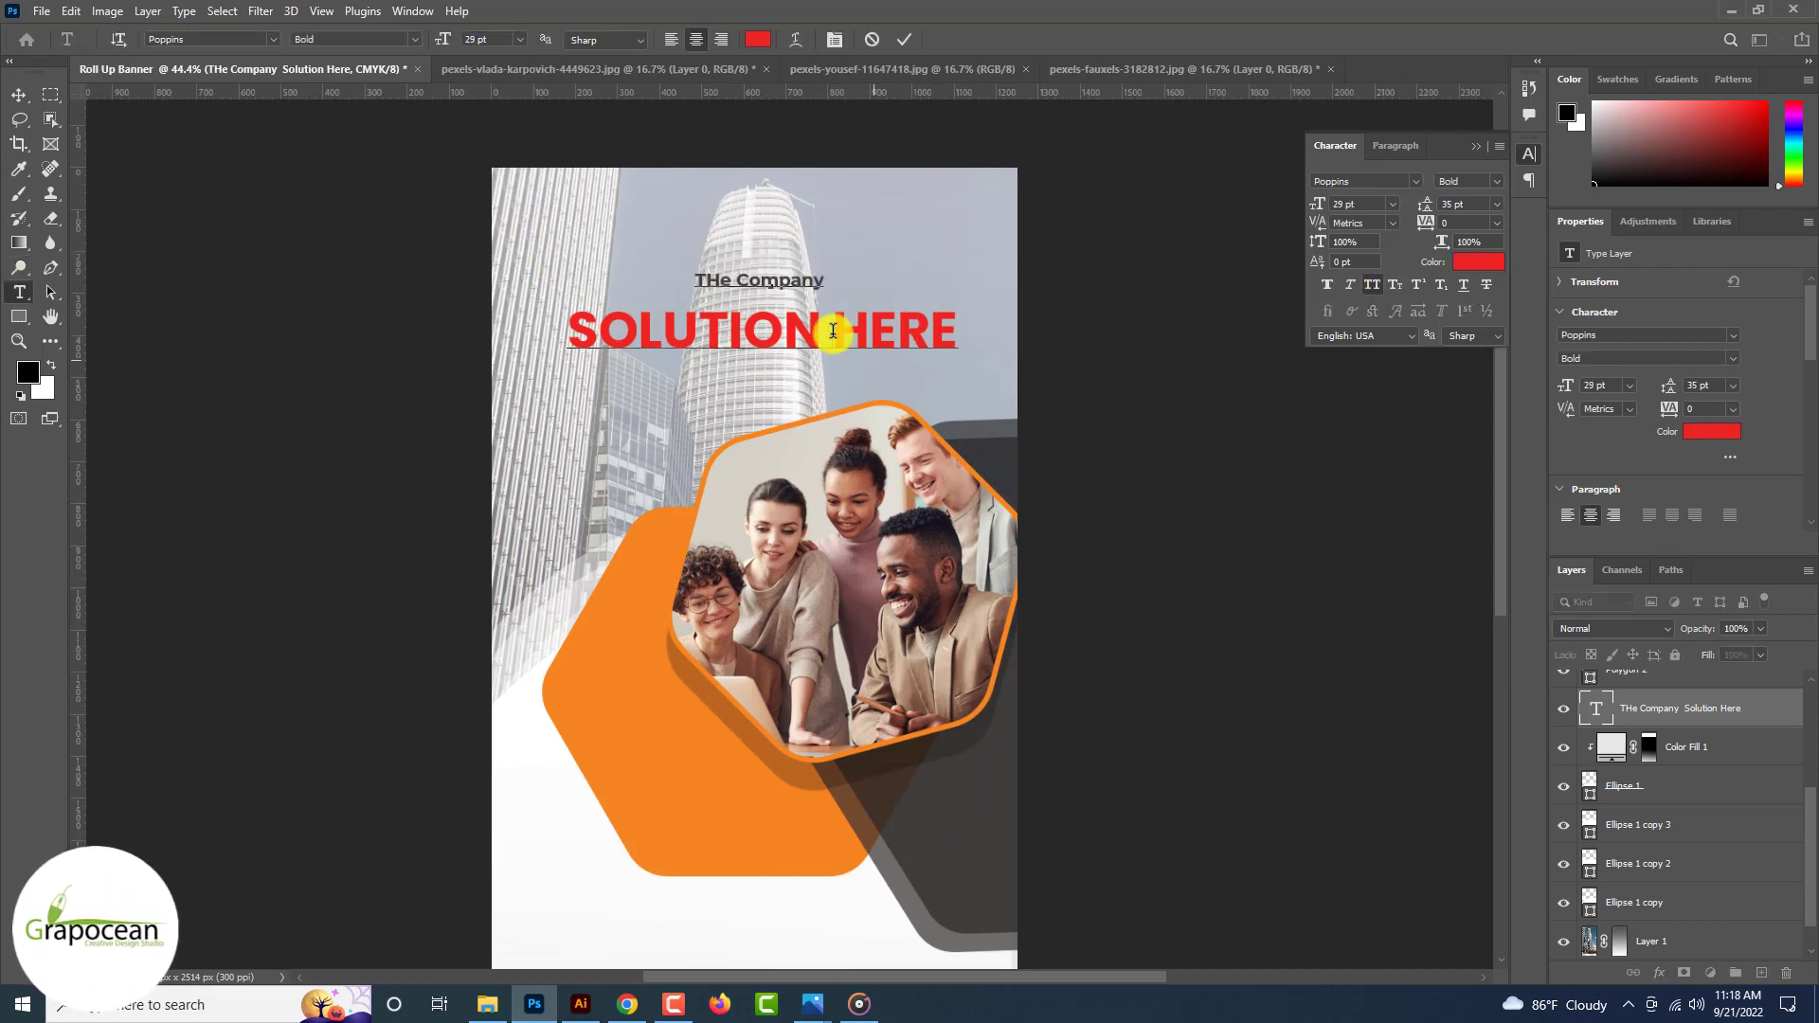
{"action": "key", "text": "Return"}
{"action": "left_click_drag", "start_coordinate": [825, 287], "coordinate": [544, 281]}
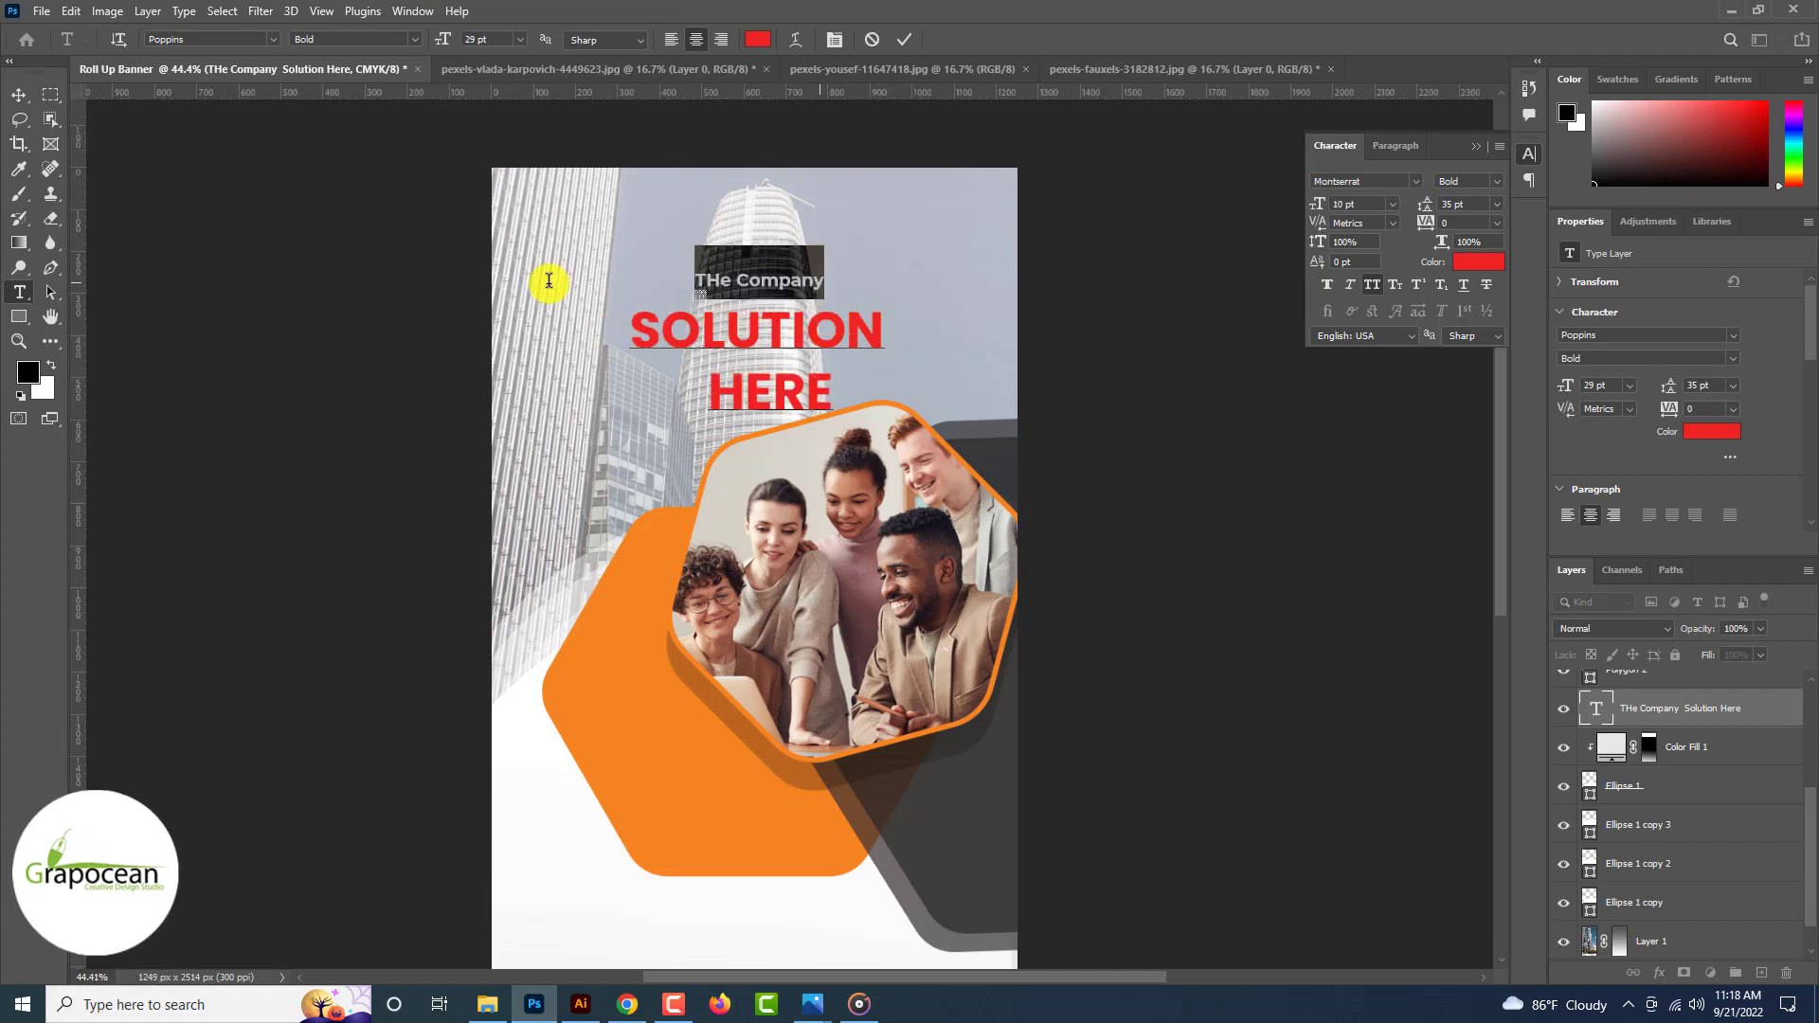
{"action": "left_click", "coordinate": [413, 42]}
{"action": "left_click", "coordinate": [377, 230]}
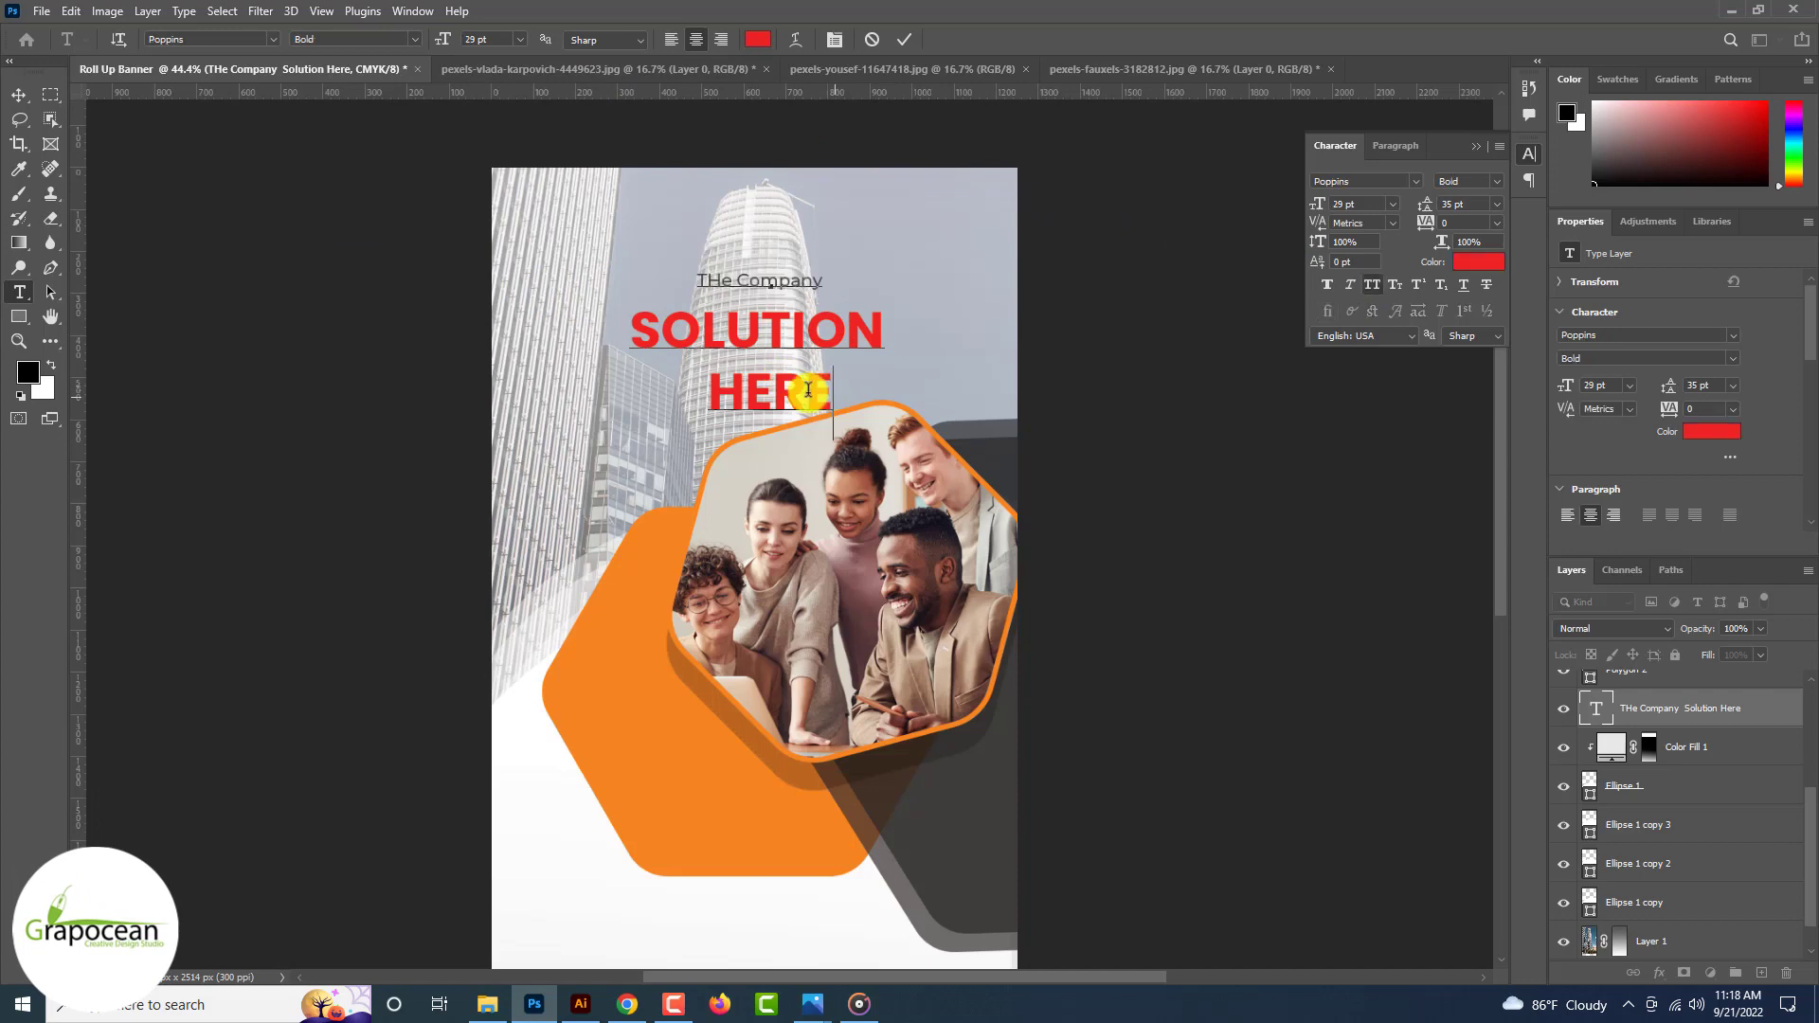
Step: Tighten the kerning on the HERE line to -280 and reduce its leading to 27 pt
{"action": "key", "text": "alt+Left"}
{"action": "key", "text": "alt+Left"}
{"action": "key", "text": "alt+Left"}
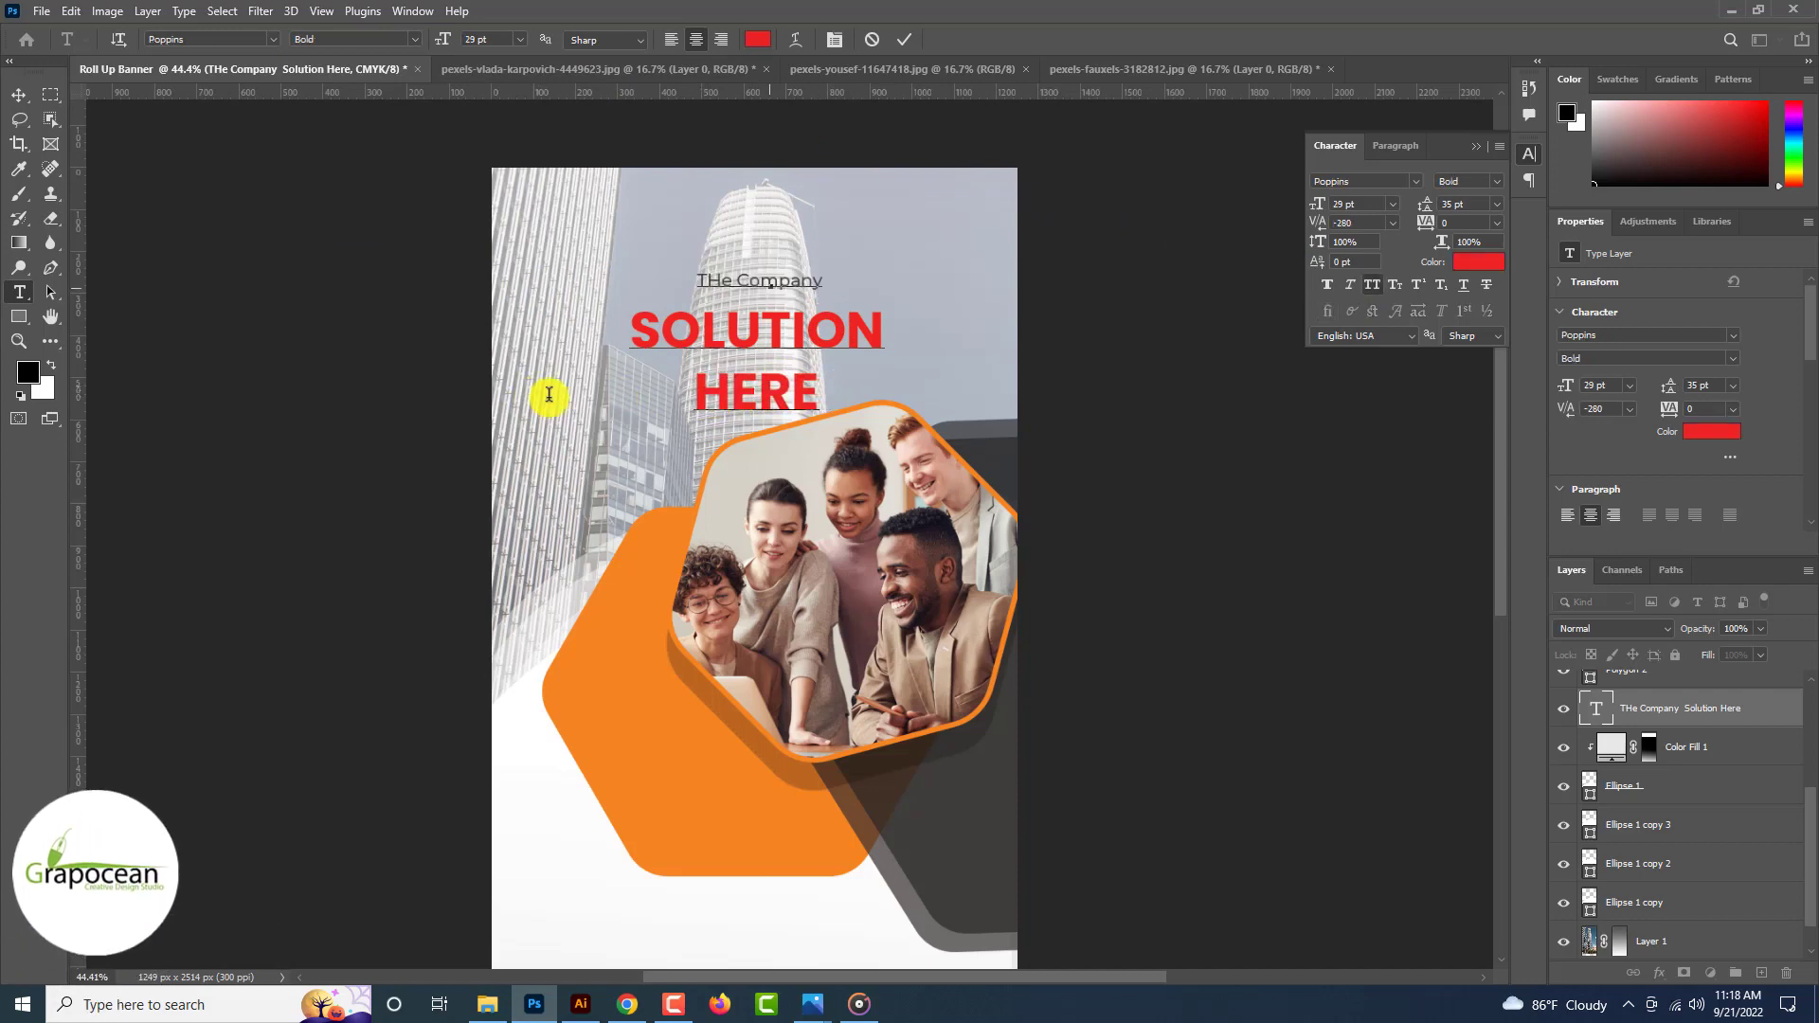
{"action": "left_click_drag", "start_coordinate": [817, 398], "coordinate": [660, 377]}
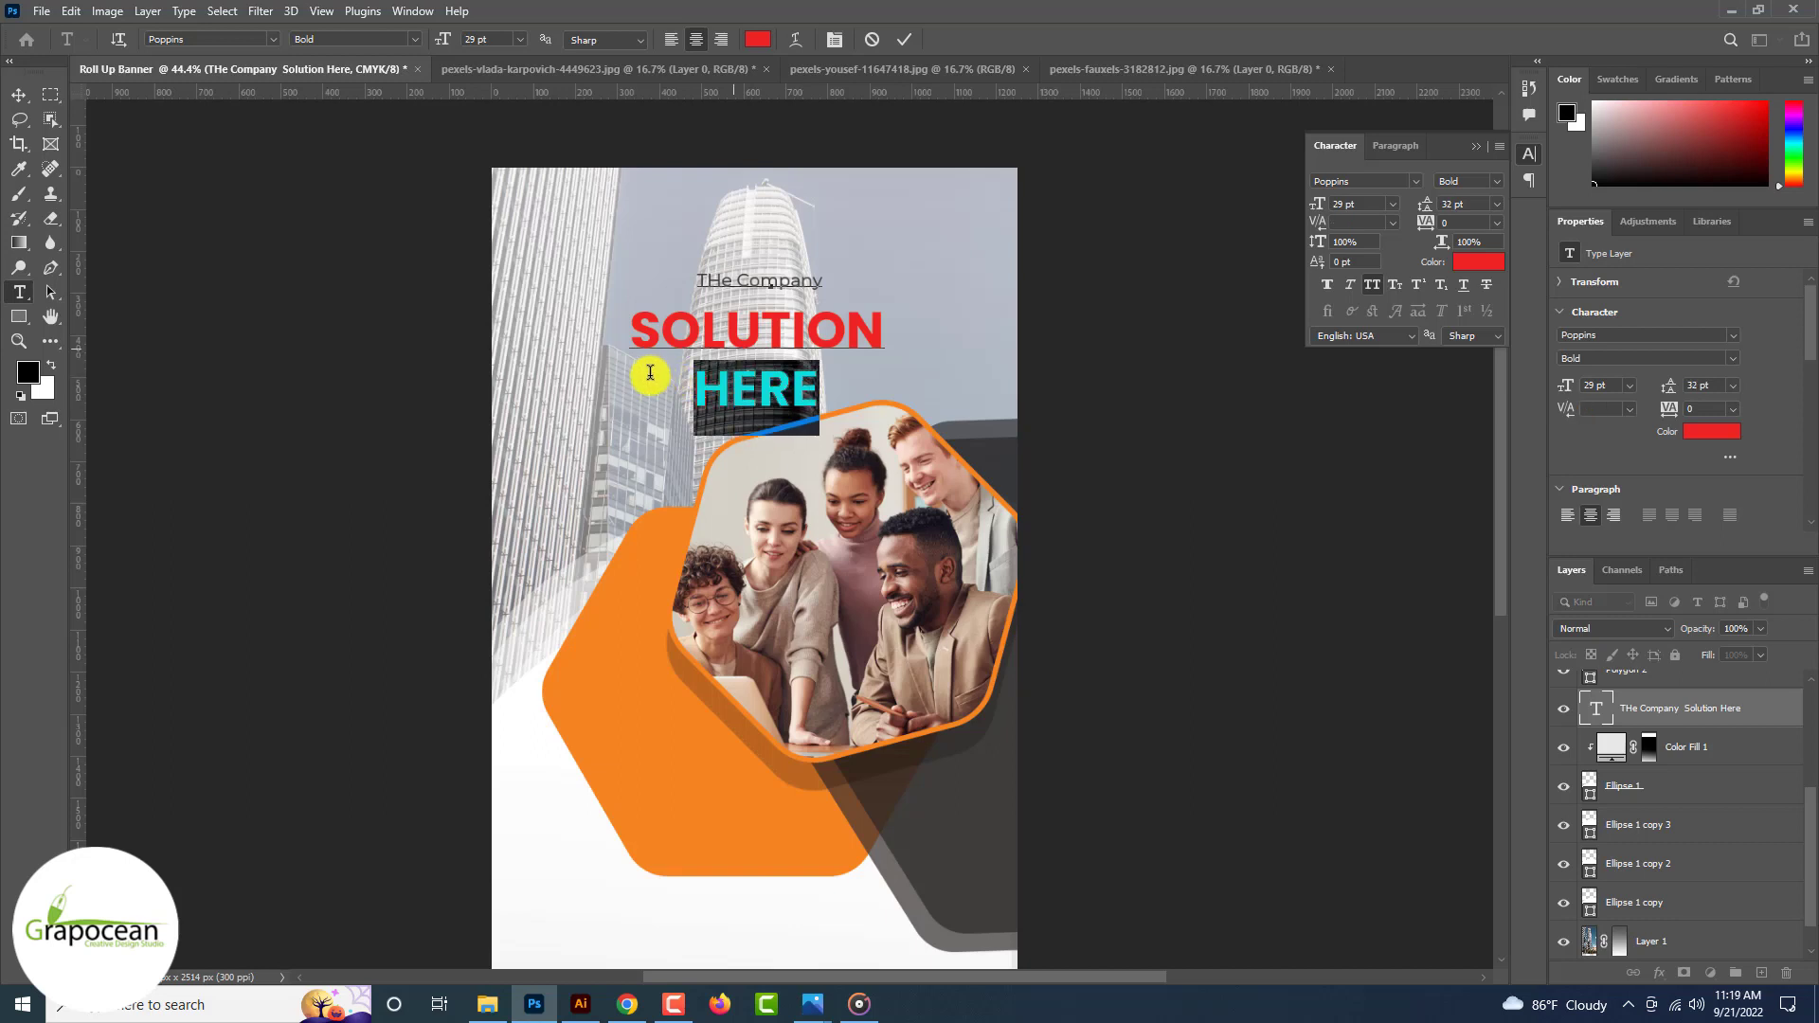
{"action": "left_click", "coordinate": [358, 207]}
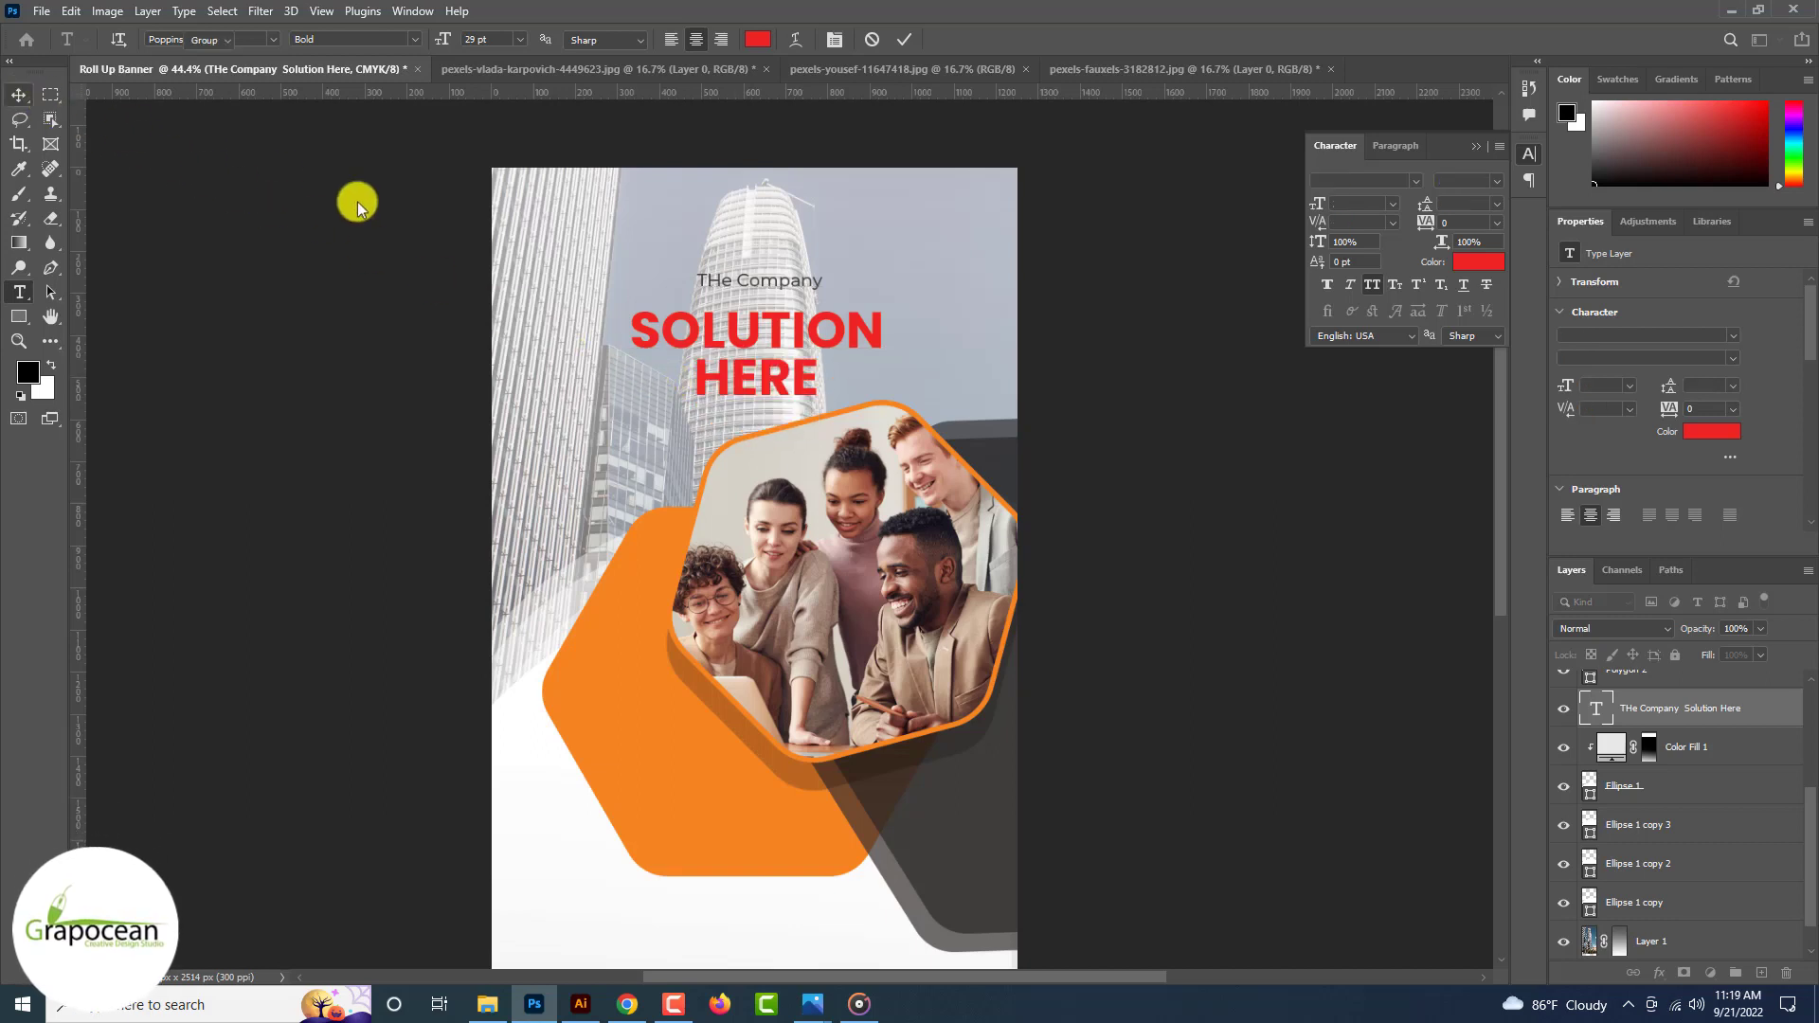
Step: Enlarge the whole headline slightly and reposition it higher, between the banner's top edge and the team photo
{"action": "key", "text": "ctrl+t"}
{"action": "mouse_move", "coordinate": [770, 320]}
{"action": "left_mouse_down"}
{"action": "mouse_move", "coordinate": [770, 273]}
{"action": "mouse_move", "coordinate": [760, 286]}
{"action": "left_mouse_up"}
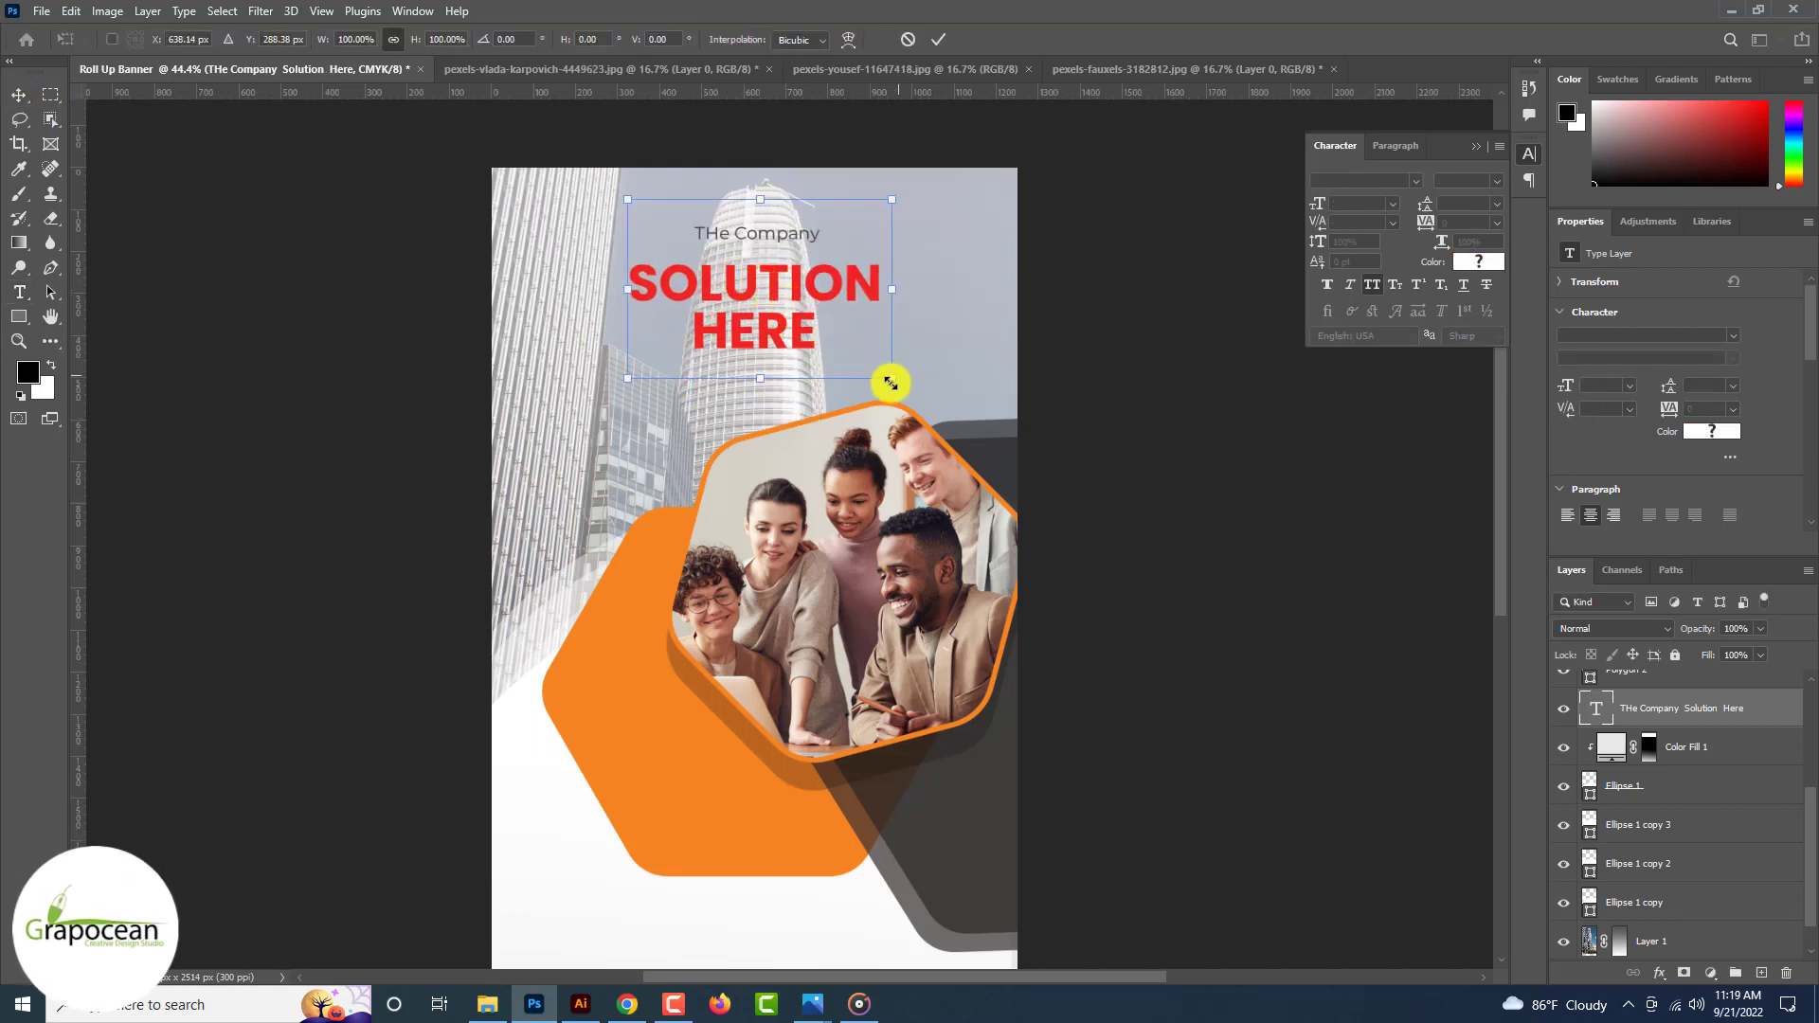
{"action": "left_click_drag", "start_coordinate": [891, 383], "coordinate": [926, 405]}
{"action": "left_click_drag", "start_coordinate": [813, 283], "coordinate": [813, 304]}
{"action": "left_click", "coordinate": [938, 38]}
Step: Bring the star halftone from Illustrator into the Photoshop banner as a smart object and rotate it into place at the left edge beside the orange hexagon
{"action": "left_click", "coordinate": [578, 1006]}
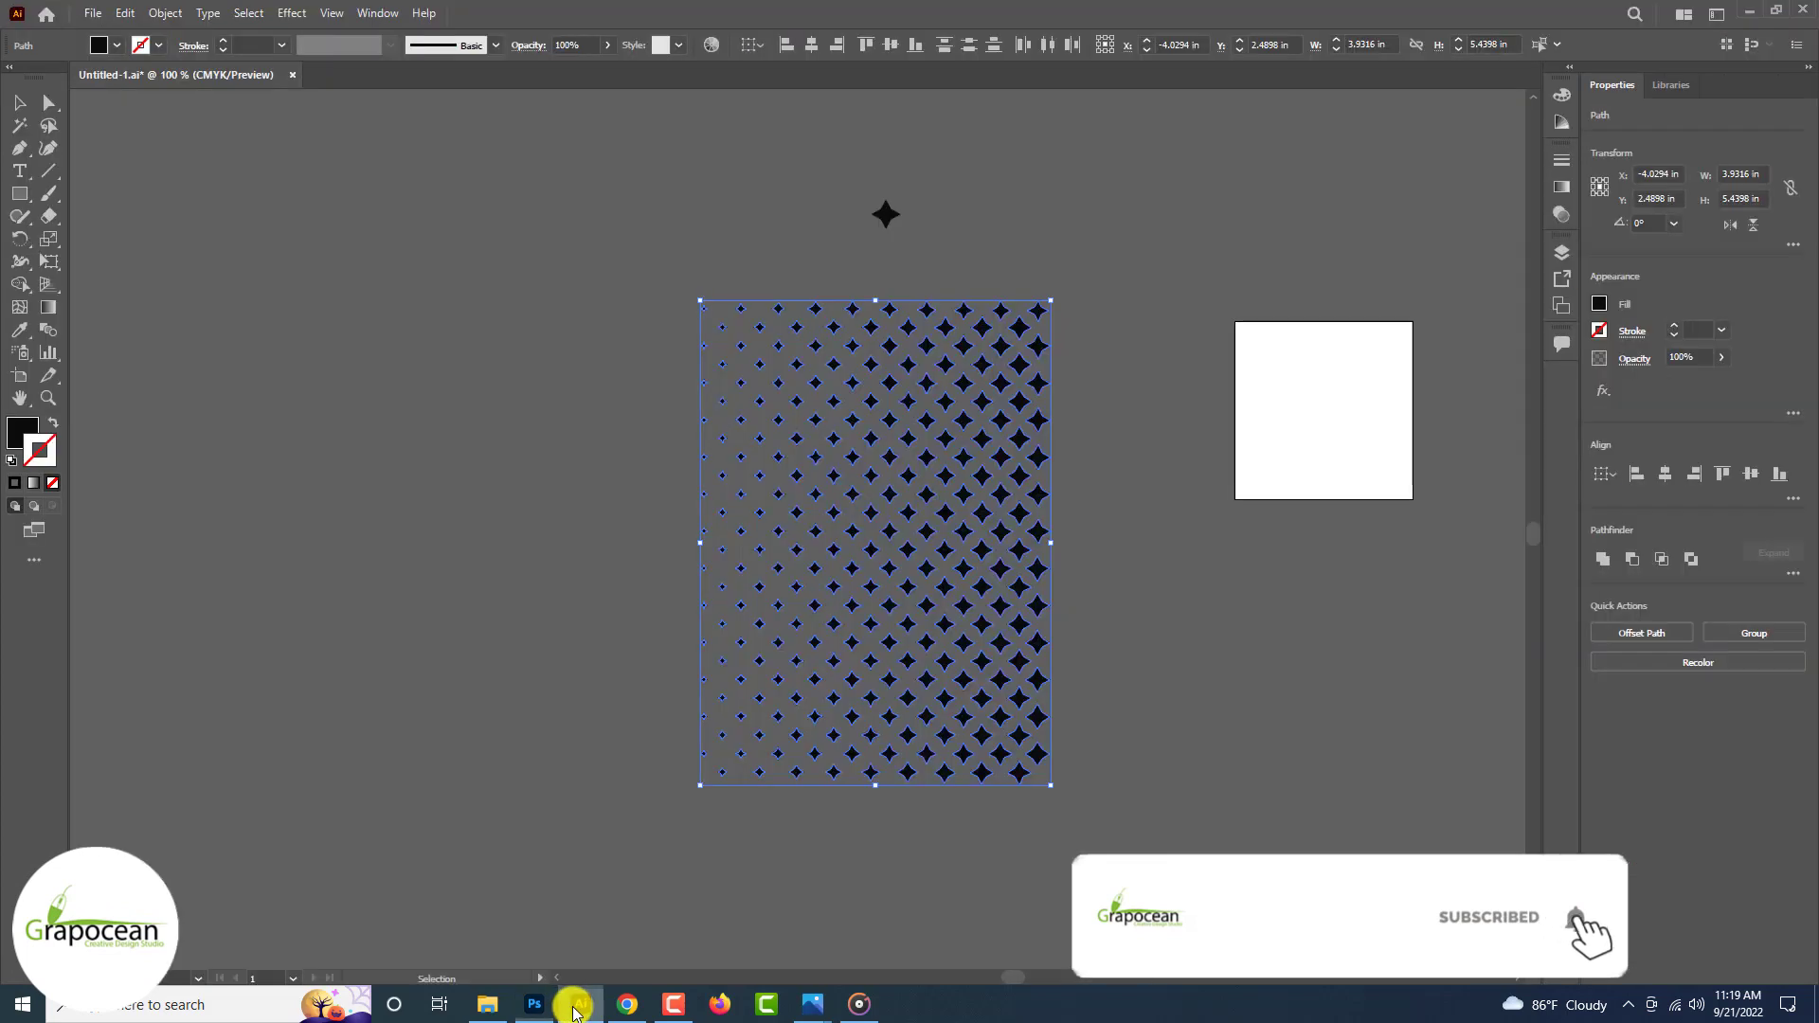
{"action": "left_click_drag", "start_coordinate": [1033, 493], "coordinate": [755, 722]}
{"action": "left_click_drag", "start_coordinate": [981, 315], "coordinate": [981, 316]}
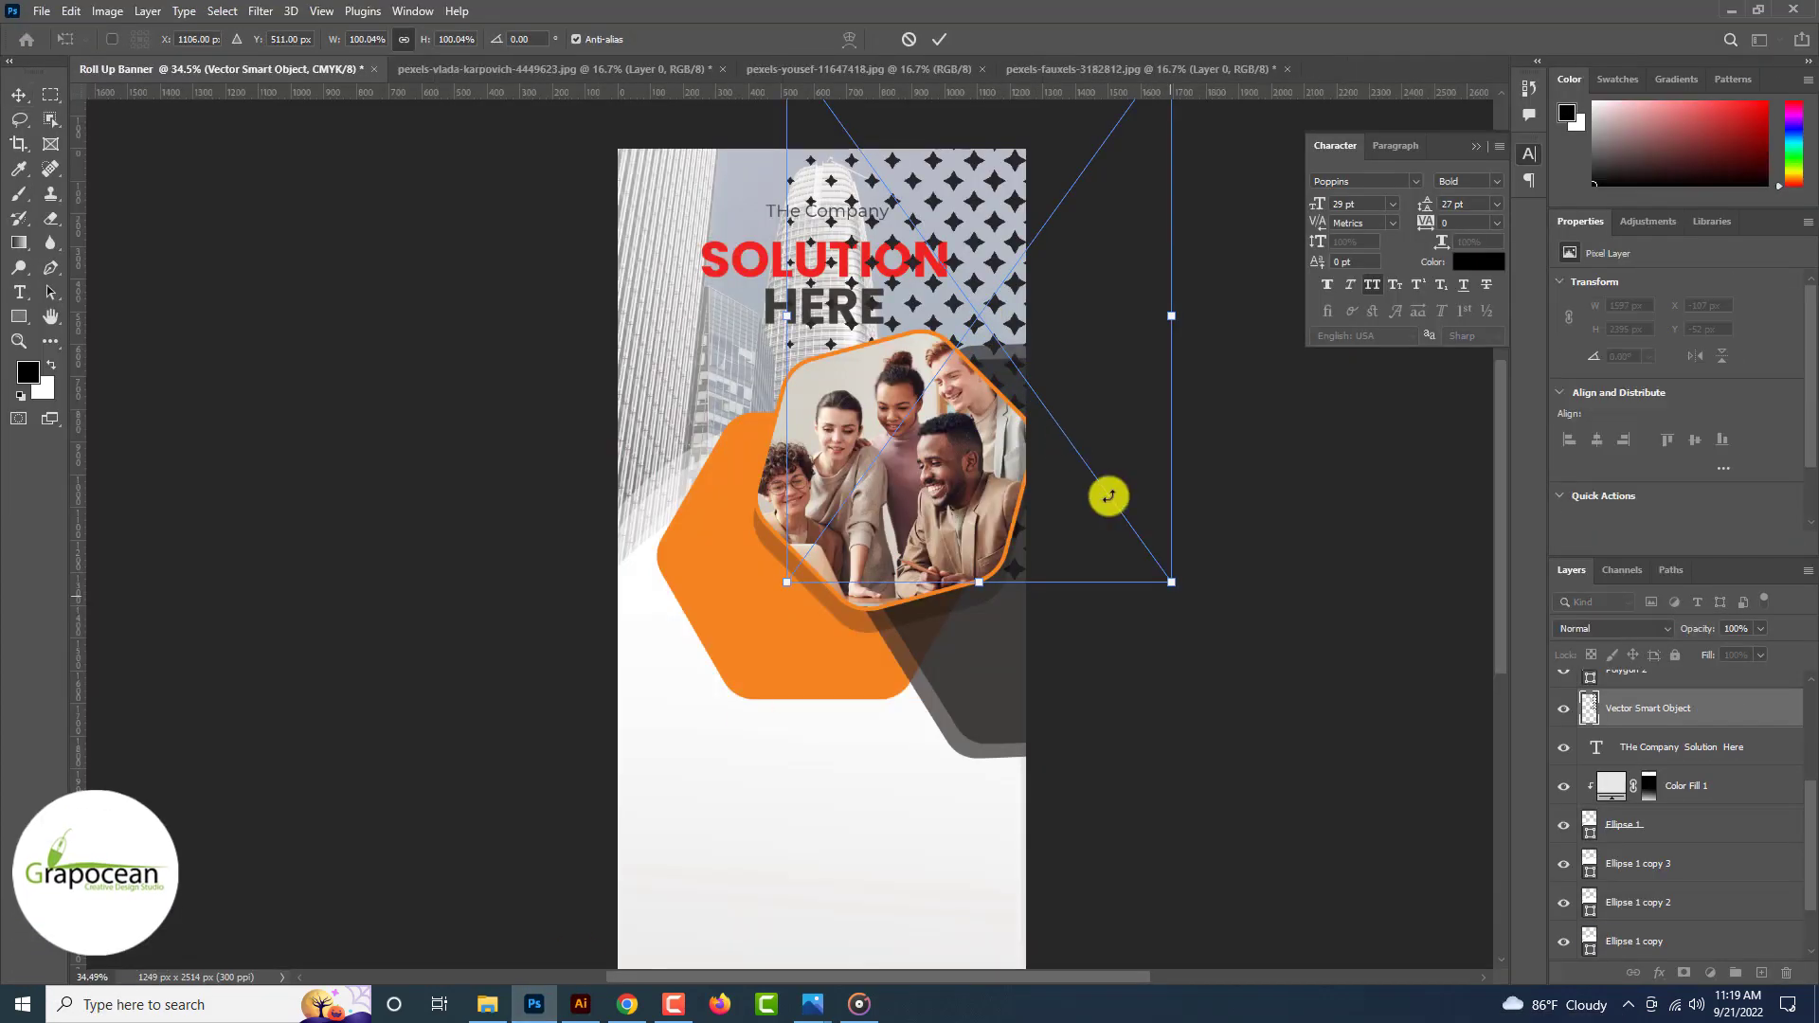
{"action": "left_click_drag", "start_coordinate": [1108, 491], "coordinate": [1043, 142]}
{"action": "left_click_drag", "start_coordinate": [961, 214], "coordinate": [763, 216]}
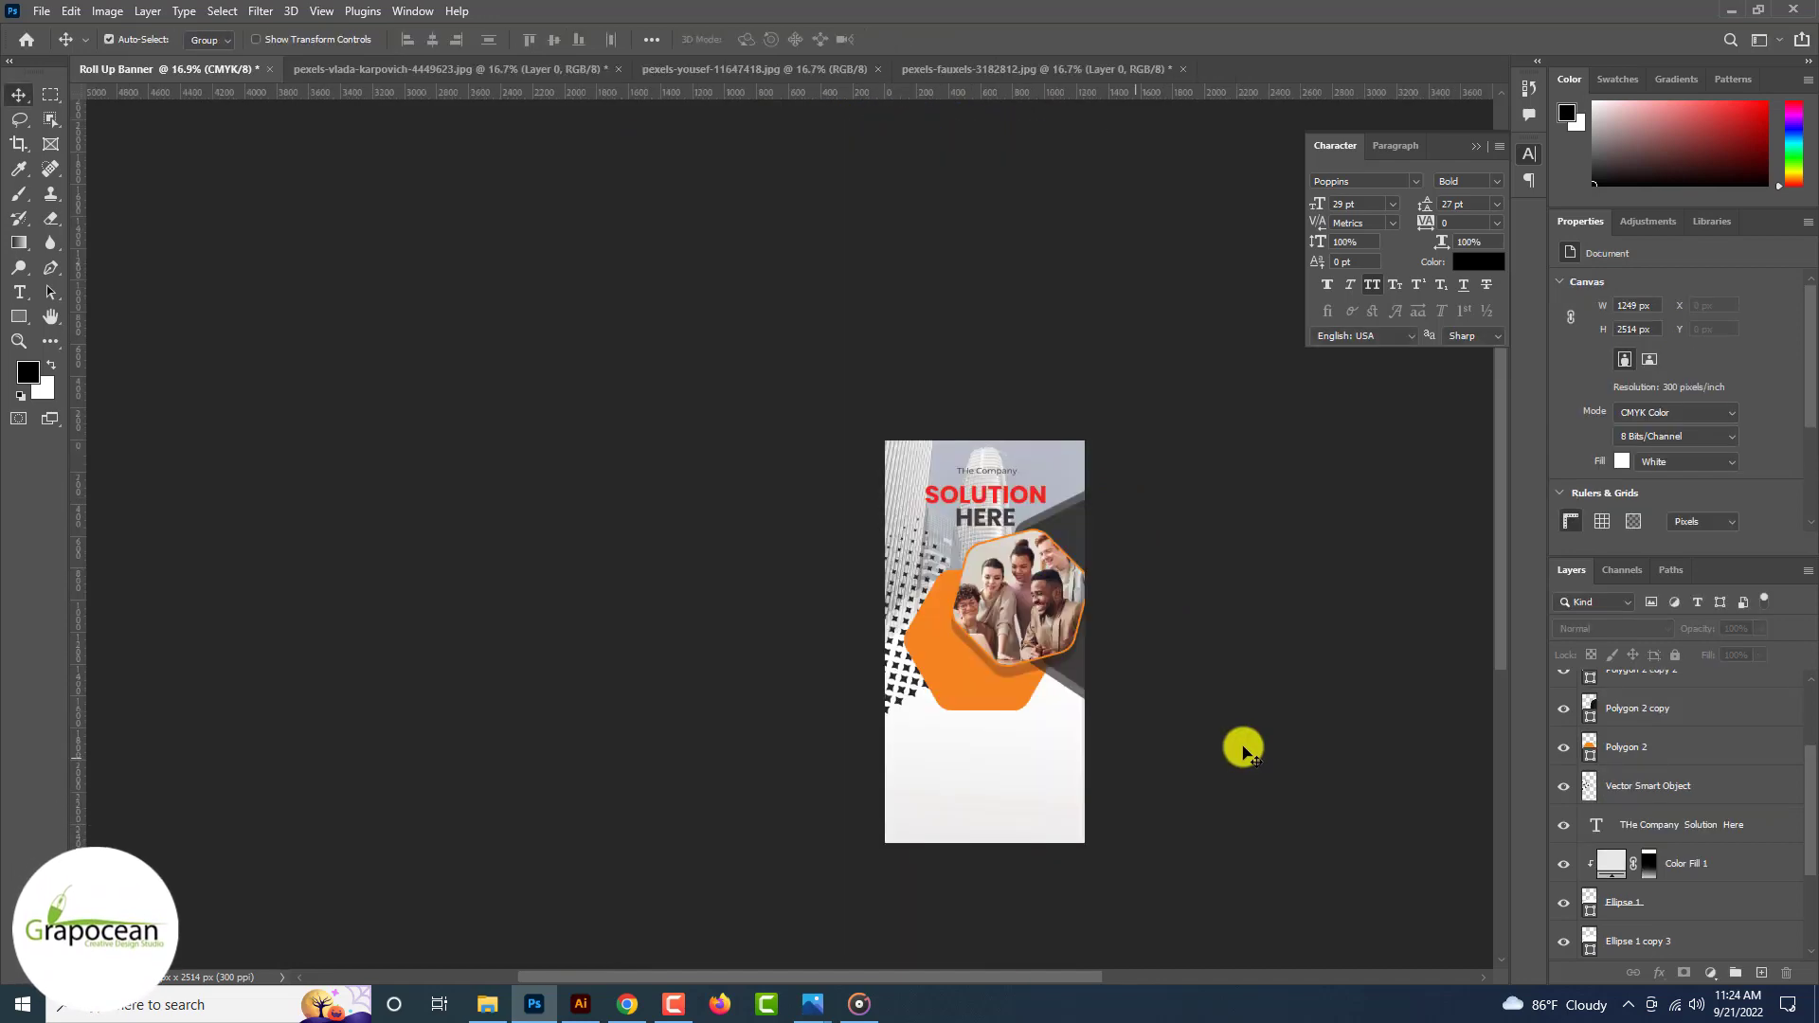
Step: Show the guides and draw a rectangle about 292 × 427 px along the column guides below the orange hexagon
{"action": "scroll", "coordinate": [1237, 742], "scroll_direction": "up", "scroll_amount": 2}
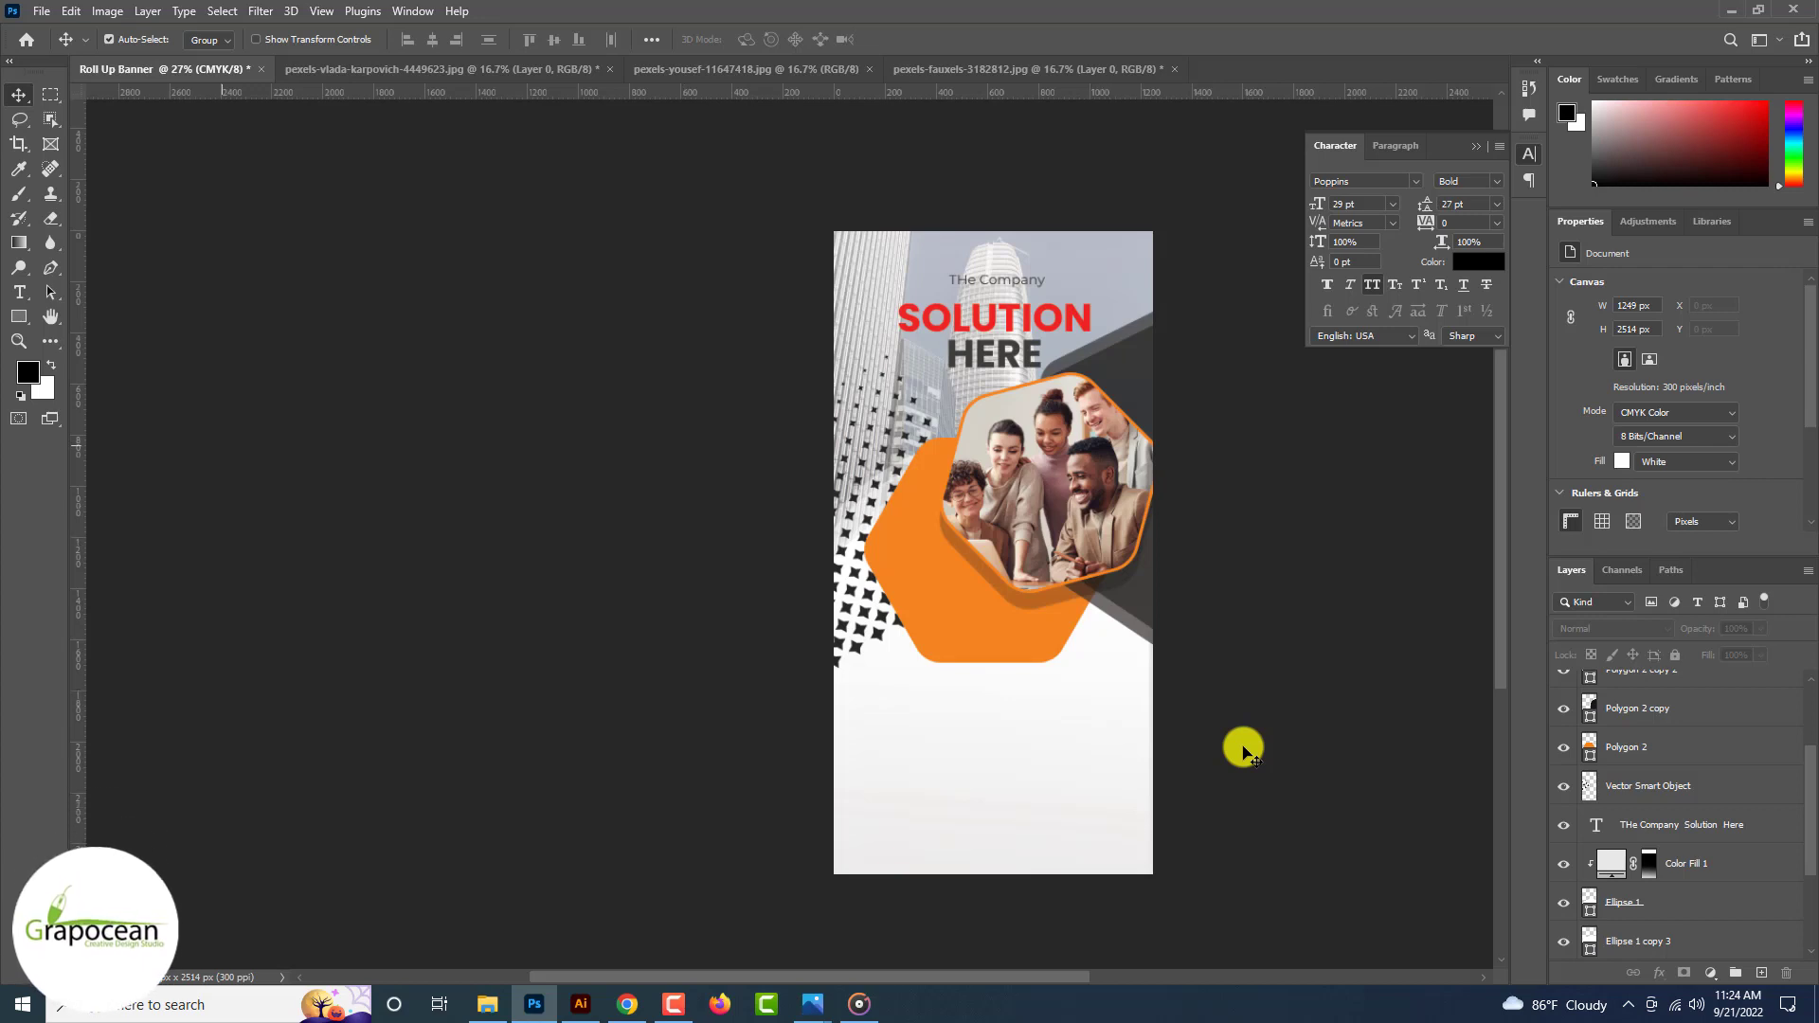
{"action": "key", "text": "ctrl+semicolon"}
{"action": "scroll", "coordinate": [1244, 749], "scroll_direction": "up", "scroll_amount": 2}
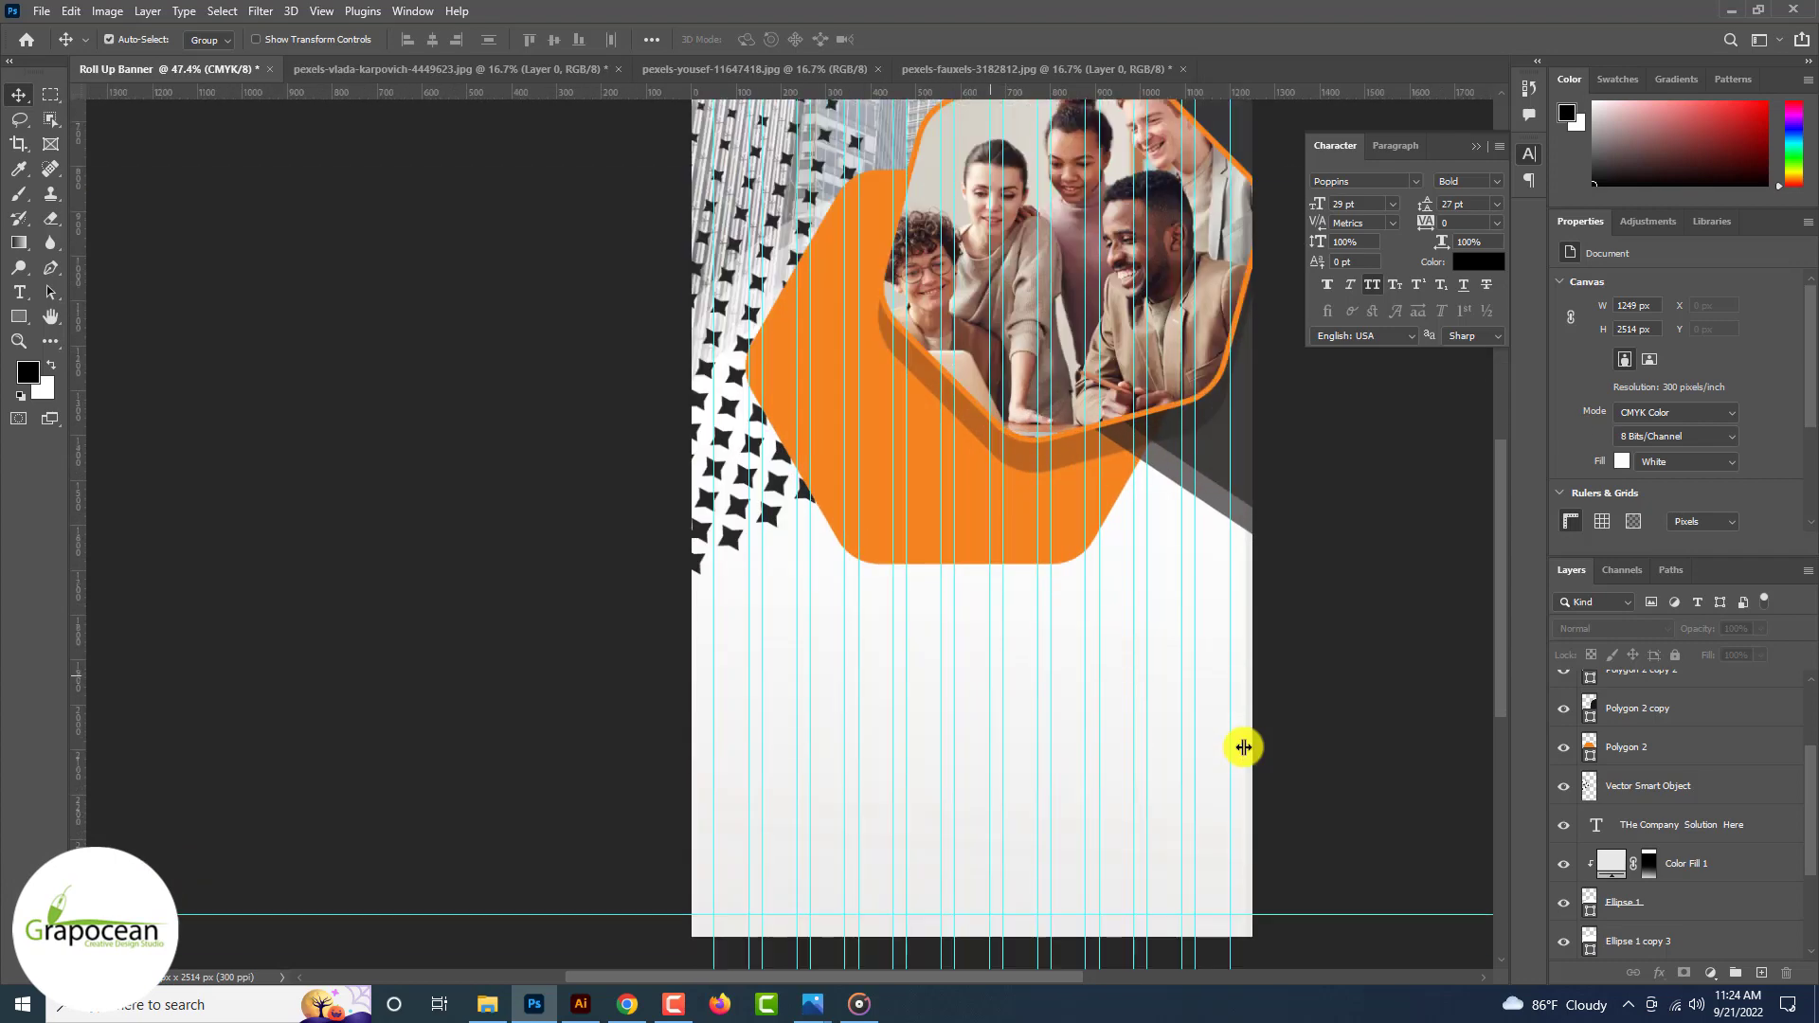
{"action": "right_click", "coordinate": [21, 316]}
{"action": "left_click", "coordinate": [82, 312]}
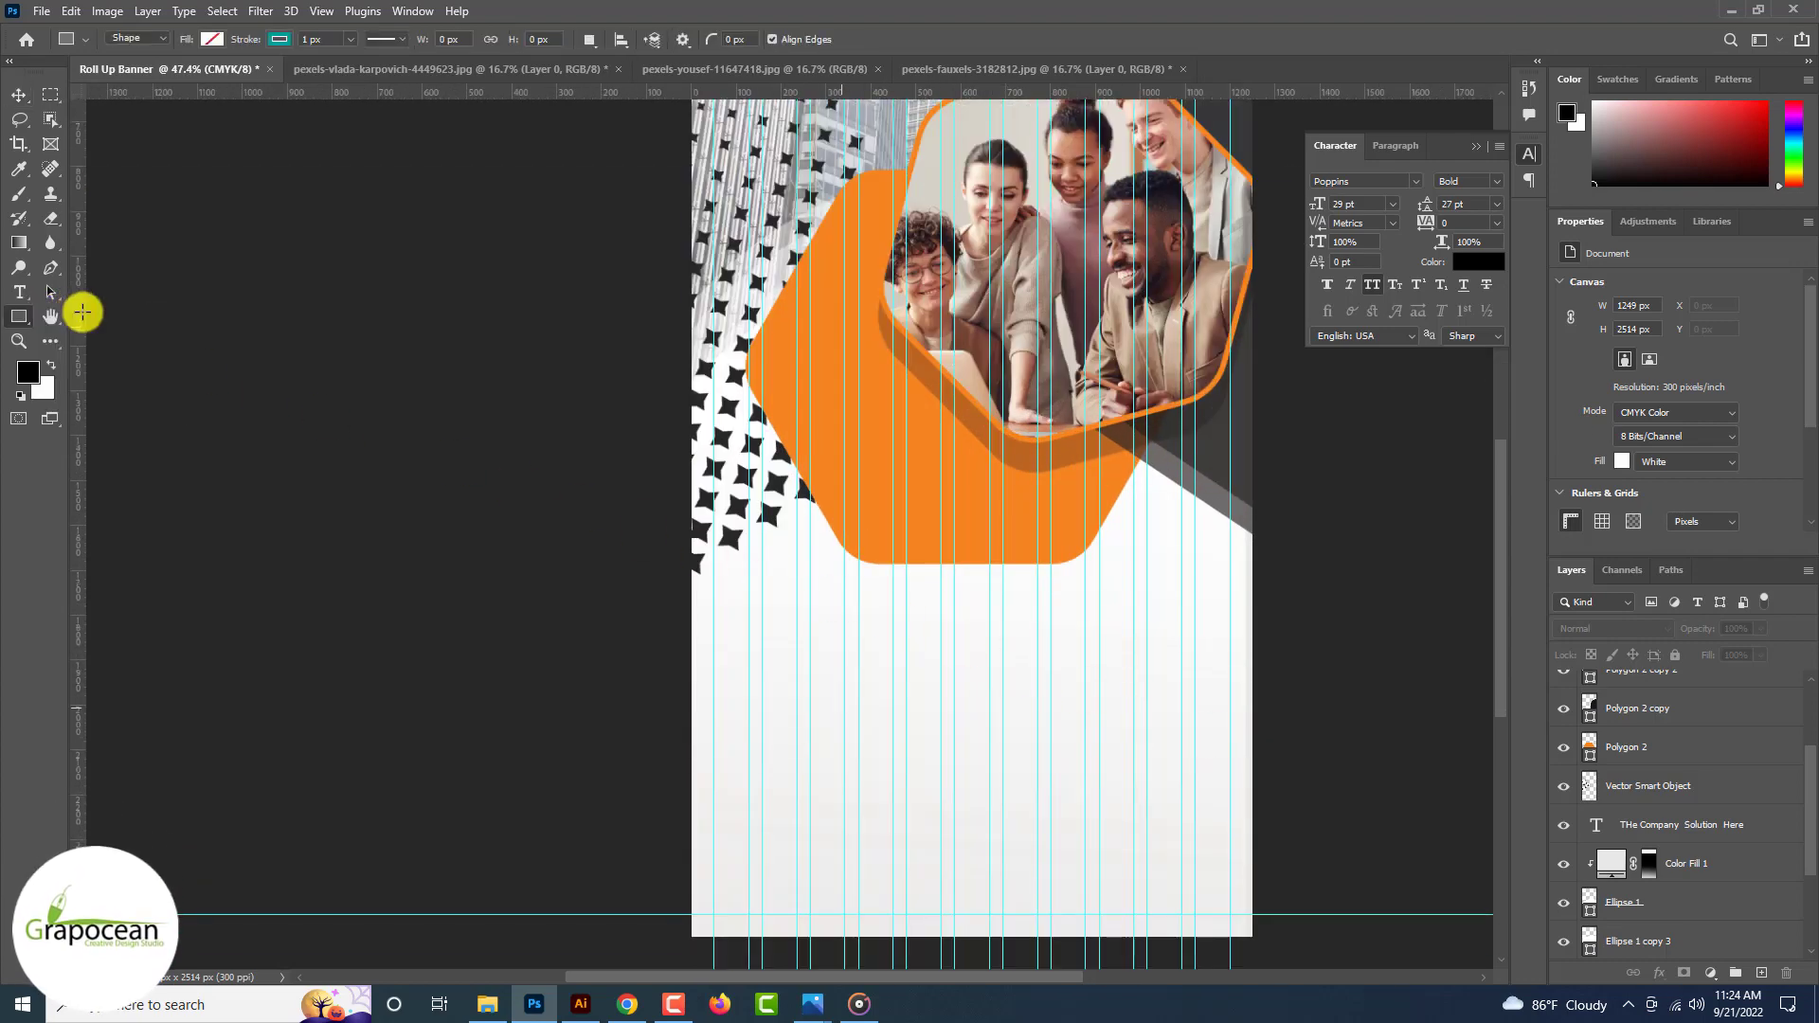
{"action": "scroll", "coordinate": [858, 705], "scroll_direction": "up", "scroll_amount": 2}
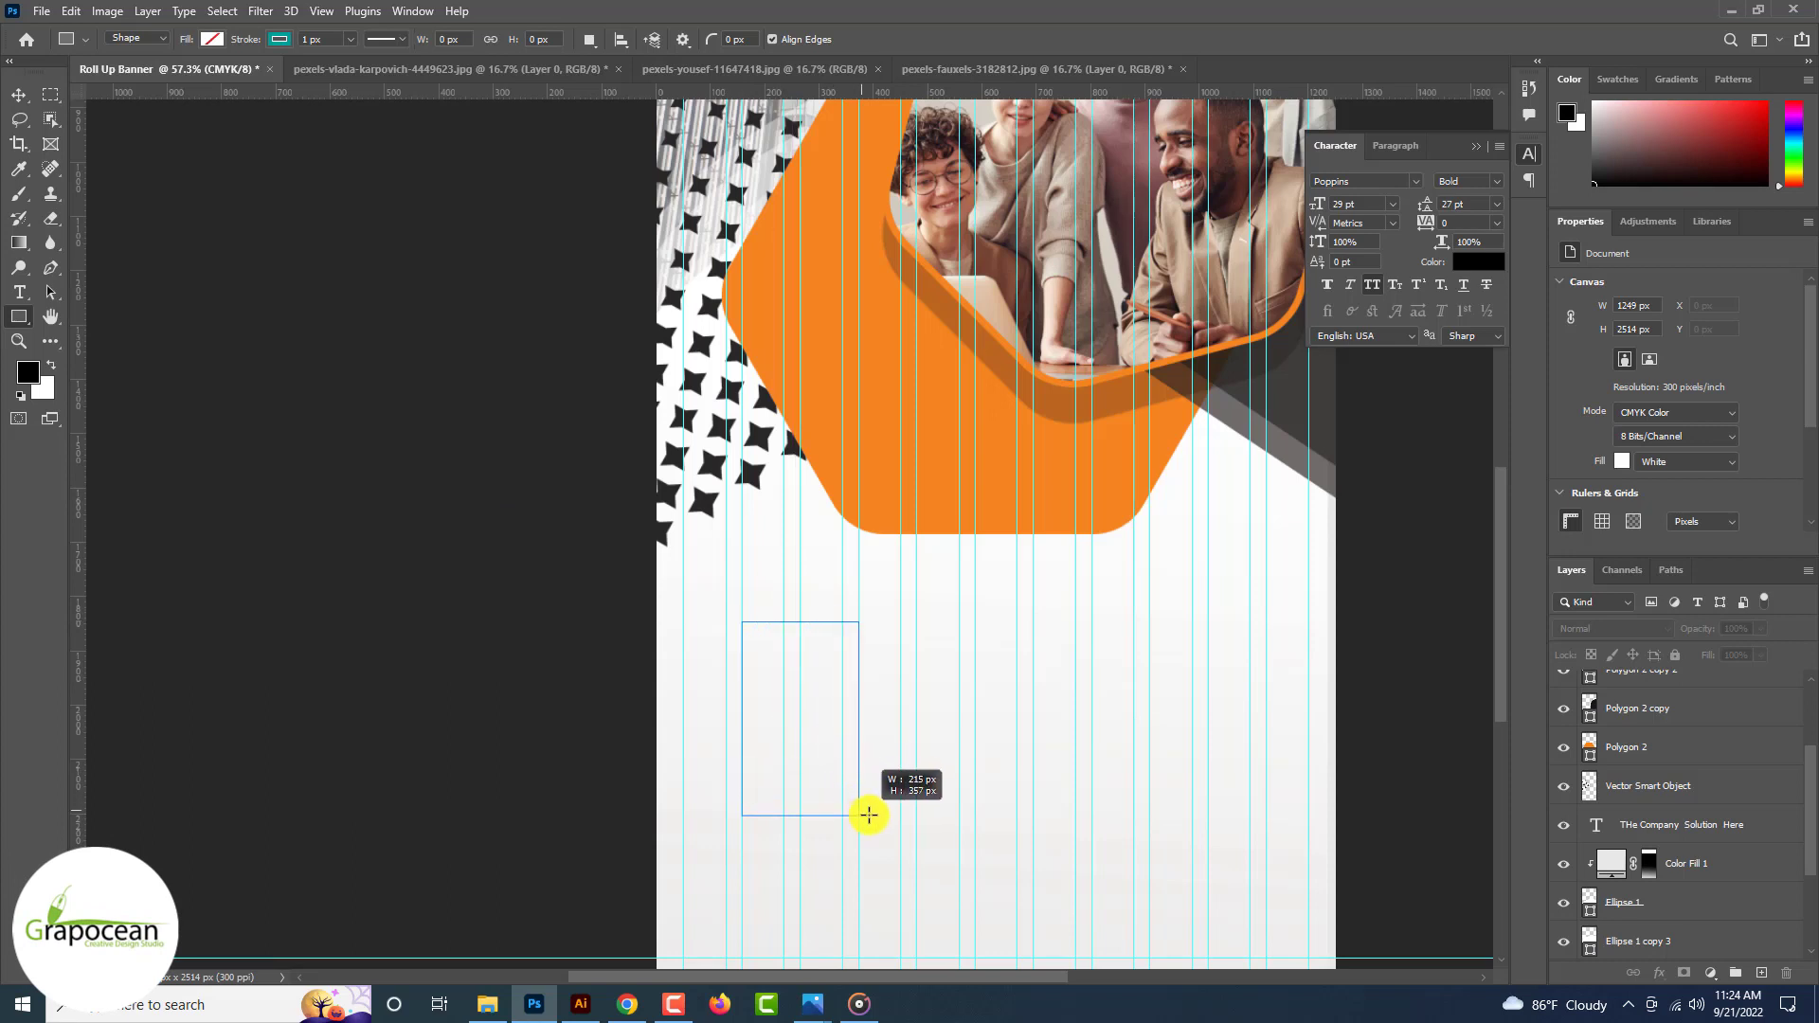
{"action": "left_click_drag", "start_coordinate": [869, 815], "coordinate": [908, 852]}
Step: Fill the new rectangle with light grey from the recently used colors
{"action": "left_click", "coordinate": [212, 39]}
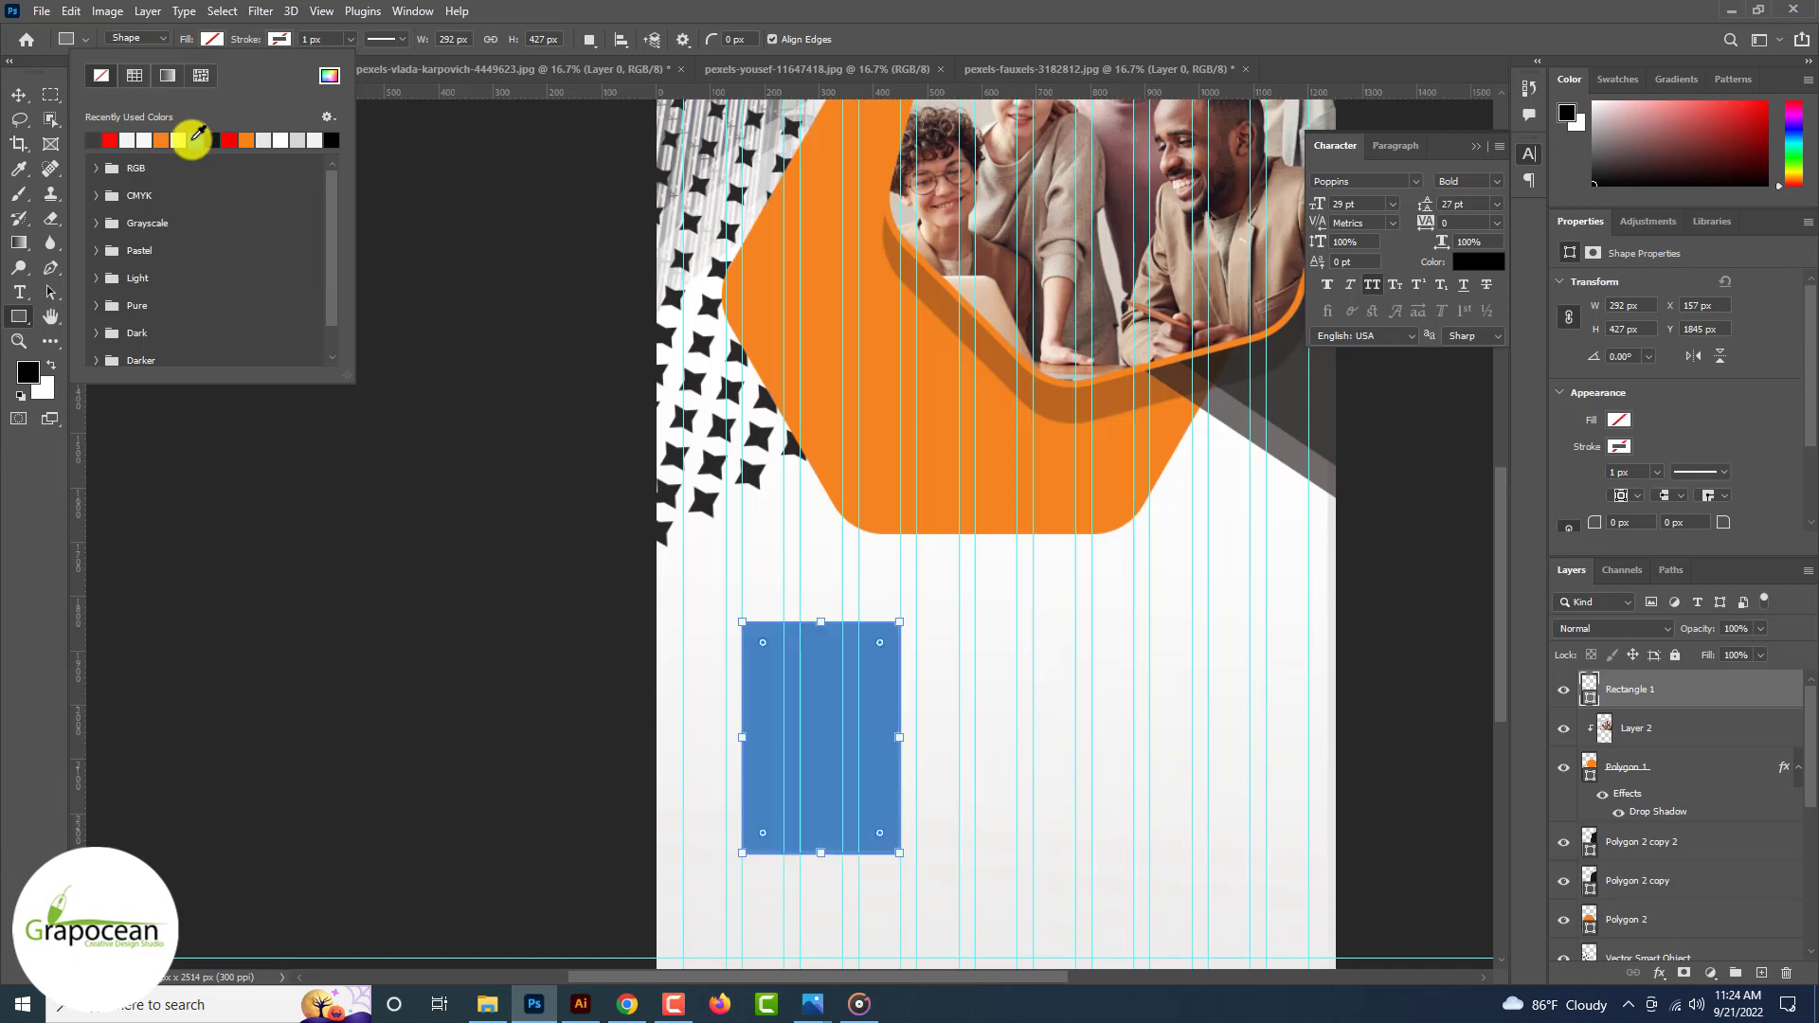
{"action": "left_click", "coordinate": [183, 142]}
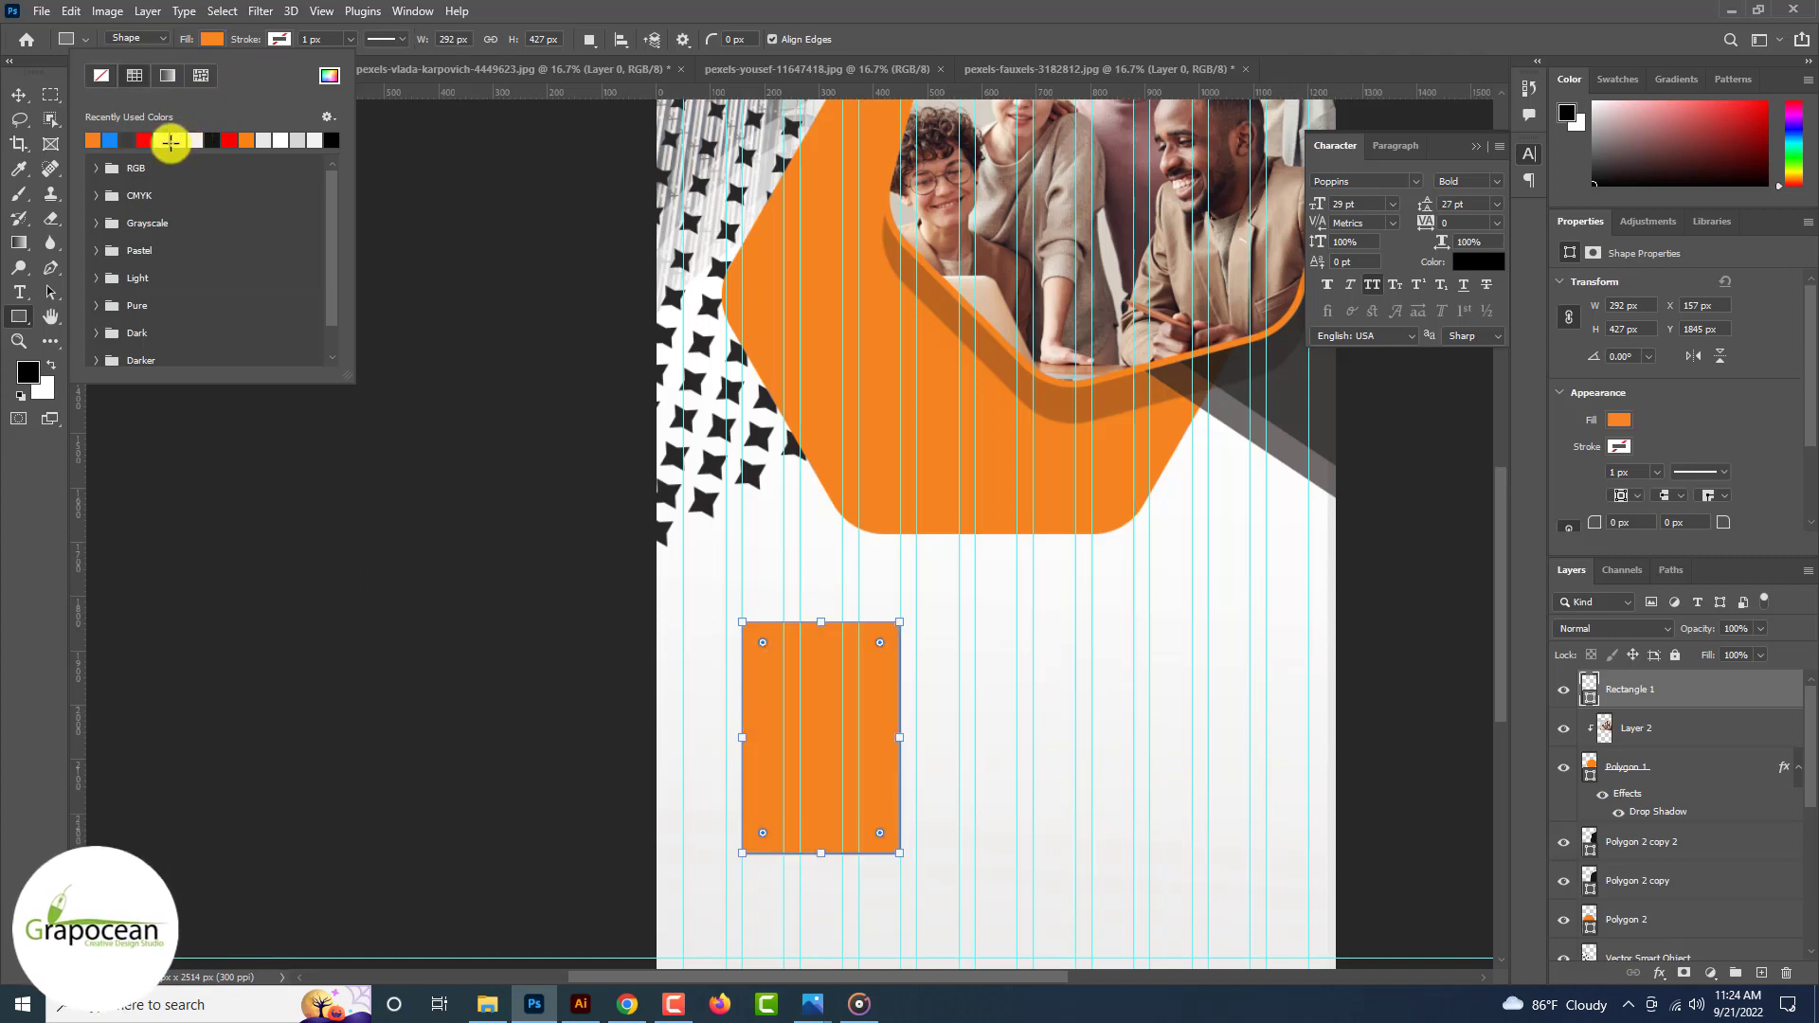
{"action": "left_click", "coordinate": [285, 142]}
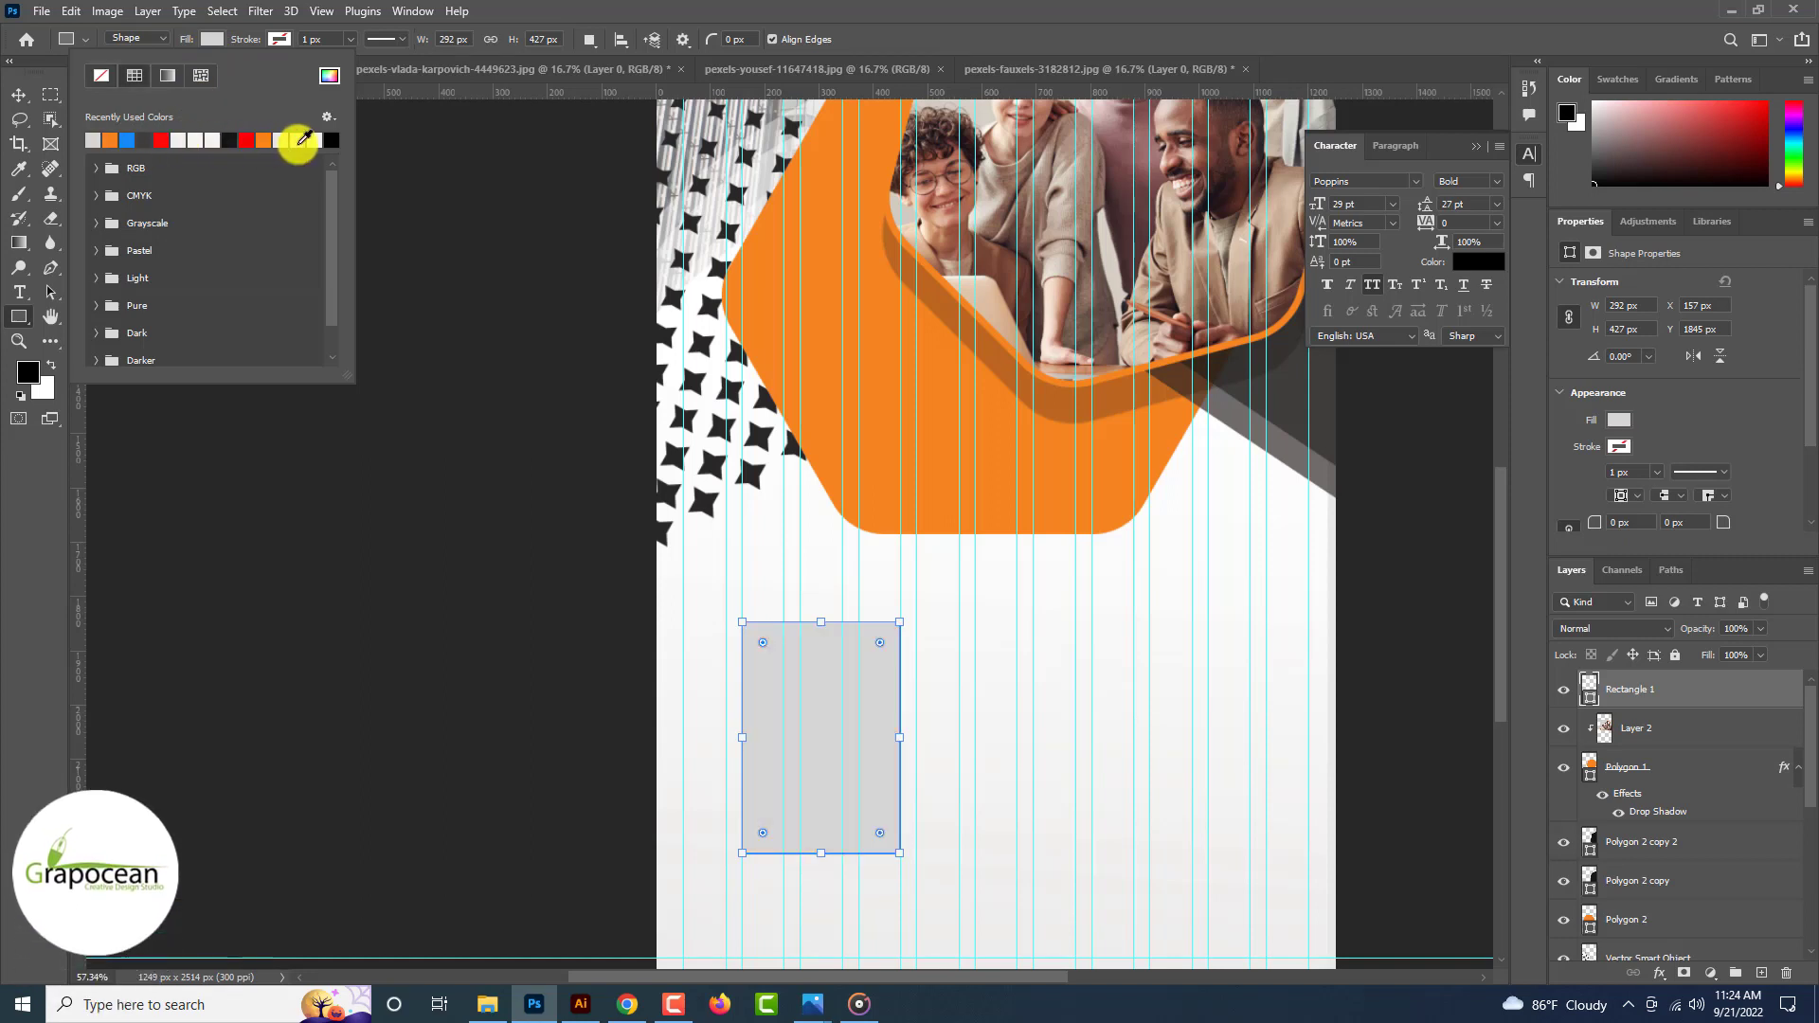
Step: Duplicate the grey rectangle twice to the right, aligning the copies to the column guides in a row of three
{"action": "left_click", "coordinate": [19, 94]}
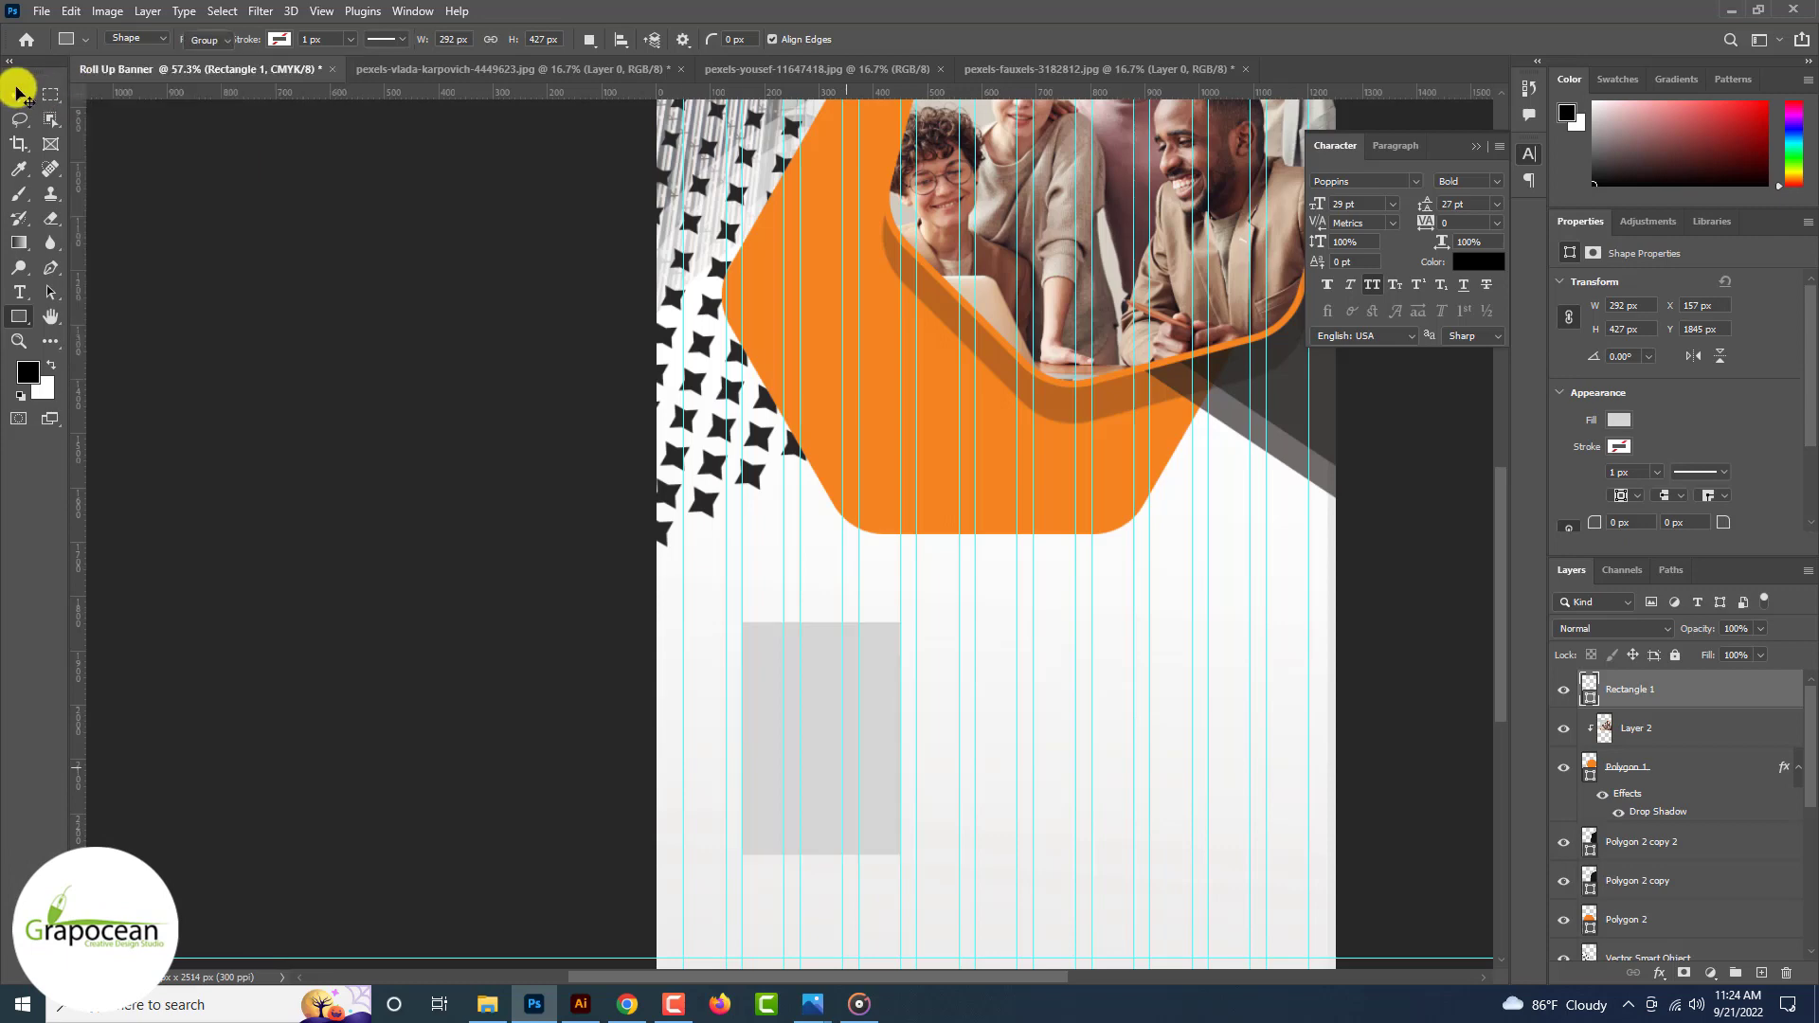
{"action": "scroll", "coordinate": [881, 758], "scroll_direction": "up", "scroll_amount": 2}
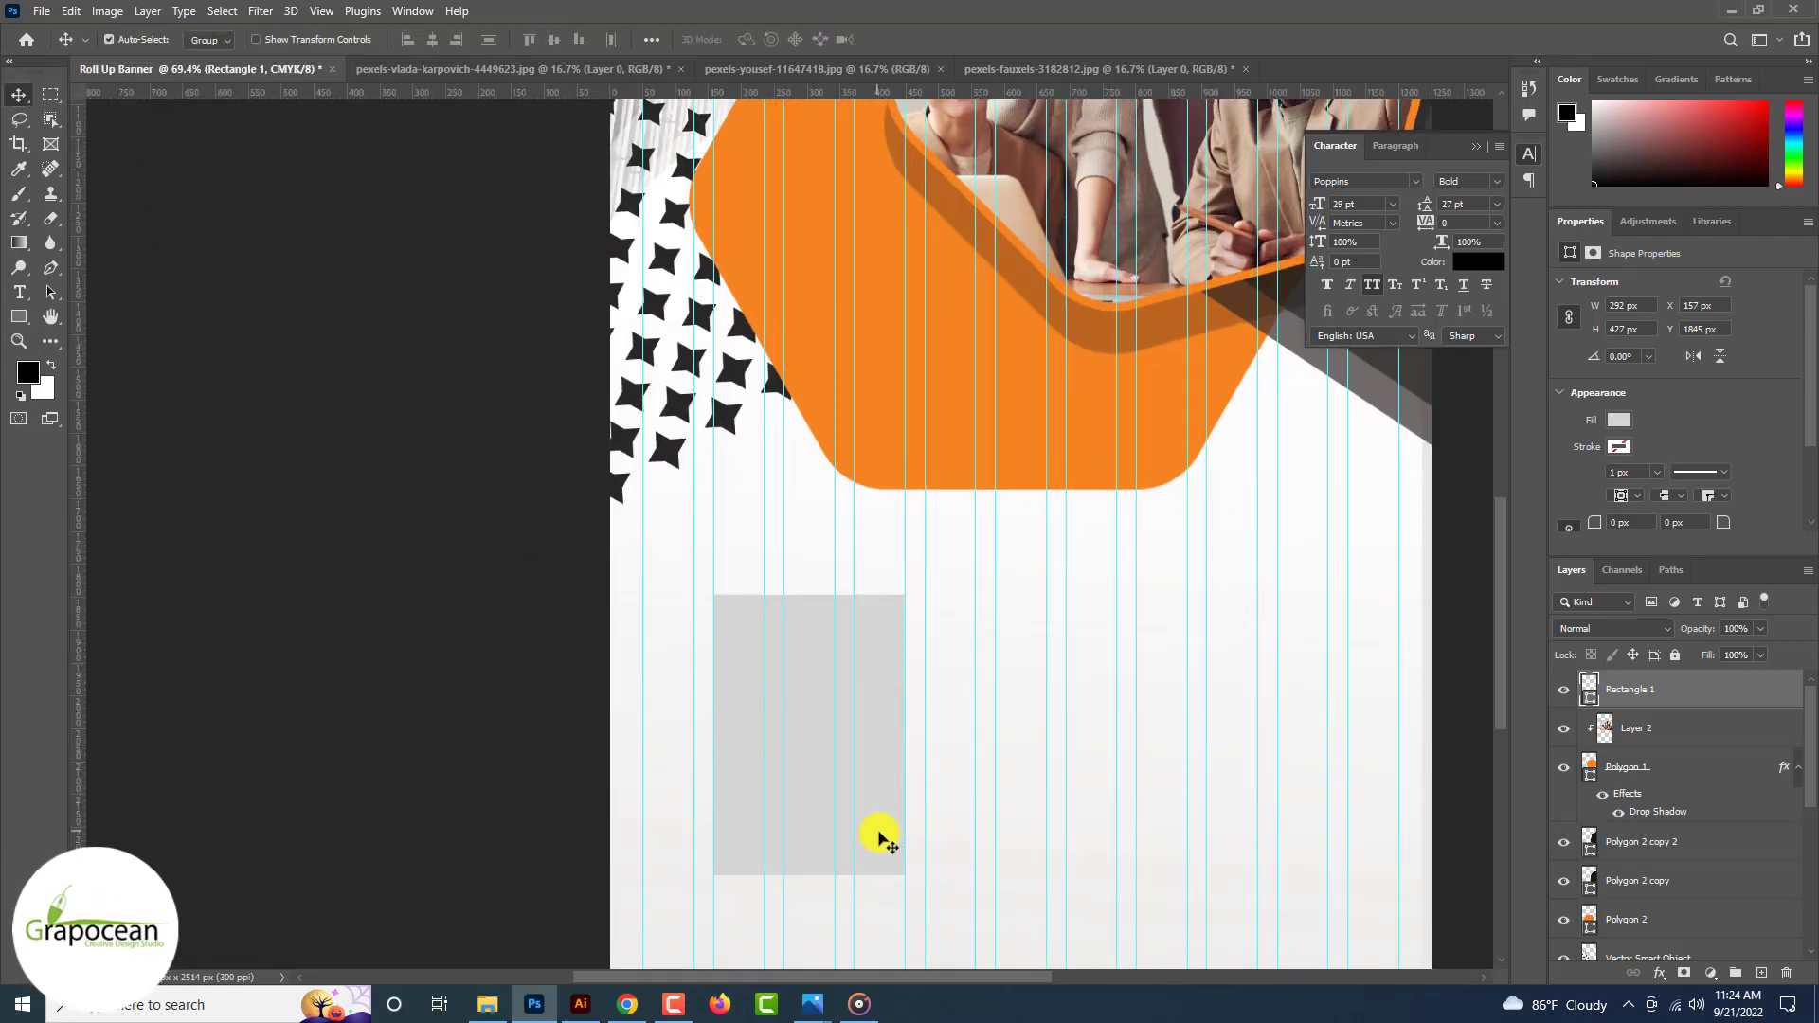
{"action": "left_click_drag", "start_coordinate": [881, 839], "coordinate": [1296, 806]}
{"action": "scroll", "coordinate": [1292, 800], "scroll_direction": "down", "scroll_amount": 3}
{"action": "scroll", "coordinate": [1084, 739], "scroll_direction": "up", "scroll_amount": 5}
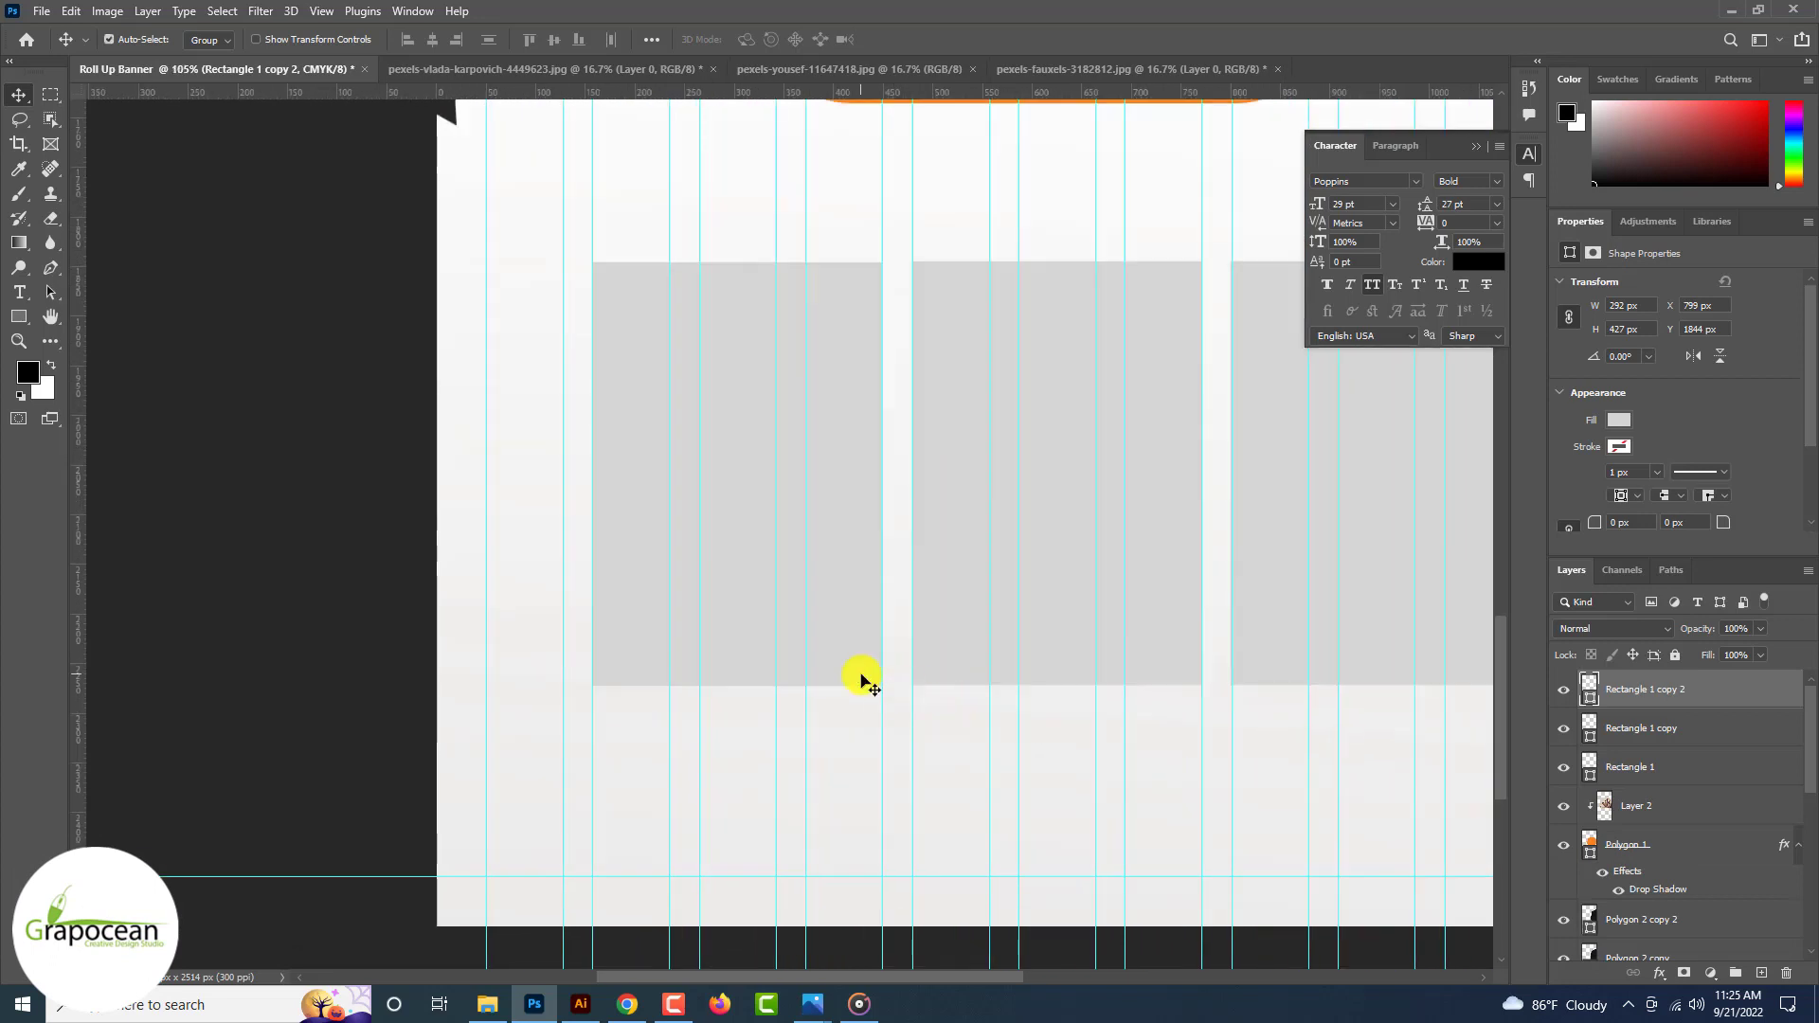
Step: Round the lower-left corner of the left grey box with a radius of 131 px
{"action": "left_click", "coordinate": [862, 680]}
{"action": "scroll", "coordinate": [1670, 474], "scroll_direction": "down", "scroll_amount": 3}
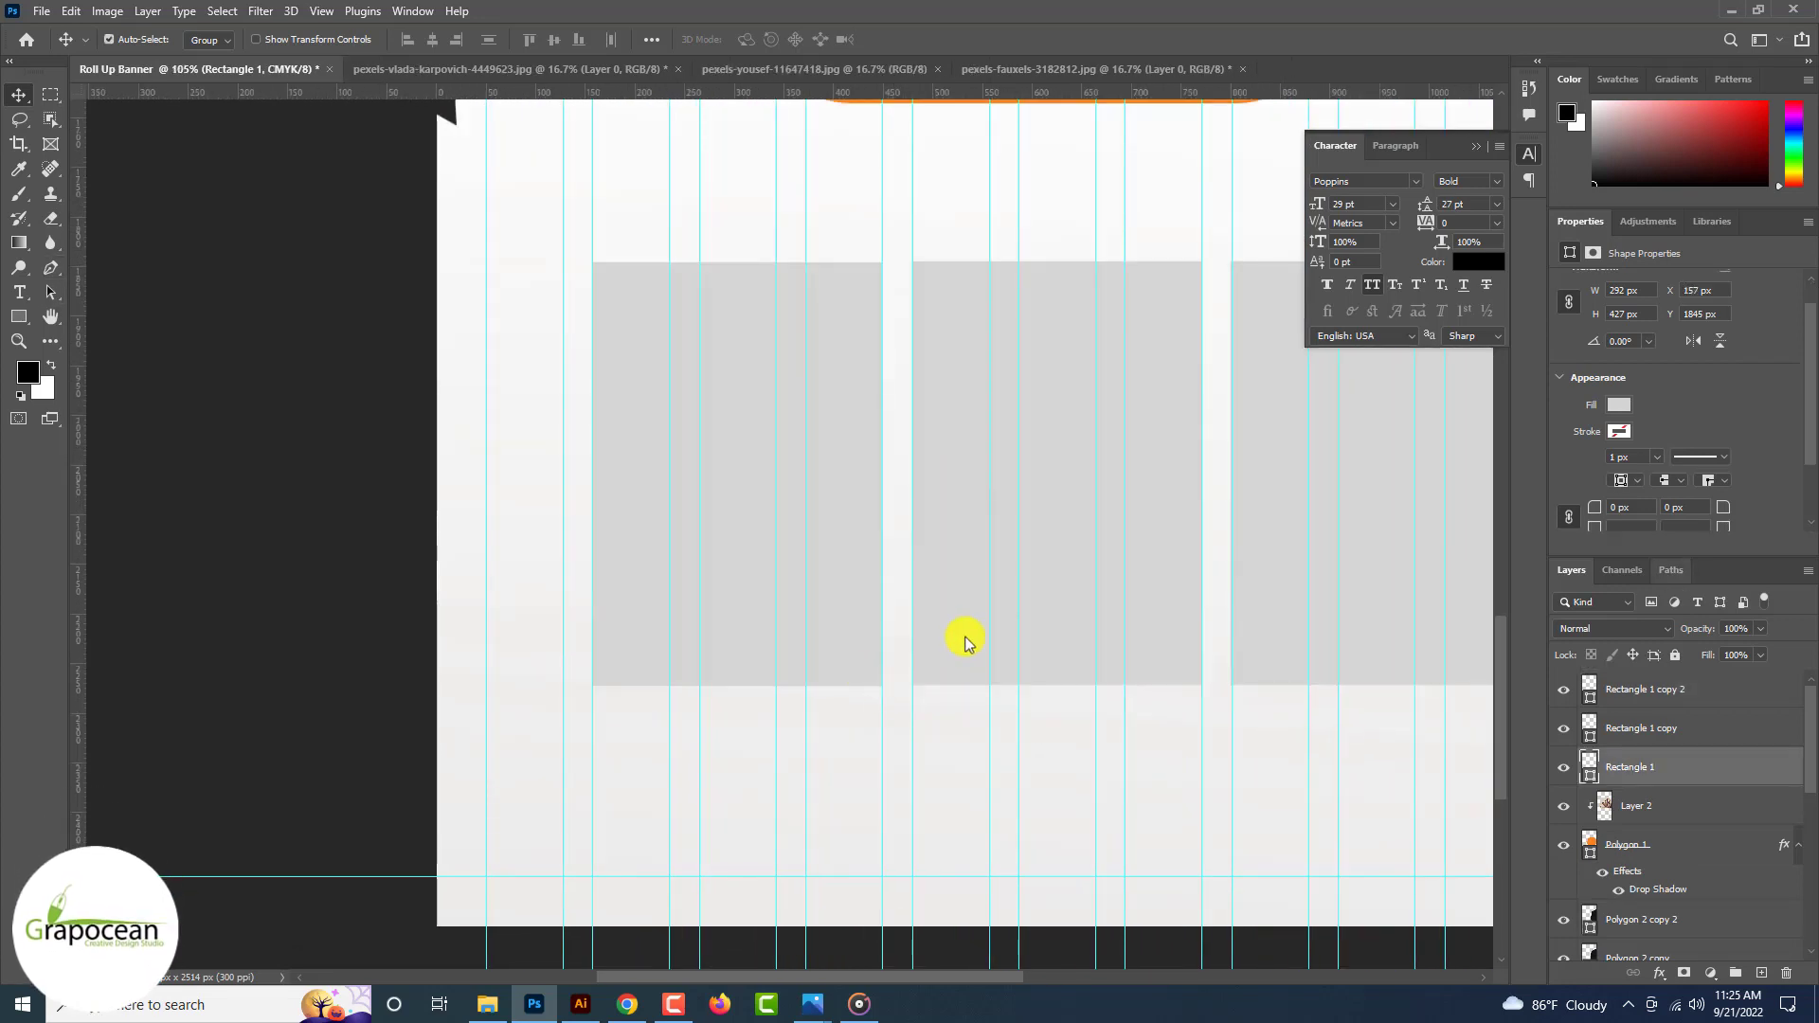
{"action": "left_click_drag", "start_coordinate": [1800, 446], "coordinate": [1812, 457]}
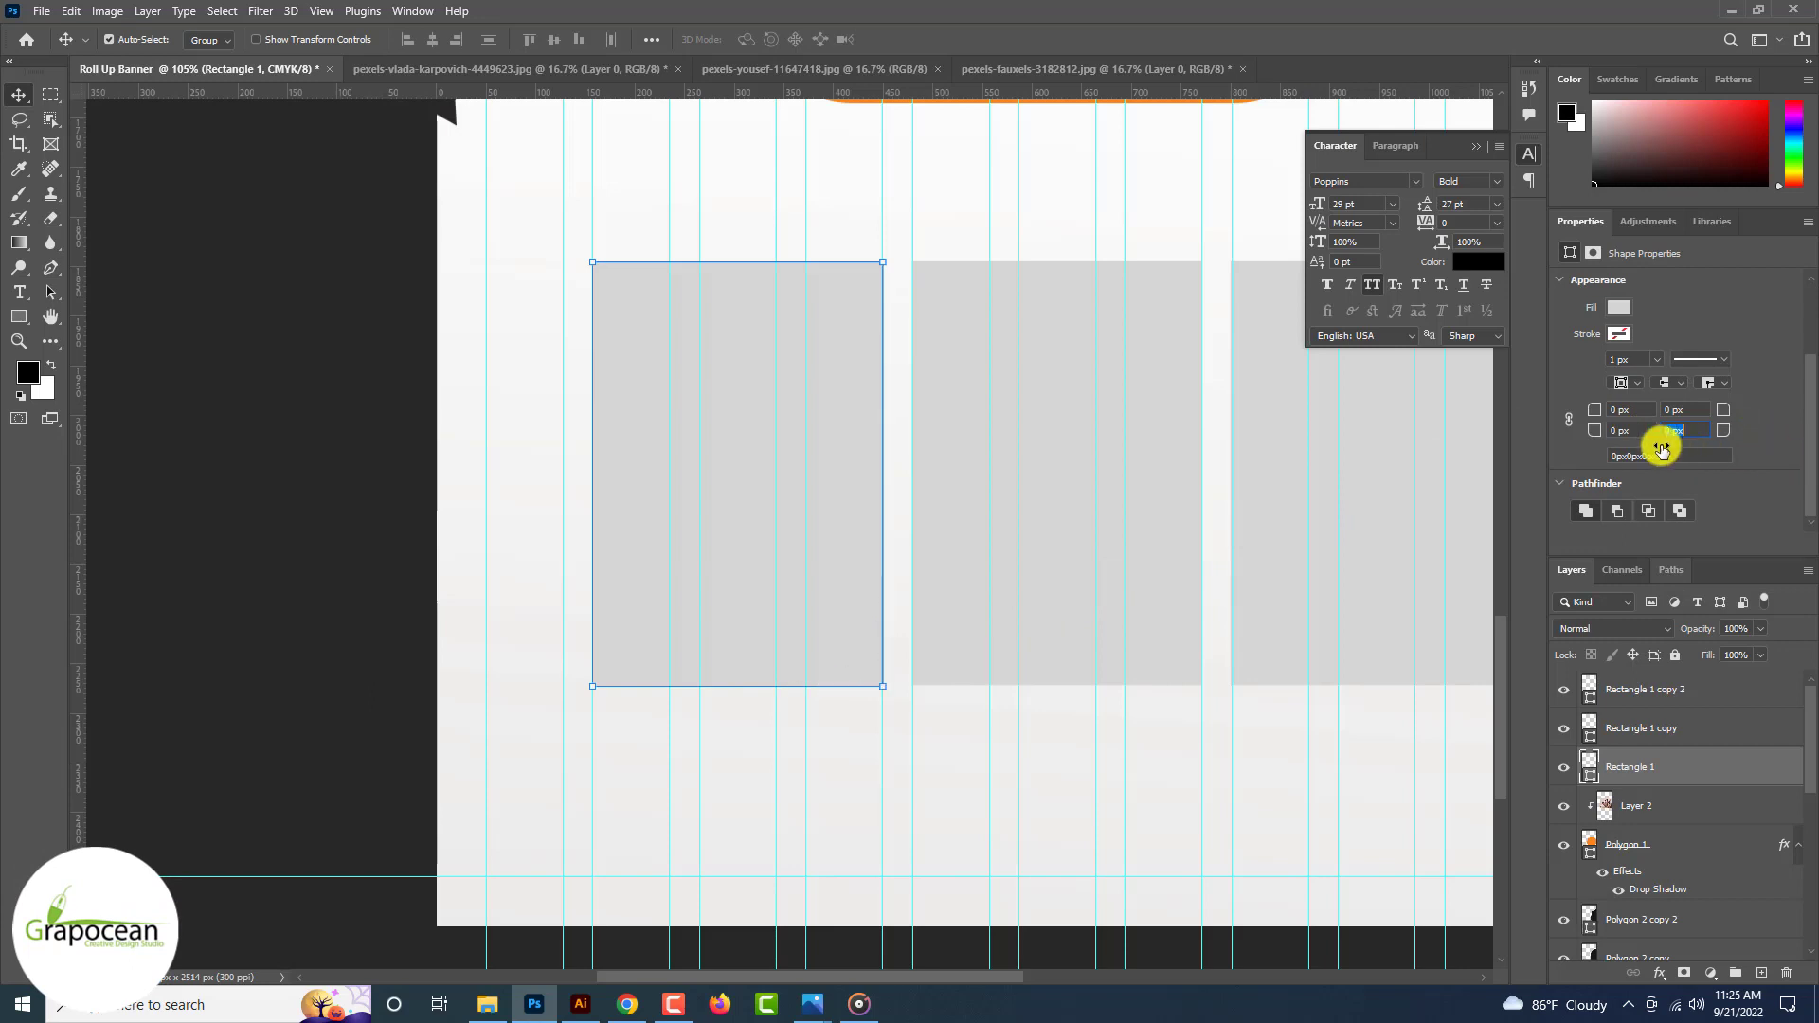
{"action": "left_click_drag", "start_coordinate": [1620, 434], "coordinate": [1715, 445]}
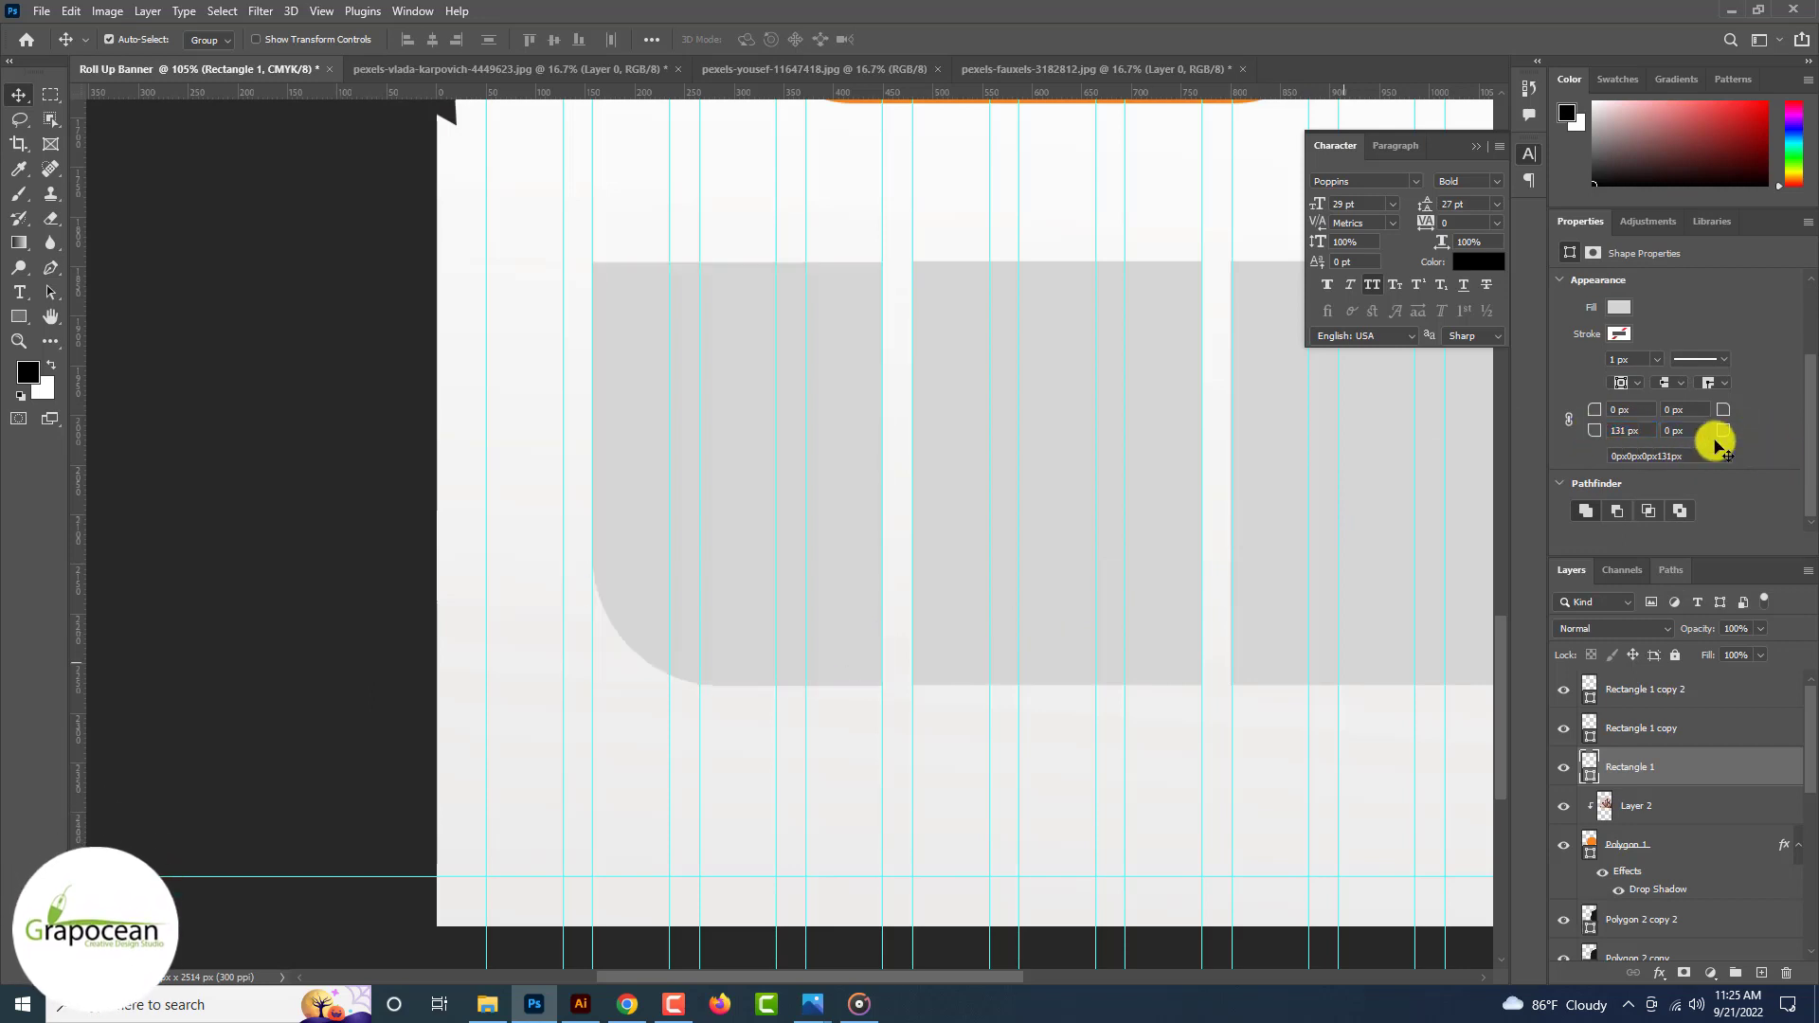
Step: Round the lower-right corner of the right grey box with a radius of 131 px
{"action": "scroll", "coordinate": [1510, 528], "scroll_direction": "down", "scroll_amount": 4}
{"action": "left_click", "coordinate": [1222, 651]}
{"action": "left_click", "coordinate": [784, 633]}
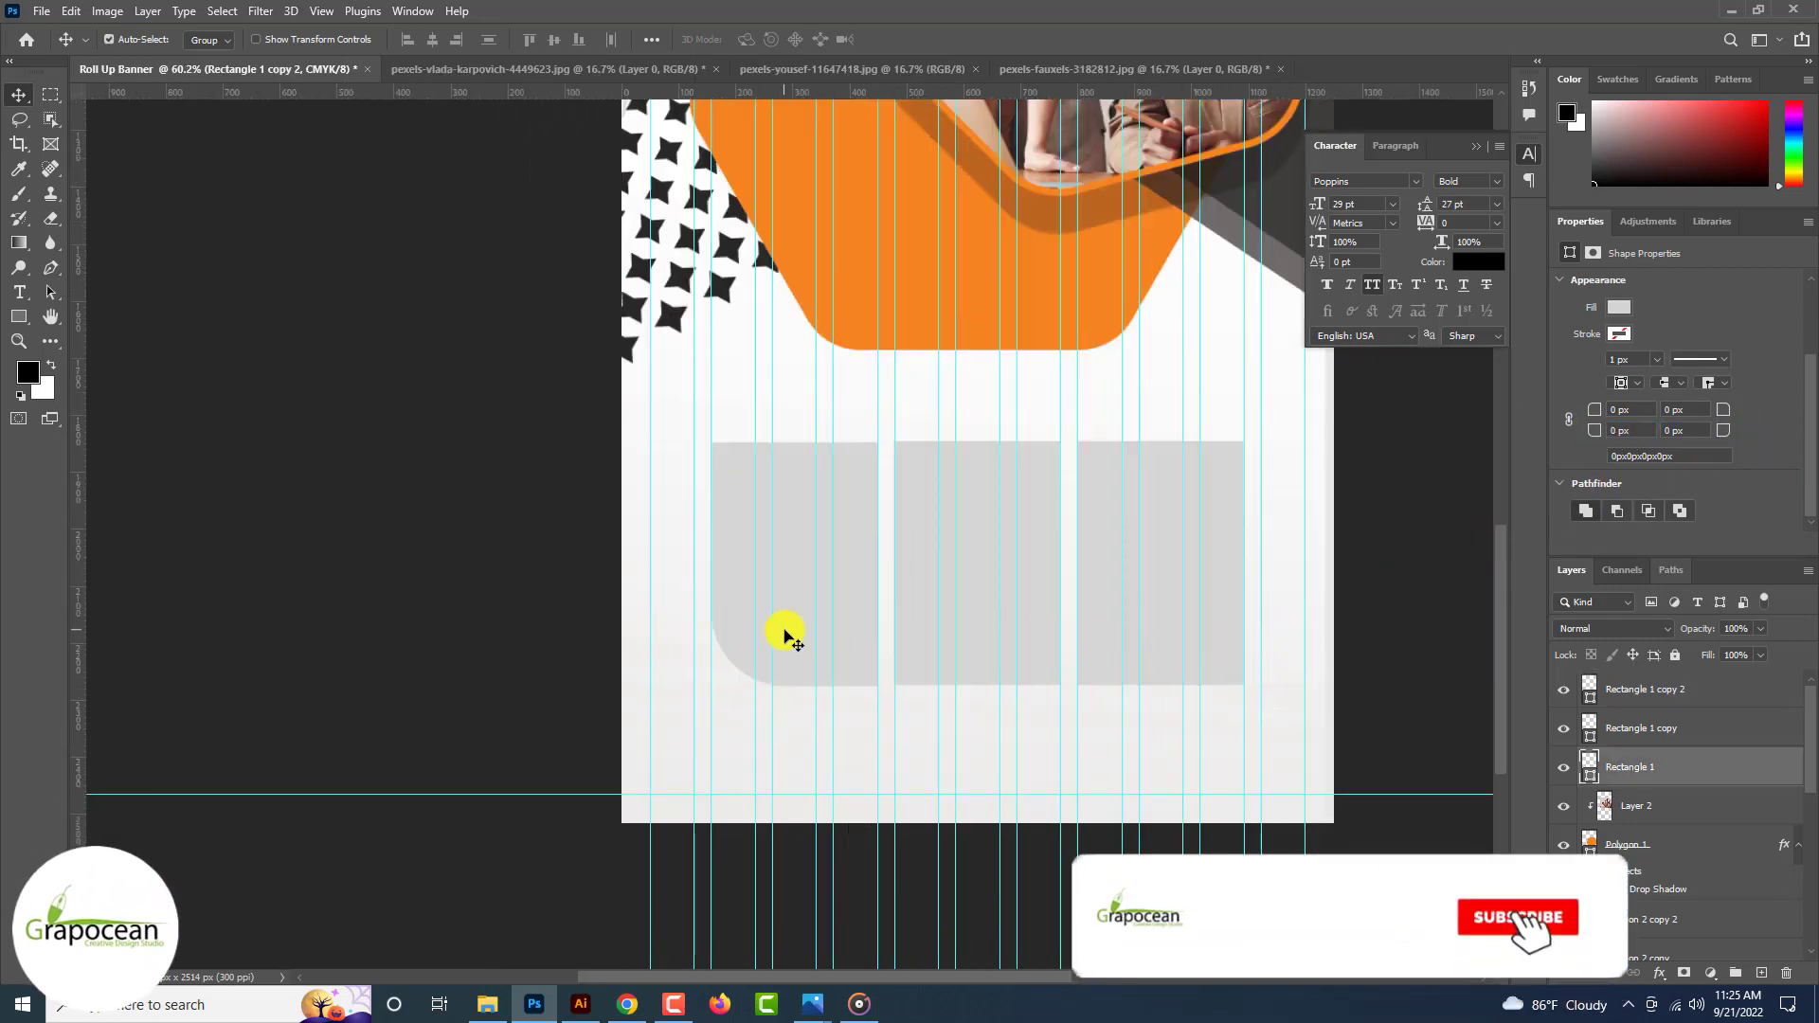
{"action": "left_click", "coordinate": [1630, 688]}
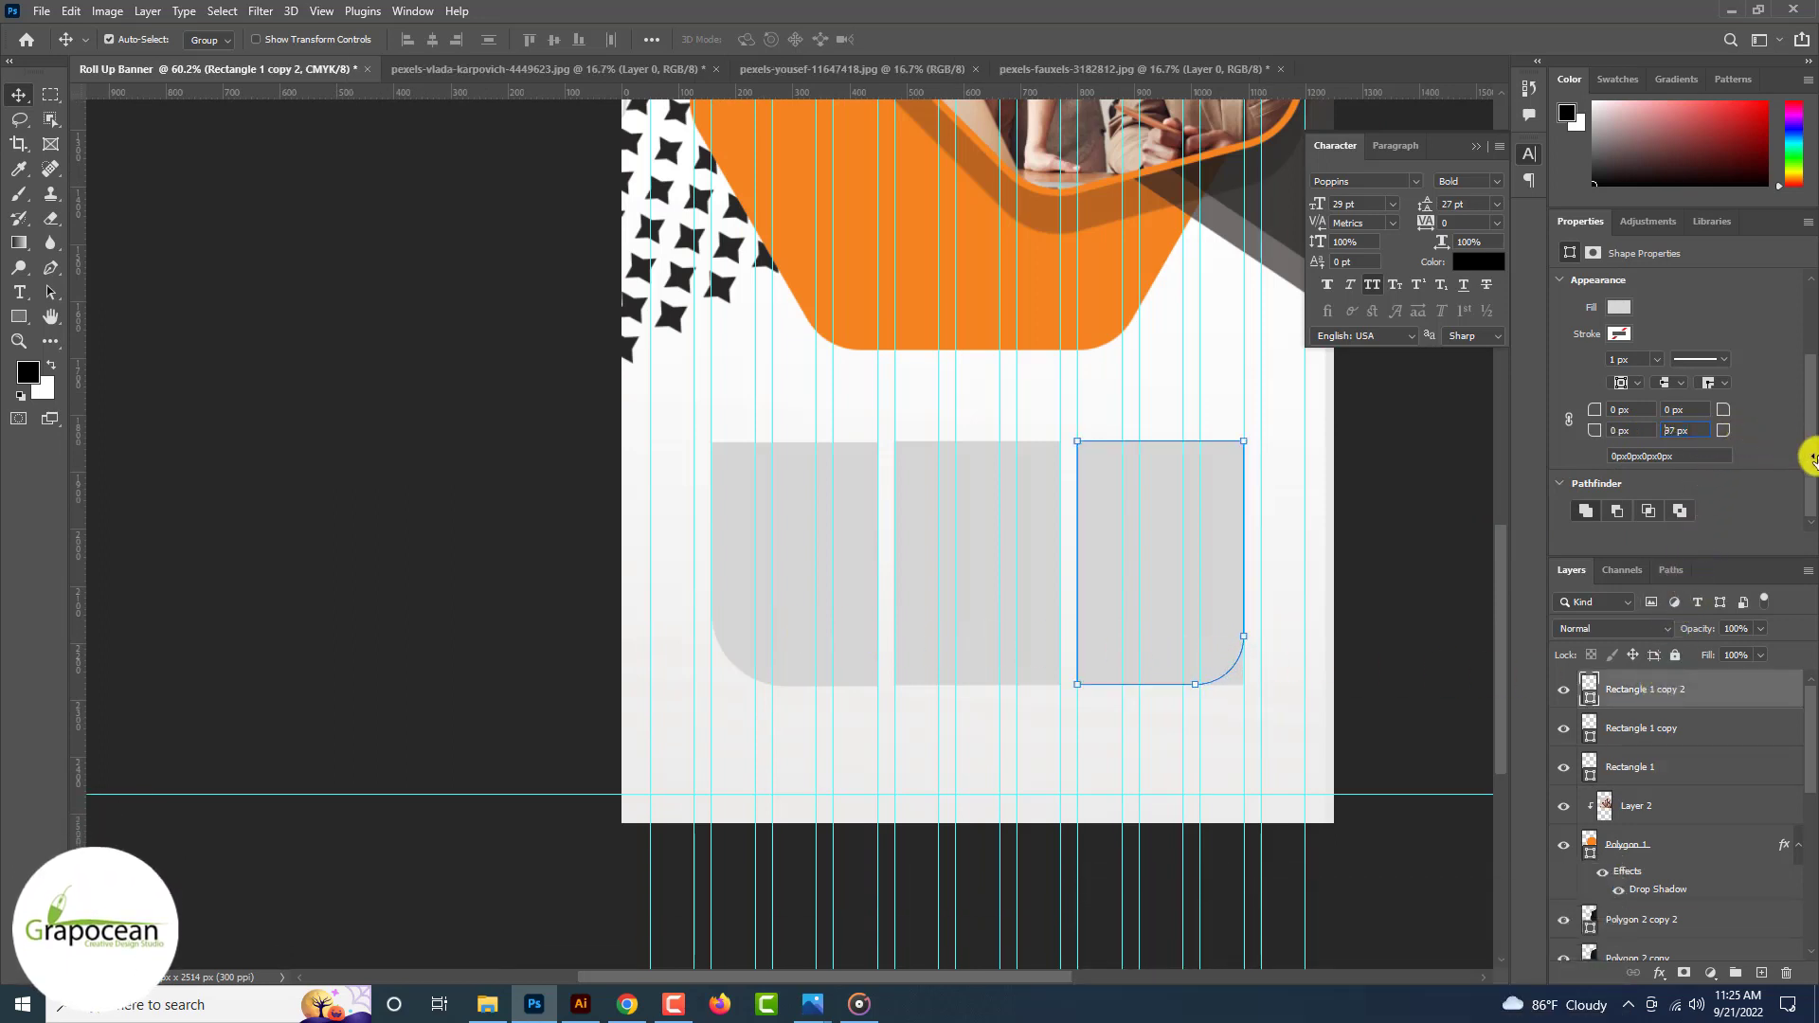
{"action": "left_click_drag", "start_coordinate": [1815, 458], "coordinate": [1817, 466]}
{"action": "left_click", "coordinate": [1681, 432]}
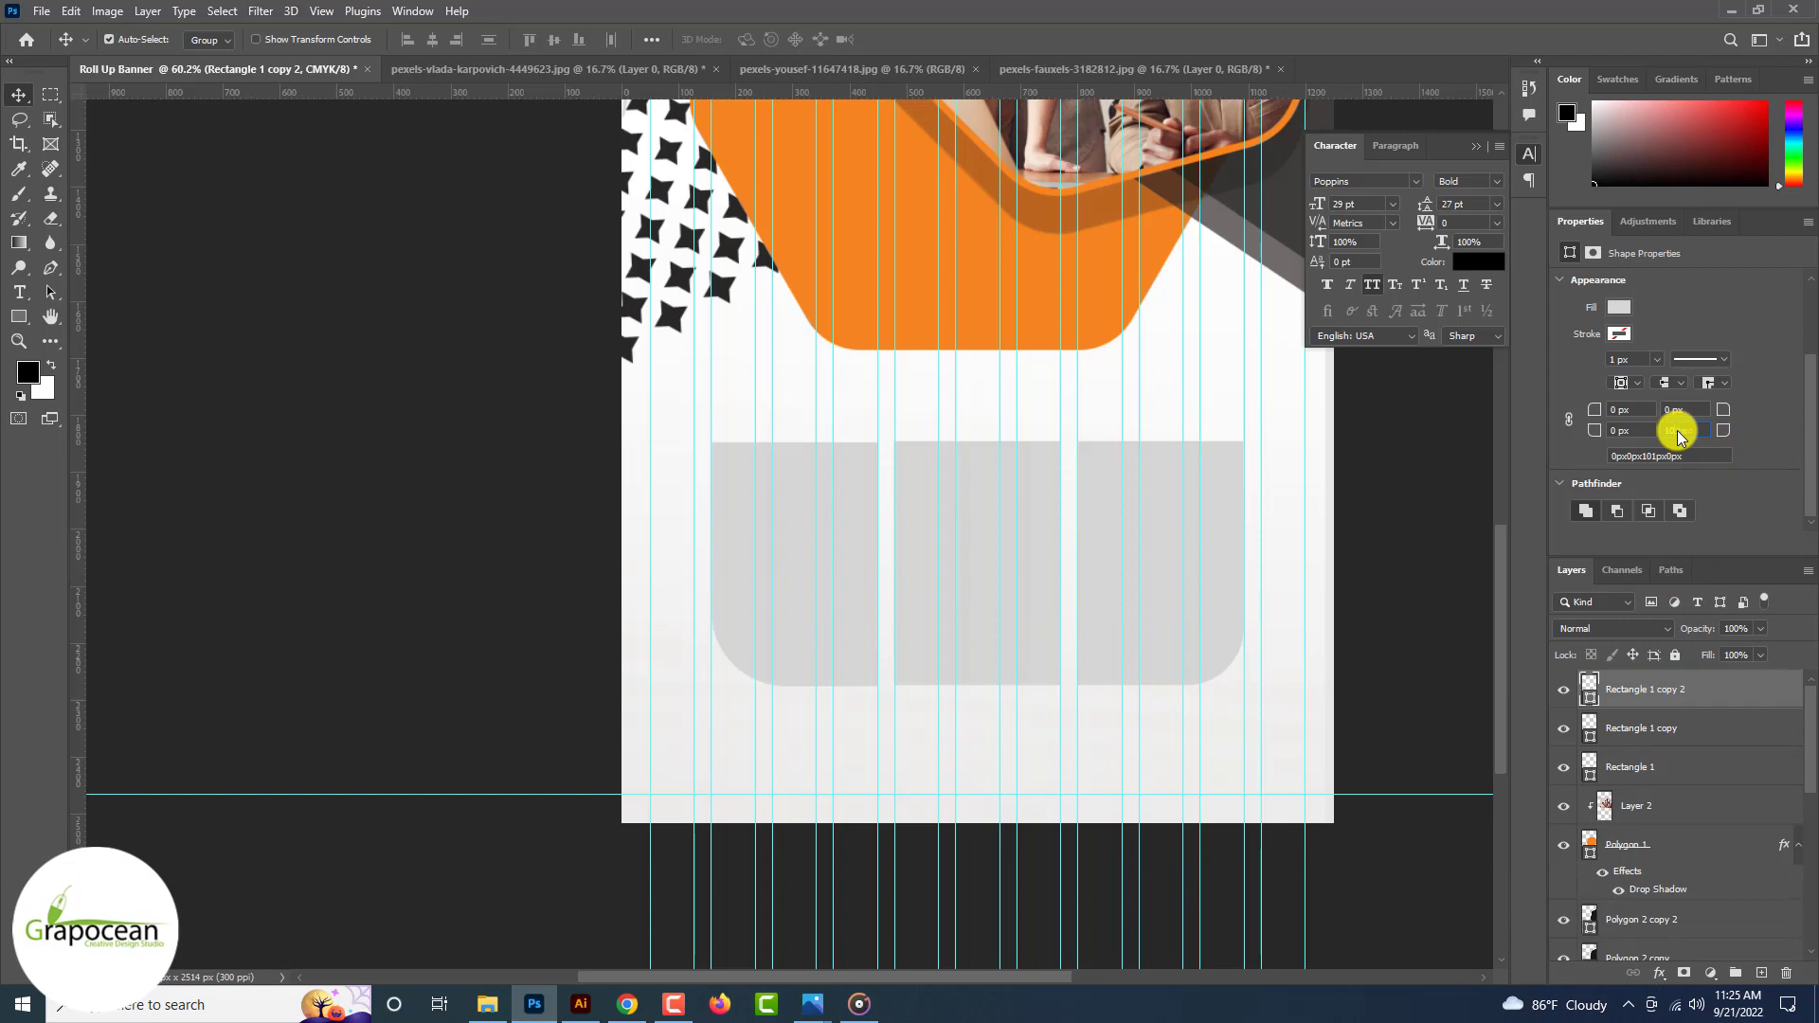
{"action": "key", "text": "Return"}
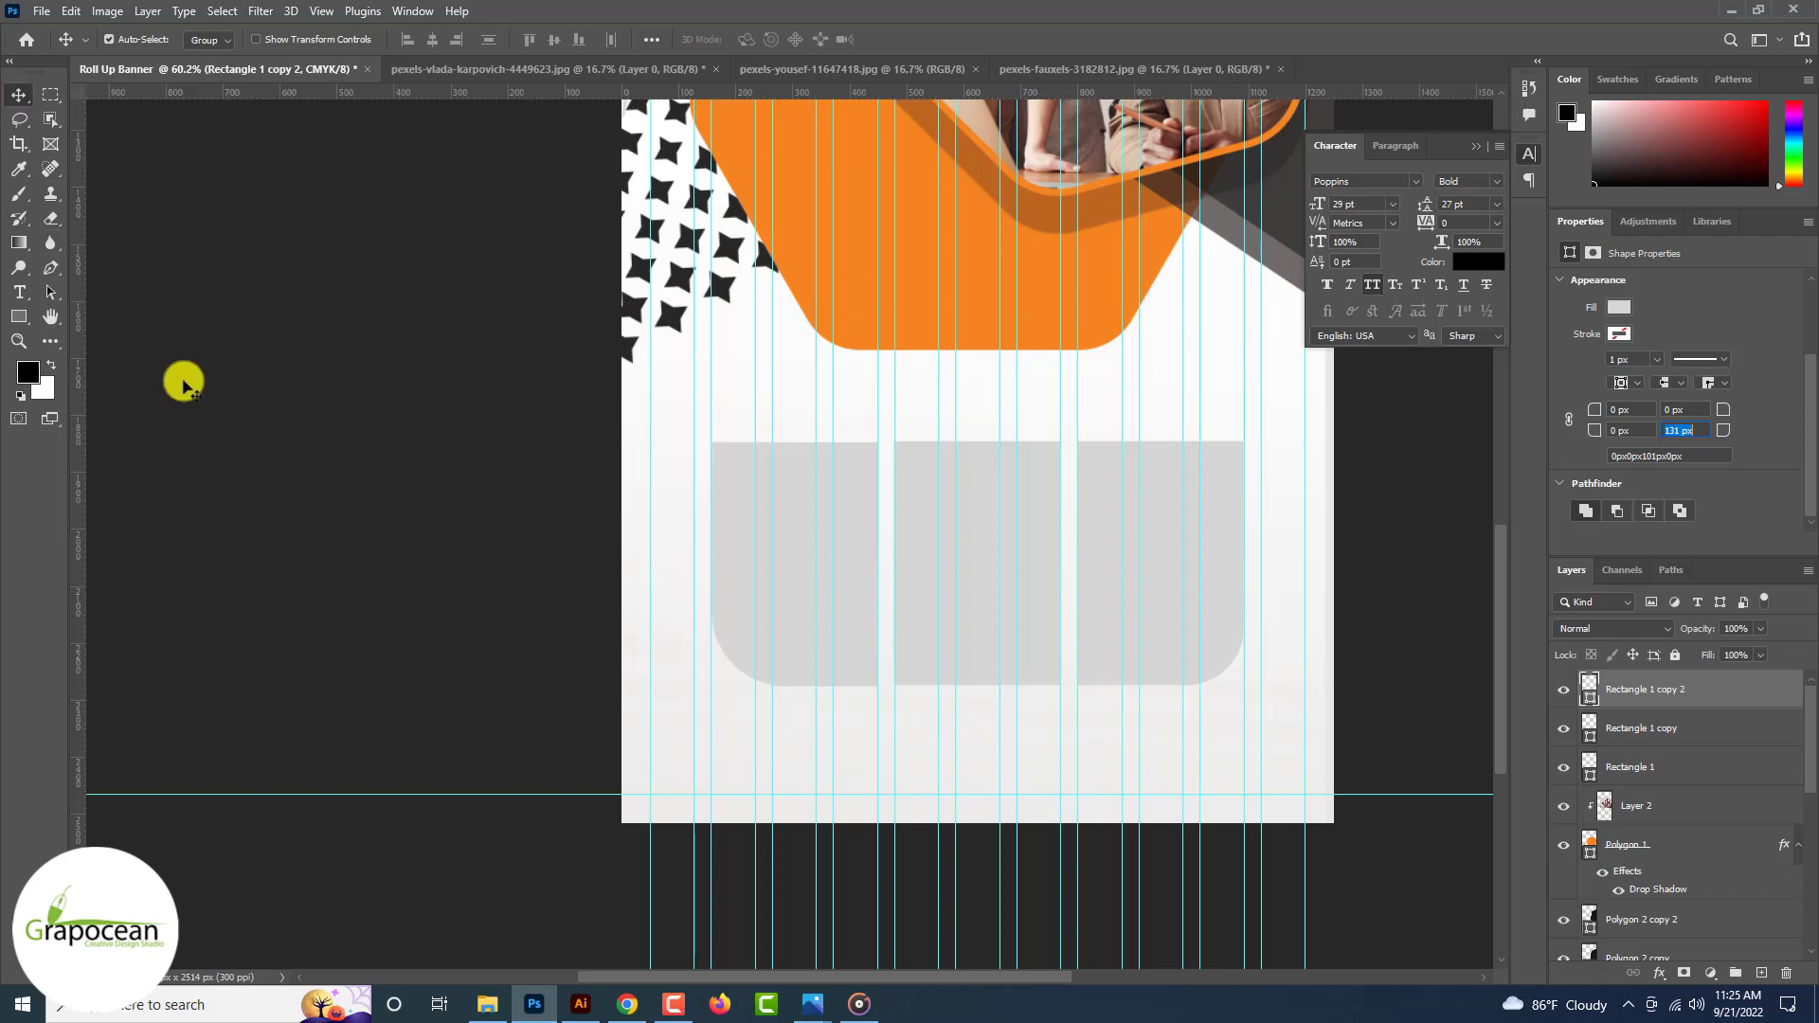
{"action": "left_click", "coordinate": [225, 456]}
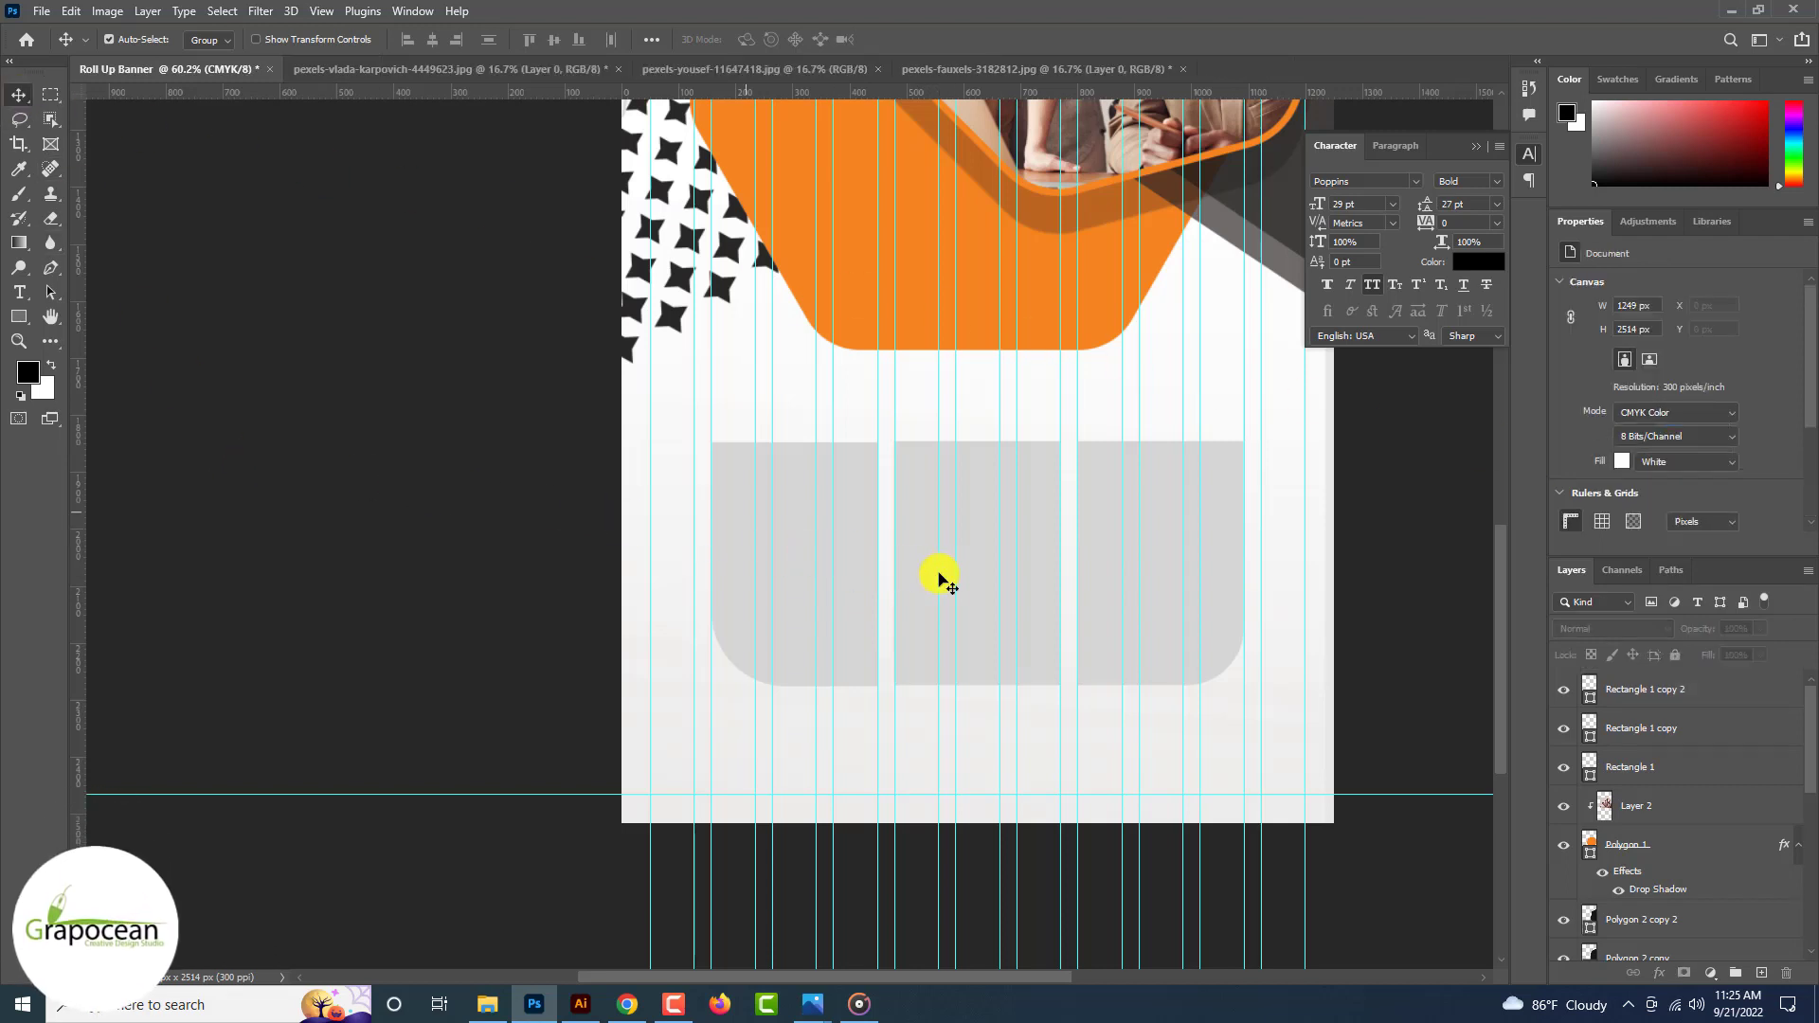
Step: Draw a six-sided polygon about 81 × 70 px near the top of the left grey box and fill it with orange
{"action": "left_click", "coordinate": [19, 316]}
{"action": "left_click", "coordinate": [84, 374]}
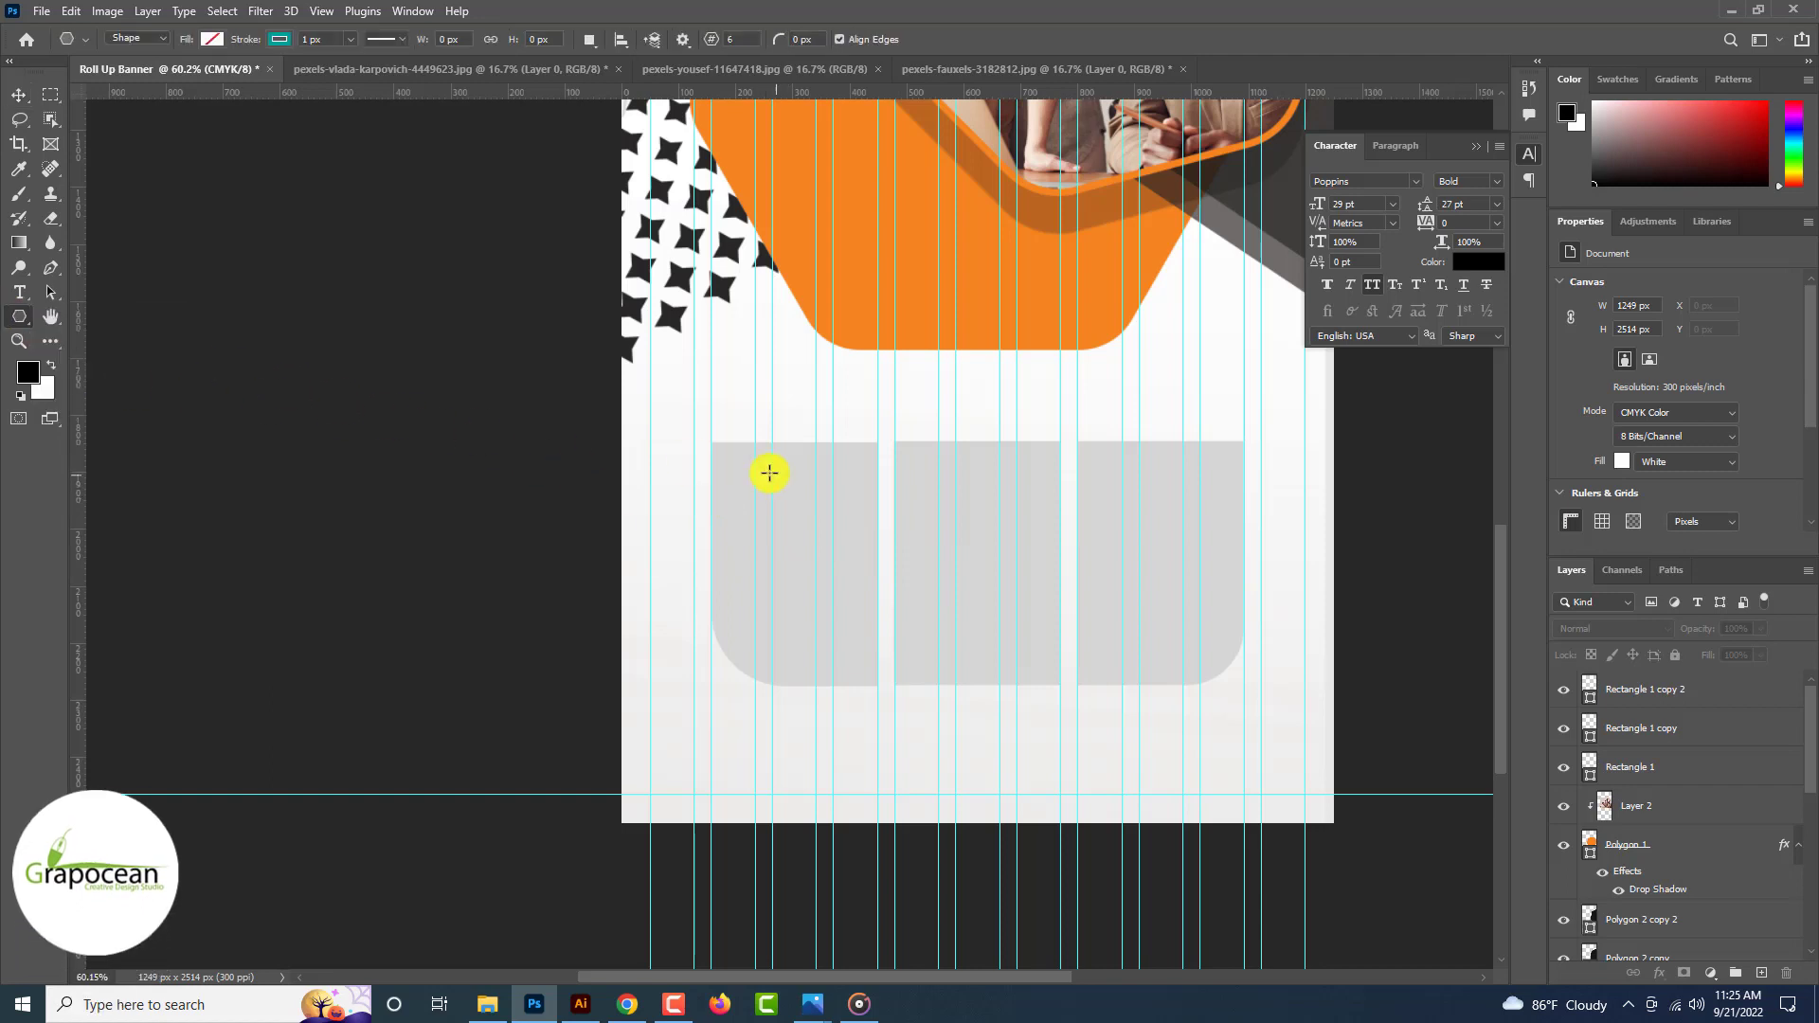
{"action": "left_click_drag", "start_coordinate": [769, 475], "coordinate": [825, 520]}
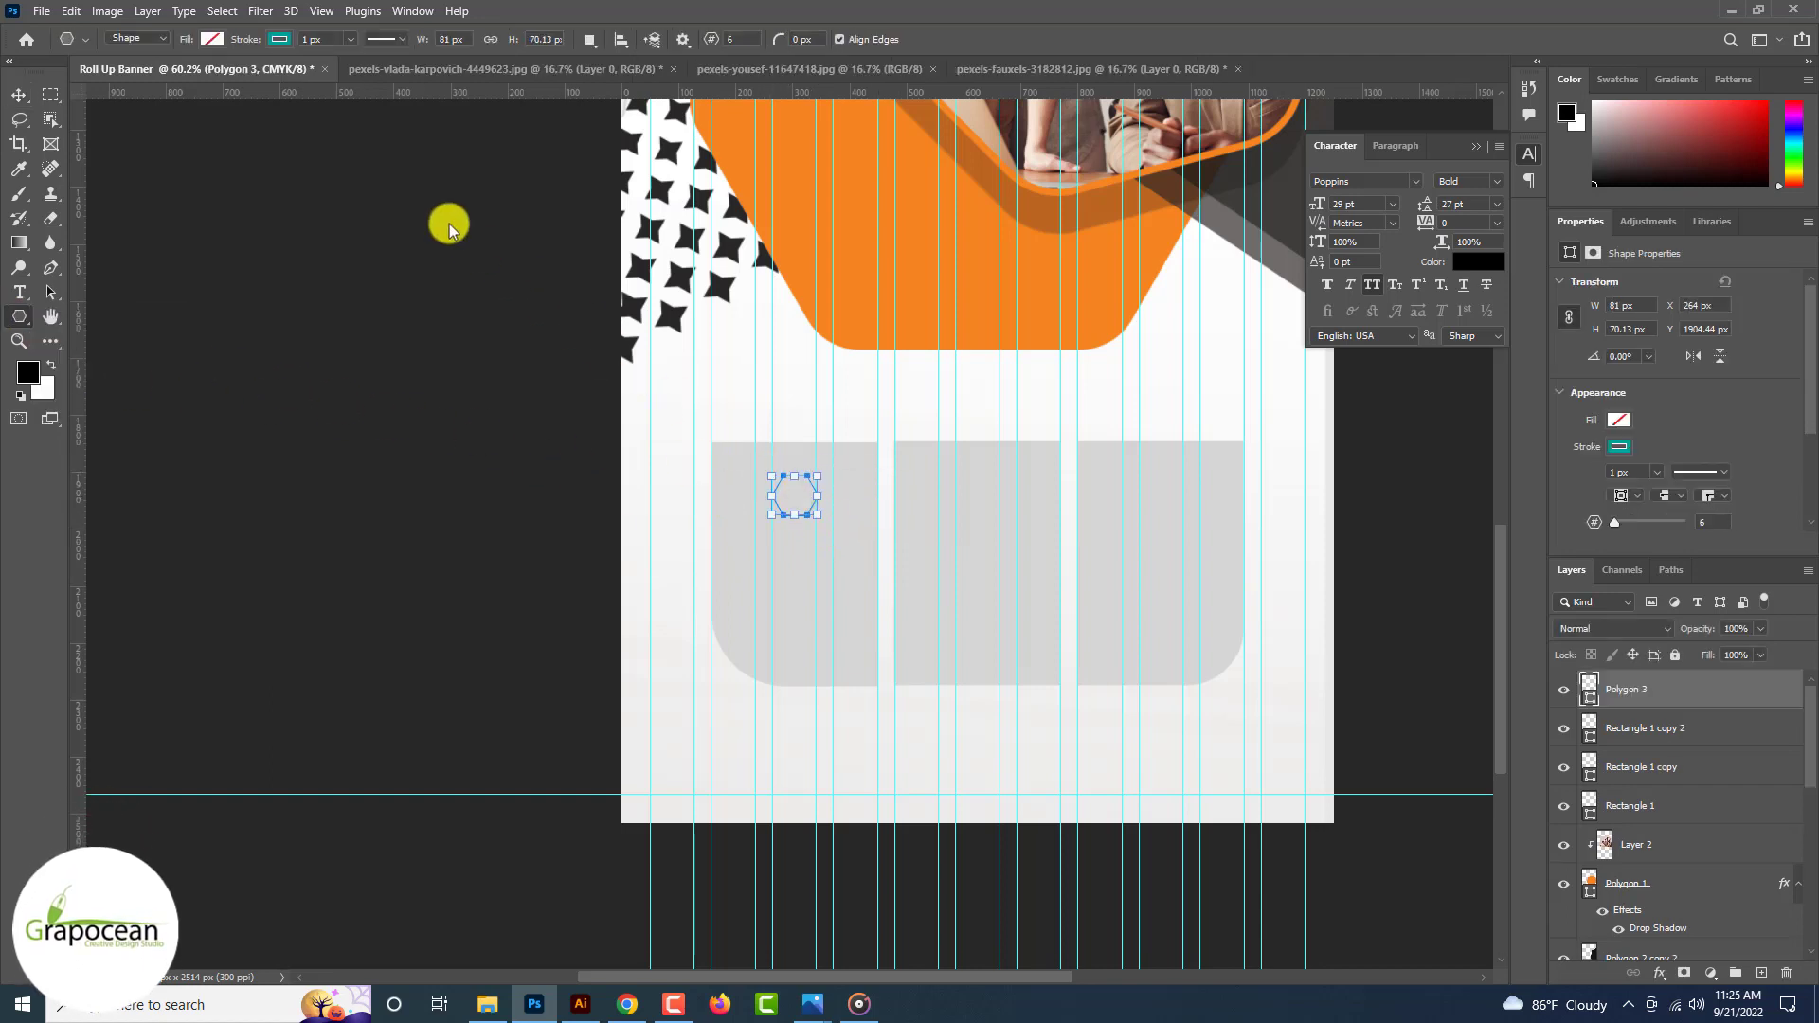
{"action": "left_click", "coordinate": [212, 38]}
{"action": "left_click", "coordinate": [163, 83]}
{"action": "left_click", "coordinate": [19, 95]}
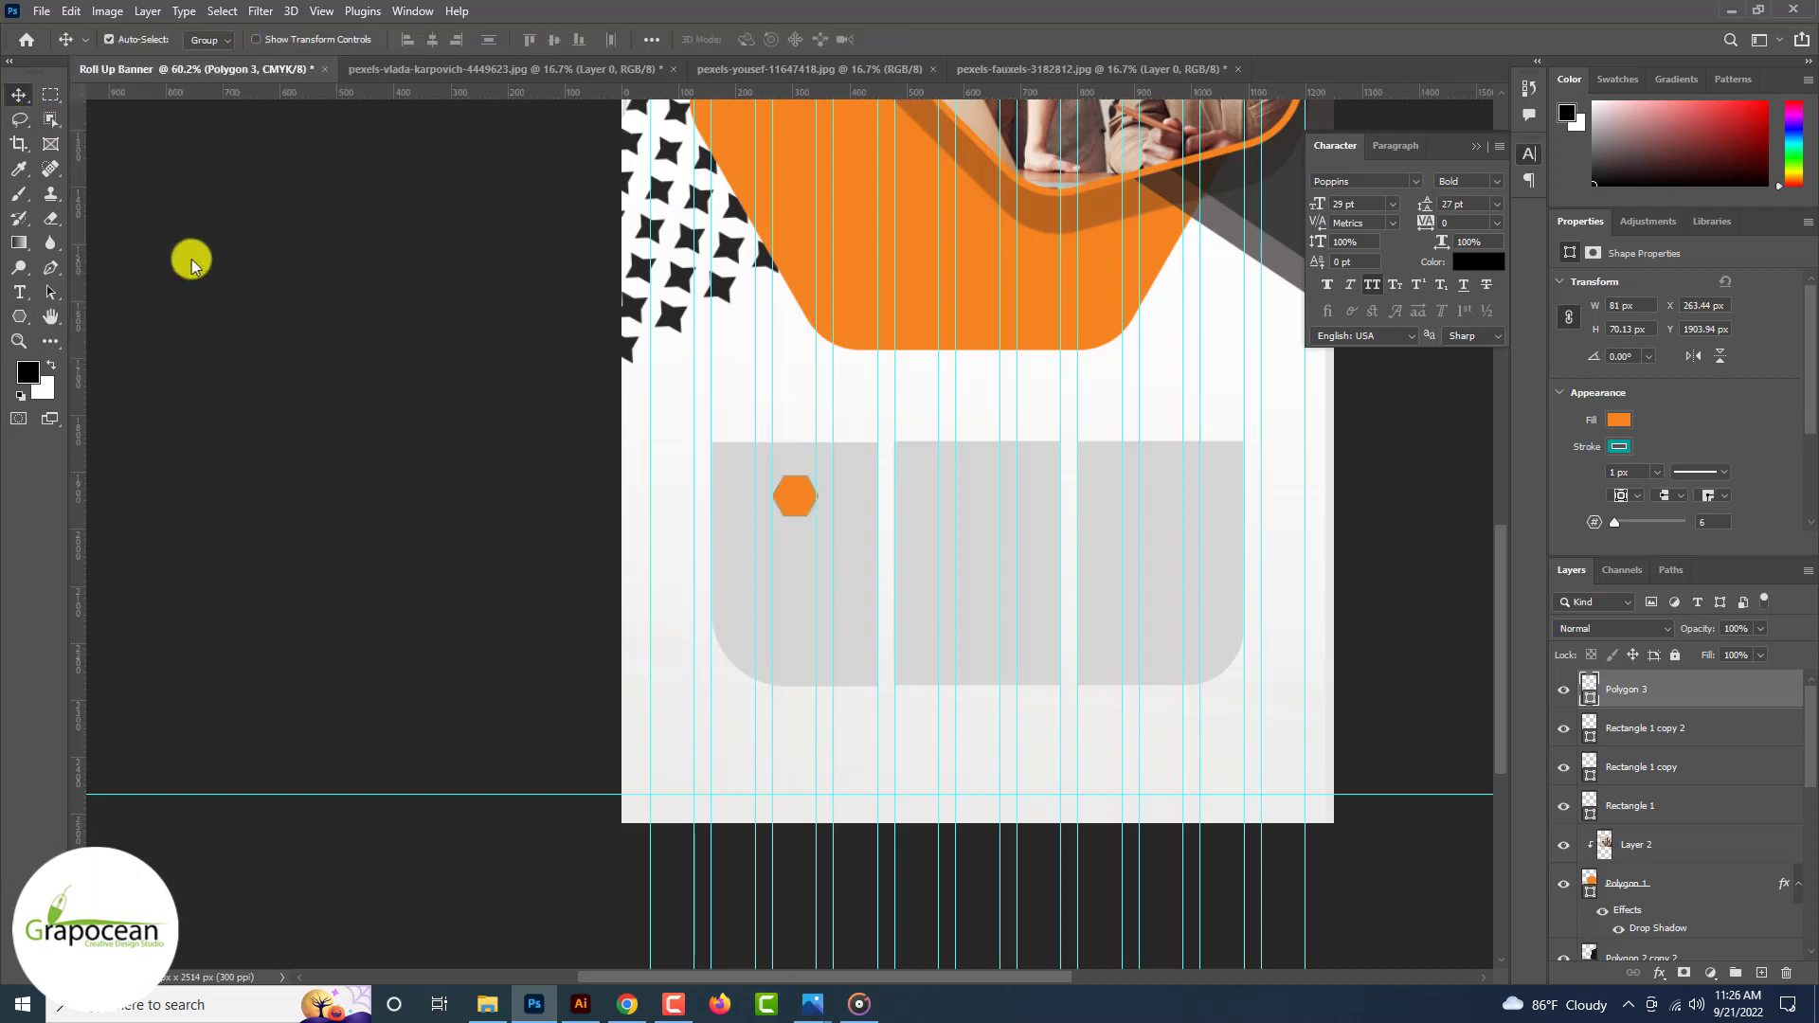
{"action": "left_click", "coordinate": [191, 263]}
Step: Remove the stroke from the small orange hexagon
{"action": "scroll", "coordinate": [803, 487], "scroll_direction": "up", "scroll_amount": 5}
{"action": "left_click", "coordinate": [799, 513]}
{"action": "left_click", "coordinate": [19, 294]}
{"action": "left_click", "coordinate": [19, 316]}
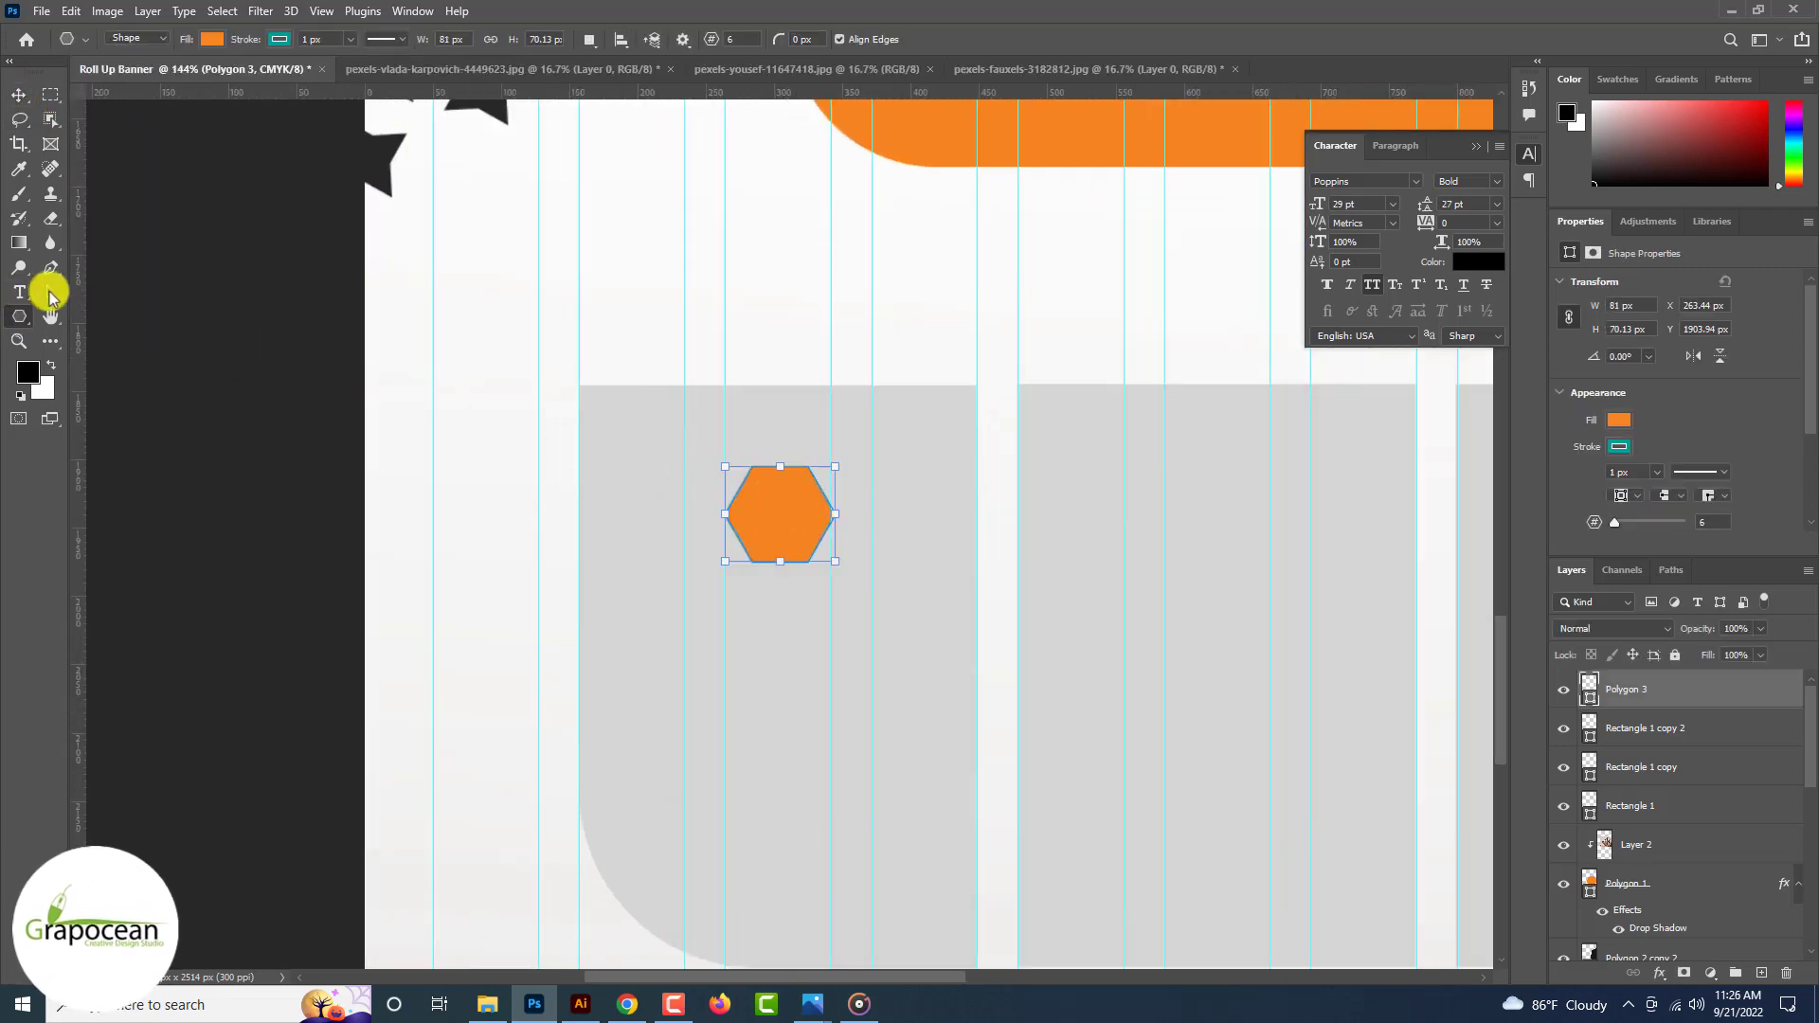
{"action": "left_click", "coordinate": [275, 41]}
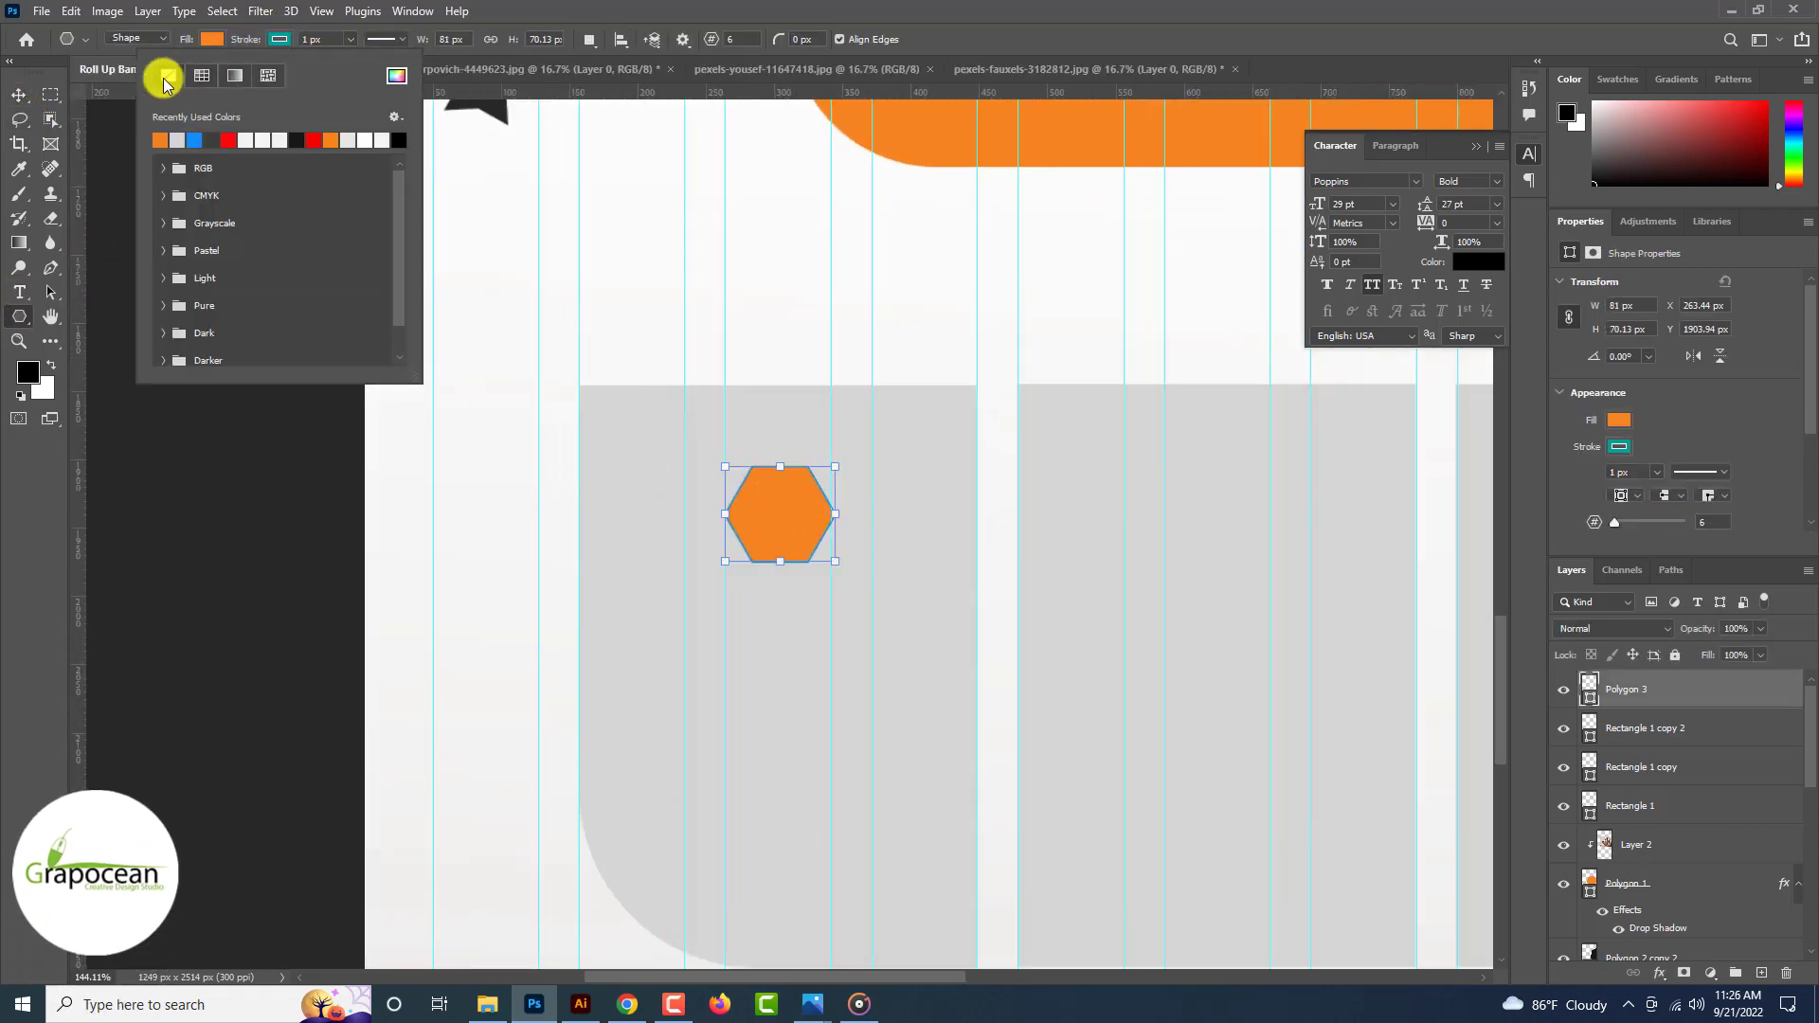
{"action": "left_click", "coordinate": [162, 73]}
{"action": "left_click", "coordinate": [92, 83]}
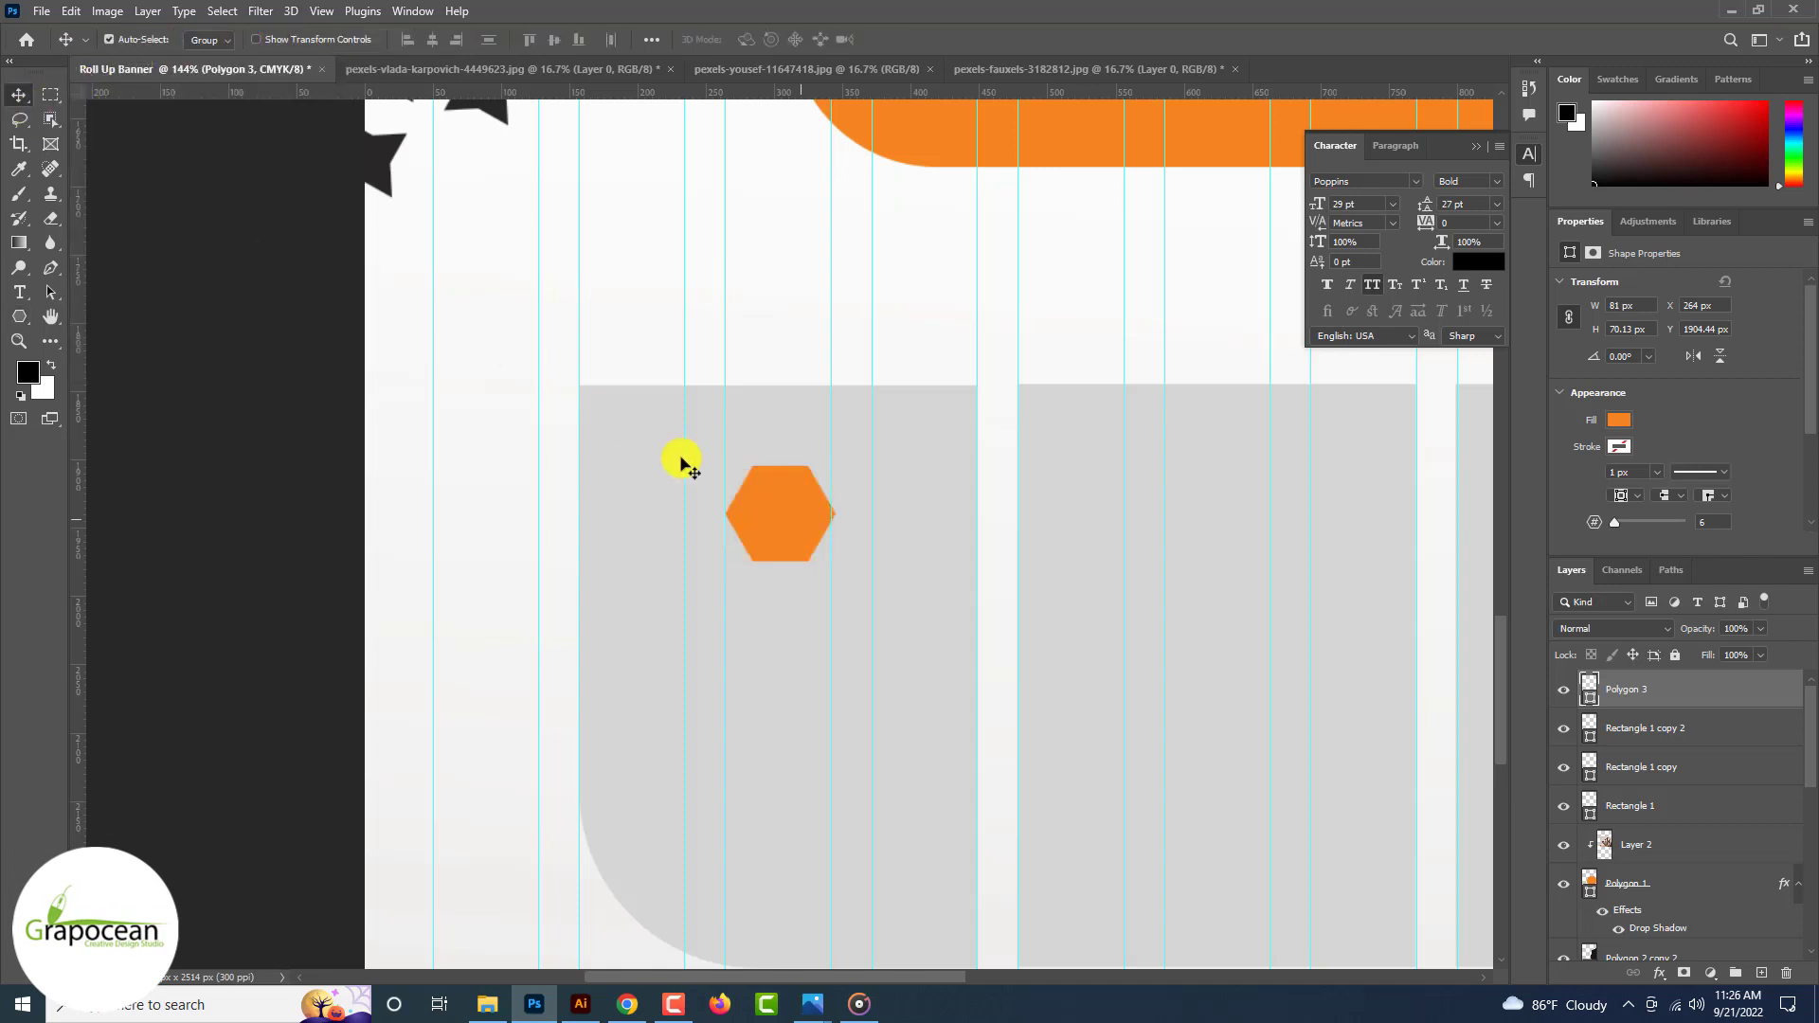
Step: Rotate the small orange hexagon 90° and enlarge it slightly to fit between the column guides
{"action": "key", "text": "ctrl+t"}
{"action": "left_click_drag", "start_coordinate": [852, 564], "coordinate": [754, 538]}
{"action": "scroll", "coordinate": [825, 510], "scroll_direction": "up", "scroll_amount": 3}
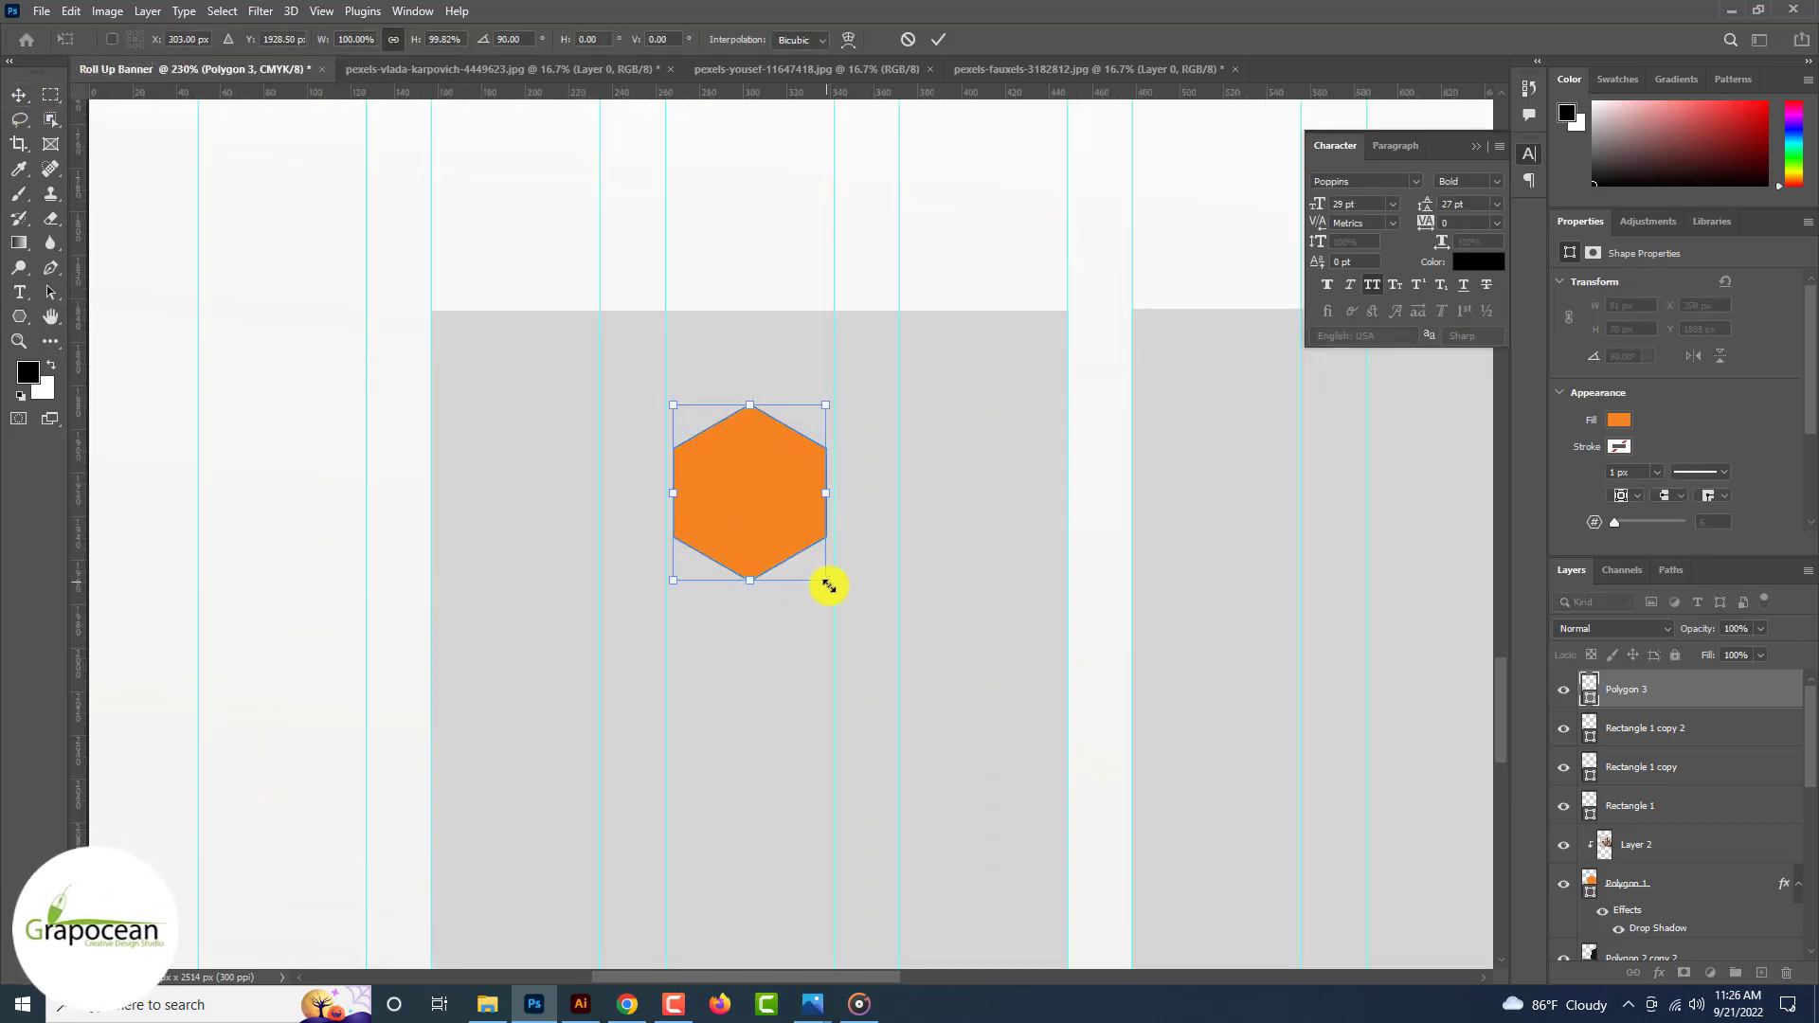
{"action": "left_click_drag", "start_coordinate": [828, 586], "coordinate": [834, 597]}
{"action": "key", "text": "Return"}
Step: Add an off-white Stroke layer effect to the small hexagon, positioned inside with a size of 4 px
{"action": "right_click", "coordinate": [1732, 690]}
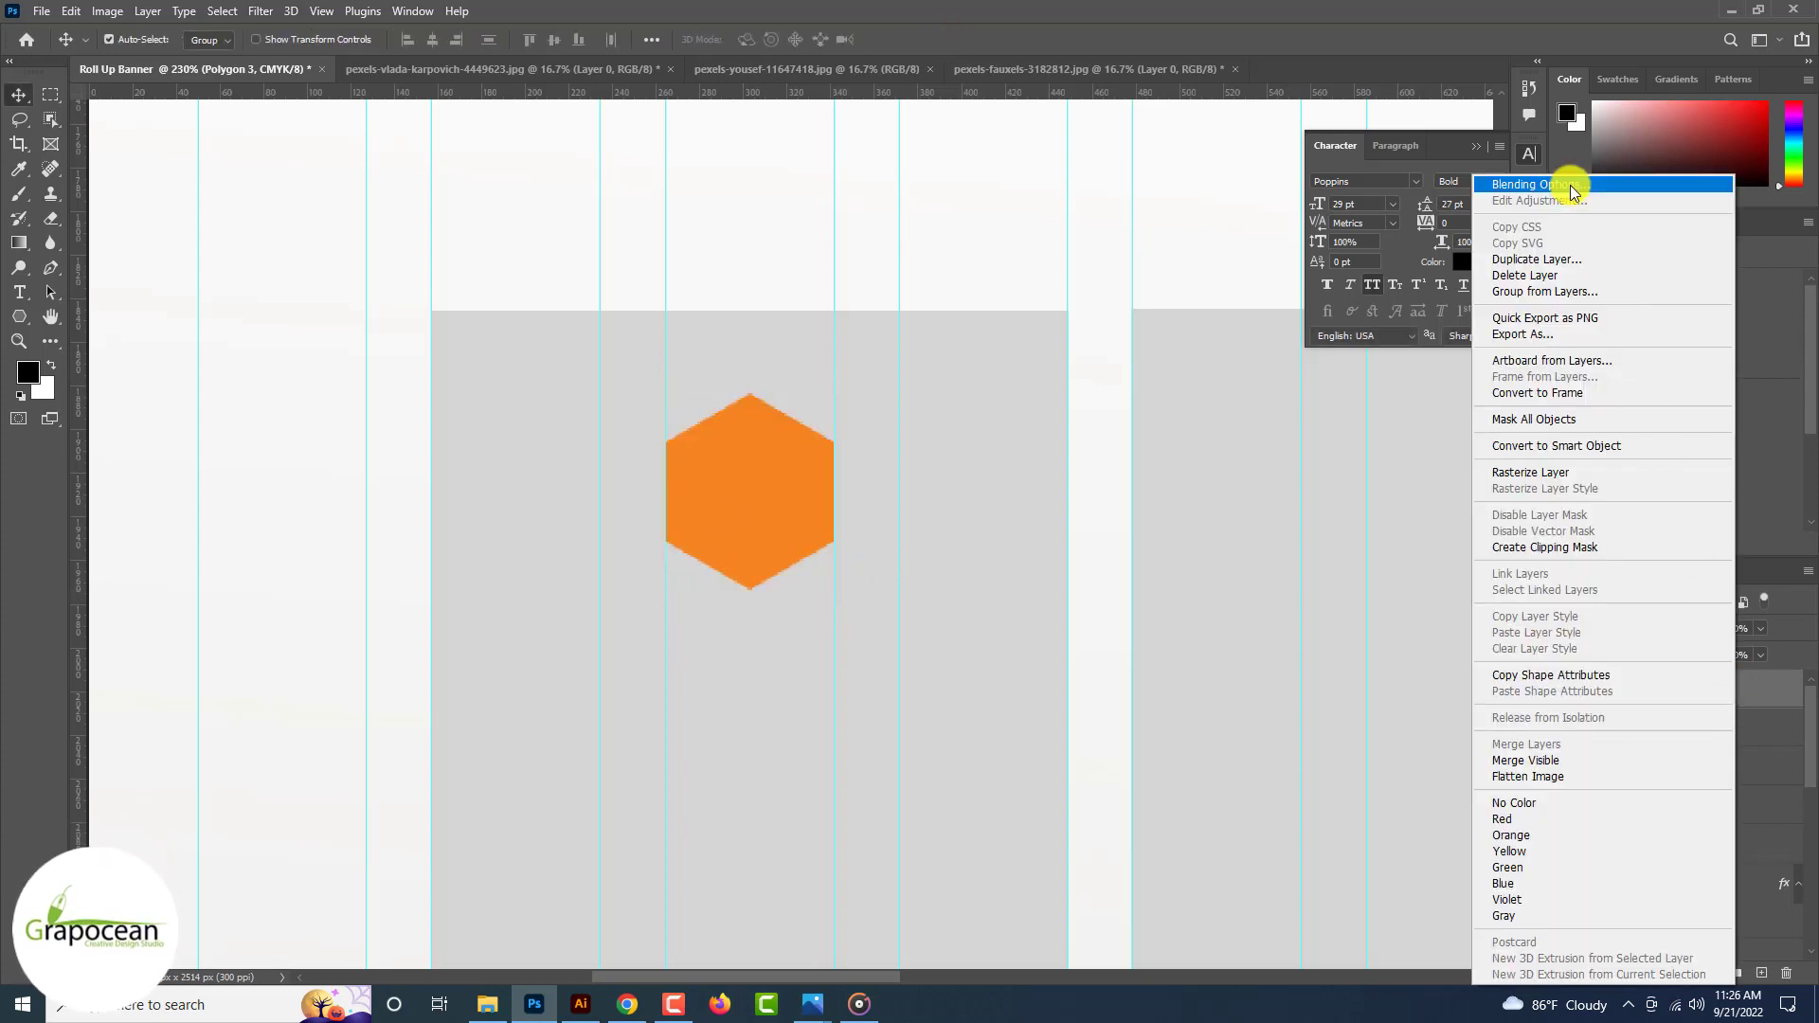
{"action": "left_click", "coordinate": [1571, 184]}
{"action": "left_click", "coordinate": [1116, 365]}
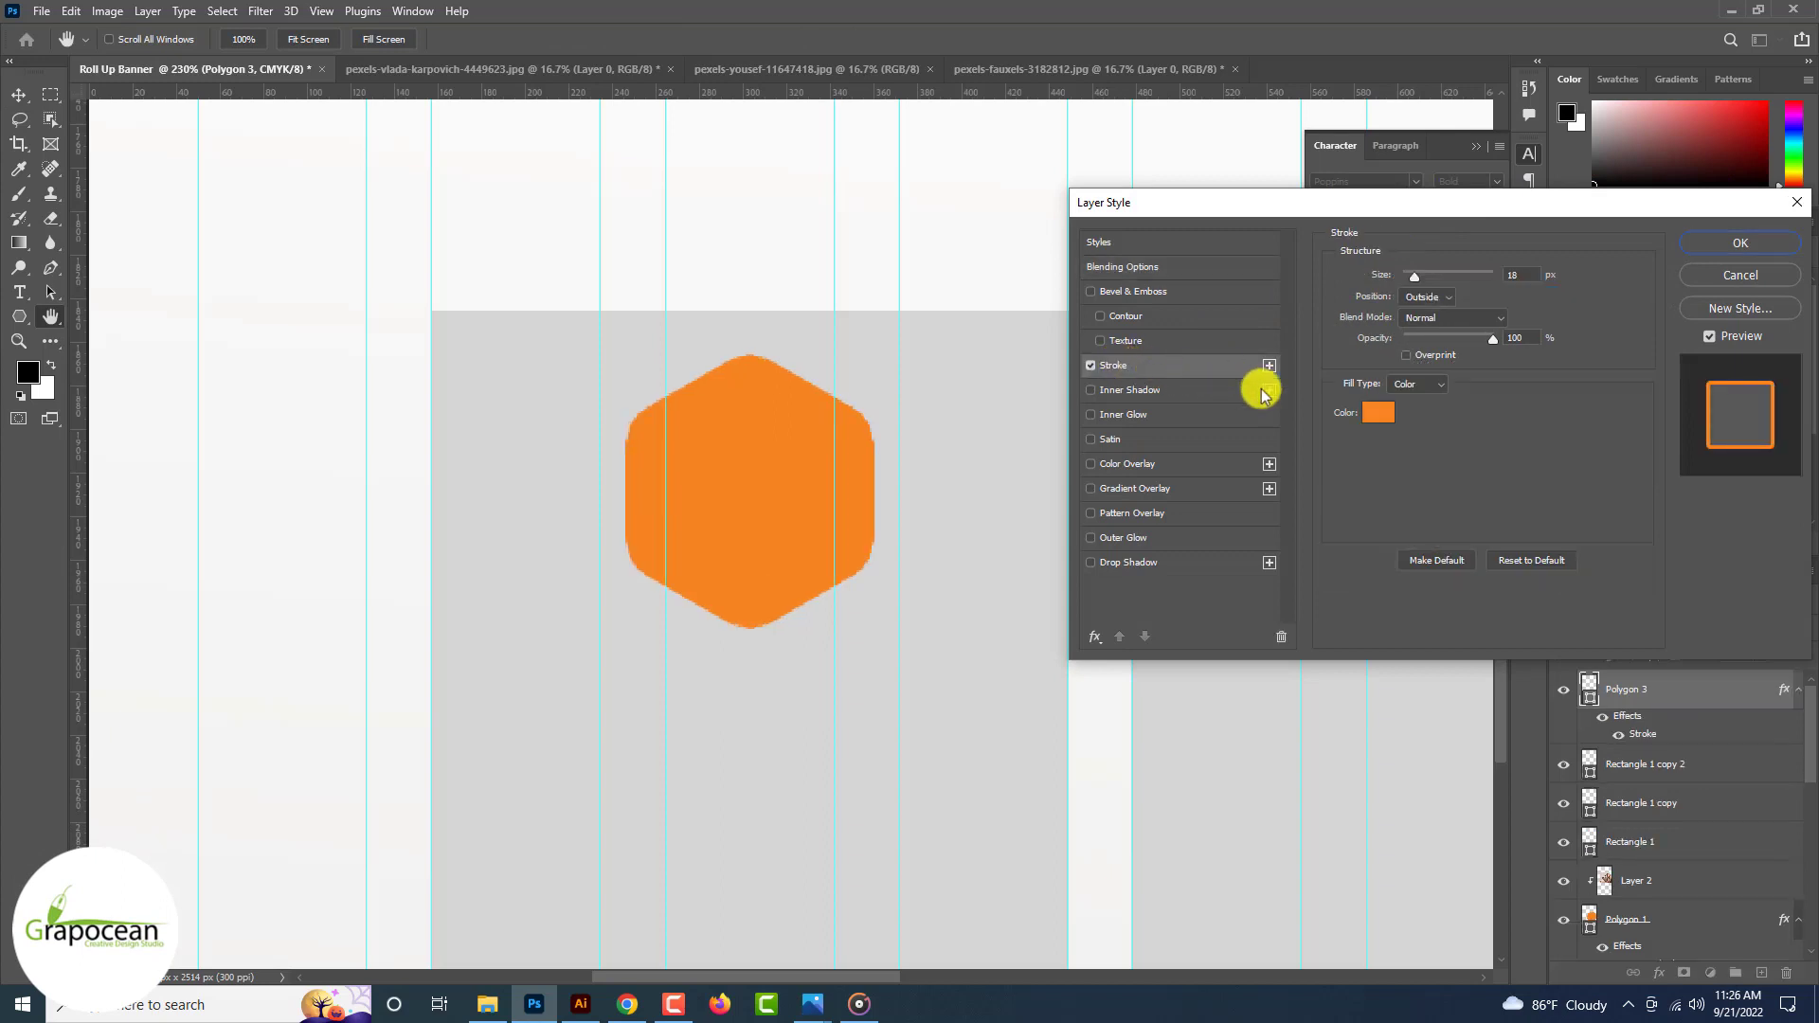
{"action": "left_click", "coordinate": [1382, 415]}
{"action": "left_click_drag", "start_coordinate": [1190, 783], "coordinate": [1018, 882]}
{"action": "left_click", "coordinate": [1533, 611]}
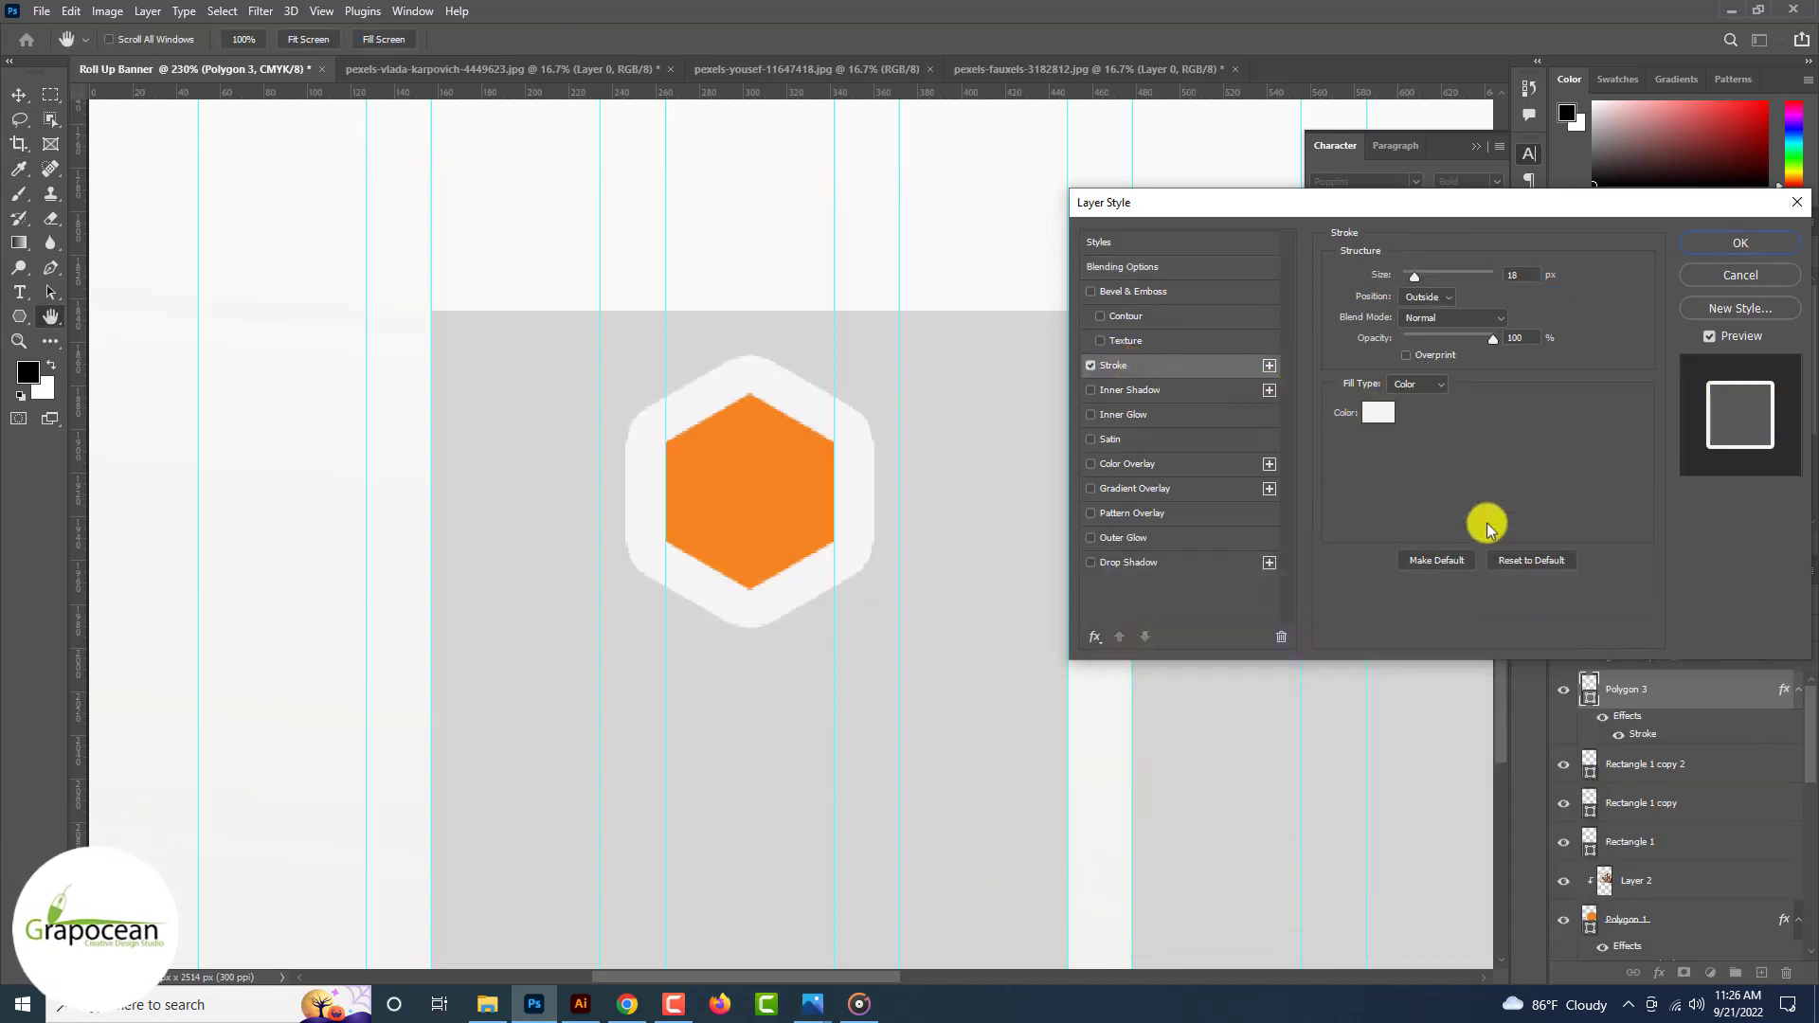
{"action": "left_click", "coordinate": [1434, 327]}
{"action": "left_click_drag", "start_coordinate": [1414, 276], "coordinate": [1407, 274]}
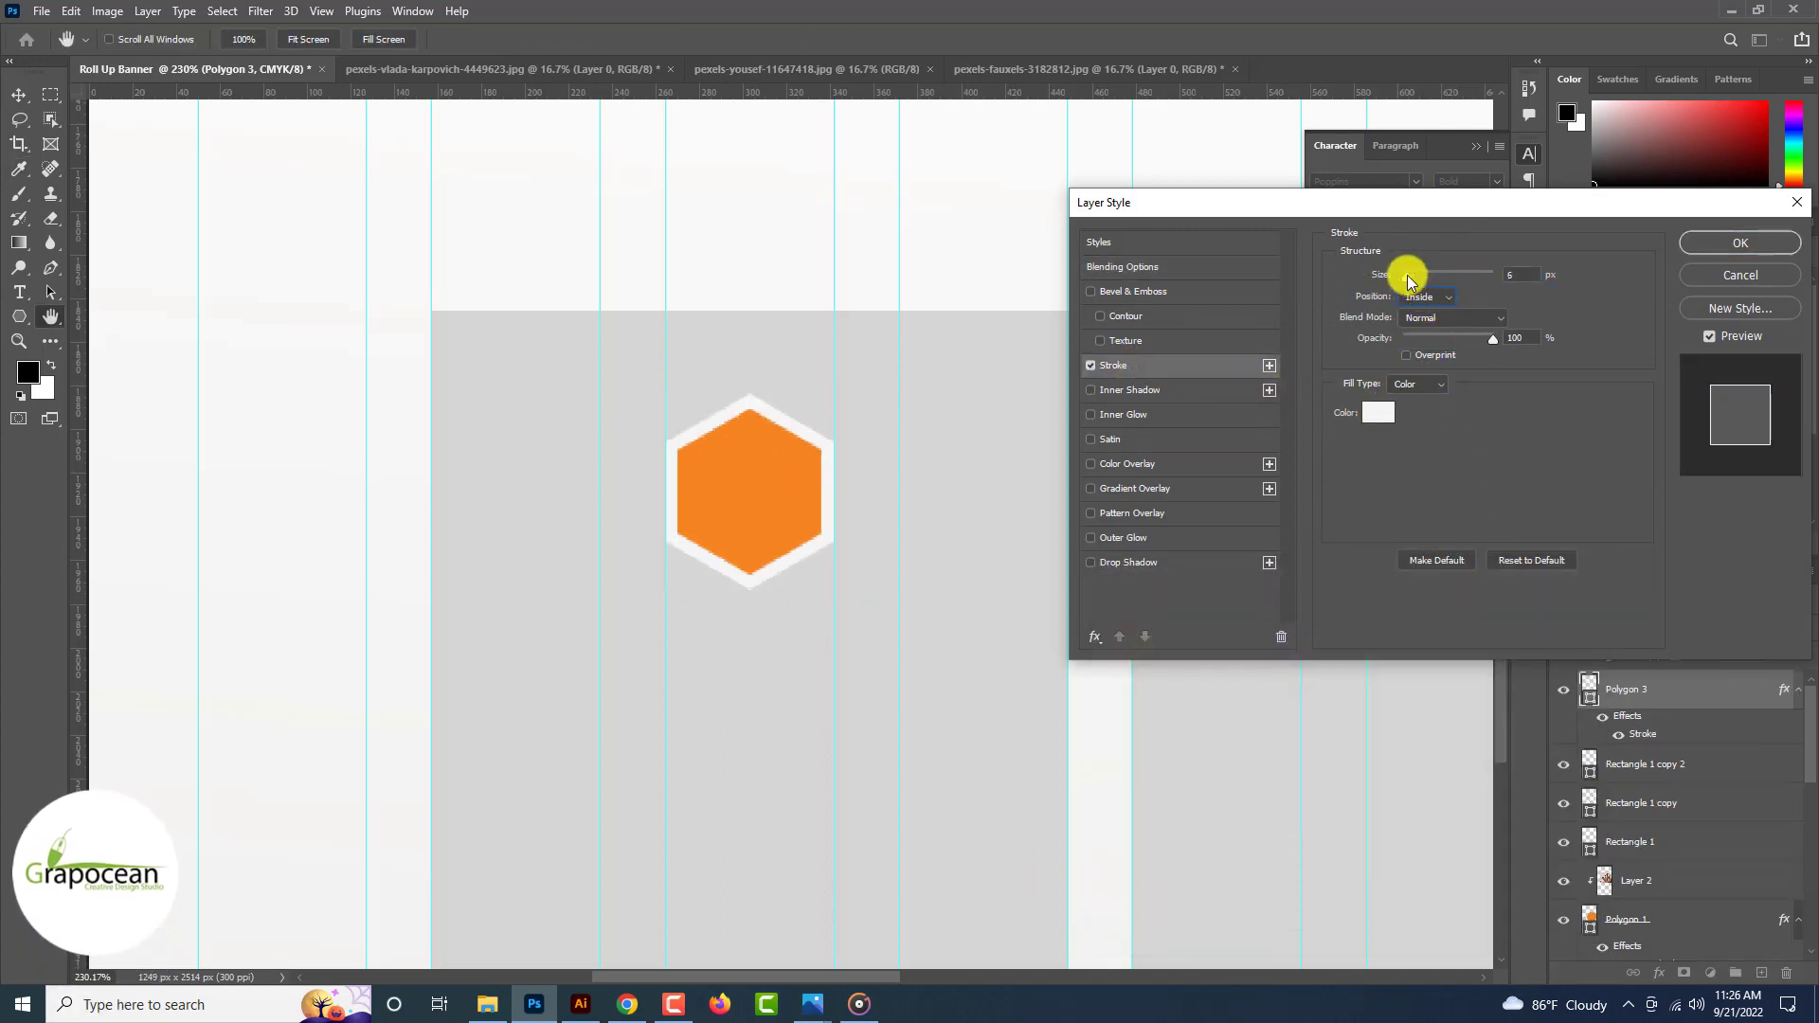
{"action": "left_click", "coordinate": [1741, 241]}
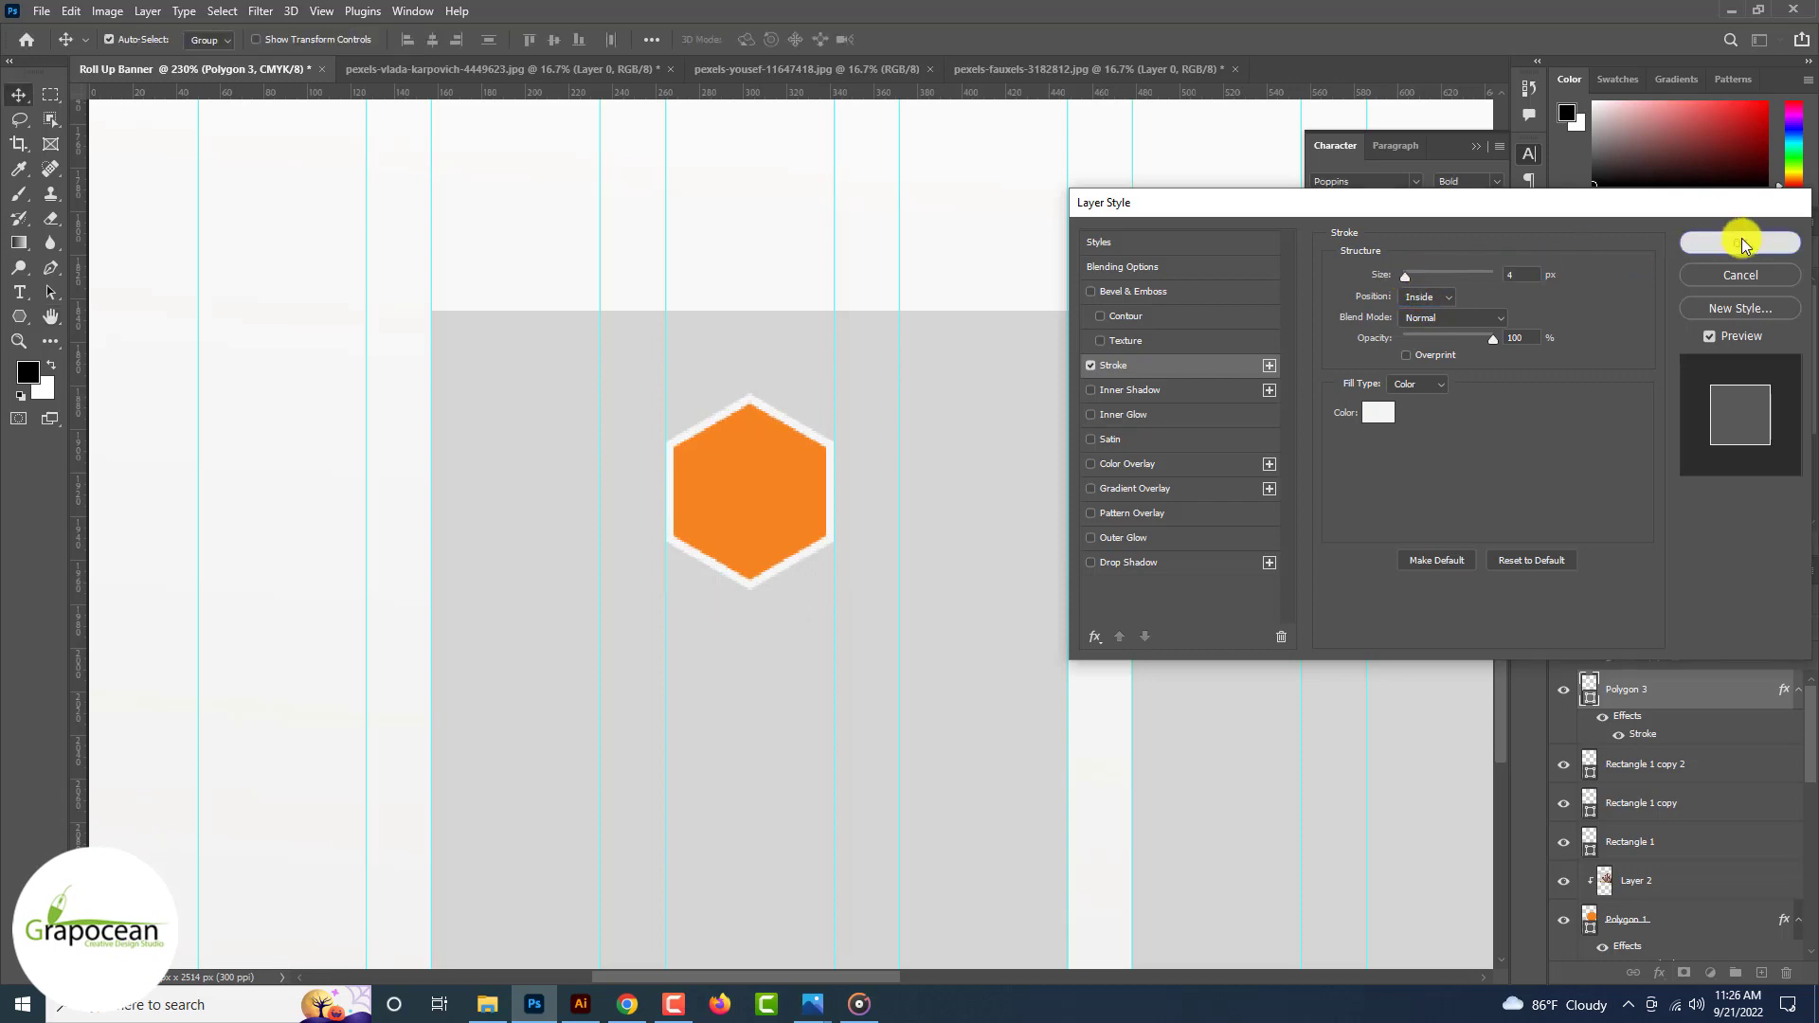
Step: Duplicate the outlined hexagon into the middle and right grey boxes, with all three enlarged to about 158 × 136 px
{"action": "scroll", "coordinate": [1462, 321], "scroll_direction": "down", "scroll_amount": 12}
{"action": "left_click_drag", "start_coordinate": [779, 533], "coordinate": [1217, 541]}
{"action": "scroll", "coordinate": [1213, 533], "scroll_direction": "down", "scroll_amount": 6}
{"action": "scroll", "coordinate": [1166, 537], "scroll_direction": "up", "scroll_amount": 11}
{"action": "scroll", "coordinate": [473, 594], "scroll_direction": "up", "scroll_amount": 4}
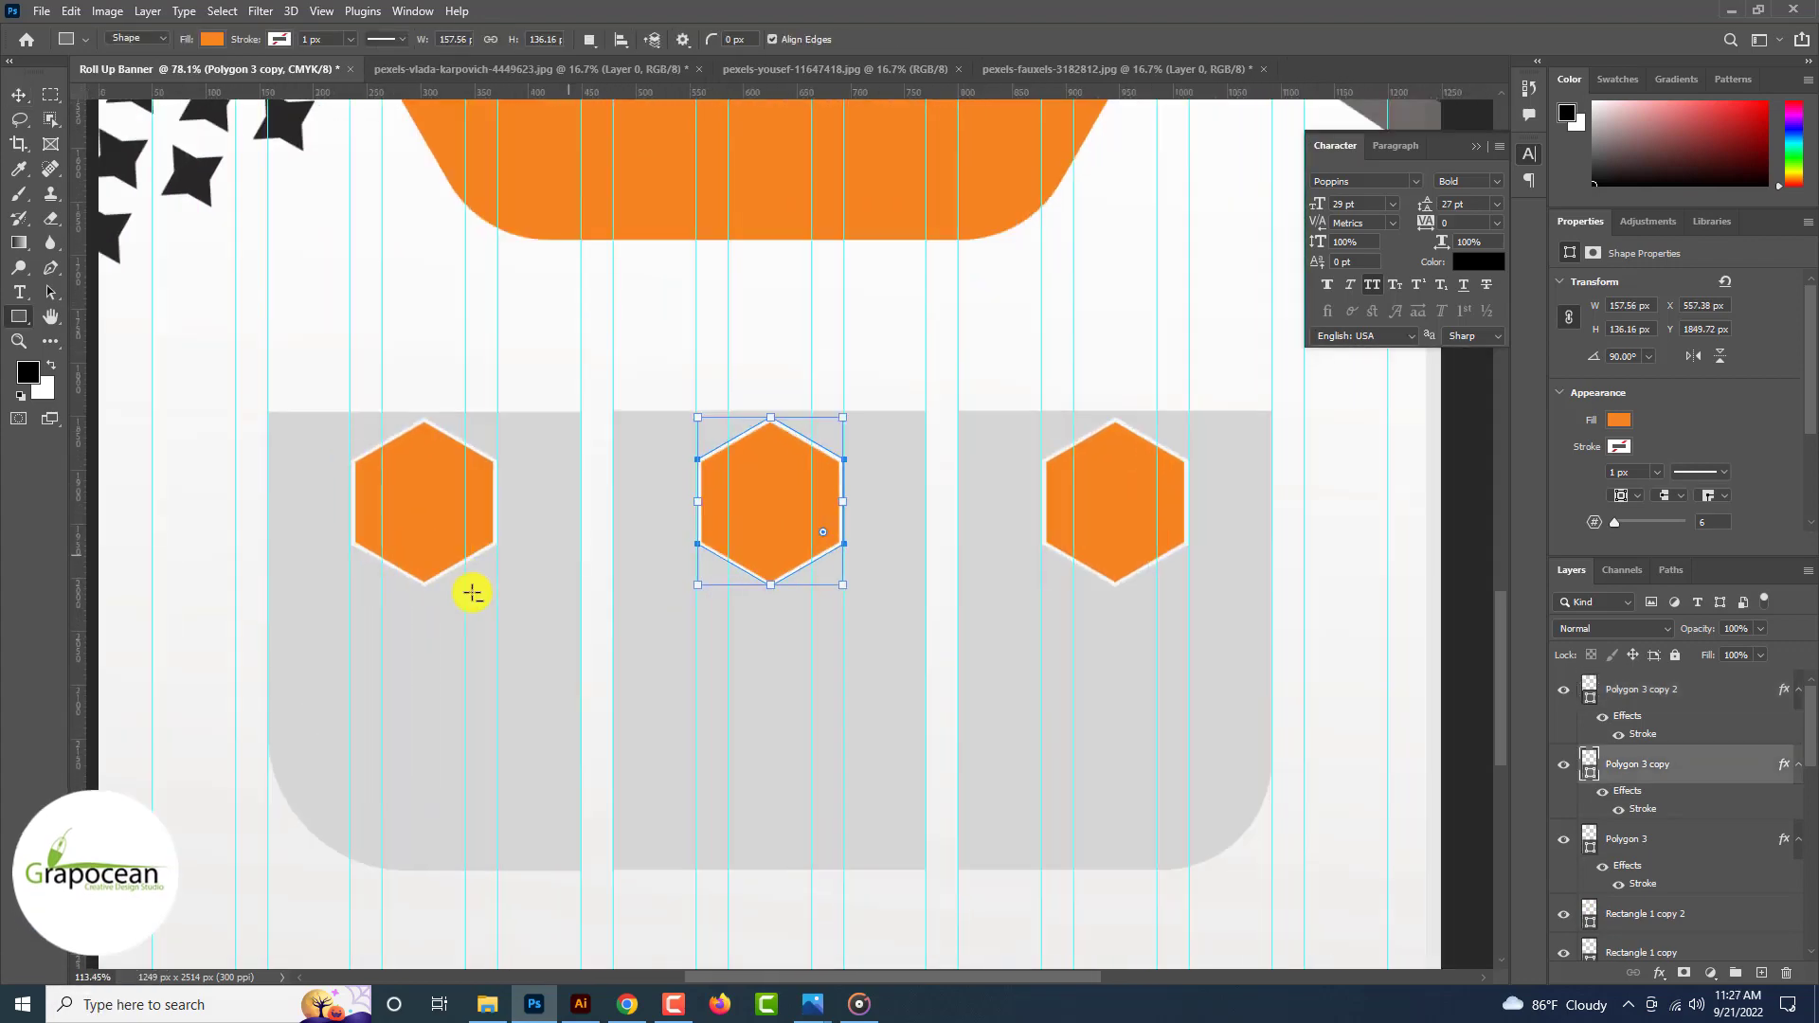
Step: On a new layer, draw a bar about 185 × 29 px between the left and middle hexagons, with off-white fill and no stroke
{"action": "left_click", "coordinate": [1761, 973]}
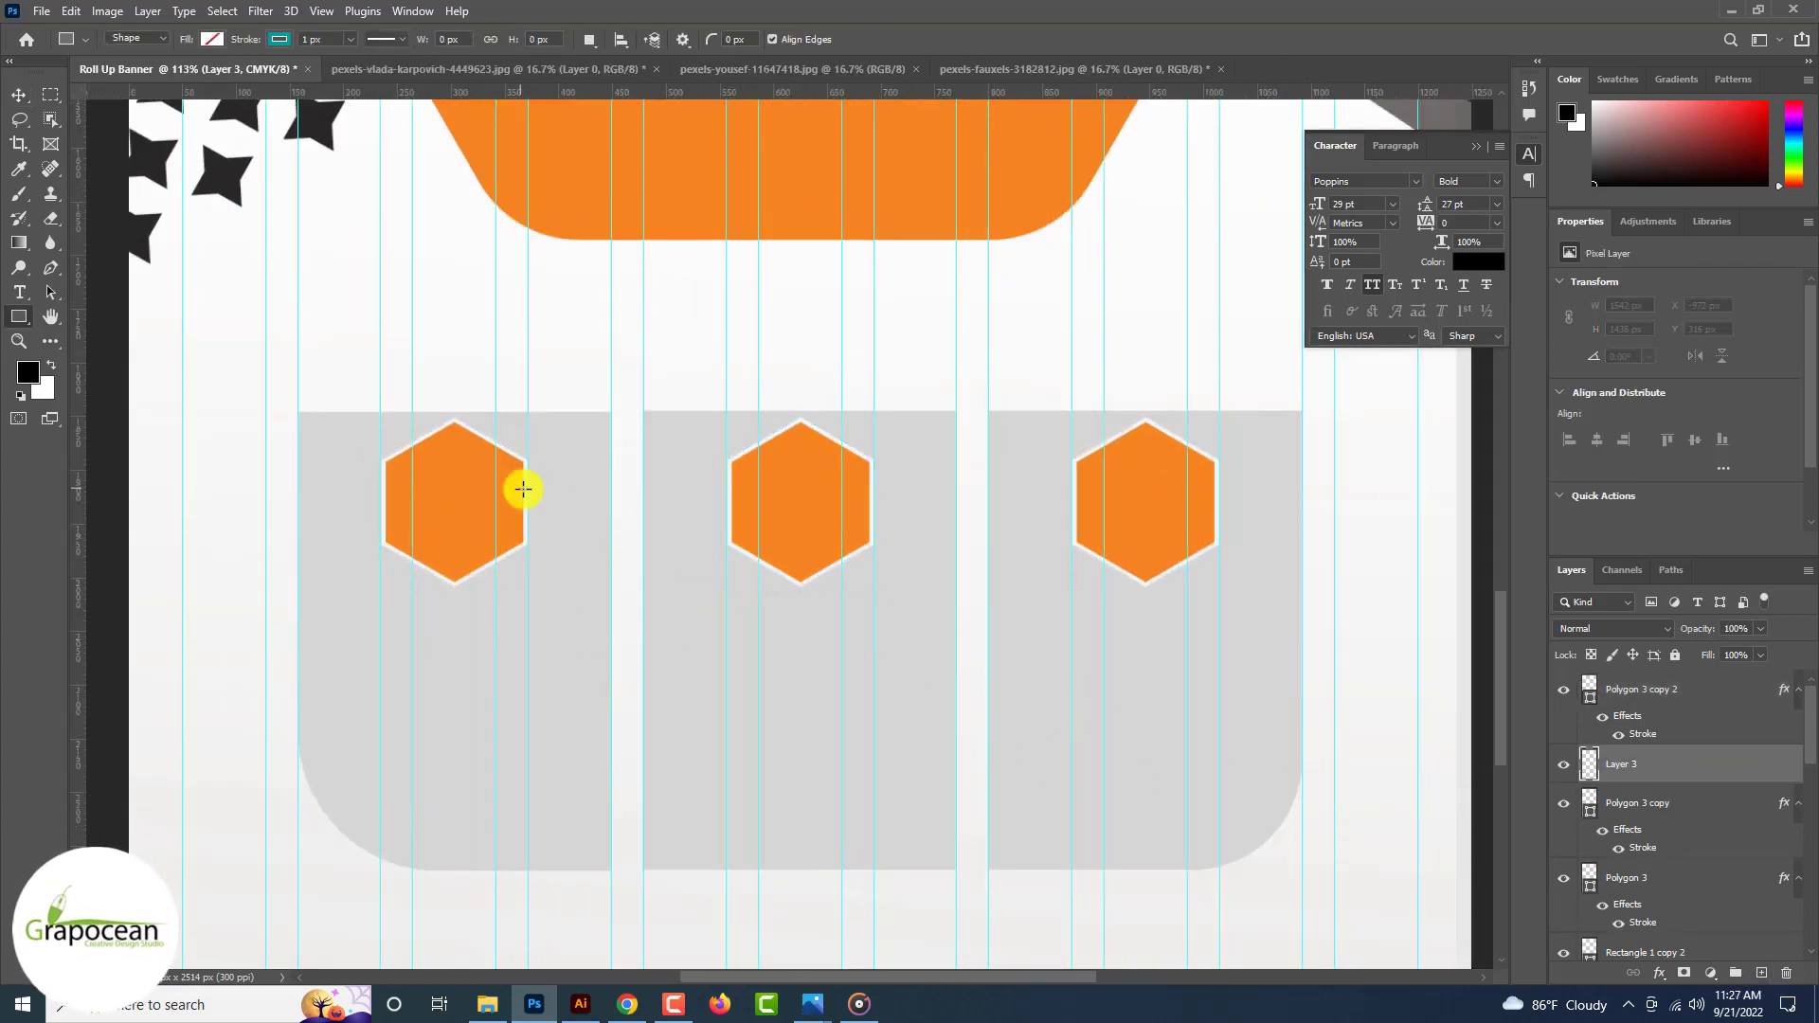
{"action": "left_click_drag", "start_coordinate": [526, 489], "coordinate": [726, 519]}
{"action": "left_click", "coordinate": [280, 39]}
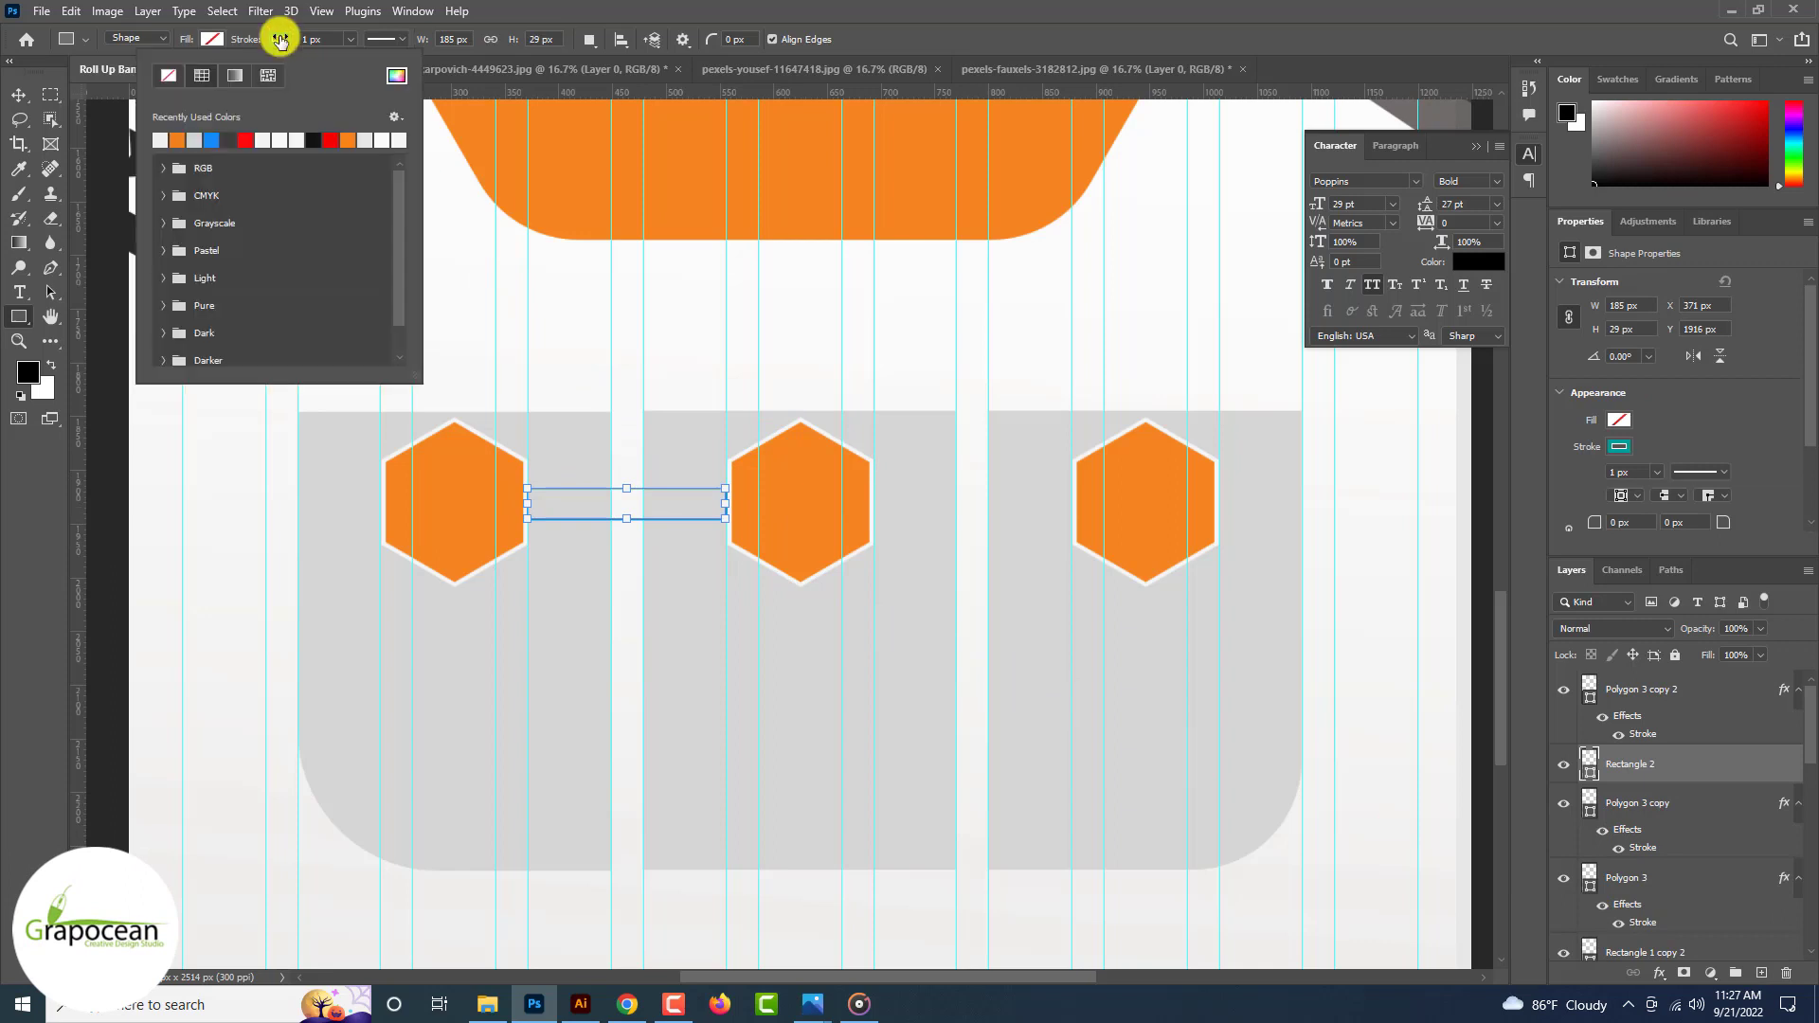
{"action": "left_click", "coordinate": [170, 74]}
{"action": "left_click", "coordinate": [211, 39]}
{"action": "left_click", "coordinate": [92, 140]}
{"action": "left_click", "coordinate": [19, 94]}
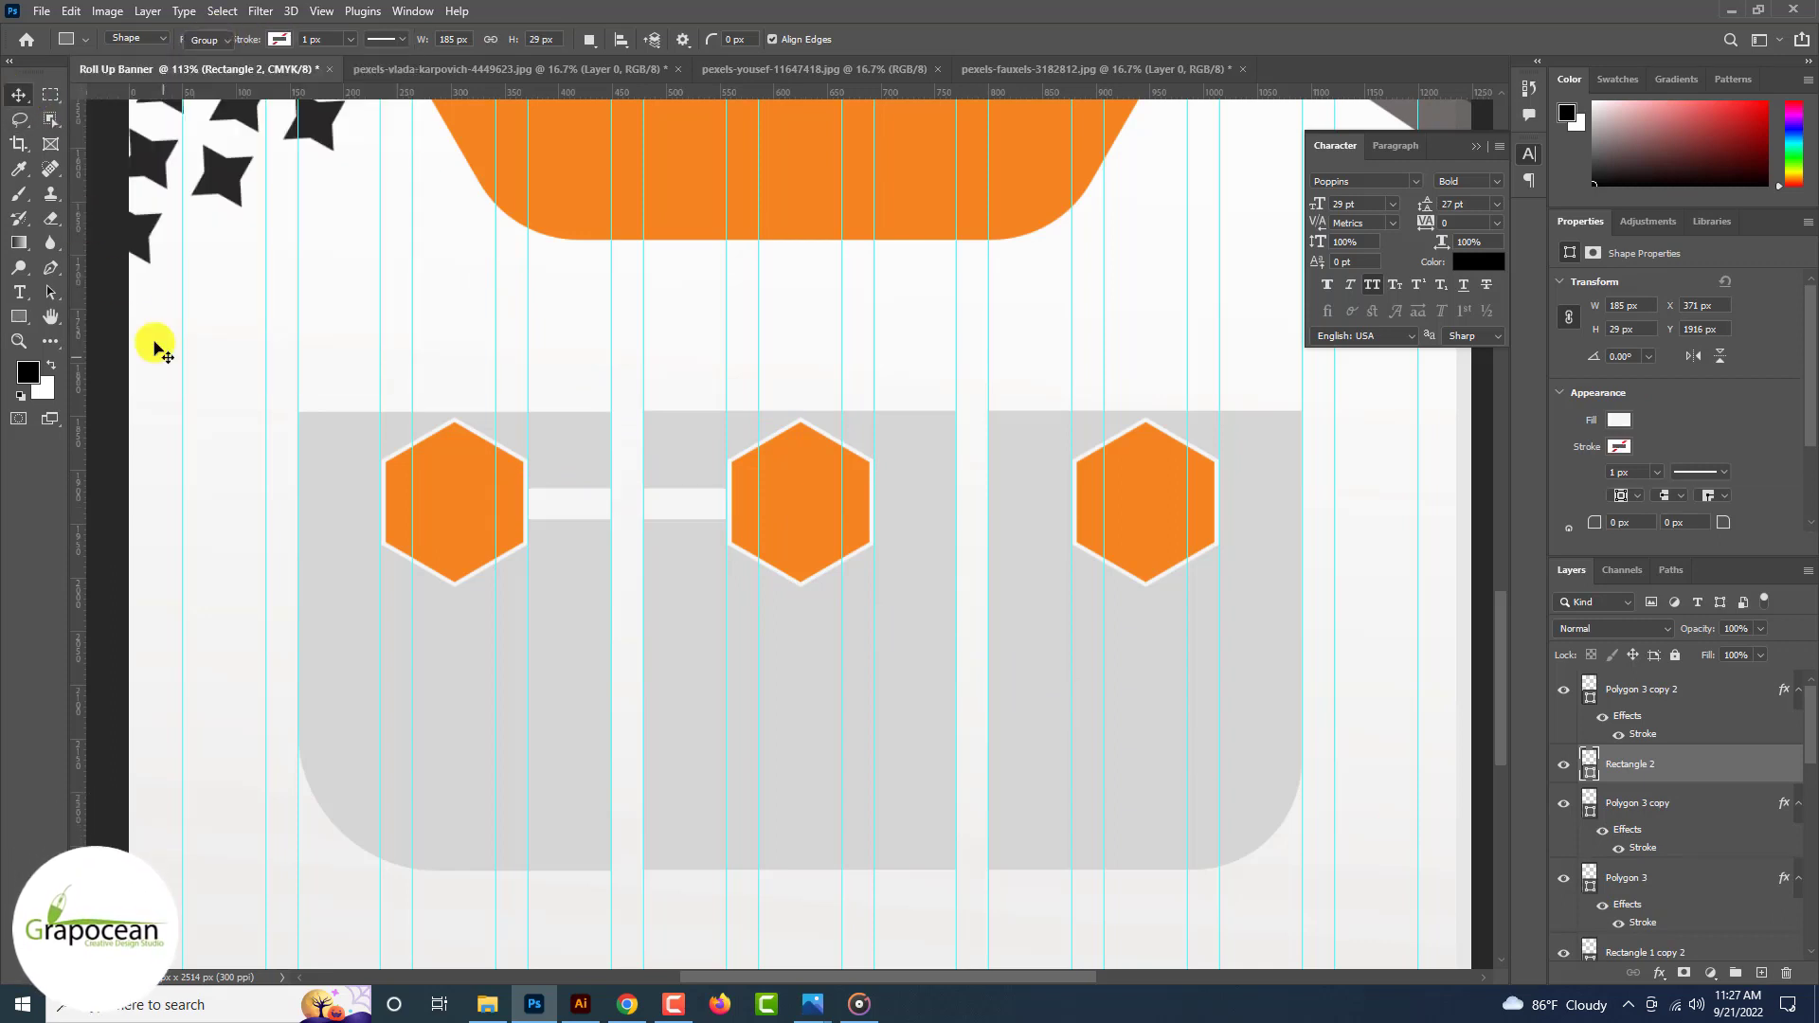
{"action": "left_click", "coordinate": [214, 384]}
Step: Duplicate the off-white bar between the middle and right hexagons and hide the guides
{"action": "left_click_drag", "start_coordinate": [622, 488], "coordinate": [1047, 507]}
{"action": "scroll", "coordinate": [1047, 507], "scroll_direction": "down", "scroll_amount": 5}
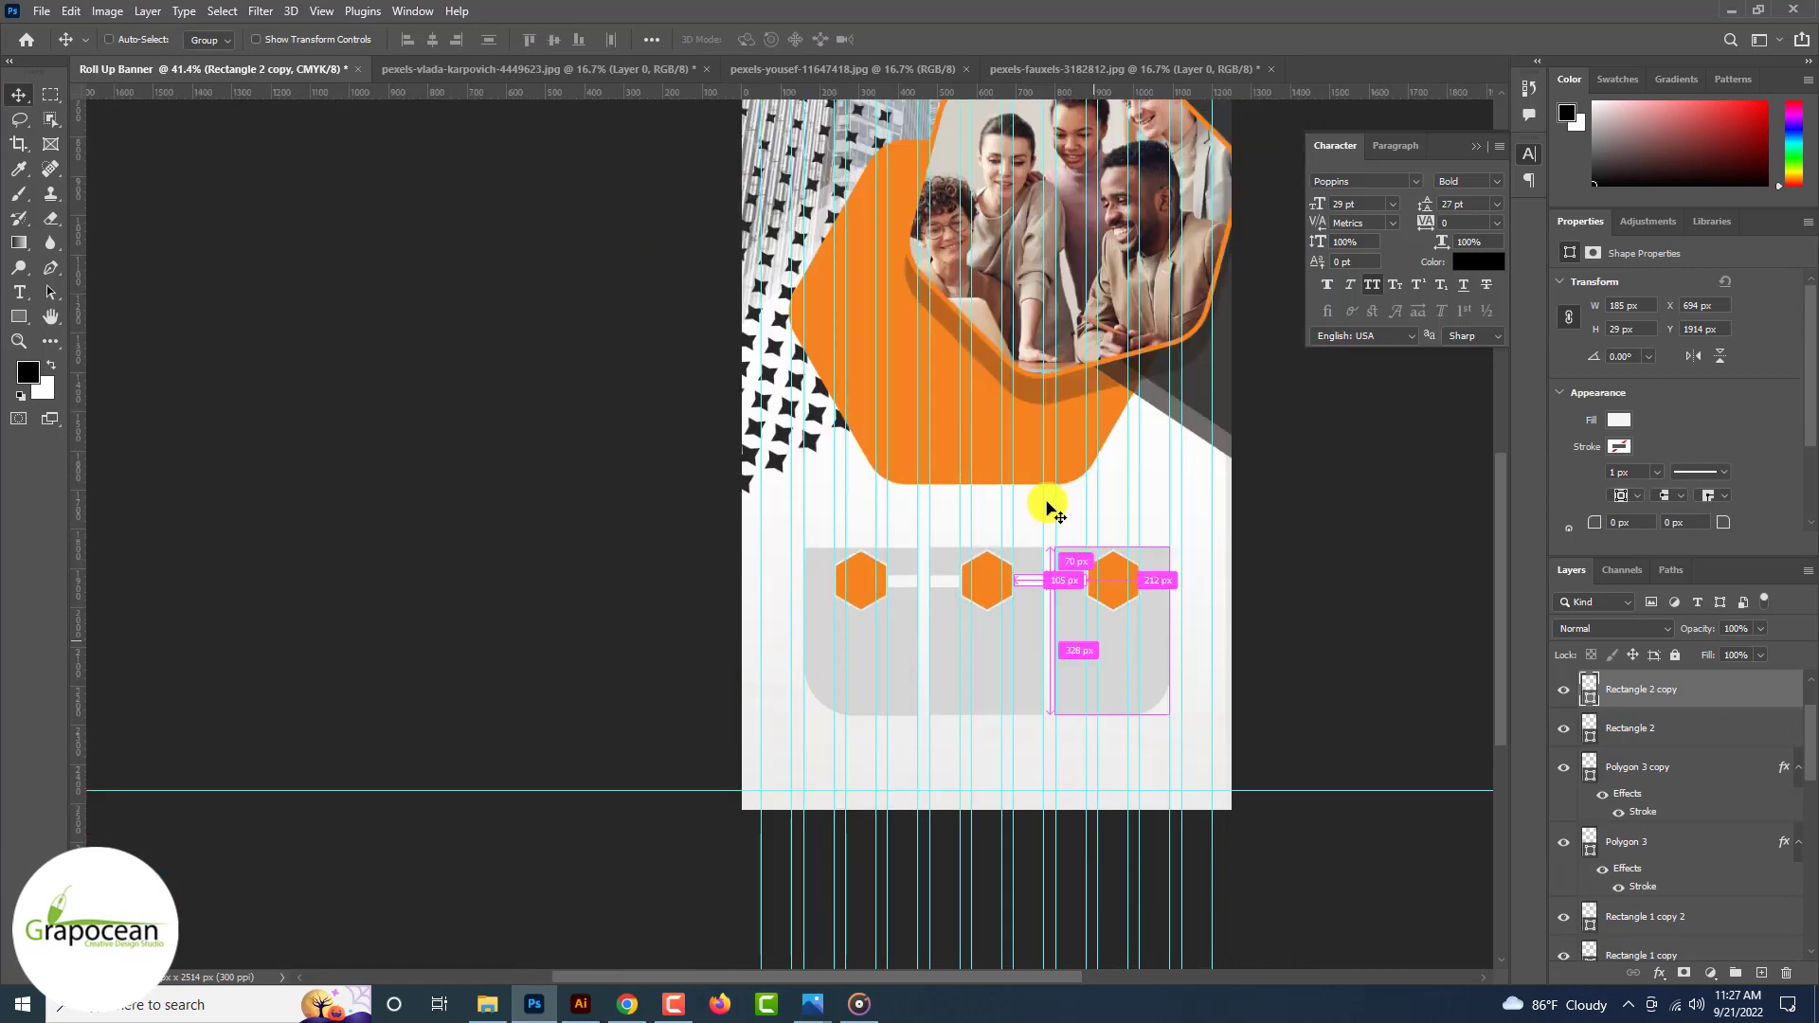
{"action": "scroll", "coordinate": [1047, 506], "scroll_direction": "down", "scroll_amount": 3}
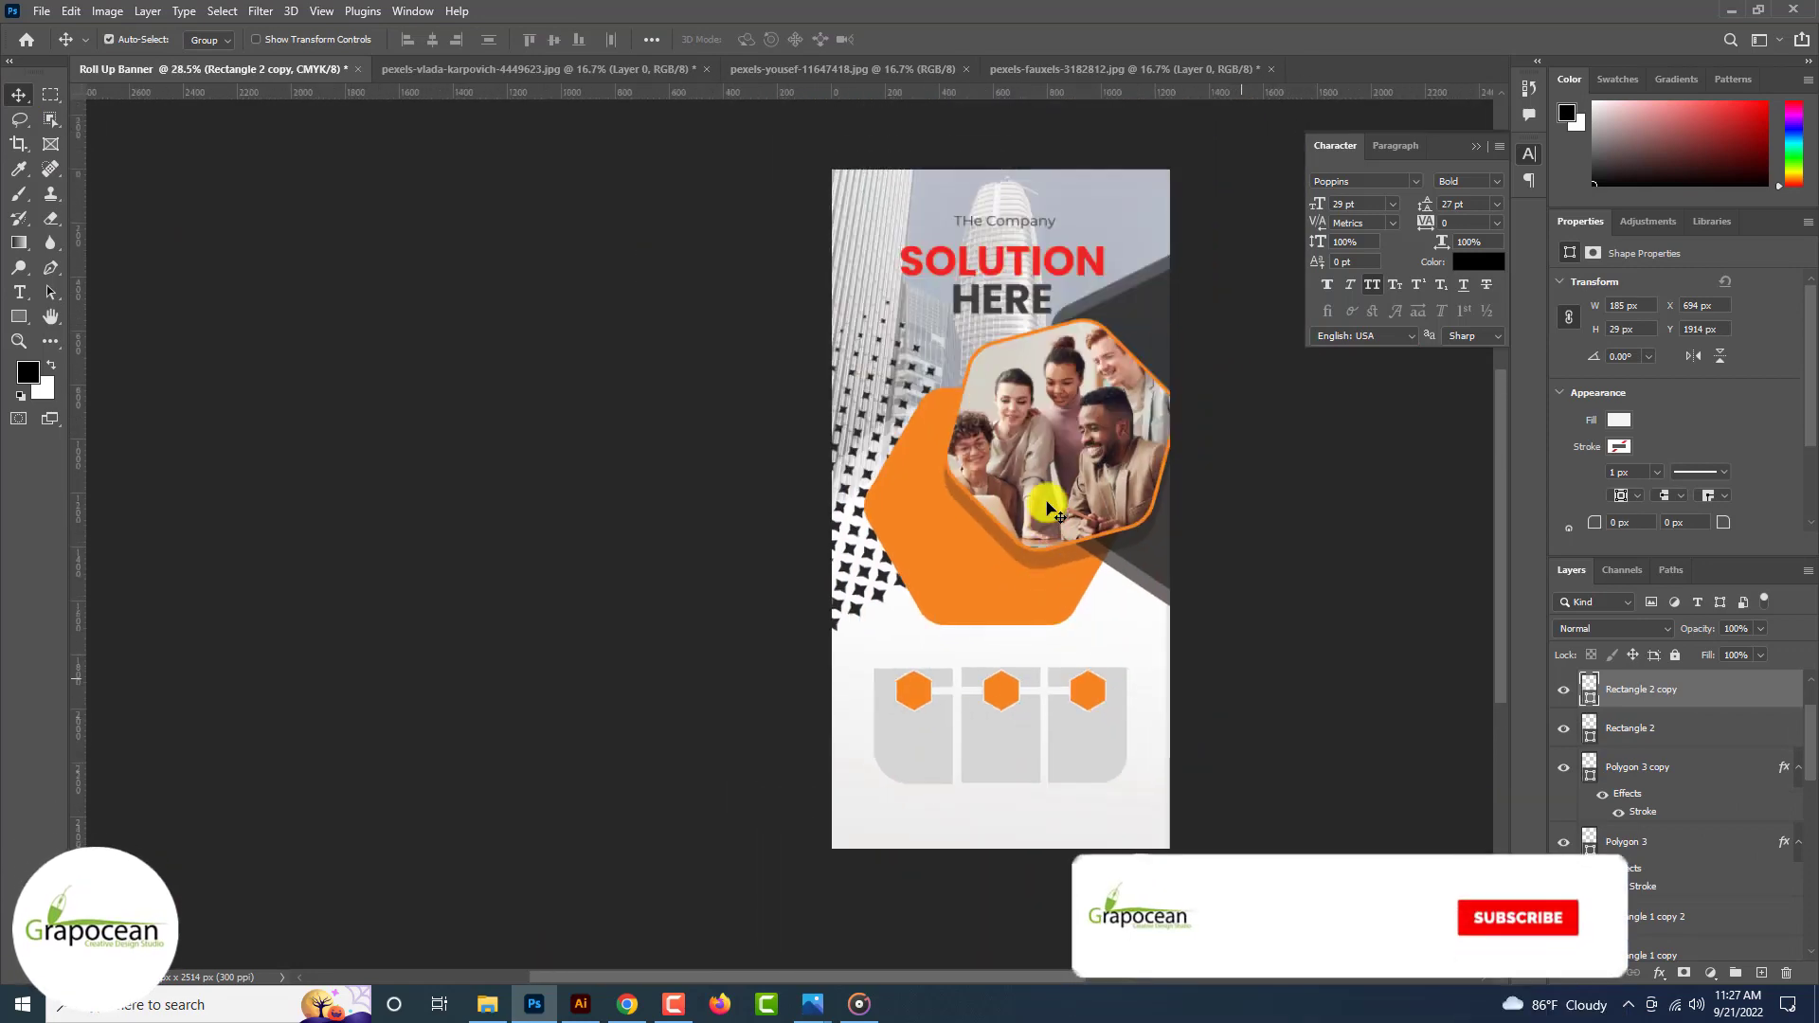
{"action": "scroll", "coordinate": [1046, 507], "scroll_direction": "down", "scroll_amount": 1}
{"action": "scroll", "coordinate": [1046, 507], "scroll_direction": "up", "scroll_amount": 5}
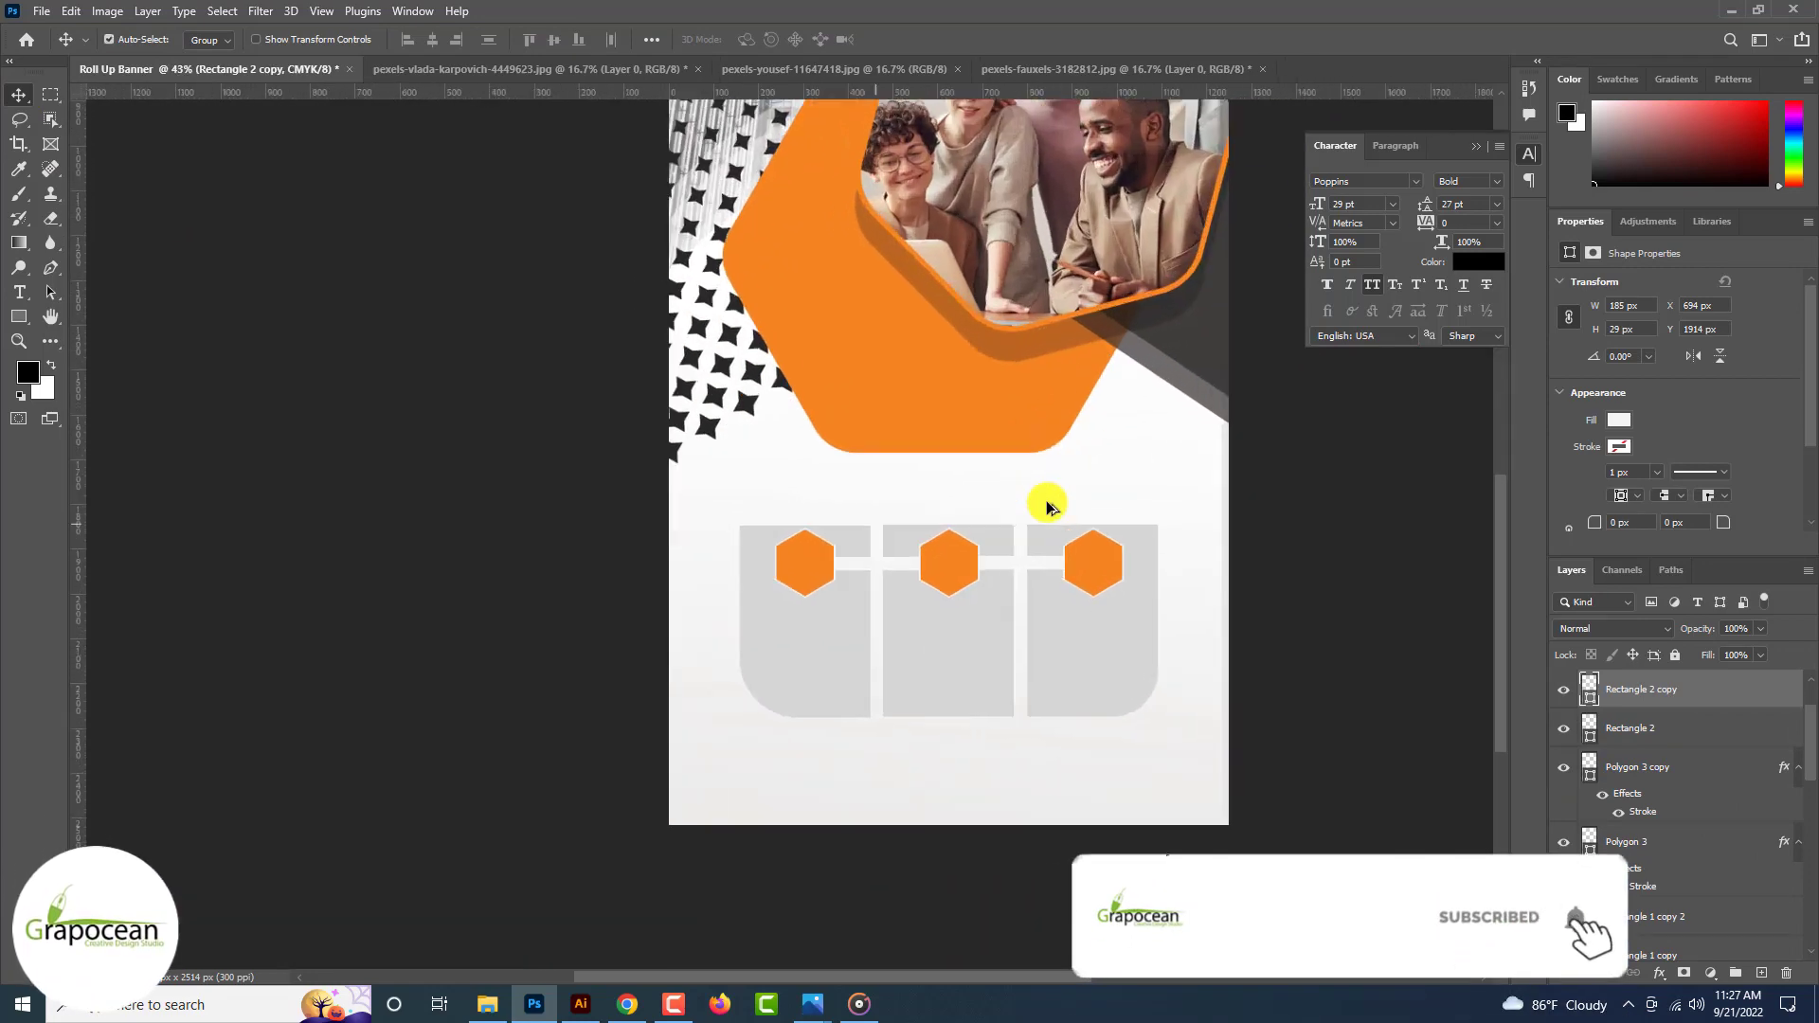
Step: Open the rocket launch, pie chart planning and economic downturn icon PNGs from the Downloads folder
{"action": "left_click", "coordinate": [41, 11]}
{"action": "left_click", "coordinate": [47, 44]}
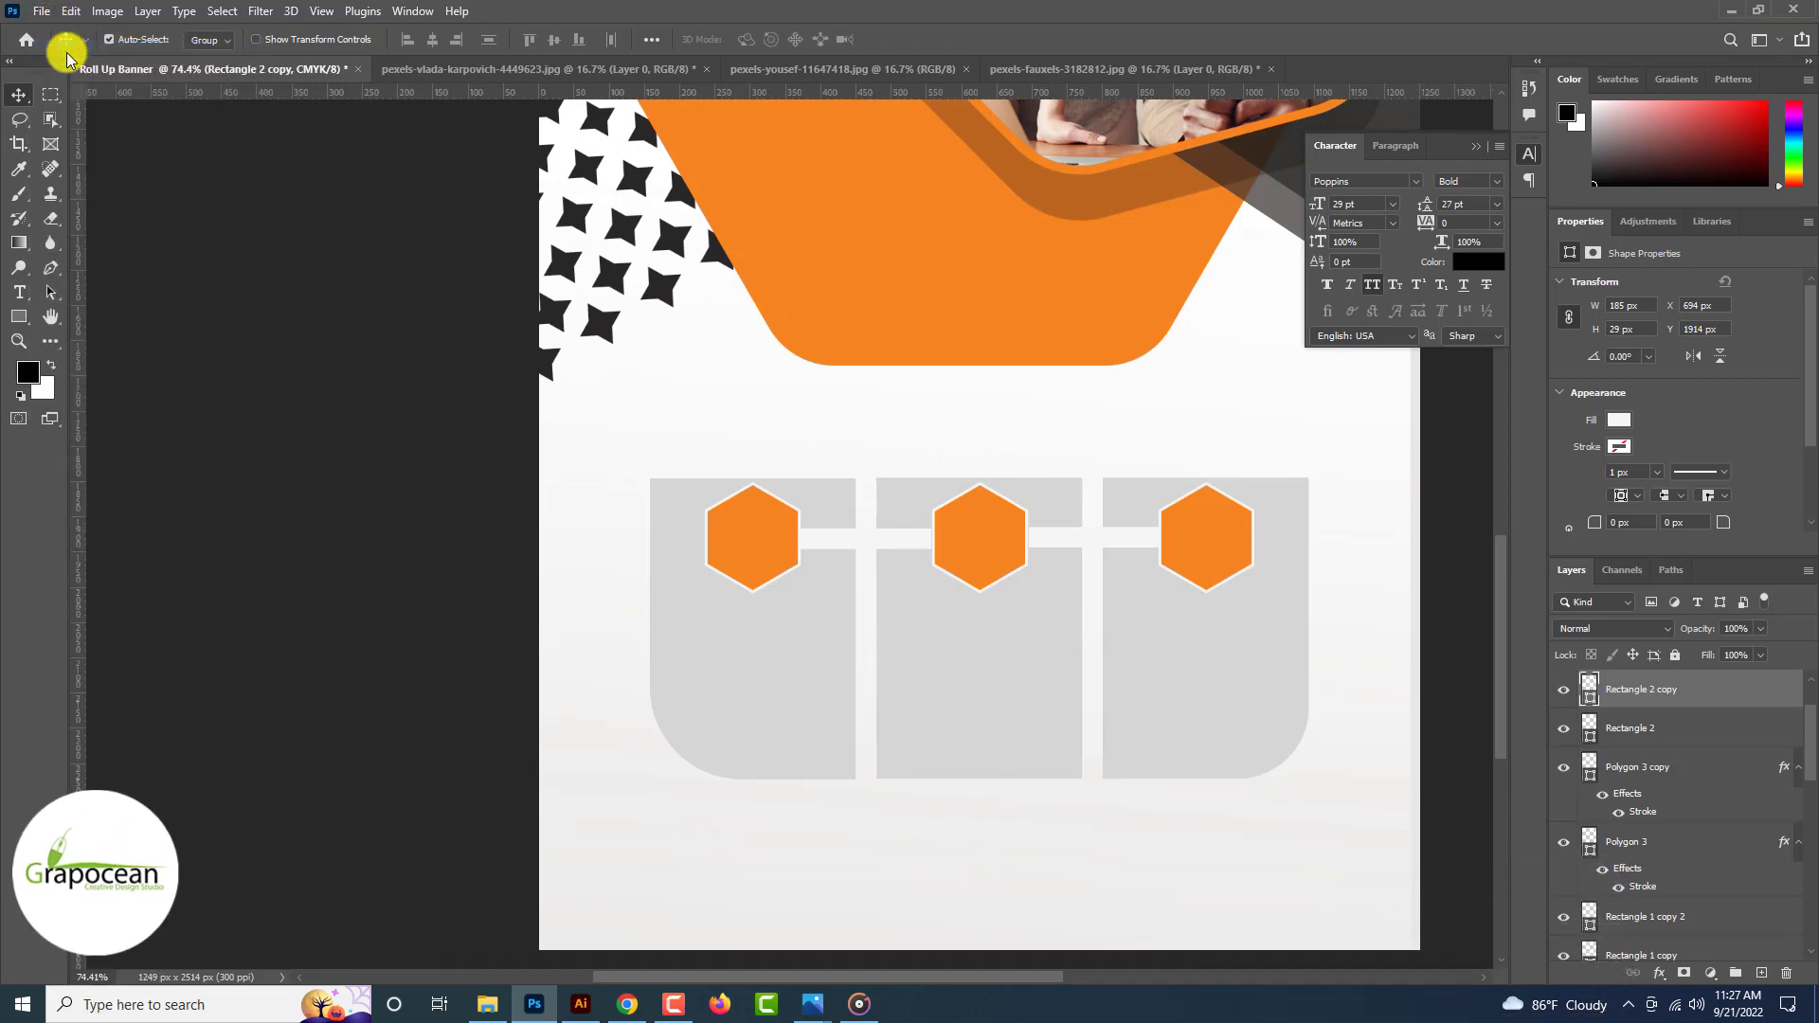
{"action": "left_click", "coordinate": [147, 360]}
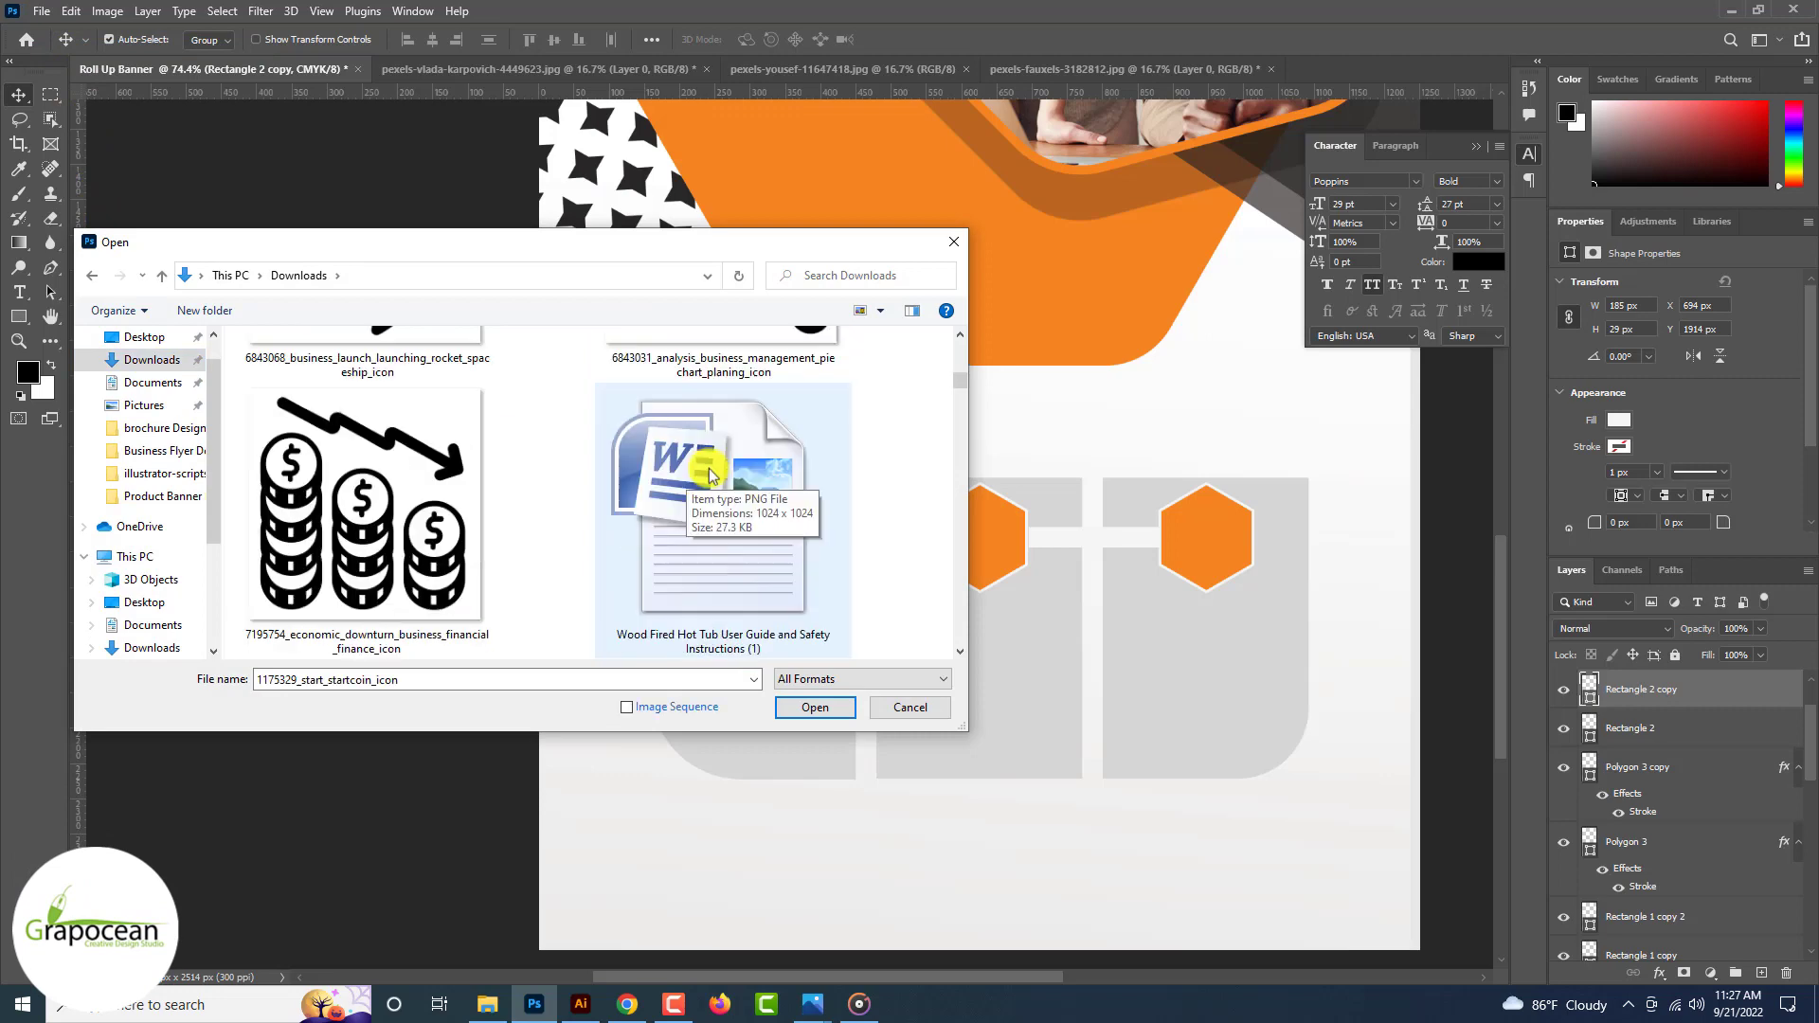
{"action": "left_click", "coordinate": [725, 477]}
{"action": "left_click", "coordinate": [366, 474], "text": "ctrl"}
{"action": "scroll", "coordinate": [398, 531], "scroll_direction": "down", "scroll_amount": 3}
{"action": "left_click", "coordinate": [446, 572], "text": "ctrl"}
{"action": "left_click", "coordinate": [819, 708]}
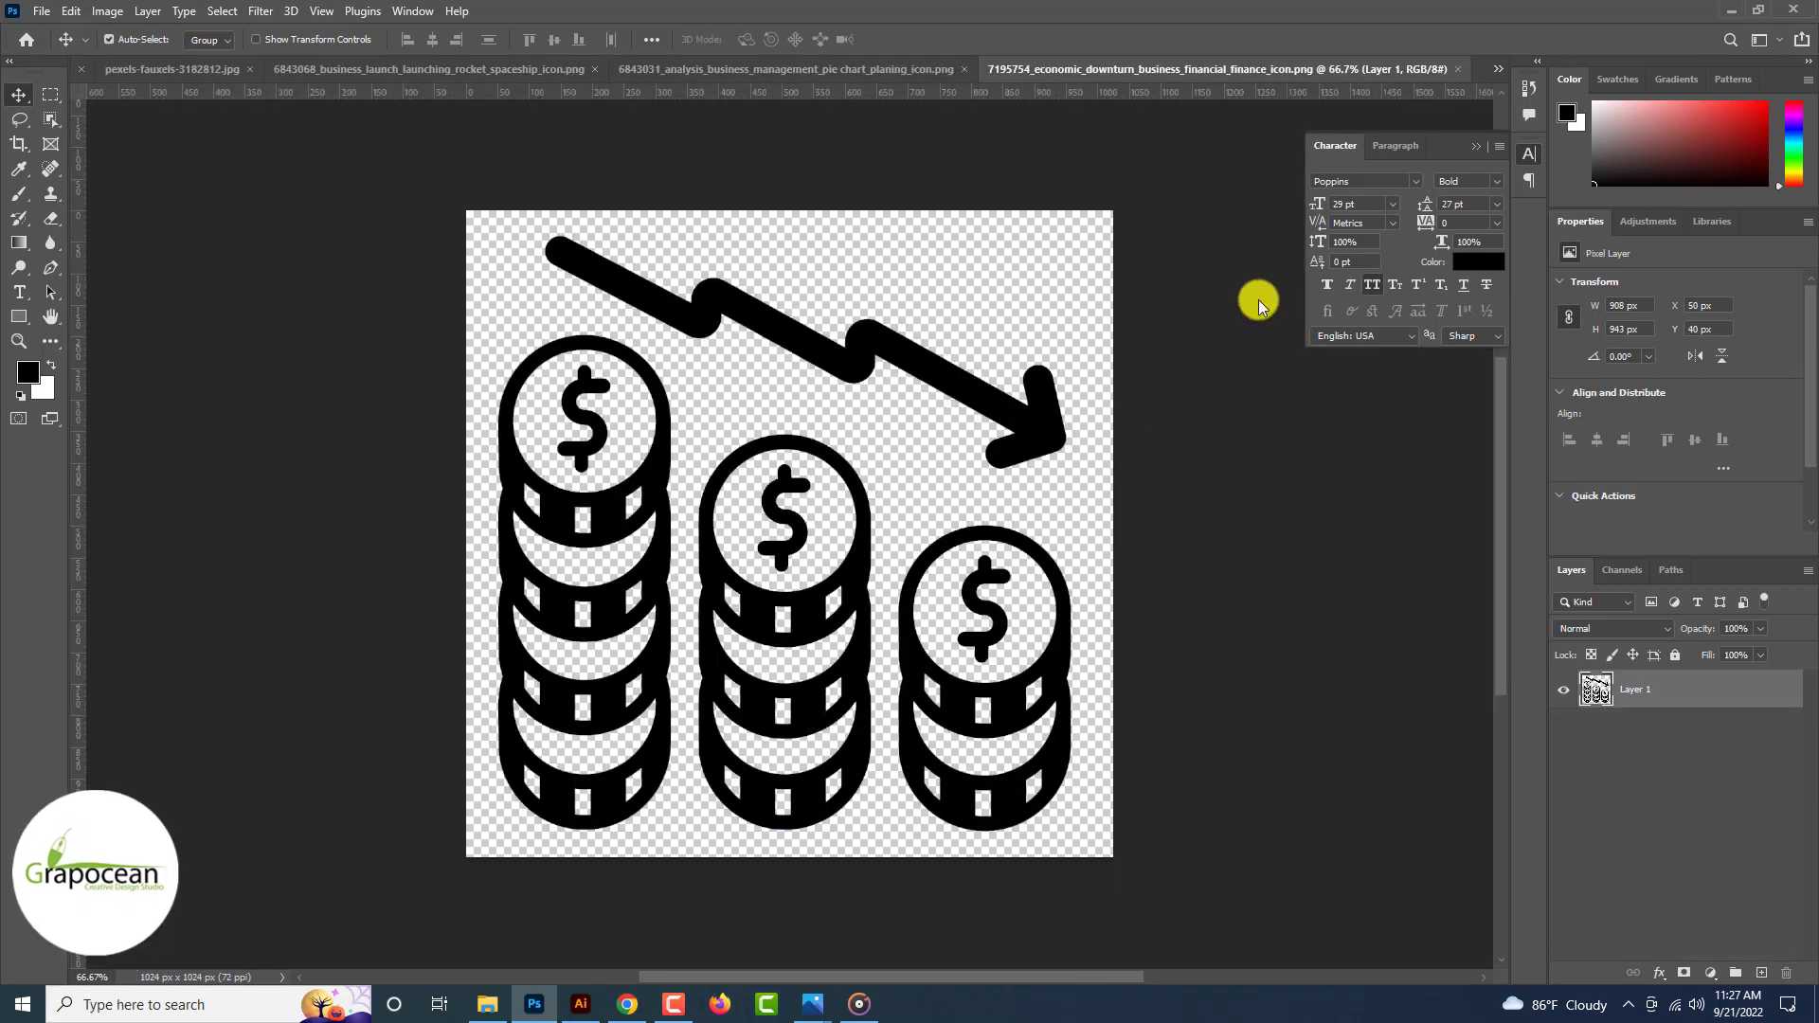
Step: Bring the economic downturn icon into the Roll Up Banner document, scaled to about 71 × 73 px inside the left orange hexagon
{"action": "left_click", "coordinate": [1485, 72]}
{"action": "left_click", "coordinate": [1279, 76]}
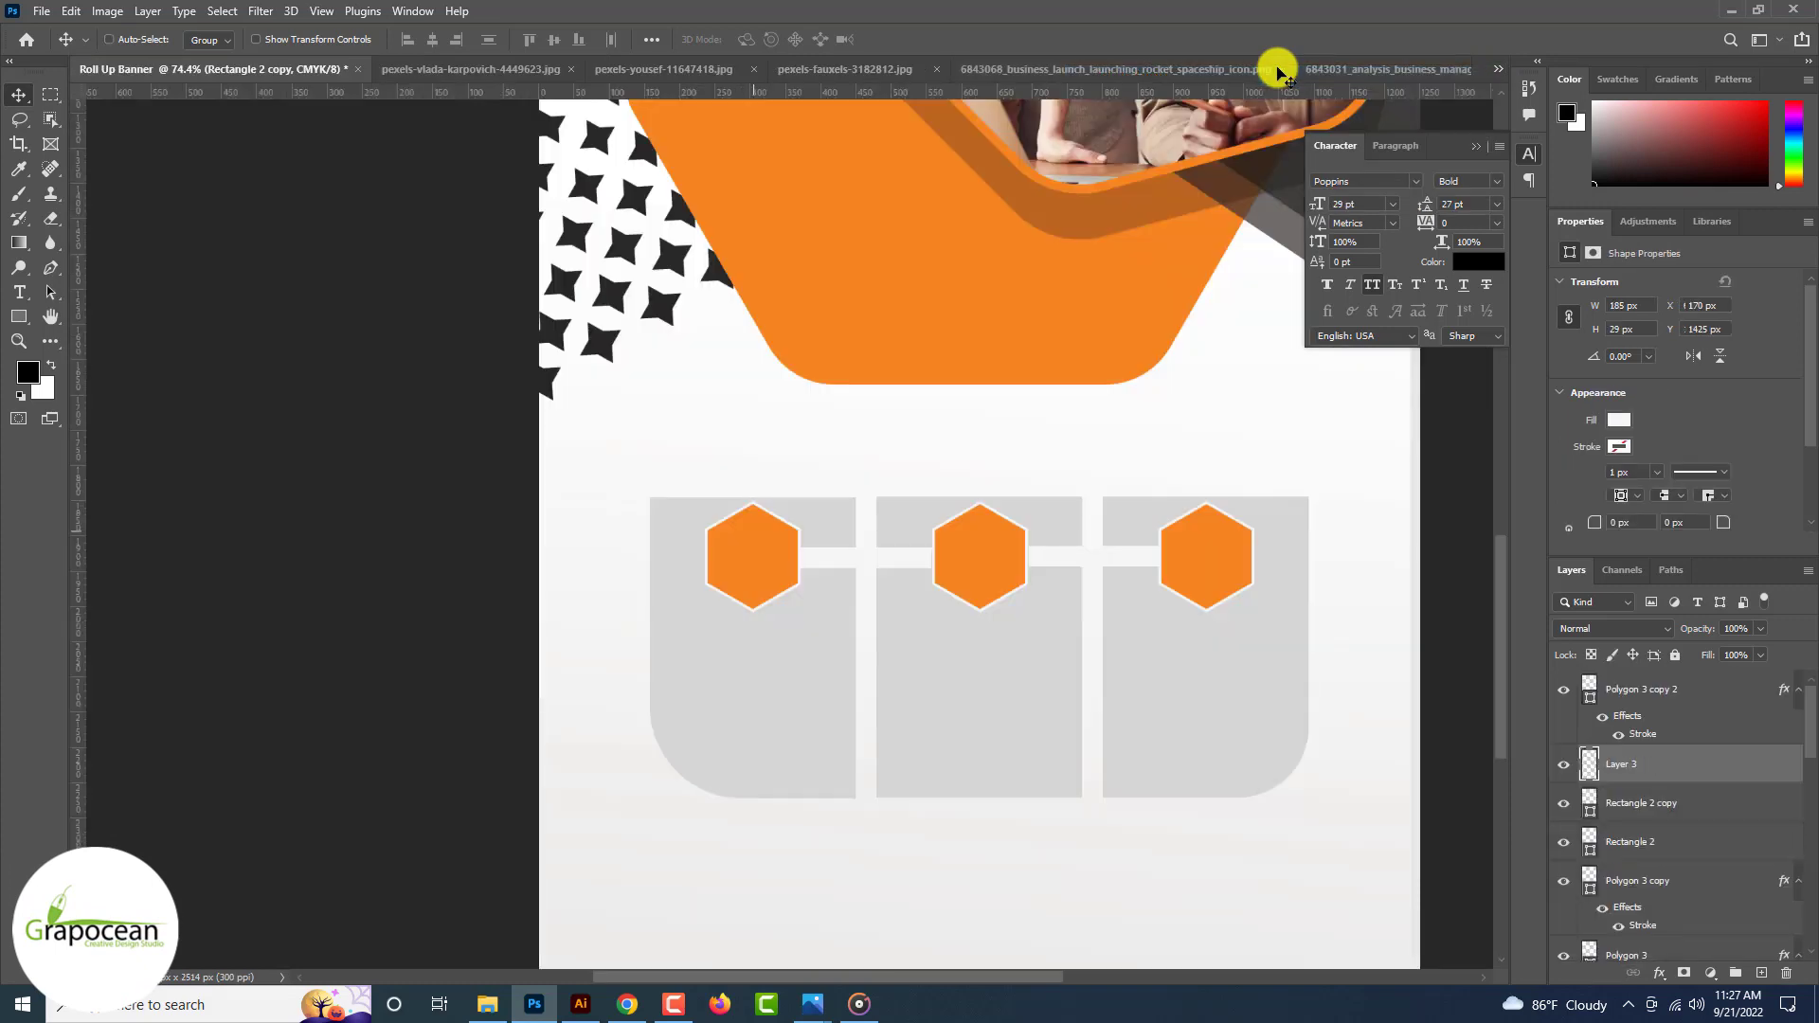
{"action": "key", "text": "ctrl+t"}
{"action": "left_click_drag", "start_coordinate": [1283, 862], "coordinate": [901, 666]}
{"action": "scroll", "coordinate": [966, 559], "scroll_direction": "up", "scroll_amount": 3}
{"action": "left_click_drag", "start_coordinate": [975, 569], "coordinate": [595, 638]}
{"action": "left_click", "coordinate": [937, 39]}
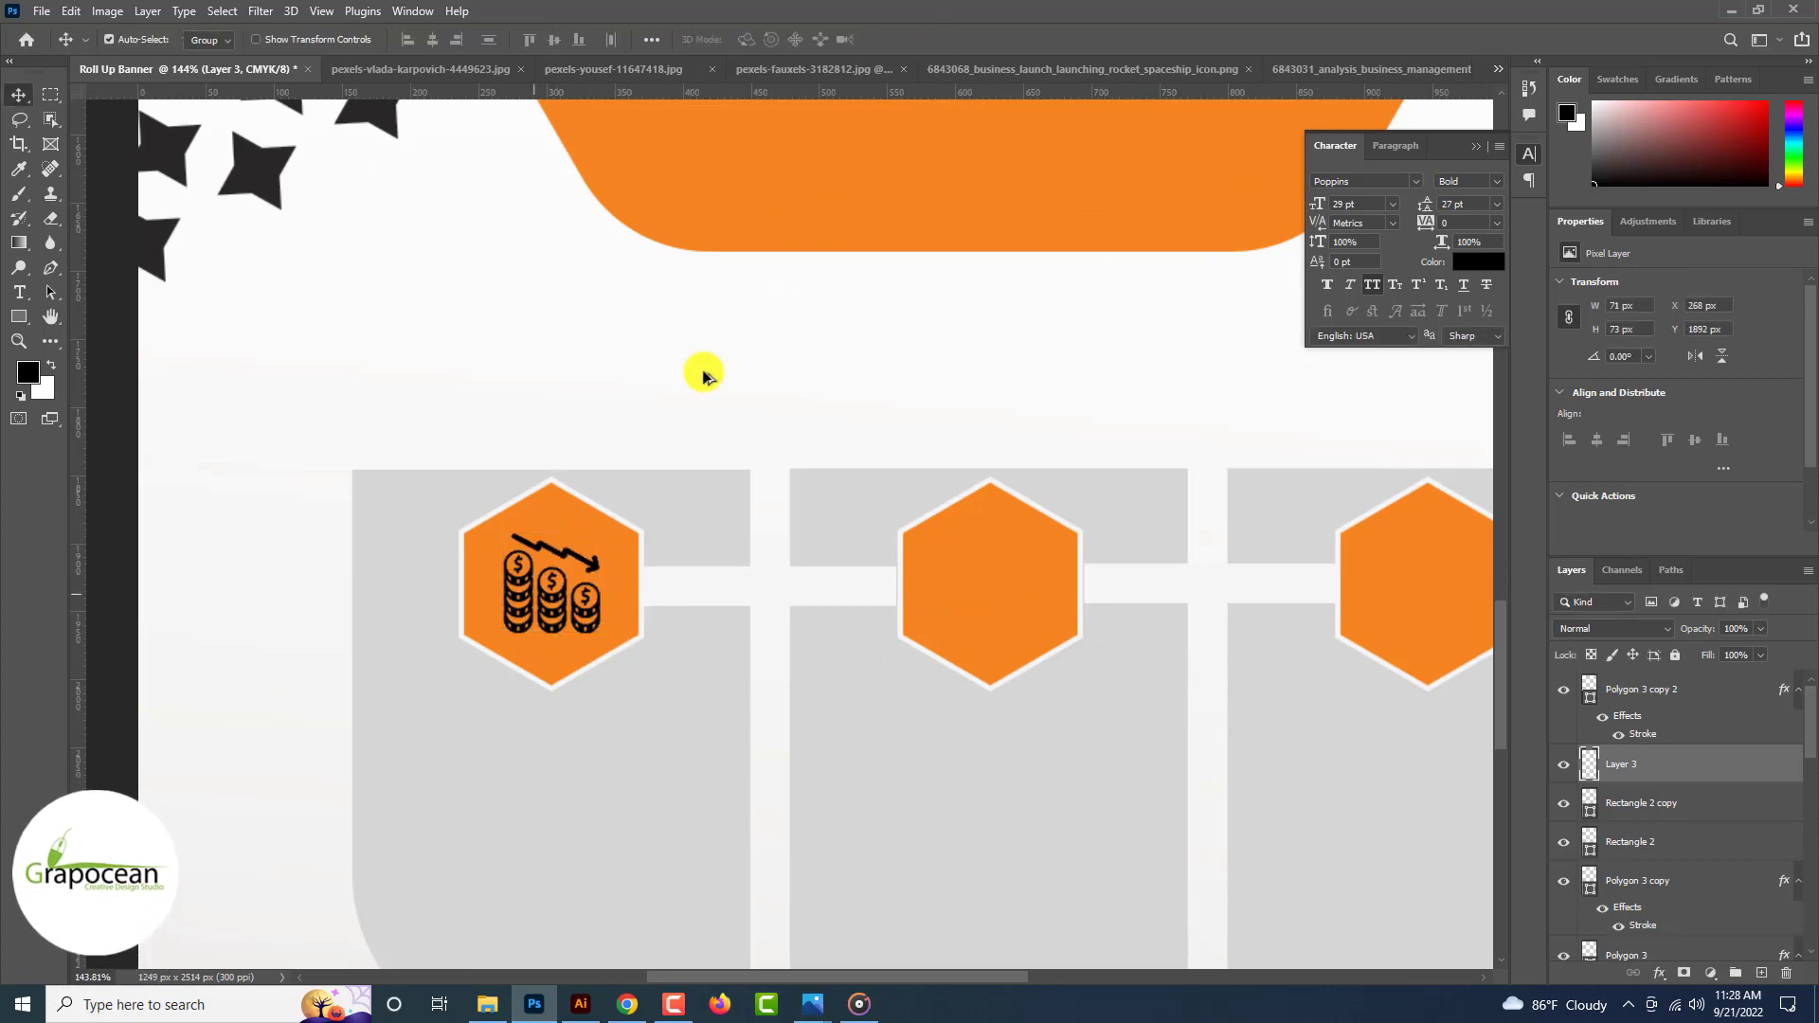
Step: Centre the coin-stack icon vertically within the left orange hexagon
{"action": "scroll", "coordinate": [512, 580], "scroll_direction": "up", "scroll_amount": 2}
{"action": "left_click", "coordinate": [512, 580]}
{"action": "left_click", "coordinate": [583, 567]}
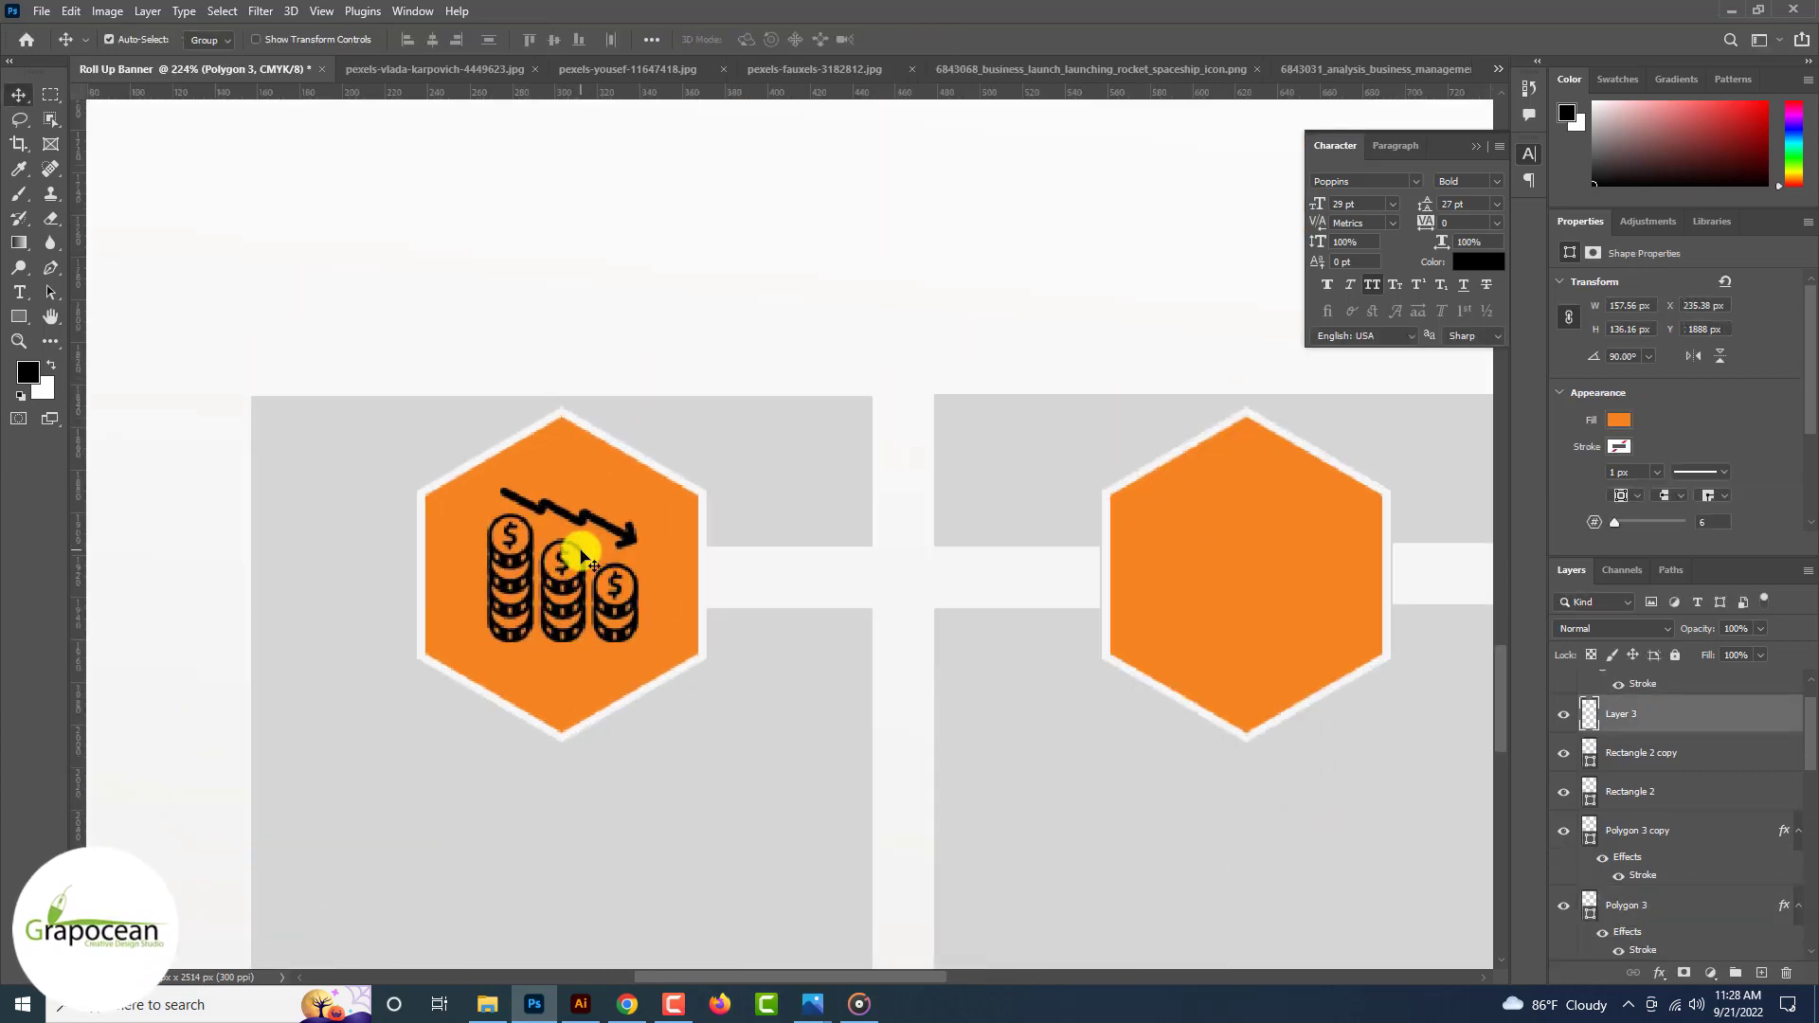
{"action": "scroll", "coordinate": [580, 549], "scroll_direction": "down", "scroll_amount": 6}
{"action": "scroll", "coordinate": [786, 592], "scroll_direction": "up", "scroll_amount": 3}
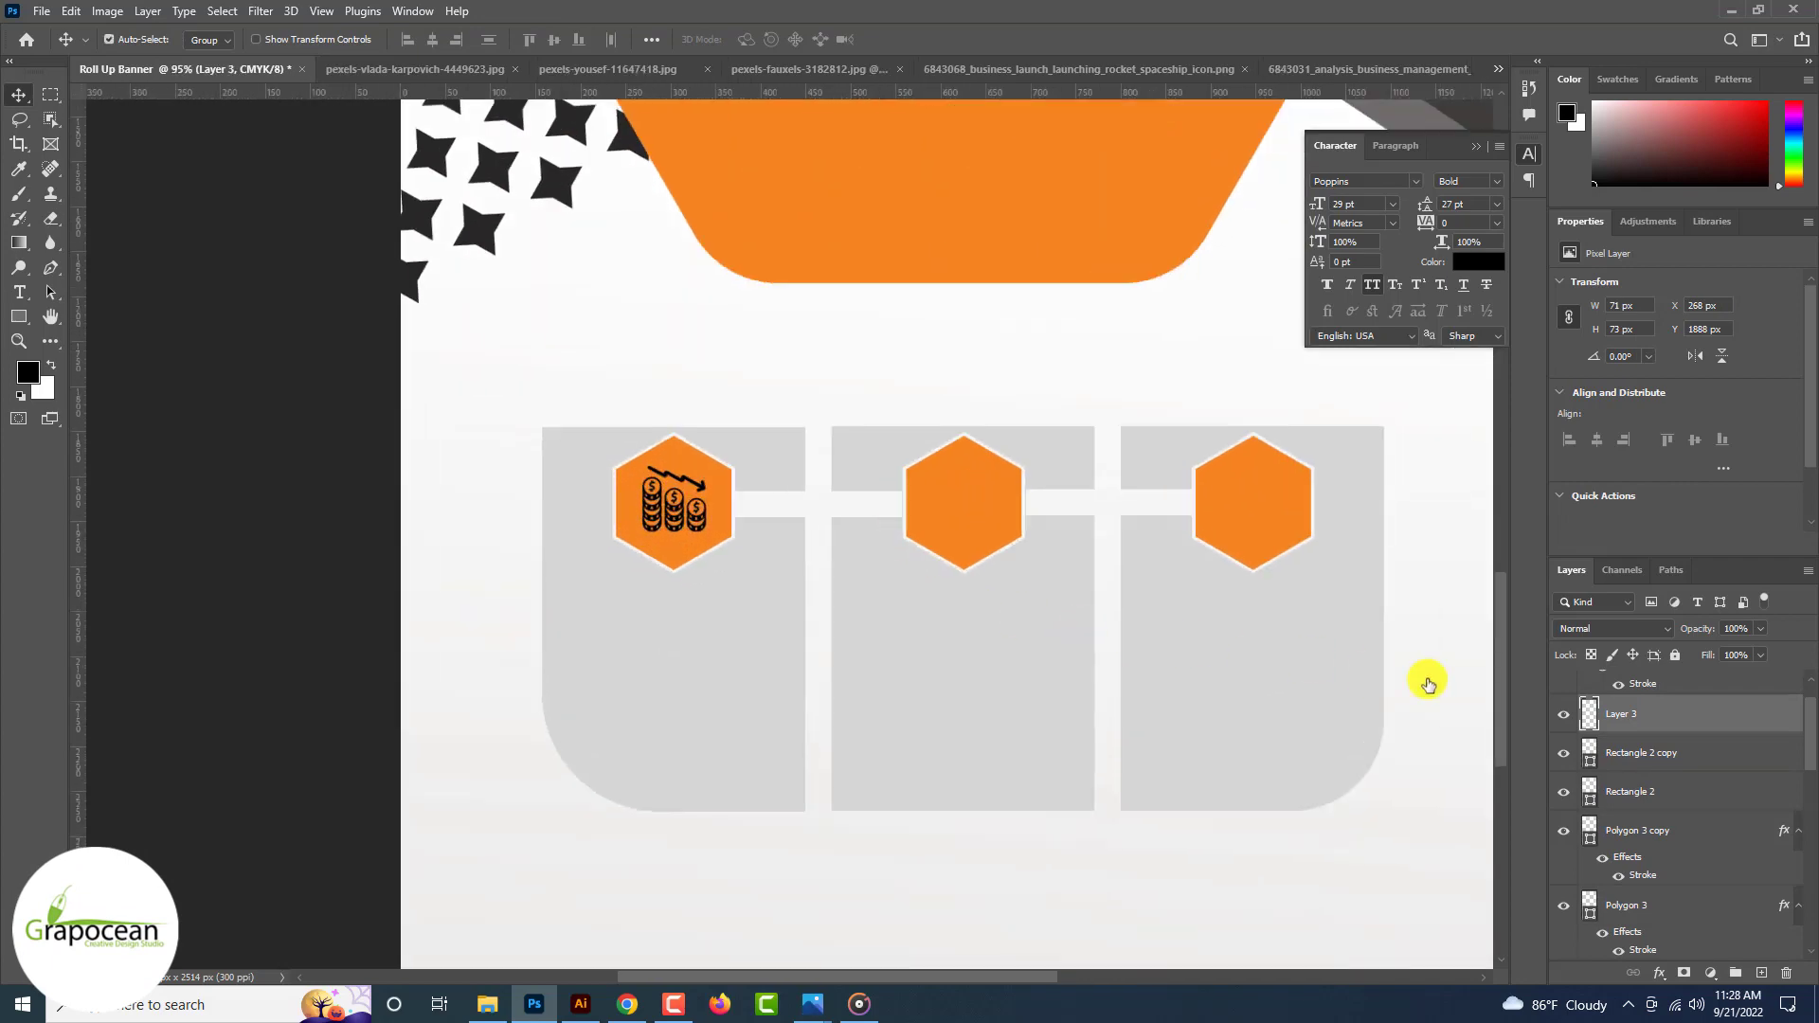
Step: Apply a white Color Overlay at 100% opacity to the coin-stack icon in the left orange hexagon
{"action": "right_click", "coordinate": [1692, 719]}
{"action": "left_click", "coordinate": [1564, 179]}
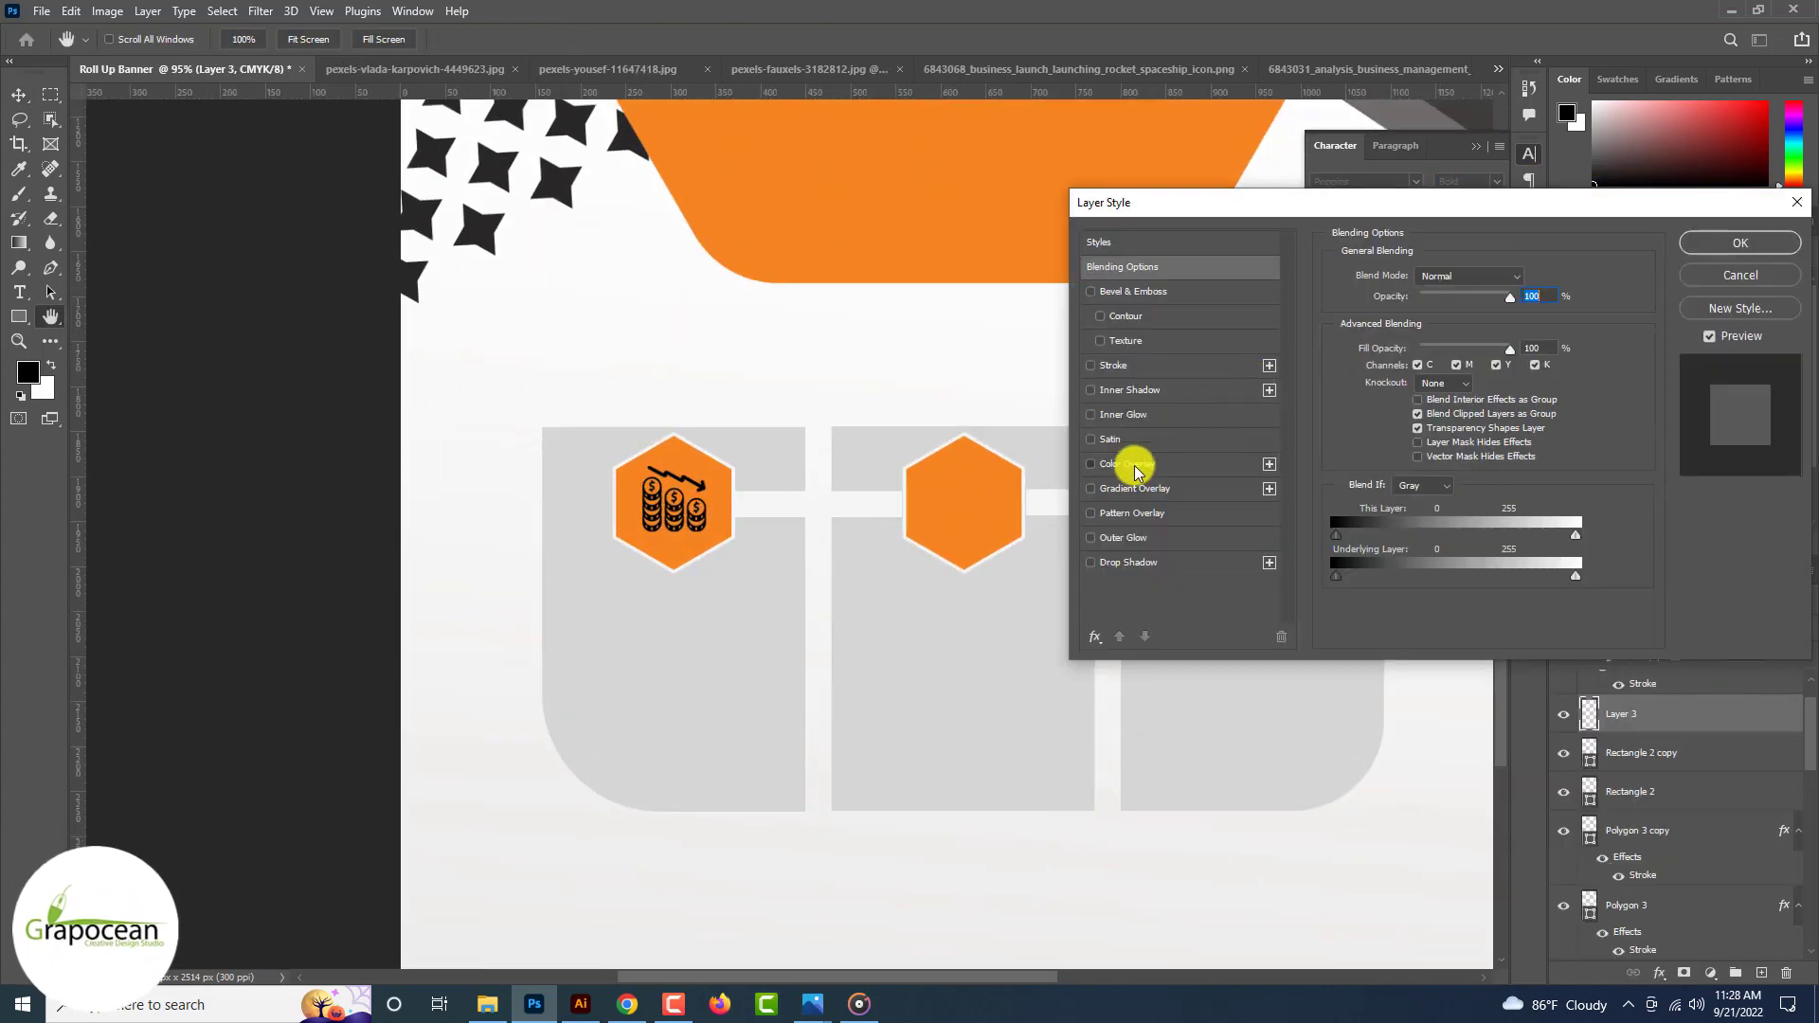
{"action": "left_click", "coordinate": [1133, 463]}
{"action": "left_click", "coordinate": [1529, 278]}
{"action": "left_click", "coordinate": [670, 663]}
{"action": "left_click_drag", "start_coordinate": [1158, 821], "coordinate": [1099, 866]}
{"action": "left_click_drag", "start_coordinate": [1366, 653], "coordinate": [1381, 568]}
{"action": "left_click", "coordinate": [1535, 610]}
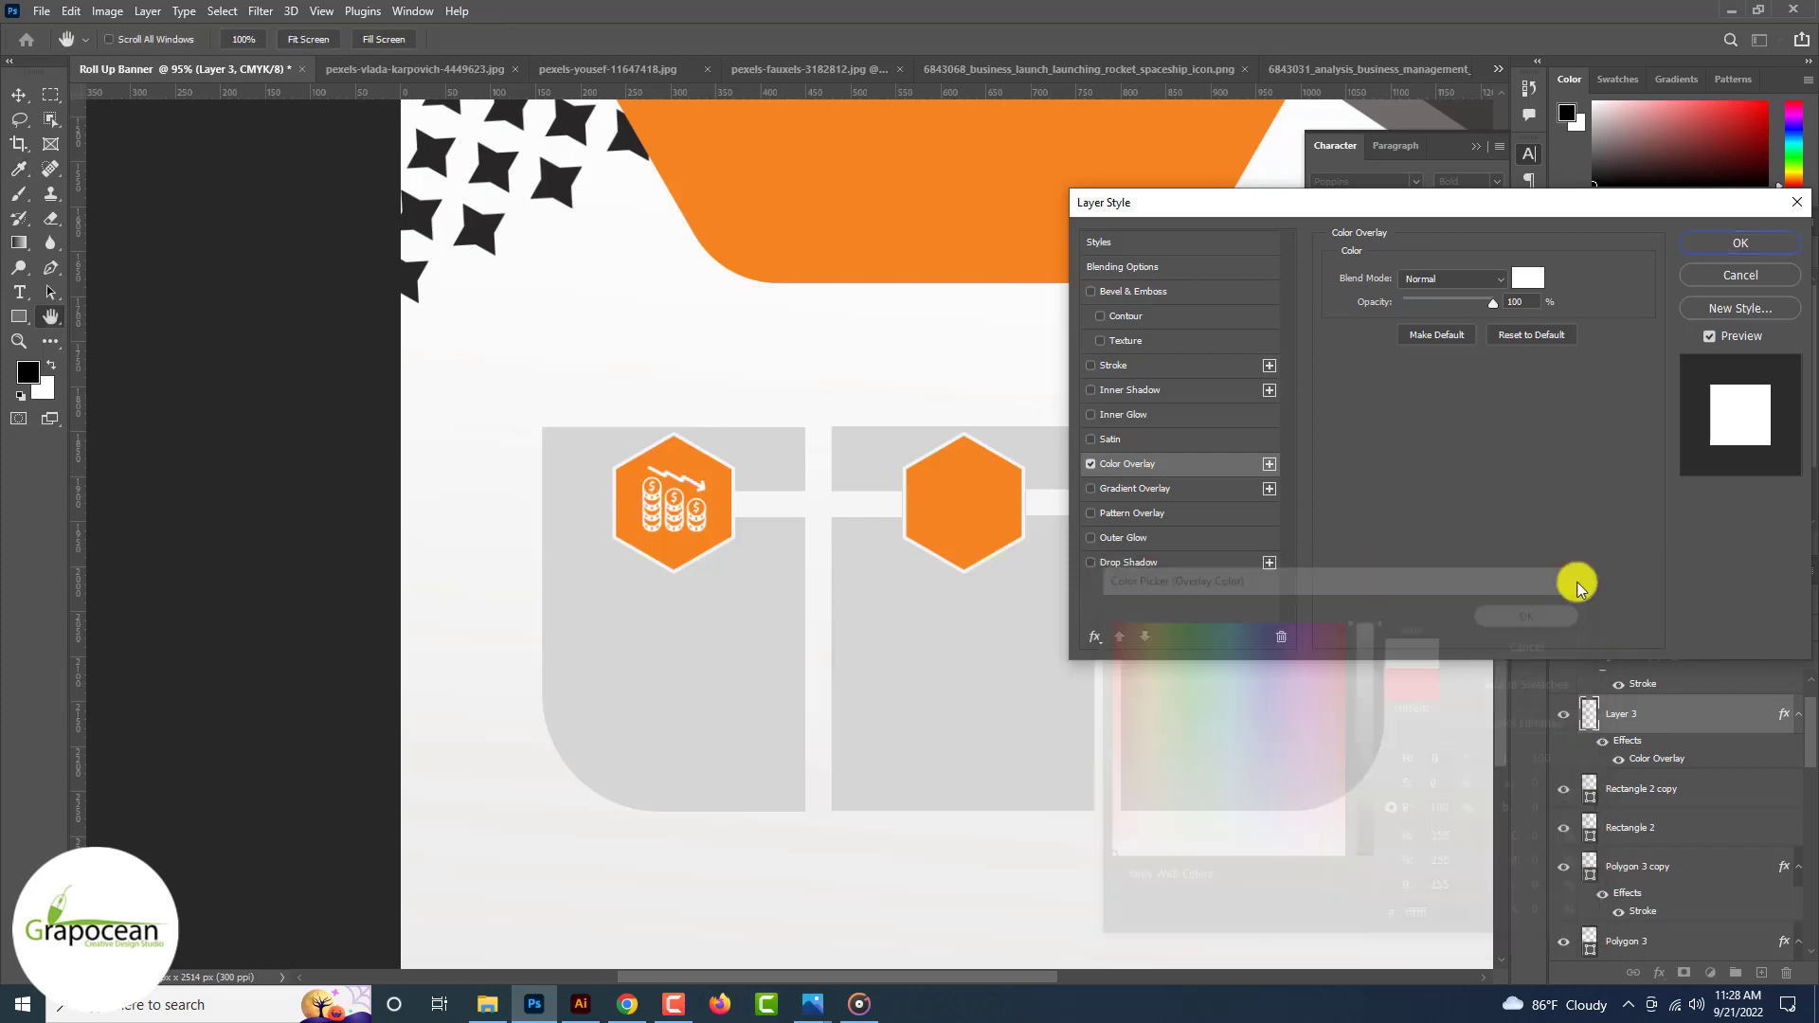
{"action": "left_click", "coordinate": [1764, 243]}
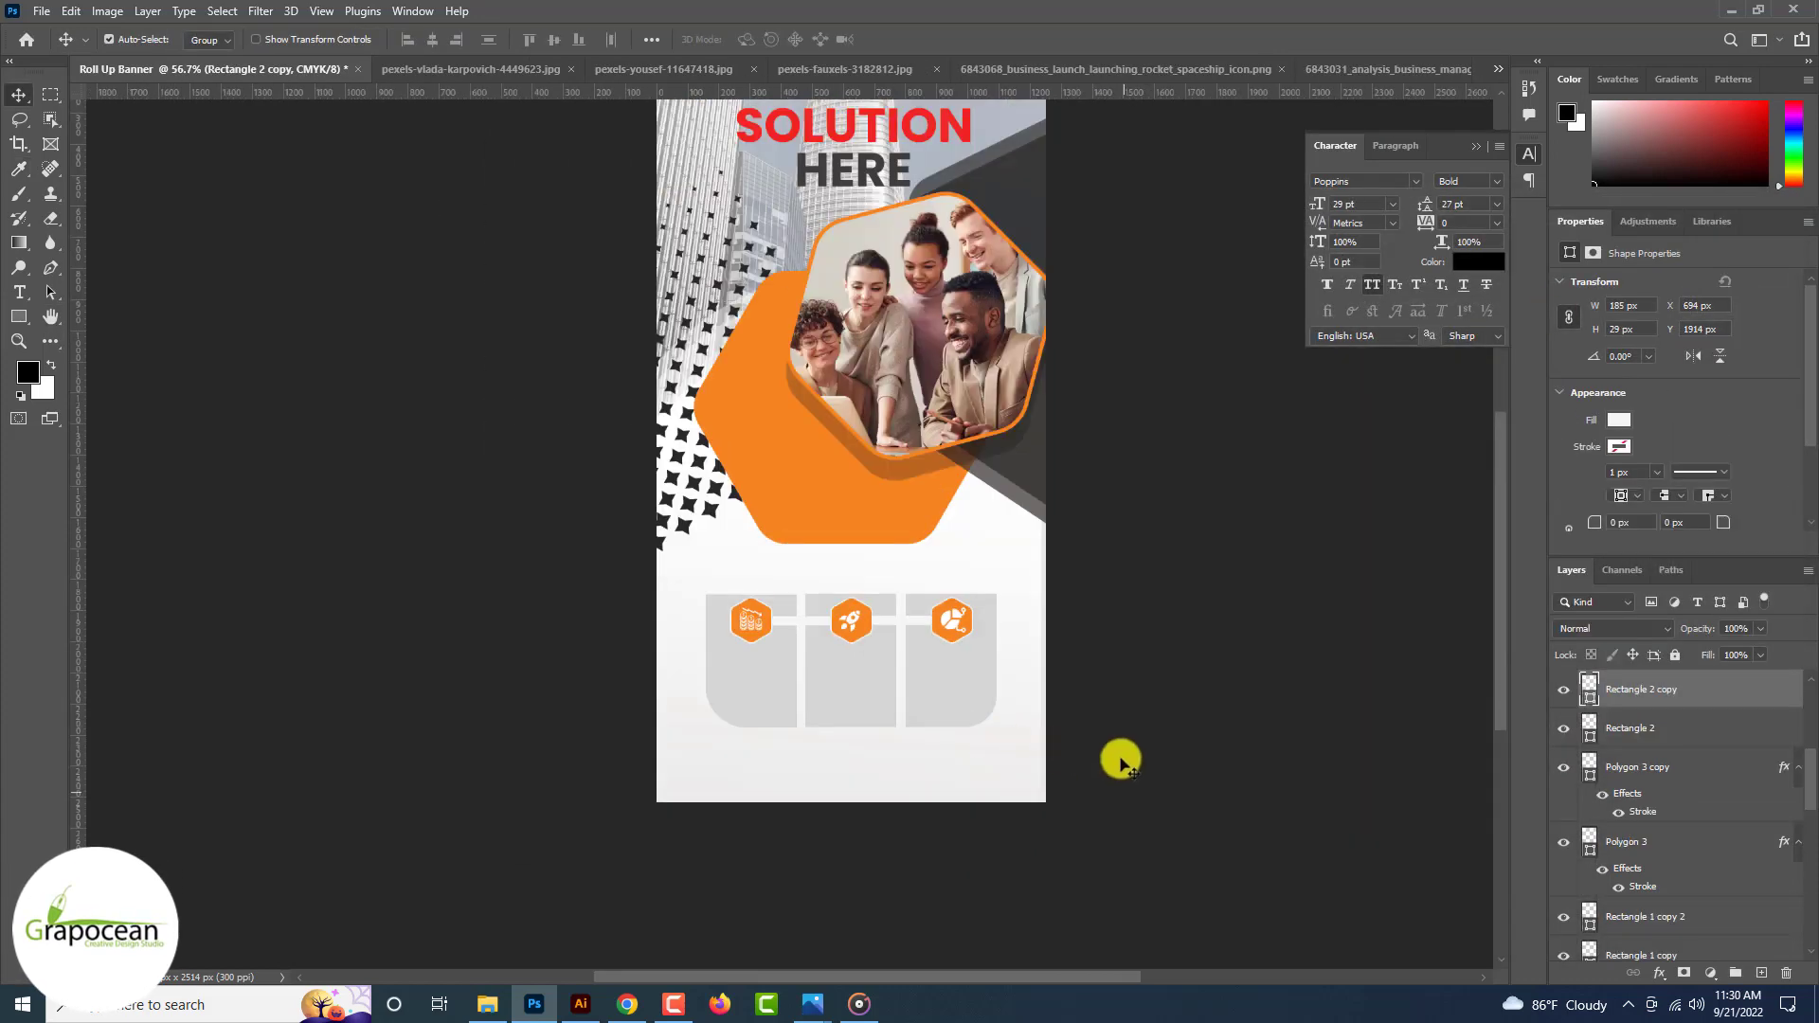
Step: Add the centred two-line text "SMART REVENUE" below the left hexagon, with "REVENUE" on the second line
{"action": "scroll", "coordinate": [1117, 759], "scroll_direction": "up", "scroll_amount": 4}
{"action": "scroll", "coordinate": [919, 664], "scroll_direction": "up", "scroll_amount": 2}
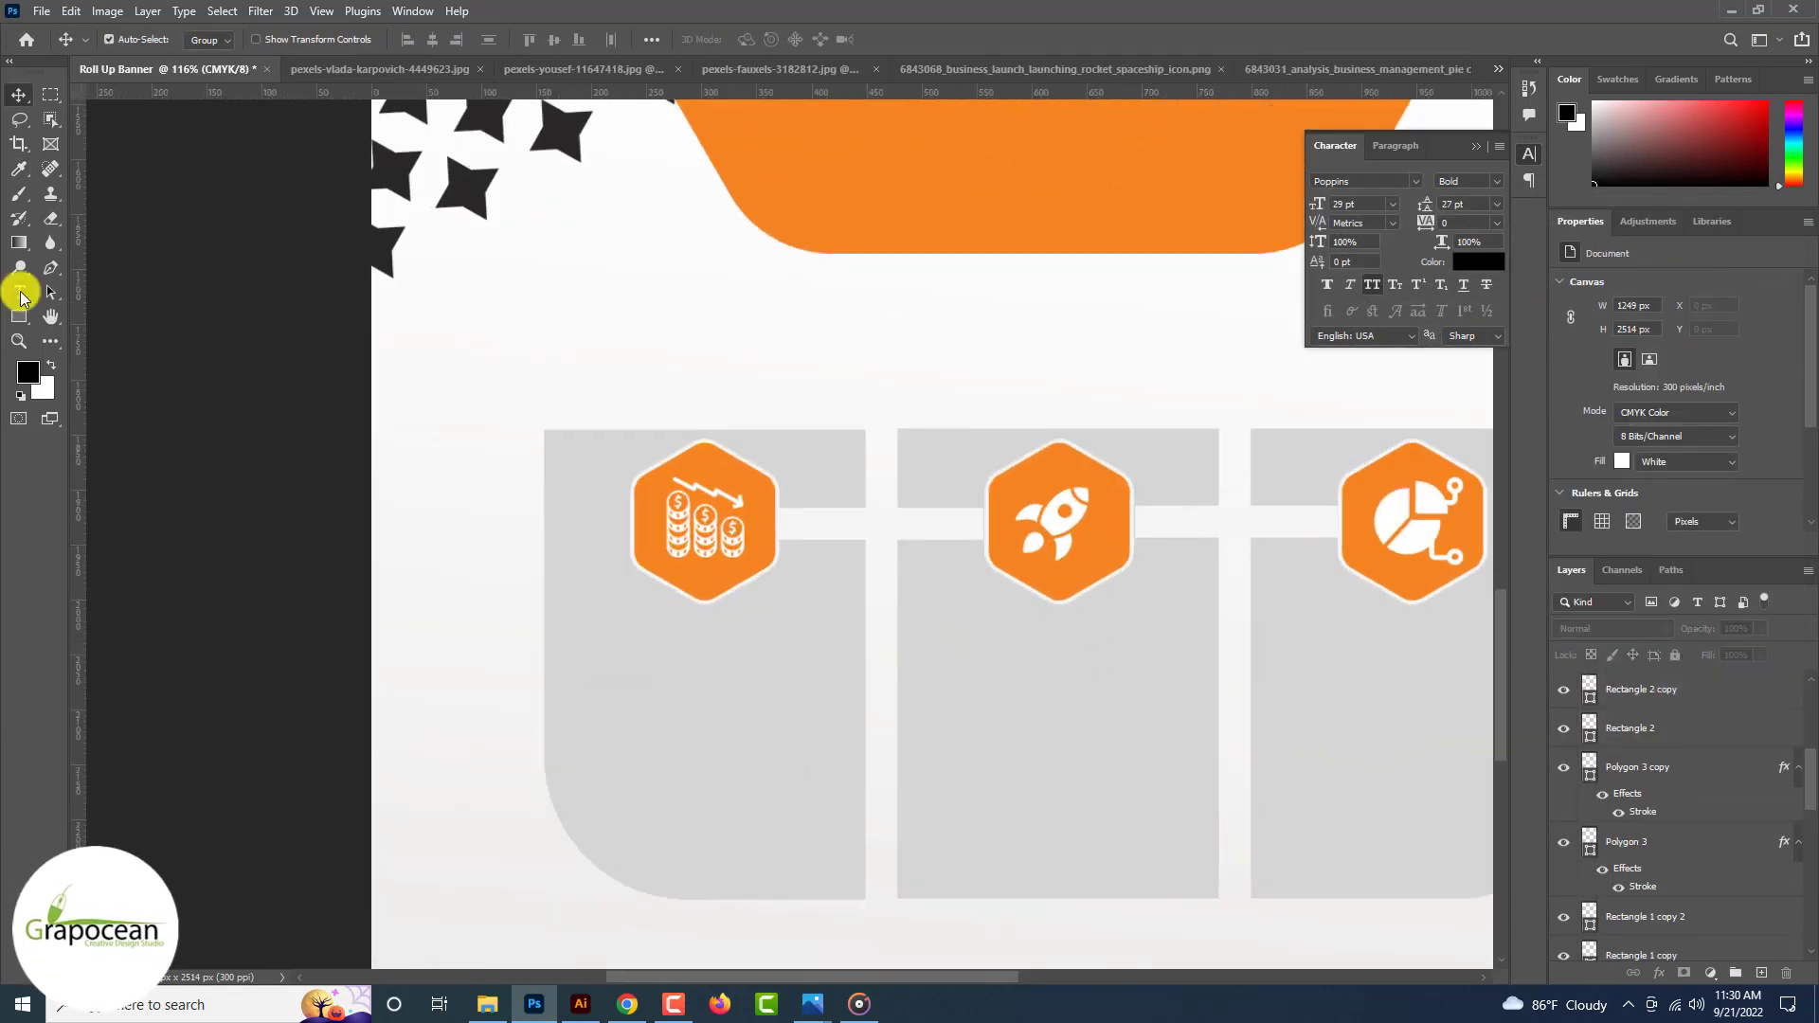
{"action": "left_click", "coordinate": [20, 292]}
{"action": "scroll", "coordinate": [650, 661], "scroll_direction": "up", "scroll_amount": 2}
{"action": "left_click", "coordinate": [650, 661]}
{"action": "key", "text": "BackSpace"}
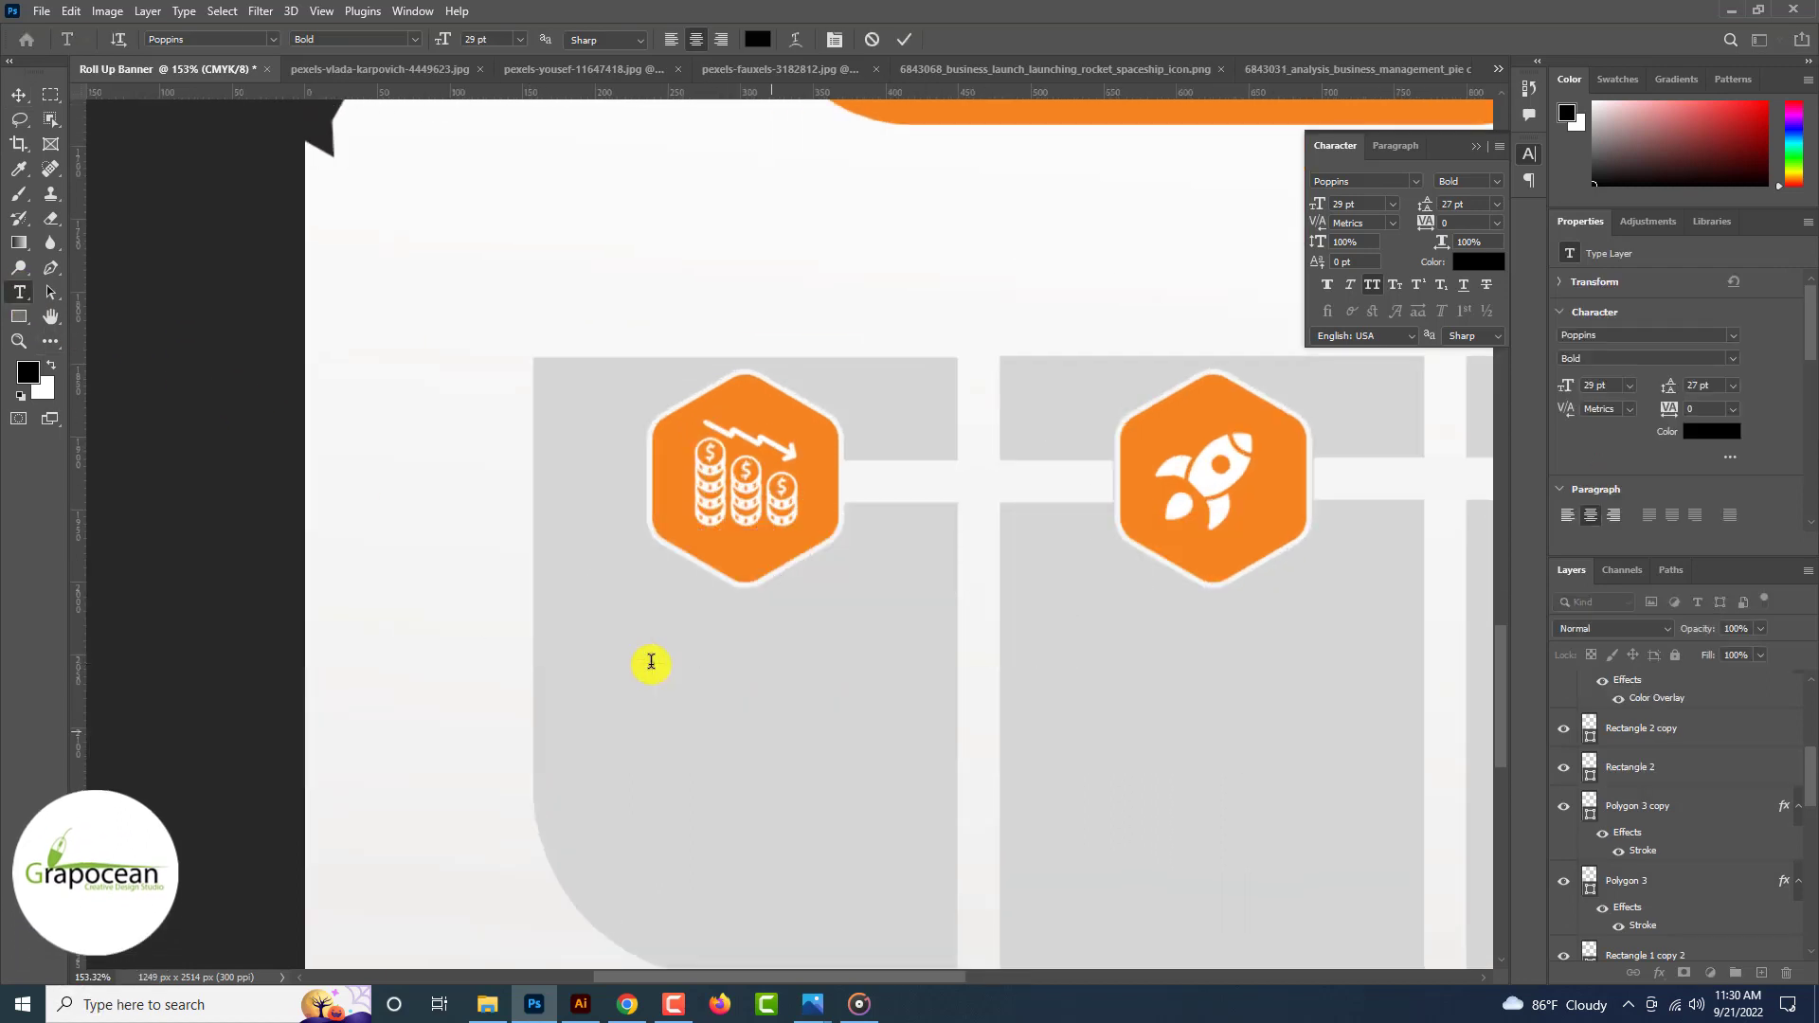
{"action": "type", "text": "SMAR"}
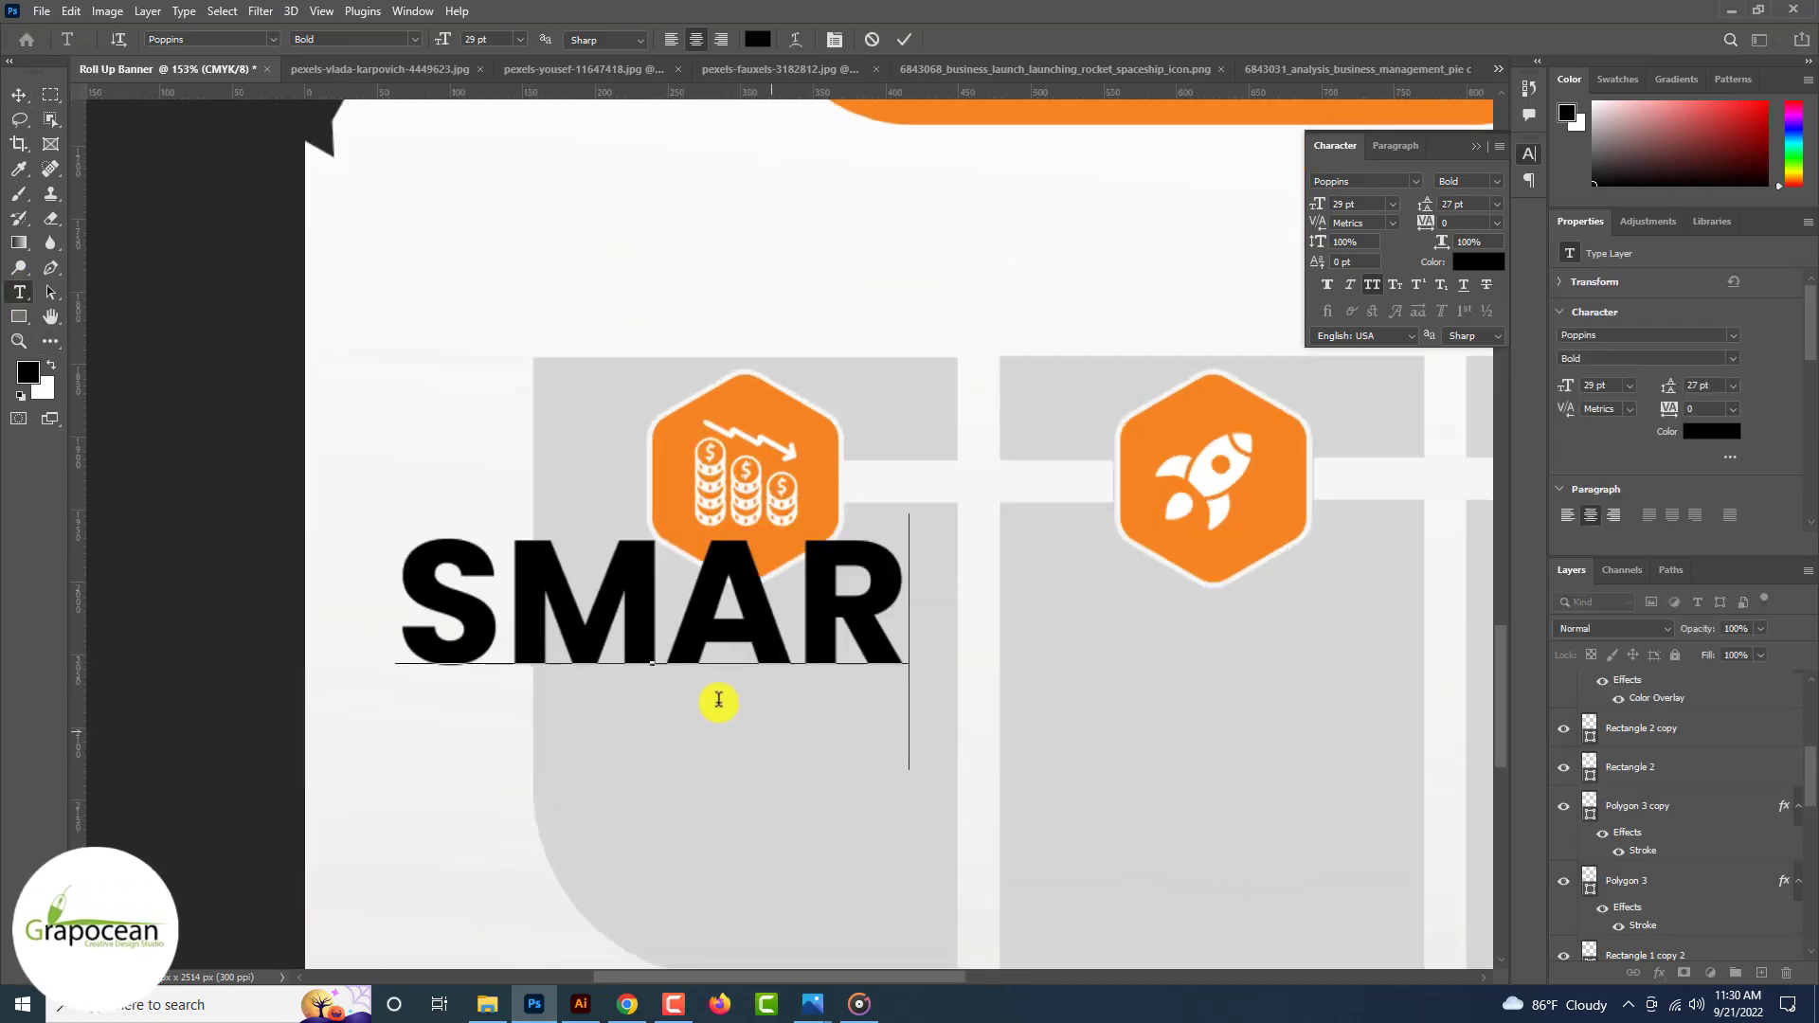
{"action": "type", "text": "T REVENUE"}
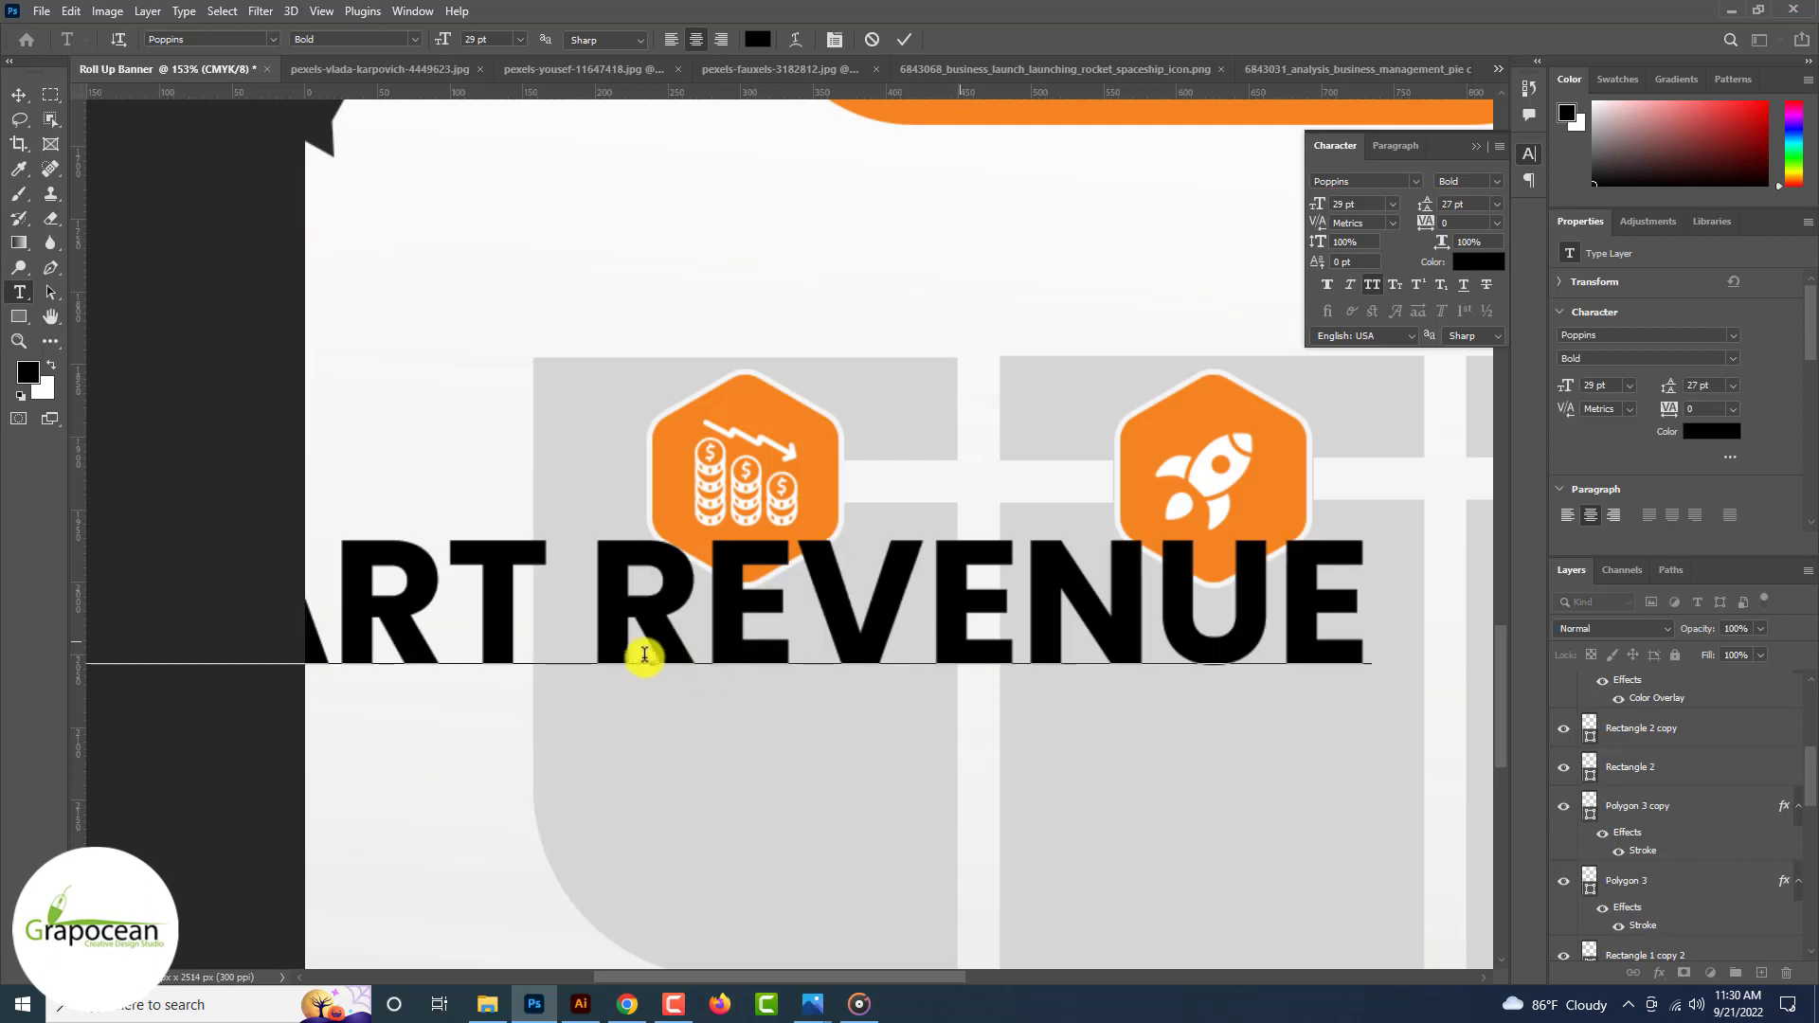
{"action": "left_click", "coordinate": [577, 644]}
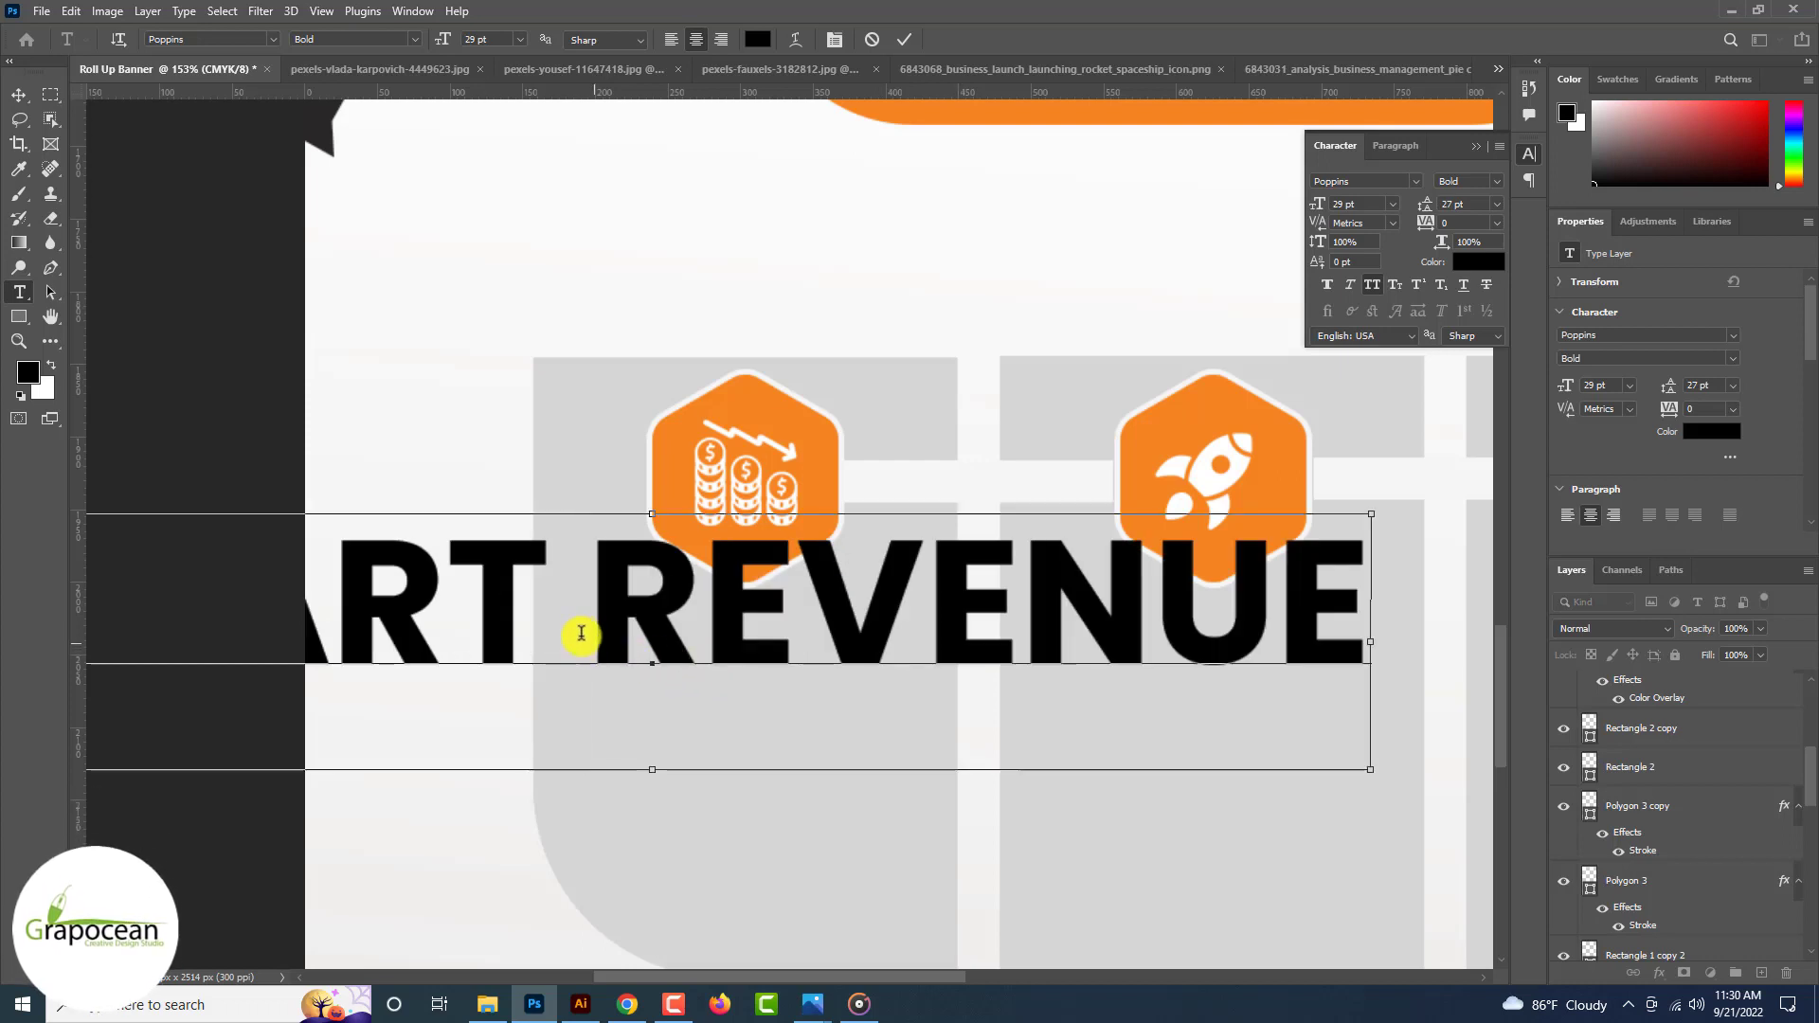
{"action": "key", "text": "Return"}
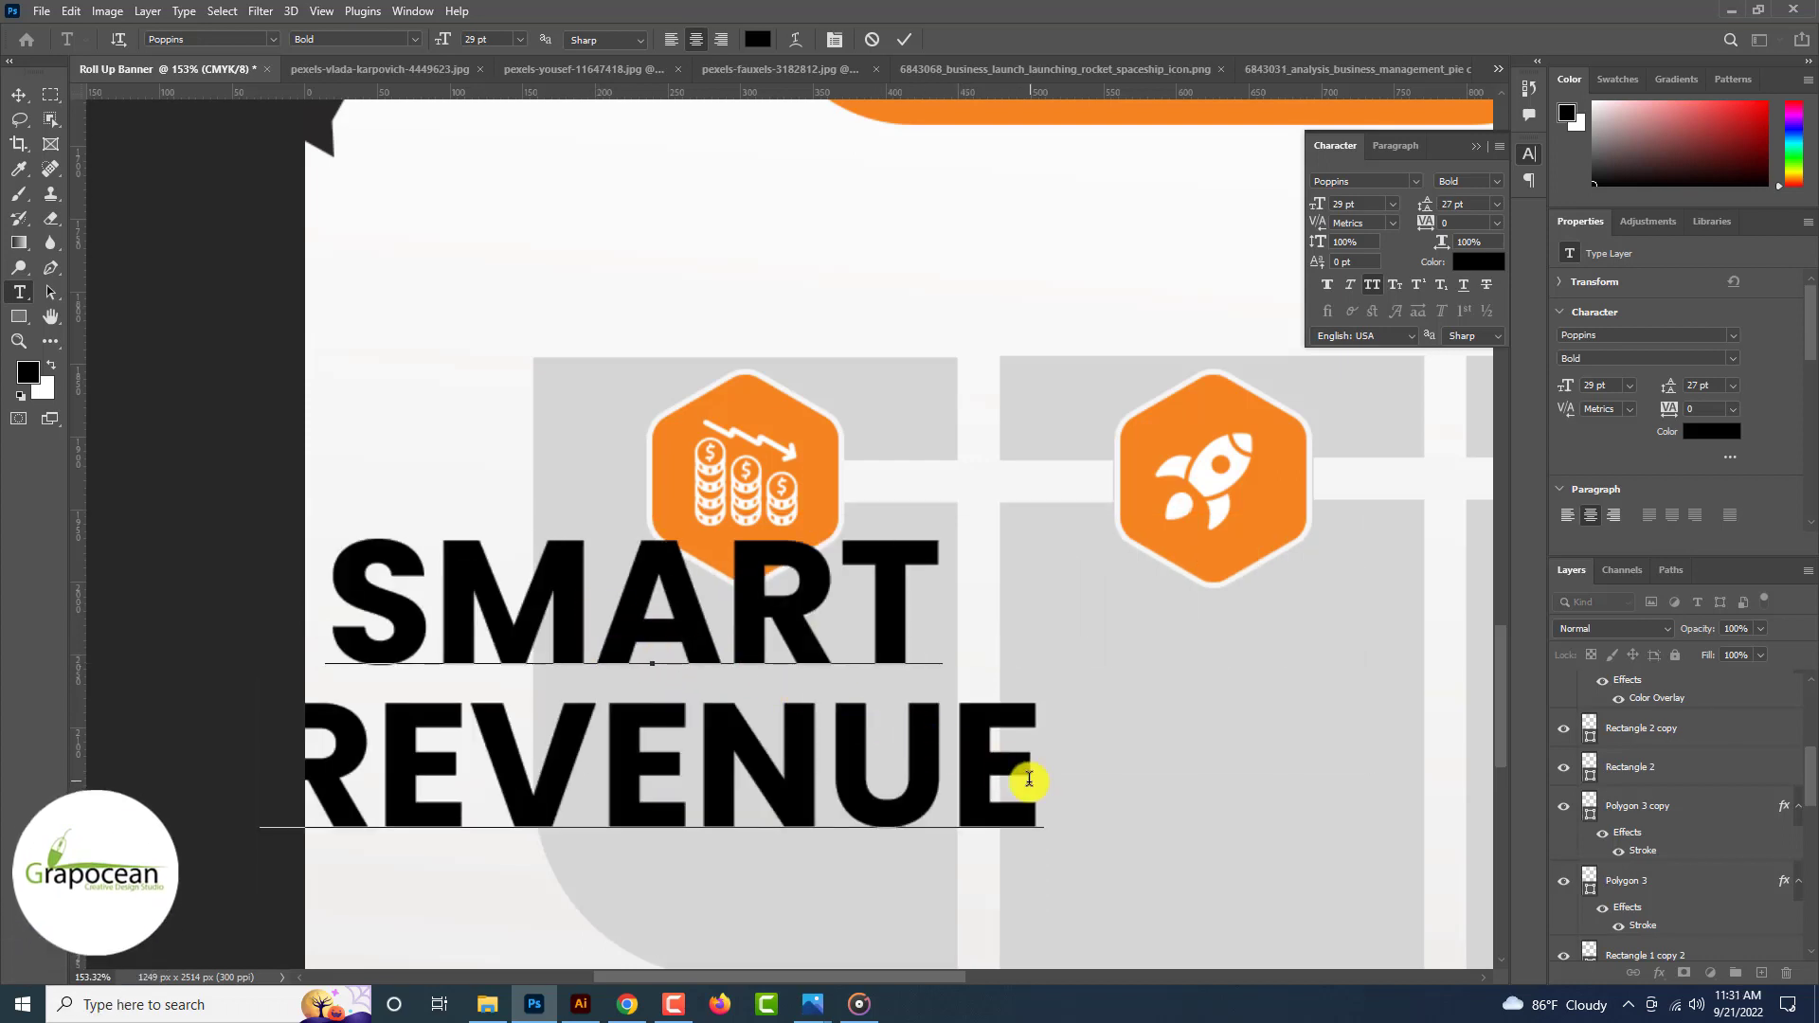
Step: Set the whole "SMART REVENUE" text to 10 pt size with 10 pt leading
{"action": "left_click_drag", "start_coordinate": [1027, 771], "coordinate": [123, 532]}
{"action": "left_click_drag", "start_coordinate": [443, 42], "coordinate": [425, 47]}
{"action": "key", "text": "alt+Up"}
{"action": "key", "text": "alt+Up"}
{"action": "key", "text": "alt+Up"}
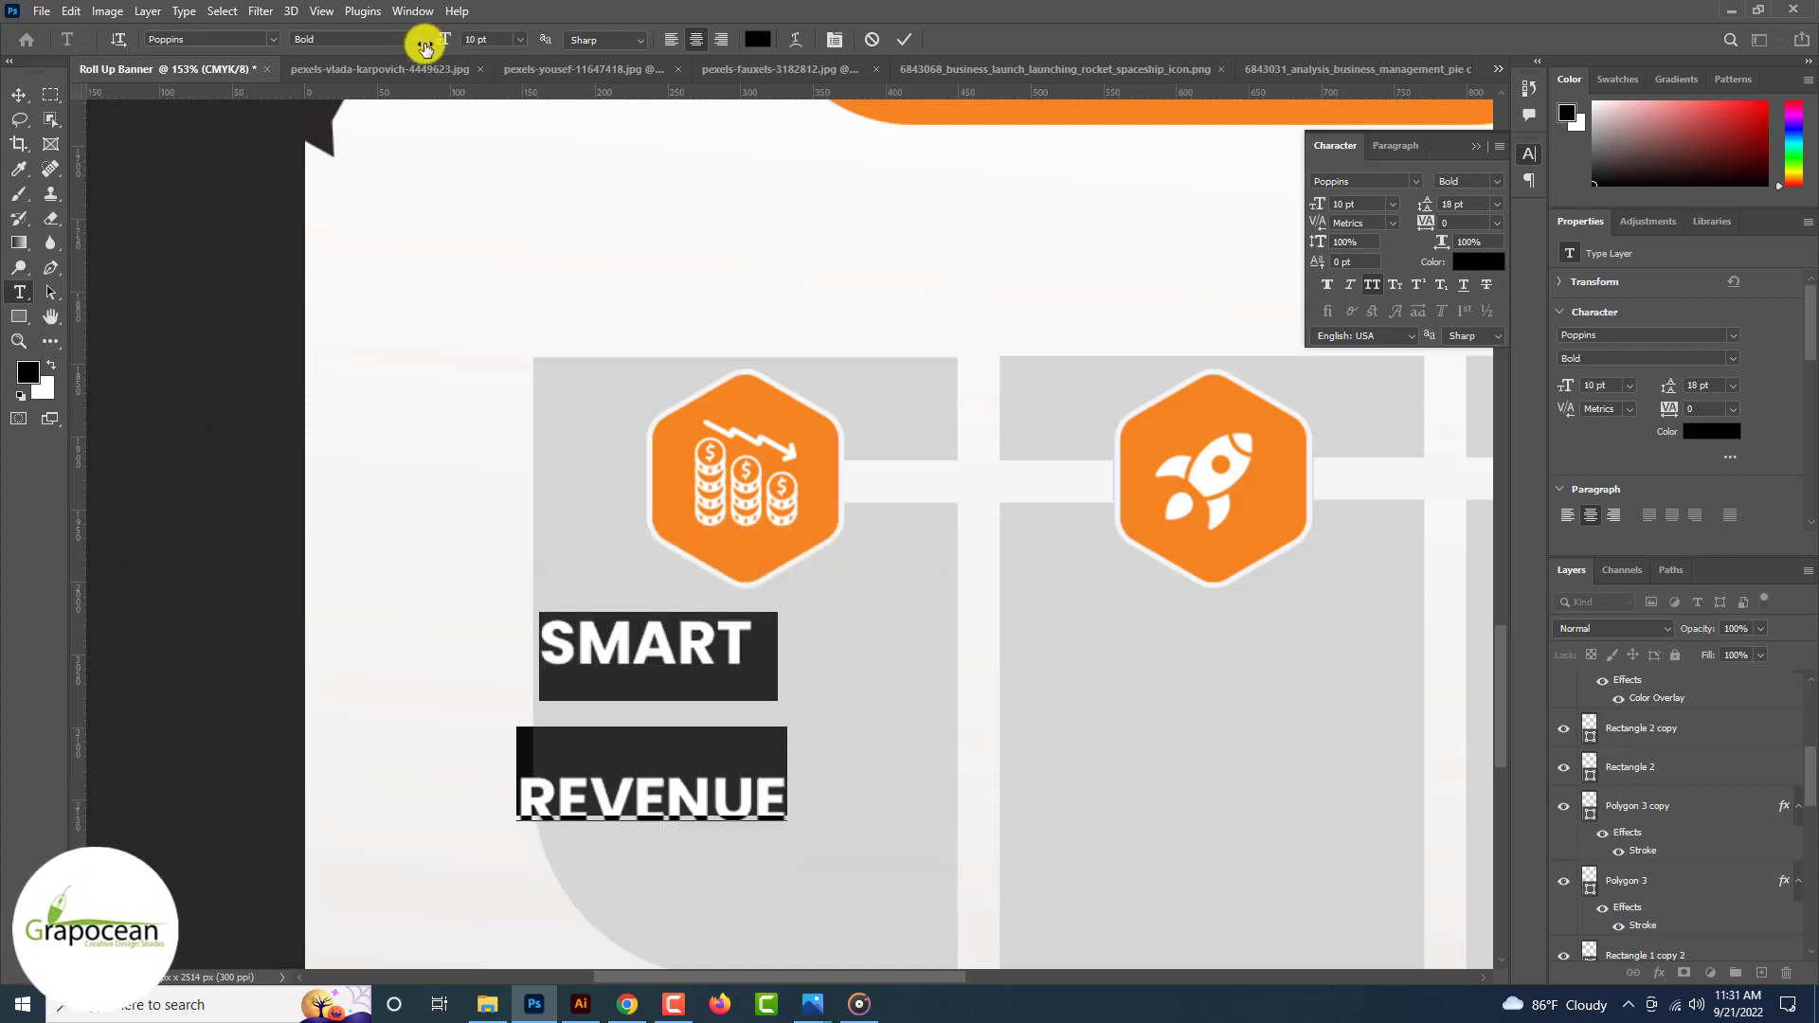
{"action": "key", "text": "alt+Up"}
{"action": "key", "text": "alt+Up"}
{"action": "key", "text": "alt+Up"}
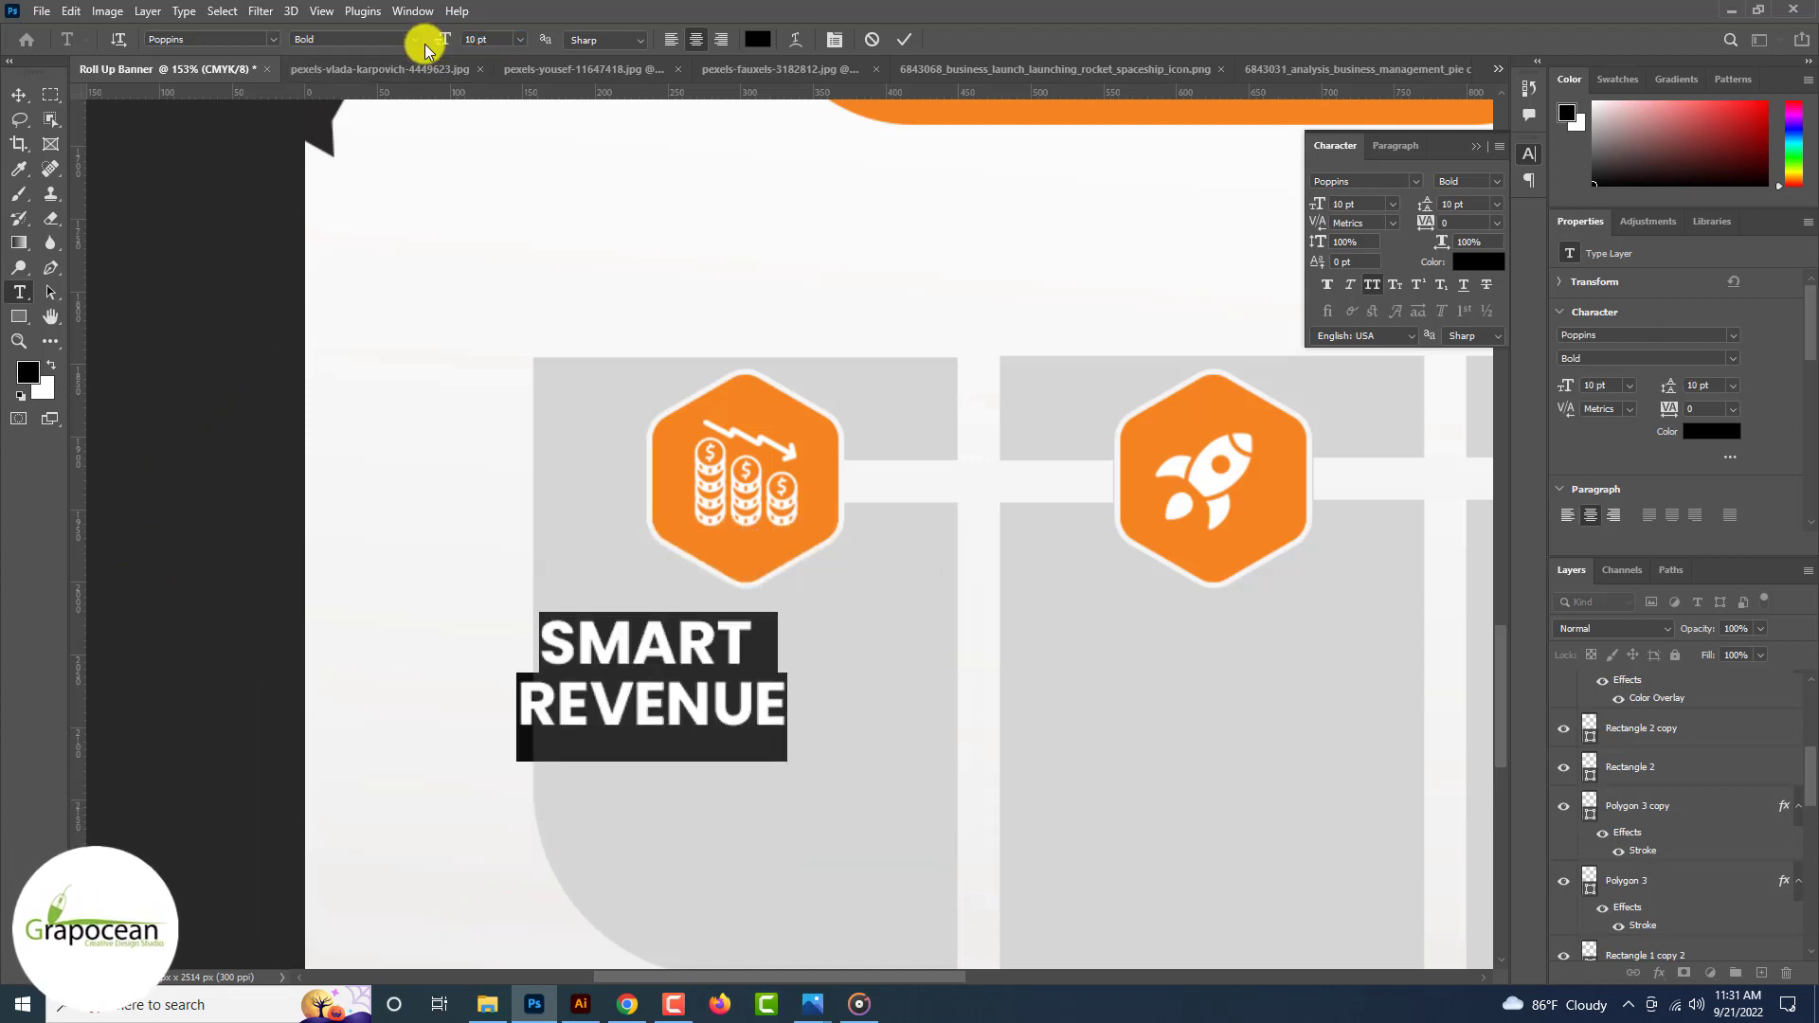
Step: Change the "SMART REVENUE" font to Montserrat Medium and position the text centrally under the coin-stack hexagon
{"action": "left_click", "coordinate": [414, 39]}
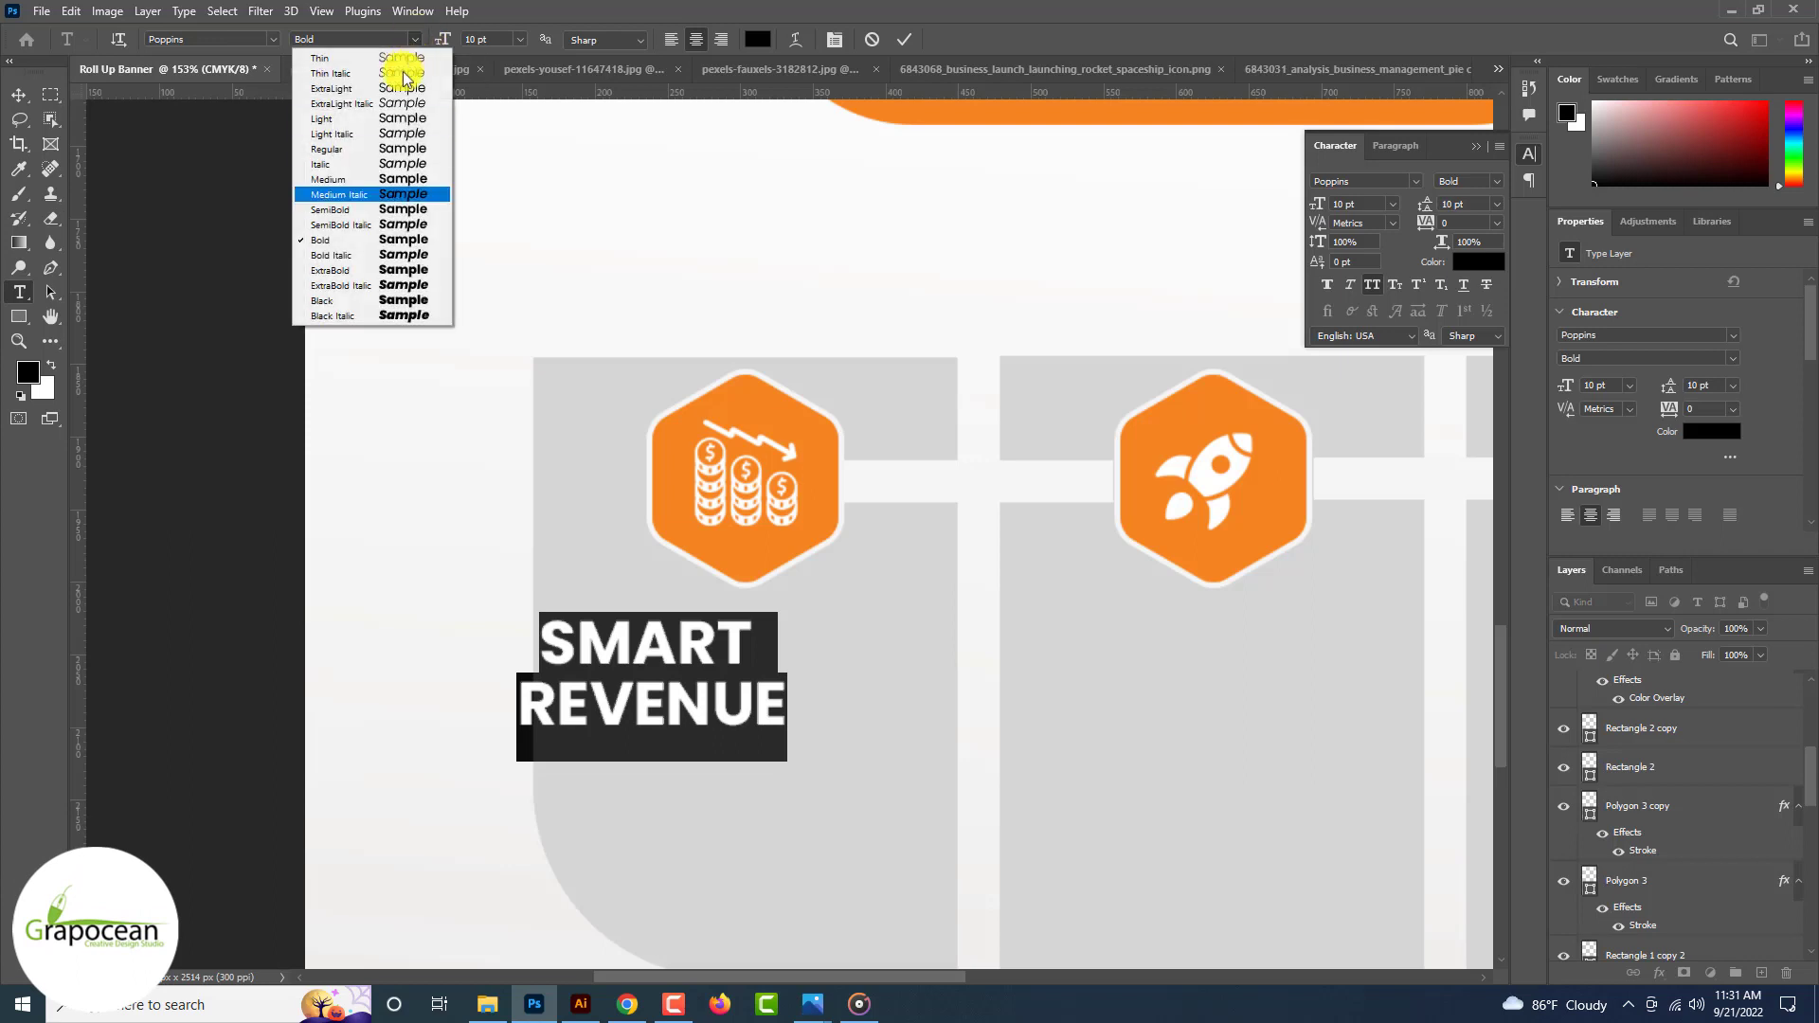
{"action": "left_click", "coordinate": [370, 183]}
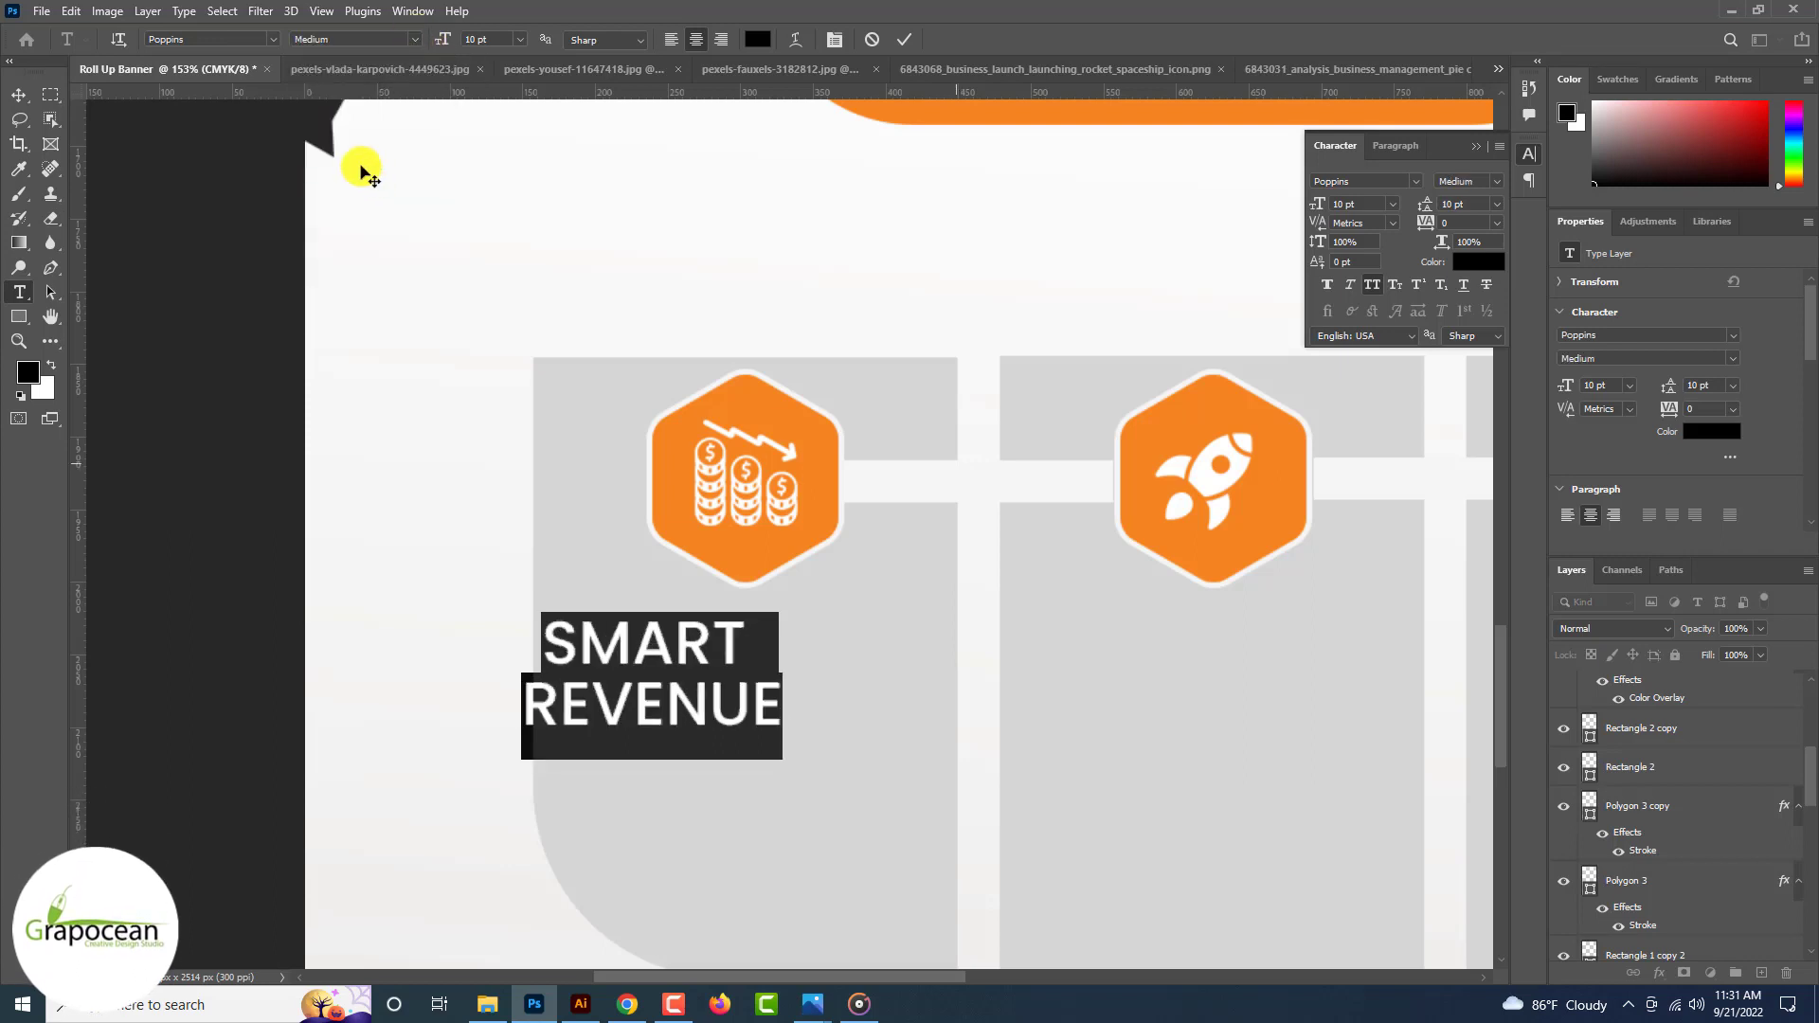
{"action": "left_click", "coordinate": [274, 39]}
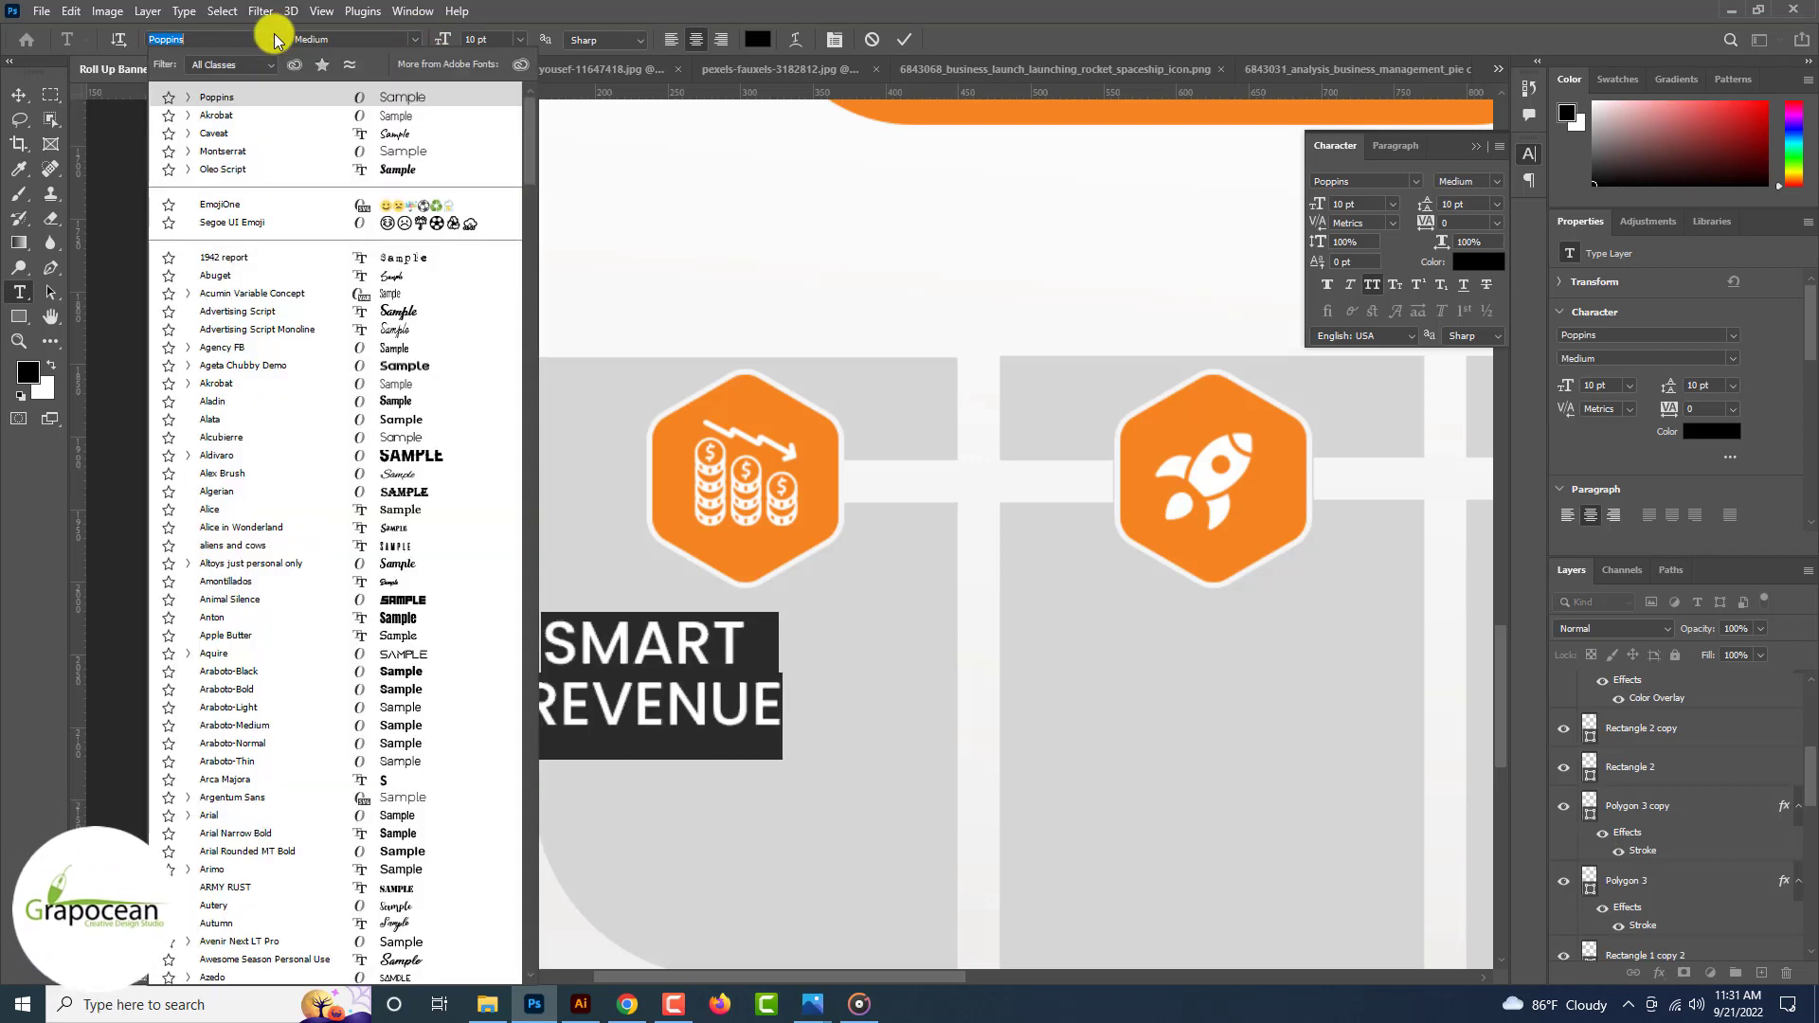
{"action": "left_click", "coordinate": [287, 152]}
{"action": "left_click", "coordinate": [21, 97]}
{"action": "left_click_drag", "start_coordinate": [678, 654], "coordinate": [768, 634]}
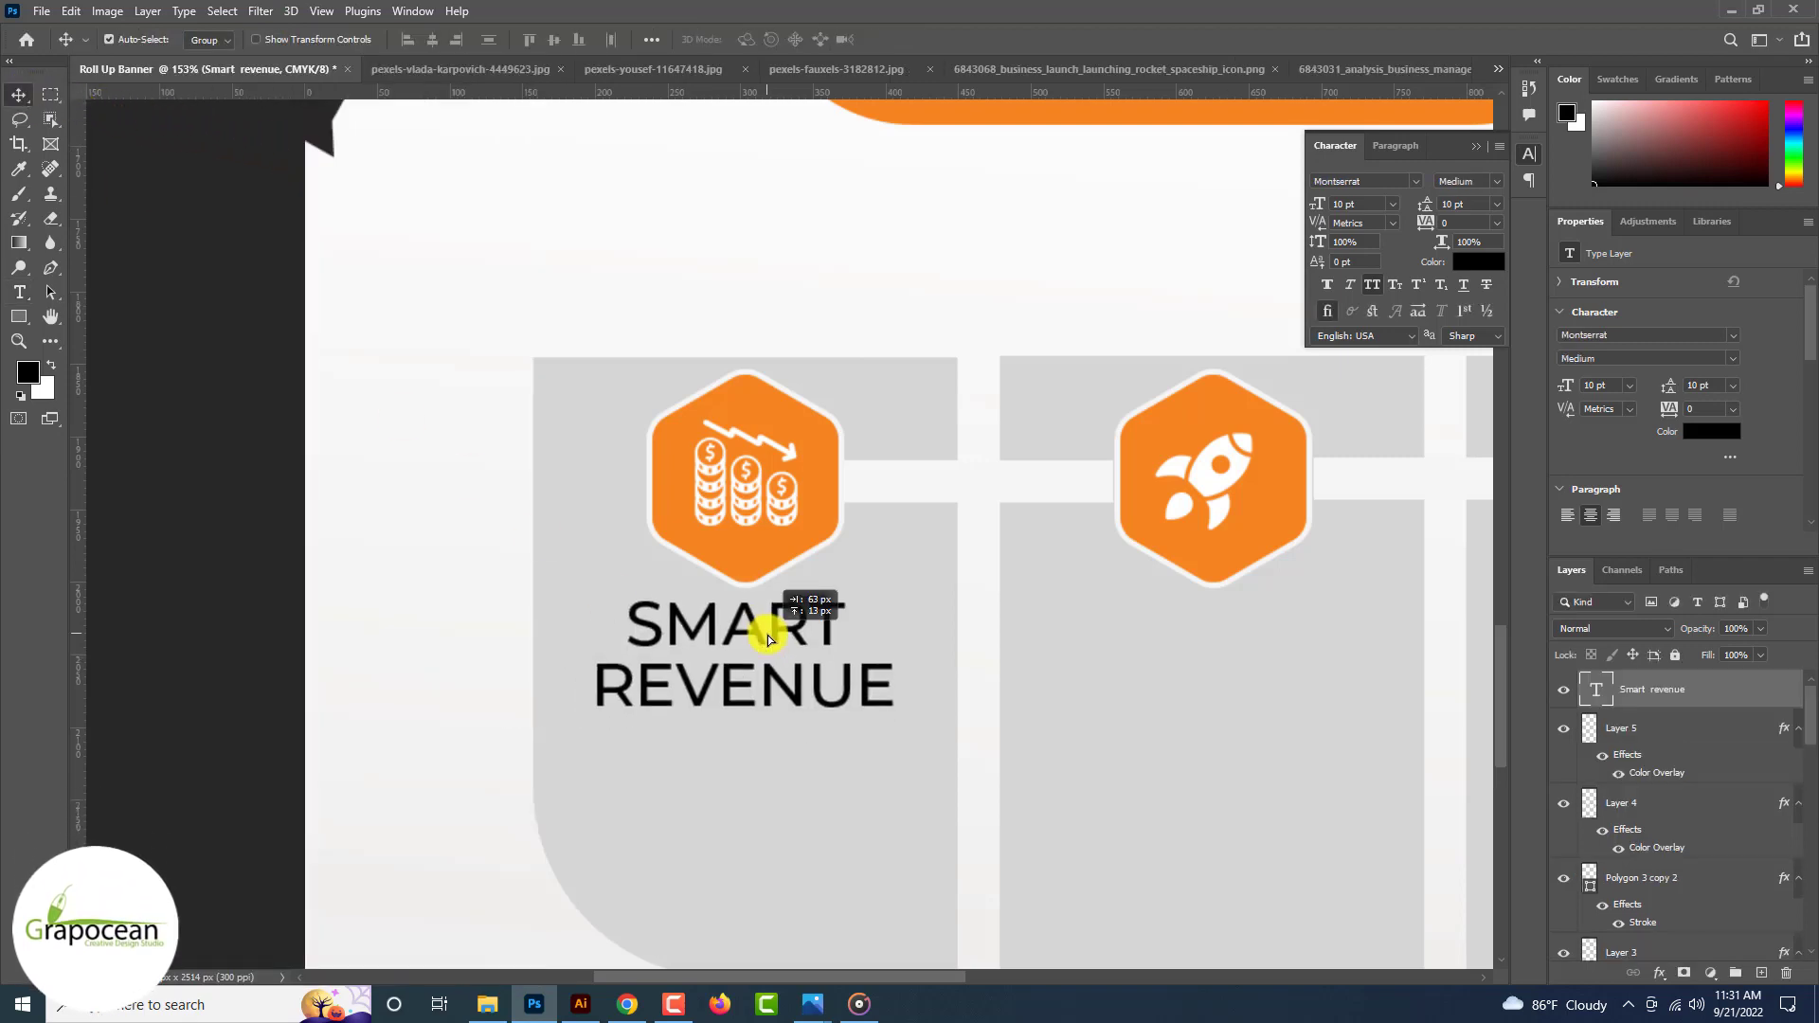
Step: Shift the "SMART REVENUE" text slightly lower and set its tracking to -60
{"action": "scroll", "coordinate": [766, 635], "scroll_direction": "up", "scroll_amount": 3}
{"action": "scroll", "coordinate": [765, 634], "scroll_direction": "down", "scroll_amount": 10}
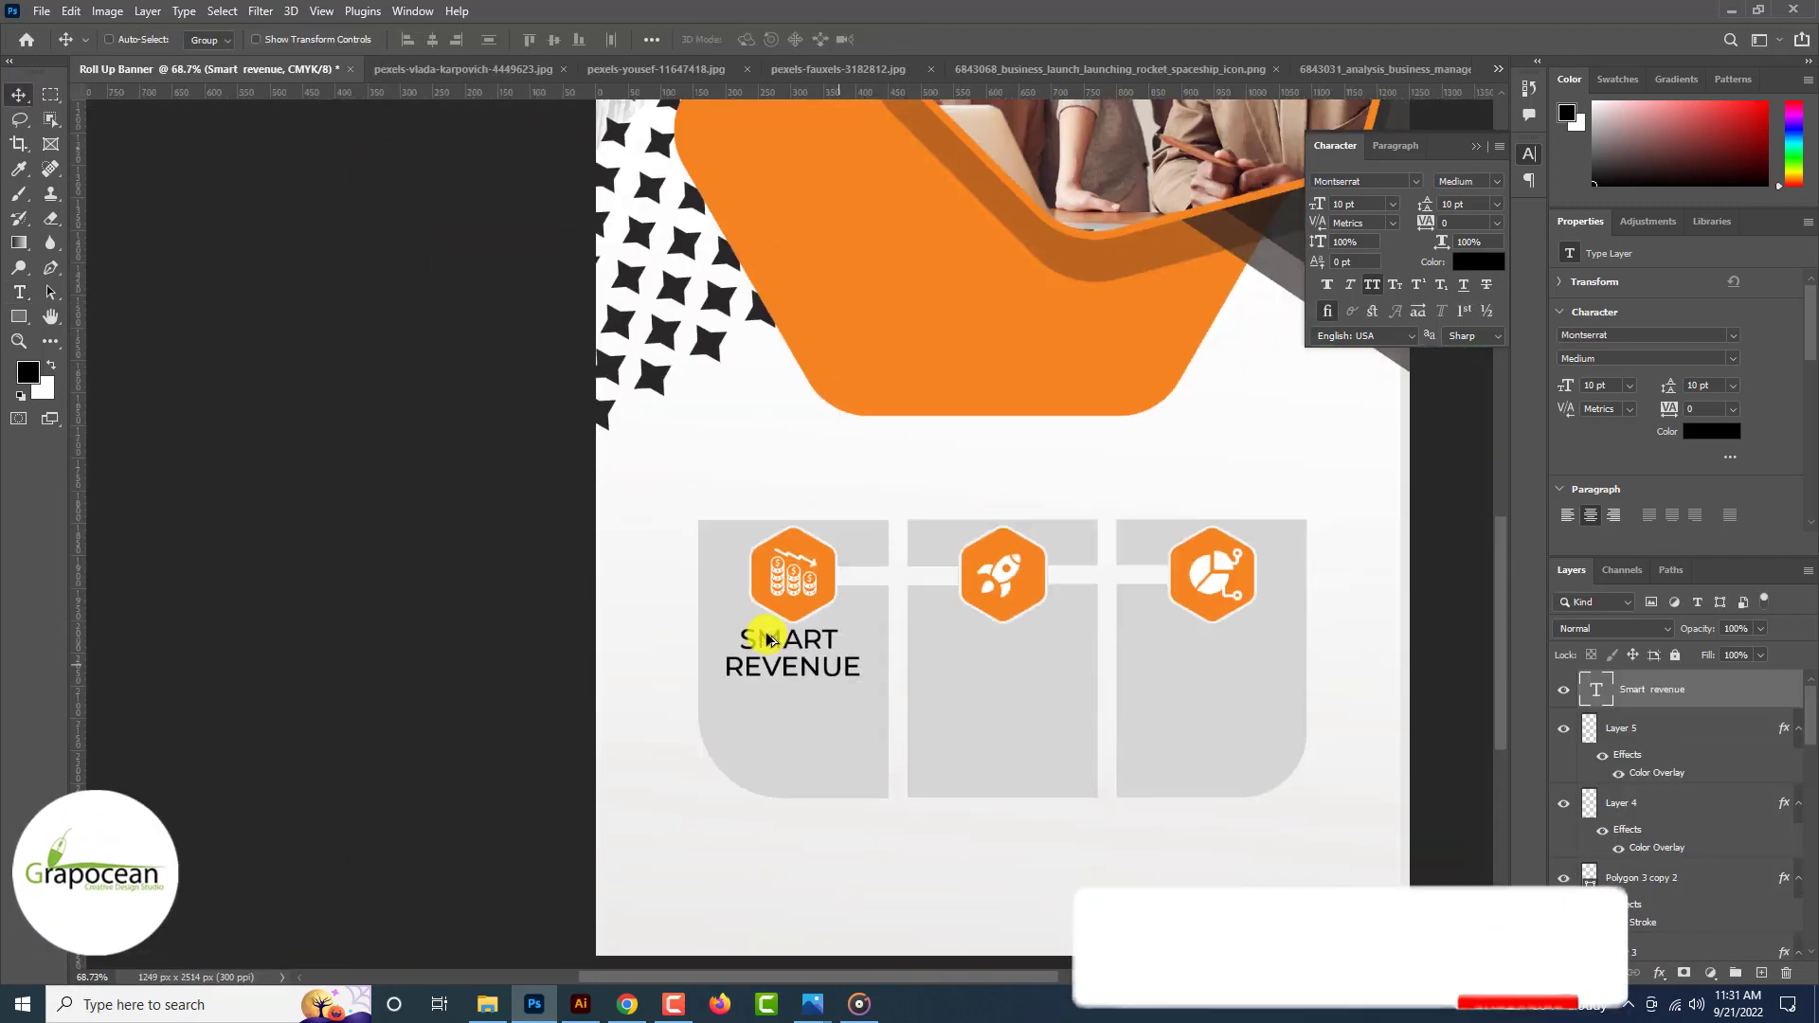
{"action": "scroll", "coordinate": [766, 638], "scroll_direction": "down", "scroll_amount": 3}
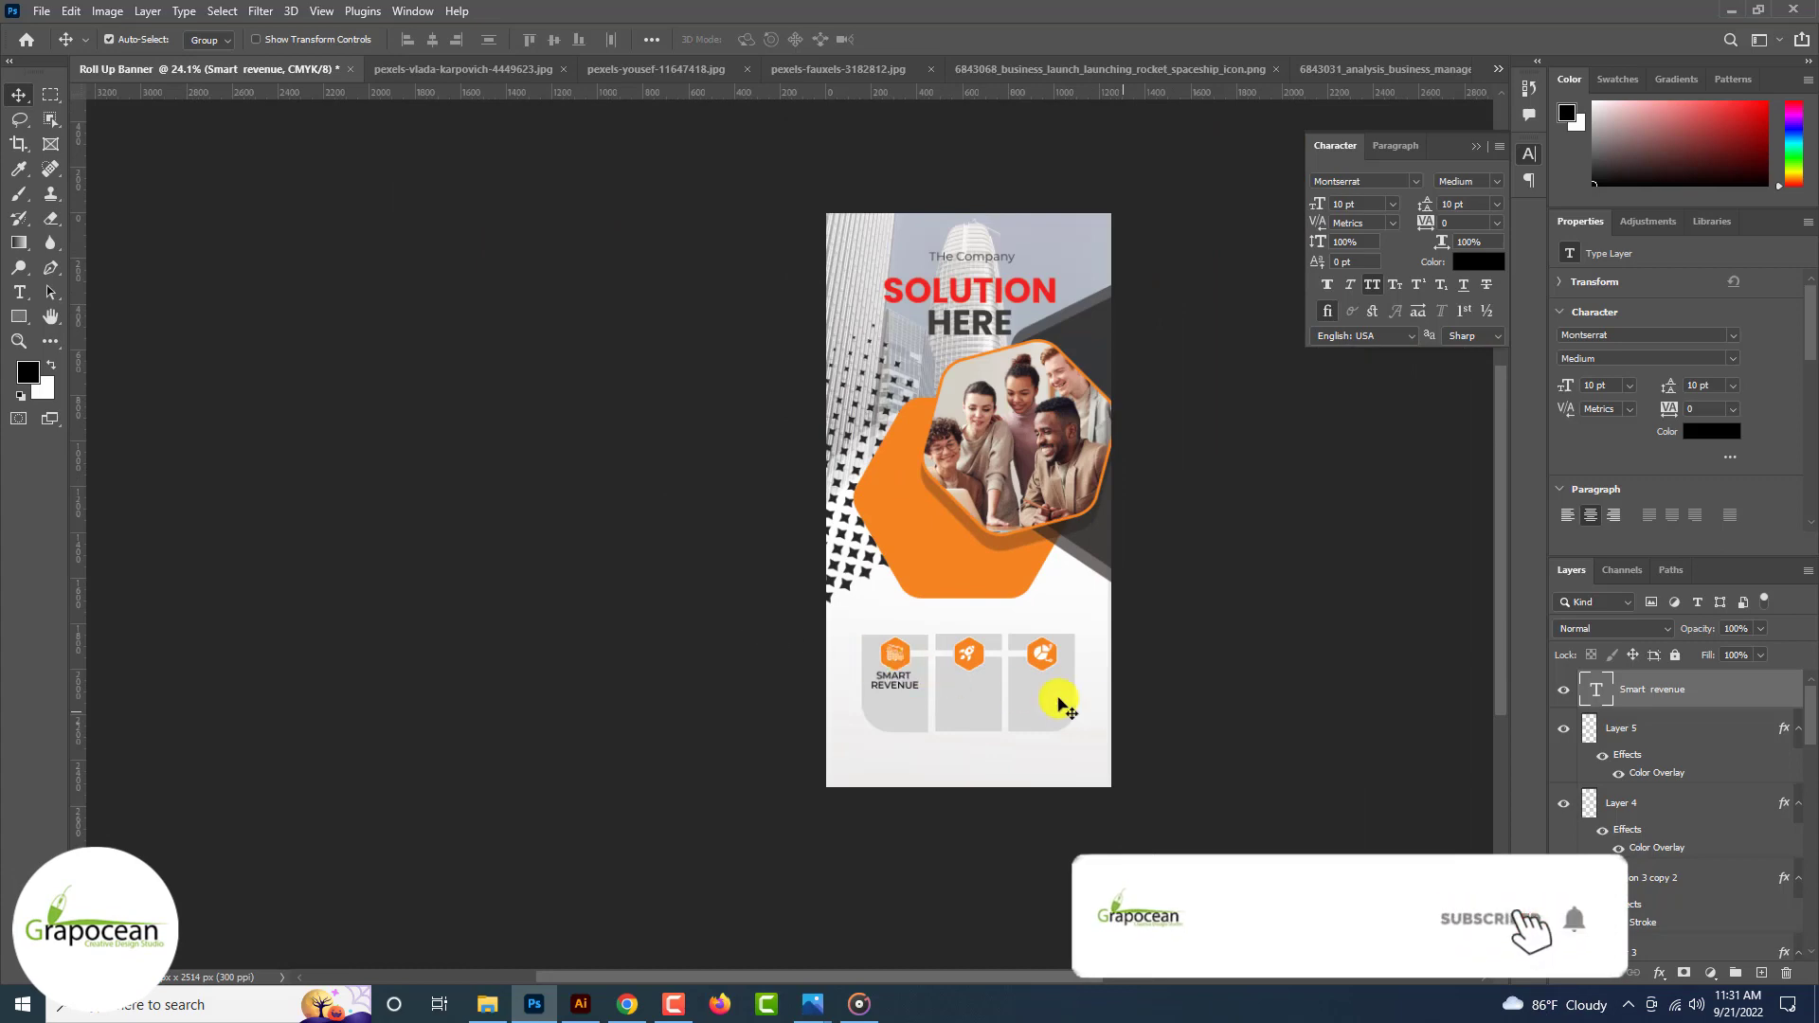
{"action": "scroll", "coordinate": [1118, 713], "scroll_direction": "up", "scroll_amount": 9}
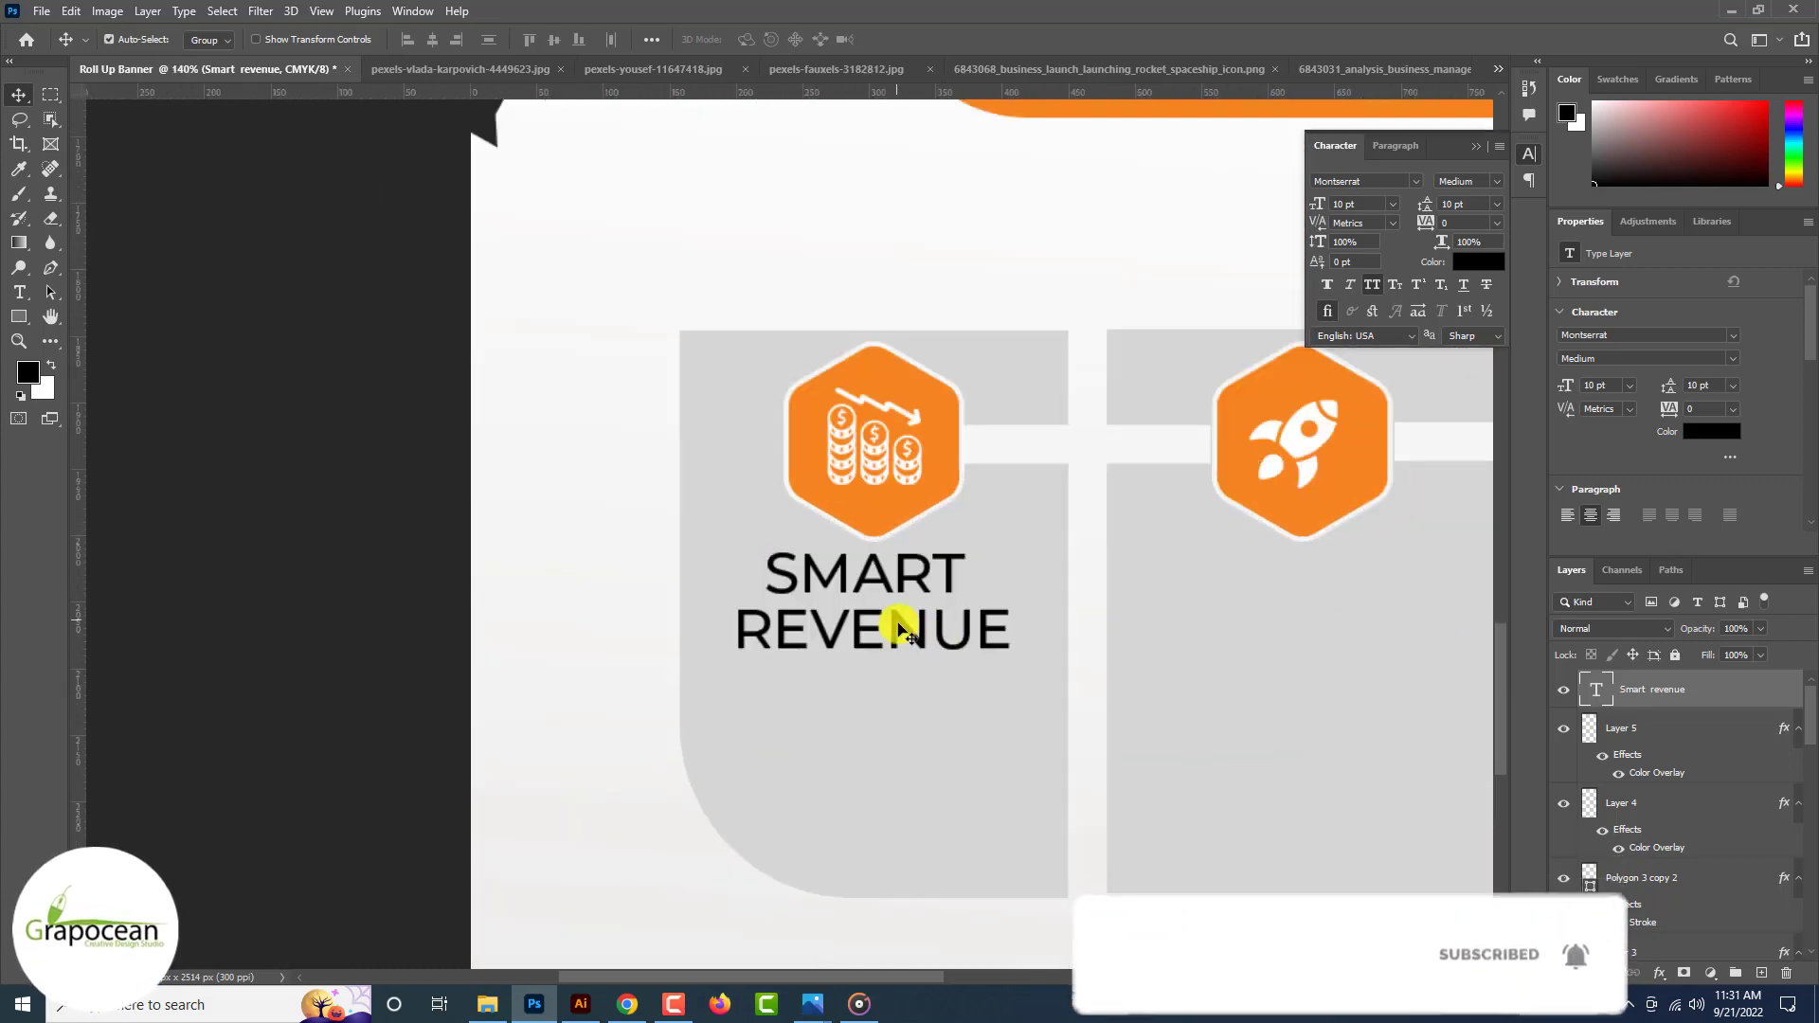
{"action": "left_click_drag", "start_coordinate": [900, 633], "coordinate": [678, 577]}
{"action": "left_click", "coordinate": [19, 292]}
{"action": "key", "text": "alt+Left"}
{"action": "key", "text": "alt+Left"}
{"action": "key", "text": "alt+Left"}
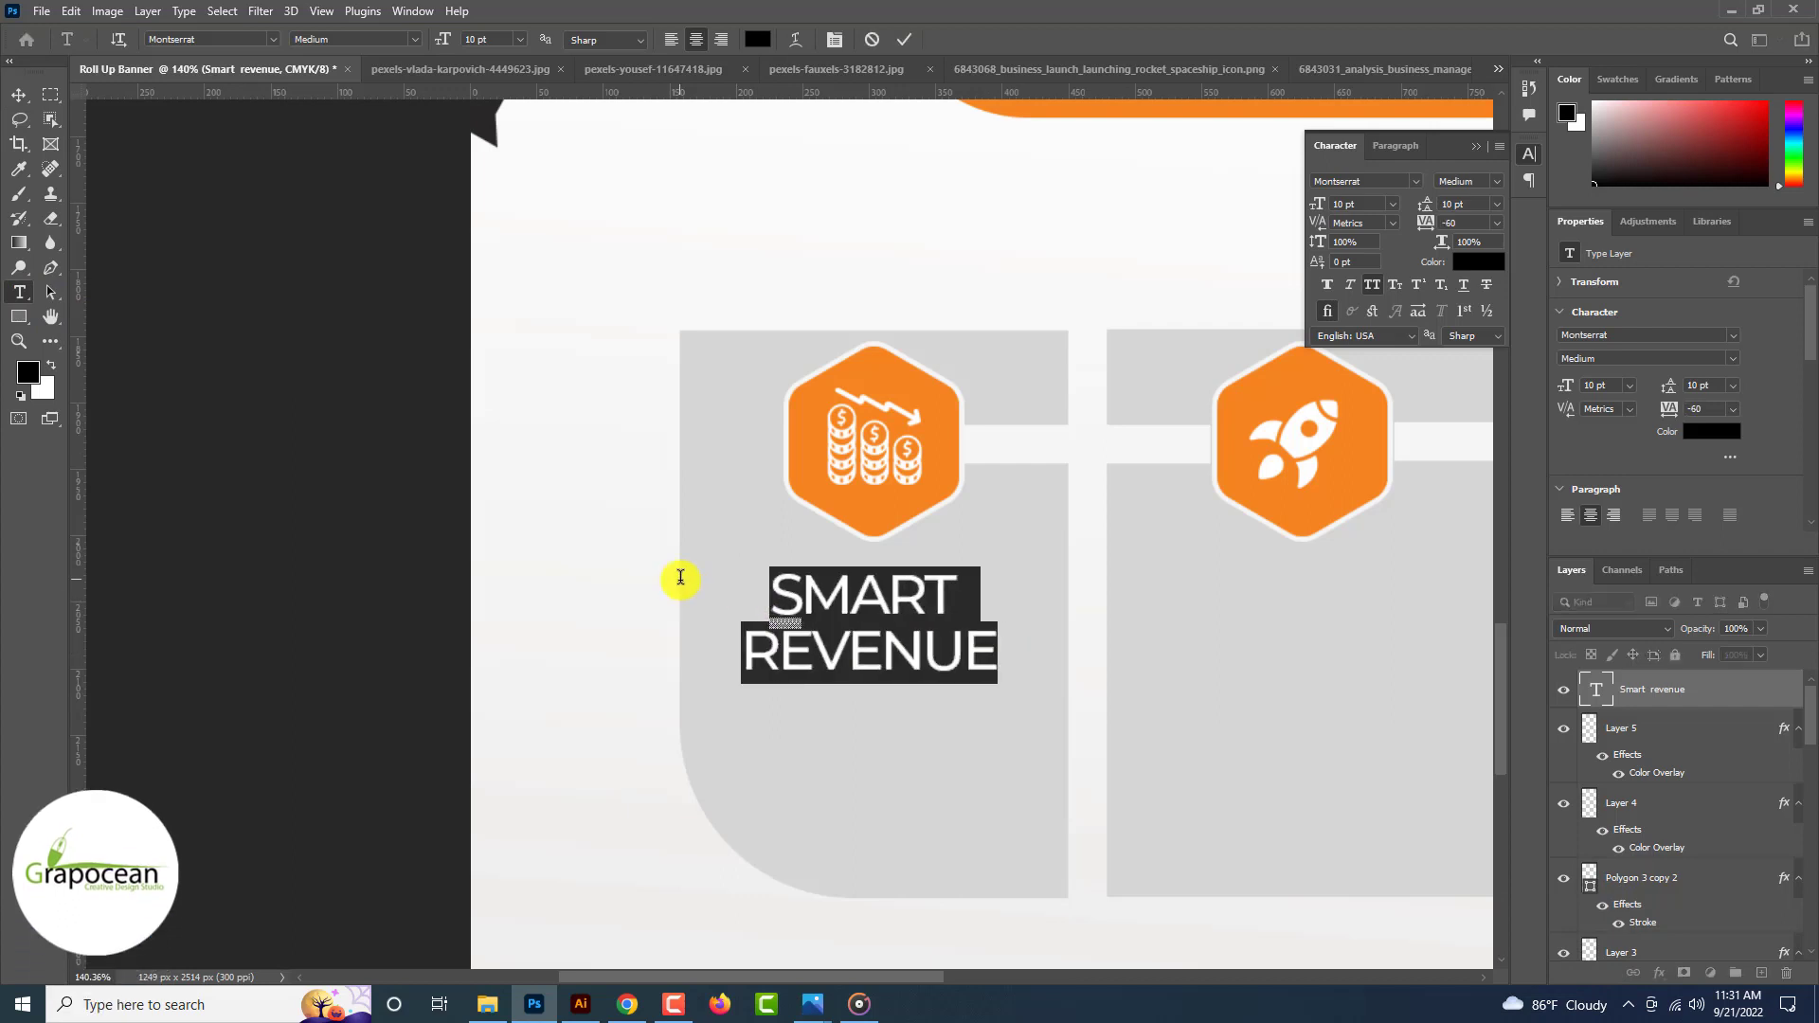
Step: Turn off All Caps for the box heading and capitalise the second line as "Revenue"
{"action": "left_click", "coordinate": [1371, 286]}
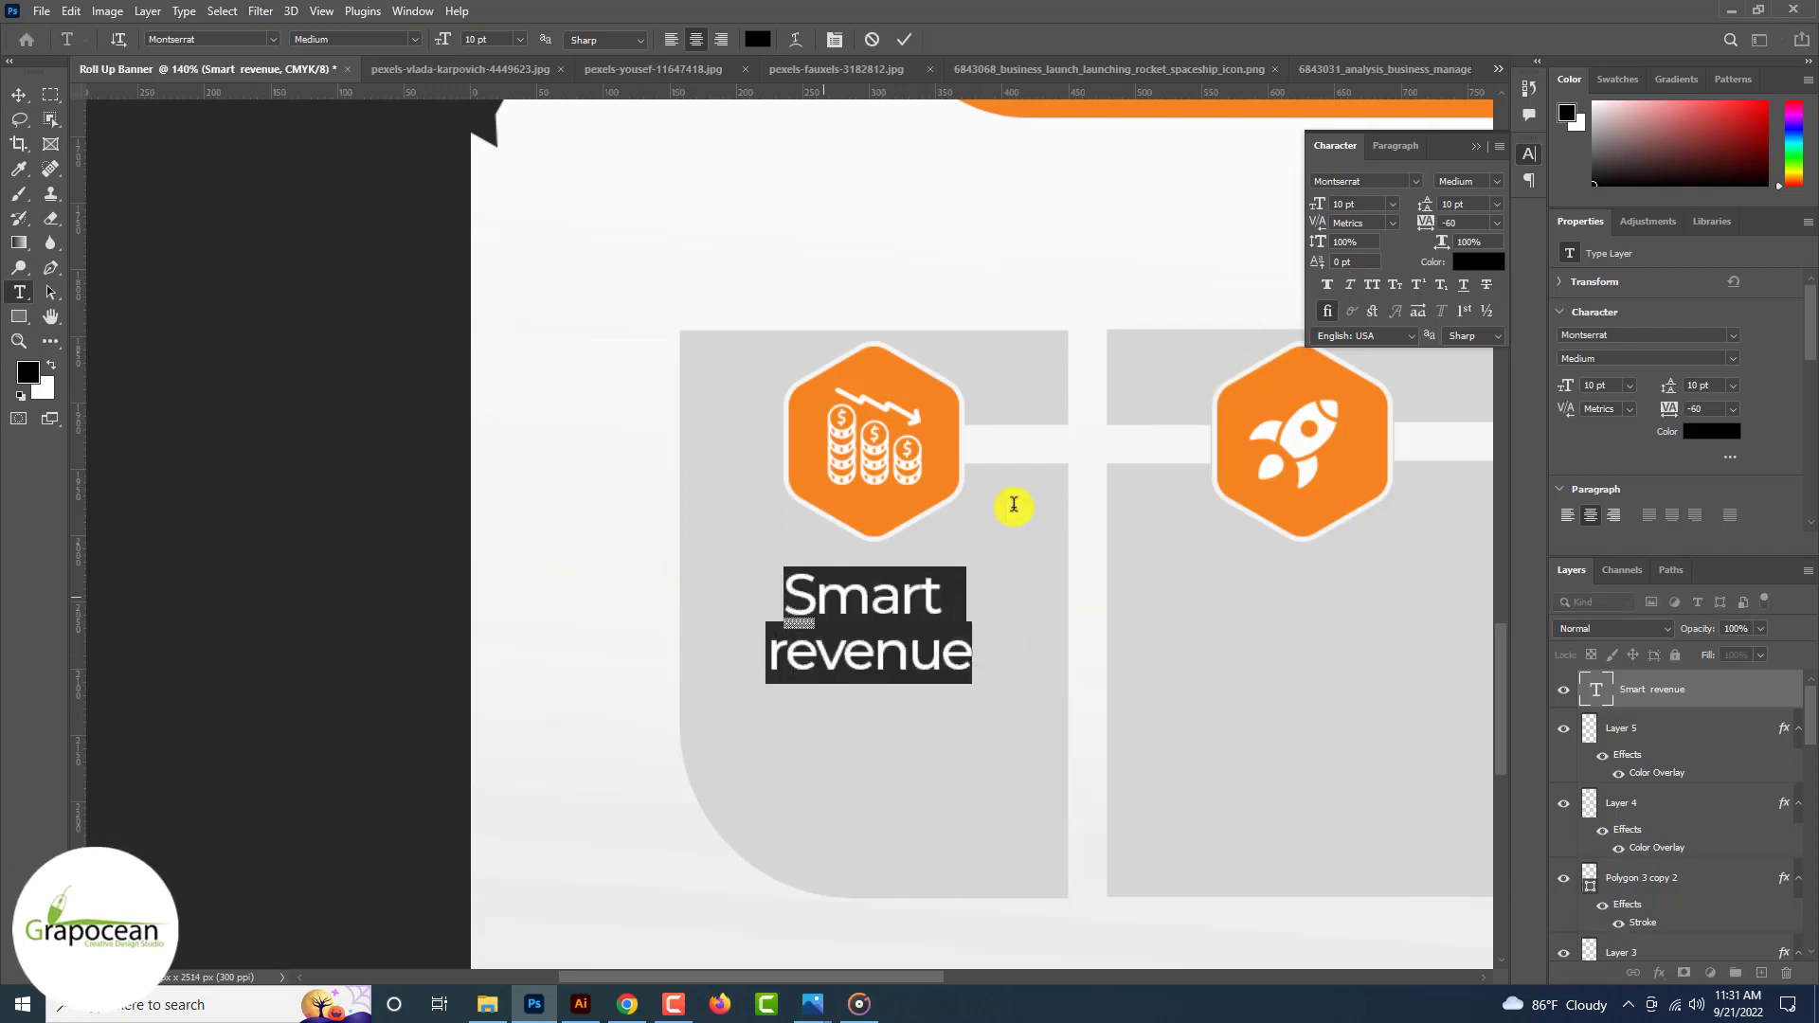
{"action": "left_click", "coordinate": [788, 656]}
{"action": "key", "text": "BackSpace"}
{"action": "type", "text": "R"}
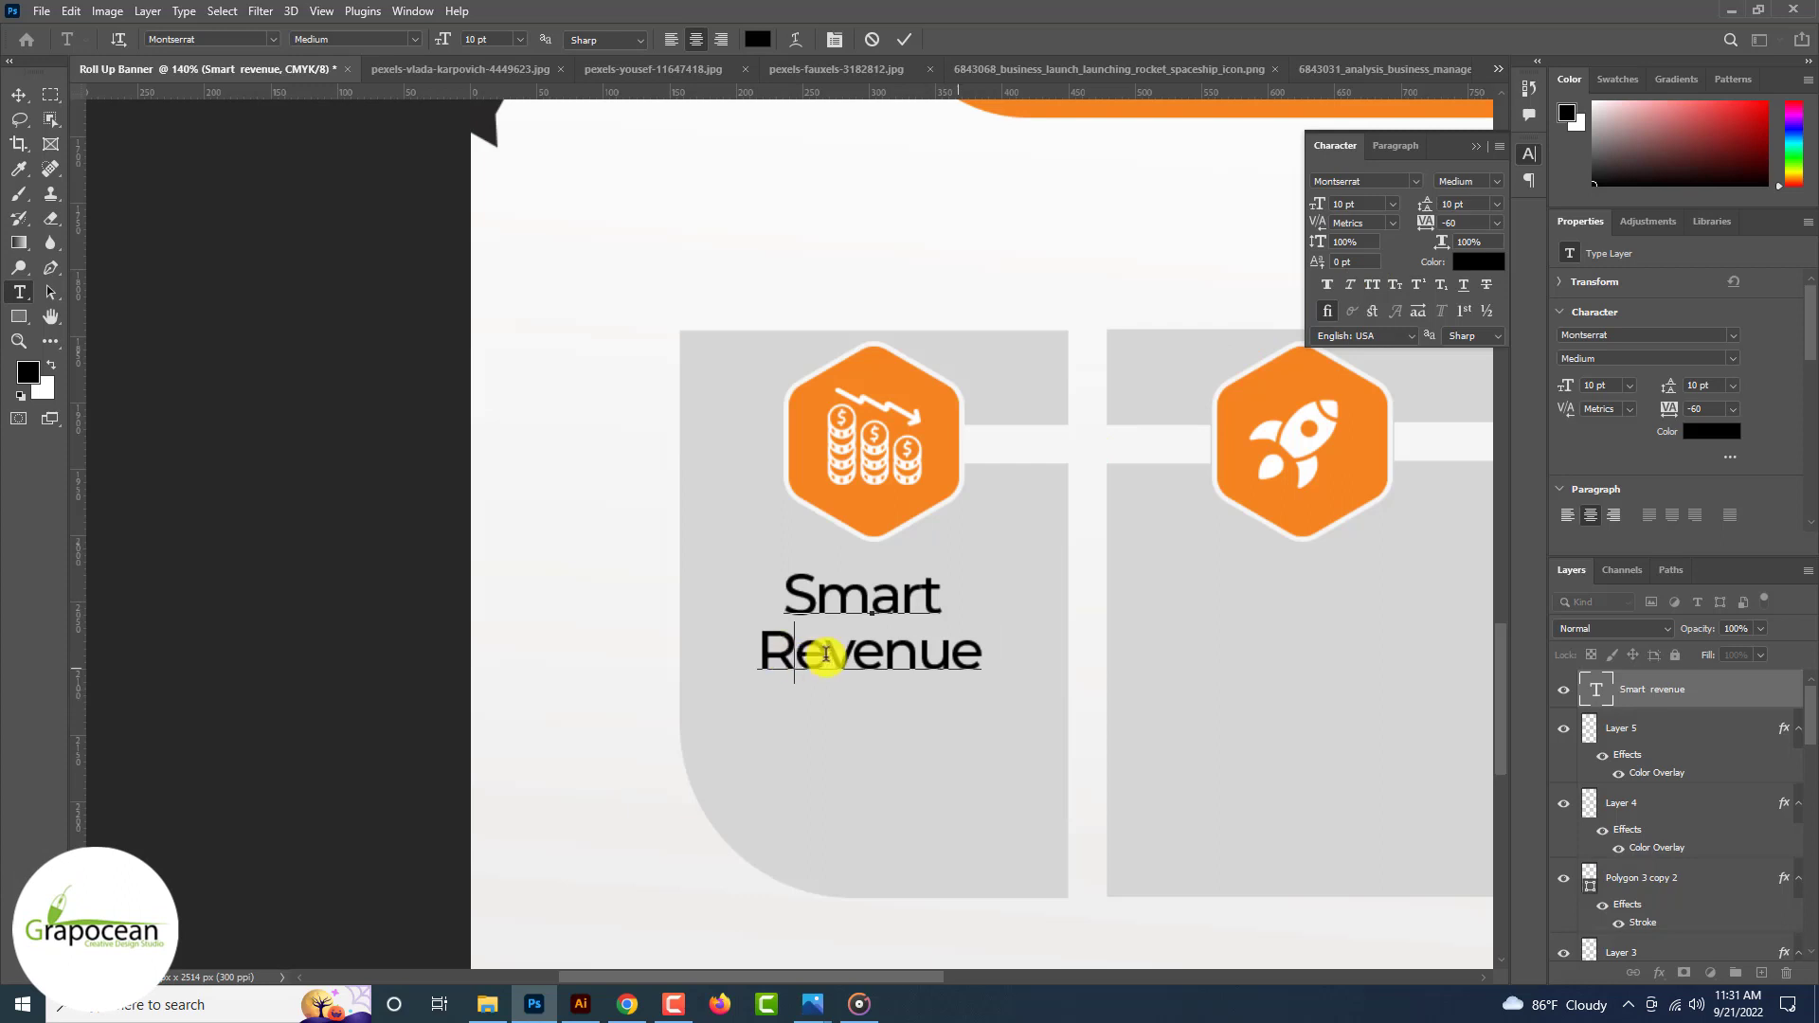
Step: Set the word "Revenue" to the Montserrat Regular weight
{"action": "left_click_drag", "start_coordinate": [982, 659], "coordinate": [475, 617]}
{"action": "left_click_drag", "start_coordinate": [978, 654], "coordinate": [608, 659]}
{"action": "left_click", "coordinate": [981, 649]}
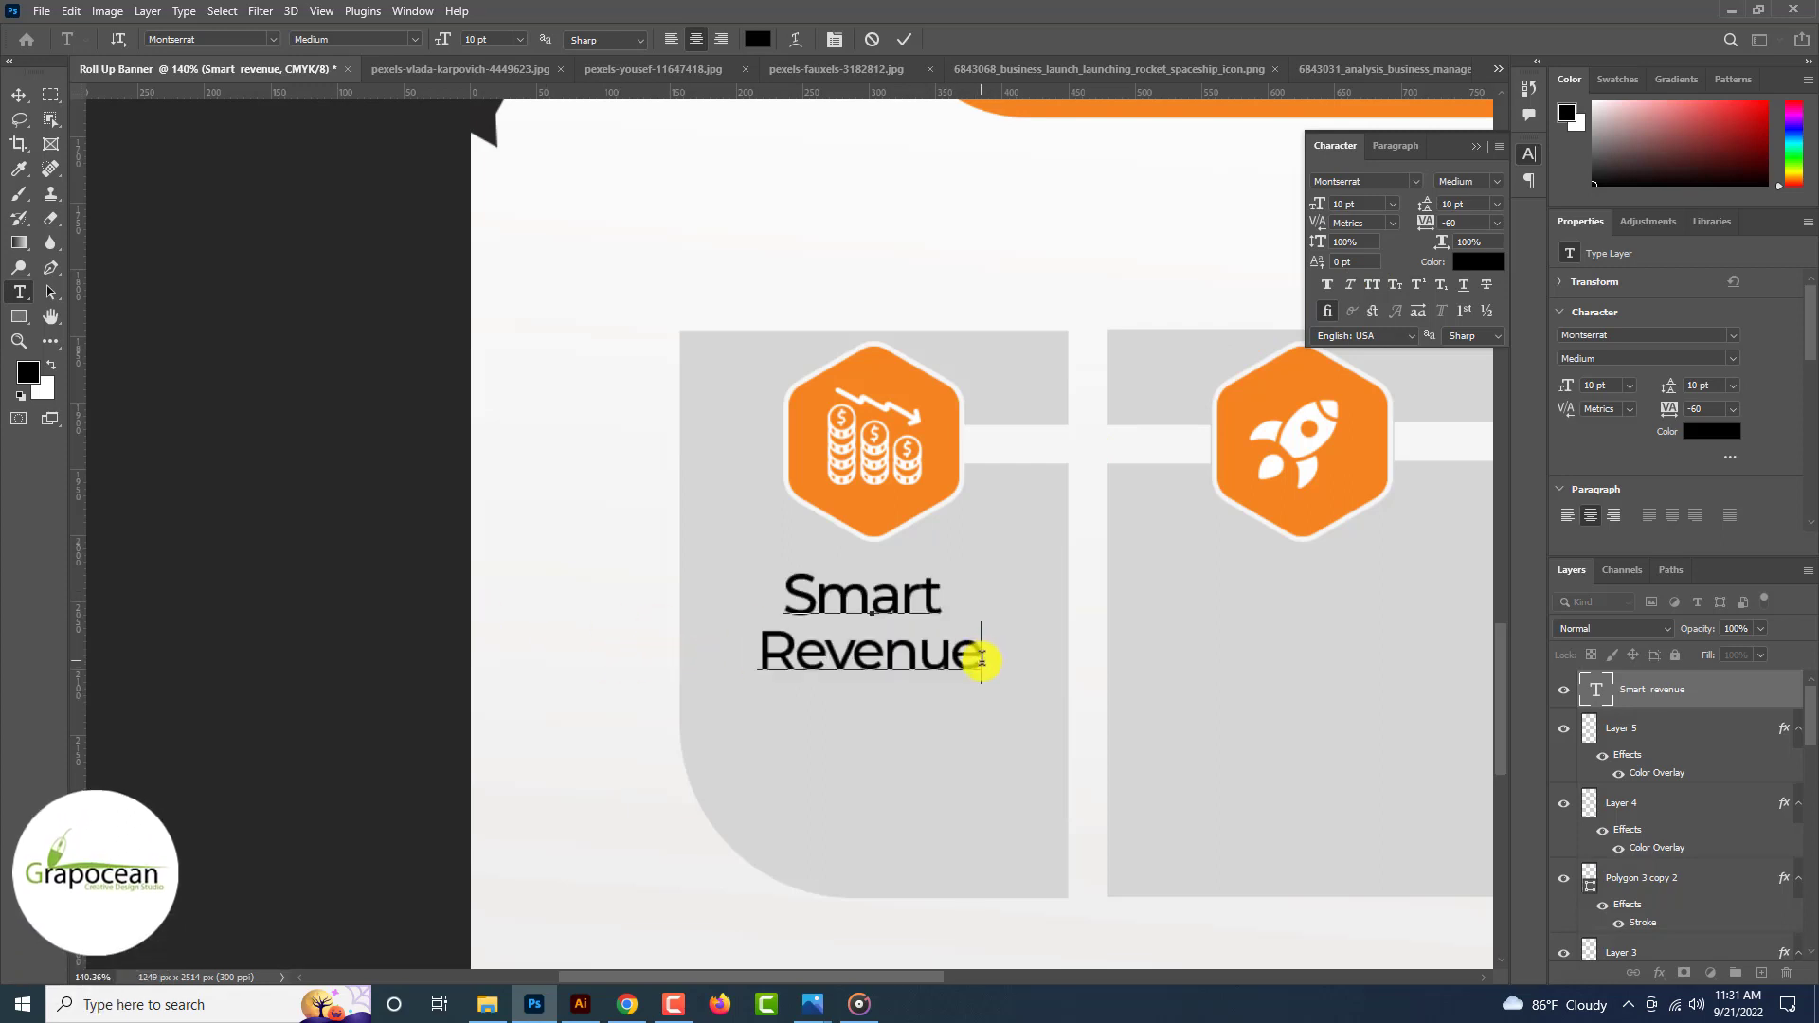
{"action": "left_click_drag", "start_coordinate": [974, 654], "coordinate": [745, 659]}
{"action": "left_click", "coordinate": [408, 39]}
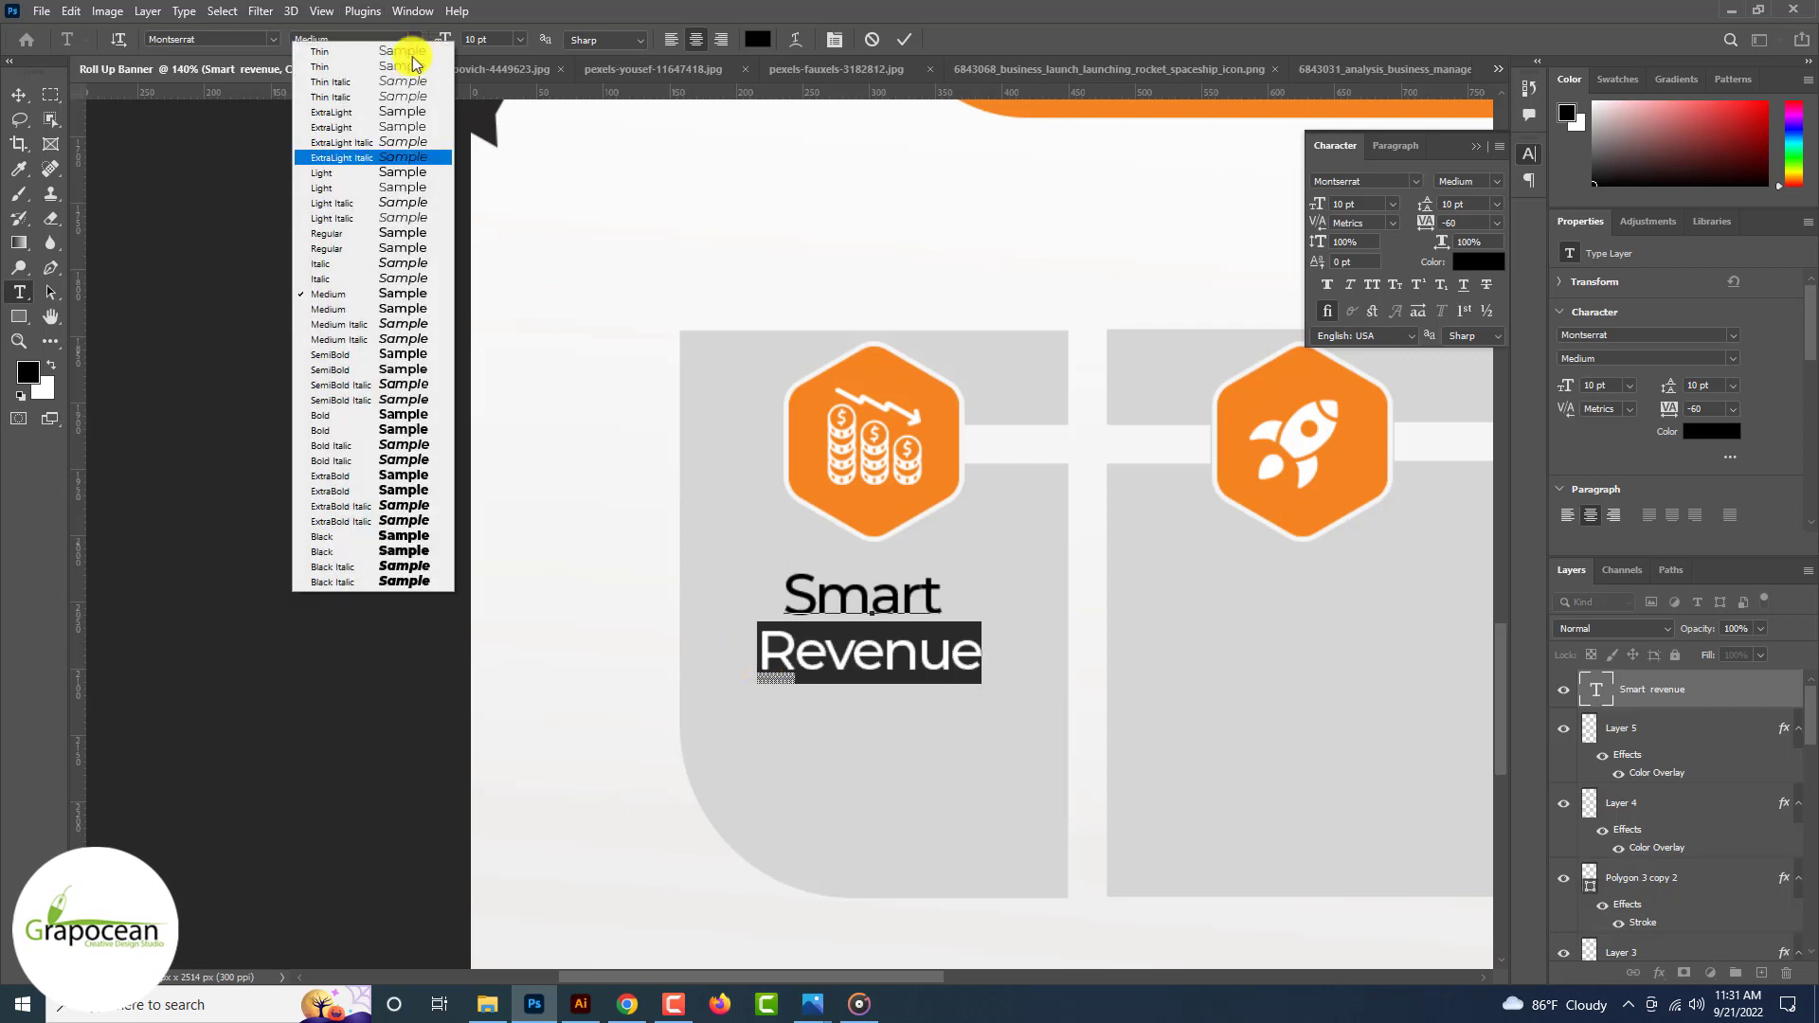
{"action": "left_click", "coordinate": [398, 232]}
Step: Set the word "Smart" to Montserrat SemiBold and move the heading up closer to the left hexagon
{"action": "left_click_drag", "start_coordinate": [943, 592], "coordinate": [655, 567]}
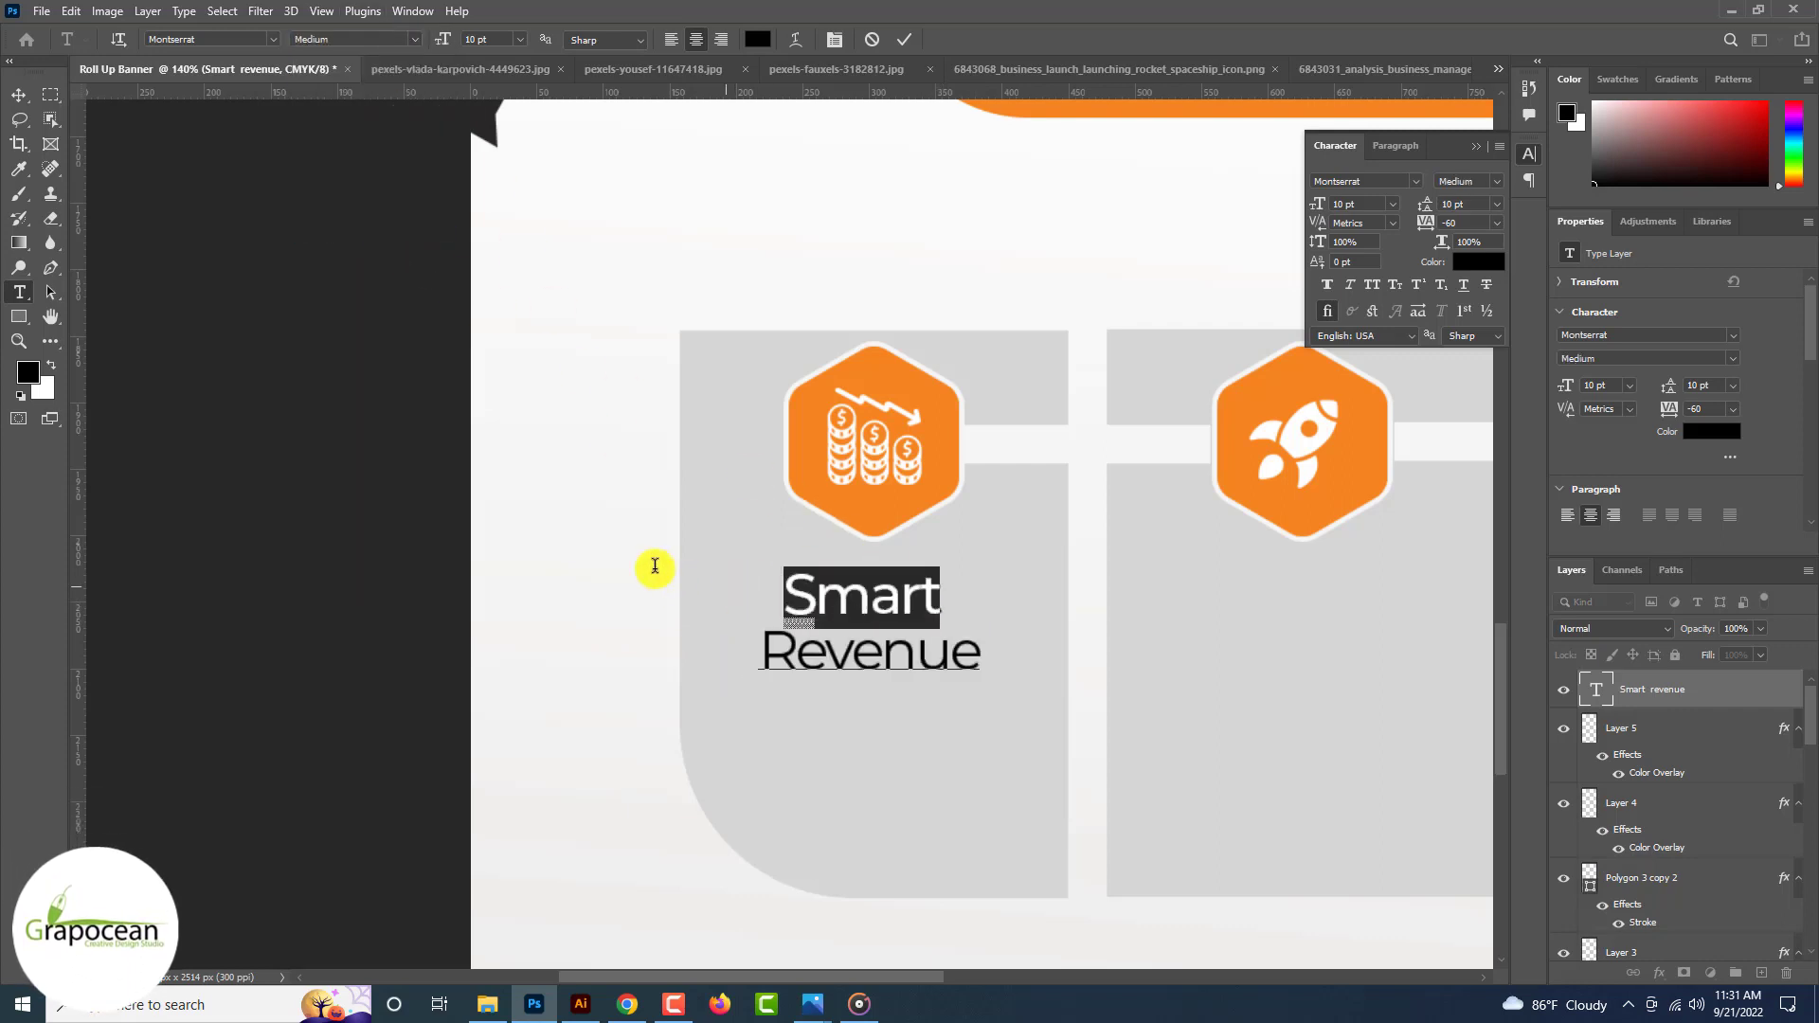
{"action": "left_click", "coordinate": [419, 39]}
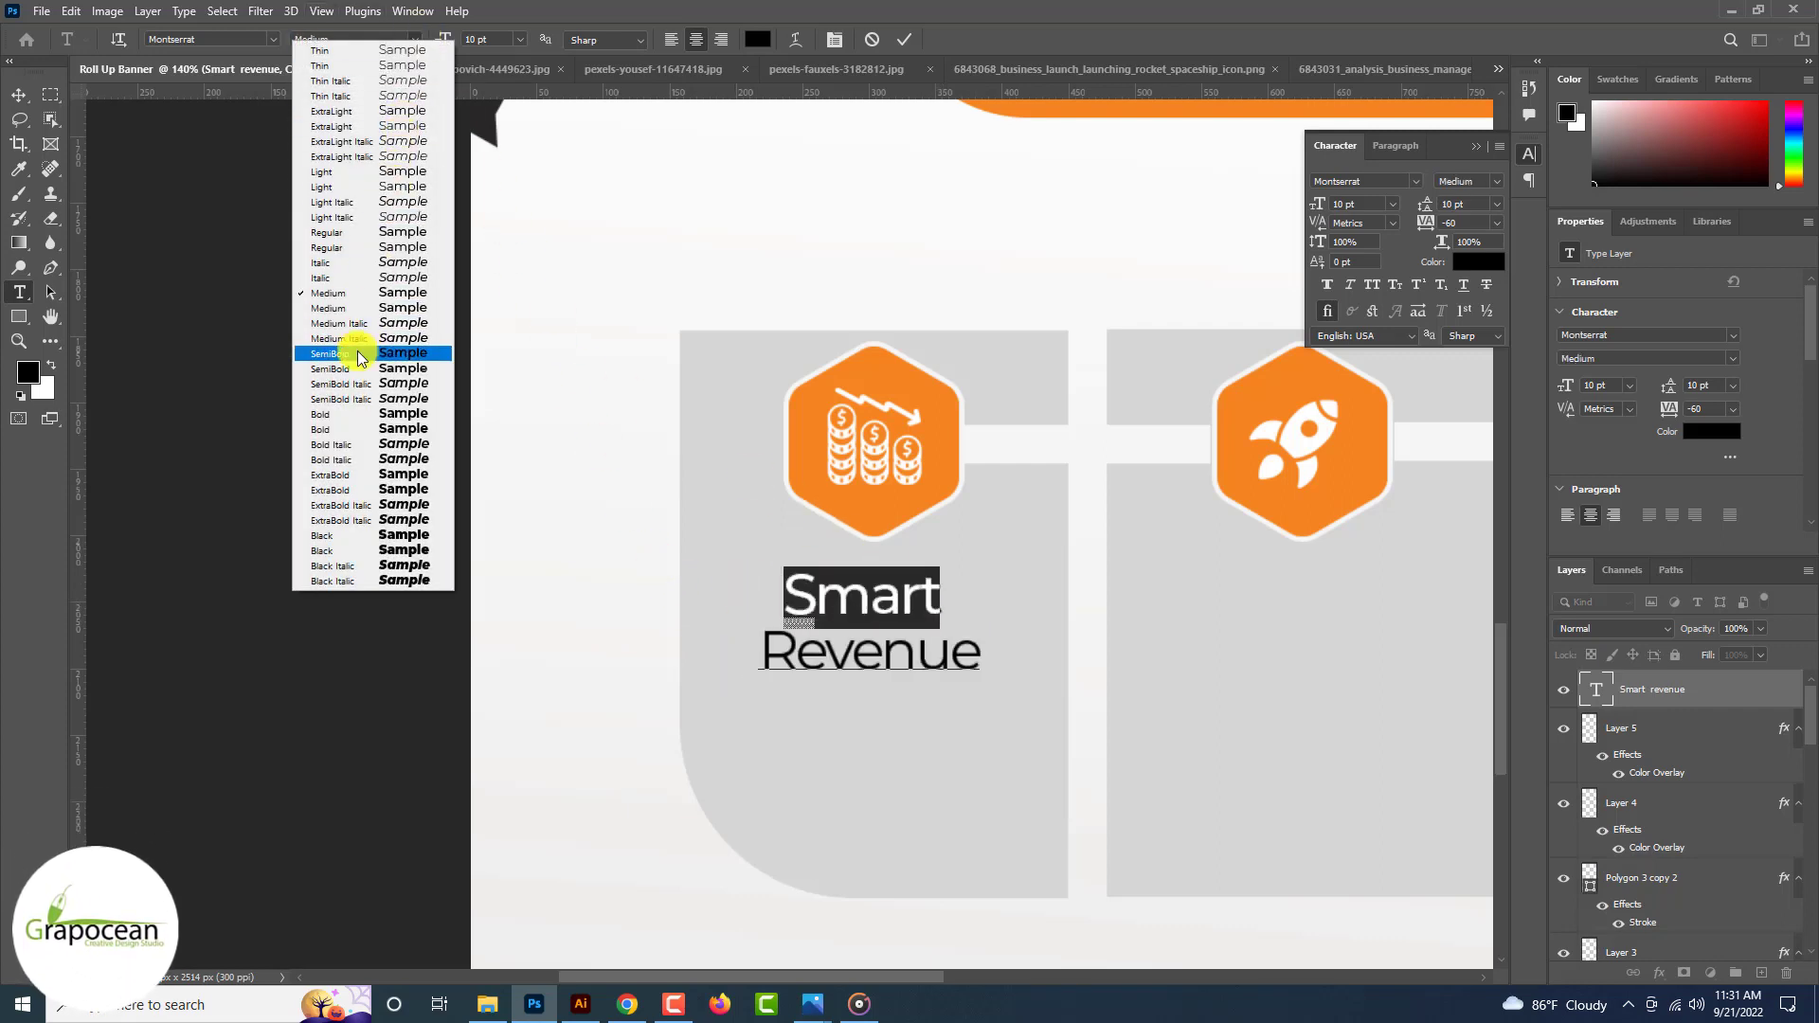
{"action": "left_click", "coordinate": [358, 356]}
{"action": "left_click", "coordinate": [22, 99]}
{"action": "left_click_drag", "start_coordinate": [921, 642], "coordinate": [1116, 596]}
Step: Remove the trailing space after "Smart" so the first line centres properly above "Revenue"
{"action": "left_click", "coordinate": [26, 294]}
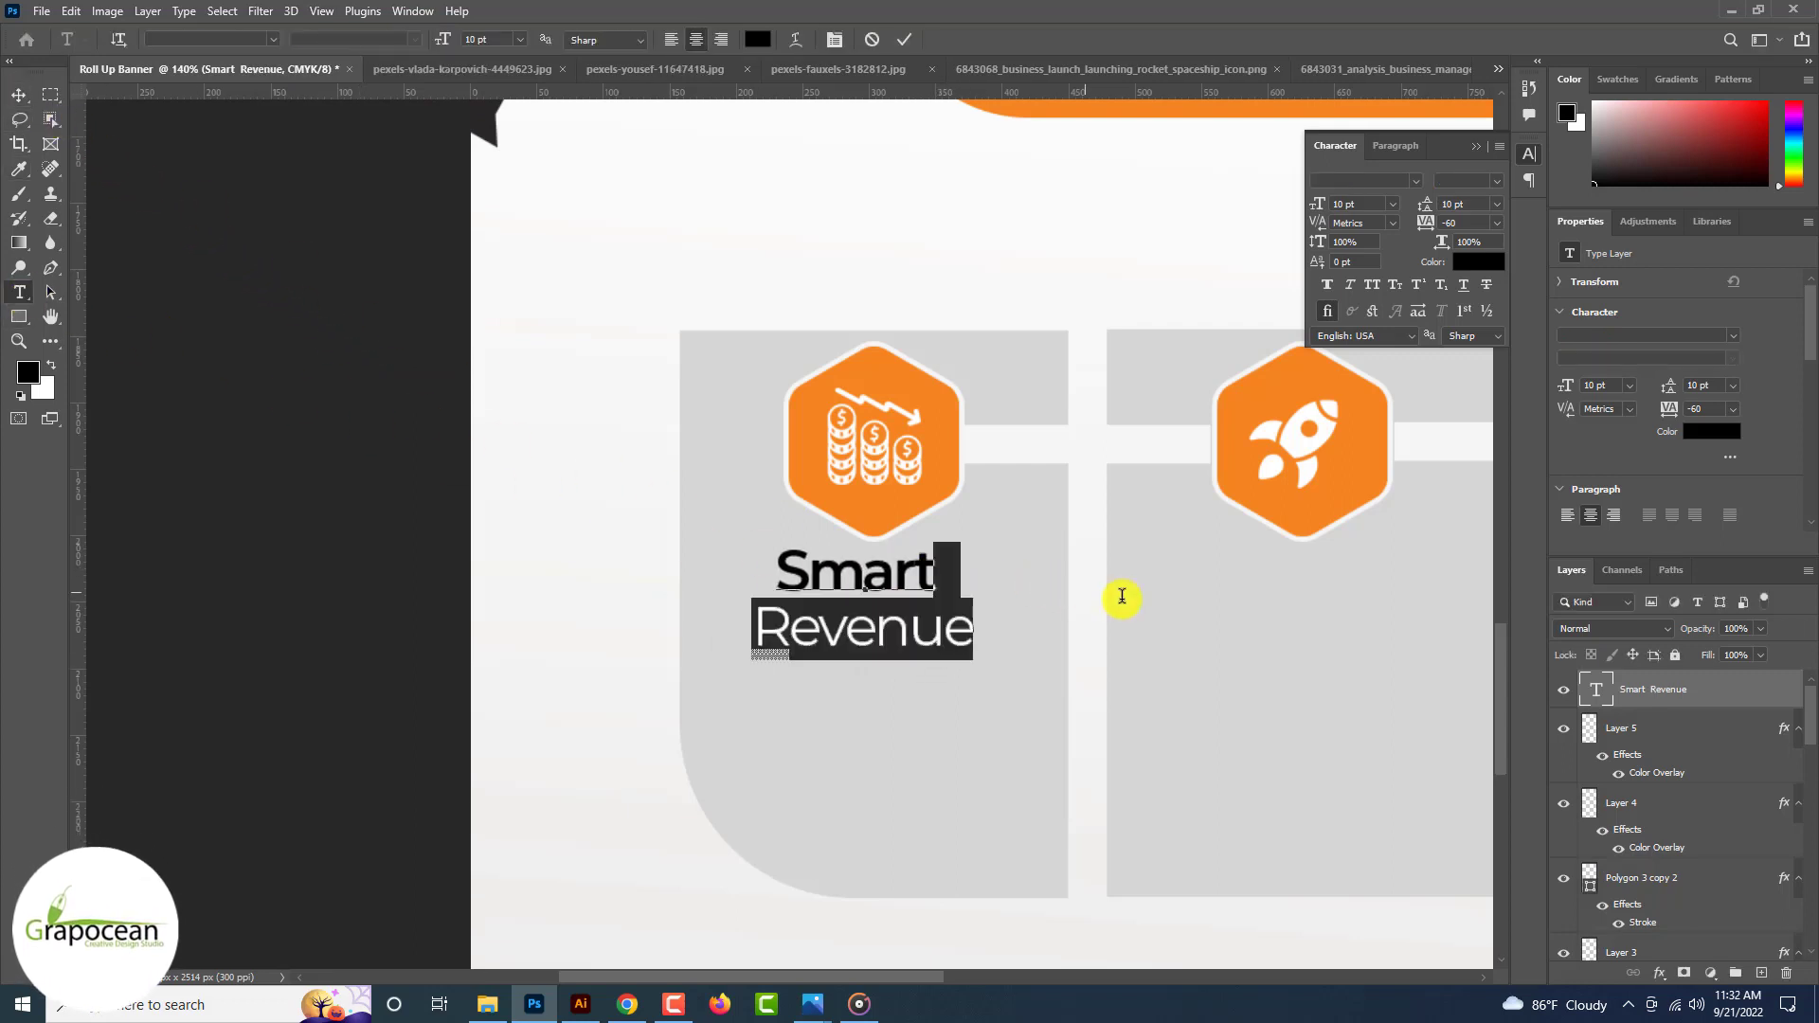
{"action": "left_click", "coordinate": [935, 572]}
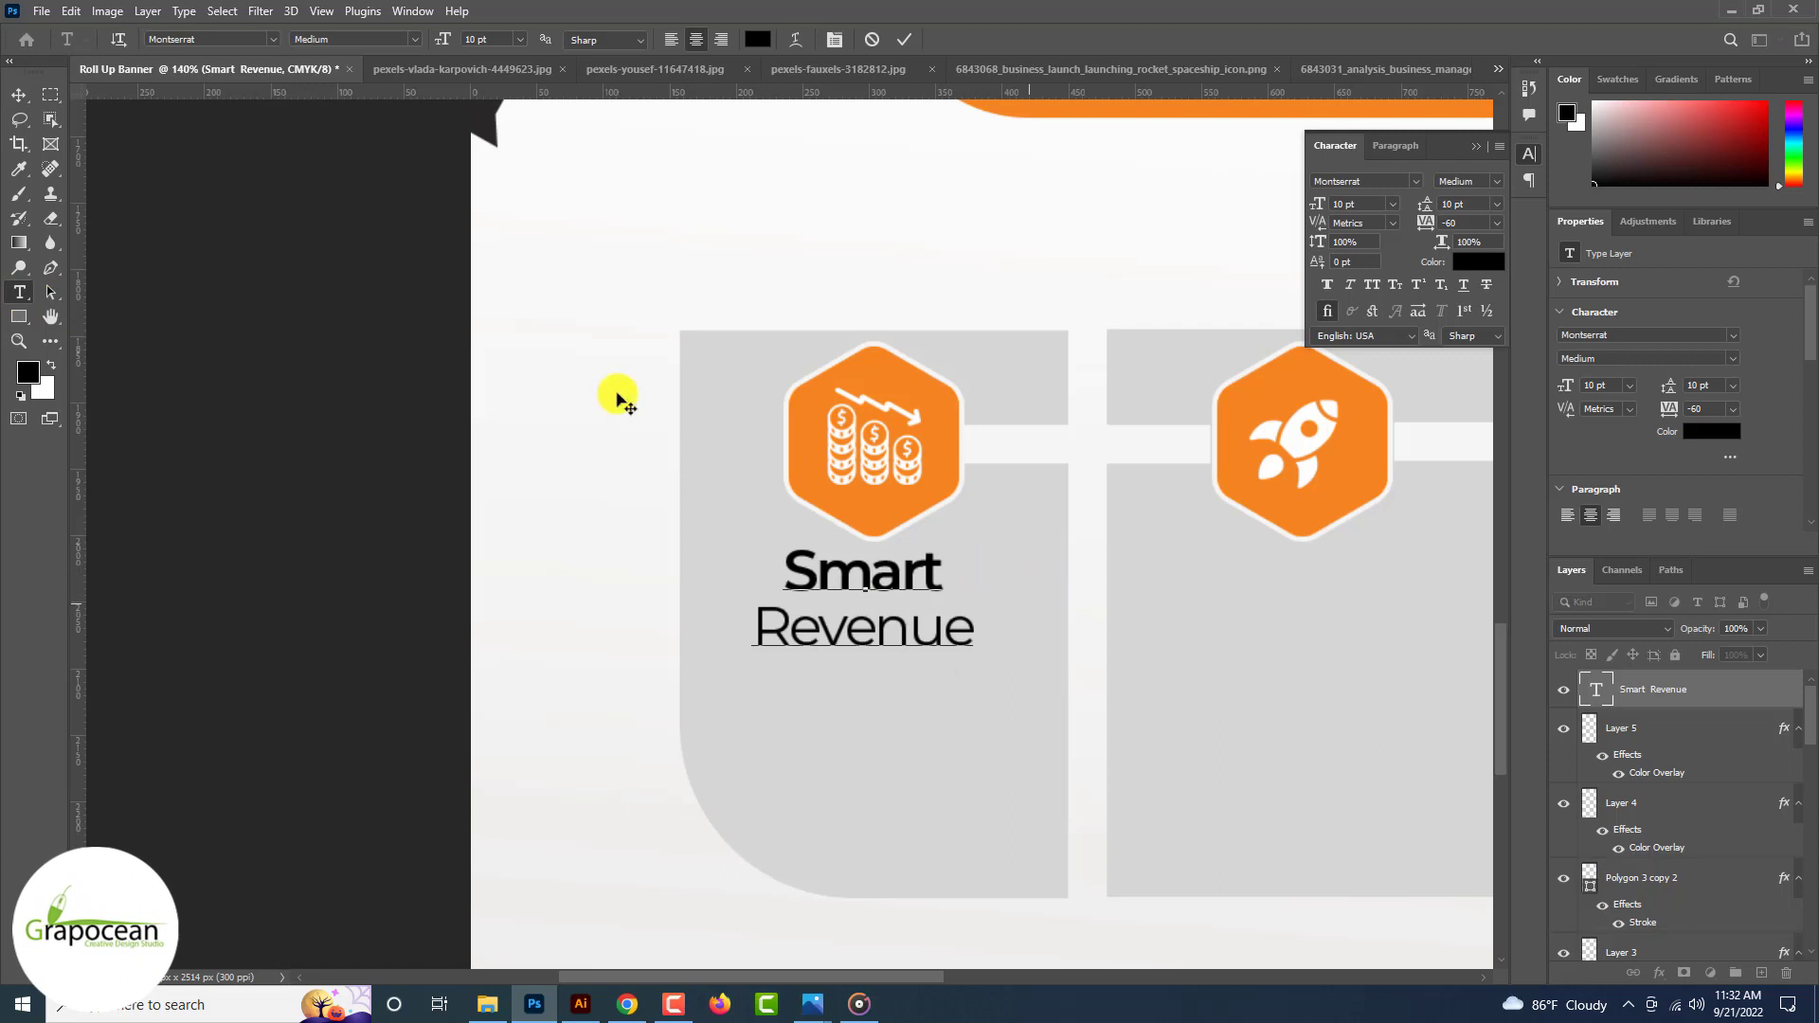
{"action": "left_click", "coordinate": [19, 98]}
Step: Format the word "Revenue" as Montserrat Light, 7 pt, with -20 tracking and 8 pt leading
{"action": "scroll", "coordinate": [57, 121], "scroll_direction": "down", "scroll_amount": 5}
{"action": "scroll", "coordinate": [55, 128], "scroll_direction": "up", "scroll_amount": 8}
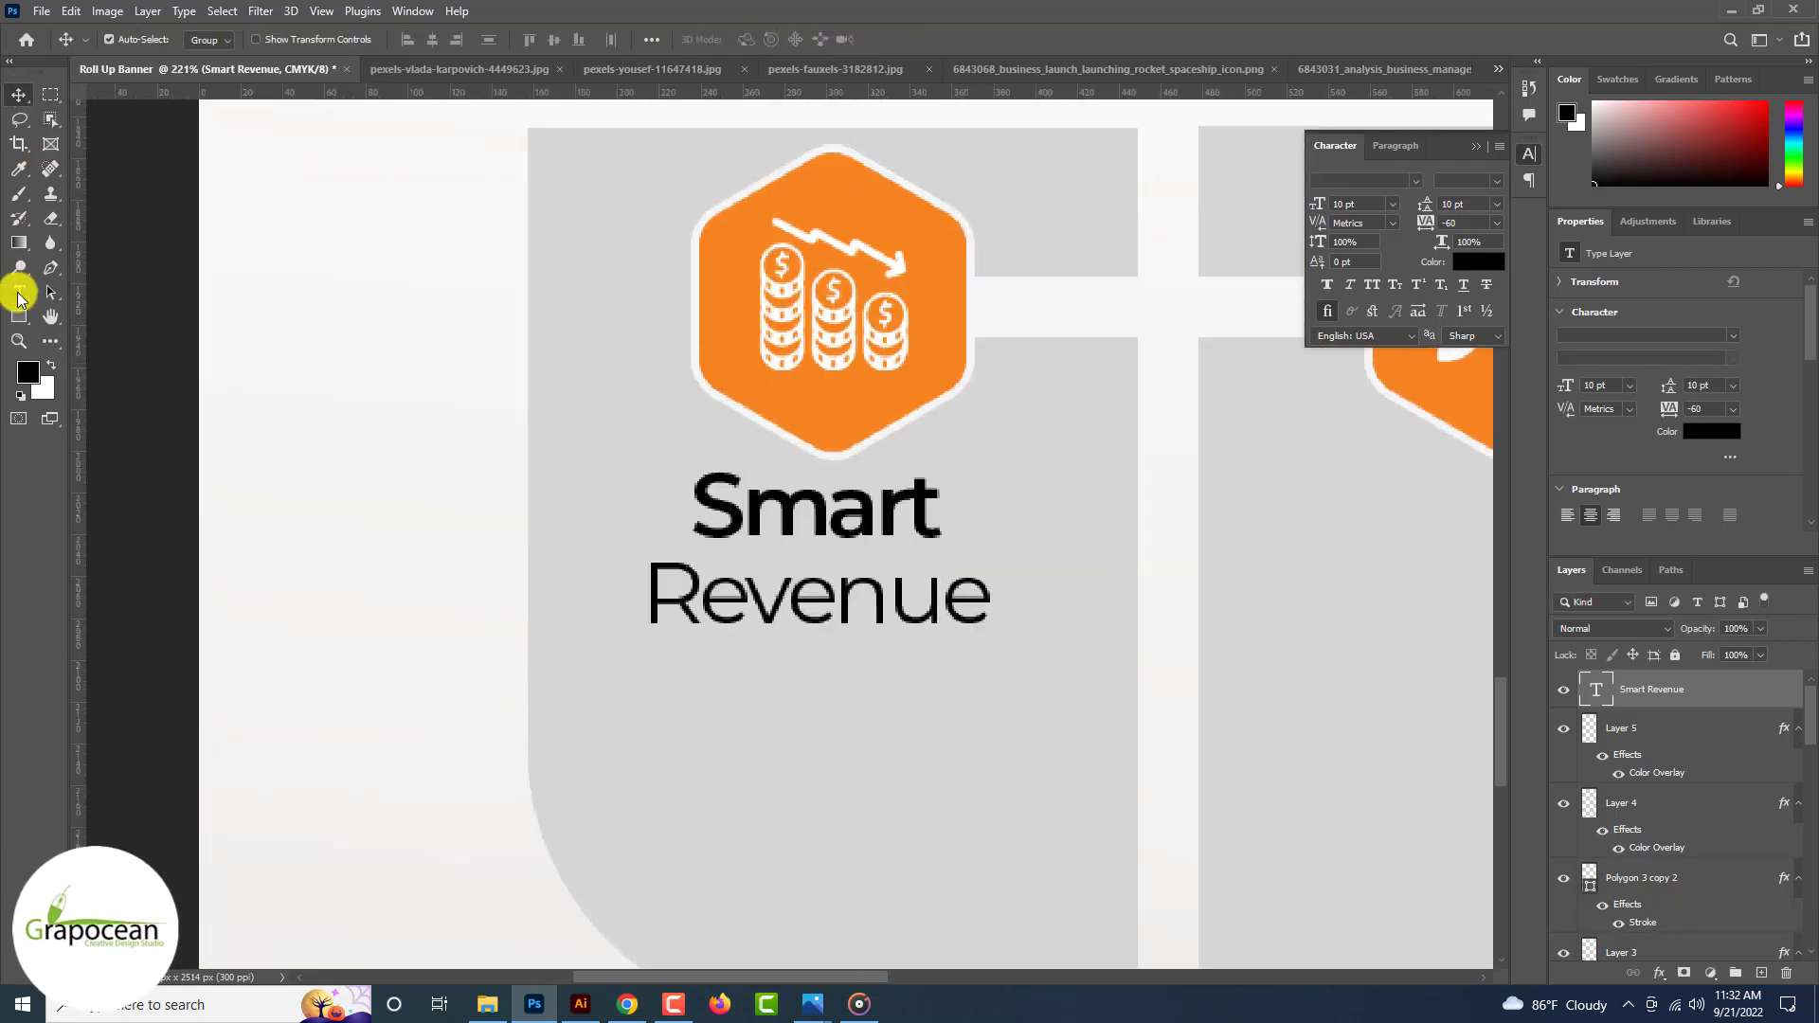
{"action": "left_click_drag", "start_coordinate": [718, 598], "coordinate": [643, 602]}
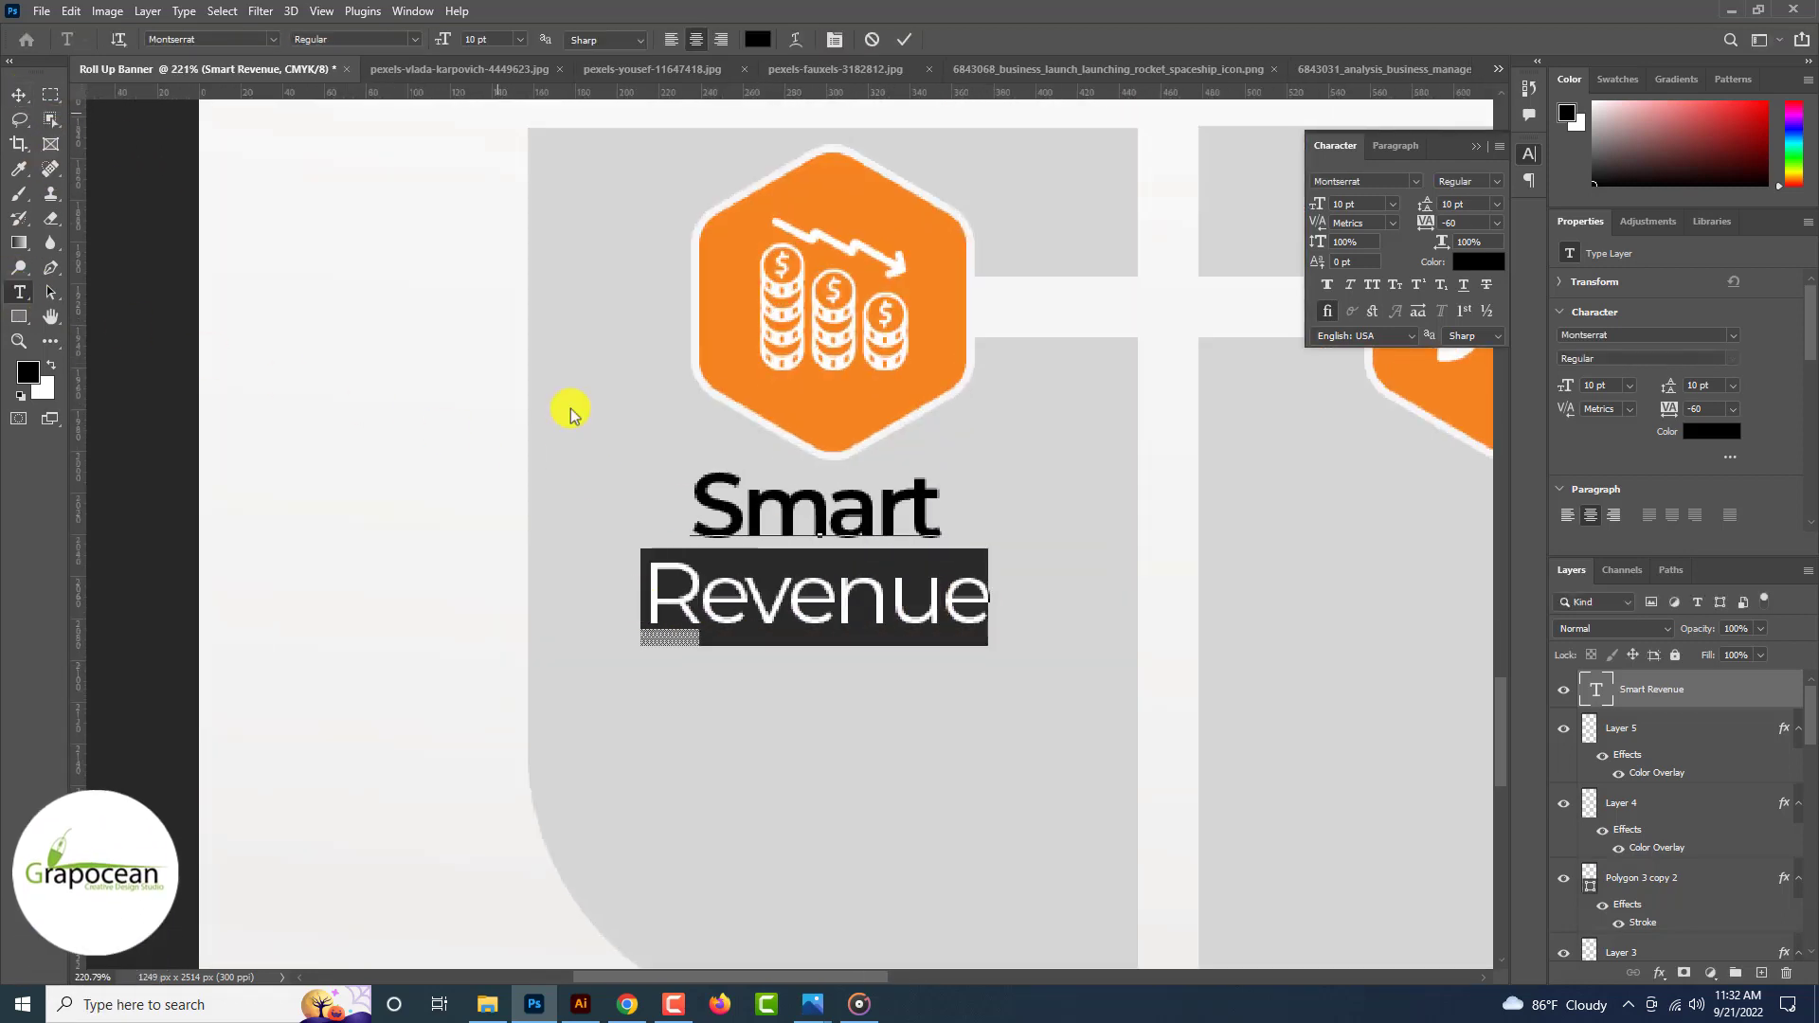
{"action": "left_click_drag", "start_coordinate": [440, 39], "coordinate": [439, 41]}
{"action": "left_click", "coordinate": [414, 39]}
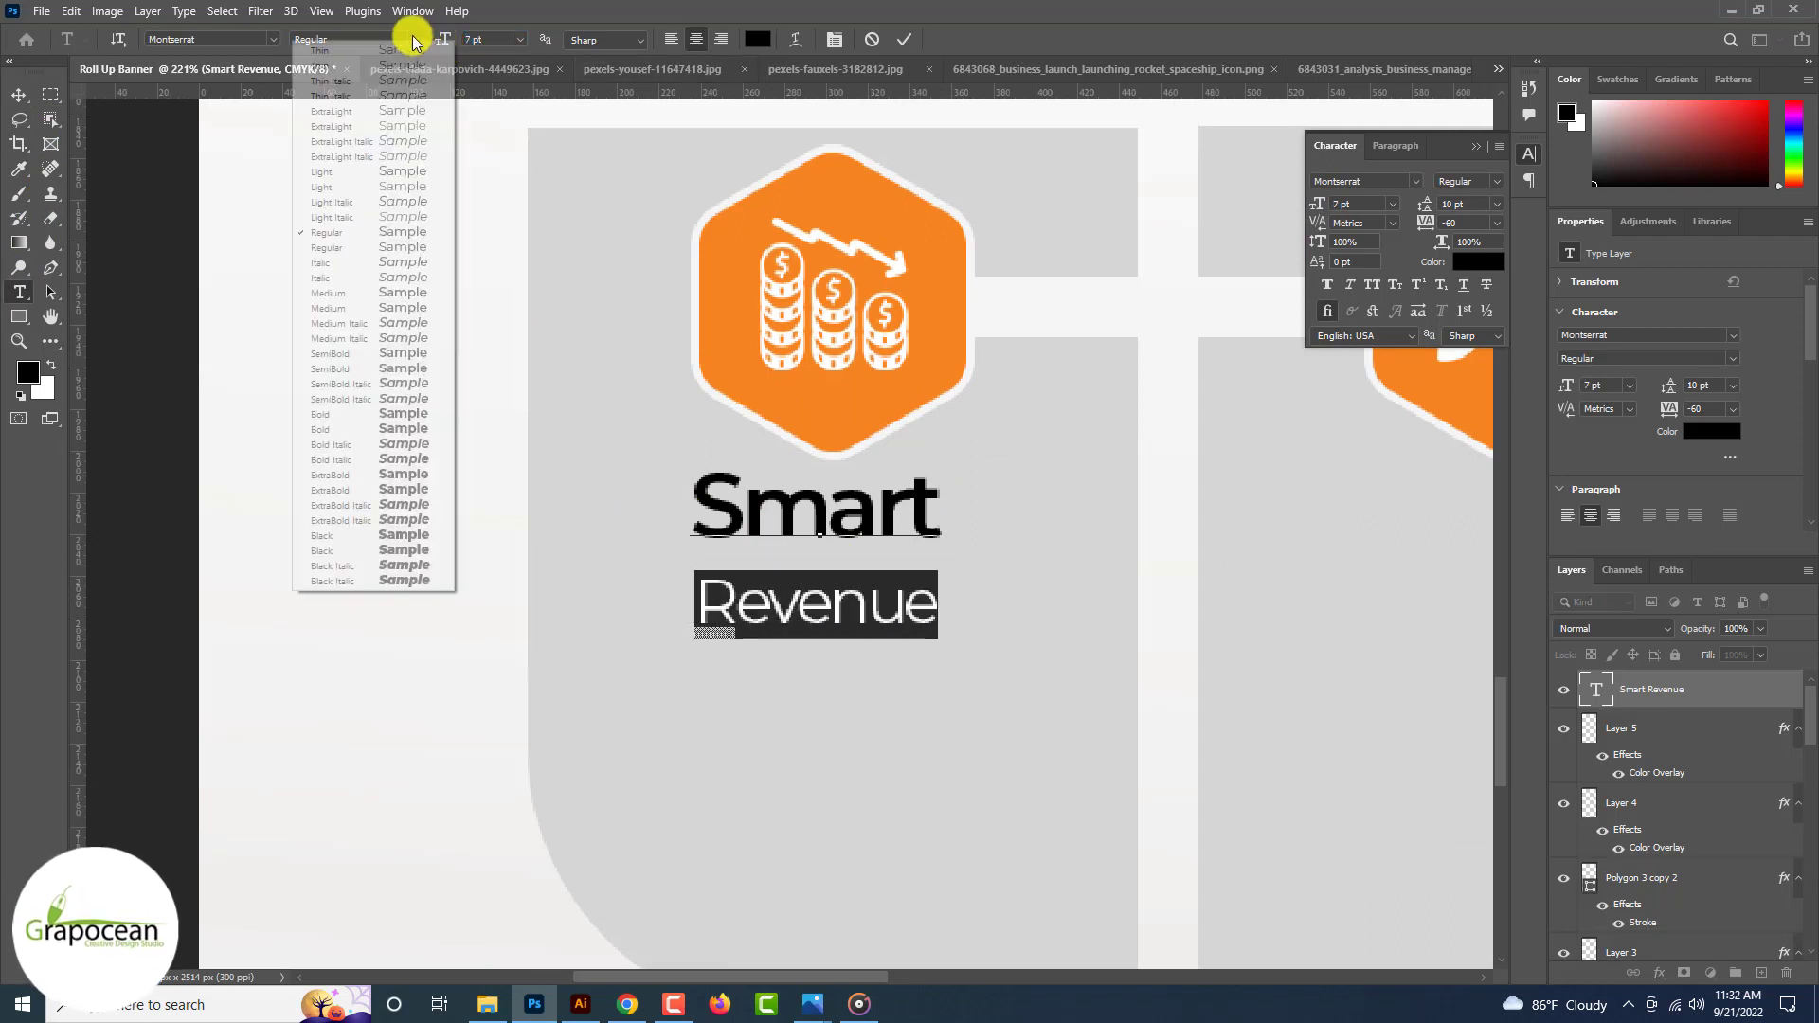
{"action": "left_click", "coordinate": [360, 176]}
{"action": "key", "text": "alt+Right"}
{"action": "key", "text": "alt+Right"}
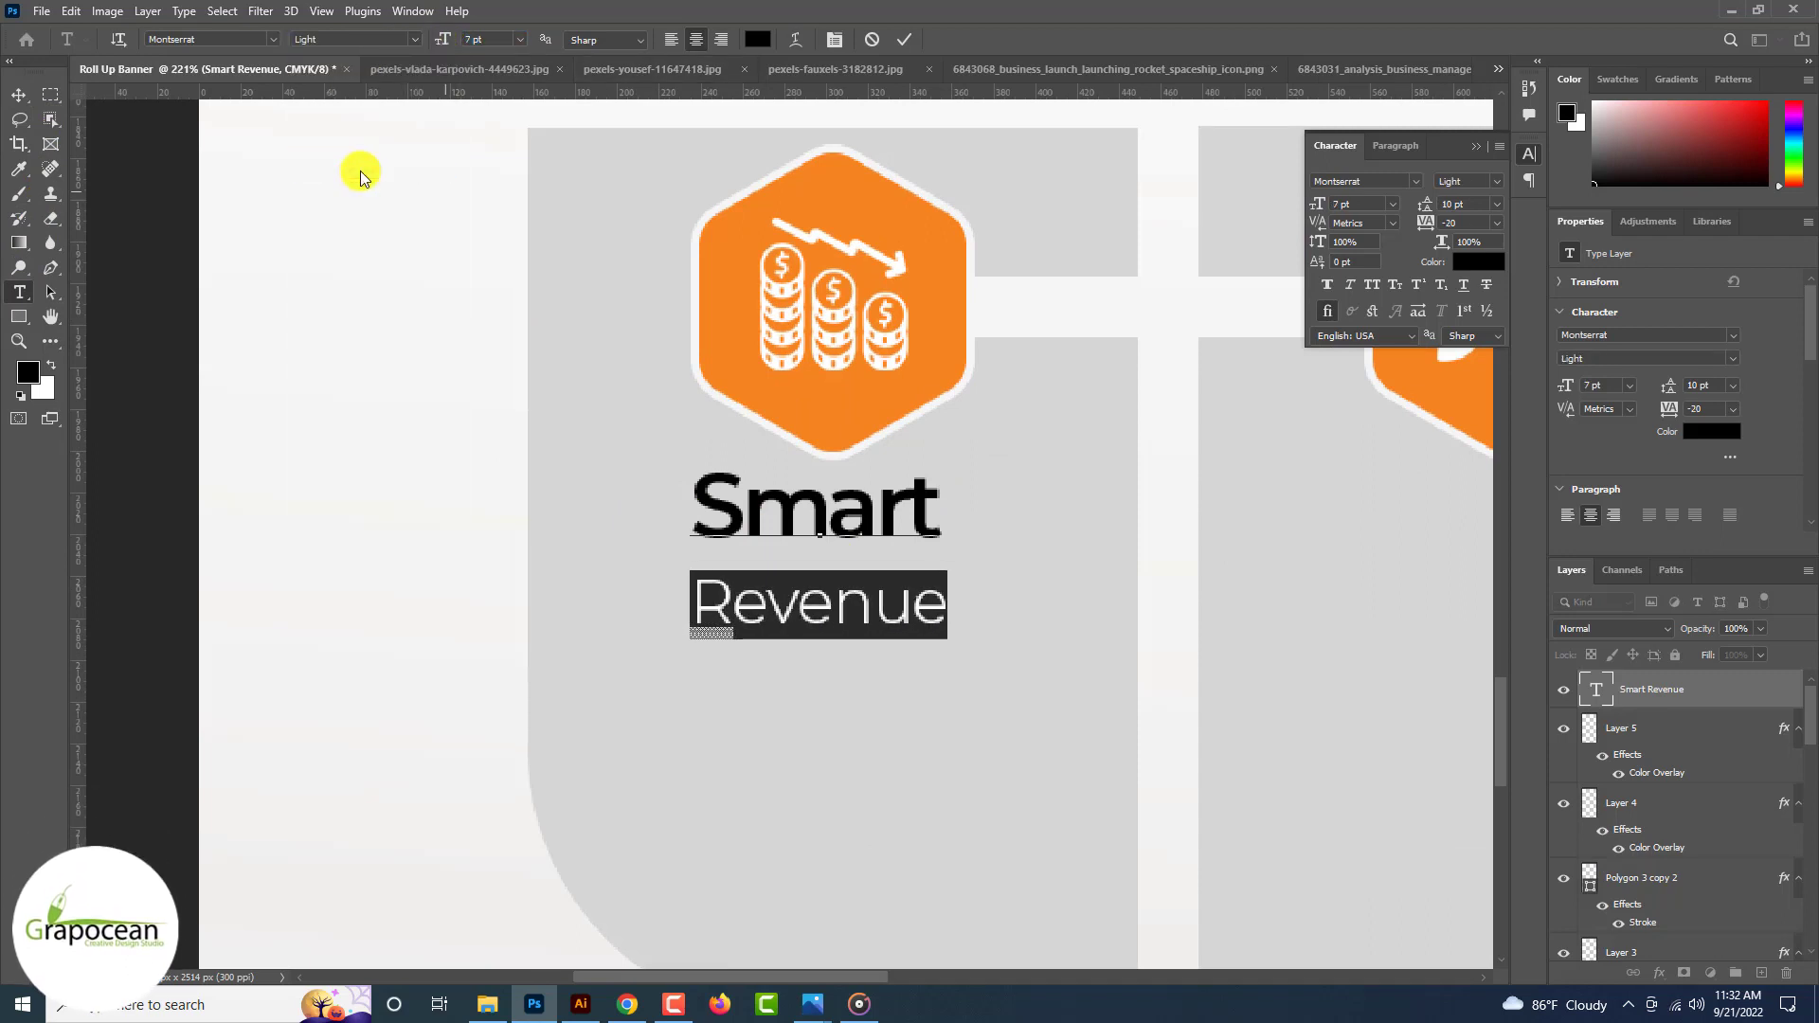
{"action": "key", "text": "alt+Up"}
{"action": "key", "text": "alt+Up"}
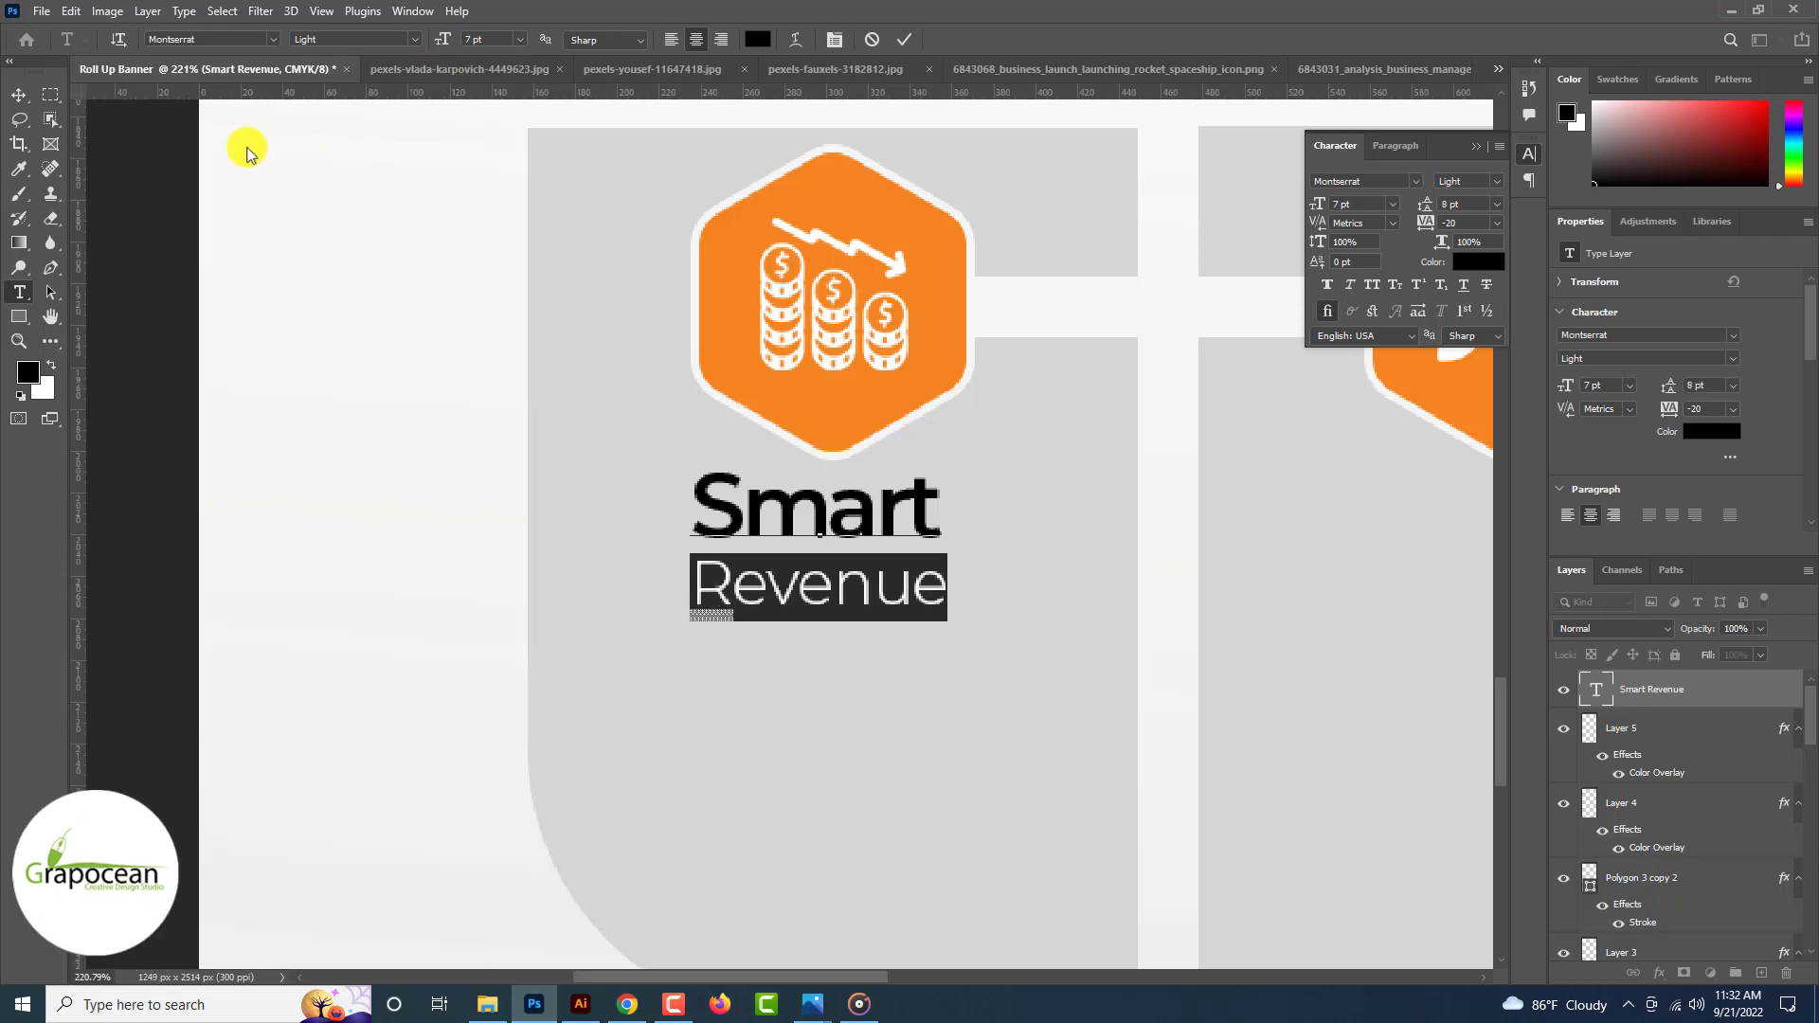
Step: Duplicate the "Smart Revenue" heading into the middle grey box, beneath the rocket hexagon
{"action": "left_click", "coordinate": [19, 95]}
{"action": "scroll", "coordinate": [654, 537], "scroll_direction": "down", "scroll_amount": 3}
{"action": "scroll", "coordinate": [853, 577], "scroll_direction": "down", "scroll_amount": 5}
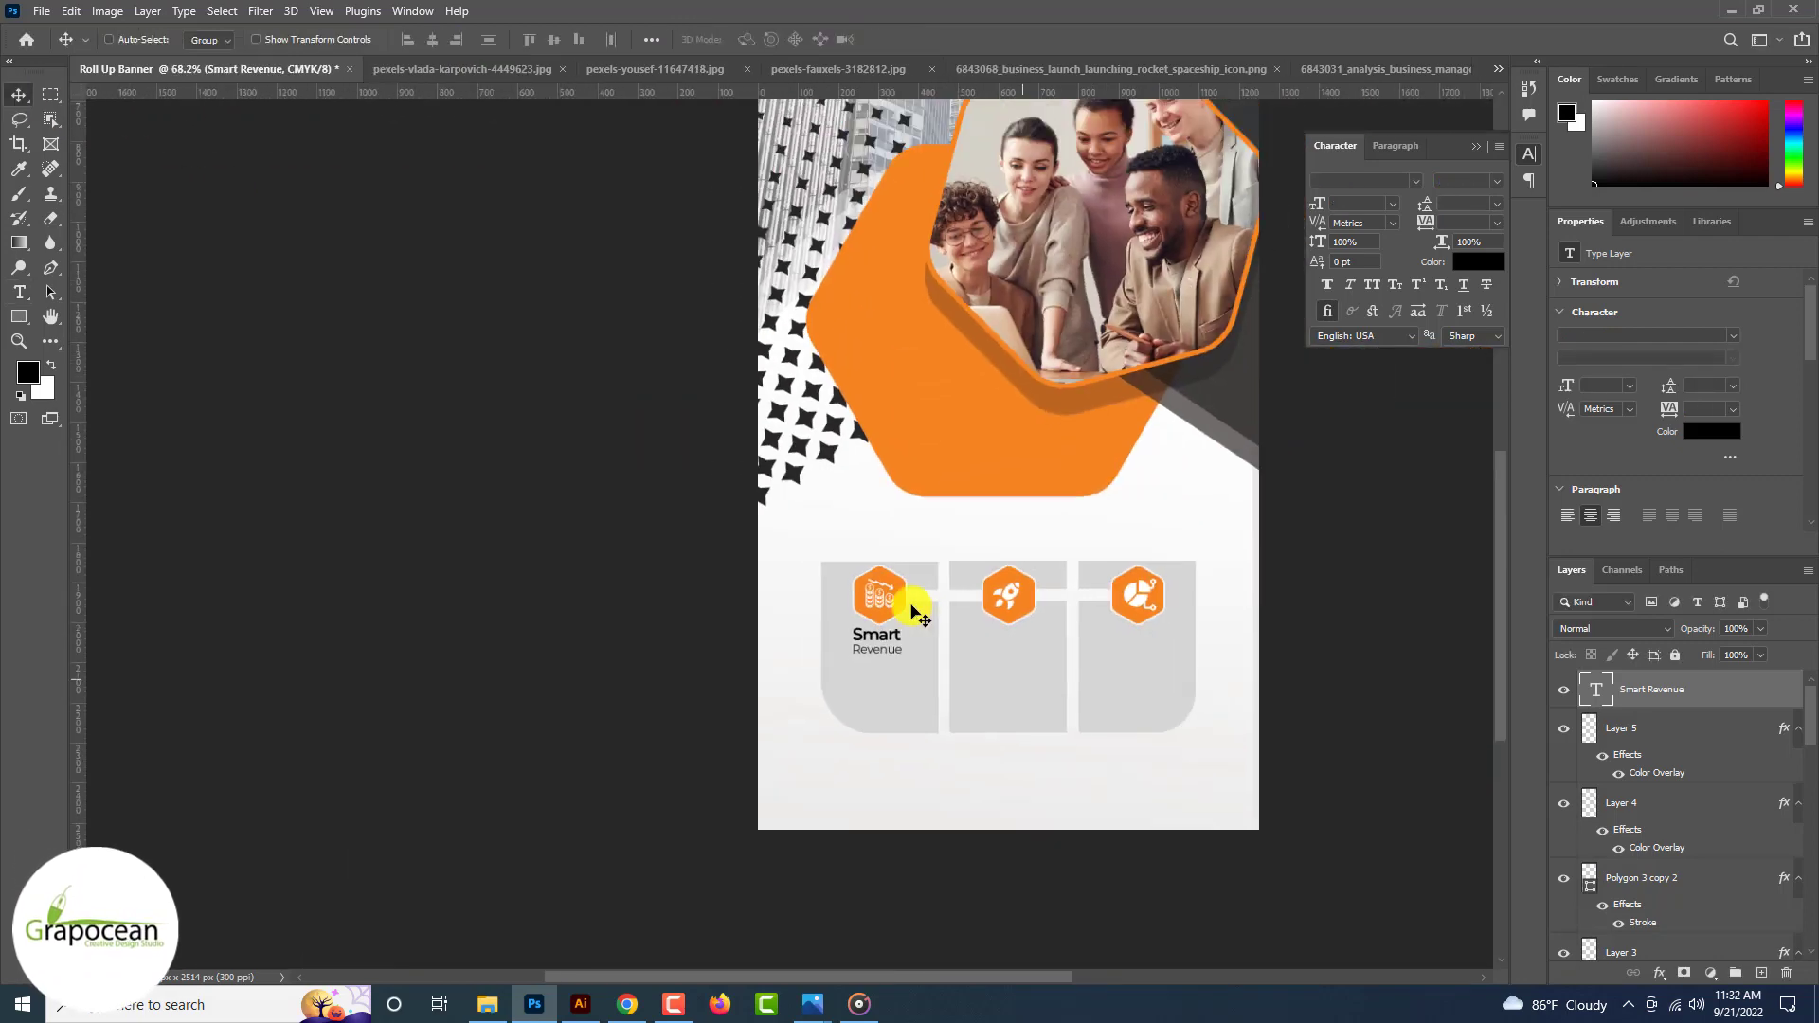
{"action": "scroll", "coordinate": [905, 611], "scroll_direction": "up", "scroll_amount": 3}
{"action": "scroll", "coordinate": [900, 625], "scroll_direction": "up", "scroll_amount": 2}
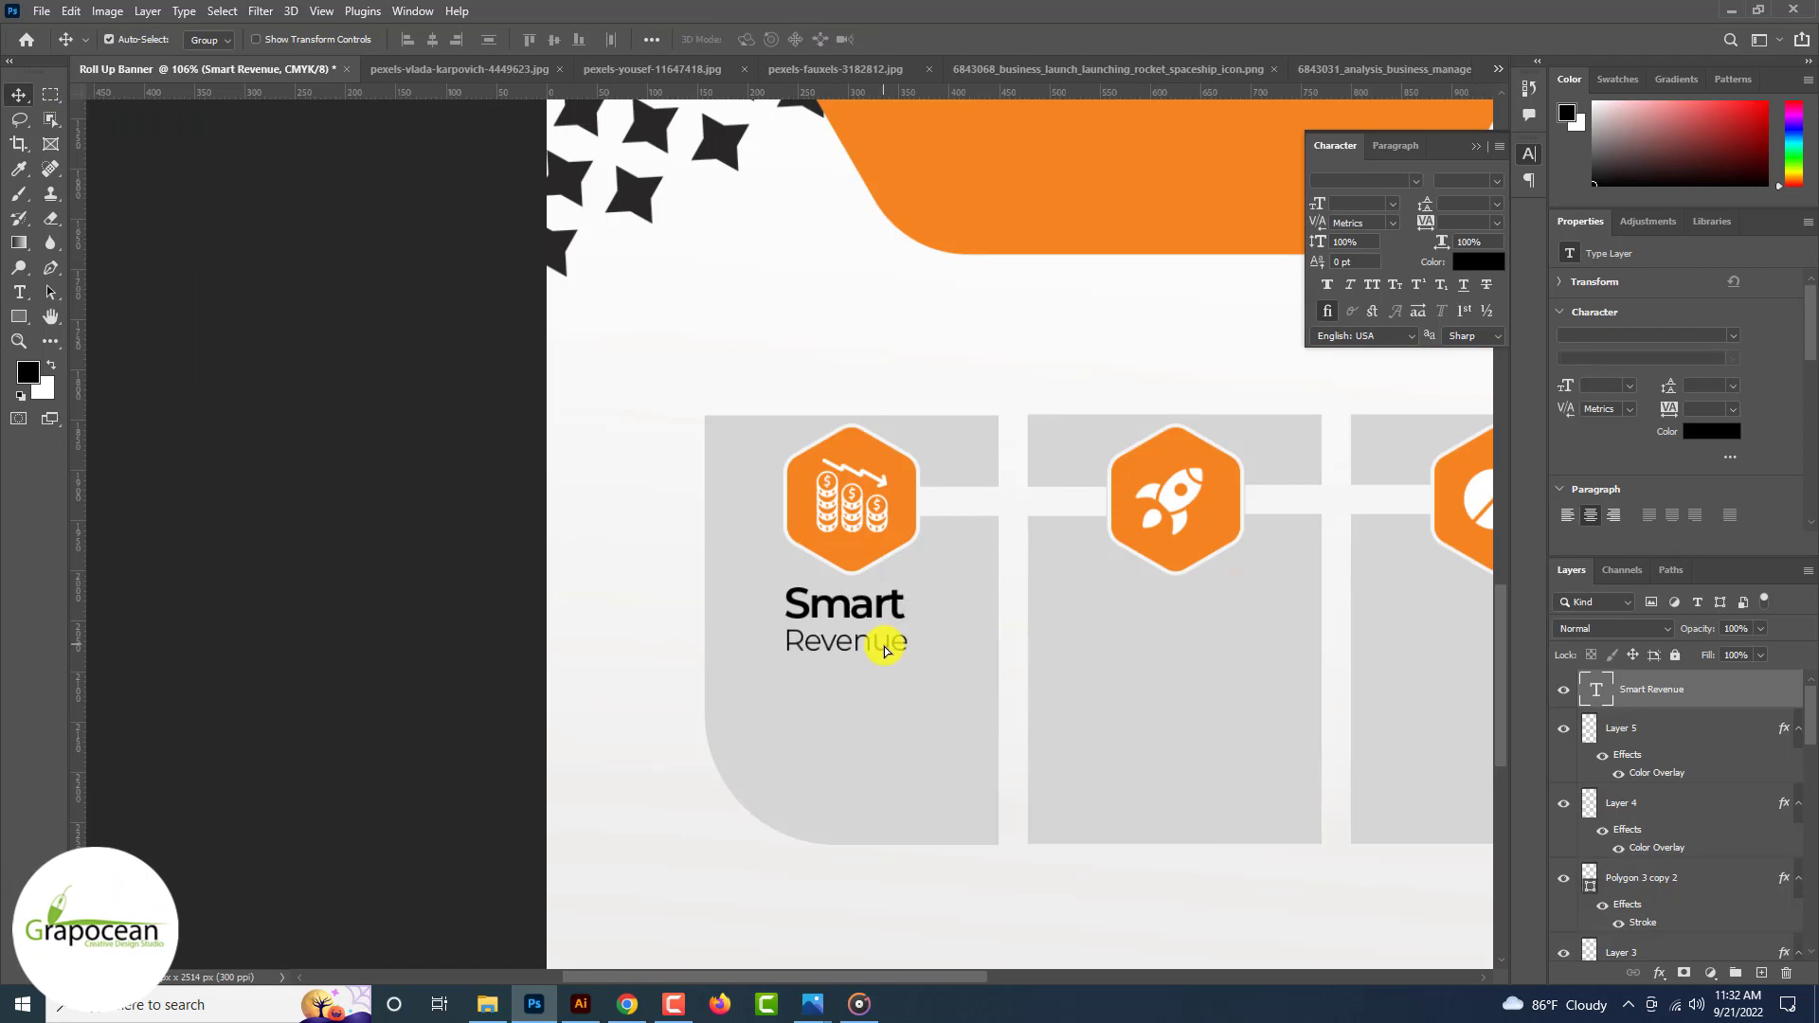
{"action": "left_click_drag", "start_coordinate": [992, 623], "coordinate": [1196, 622]}
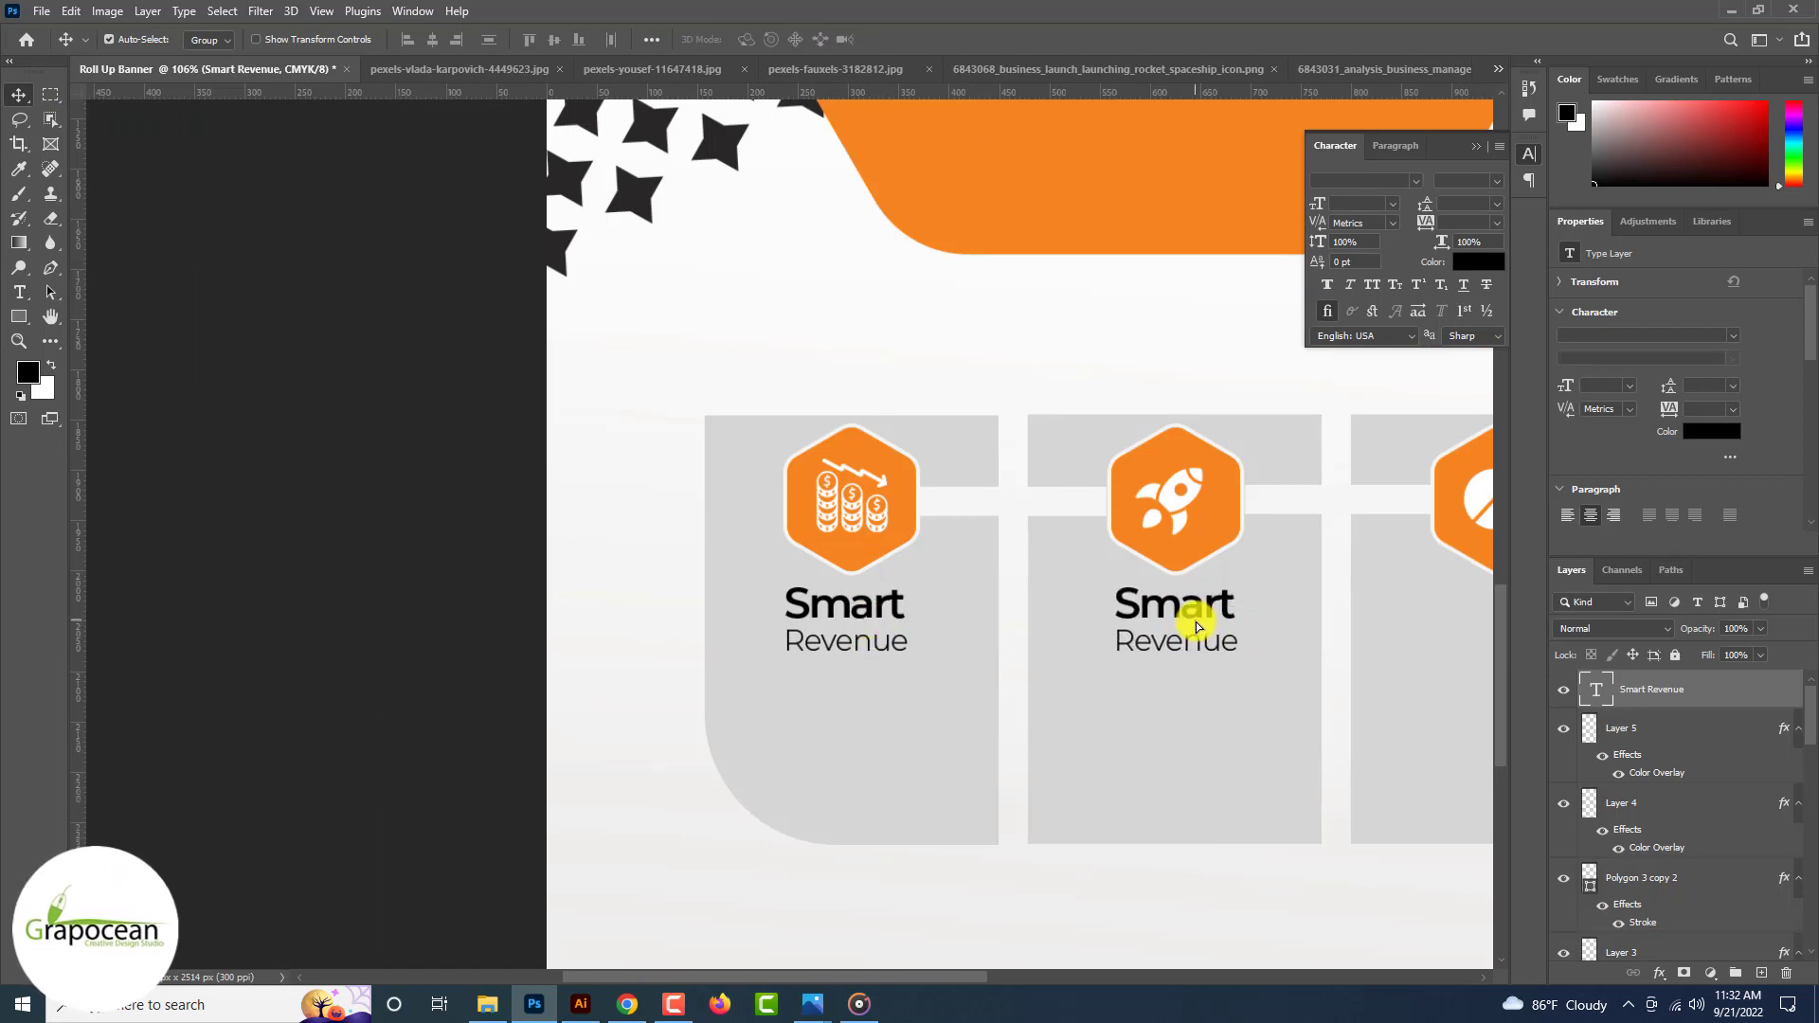
Step: Show the guides and place a horizontal guide just beneath the word "Revenue" in the left grey box
{"action": "scroll", "coordinate": [1196, 621], "scroll_direction": "up", "scroll_amount": 3}
{"action": "scroll", "coordinate": [1185, 464], "scroll_direction": "down", "scroll_amount": 4}
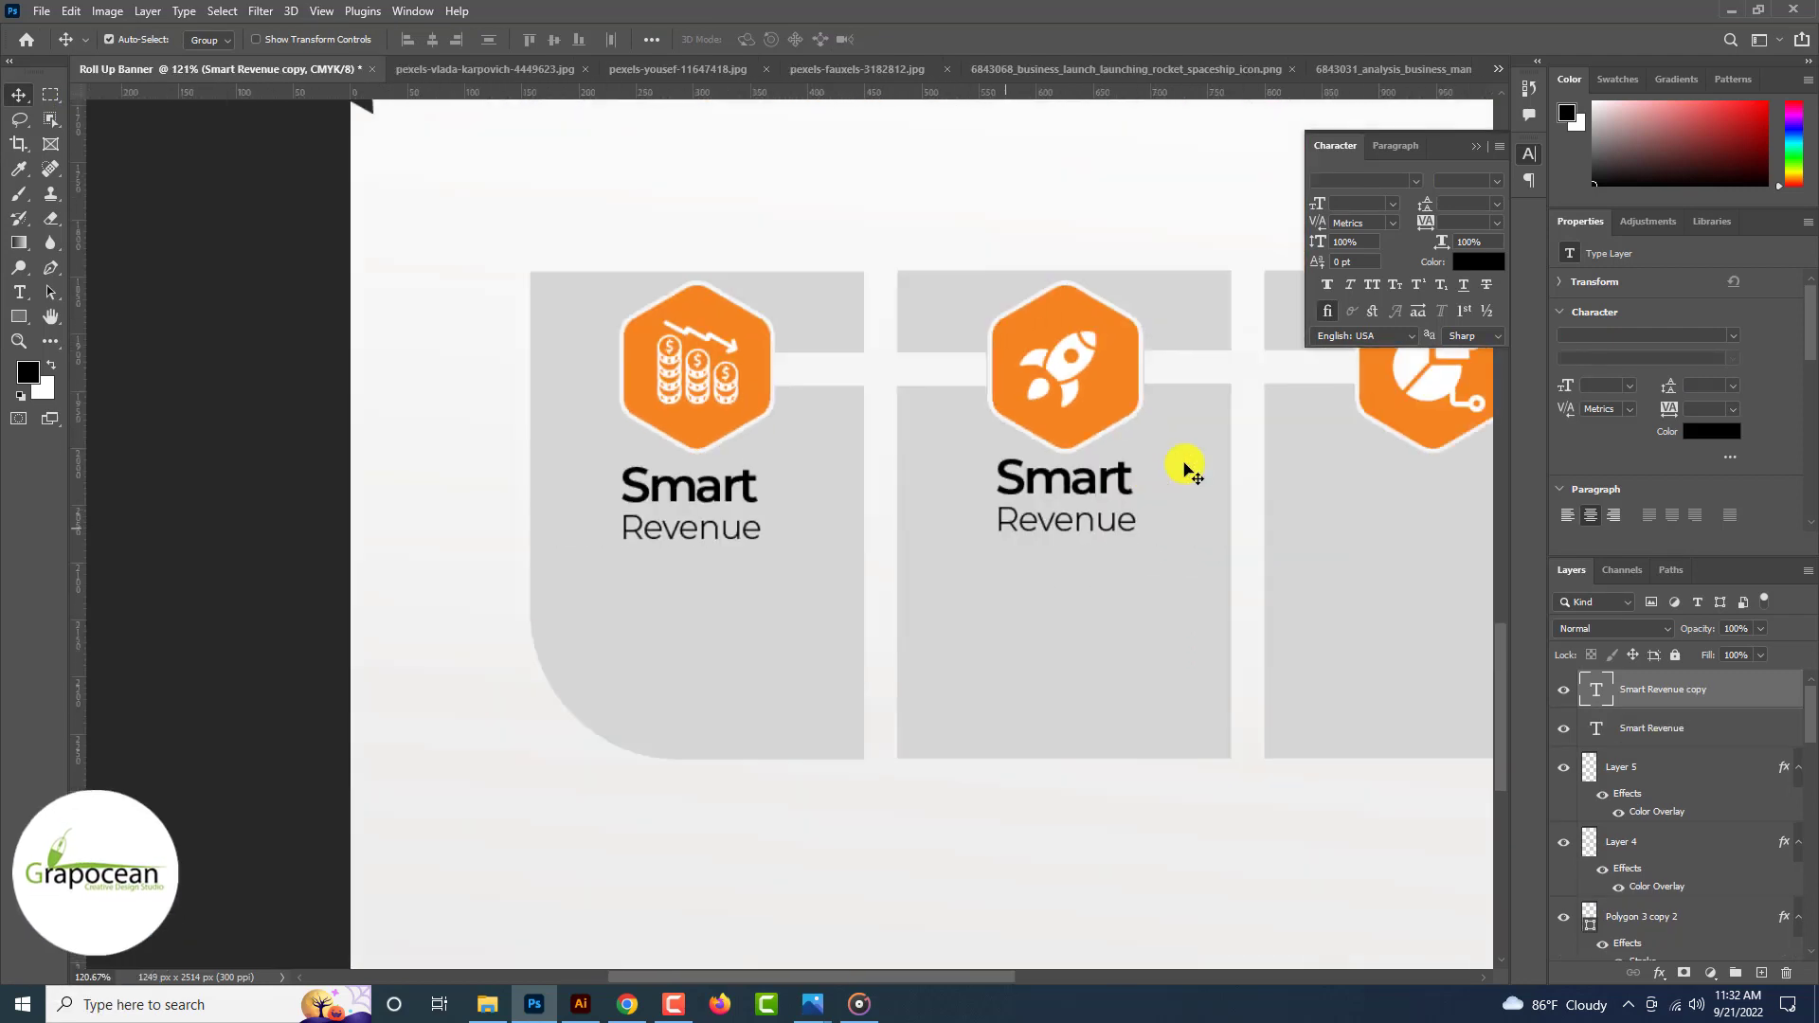
{"action": "scroll", "coordinate": [1184, 465], "scroll_direction": "up", "scroll_amount": 1}
{"action": "key", "text": "ctrl+semicolon"}
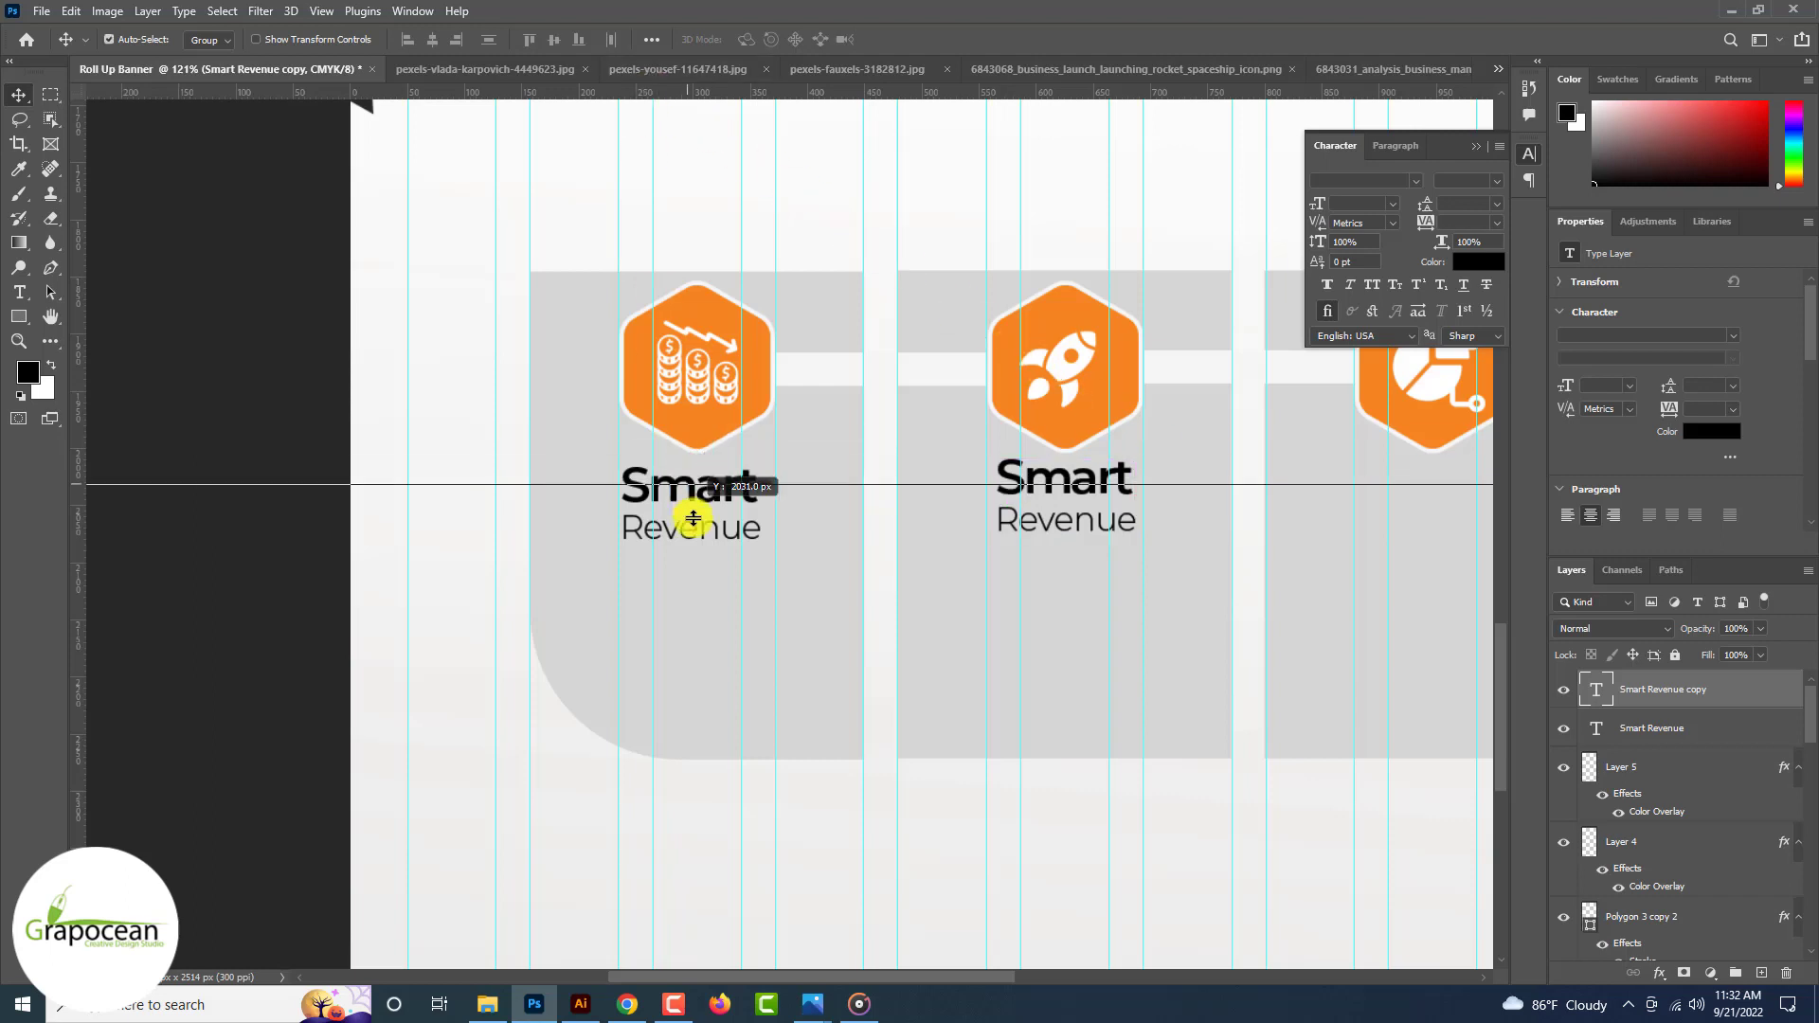
{"action": "left_click_drag", "start_coordinate": [693, 517], "coordinate": [740, 543]}
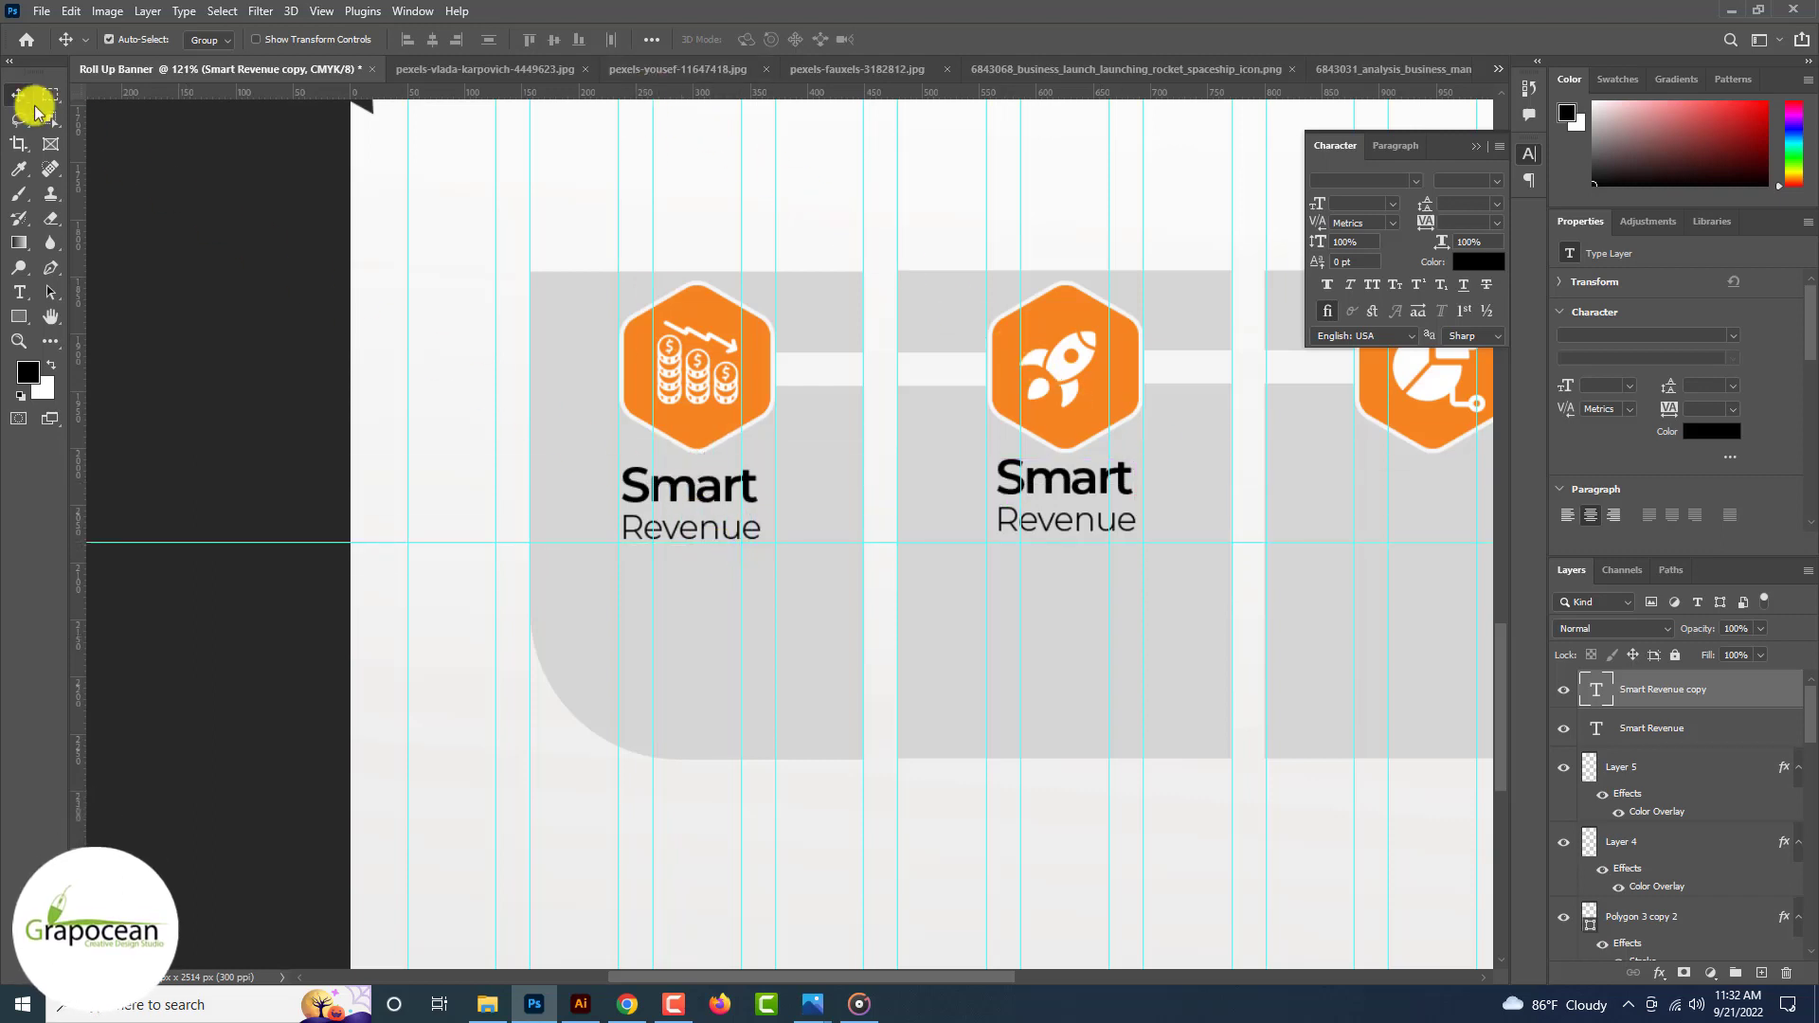
Step: Align the middle "Smart Revenue" heading with the left one and duplicate it beneath the pie-chart hexagon in the third grey box
{"action": "scroll", "coordinate": [1099, 480], "scroll_direction": "up", "scroll_amount": 3}
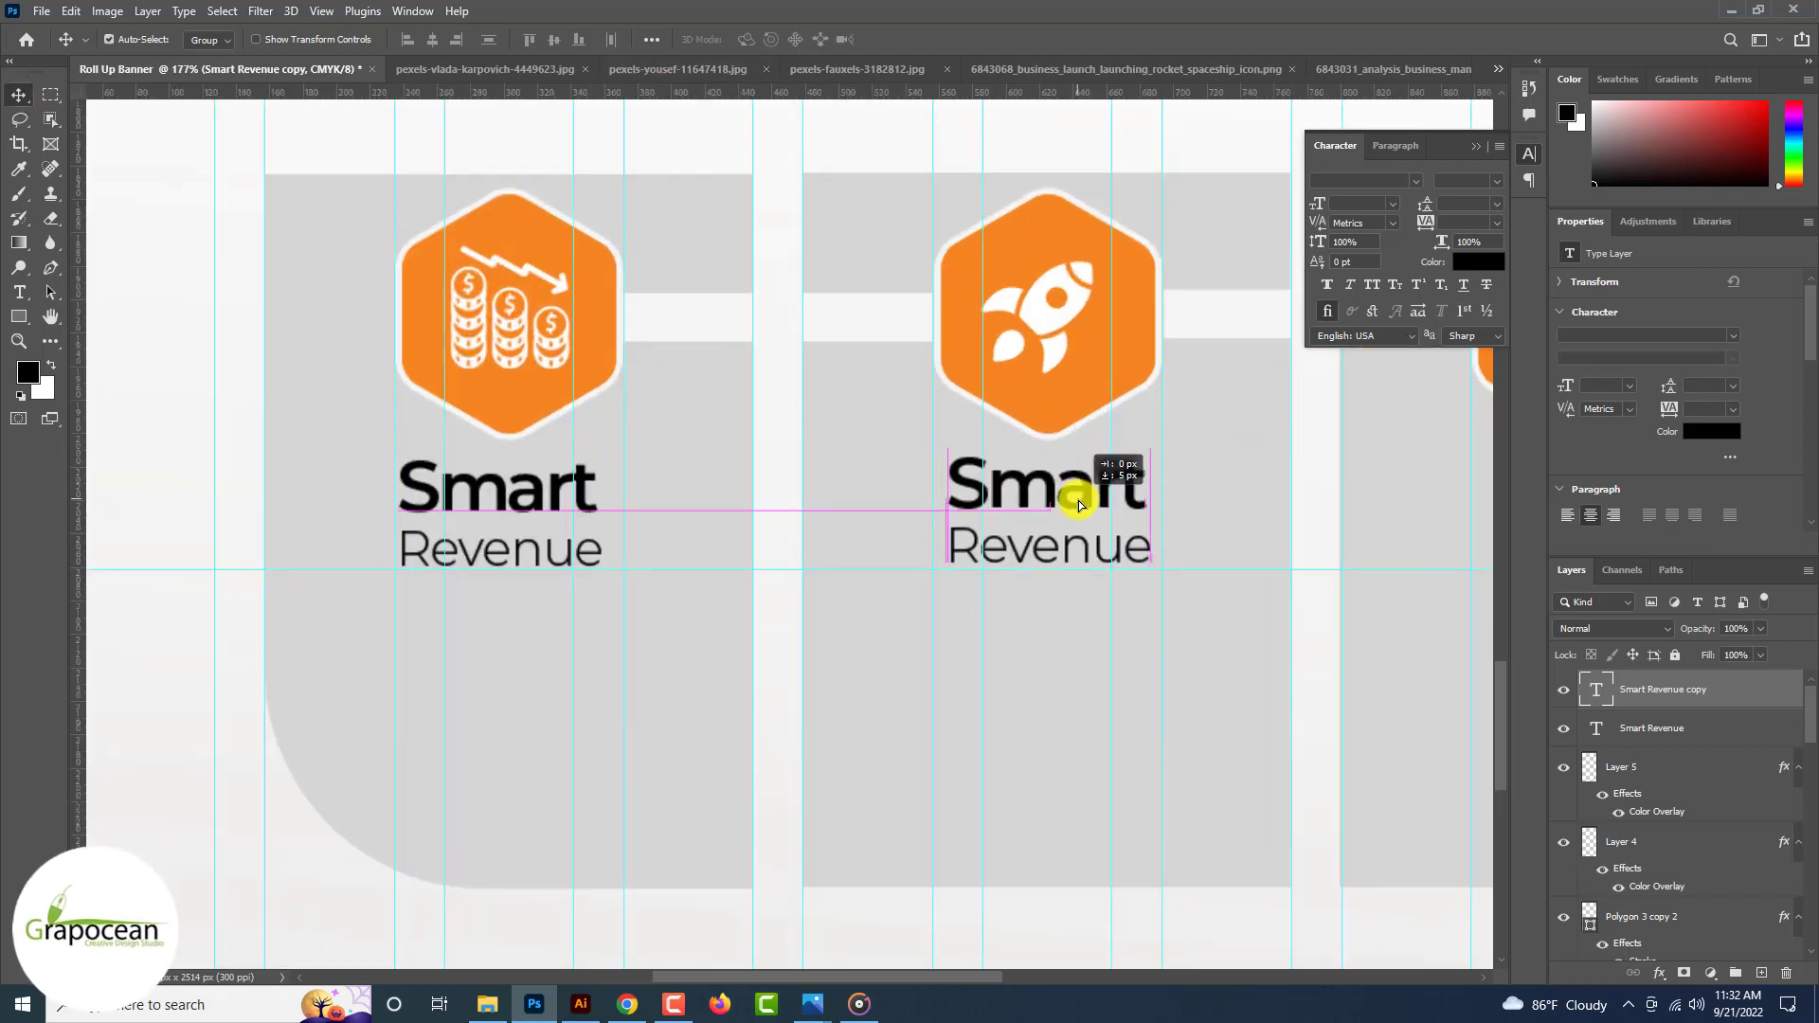
{"action": "scroll", "coordinate": [1078, 502], "scroll_direction": "down", "scroll_amount": 3}
{"action": "scroll", "coordinate": [1078, 502], "scroll_direction": "down", "scroll_amount": 1}
{"action": "left_click_drag", "start_coordinate": [873, 531], "coordinate": [1079, 555]}
{"action": "scroll", "coordinate": [1079, 554], "scroll_direction": "down", "scroll_amount": 7}
{"action": "scroll", "coordinate": [1078, 551], "scroll_direction": "down", "scroll_amount": 3}
{"action": "scroll", "coordinate": [987, 559], "scroll_direction": "up", "scroll_amount": 7}
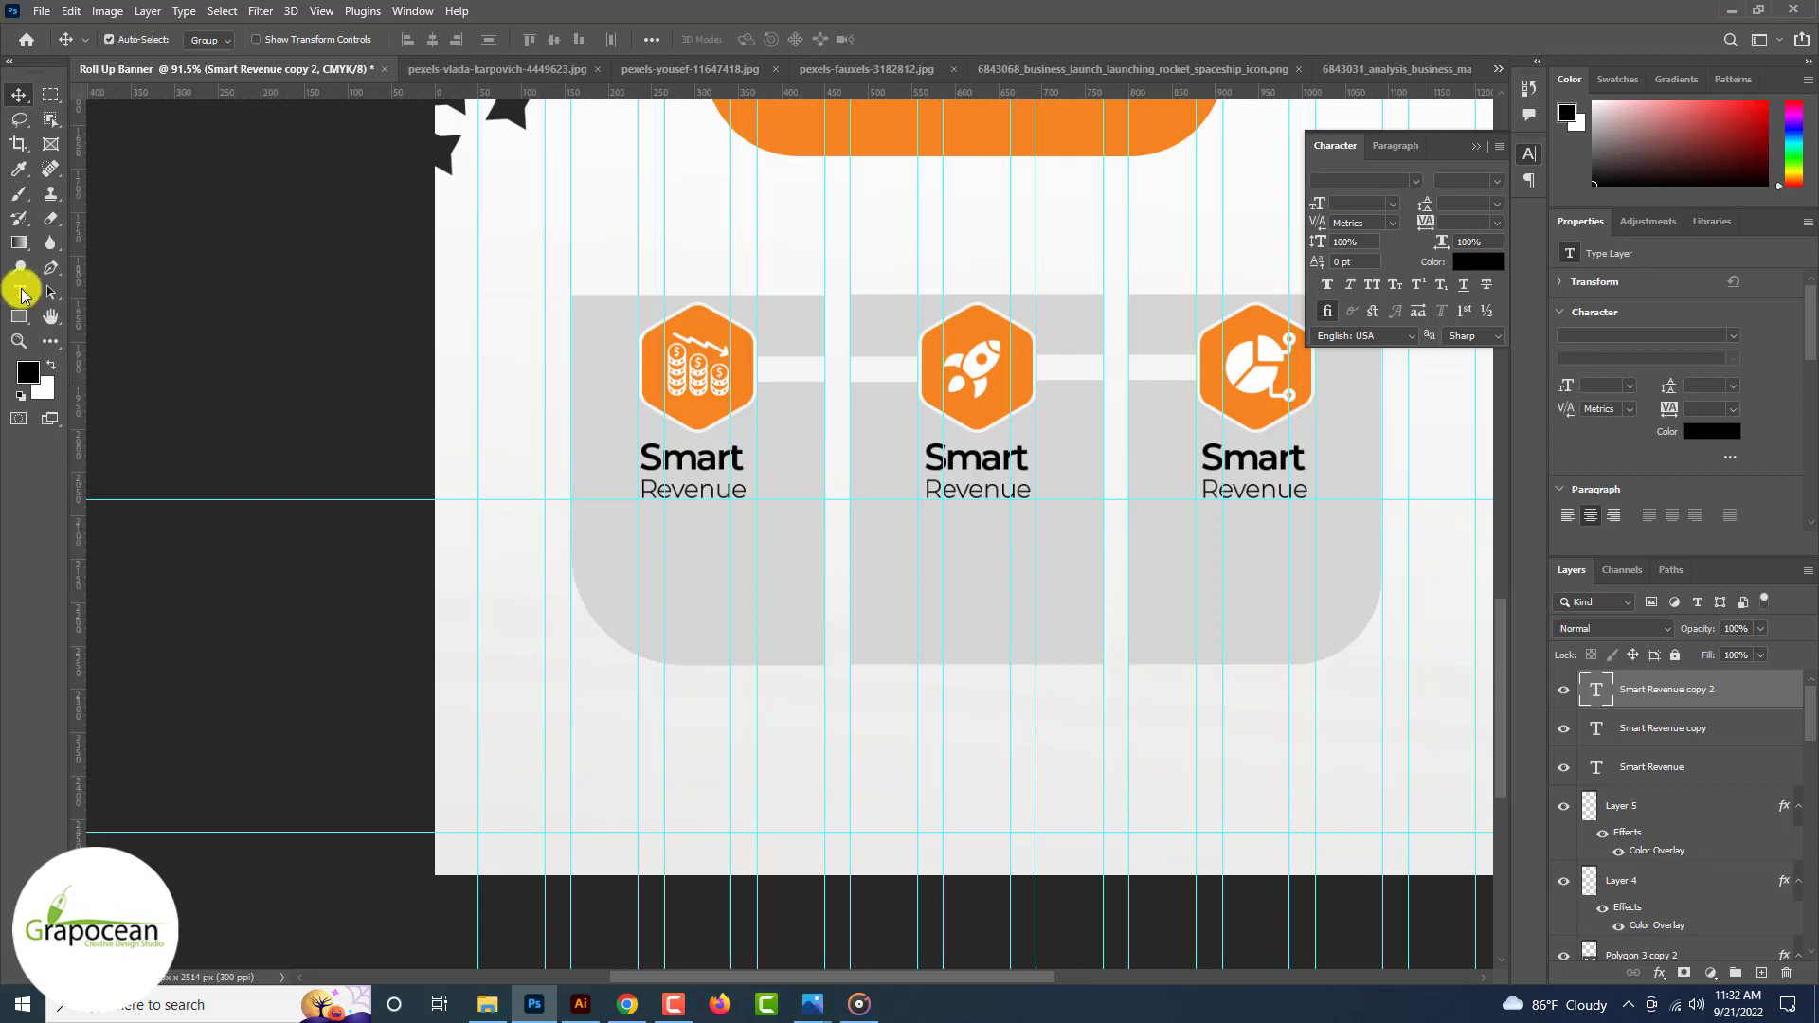
Step: Draw a paragraph text box with placeholder text beneath the "Smart Revenue" heading in the left grey box
{"action": "left_click", "coordinate": [21, 291]}
{"action": "left_click_drag", "start_coordinate": [738, 600], "coordinate": [795, 613]}
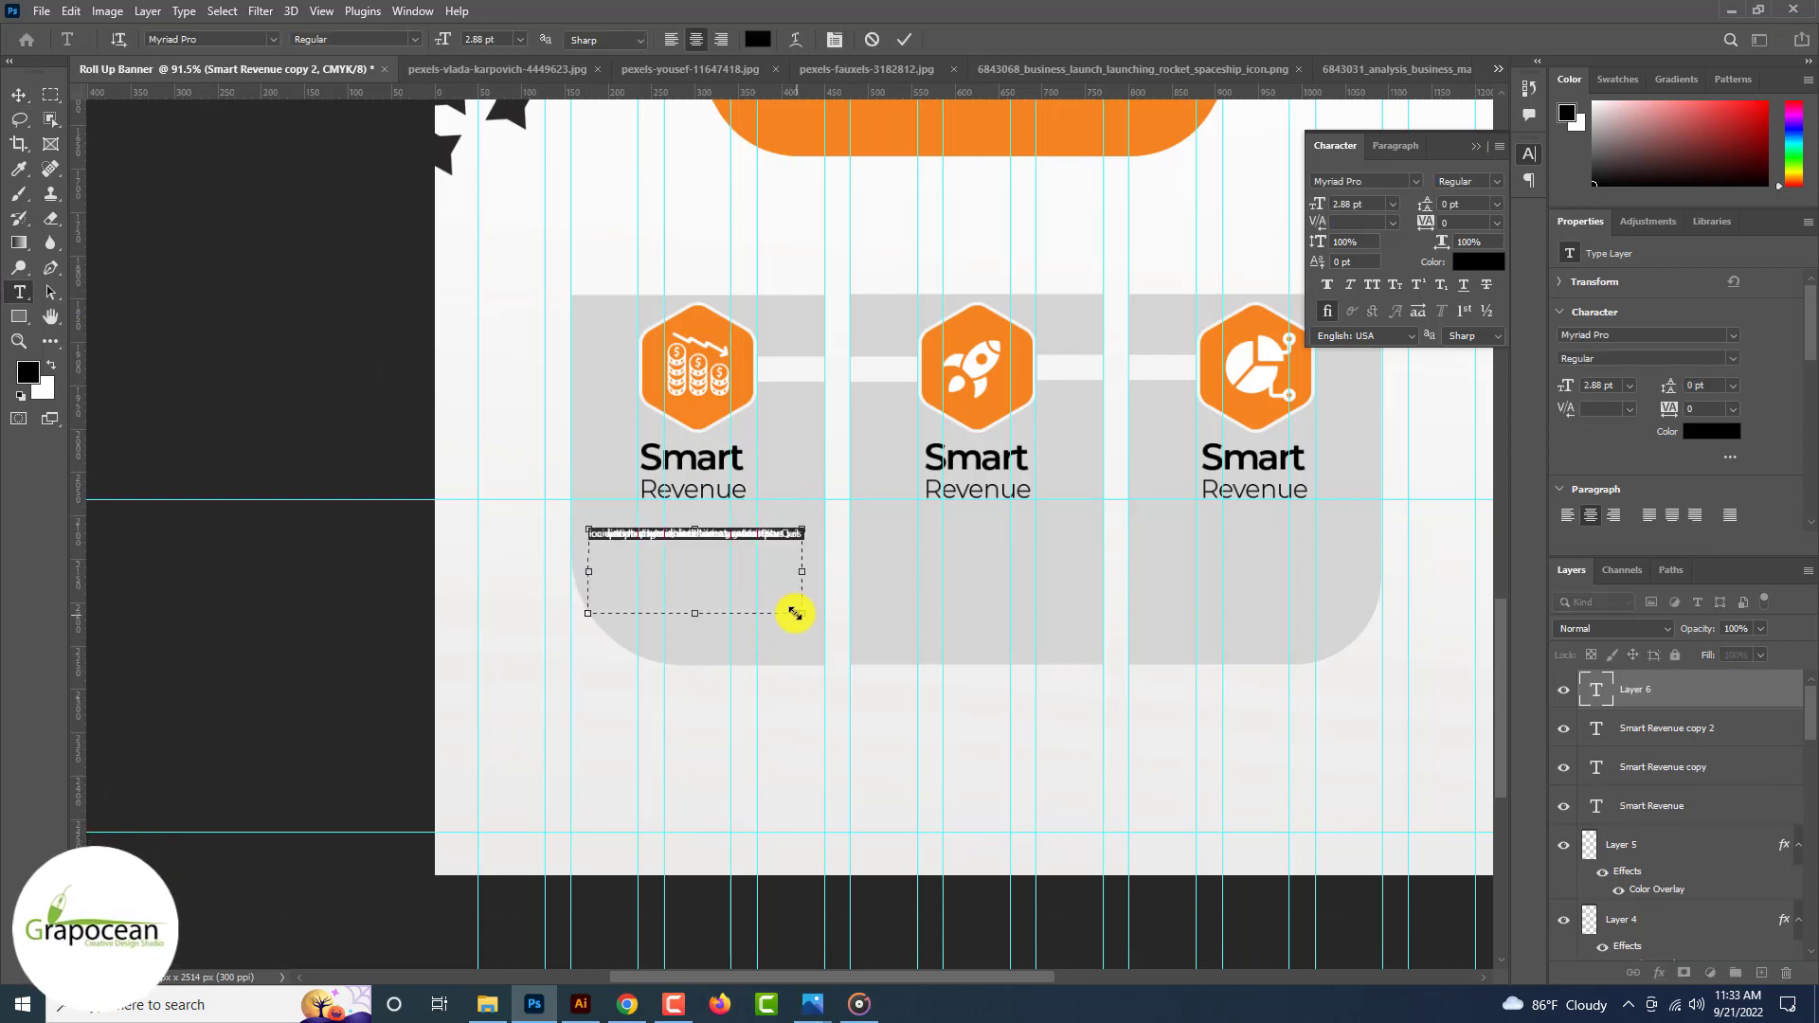
{"action": "left_click_drag", "start_coordinate": [1320, 275], "coordinate": [1320, 276]}
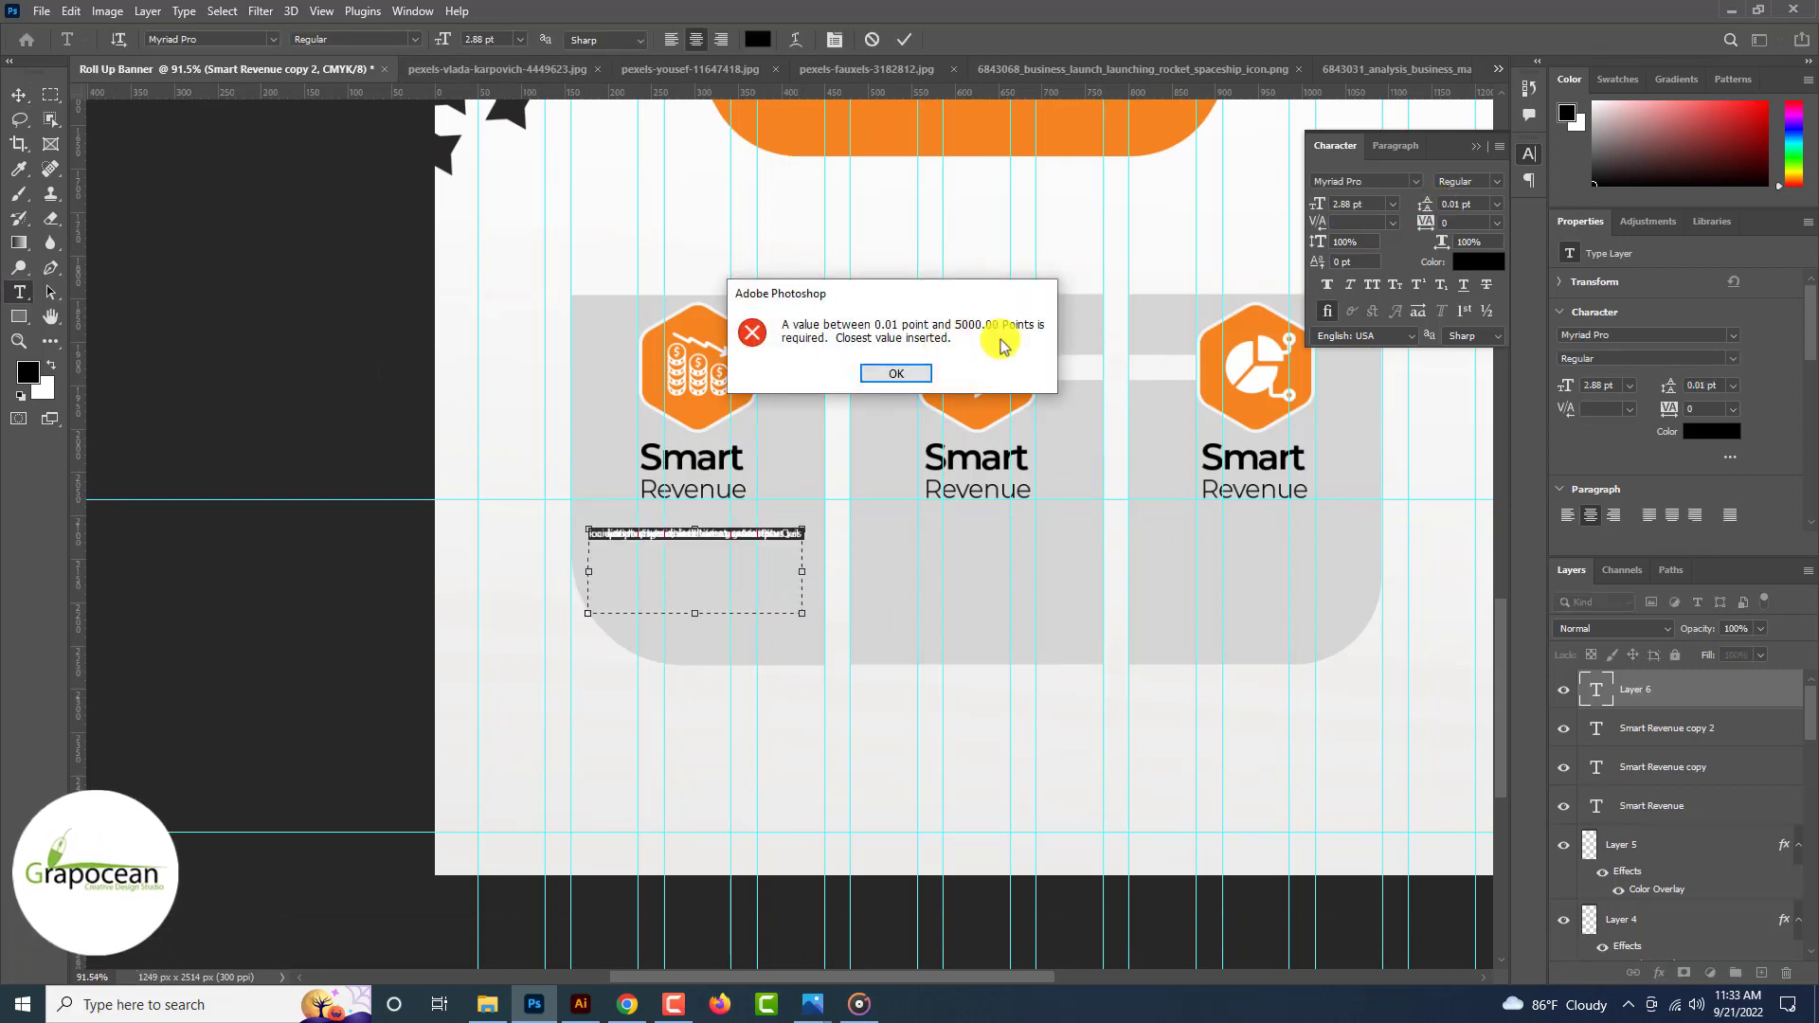
{"action": "left_click", "coordinate": [898, 373]}
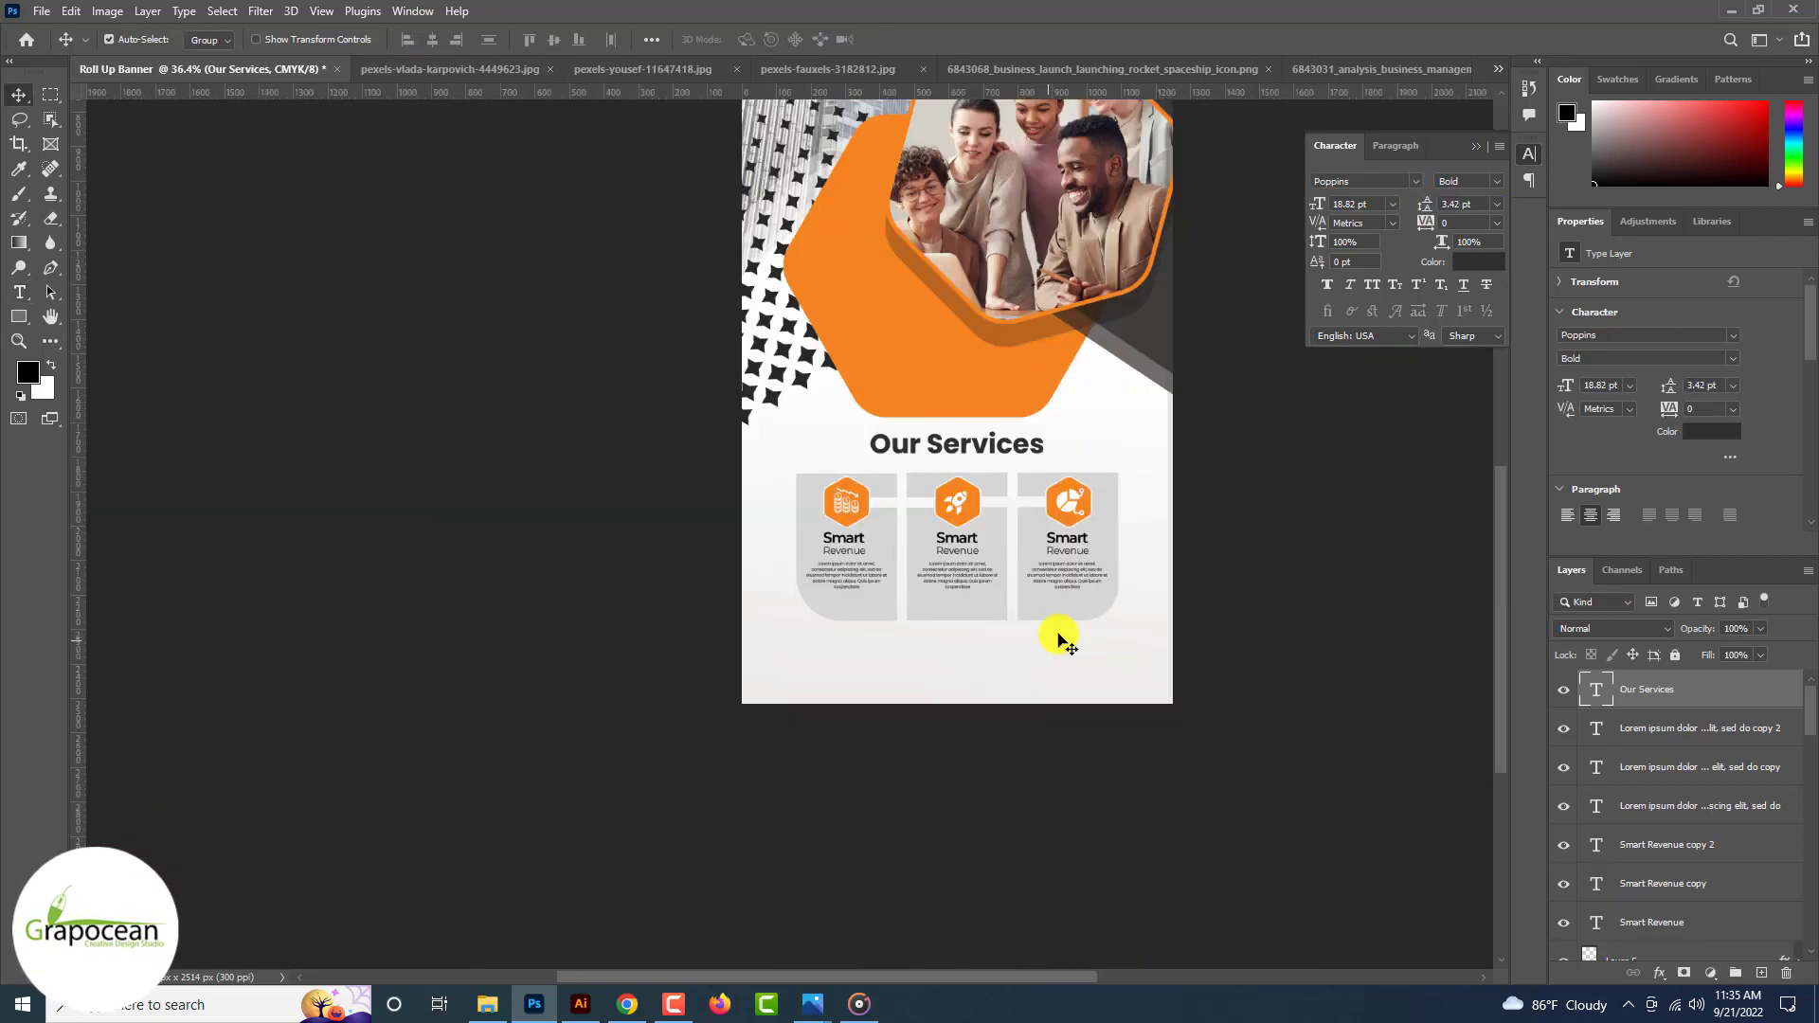
Step: Draw a rectangle about 1323 by 87 px across the banner's full width, below the three grey boxes
{"action": "scroll", "coordinate": [1061, 639], "scroll_direction": "up", "scroll_amount": 1}
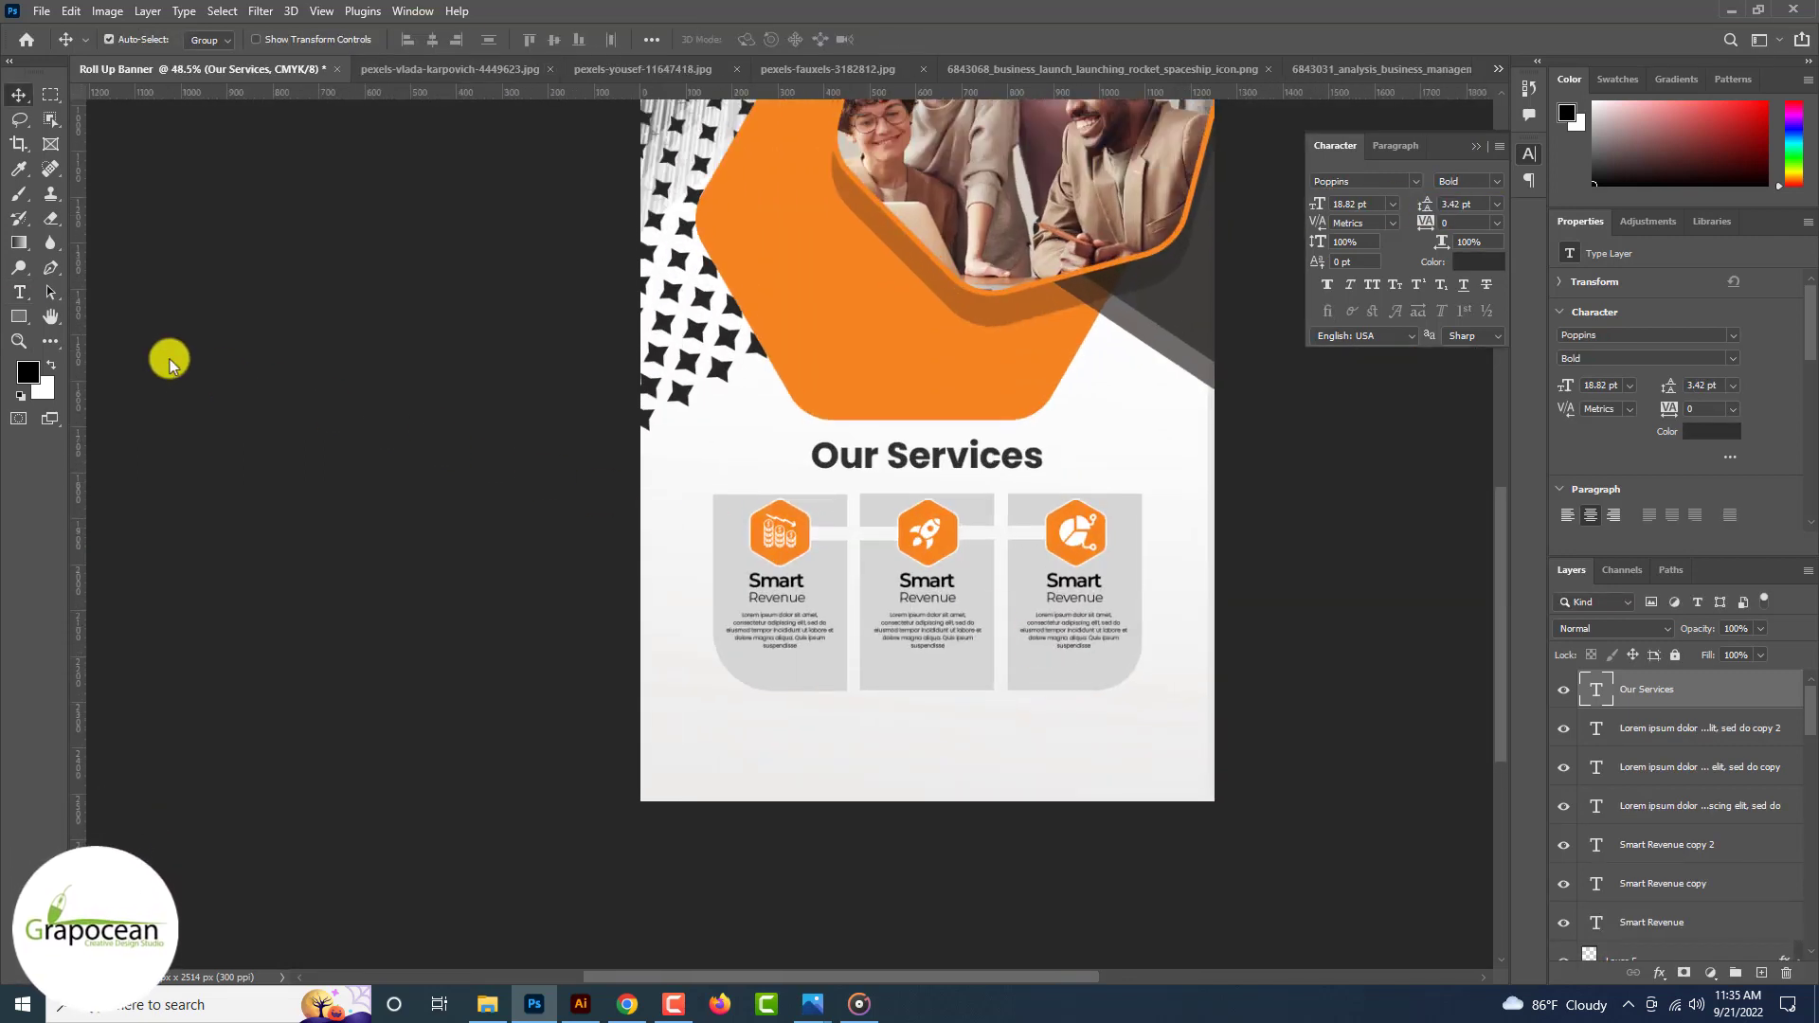
{"action": "left_click", "coordinate": [19, 317]}
{"action": "left_click", "coordinate": [104, 314]}
{"action": "left_click_drag", "start_coordinate": [1218, 779], "coordinate": [1244, 767]}
Step: Fill the new full-width rectangle with the recently used dark grey and deselect it
{"action": "left_click", "coordinate": [212, 40]}
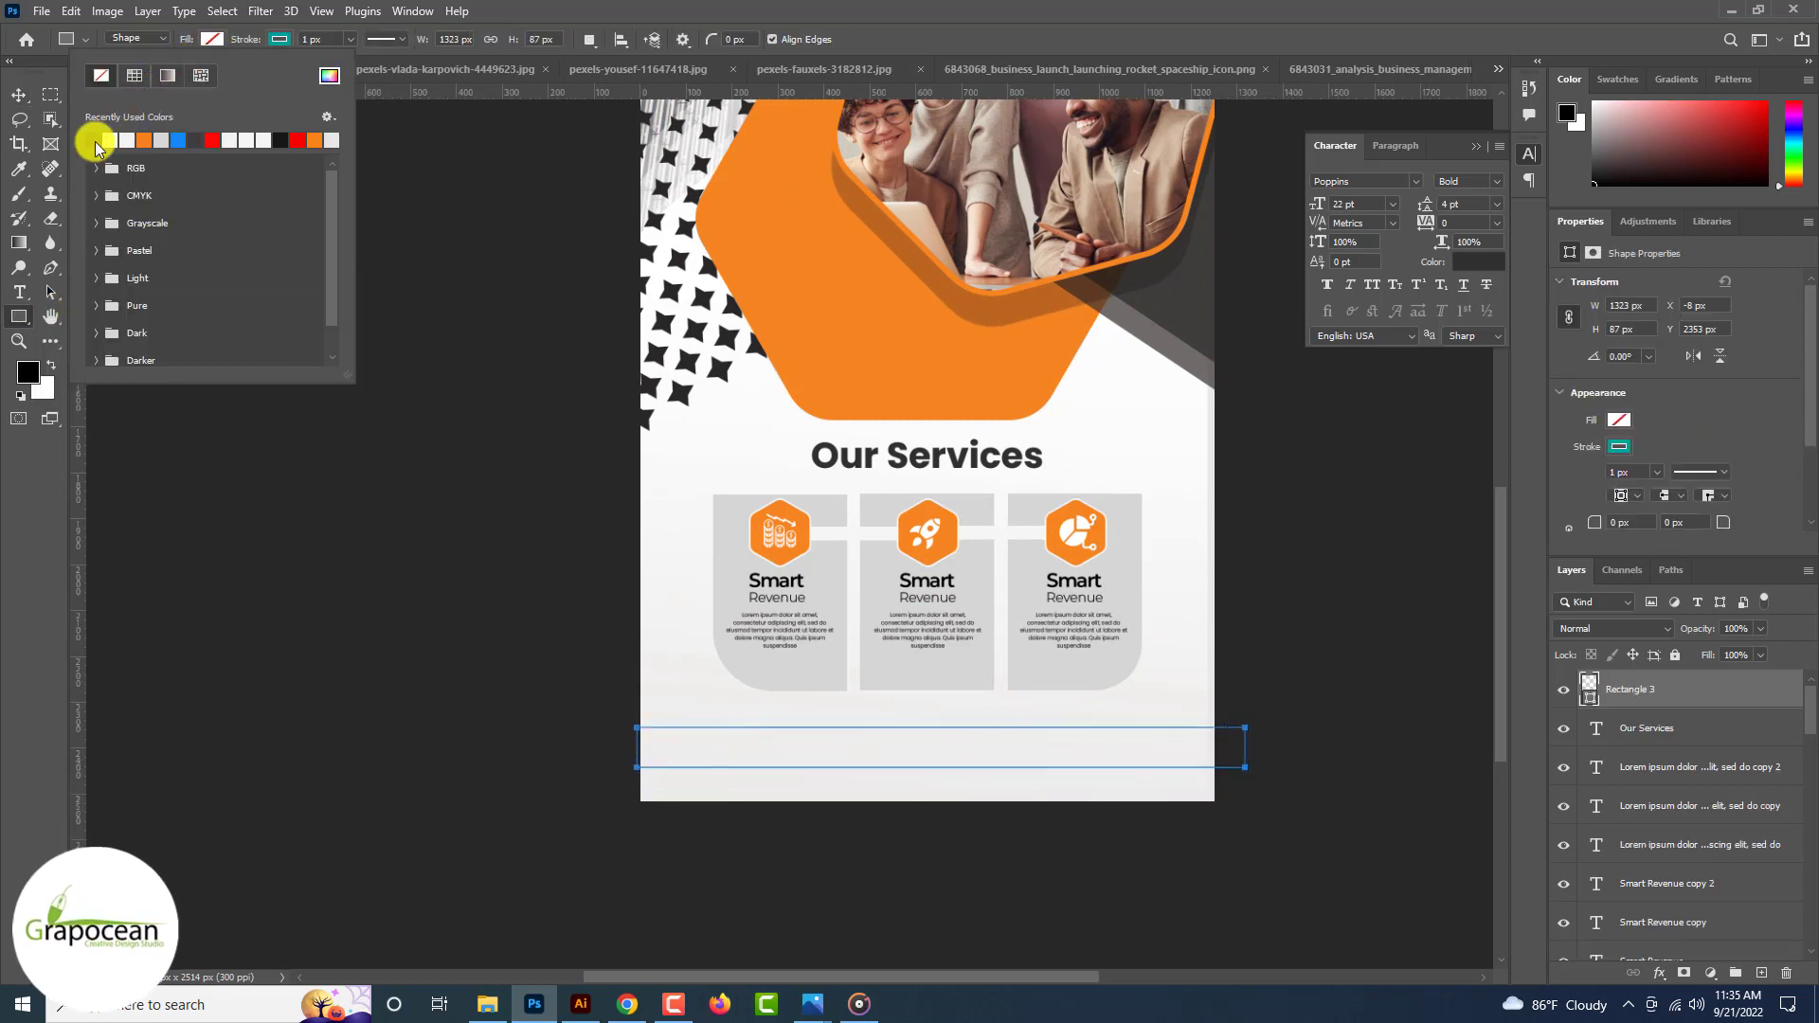
{"action": "left_click", "coordinate": [94, 142]}
{"action": "left_click", "coordinate": [18, 97]}
{"action": "scroll", "coordinate": [936, 890], "scroll_direction": "down", "scroll_amount": 3}
{"action": "left_click", "coordinate": [940, 898]}
{"action": "scroll", "coordinate": [941, 900], "scroll_direction": "up", "scroll_amount": 3}
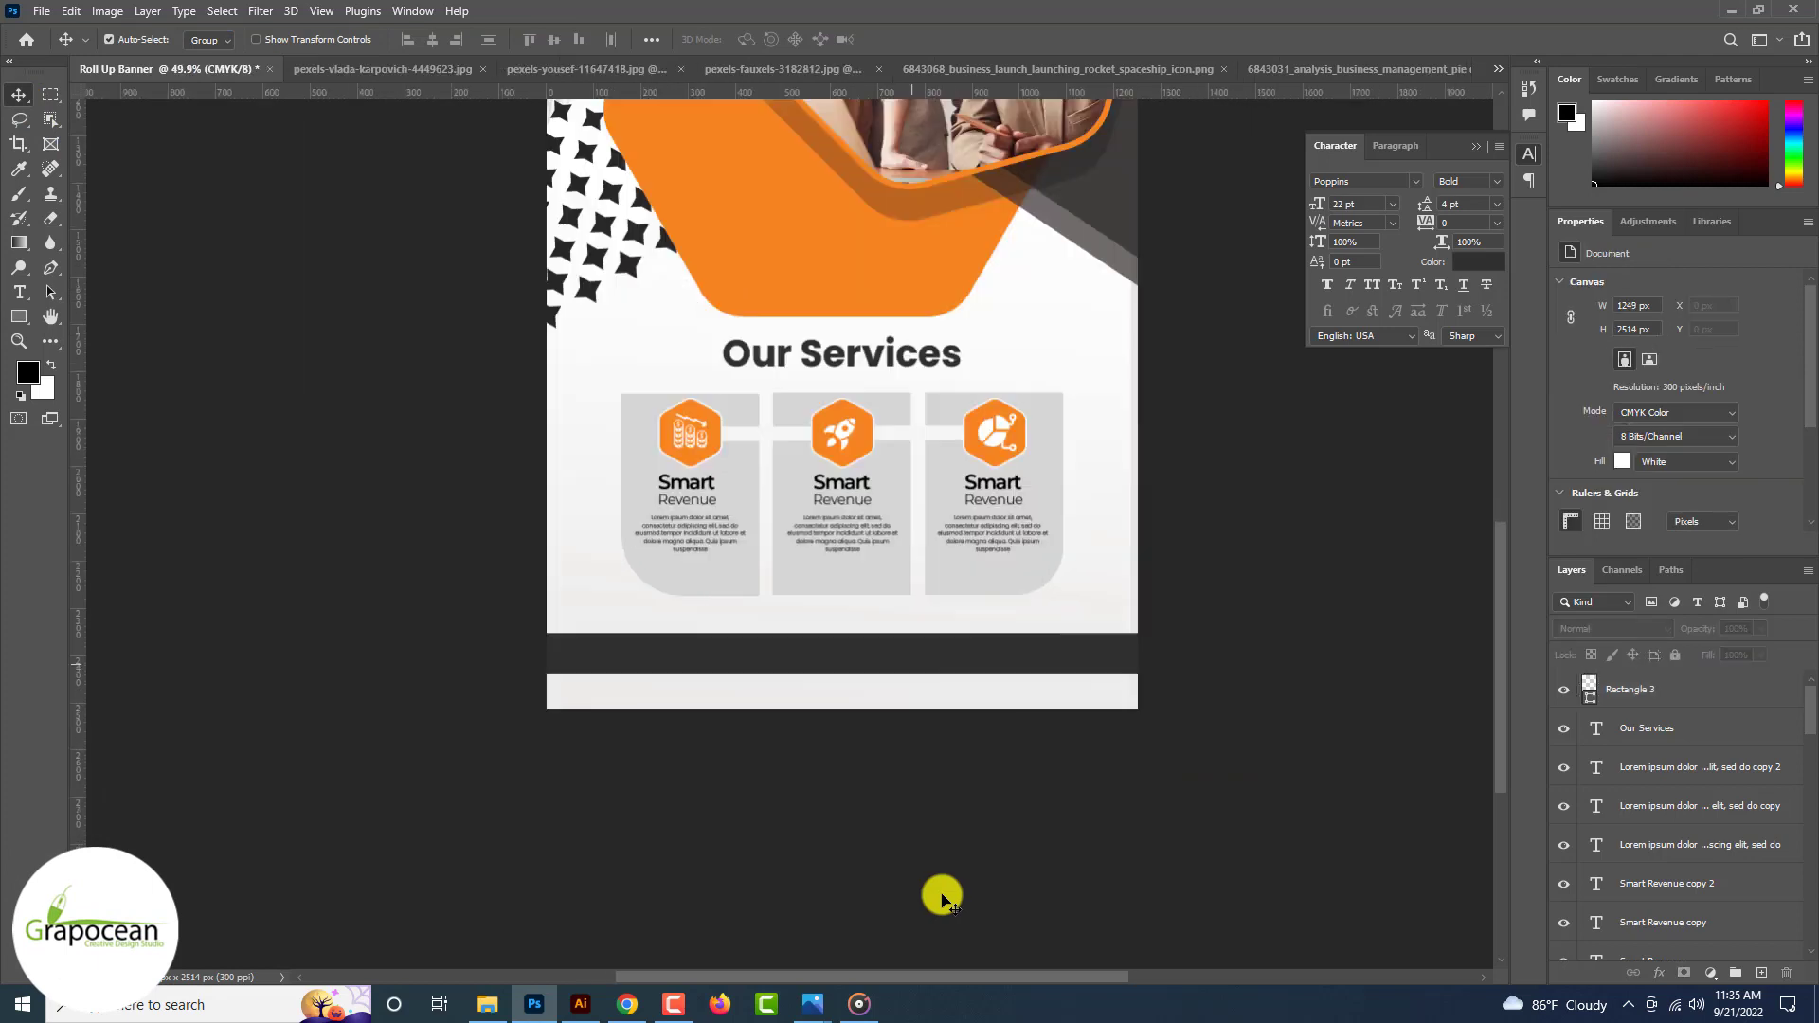
{"action": "left_click", "coordinate": [21, 294]}
{"action": "scroll", "coordinate": [748, 659], "scroll_direction": "up", "scroll_amount": 2}
{"action": "left_click", "coordinate": [826, 611]}
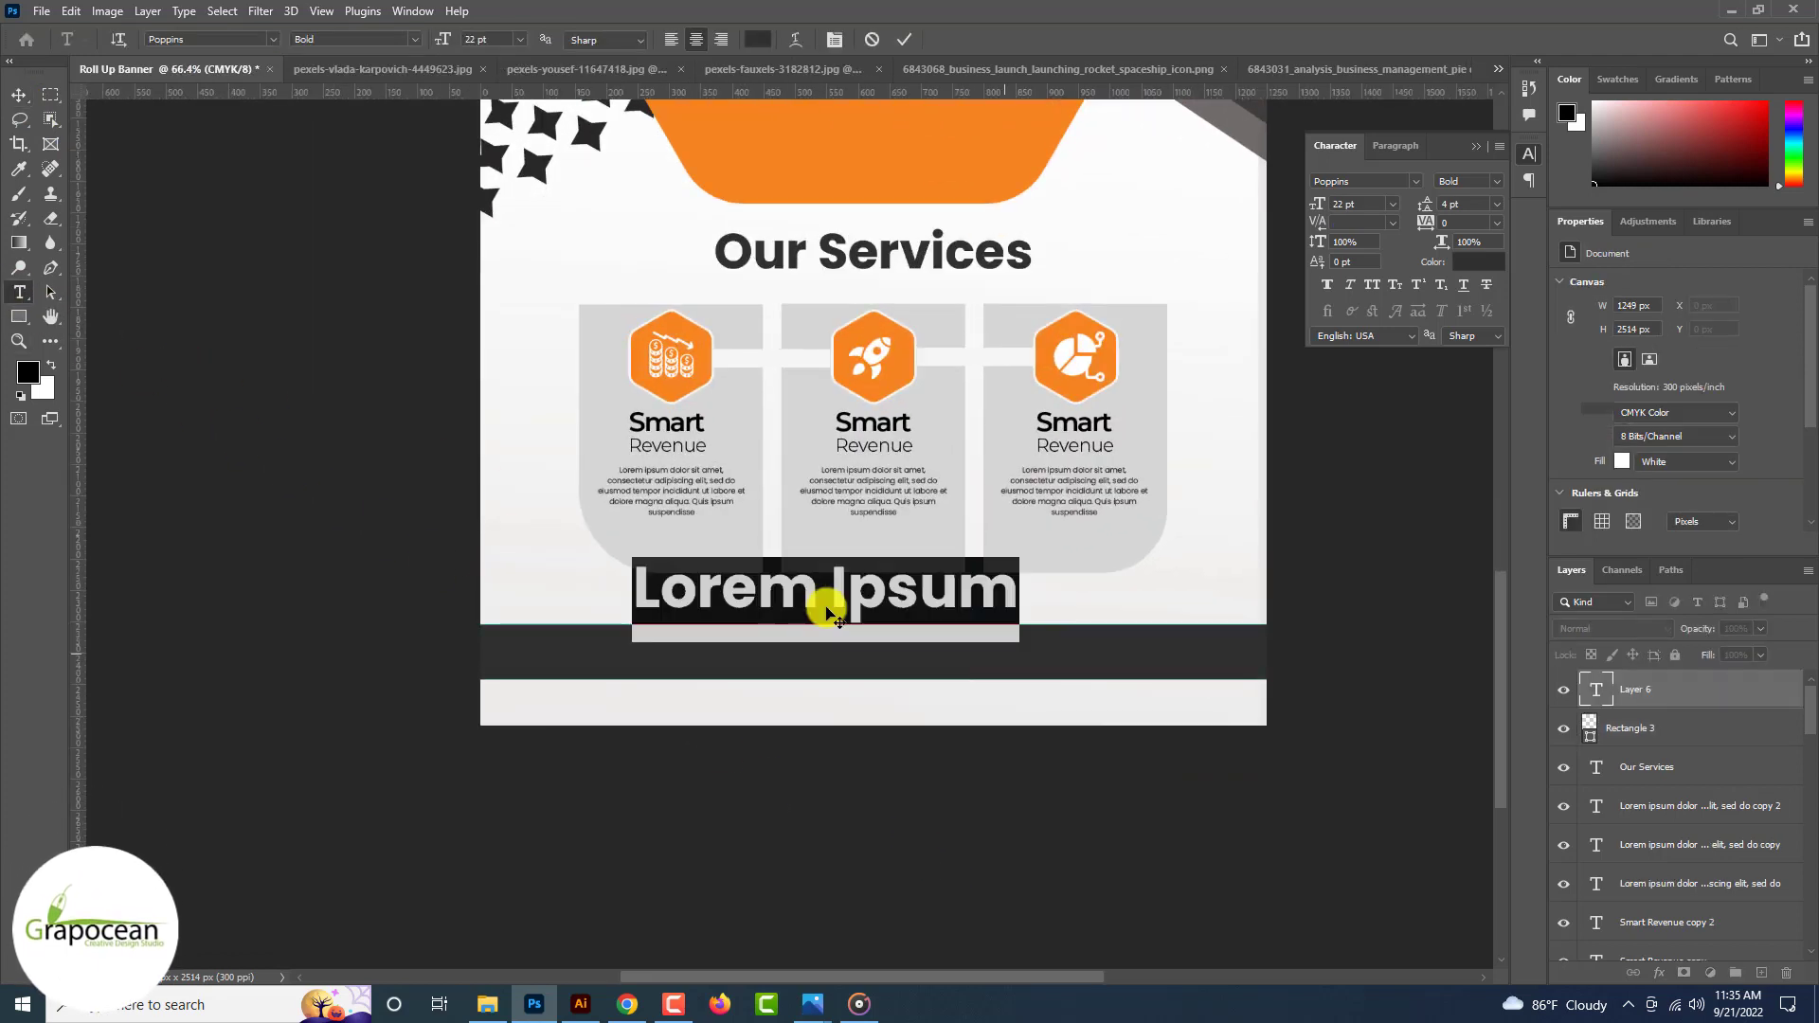
{"action": "key", "text": "BackSpace"}
{"action": "type", "text": "www.grapocean.com"}
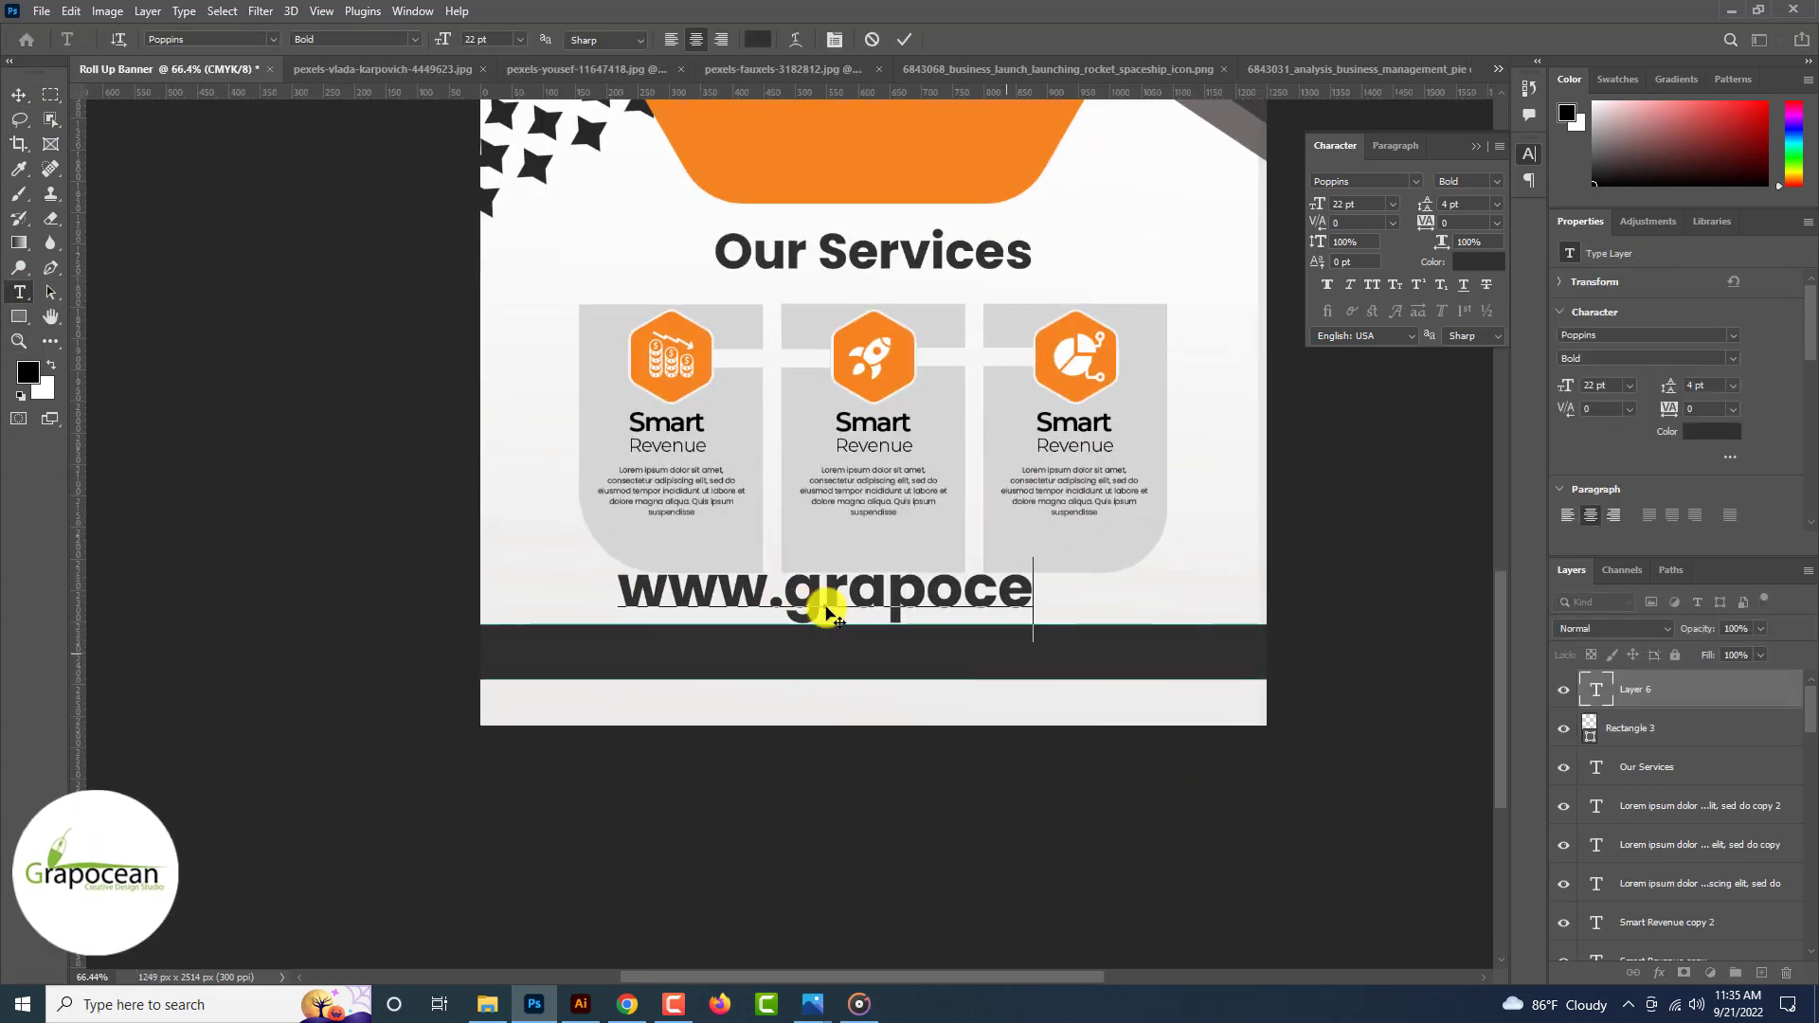
Step: Format the website address as Poppins Regular, 7 pt, in the light grey d6d5d5 sampled from the boxes
{"action": "key", "text": "ctrl+a"}
{"action": "left_click", "coordinate": [407, 39]}
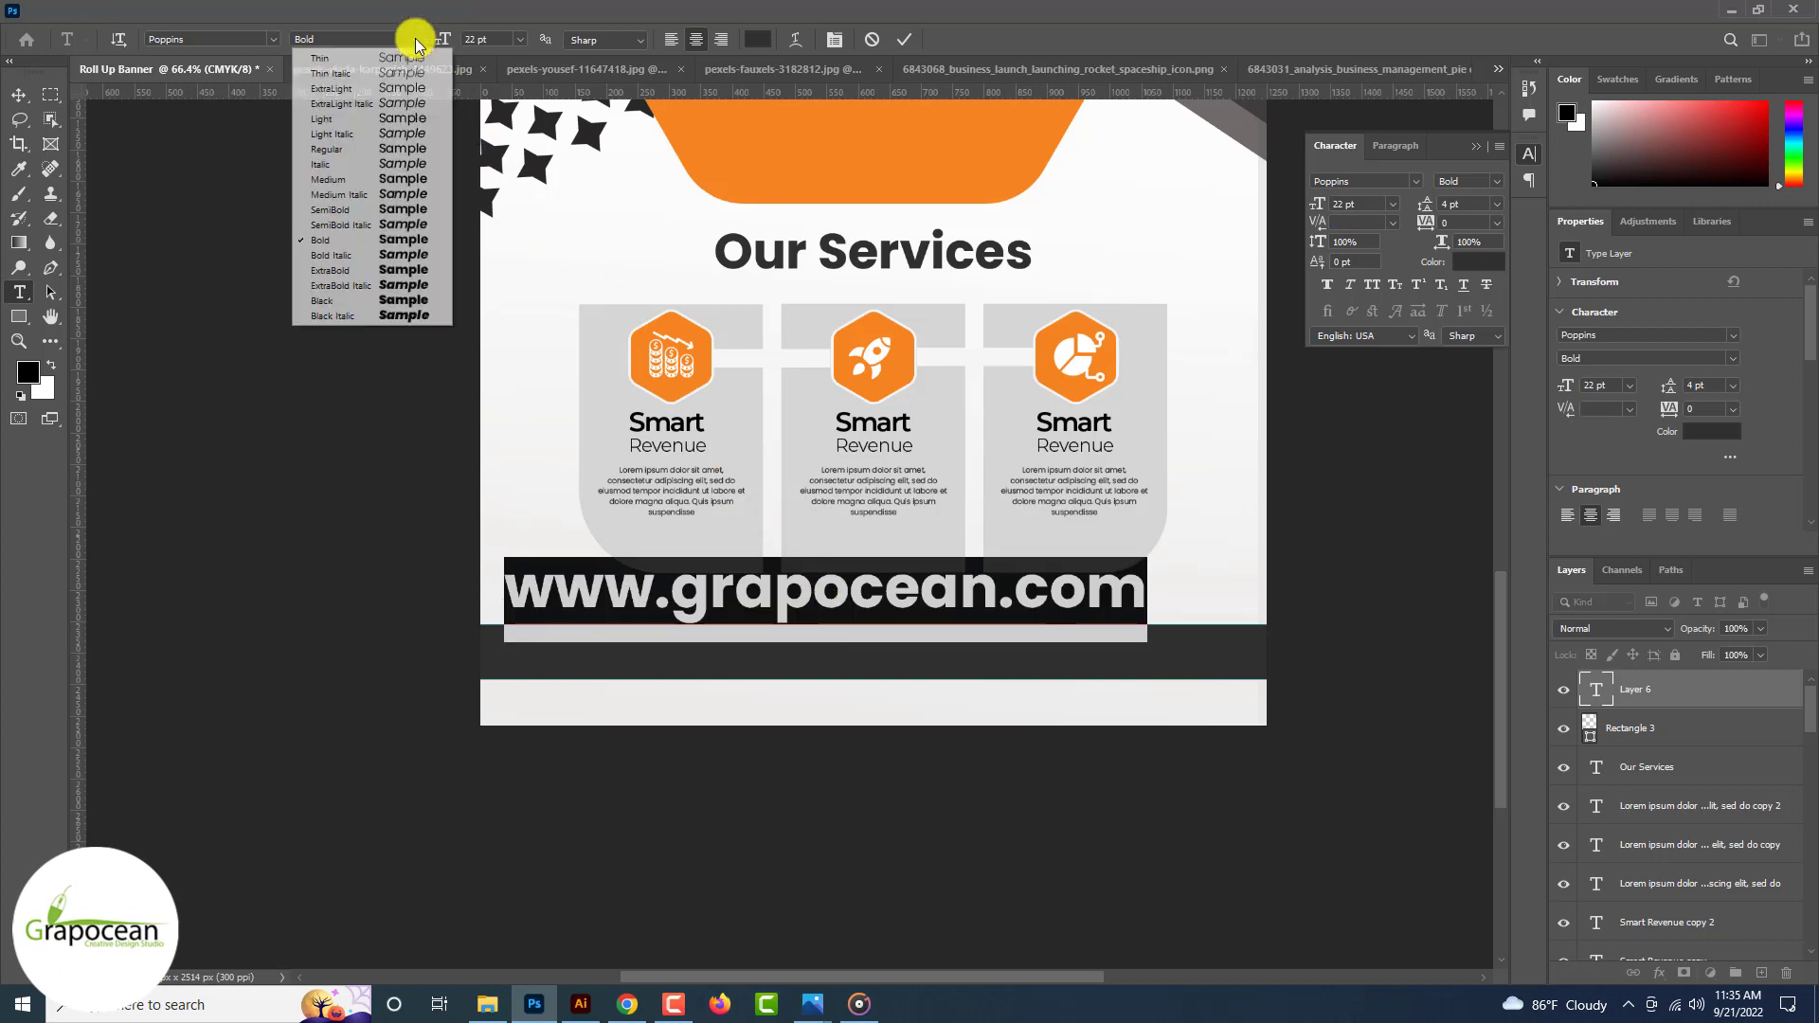
{"action": "left_click", "coordinate": [357, 157]}
{"action": "left_click_drag", "start_coordinate": [444, 40], "coordinate": [429, 40]}
{"action": "left_click", "coordinate": [758, 39]}
{"action": "left_click", "coordinate": [736, 405]}
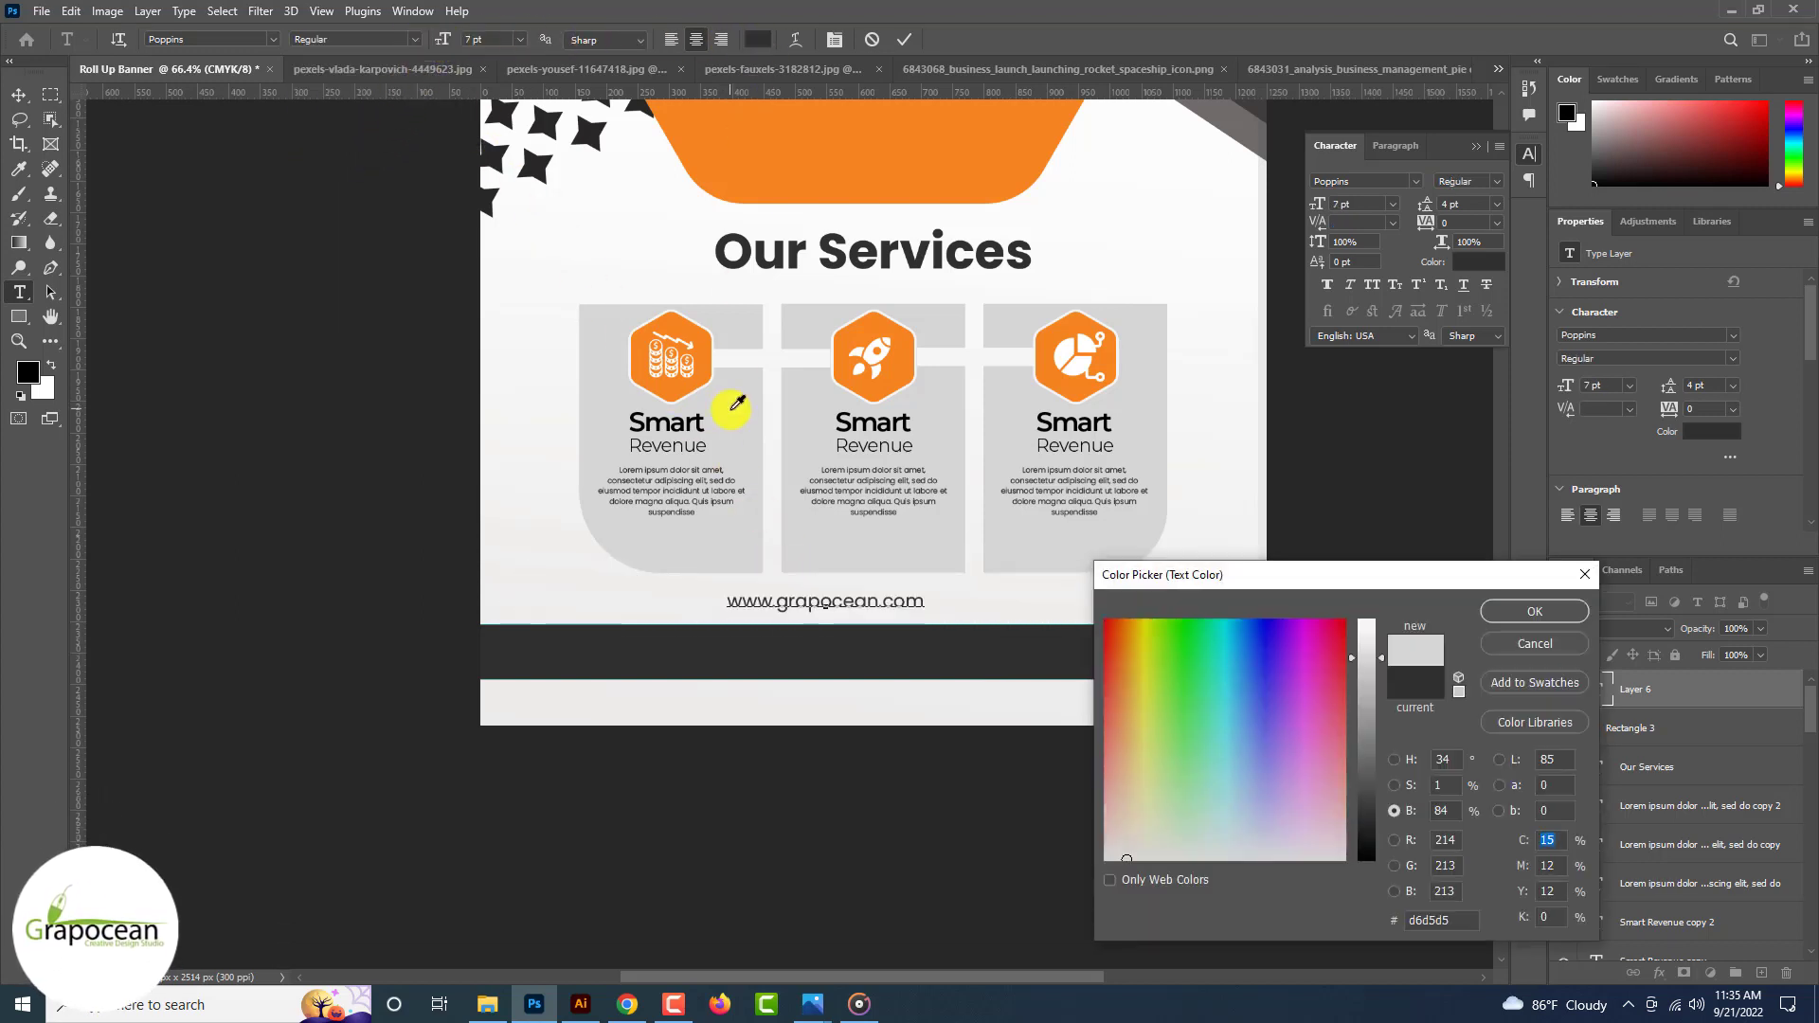
{"action": "left_click", "coordinate": [1541, 614]}
{"action": "left_click", "coordinate": [19, 94]}
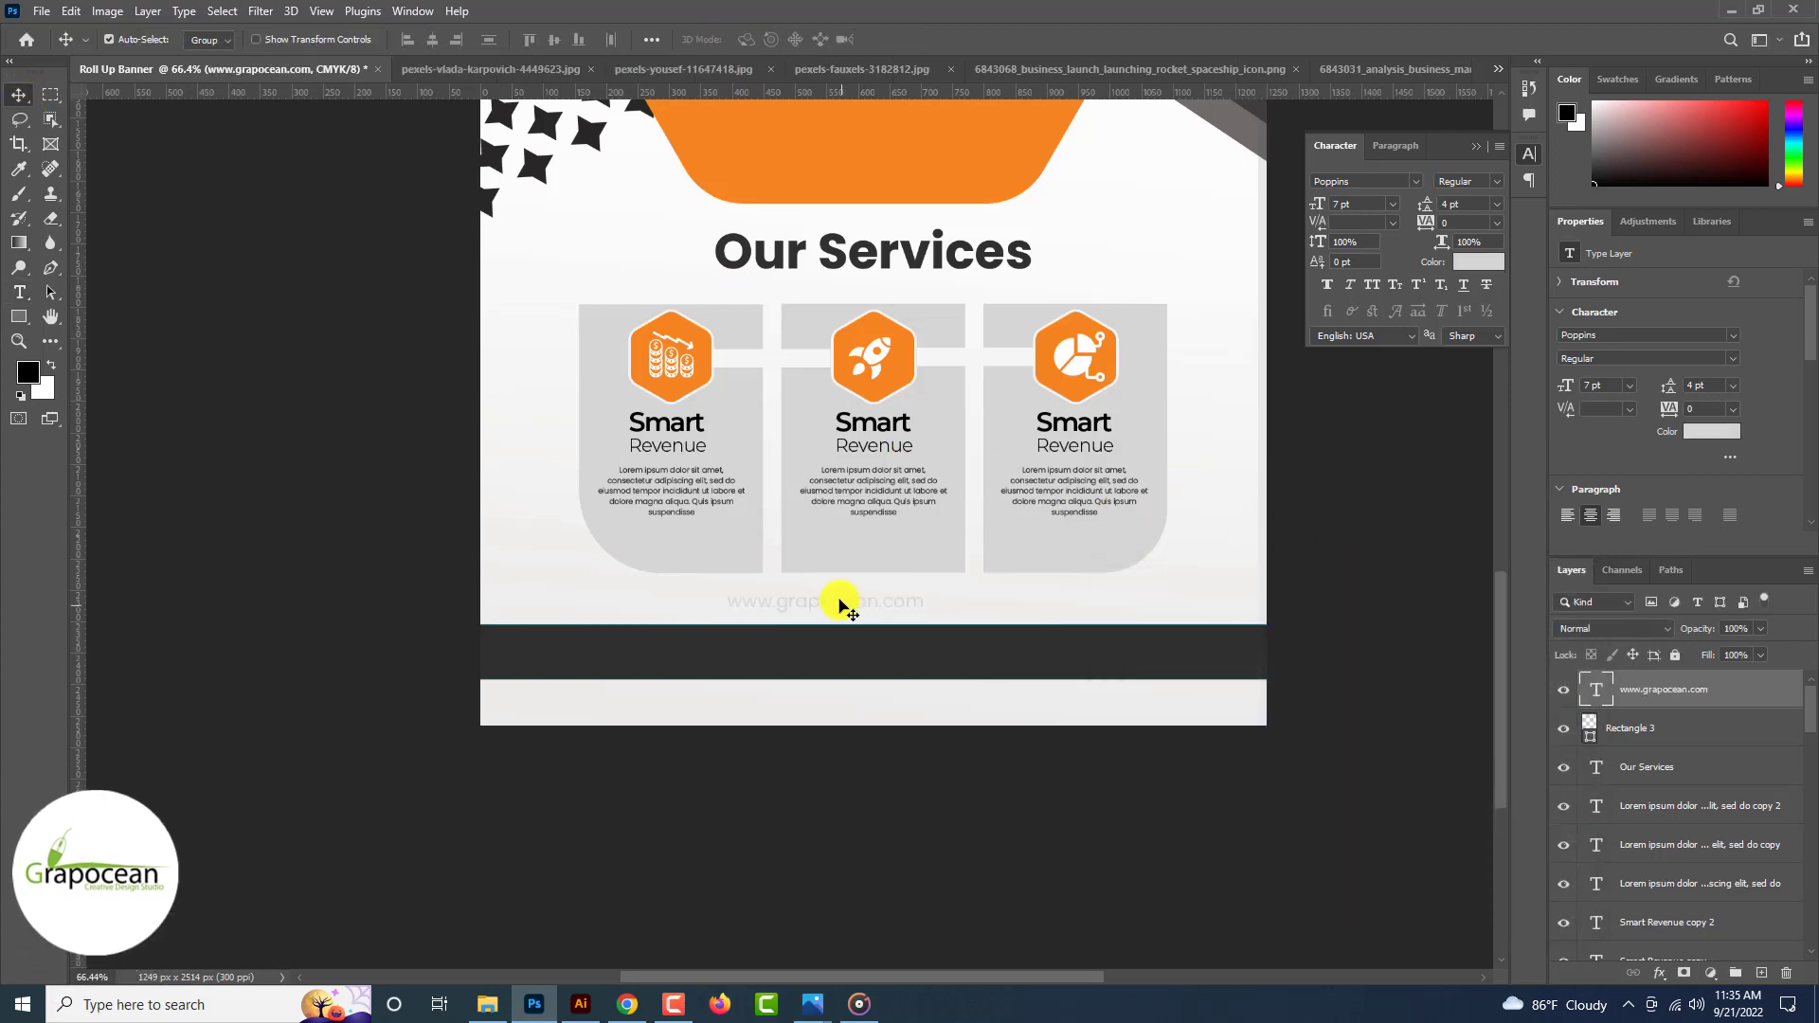